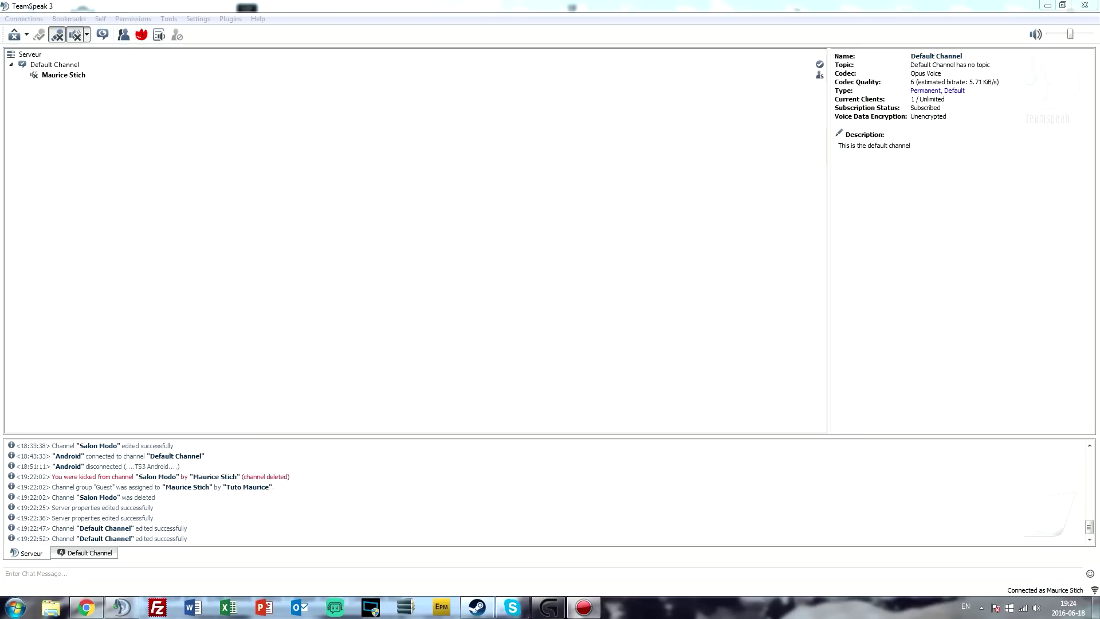
Step: View the details of the server, the Default Channel and the connected client in turn
left_click(344, 57)
right_click(343, 58)
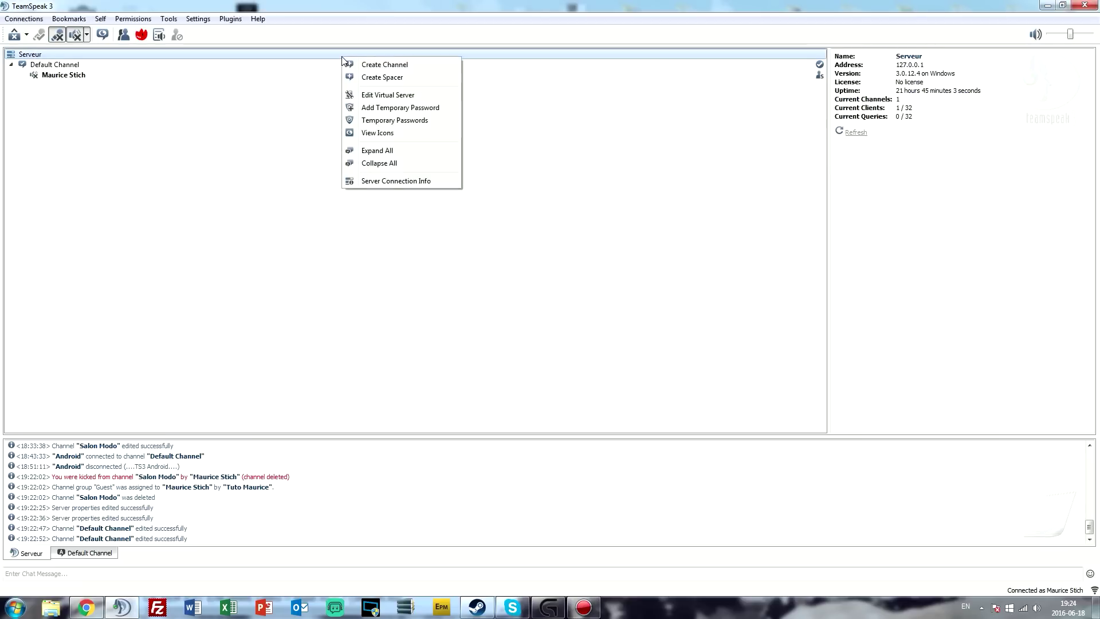
left_click(227, 177)
left_click(301, 67)
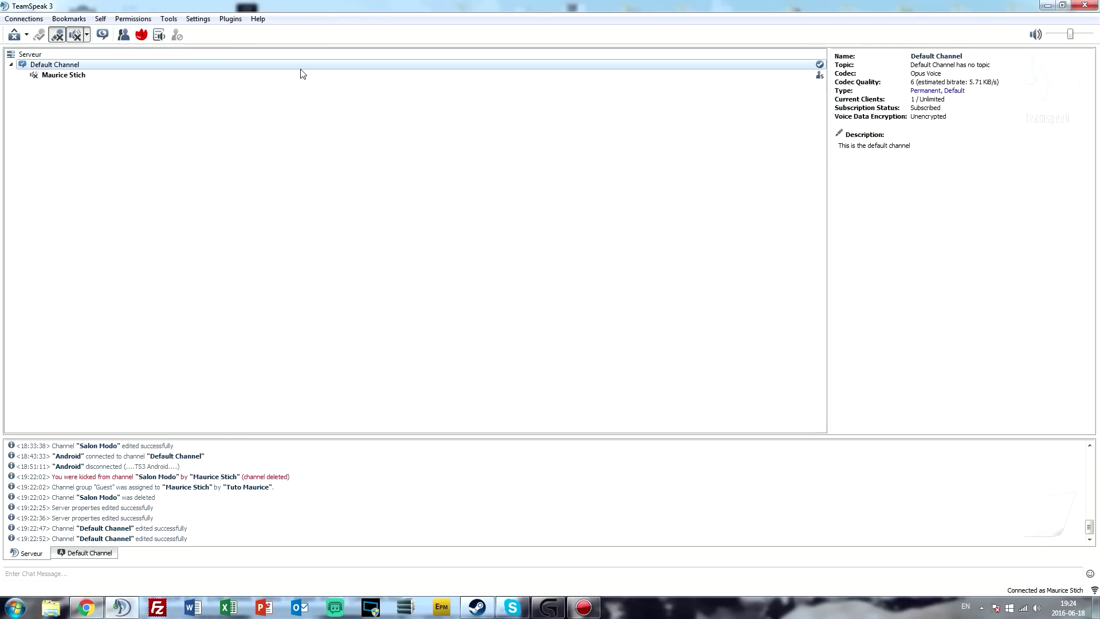
left_click(301, 75)
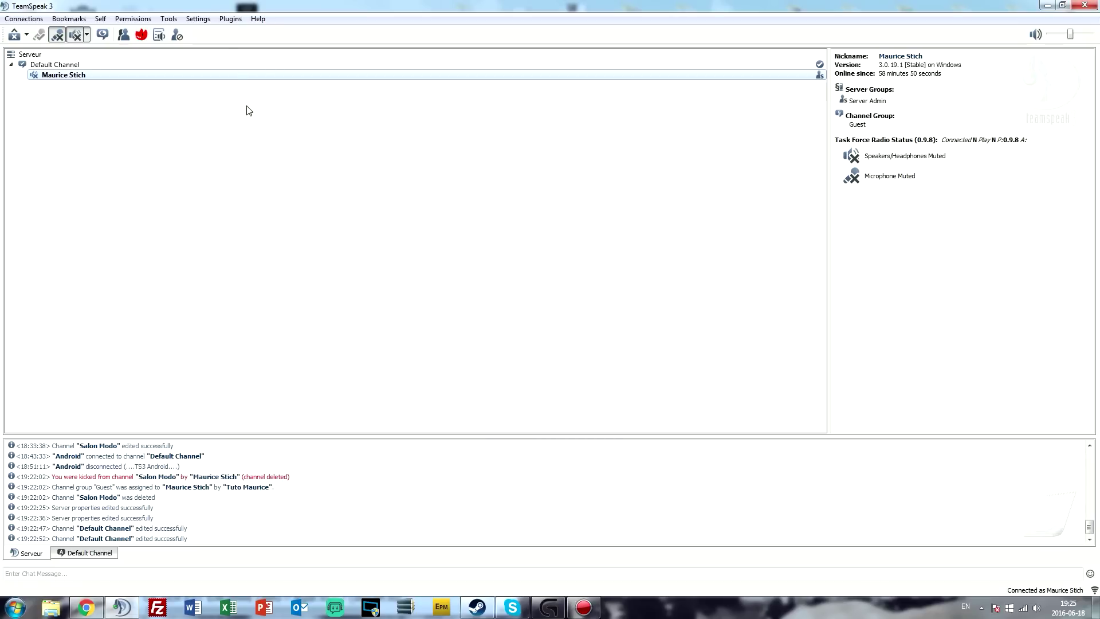
Step: Open the prompt for using a privilege key and close it with the key left empty
left_click(131, 19)
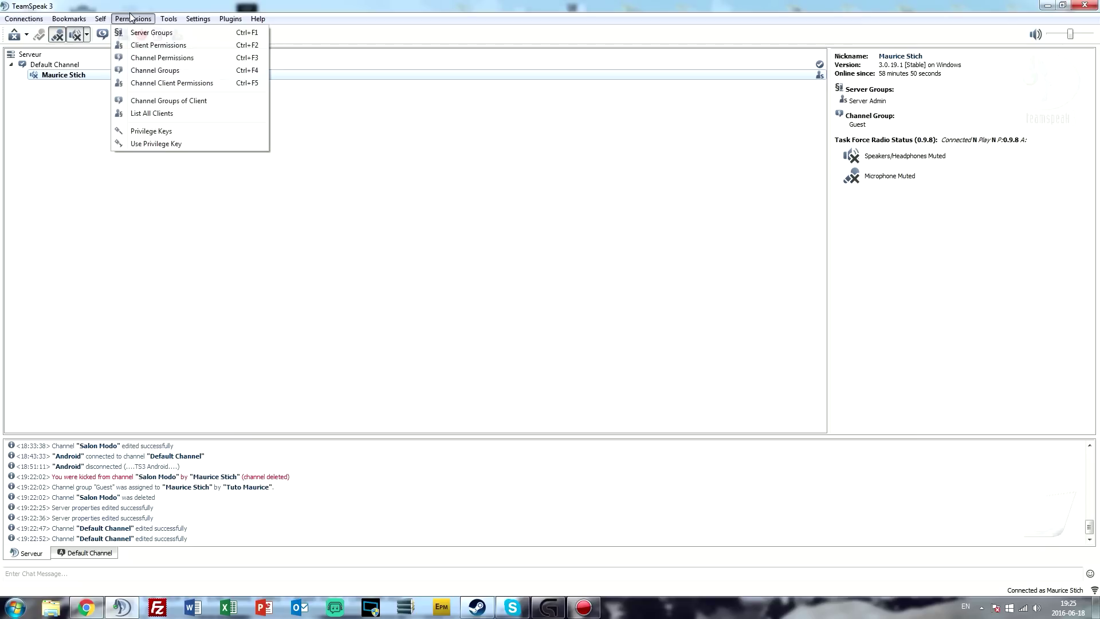
left_click(159, 147)
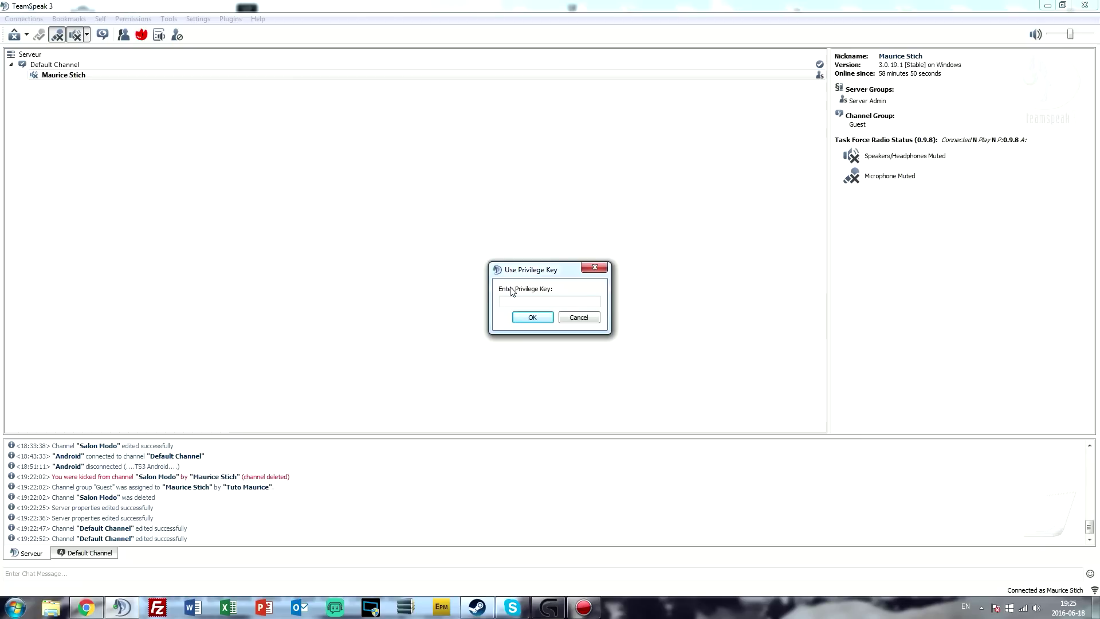
left_click(526, 319)
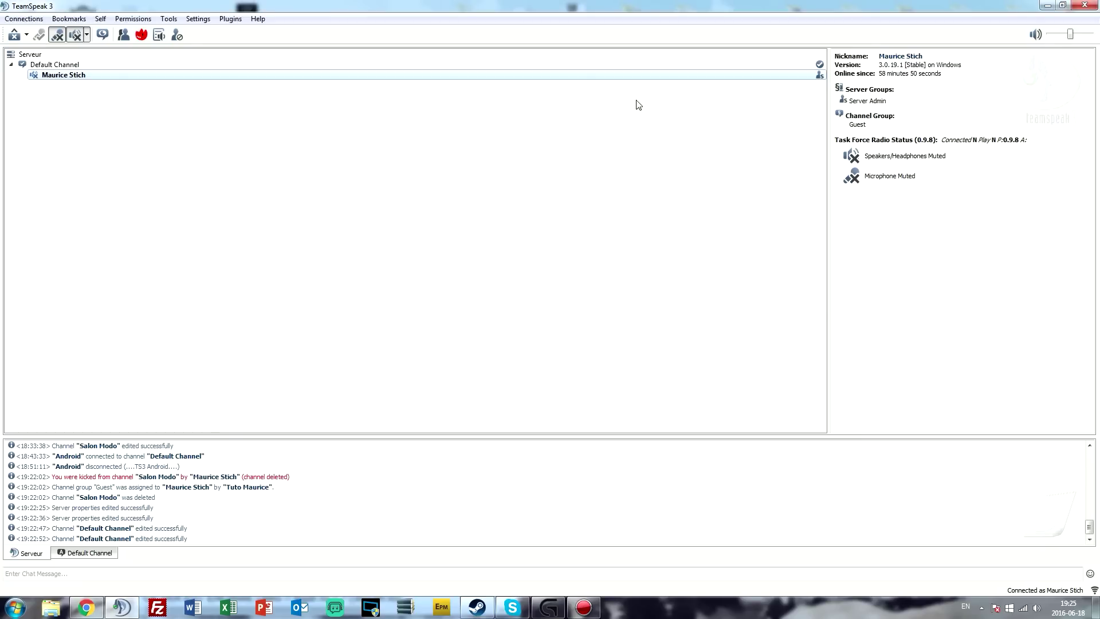
right_click(156, 55)
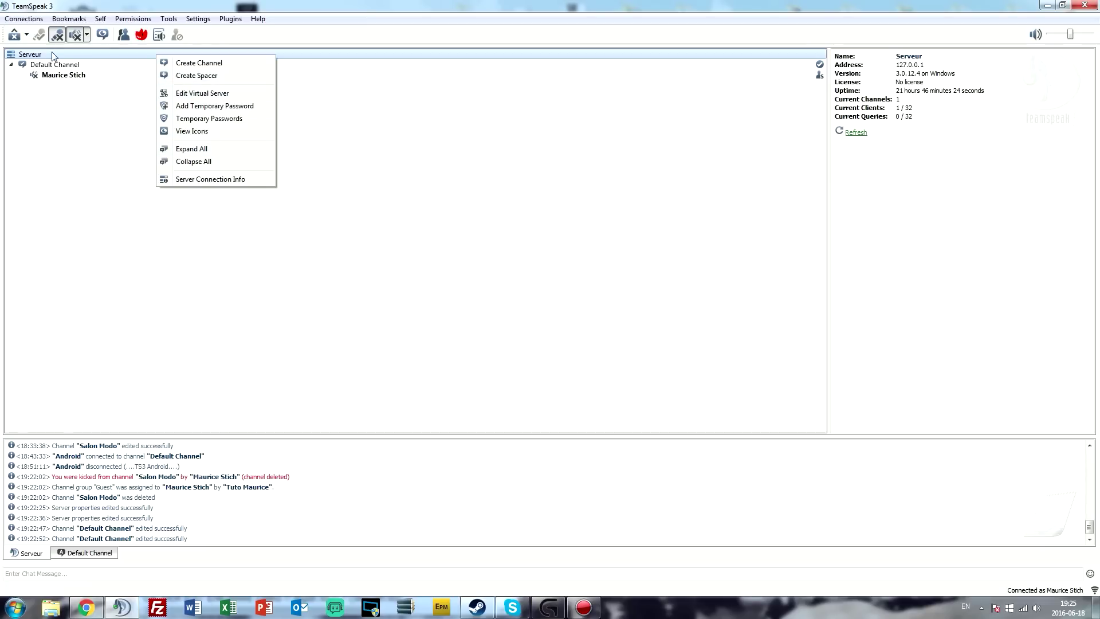
left_click(211, 99)
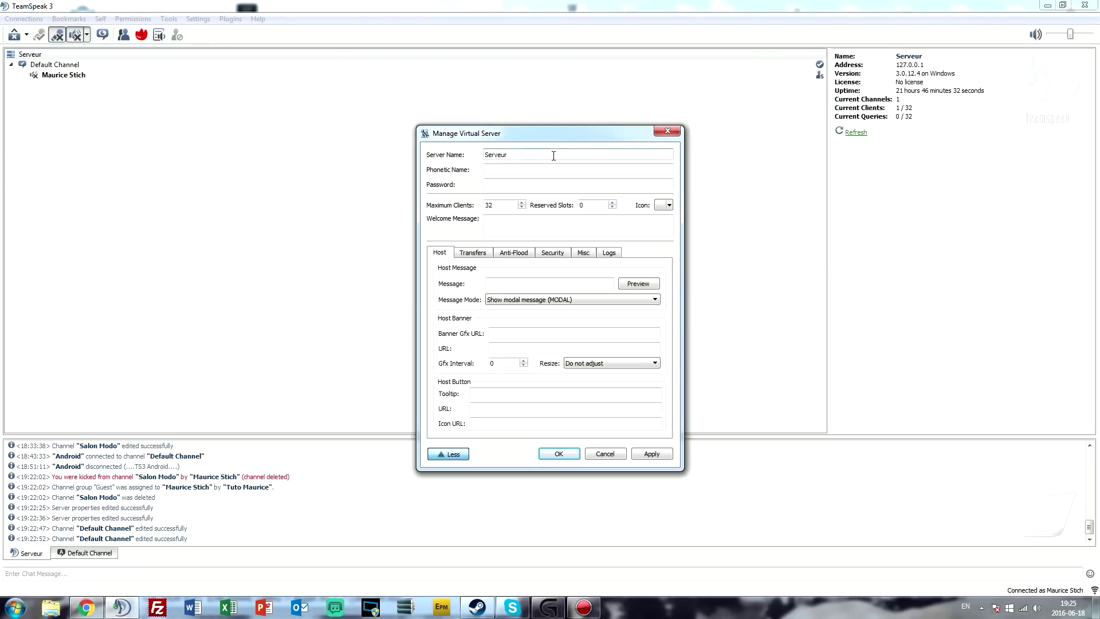
left_click(666, 130)
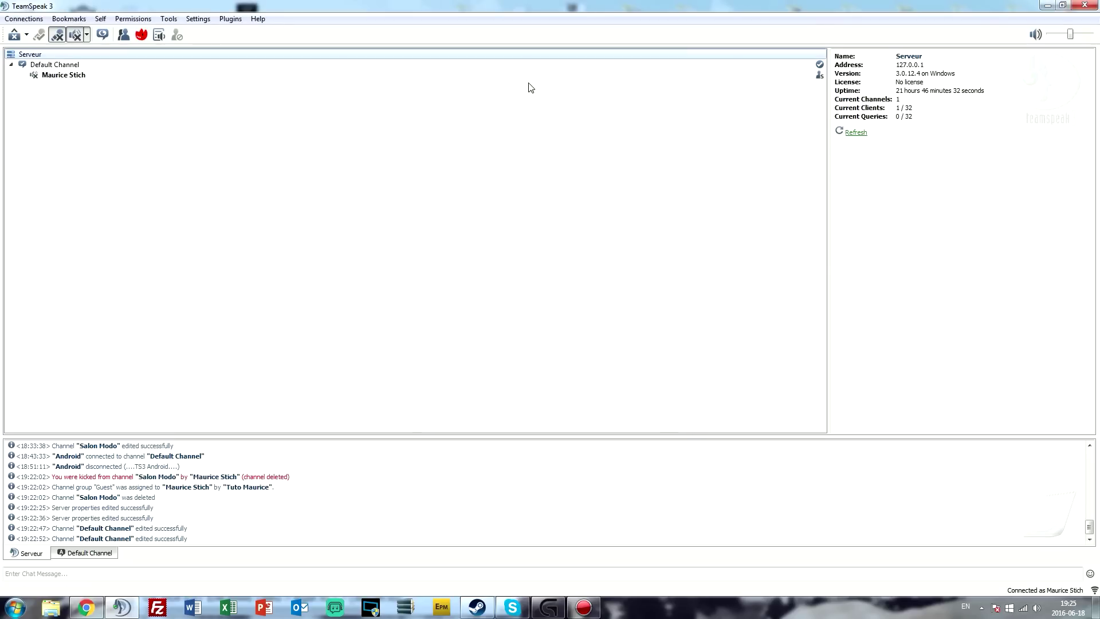
Step: Change the name in the virtual server's settings to "Tuto Maurice"
right_click(270, 56)
left_click(304, 95)
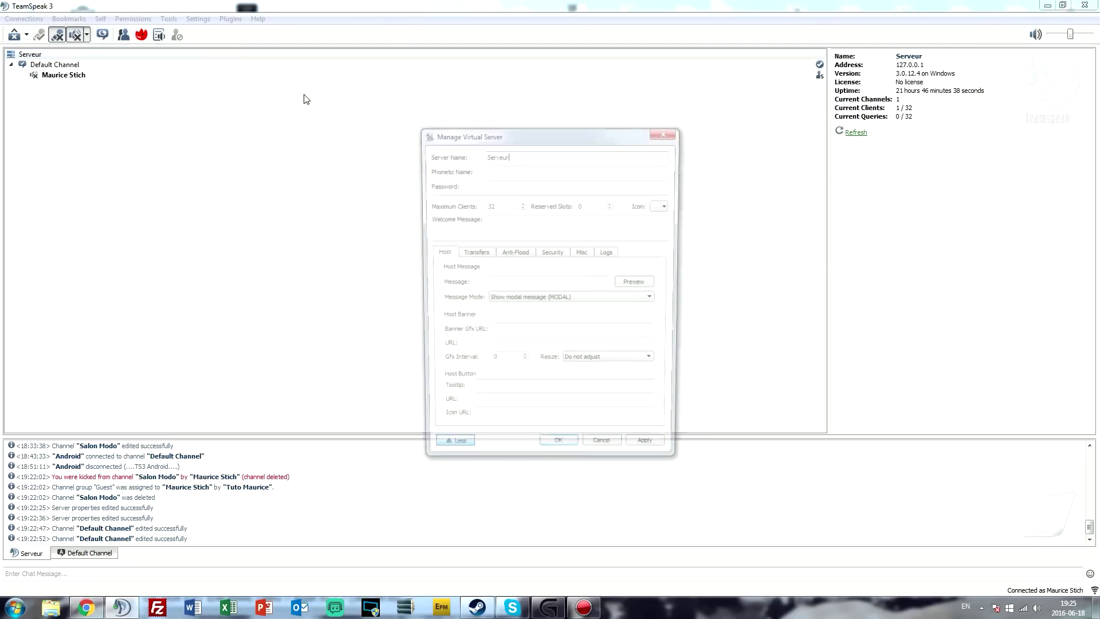
left_click_drag(562, 153, 431, 158)
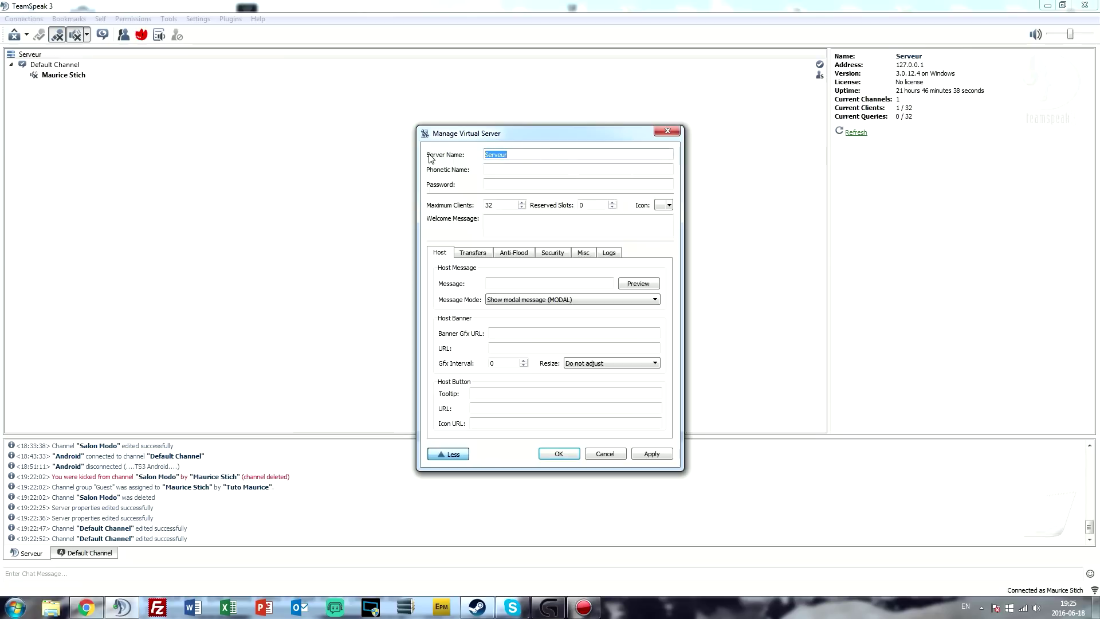
type("Tu")
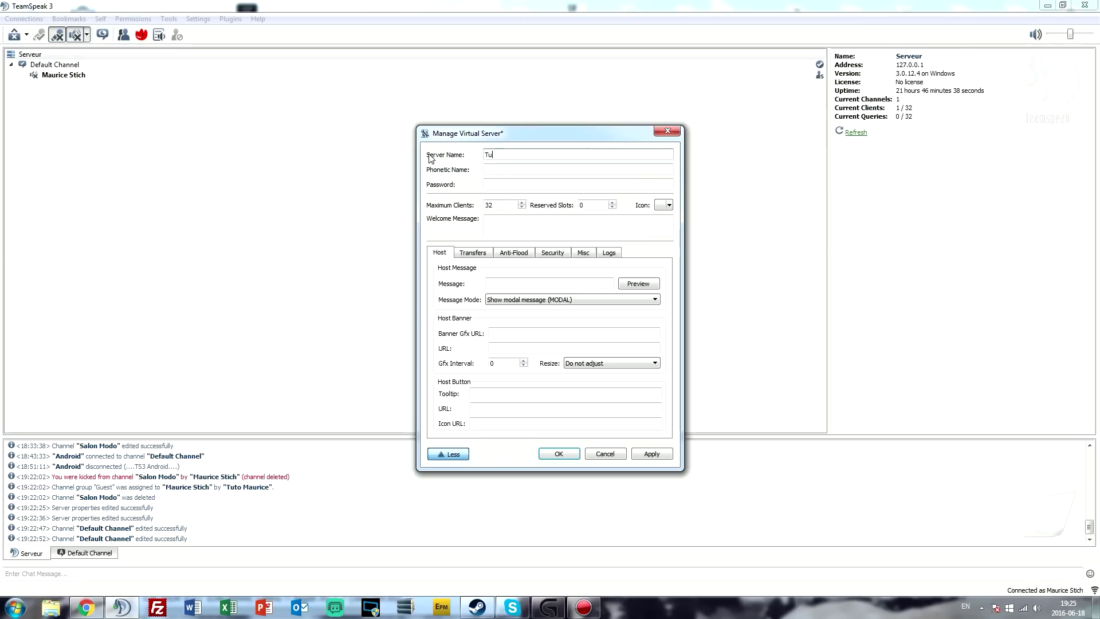
type("to Maurice")
Step: Leave the phonetic name and password empty, set the maximum clients to 30 and save the virtual server settings
left_click(507, 168)
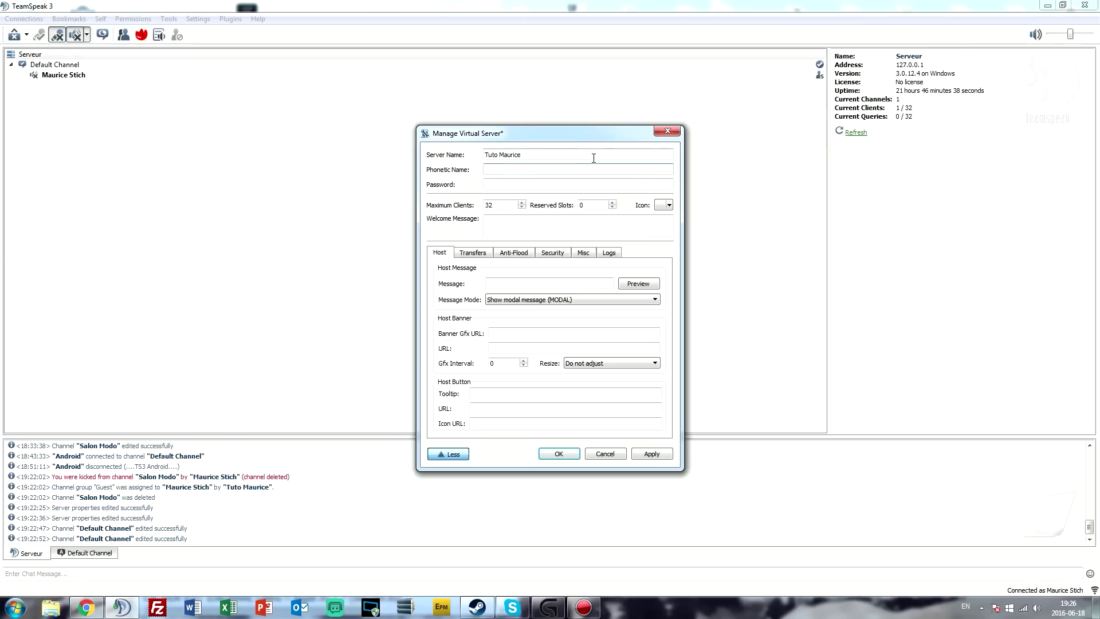
left_click(505, 182)
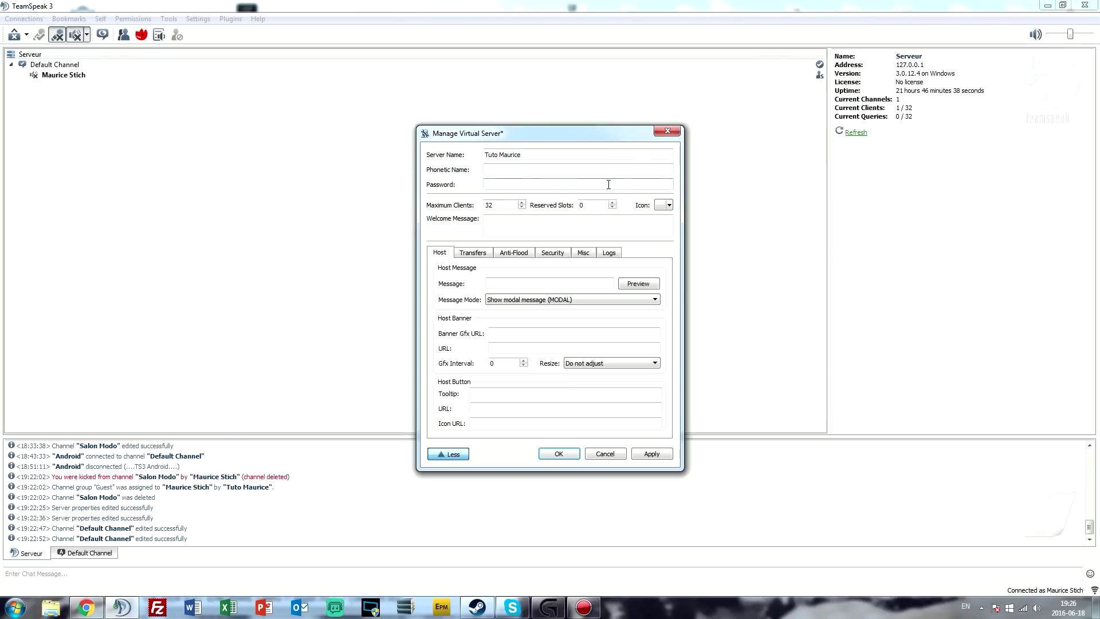
double_click(499, 205)
left_click(500, 206)
key("Return")
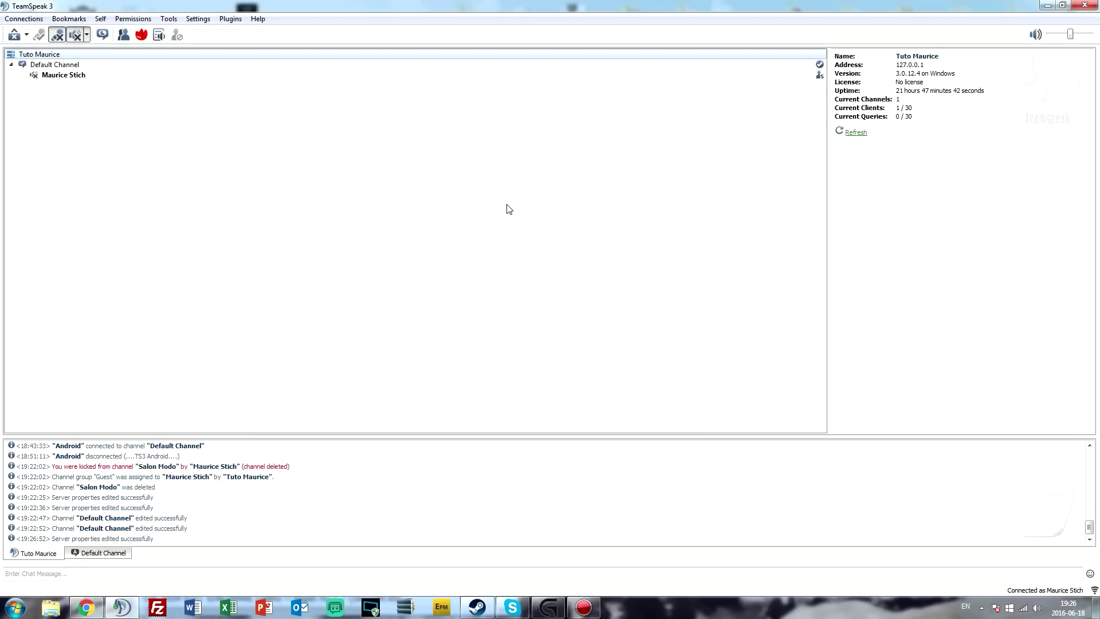
Step: Try to save a maximum client count higher than 30 for the virtual server and examine the newest log message
right_click(143, 53)
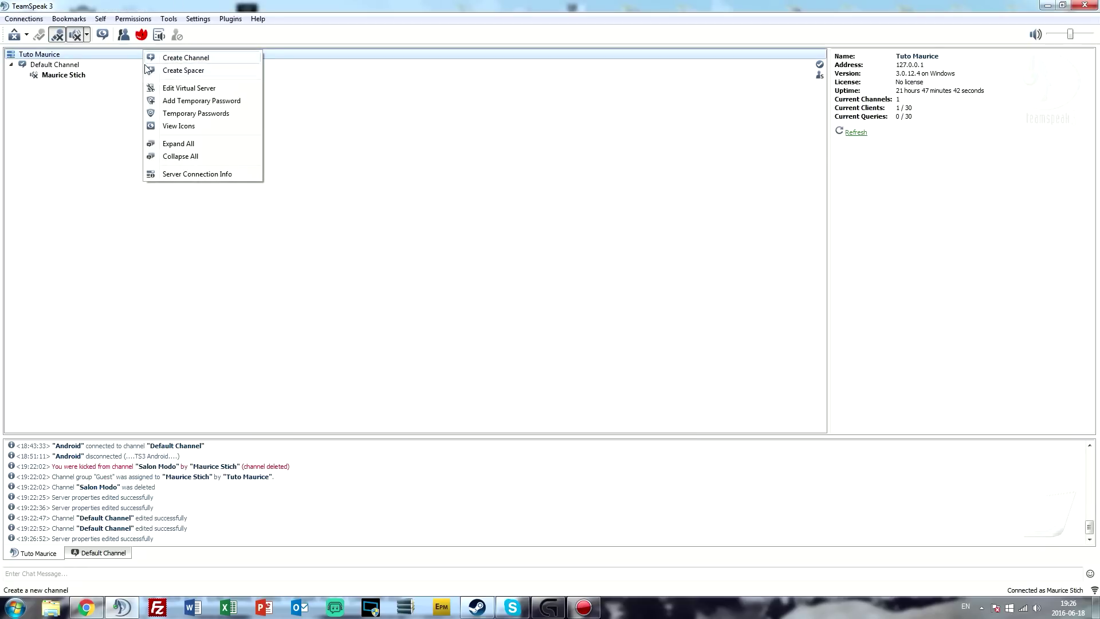
left_click(184, 88)
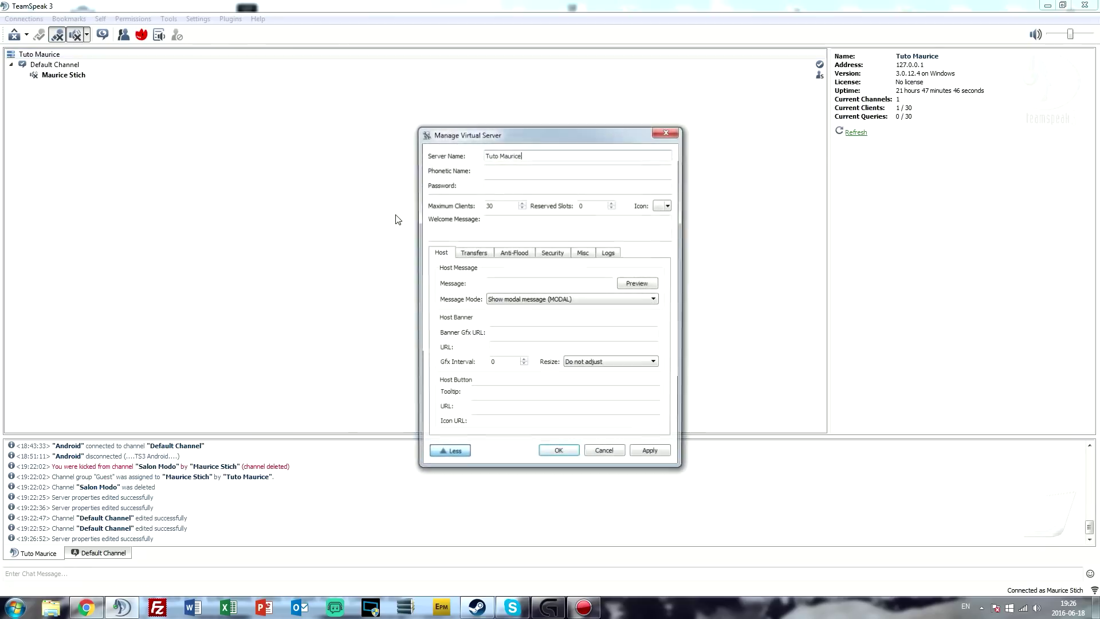
left_click(507, 205)
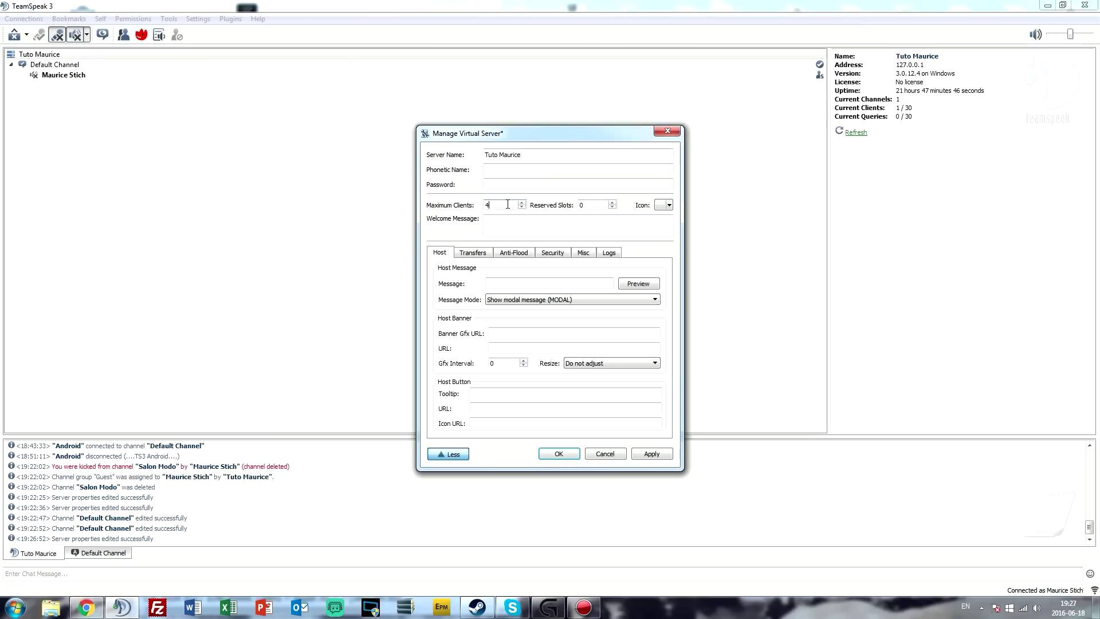
key("Return")
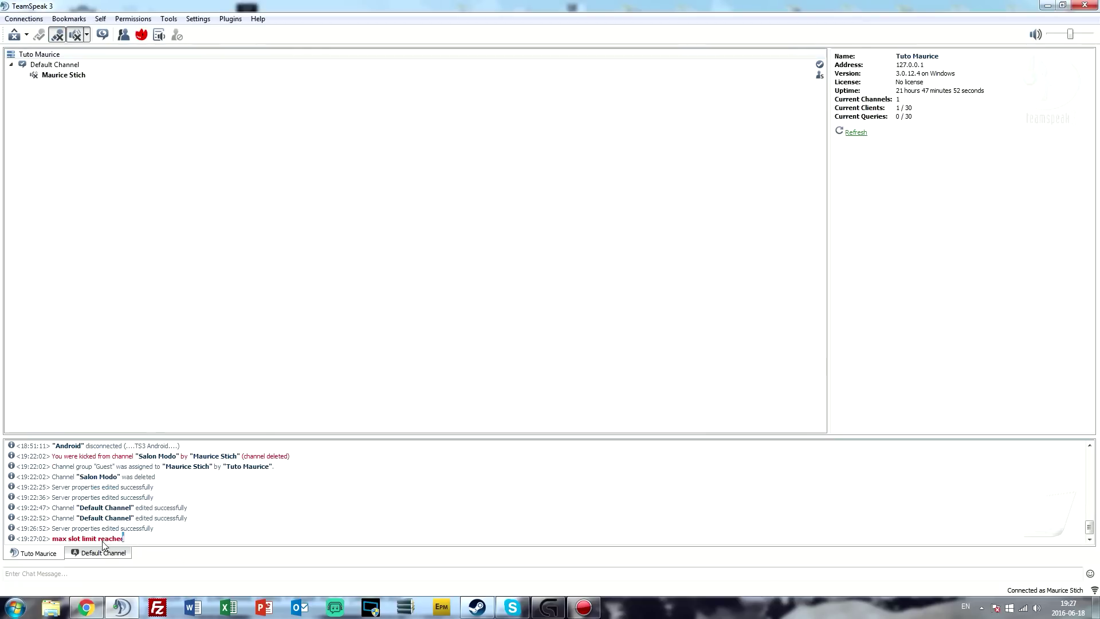
left_click_drag(104, 541, 53, 541)
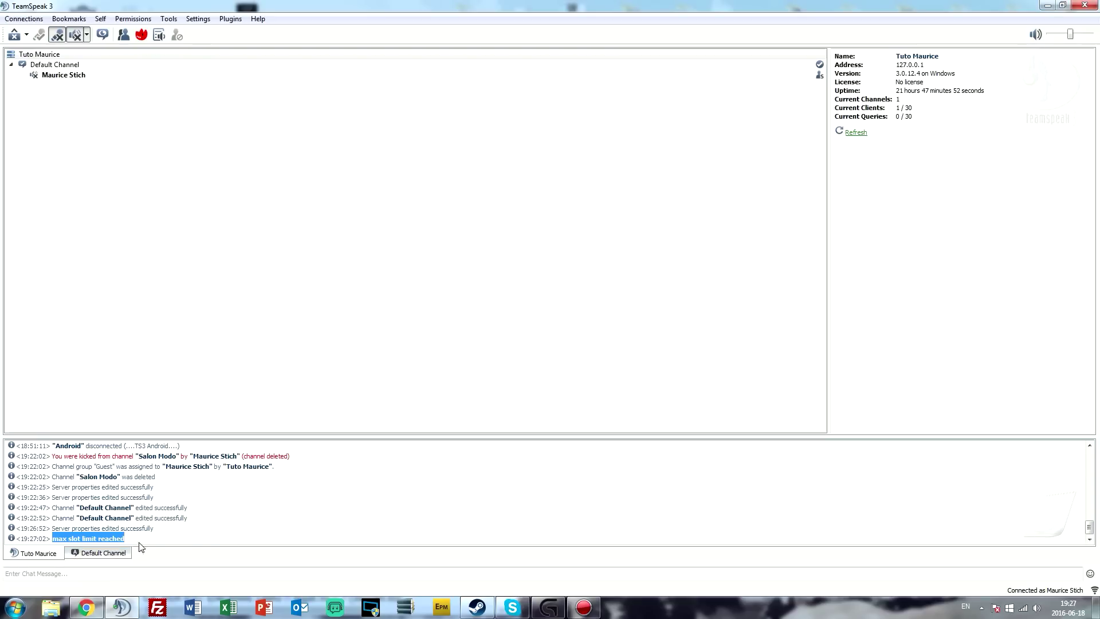
left_click(154, 538)
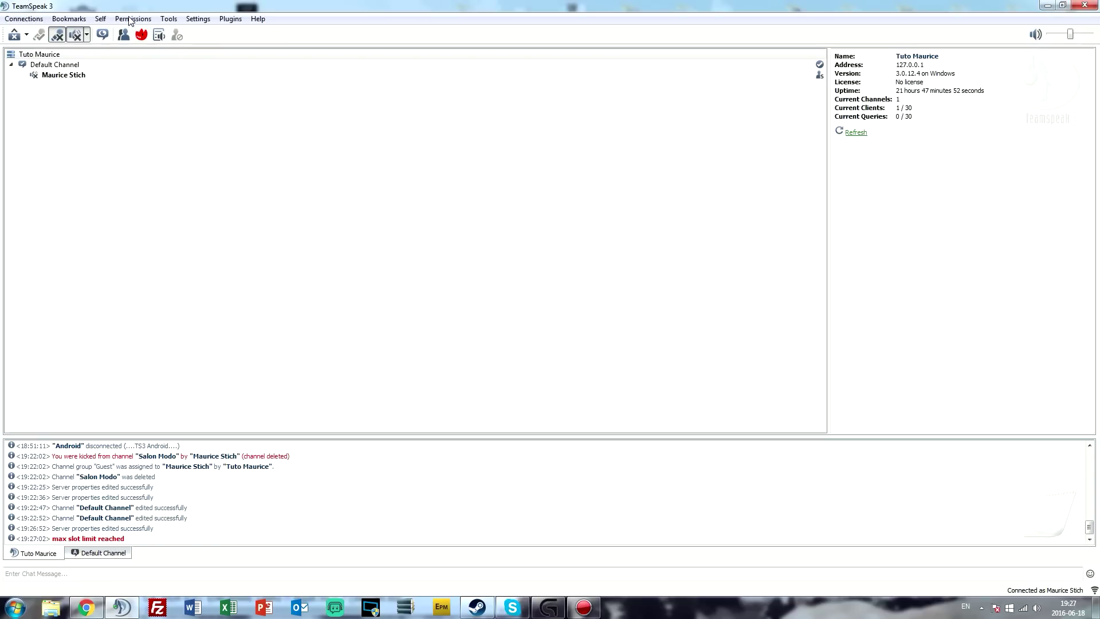
Step: Set the virtual server's maximum clients to 32 and save the settings
right_click(167, 54)
left_click(259, 97)
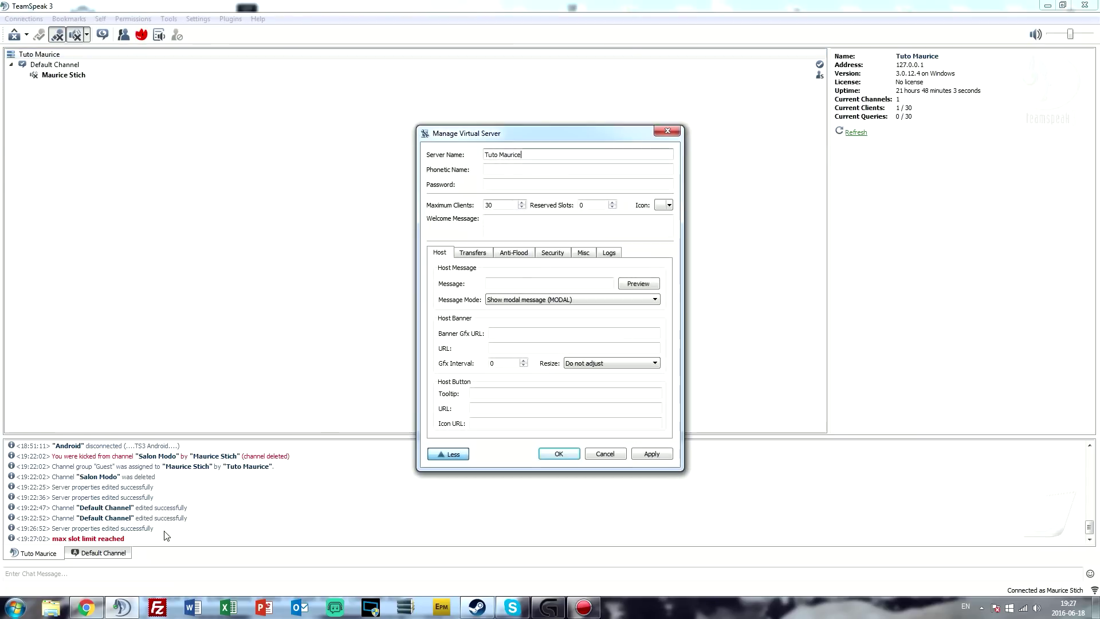
left_click(500, 205)
type("2")
key("Return")
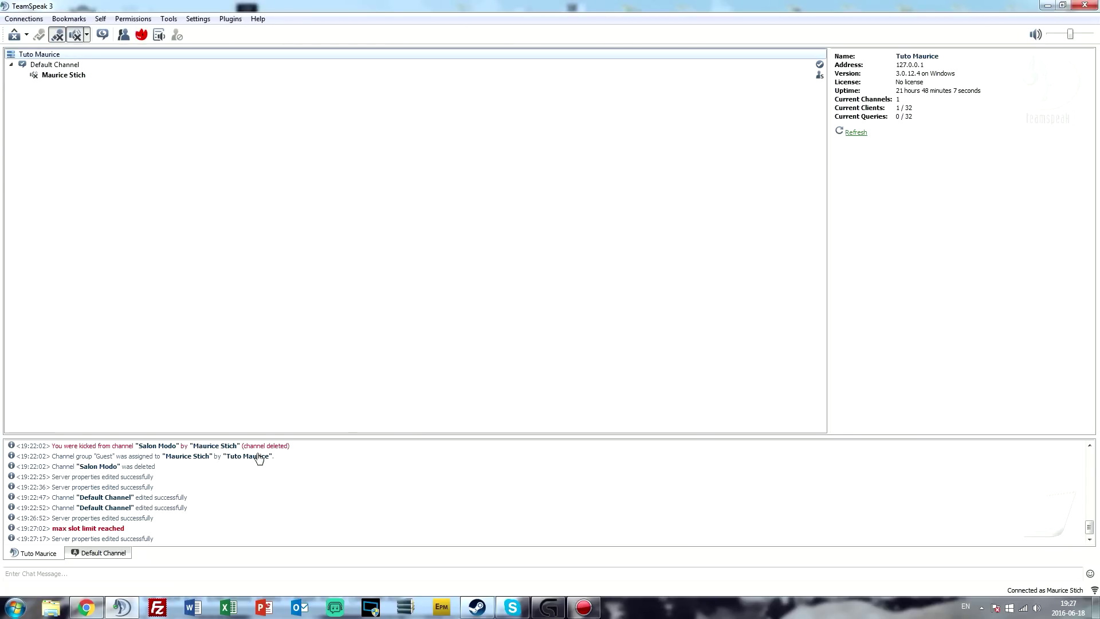
Step: Try to save a maximum client count above 32 in the virtual server's settings
right_click(70, 55)
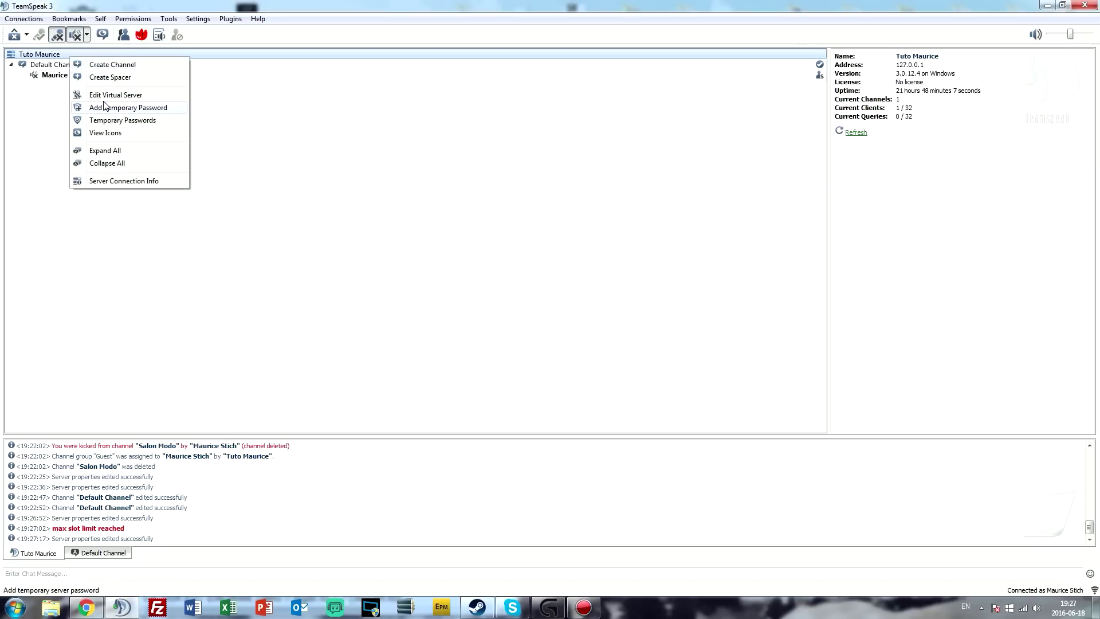
left_click(110, 103)
left_click(510, 204)
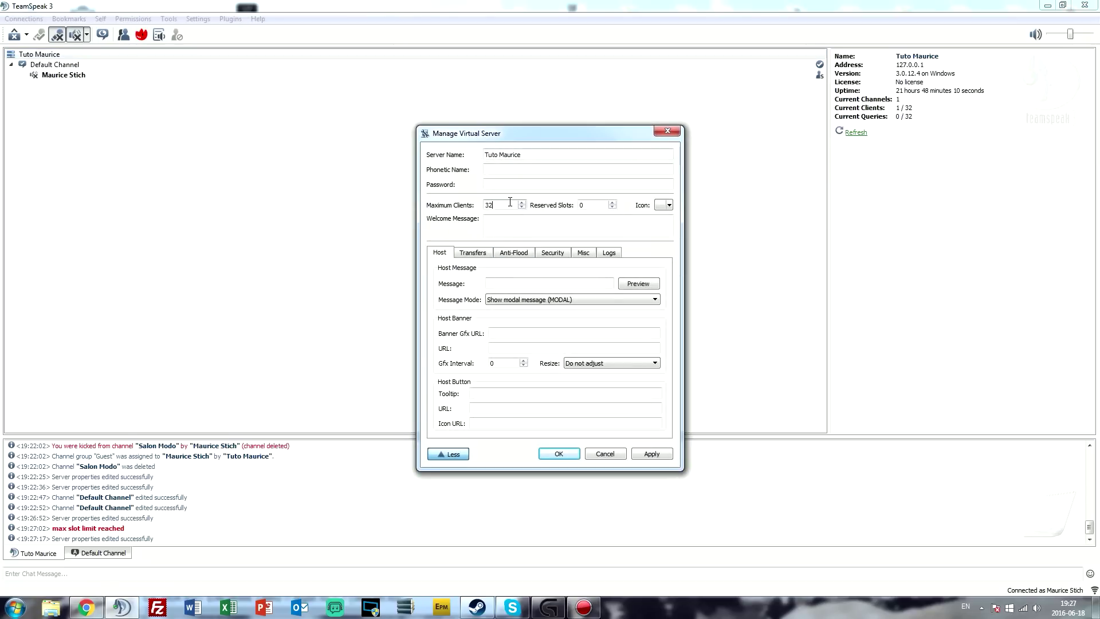
key("Return")
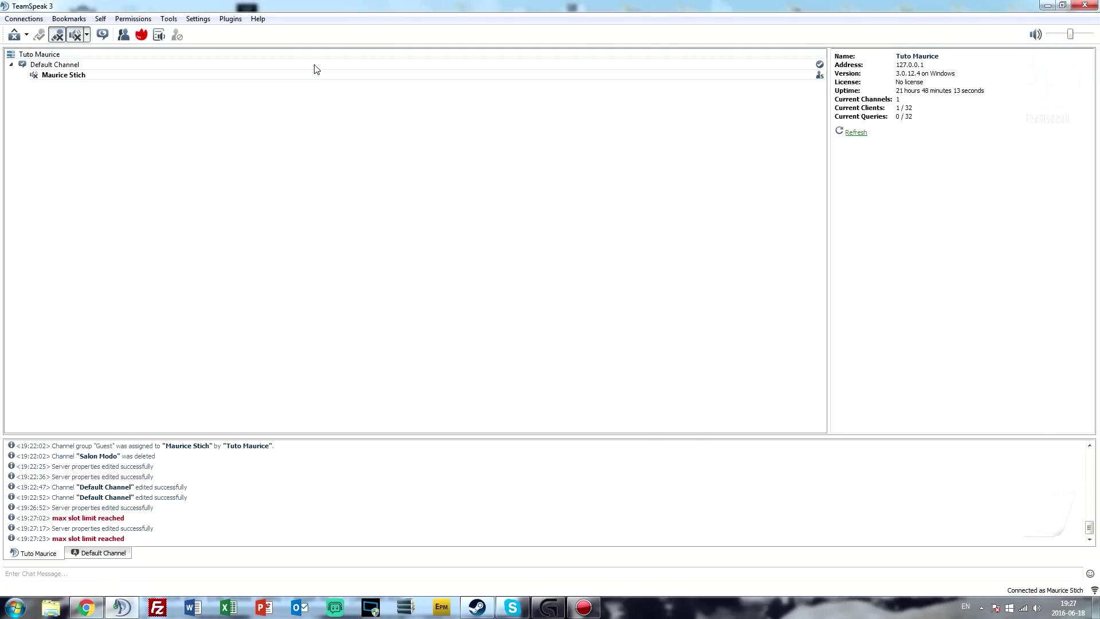
Step: Set the virtual server's reserved slots to 2, save, and check the current clients entry in the server details
left_click(206, 56)
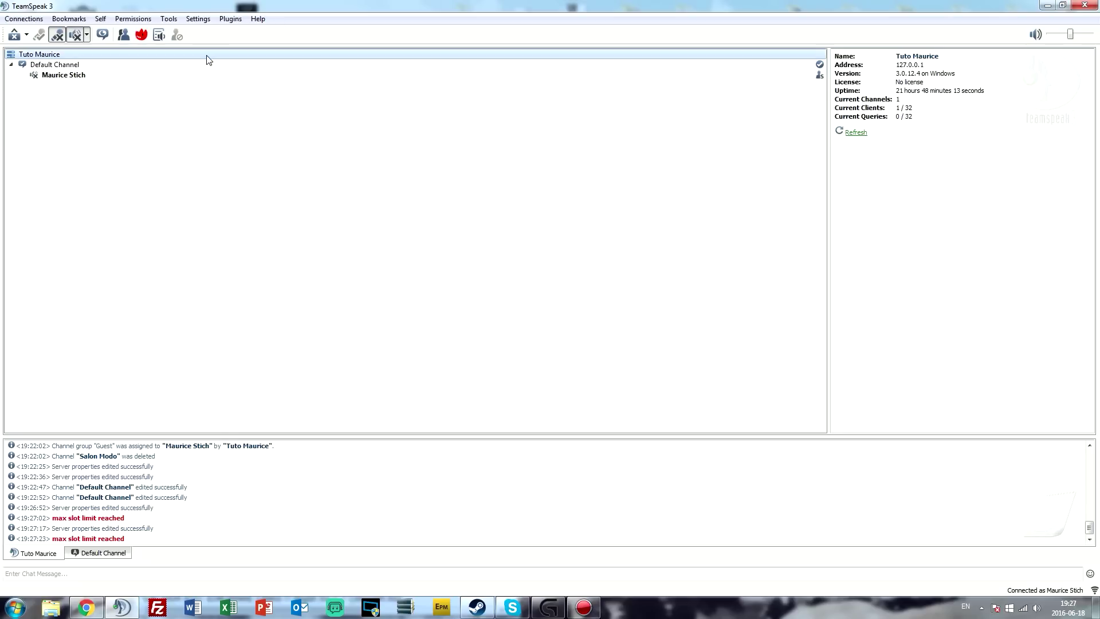
right_click(207, 59)
left_click(229, 90)
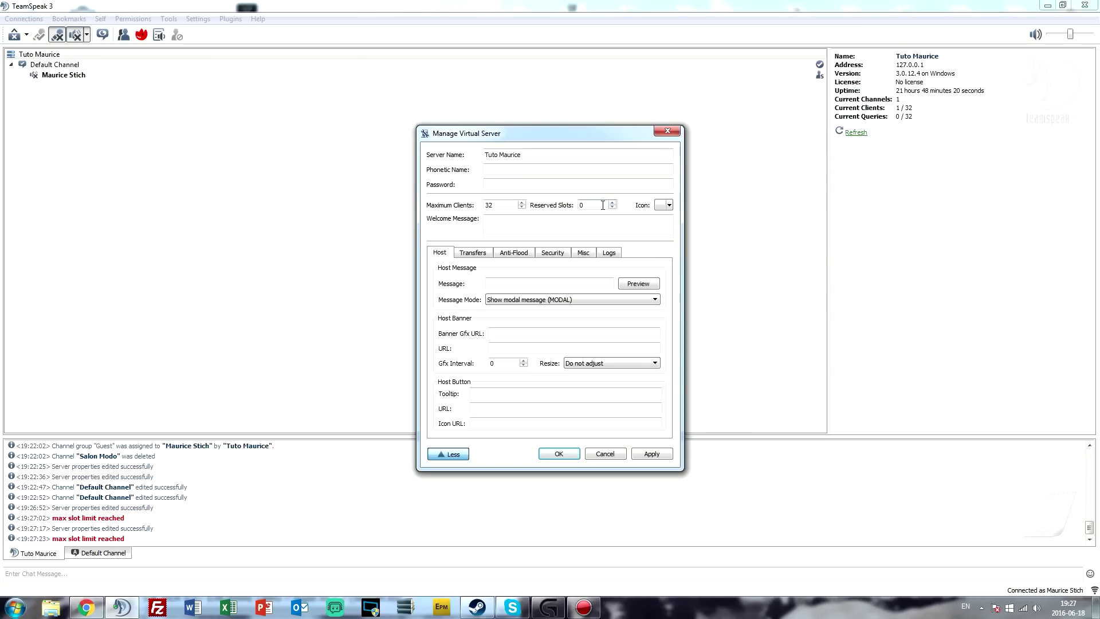
type("2")
key("Return")
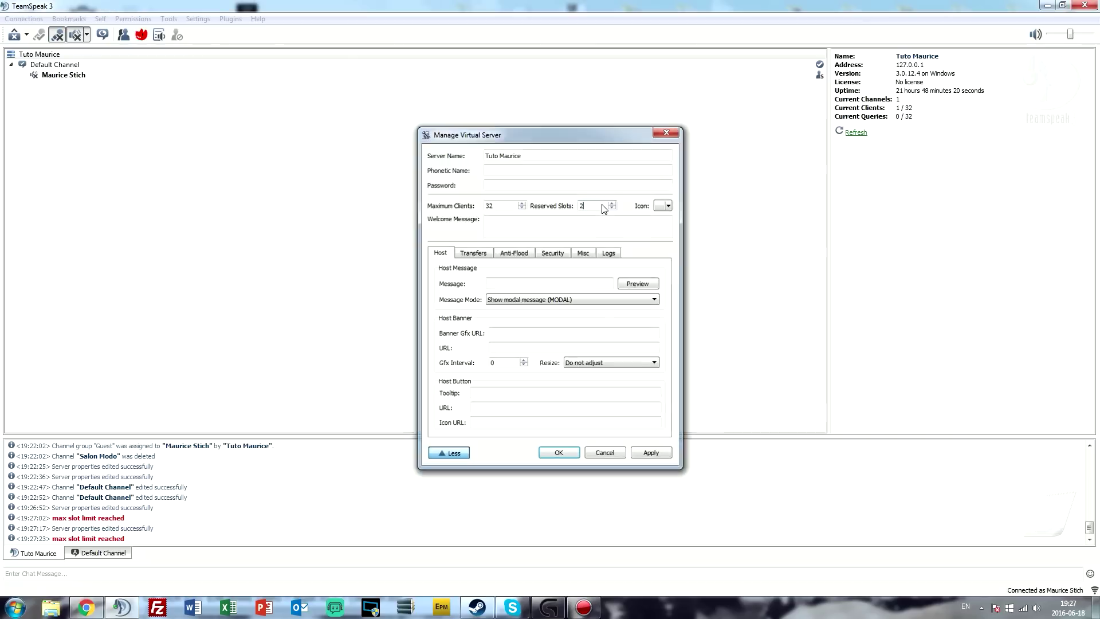
left_click(902, 112)
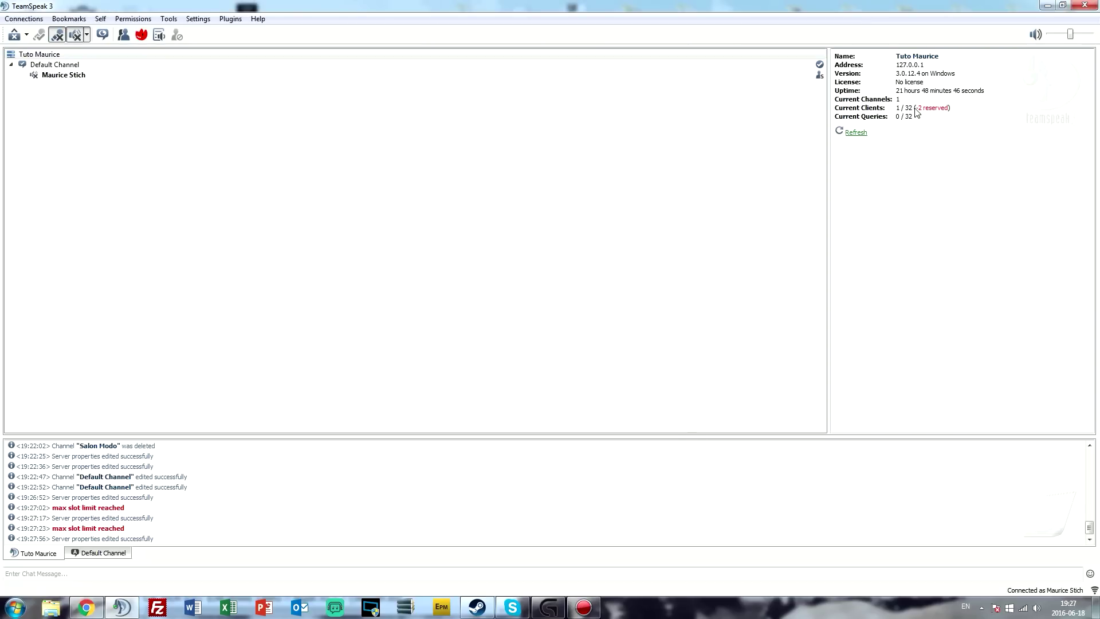
Step: Set the virtual server's reserved slots back to 0 and save the settings
left_click(135, 19)
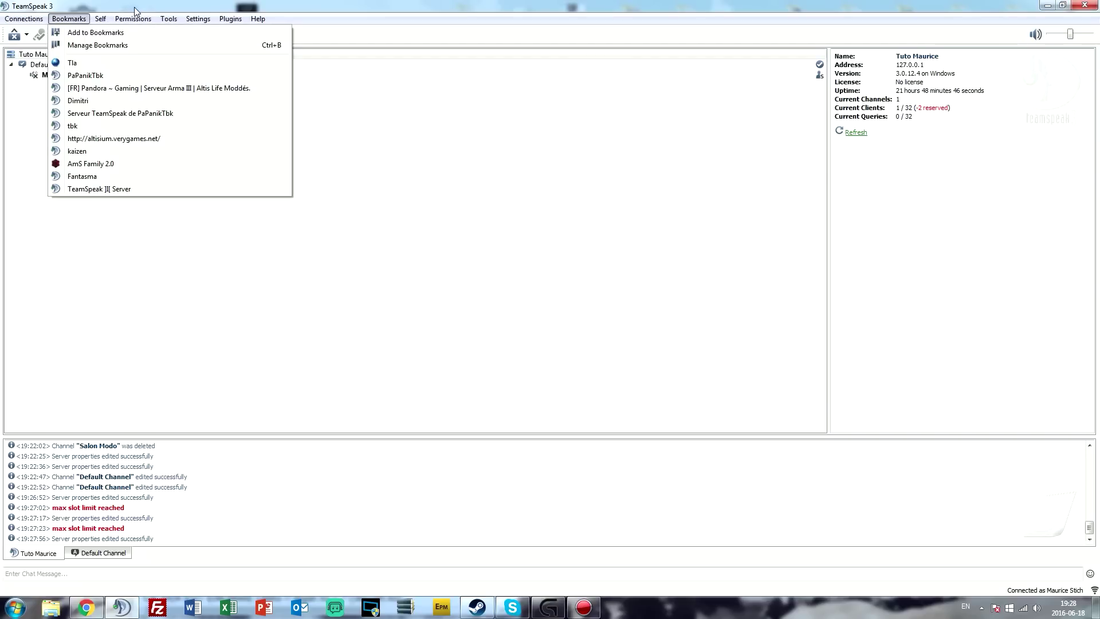
left_click(34, 55)
right_click(42, 54)
left_click(58, 91)
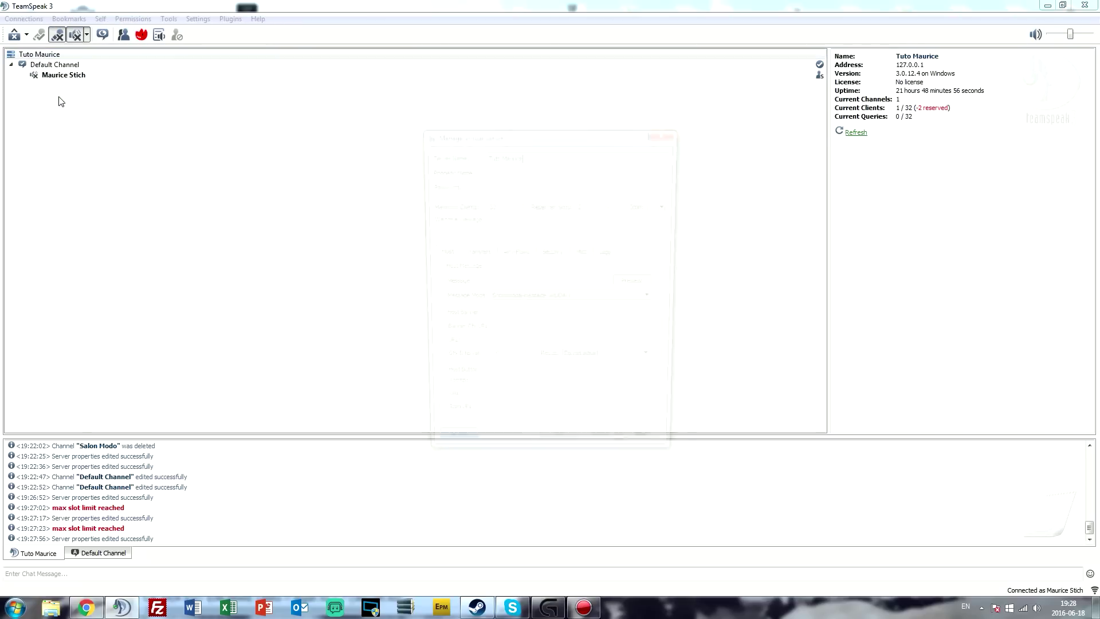
left_click(586, 207)
key("BackSpace")
type("0")
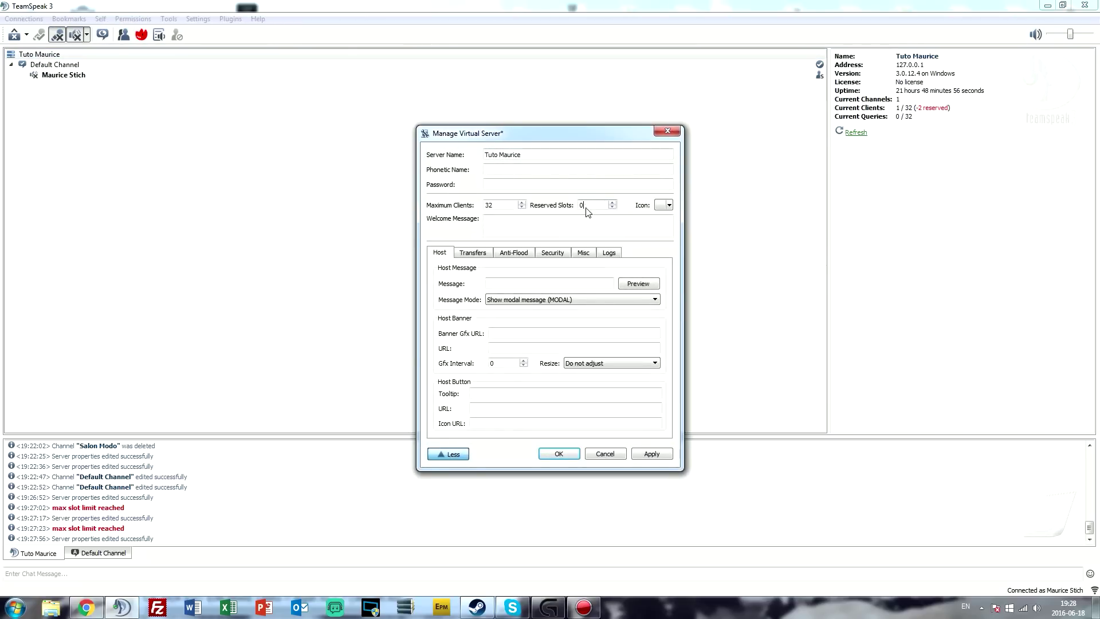
key("Return")
Step: Upload the "winner" image to the server's remote icons and assign it as the virtual server's icon
right_click(443, 52)
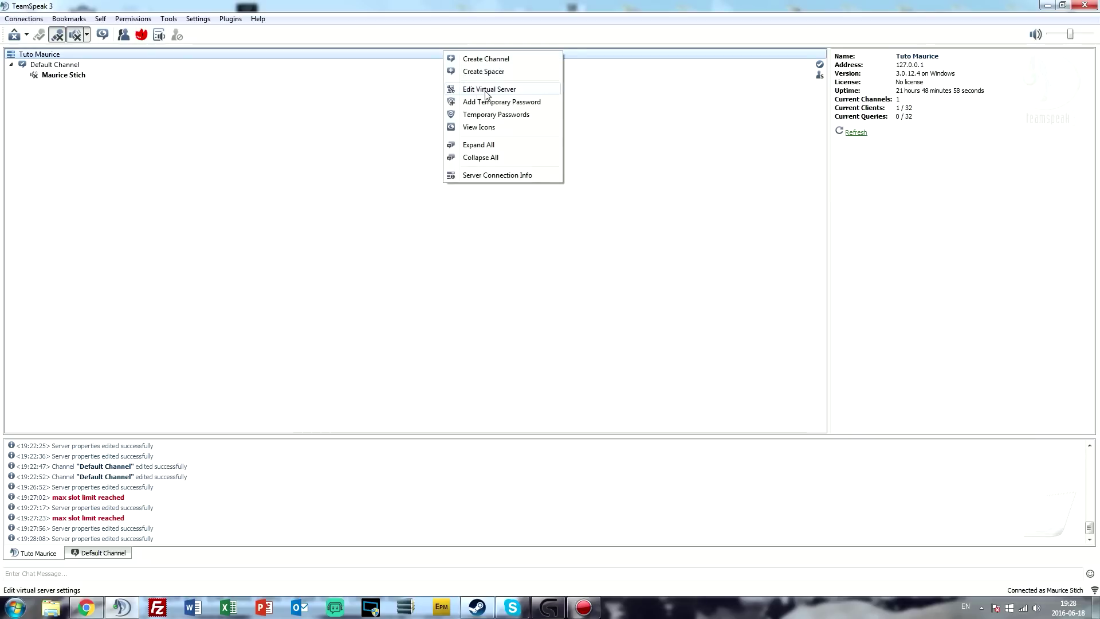
left_click(475, 90)
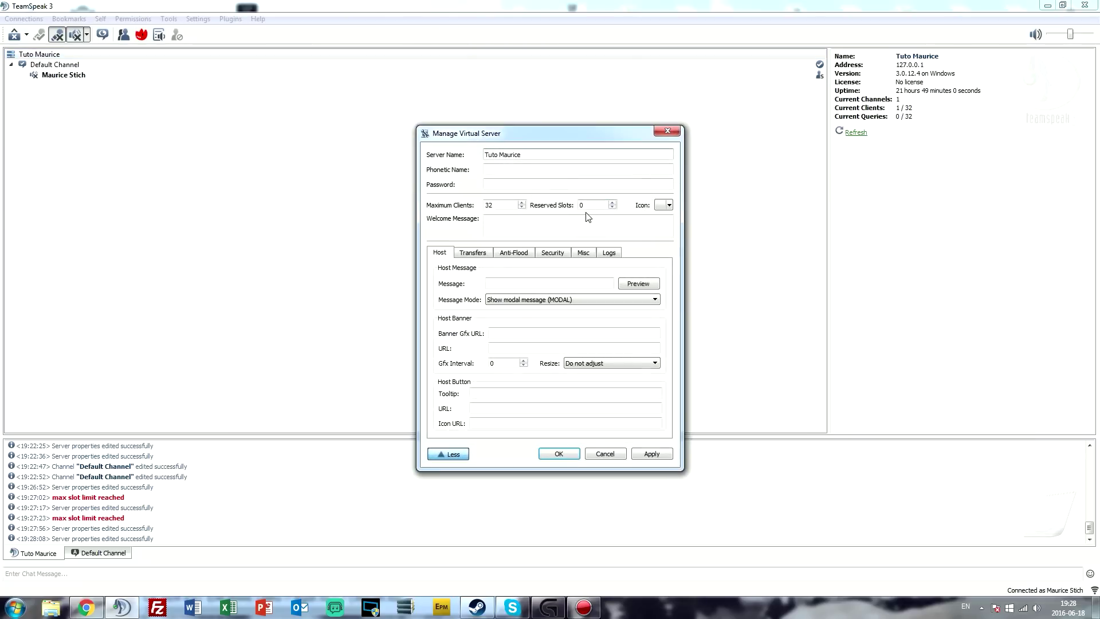
left_click(668, 205)
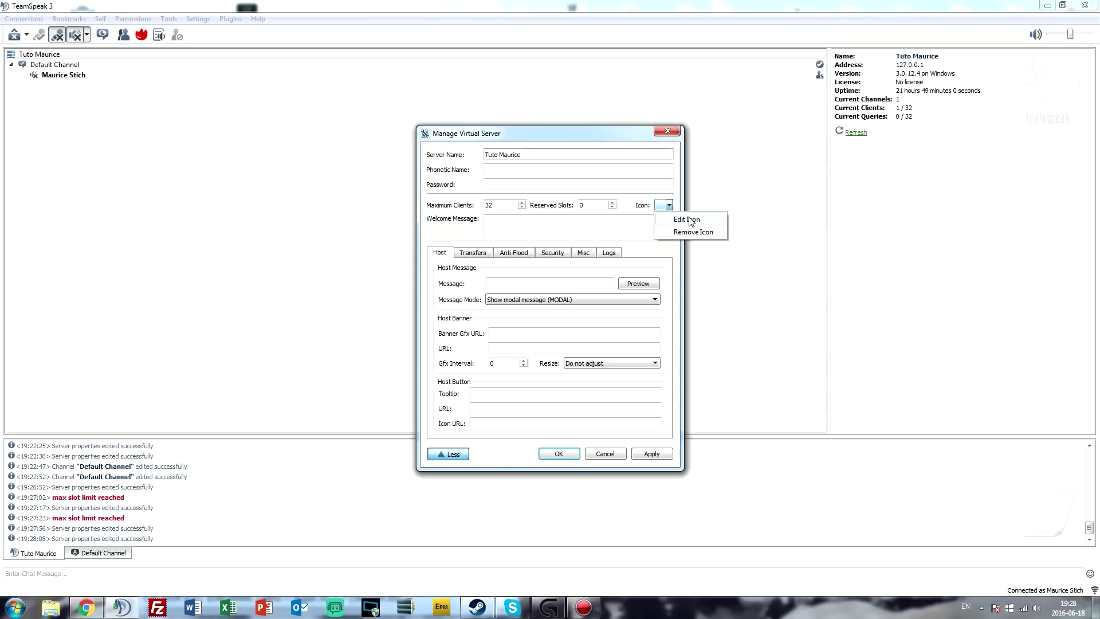
left_click(688, 220)
left_click(454, 350)
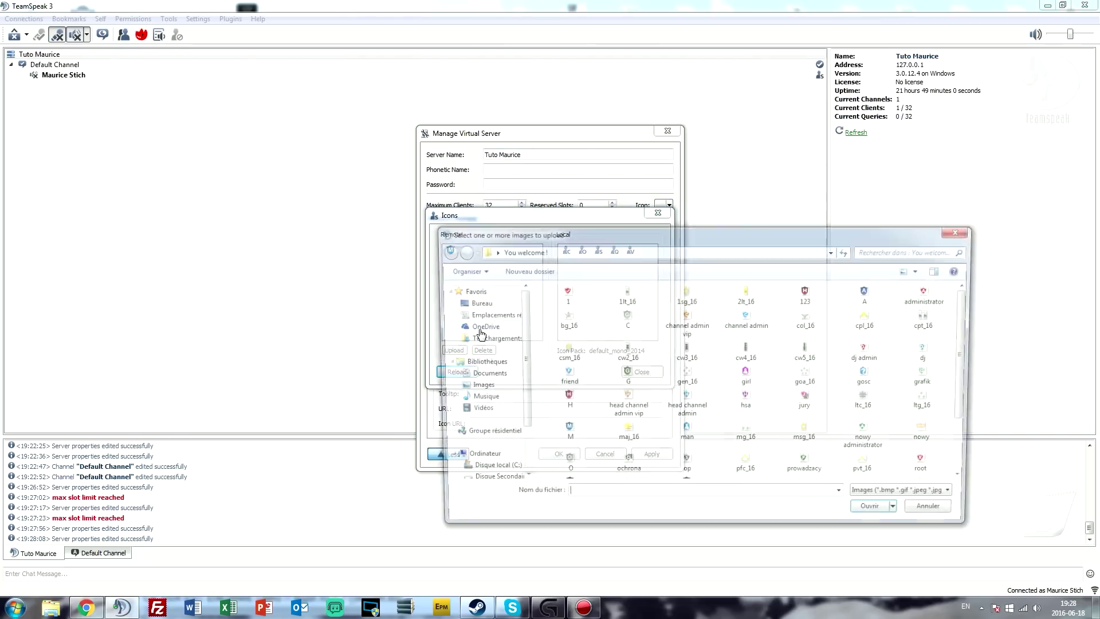
left_click(956, 232)
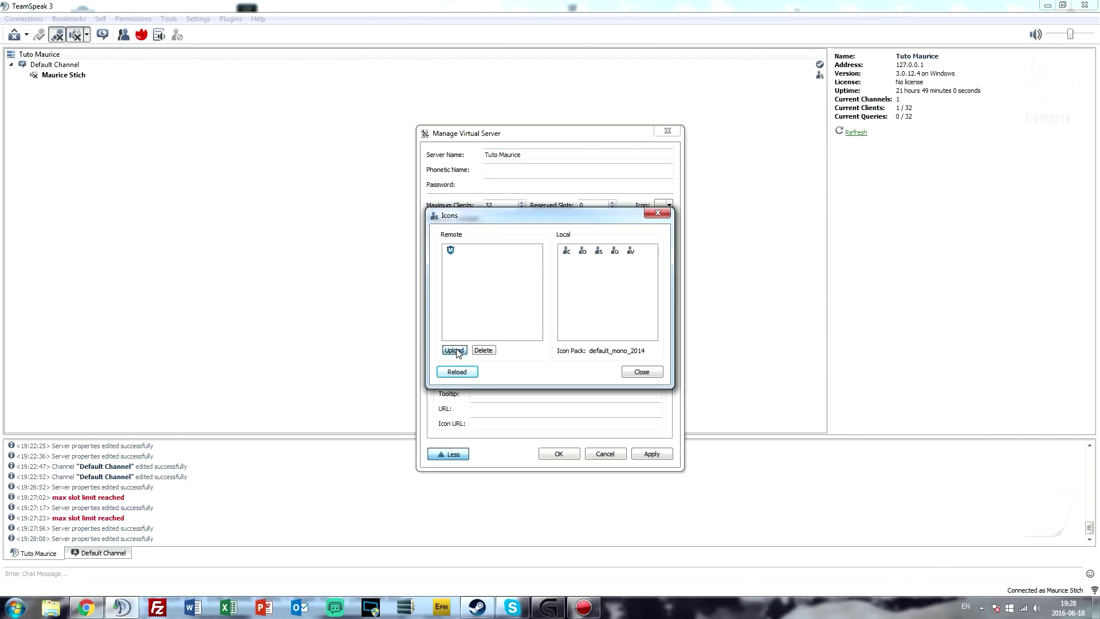
left_click(454, 350)
left_click(810, 401)
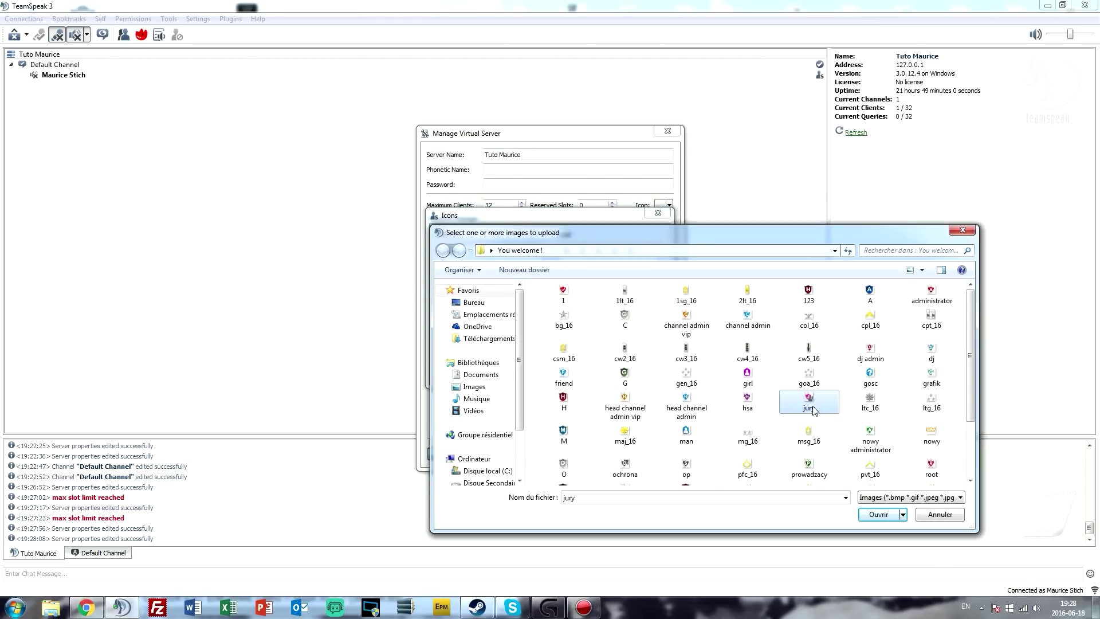
scroll(814, 410, "down", 2)
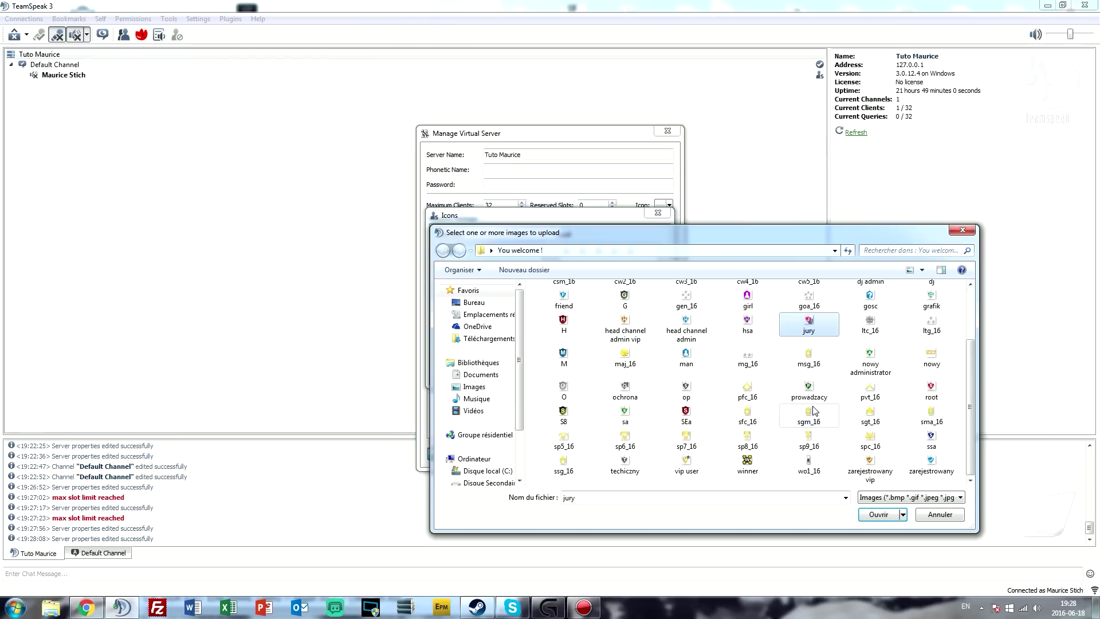
double_click(751, 462)
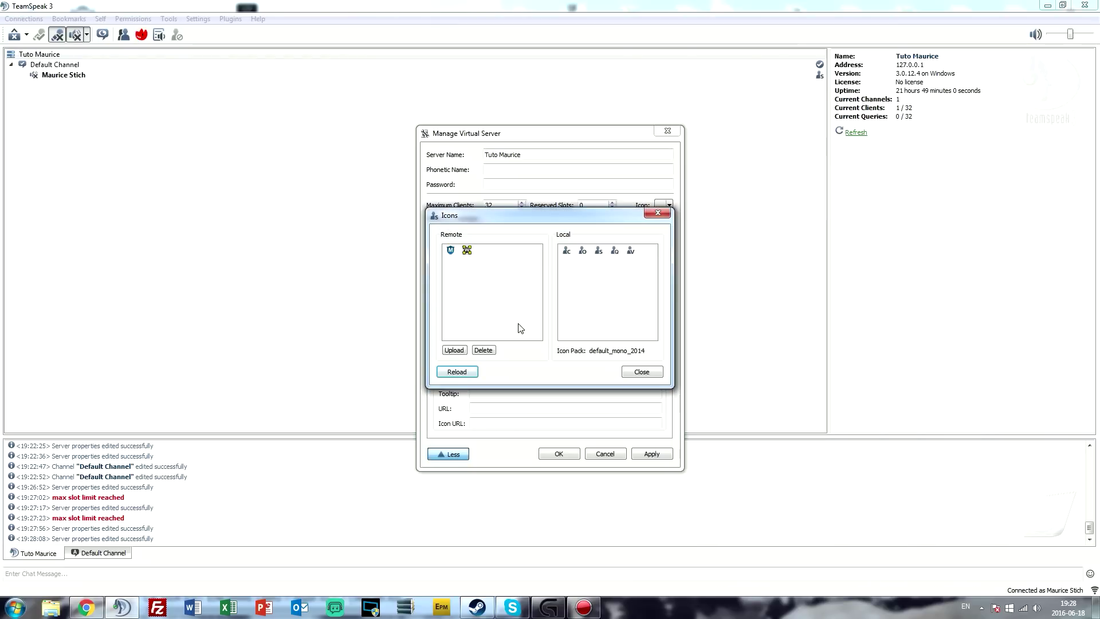
double_click(467, 251)
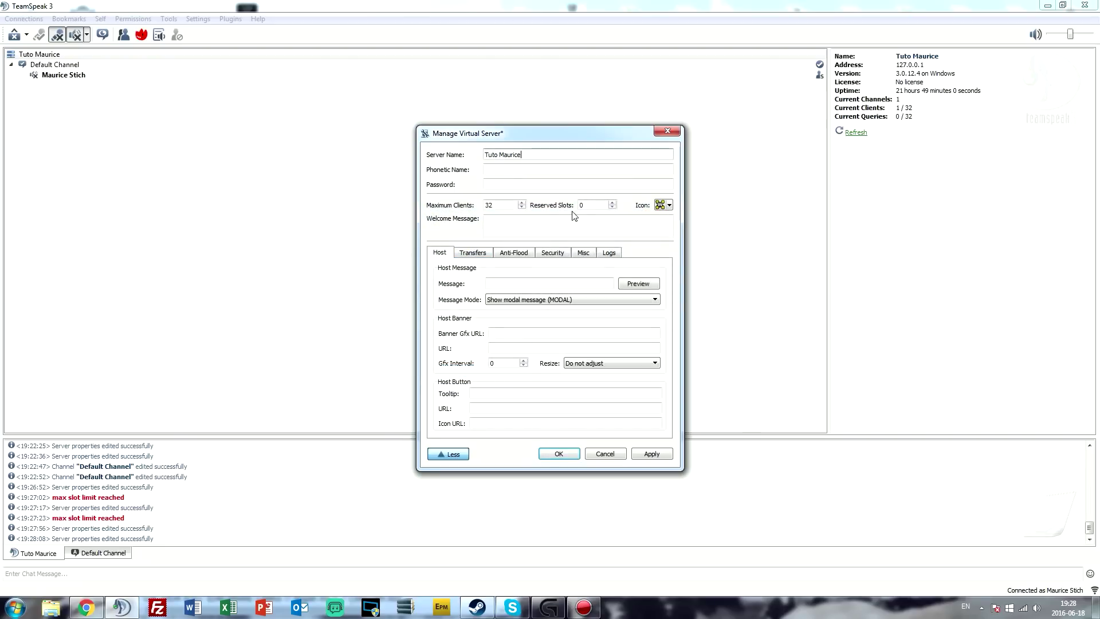
Step: Set the virtual server's welcome message to "Serveur Tuto" and save the settings
left_click(544, 219)
type("Serveur Tuto")
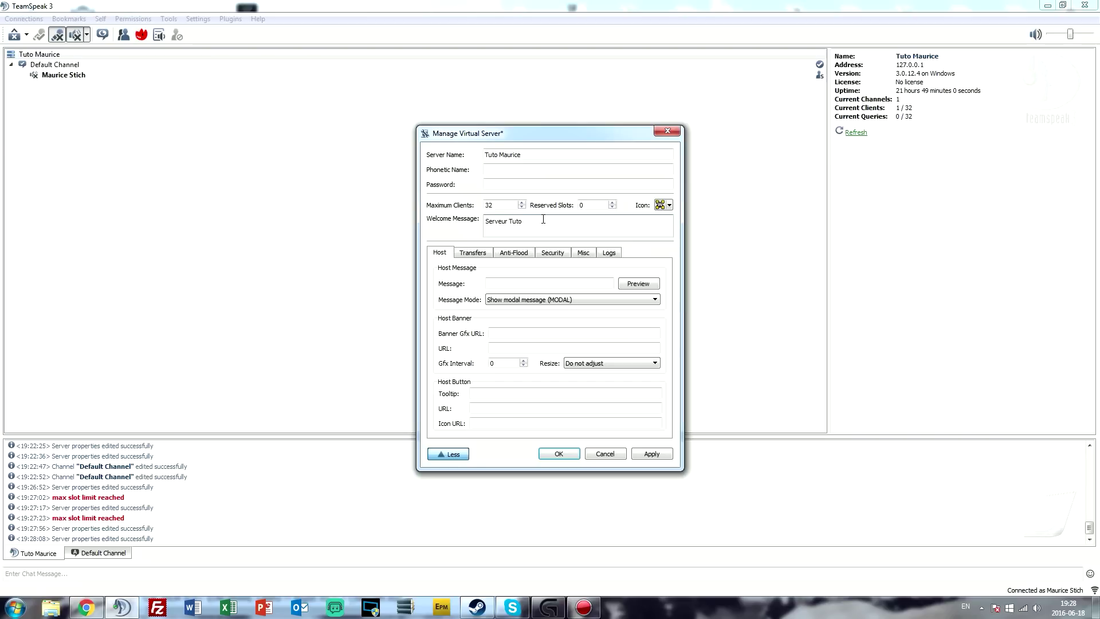
left_click(179, 474)
scroll(179, 474, "up", 10)
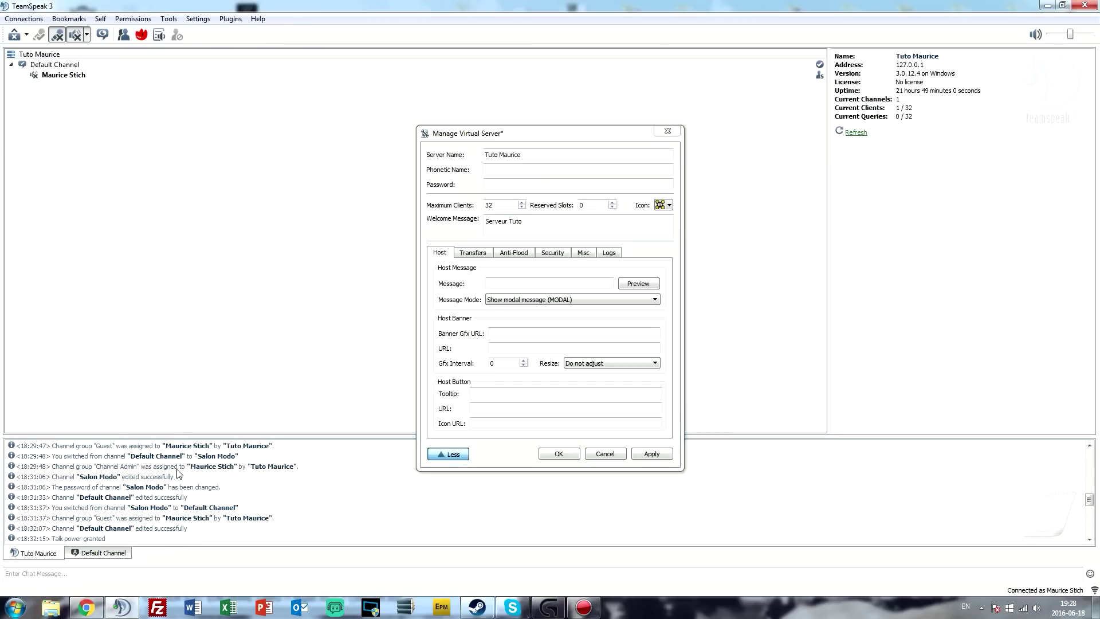
scroll(190, 477, "down", 12)
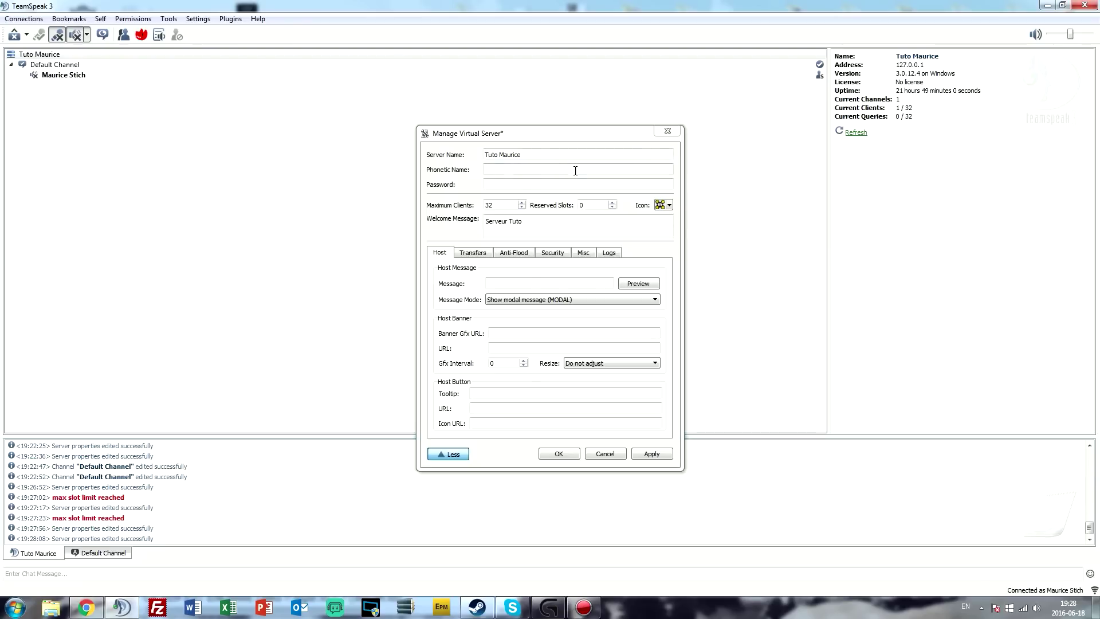
left_click(559, 454)
Step: Reconnect through the TeamSpeak ]I[ Server bookmark and check the server log for the welcome message
left_click(69, 19)
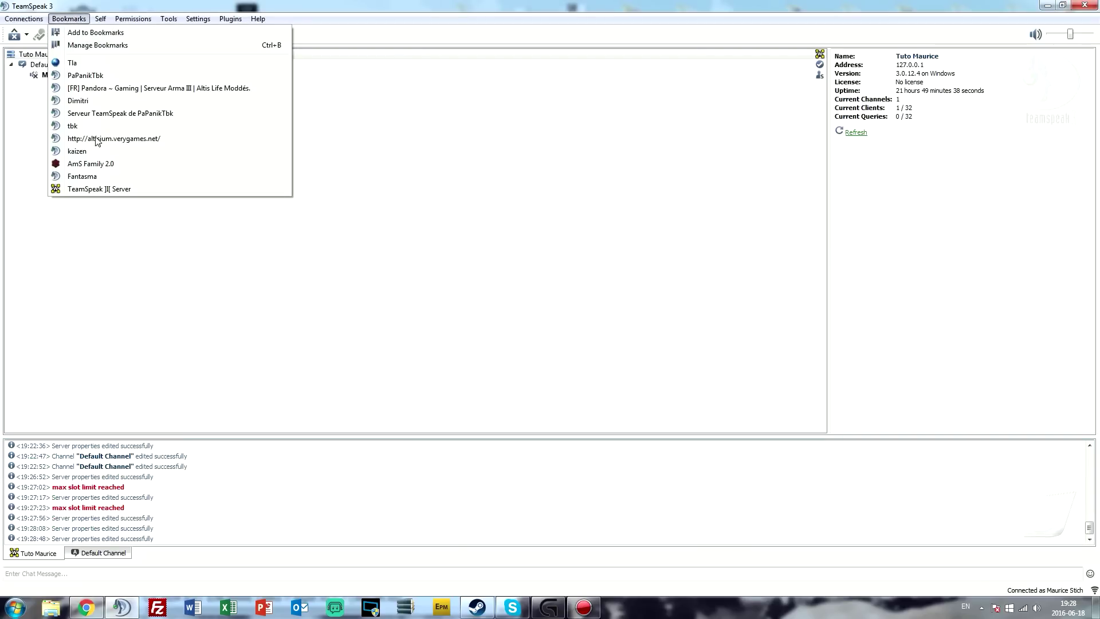
left_click(98, 195)
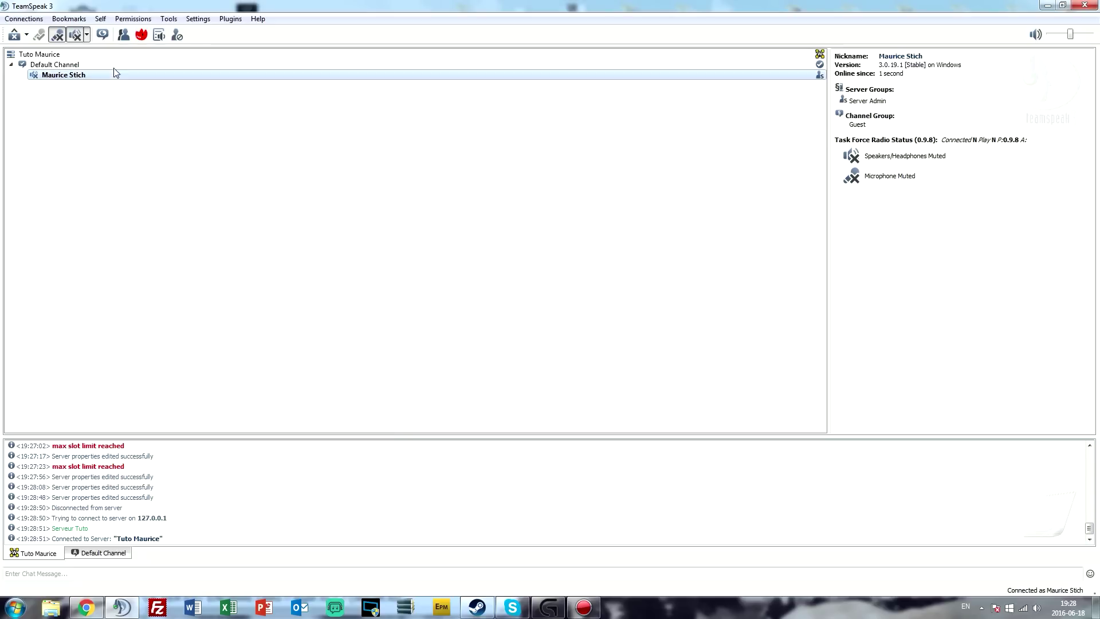
left_click_drag(93, 526, 48, 529)
left_click(106, 530)
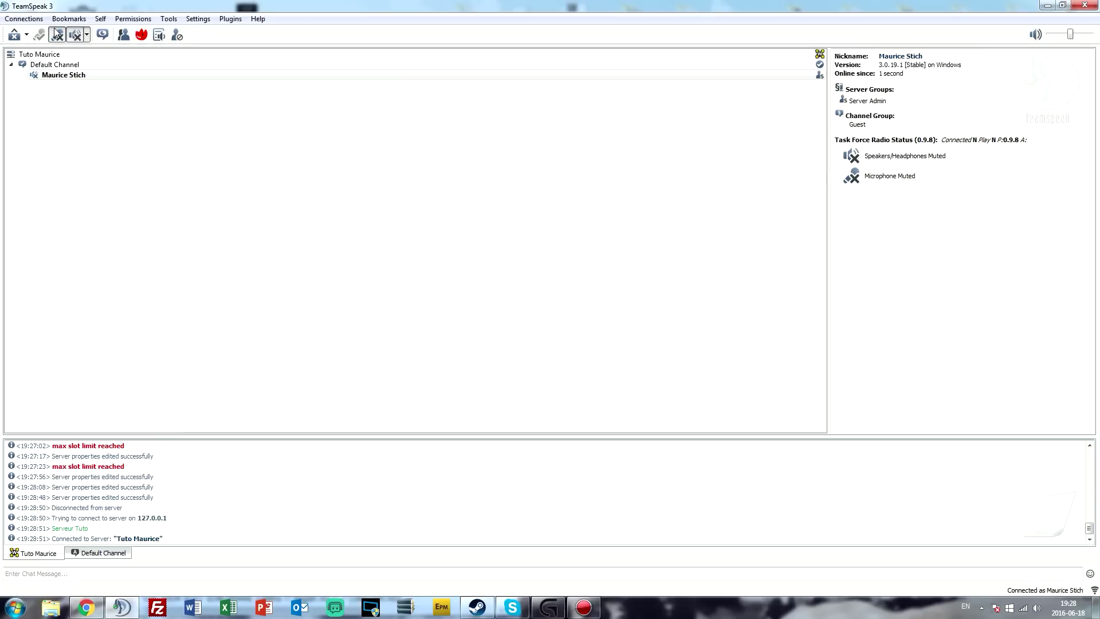
left_click_drag(167, 518, 137, 519)
left_click(156, 517)
Step: In the virtual server's settings, try the NONE and LOG host message modes and settle on Show modal message (MODAL)
right_click(76, 54)
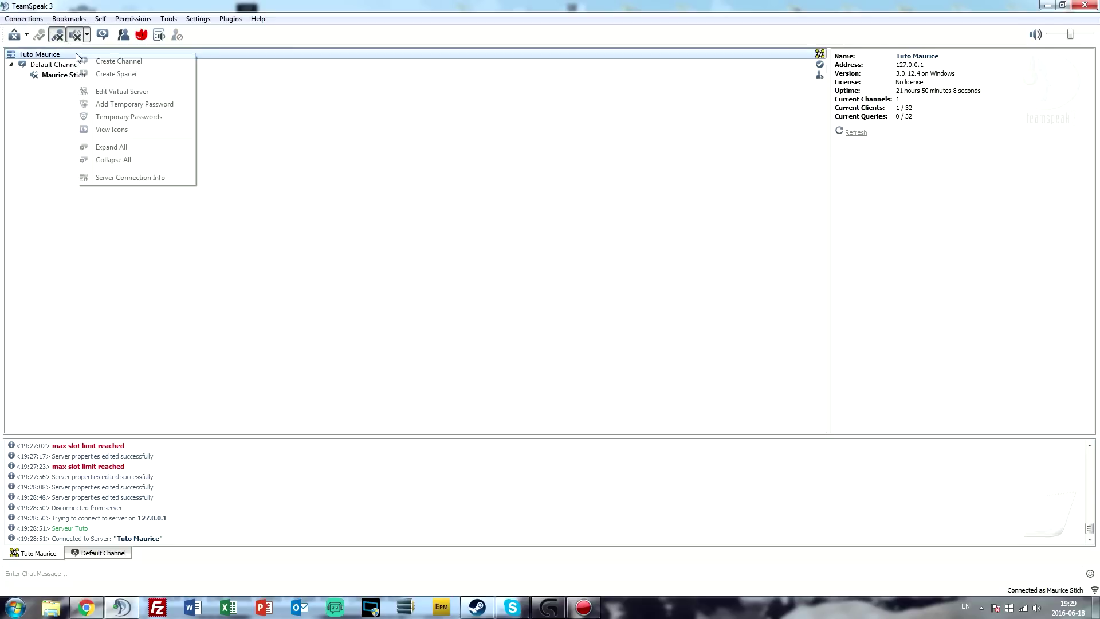
left_click(108, 93)
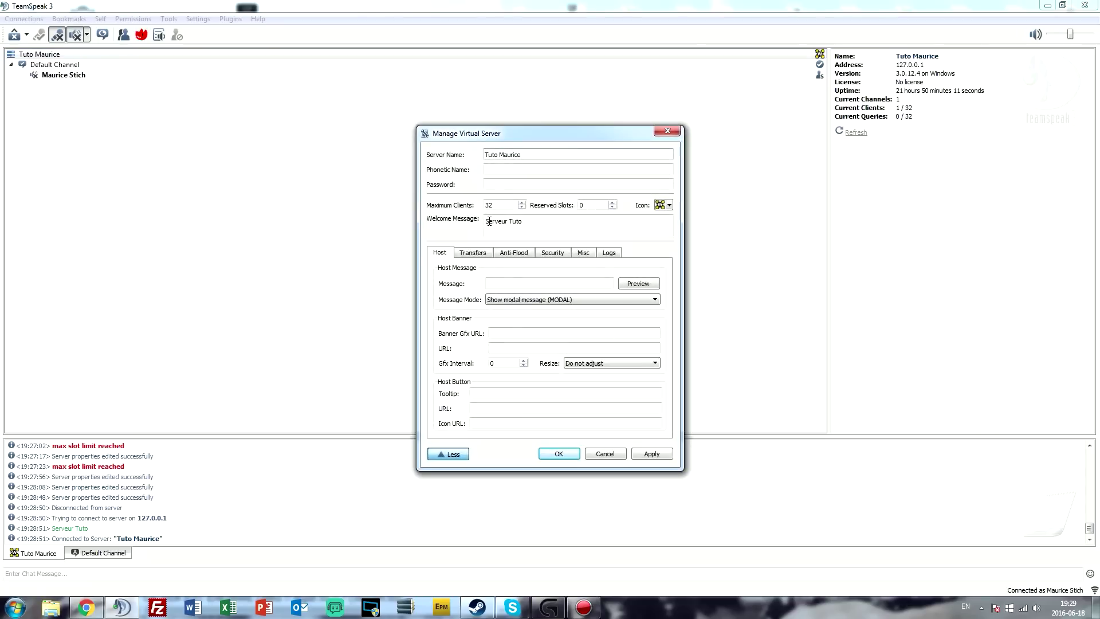
left_click(530, 281)
left_click(577, 299)
left_click(579, 309)
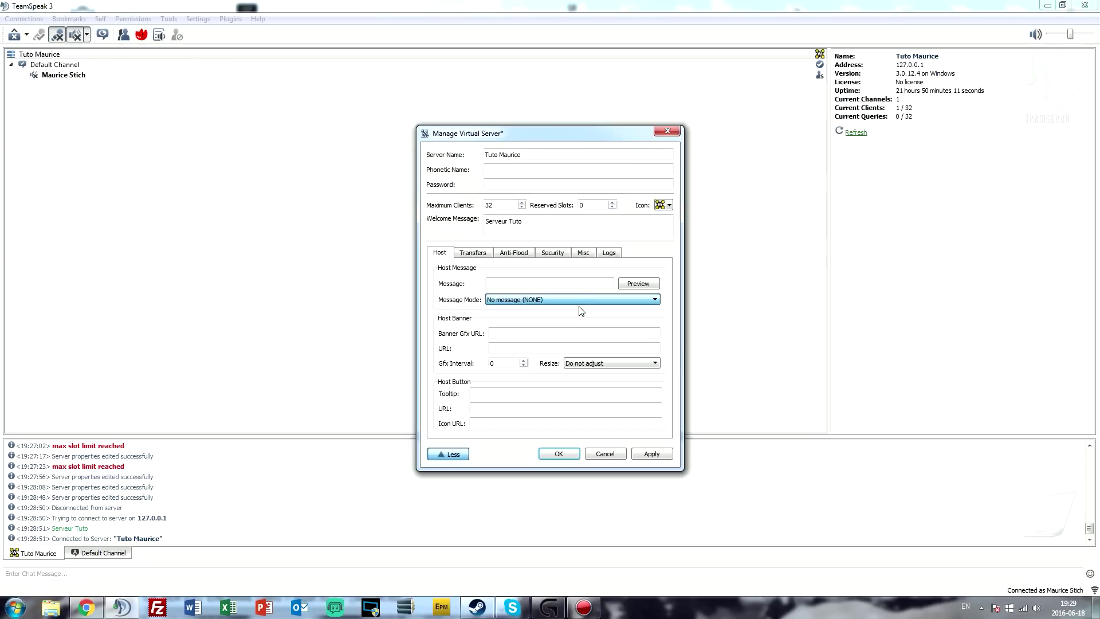
left_click(580, 300)
left_click(572, 317)
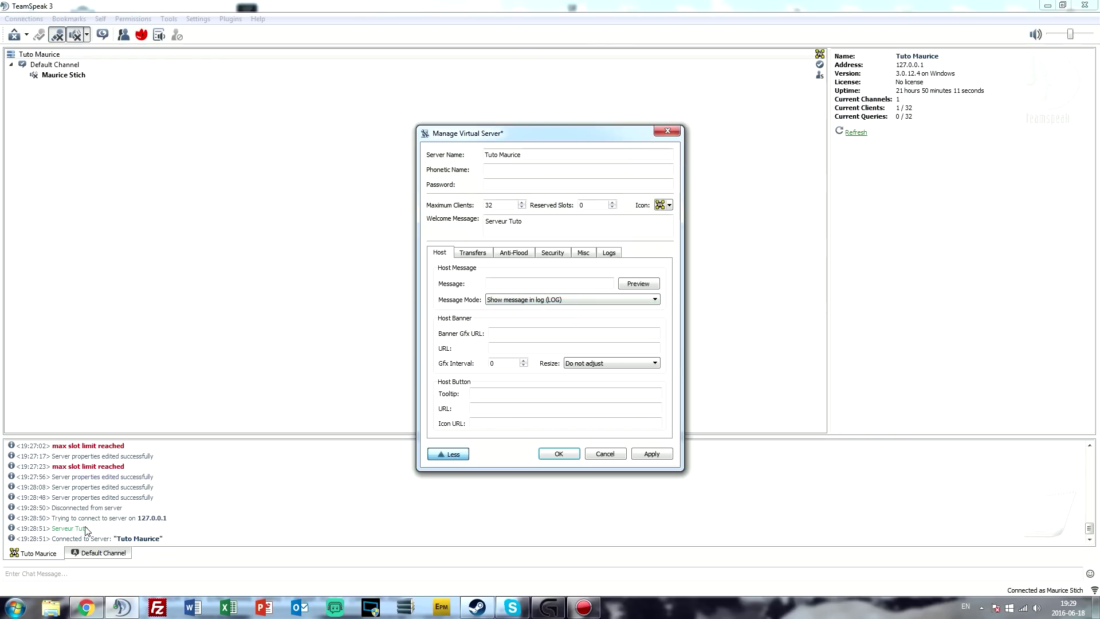
left_click(570, 301)
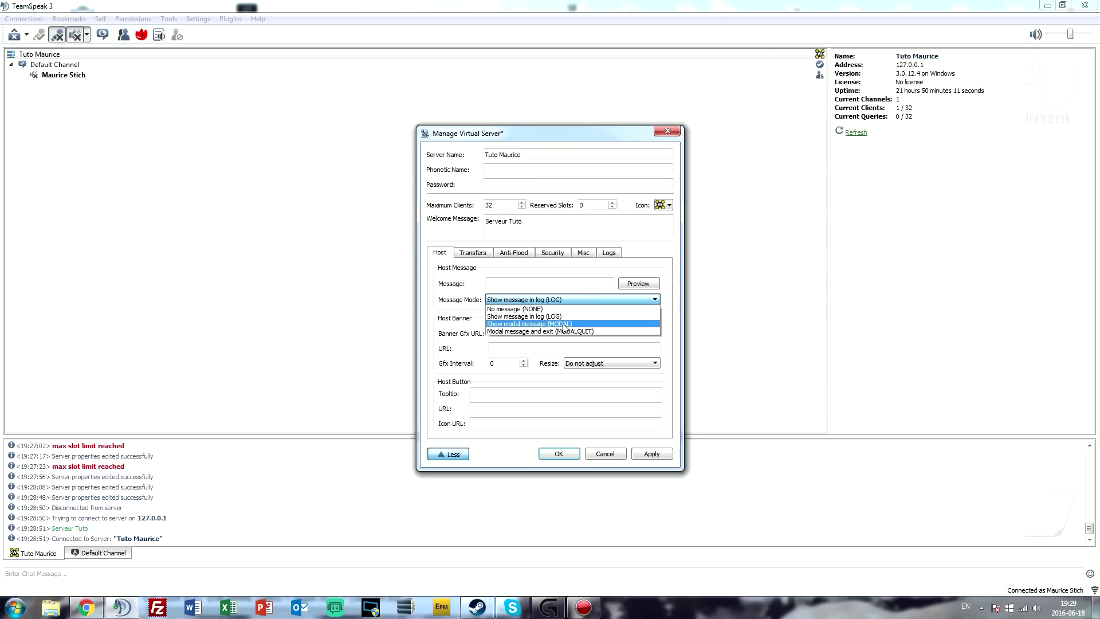
left_click(565, 324)
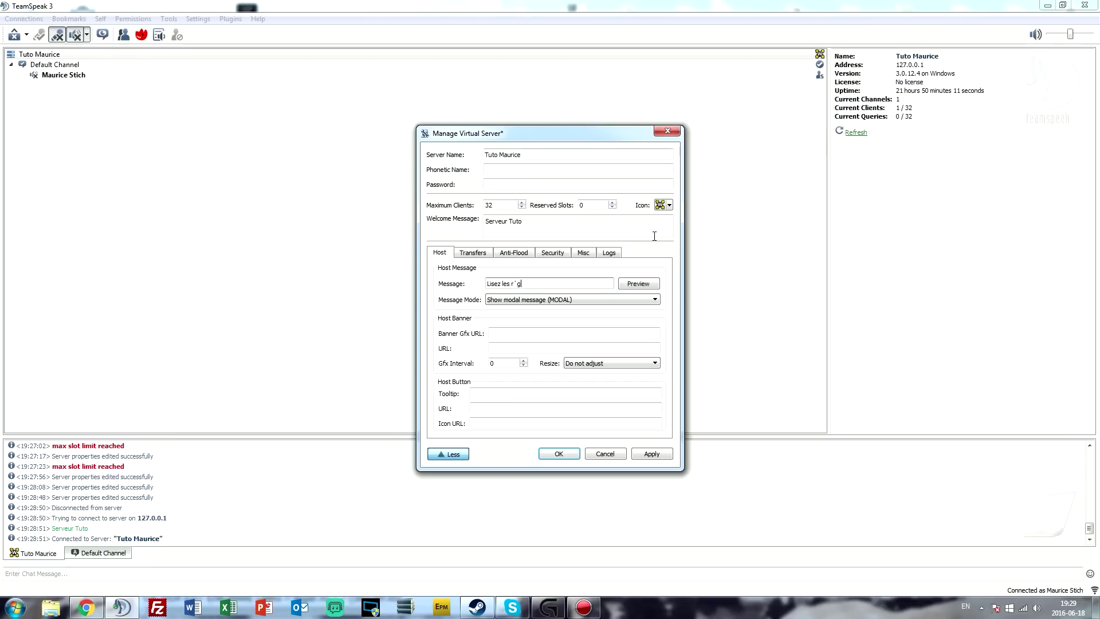
Step: Enter the host message "Lisez les règles sur le site", preview it and save the settings
type("gles sur le site")
left_click(638, 284)
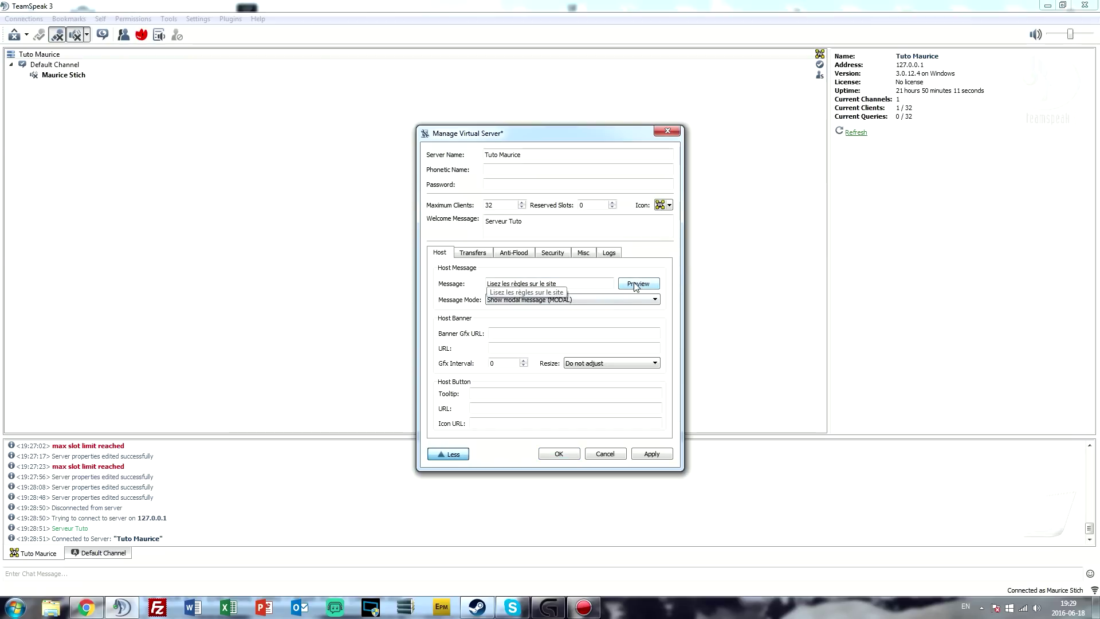
left_click(558, 454)
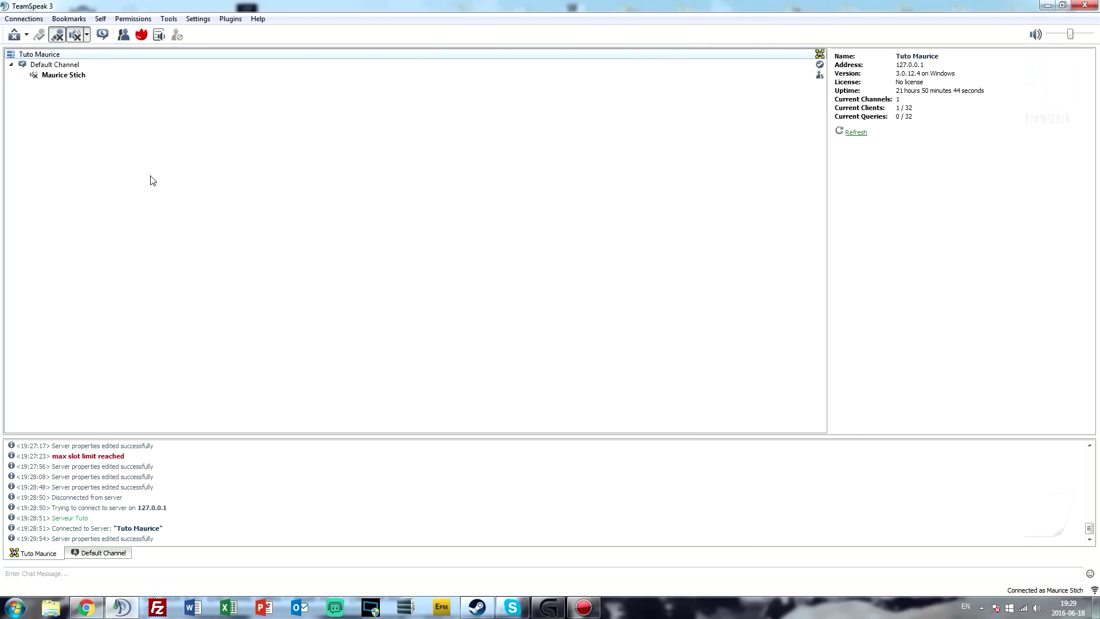
Step: Reconnect to the bookmarked TeamSpeak ]I[ Server to test the modal host message and dismiss it
left_click(69, 19)
left_click(115, 195)
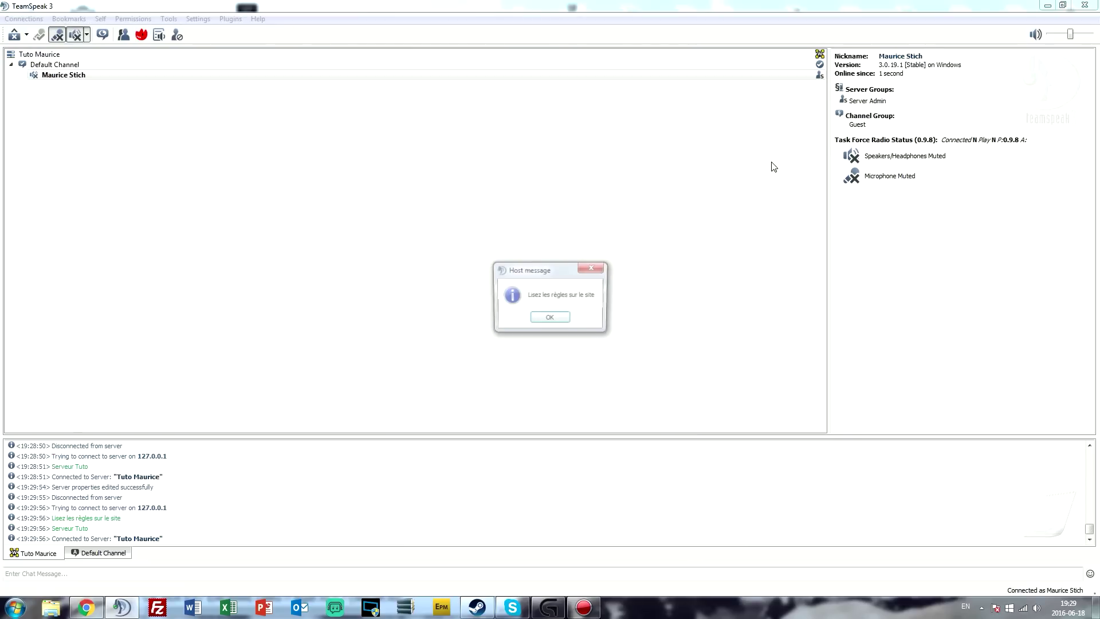
left_click(550, 319)
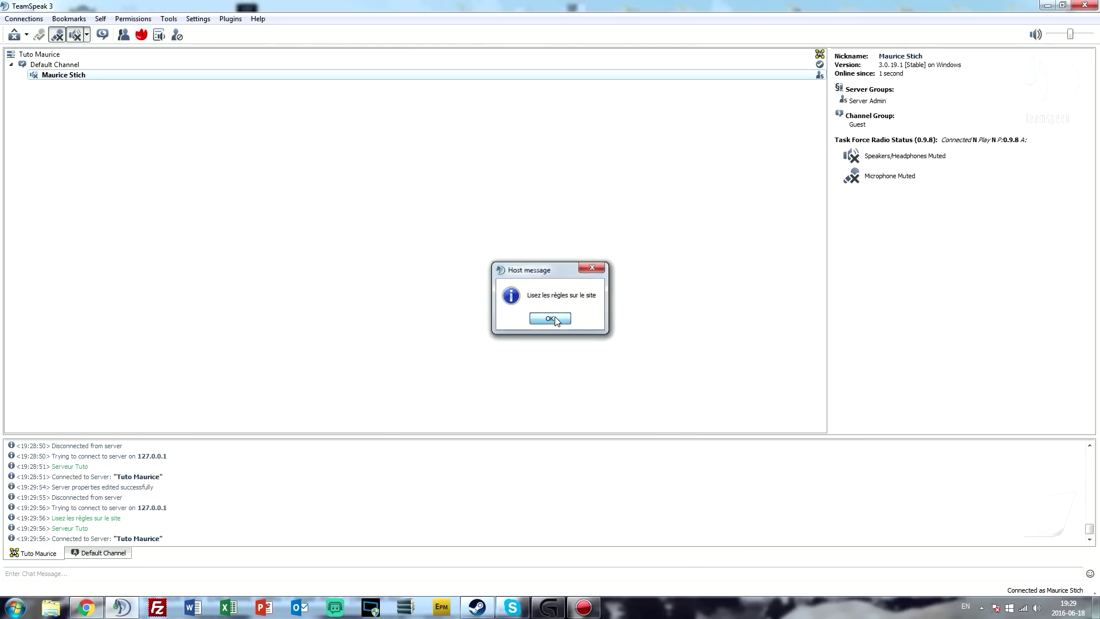
Step: Try the Modal message and exit (MODALQUIT) host message mode and switch back to Show modal message (MODAL)
right_click(204, 58)
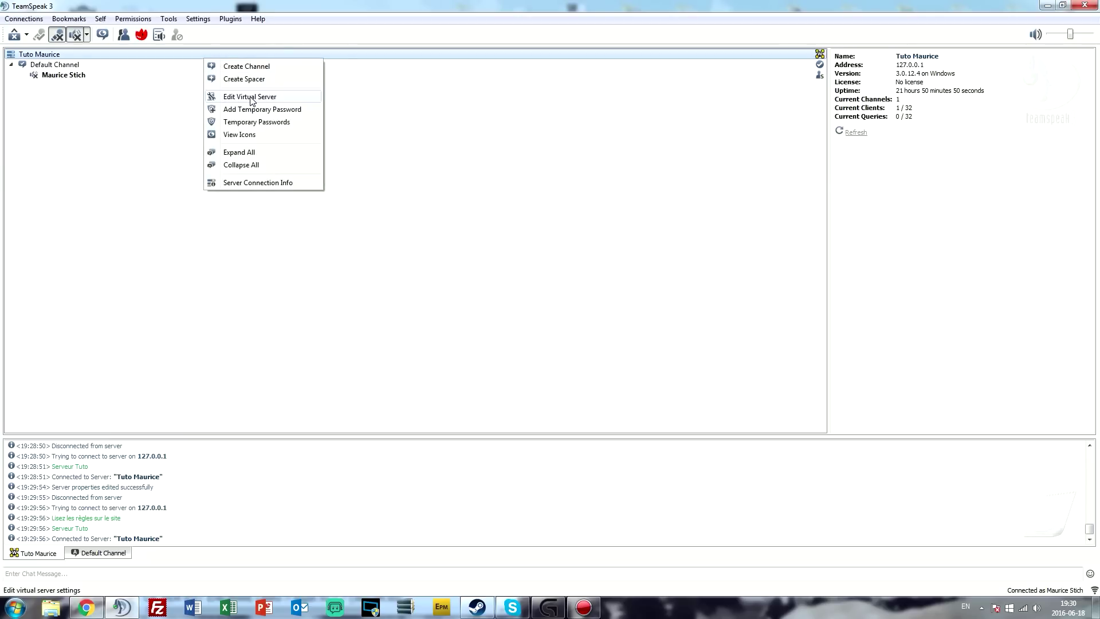
left_click(253, 99)
left_click(563, 220)
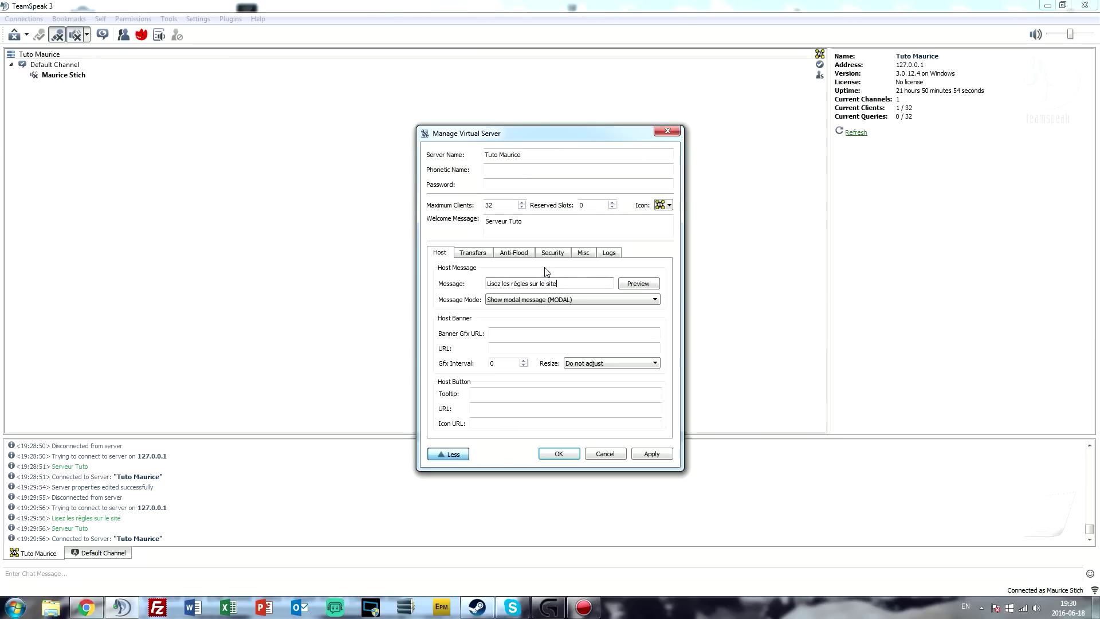
left_click(551, 301)
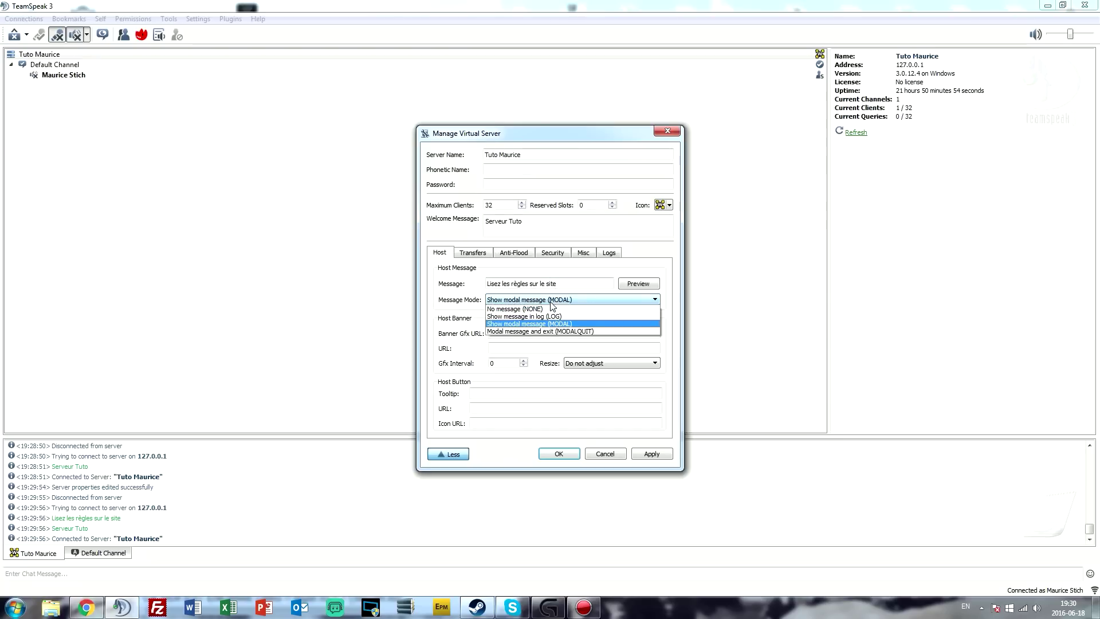
left_click(551, 332)
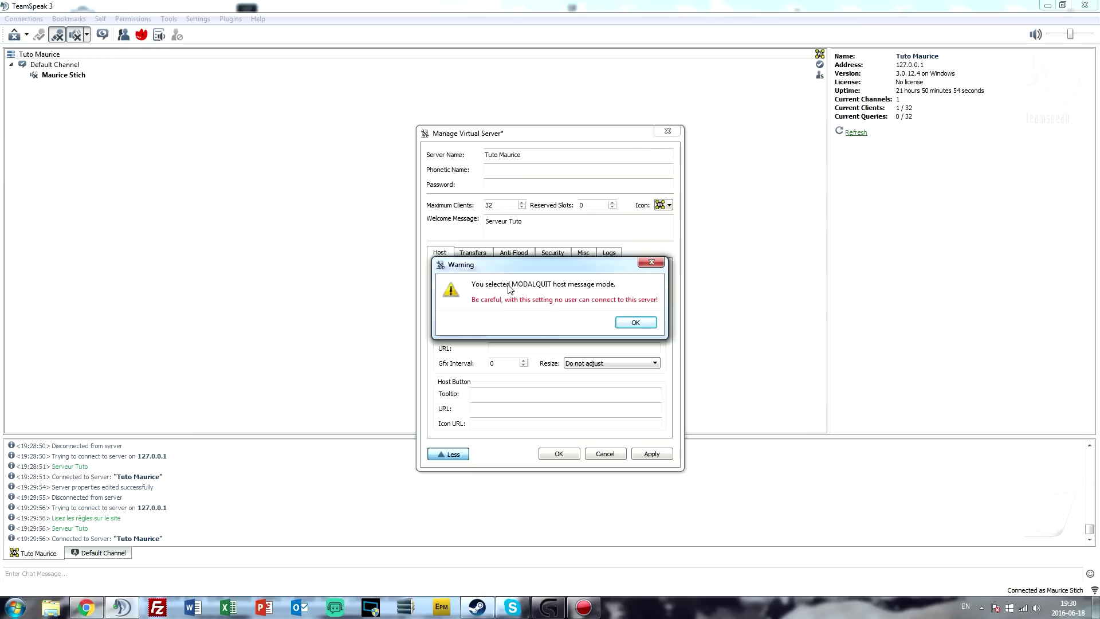
left_click(635, 323)
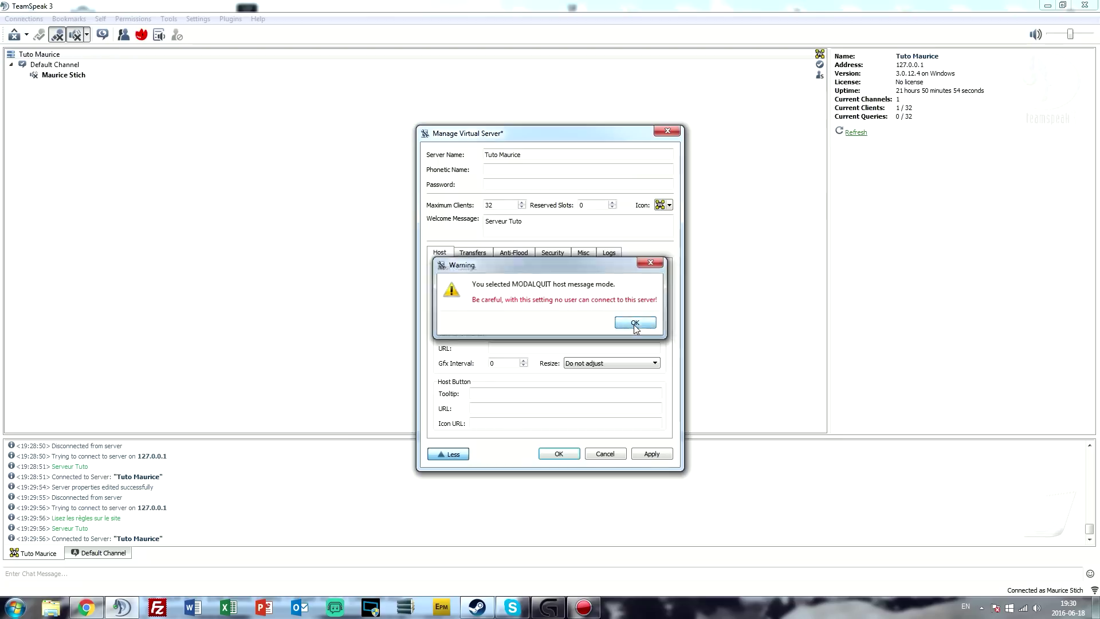
left_click(577, 300)
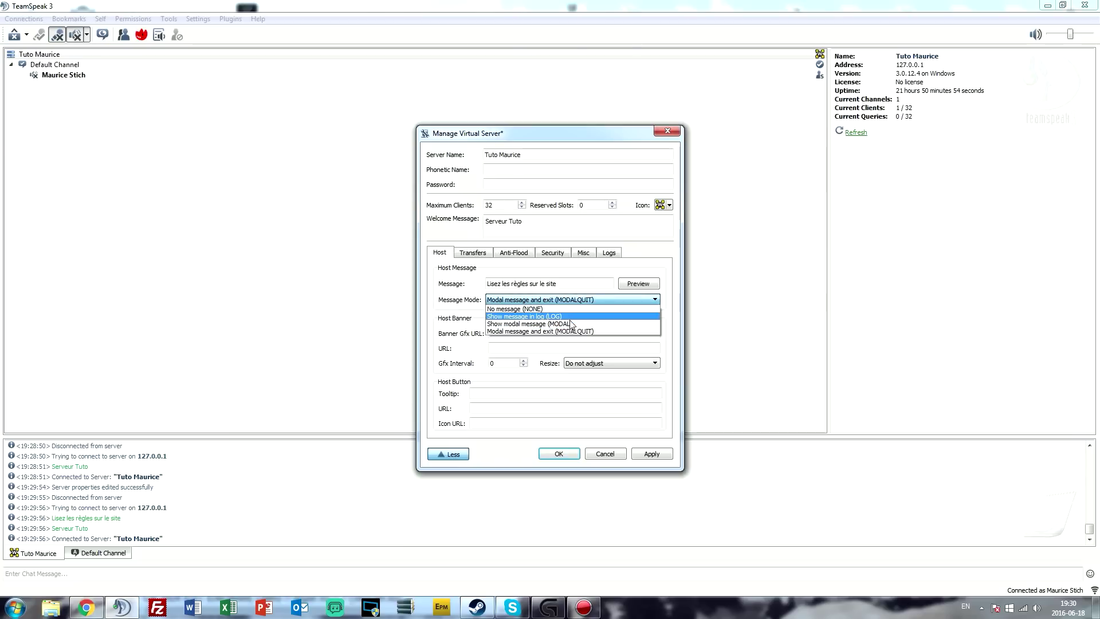
left_click(536, 324)
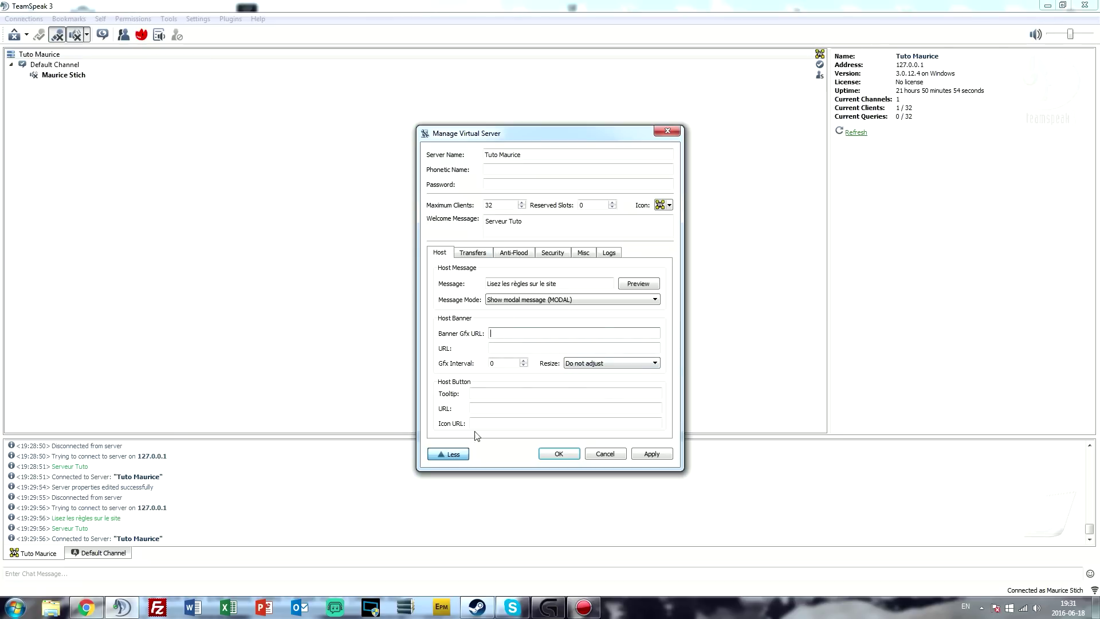
Step: Examine the virtual server's upload and download bandwidth limits and transfer quotas
left_click(491, 394)
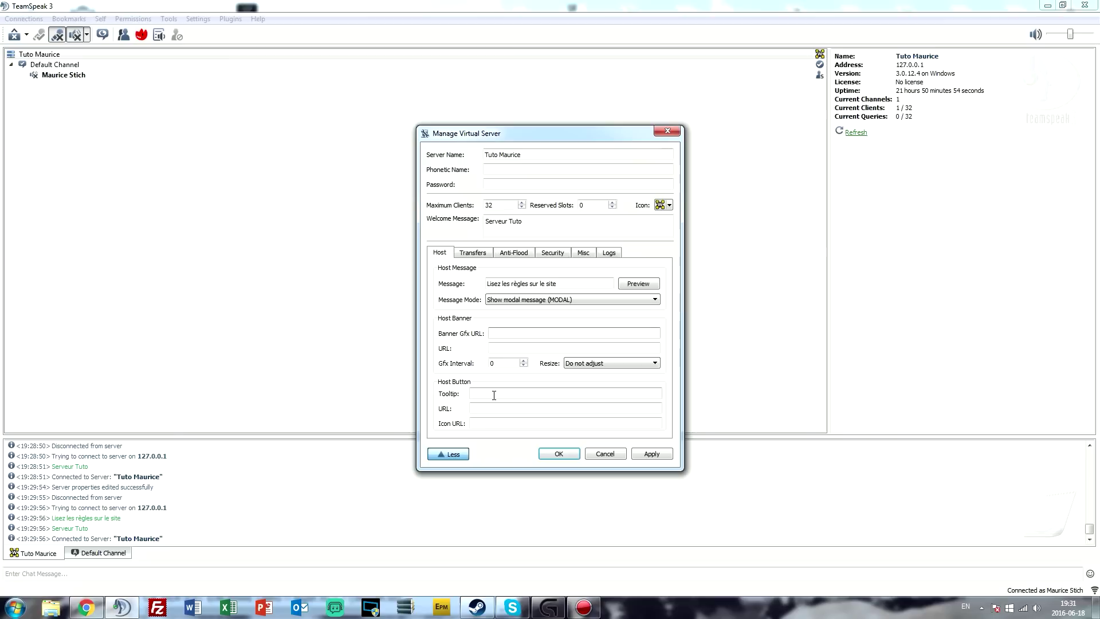
left_click(471, 253)
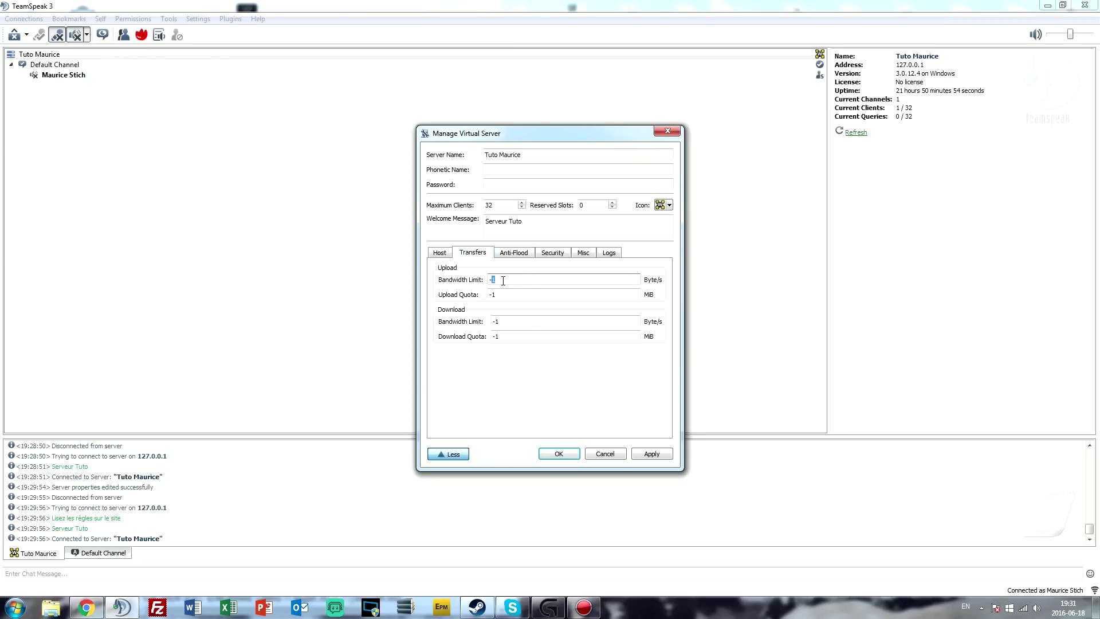
left_click_drag(499, 281, 434, 276)
left_click(509, 278)
double_click(518, 280)
double_click(516, 294)
double_click(528, 322)
double_click(525, 334)
double_click(524, 295)
Step: Examine the anti-flood settings for reduced points per tick and the points needed to block commands and IPs
left_click(522, 254)
left_click(507, 278)
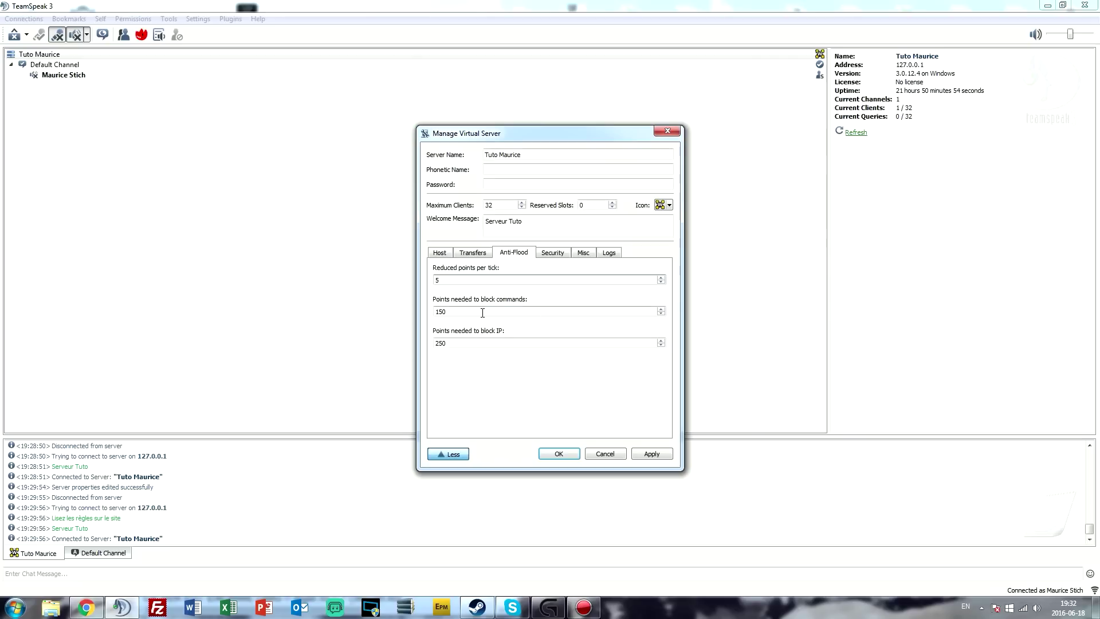
left_click(484, 342)
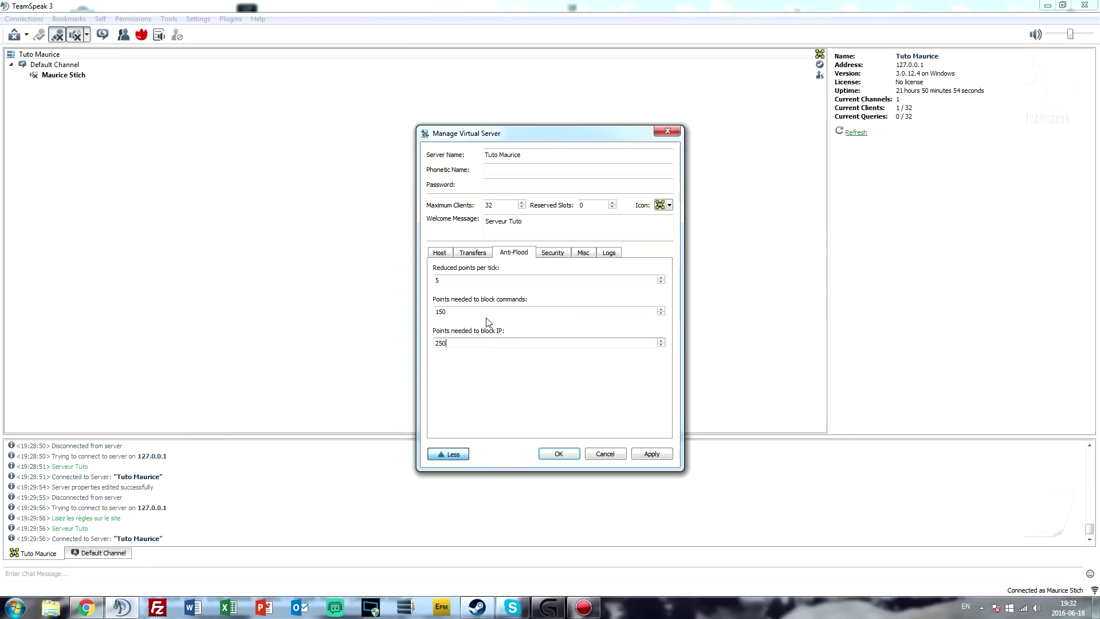
left_click(488, 312)
Step: Examine the virtual server's needed security level and the explanation of identity generation times for each level
left_click(555, 254)
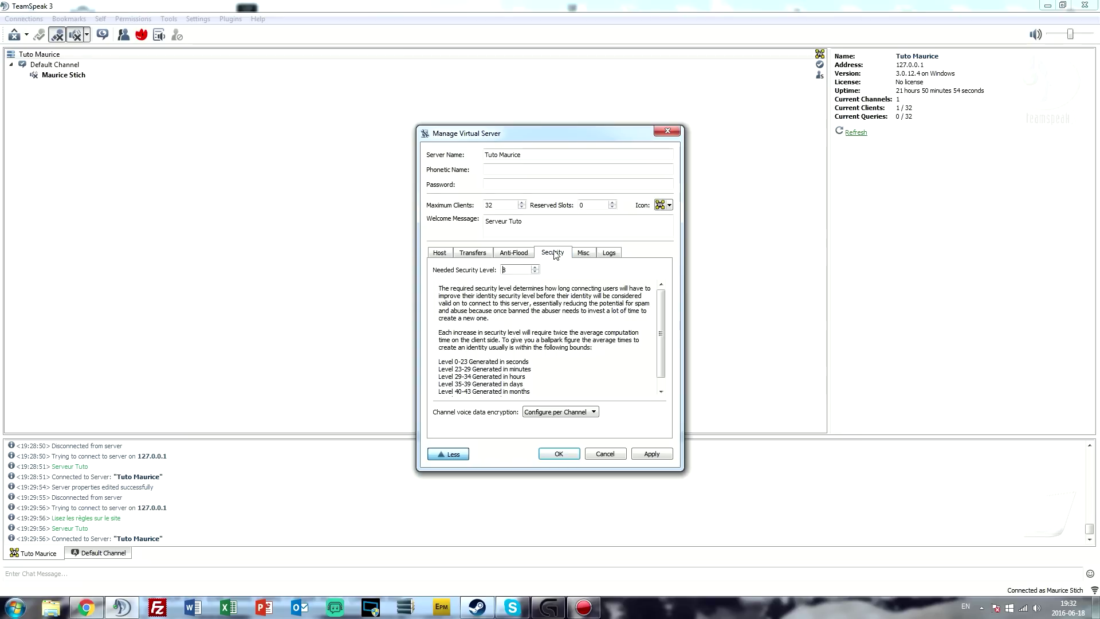
scroll(554, 348, "down", 1)
scroll(553, 347, "up", 1)
scroll(526, 346, "down", 1)
scroll(526, 346, "up", 1)
scroll(597, 298, "down", 1)
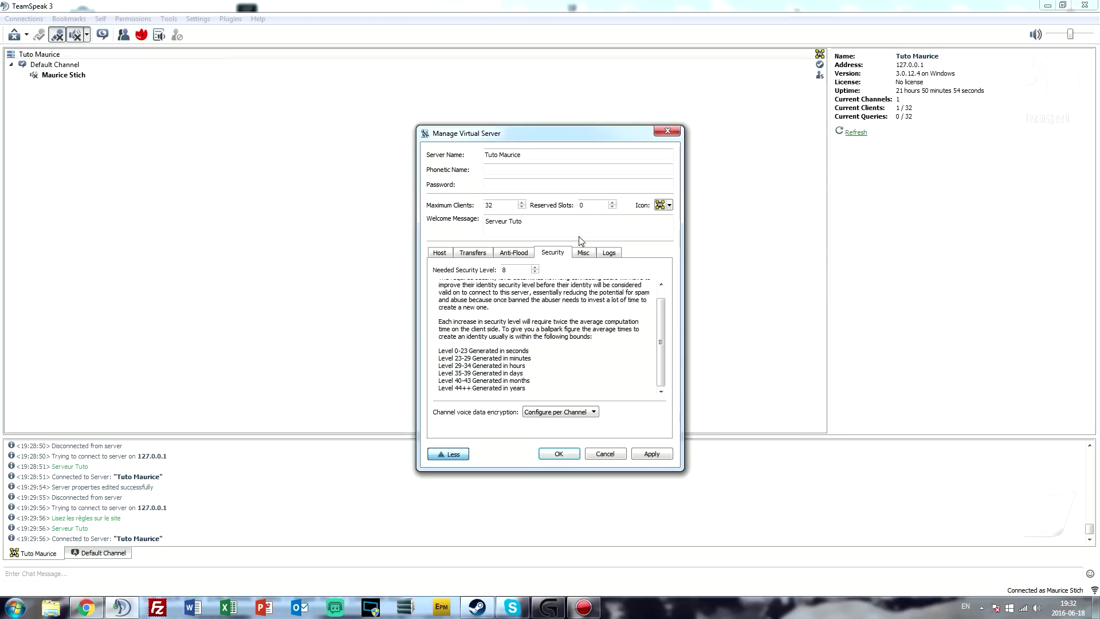
Step: Review the default groups, complaint and logging options, and accept the virtual server settings
left_click(583, 253)
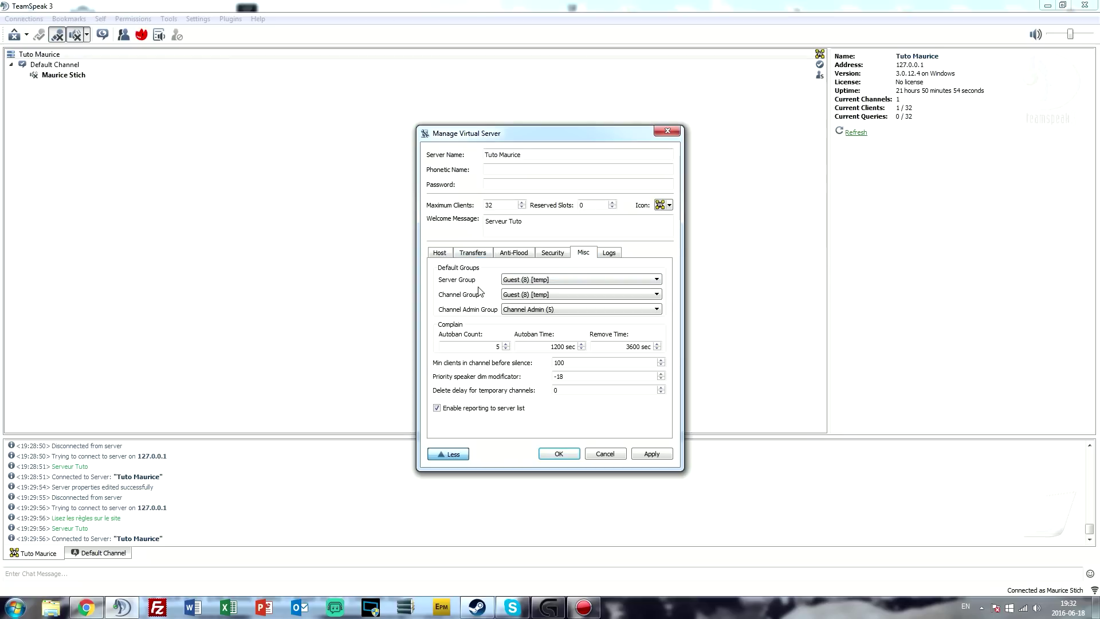
left_click(507, 280)
left_click(508, 281)
left_click(609, 257)
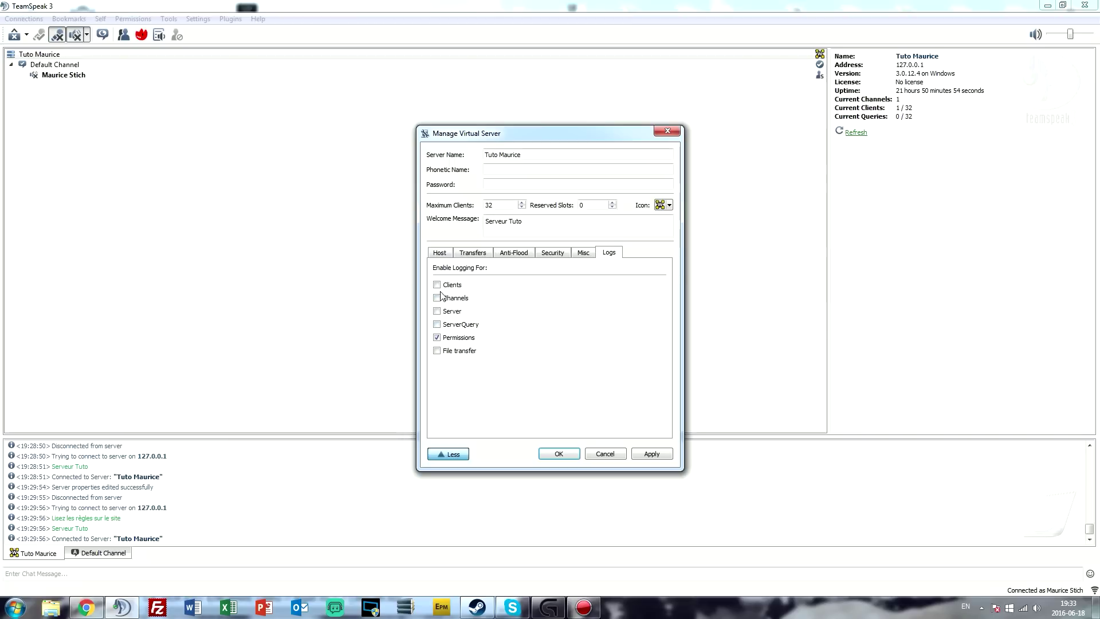
left_click(564, 454)
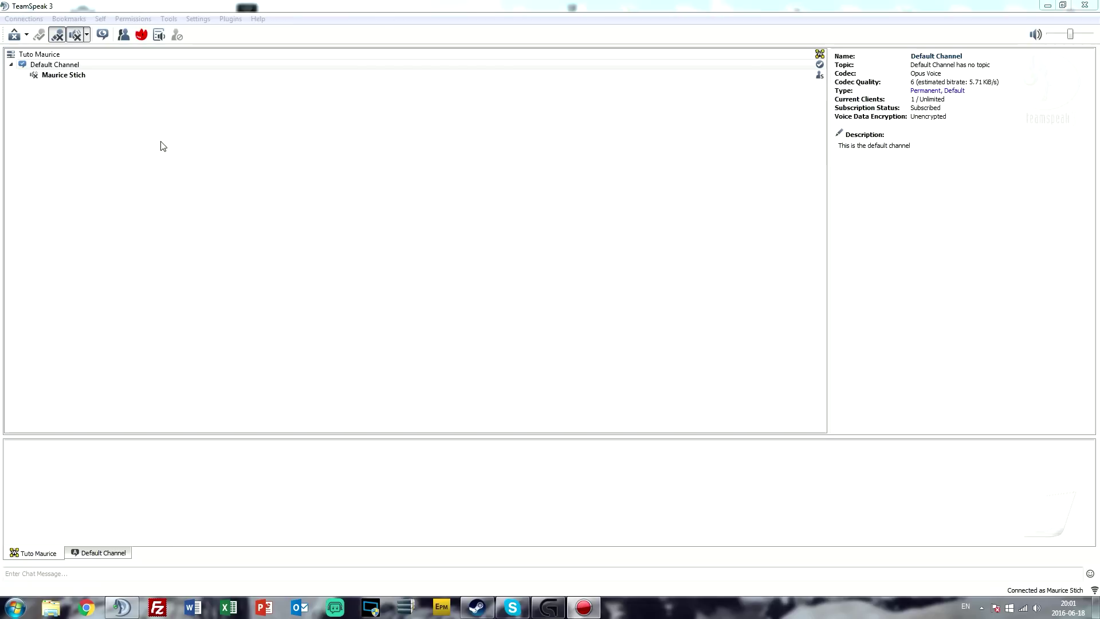
left_click(139, 101)
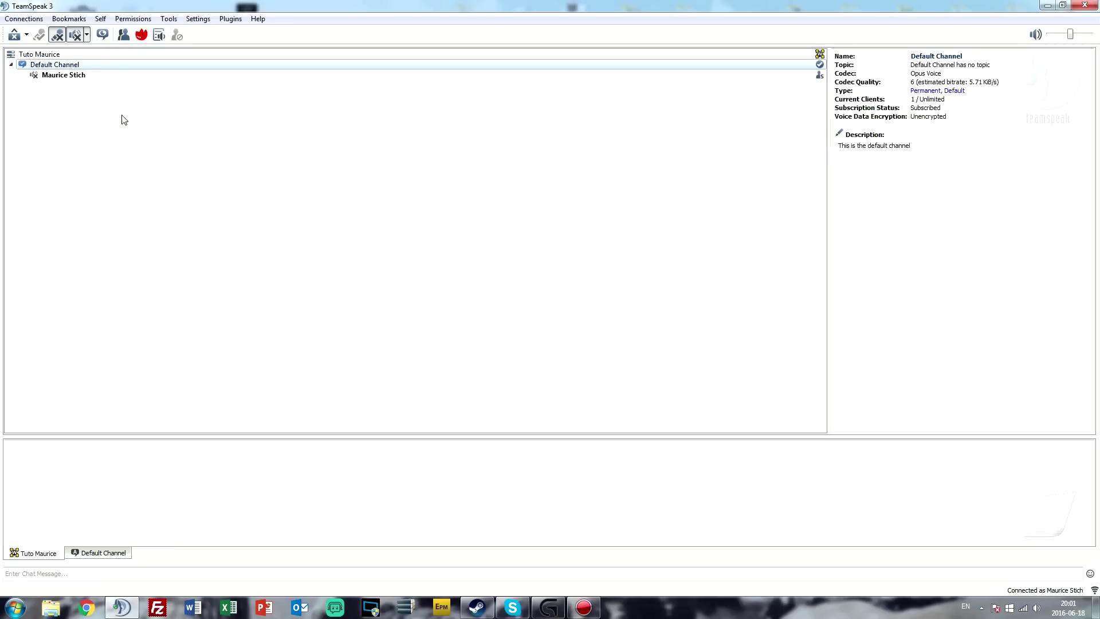
right_click(132, 112)
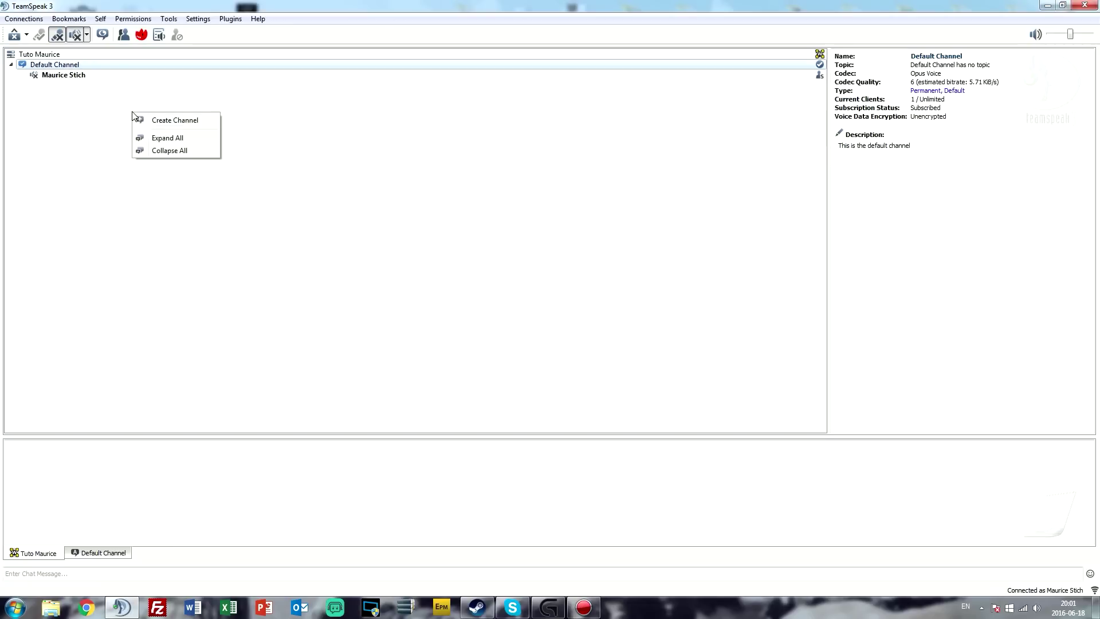
left_click(171, 121)
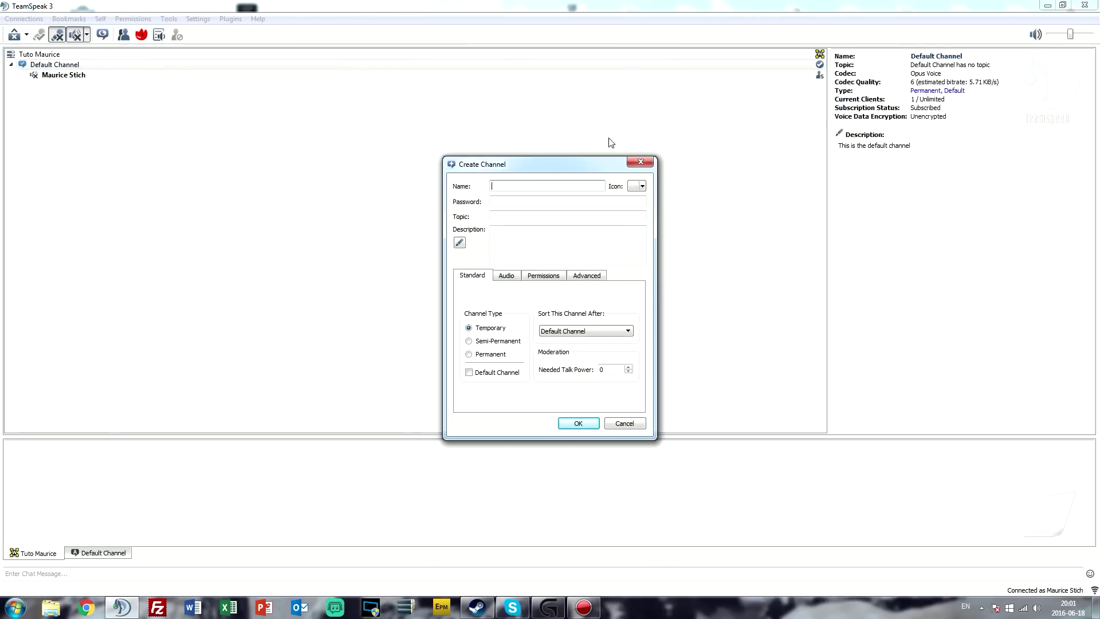
left_click(640, 162)
Step: Start creating a new channel and name it "Salon 1", leaving its password and topic empty
right_click(411, 155)
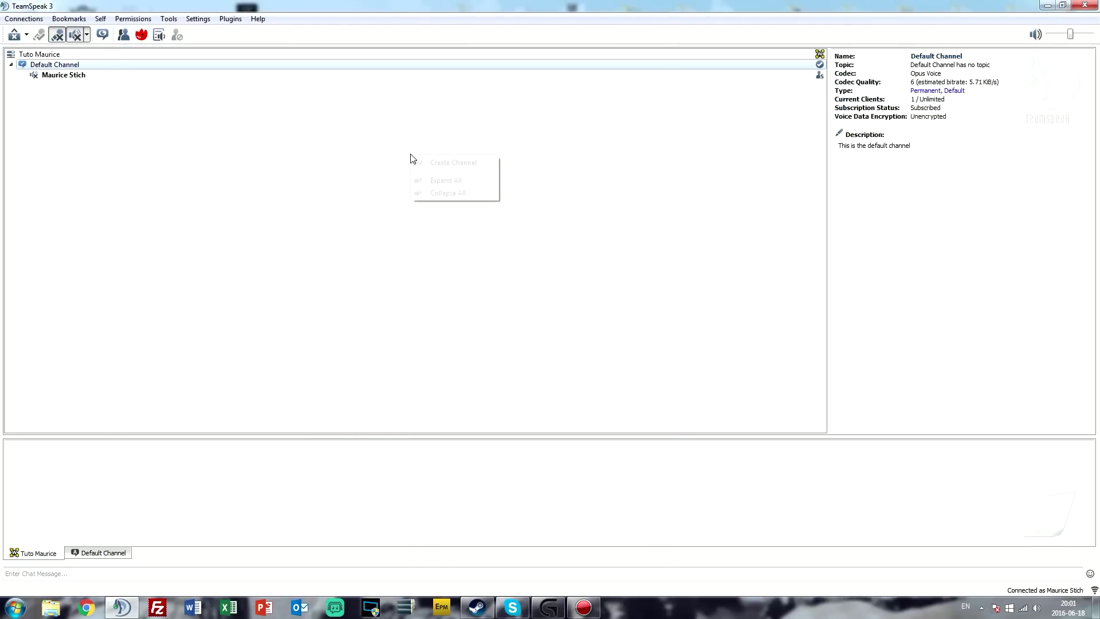
left_click(434, 166)
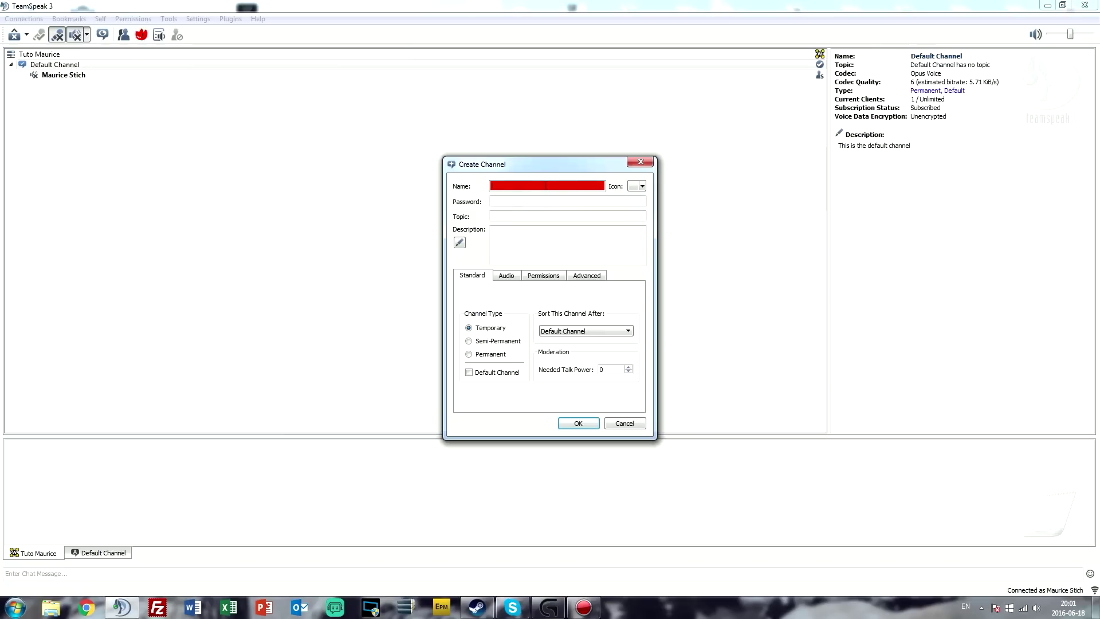
type("S")
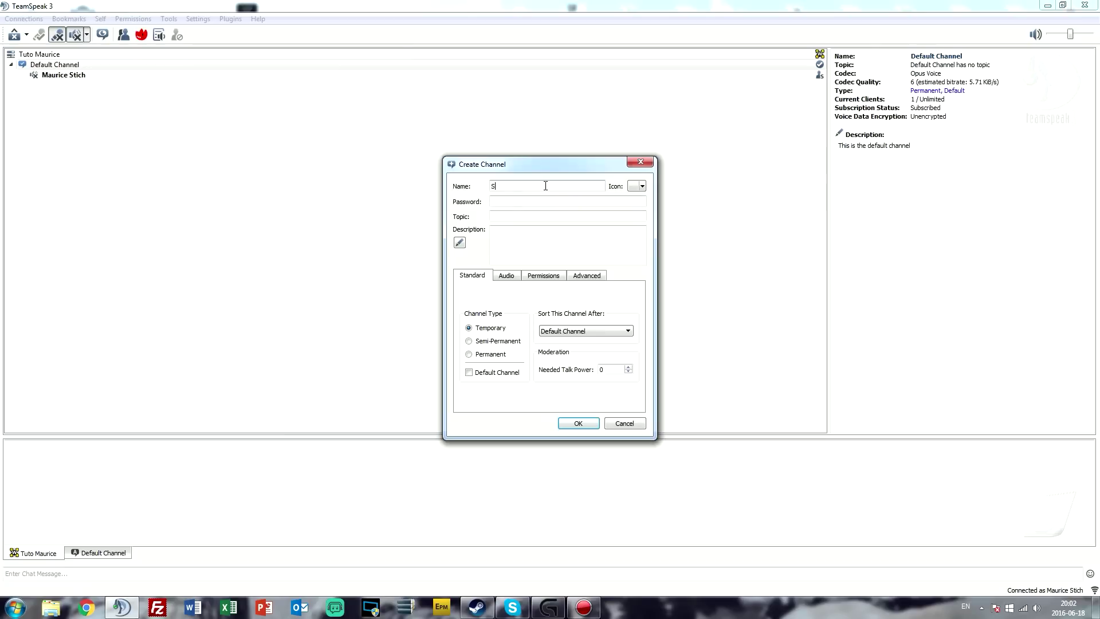
type("alon 1")
left_click(557, 217)
left_click(558, 232)
left_click(560, 203)
left_click(558, 217)
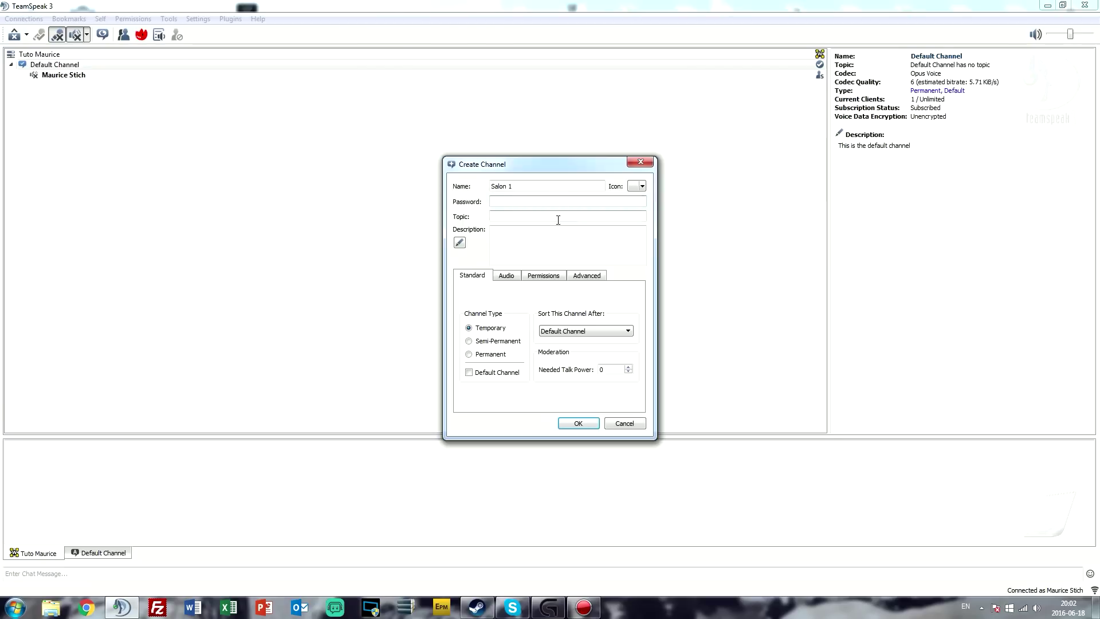
Step: Upload the "zarejestrowany" image to the server's icons and assign it as the new channel's icon
left_click(642, 186)
left_click(663, 213)
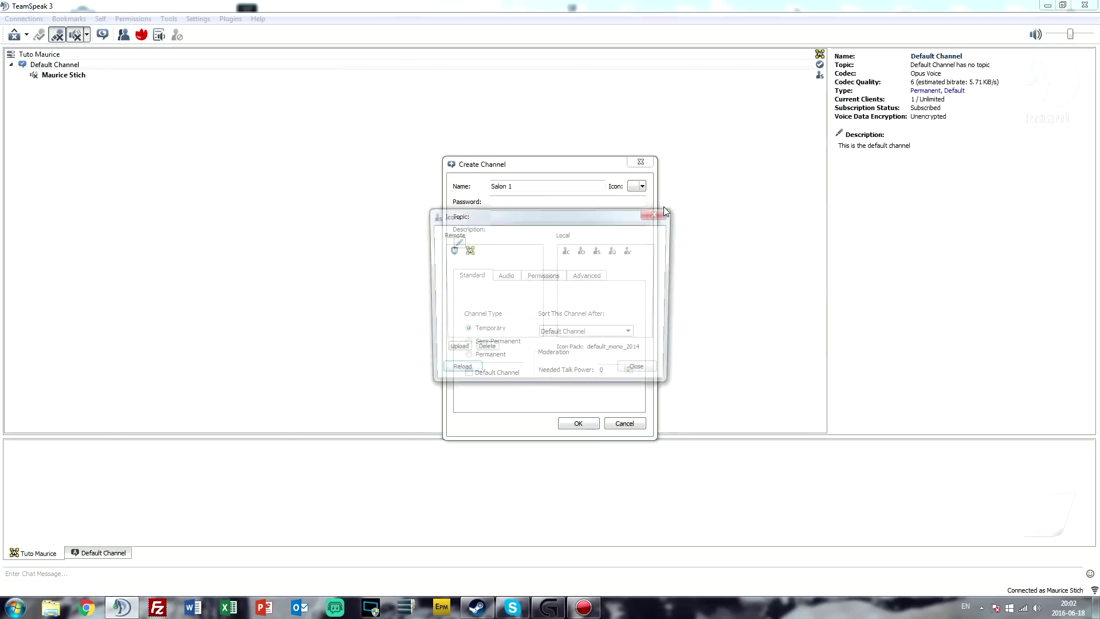
left_click(459, 346)
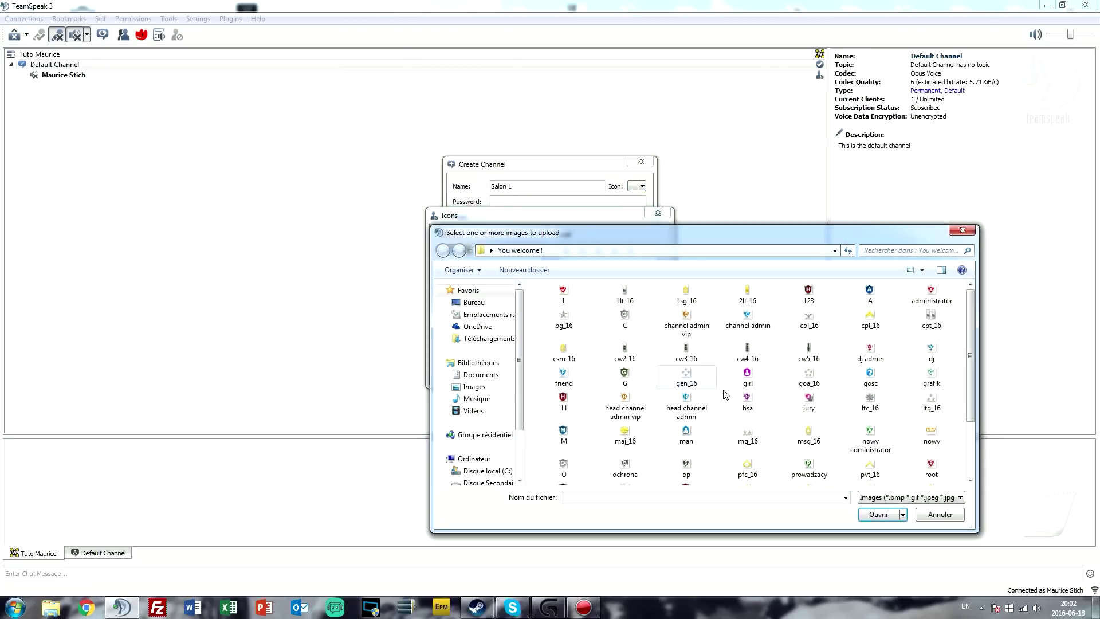
left_click_drag(972, 367, 981, 439)
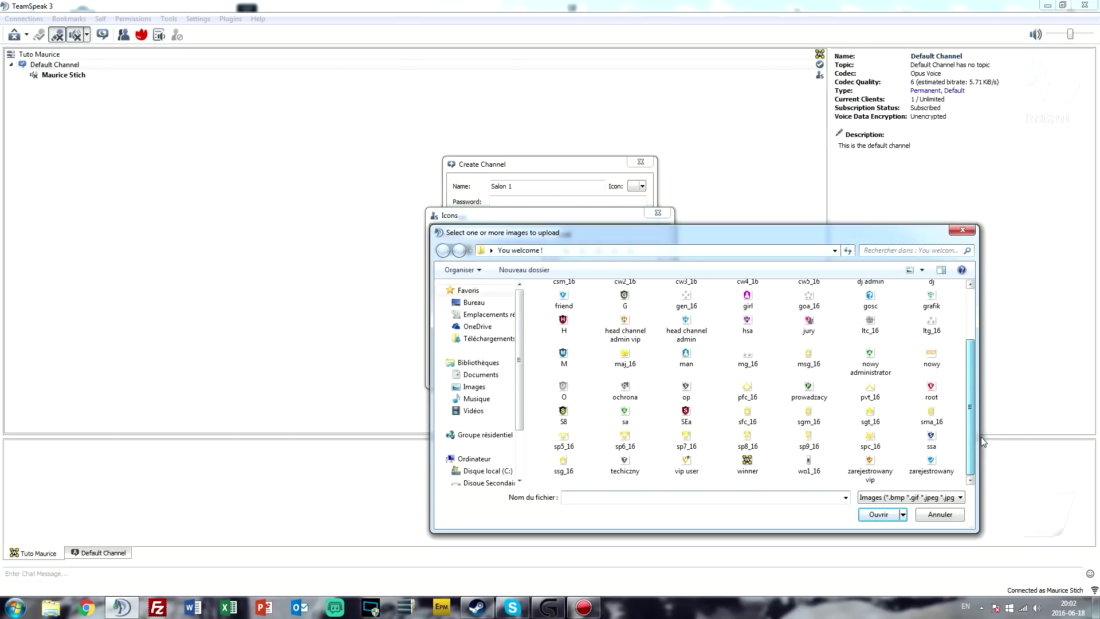
left_click(928, 461)
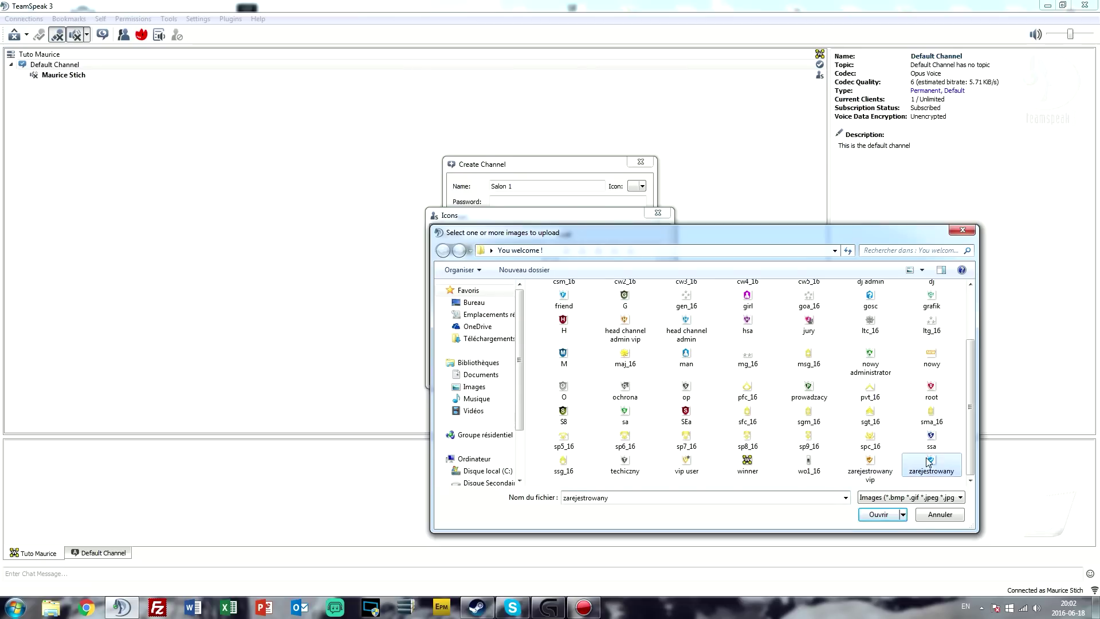
double_click(928, 461)
double_click(481, 251)
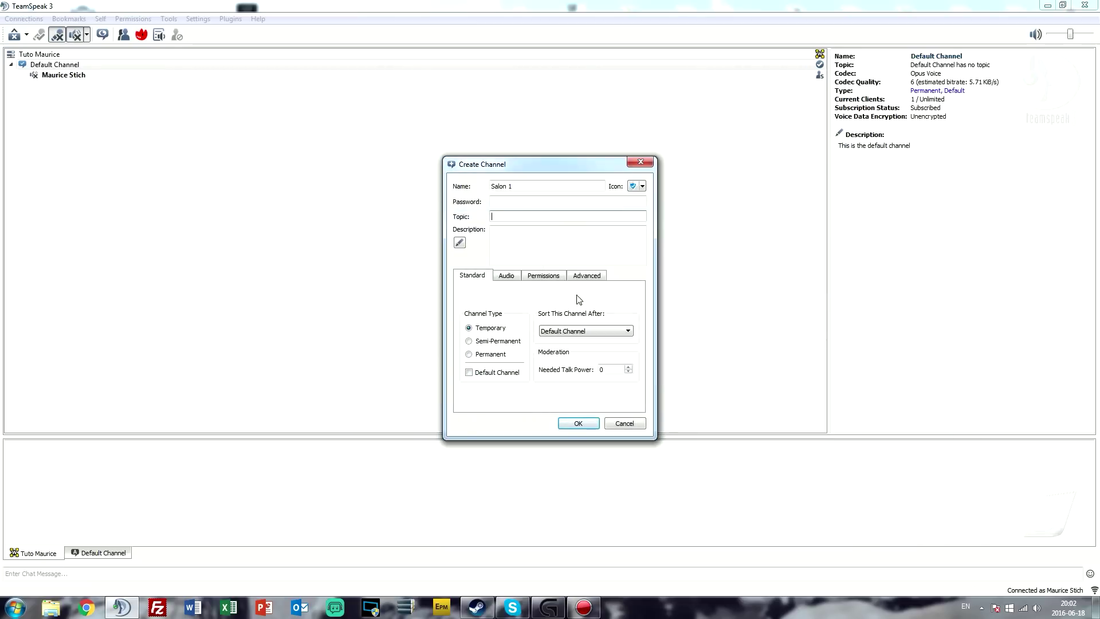
Step: Enter "Salon silence" as the description of the new channel
left_click(533, 248)
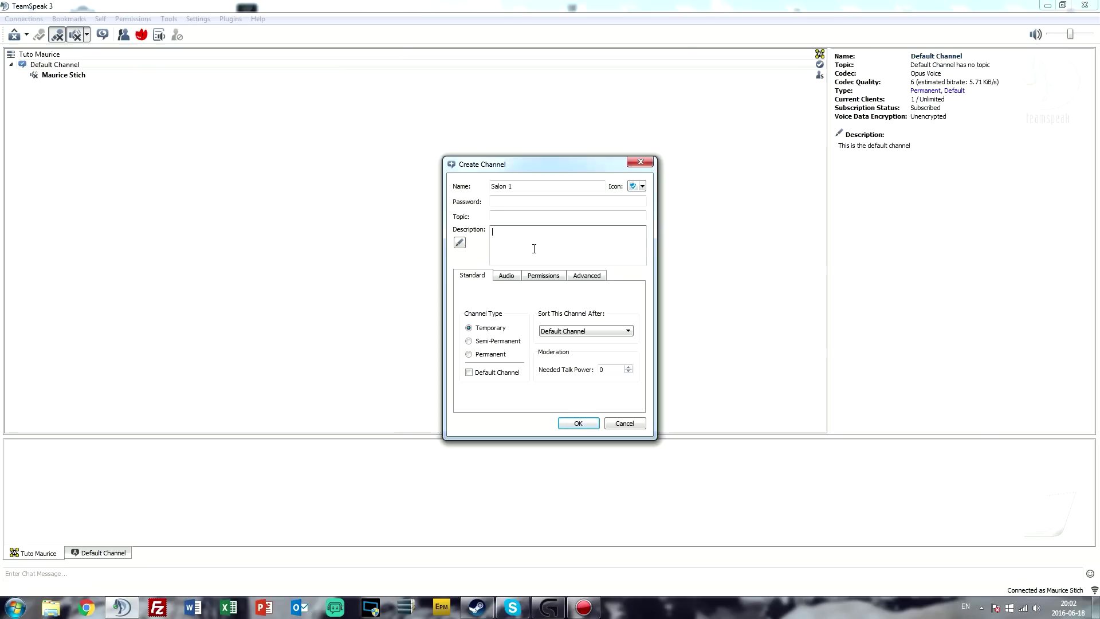
type("Salon silence")
left_click(556, 185)
left_click(553, 240)
Step: Make the channel permanent with a needed talk power of 51, keeping it sorted after Default Channel
left_click(485, 356)
left_click(616, 366)
key("BackSpace")
type("51")
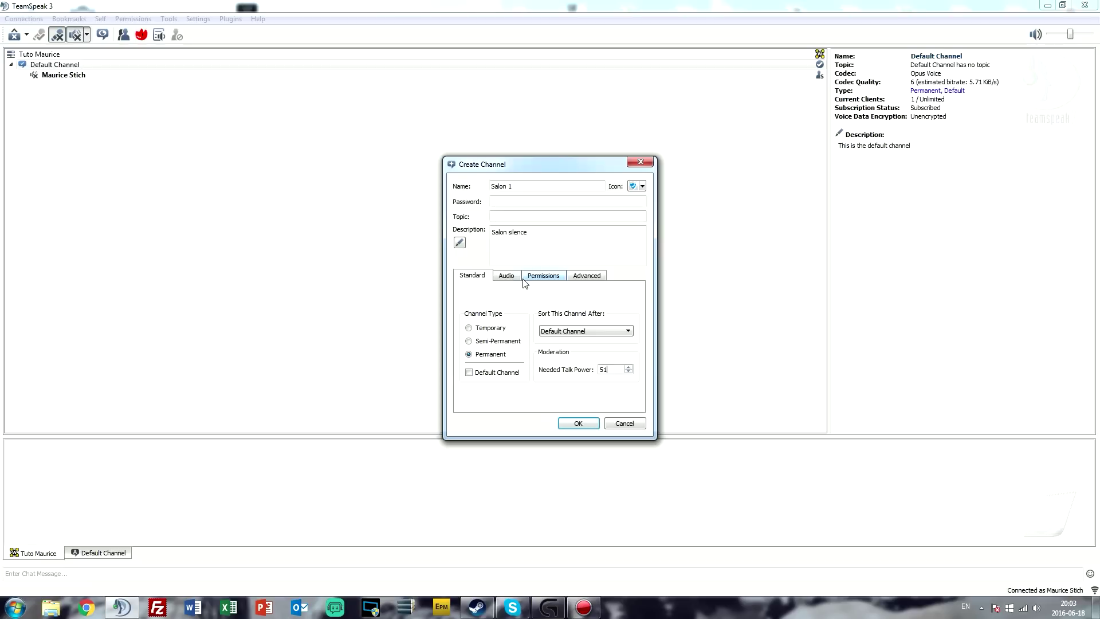
left_click(565, 331)
left_click(564, 331)
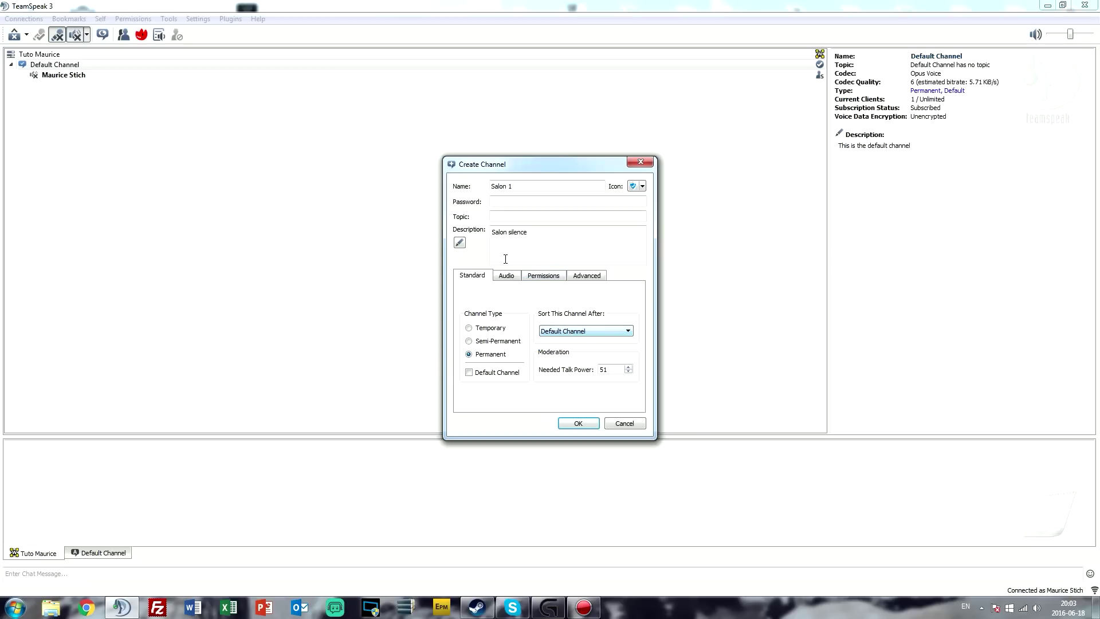
Step: Try the Music and Voice Desktop audio presets and different quality levels for the channel
left_click(506, 278)
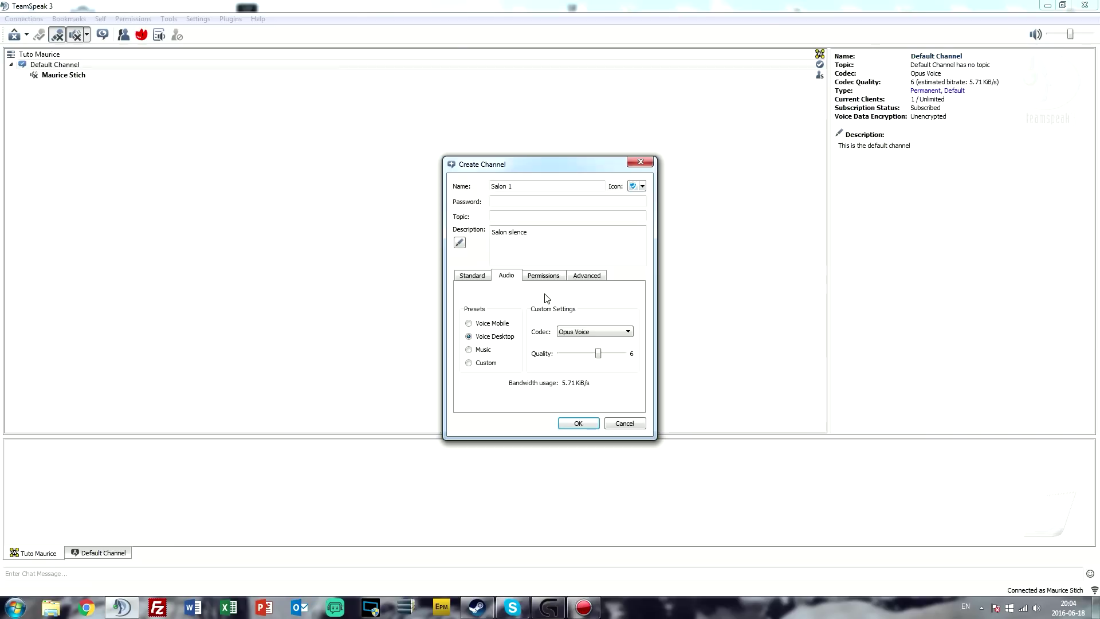
left_click(487, 350)
left_click(504, 339)
left_click(475, 350)
left_click_drag(599, 353, 634, 352)
mouse_move(585, 353)
left_mouse_down()
mouse_move(557, 356)
mouse_move(608, 358)
mouse_move(597, 358)
left_mouse_up()
Step: Examine the needed powers for joining, subscribing to and modifying the channel, and for its file transfers
left_click(544, 278)
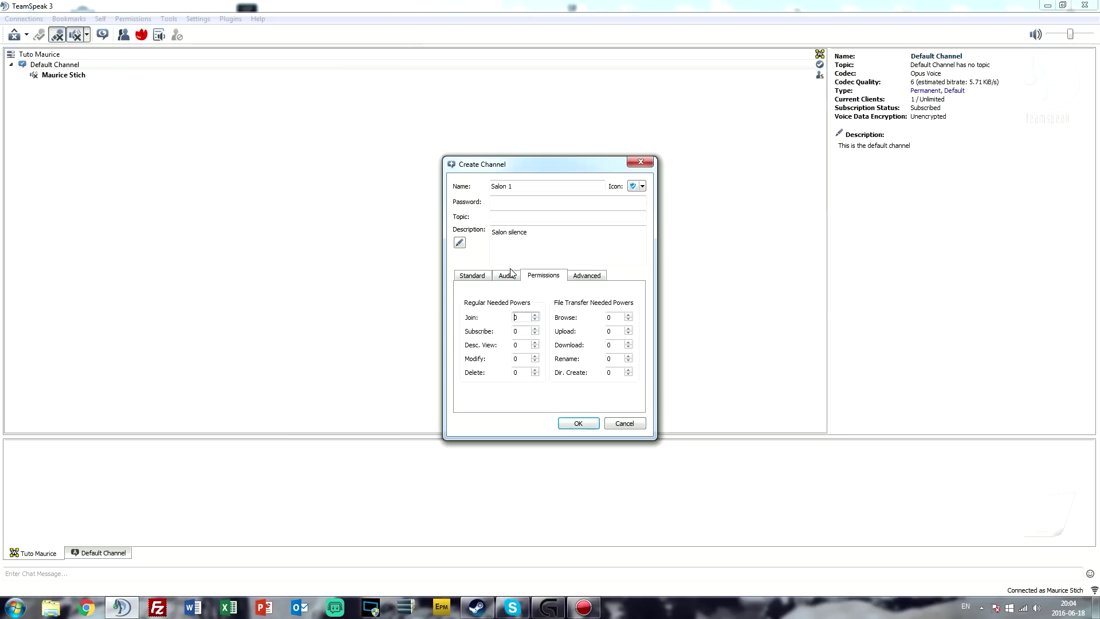
left_click(539, 315)
double_click(525, 332)
left_click(525, 360)
double_click(523, 358)
Step: Examine the channel's advanced options, including voice data encryption and the maximum user limits
left_click(587, 279)
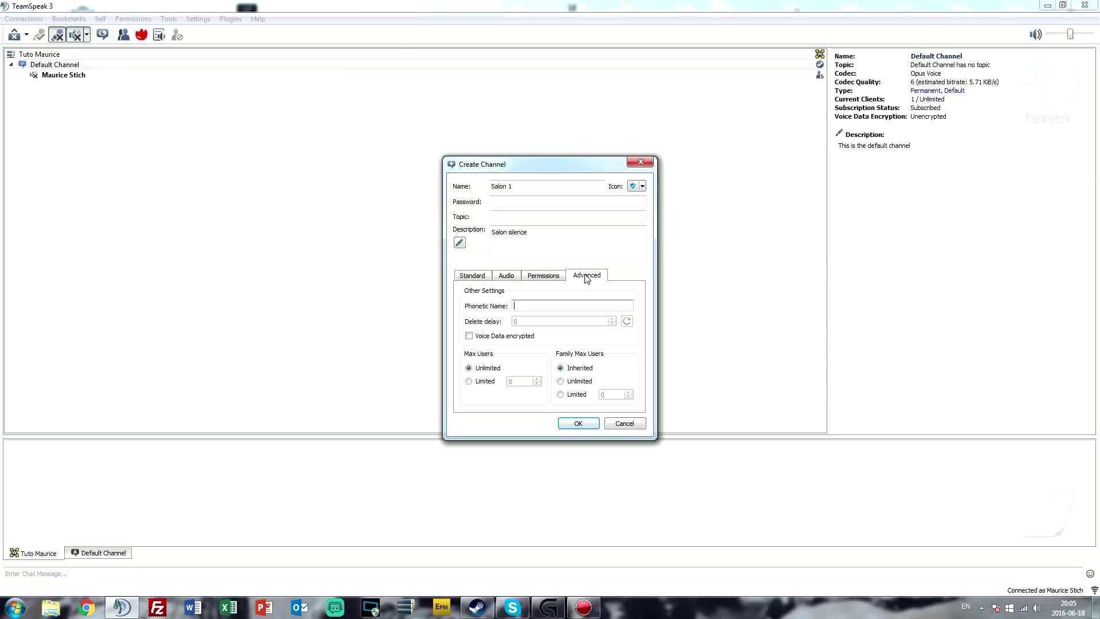
left_click(556, 278)
left_click(581, 278)
left_click(492, 337)
Step: Recheck the standard, audio, permission and advanced settings of "Salon 1" and create the channel
left_click(471, 280)
left_click(508, 281)
left_click(539, 280)
left_click(578, 280)
left_click(543, 278)
left_click(513, 278)
left_click(475, 277)
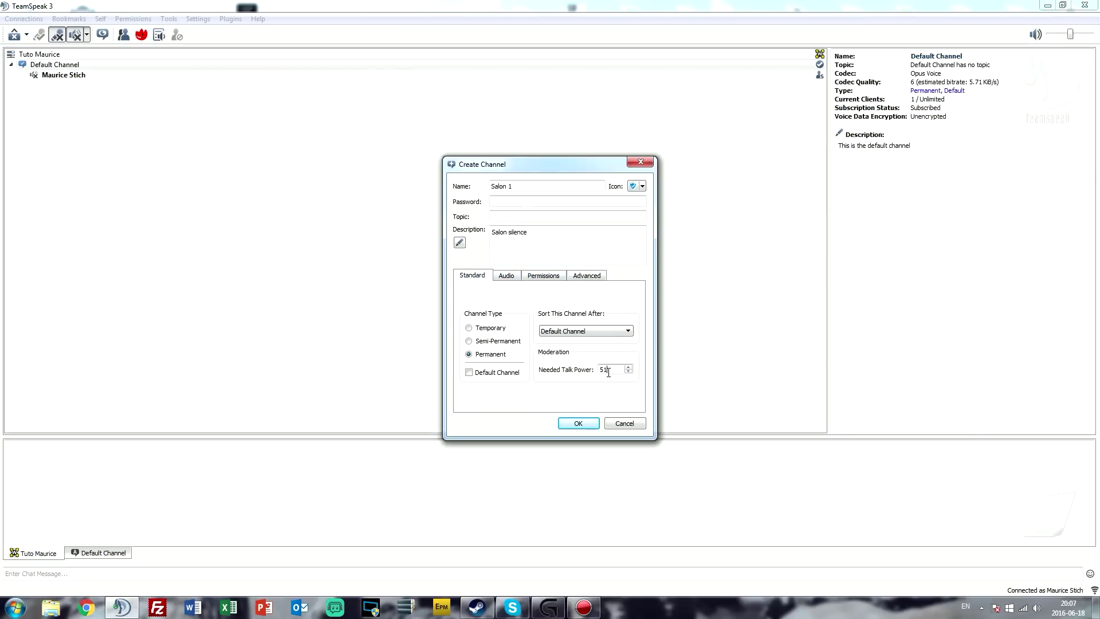
left_click(580, 424)
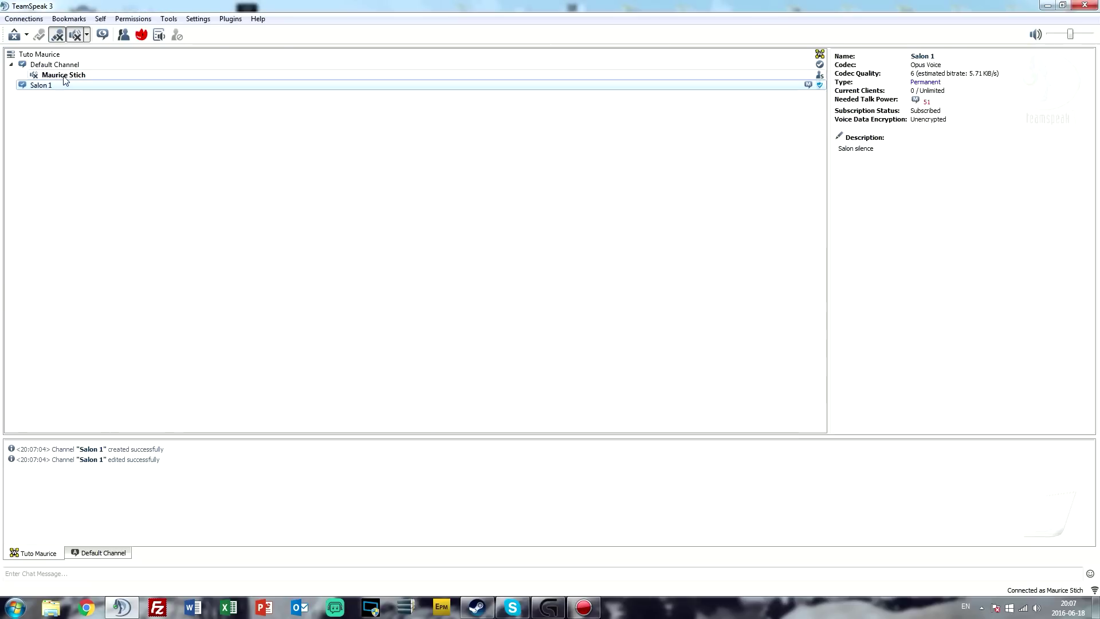
Step: Create a temporary channel named "123" and switch back to Default Channel to test its automatic removal
right_click(69, 112)
left_click(94, 115)
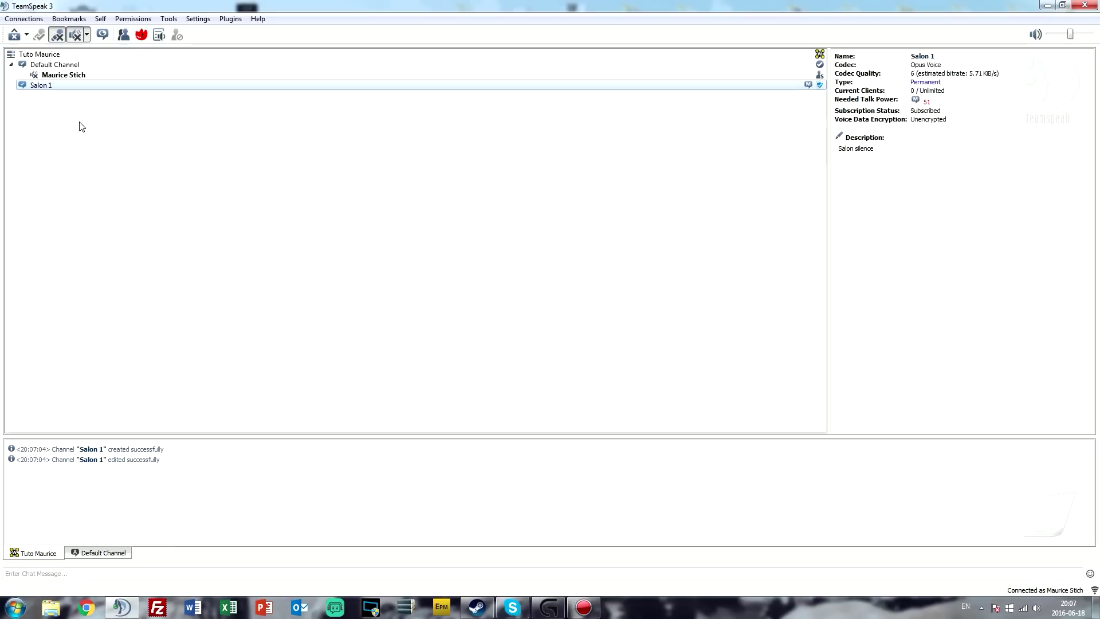
right_click(81, 126)
left_click(101, 135)
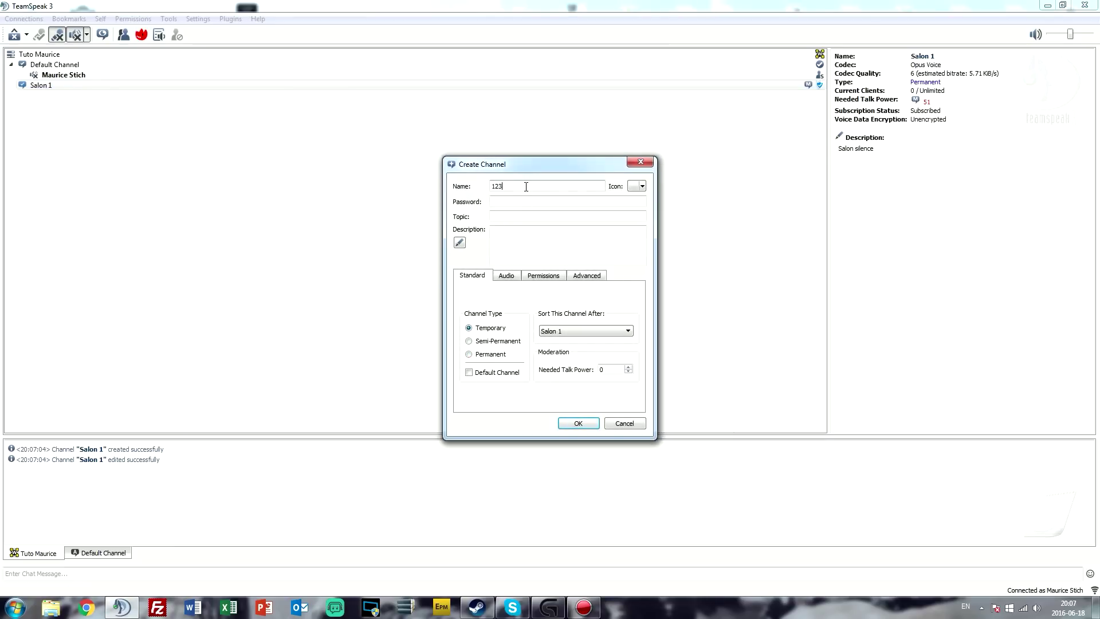
type("123")
key("Return")
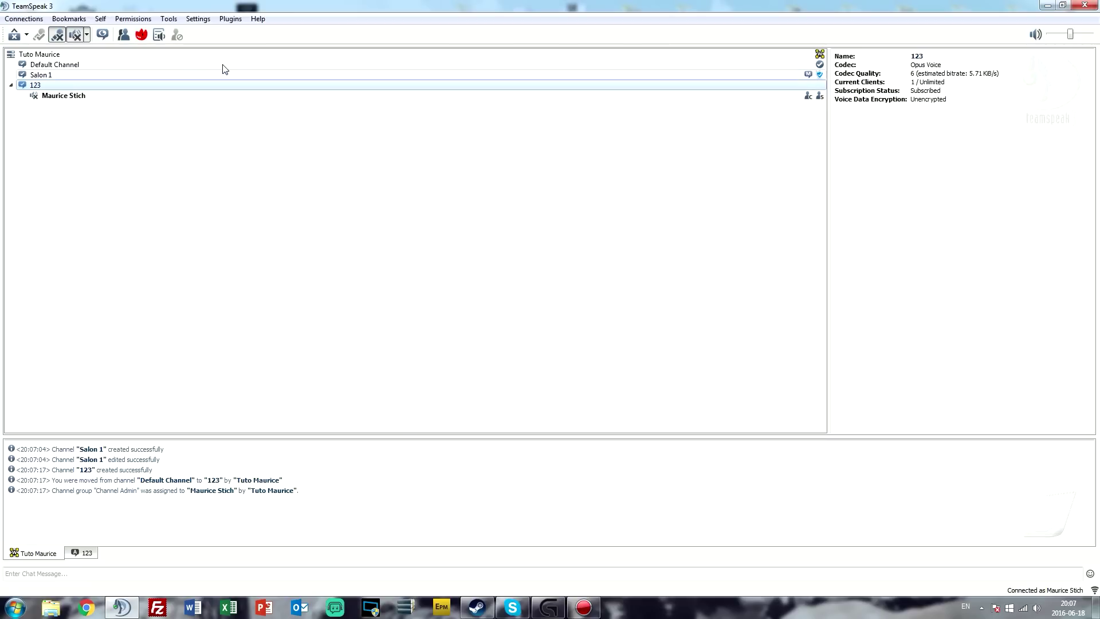
double_click(224, 66)
left_click(189, 85)
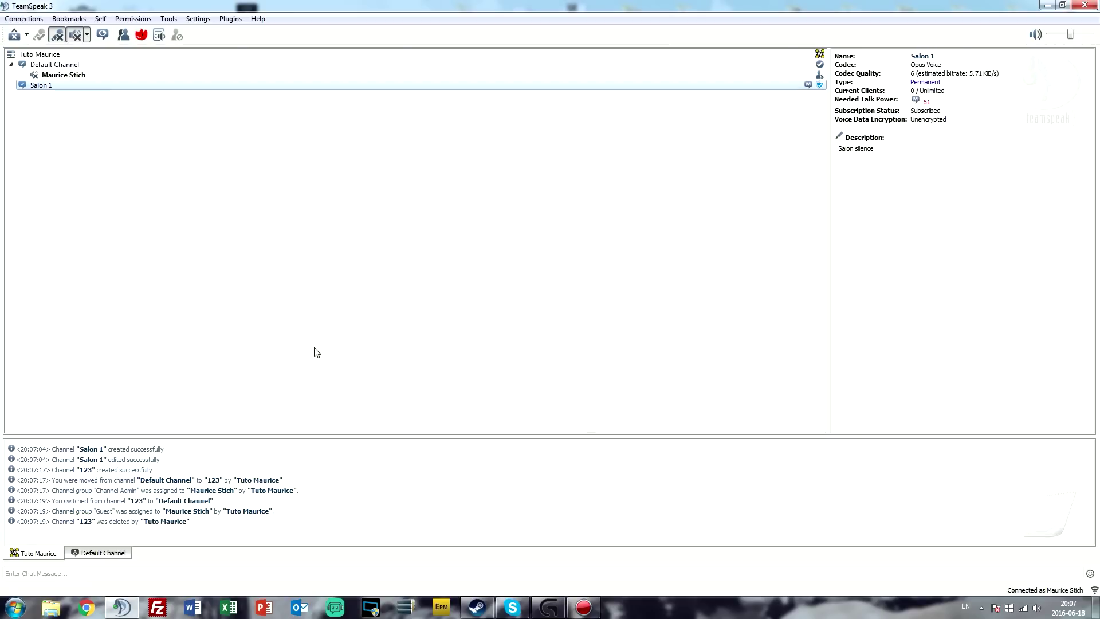
Step: Create a temporary channel named "[spacer]" sorted after Salon 1
right_click(369, 194)
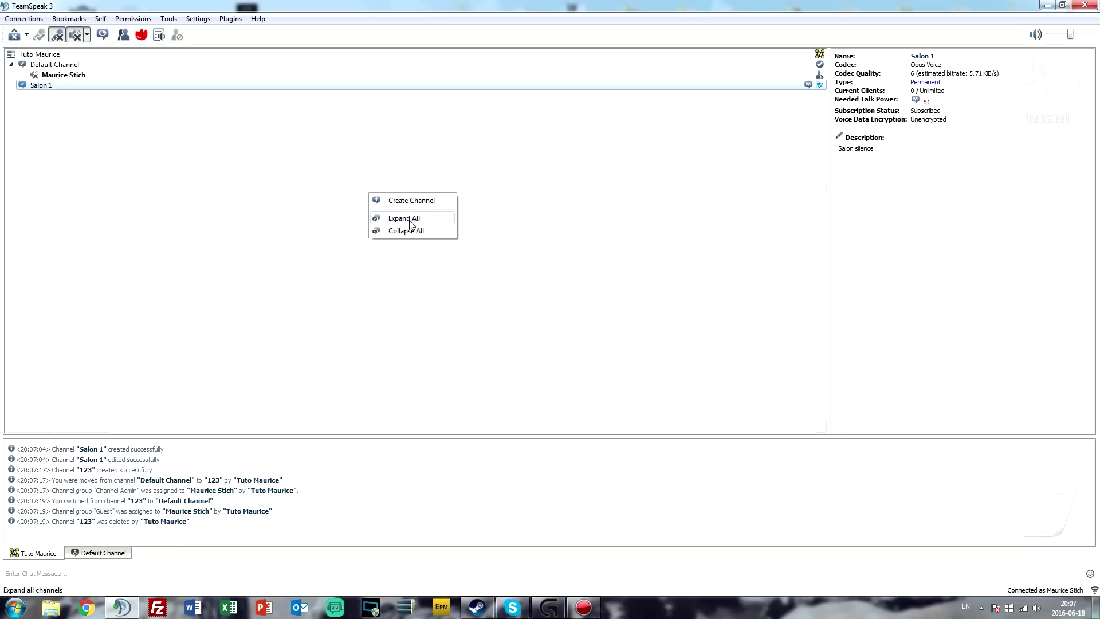
left_click(448, 168)
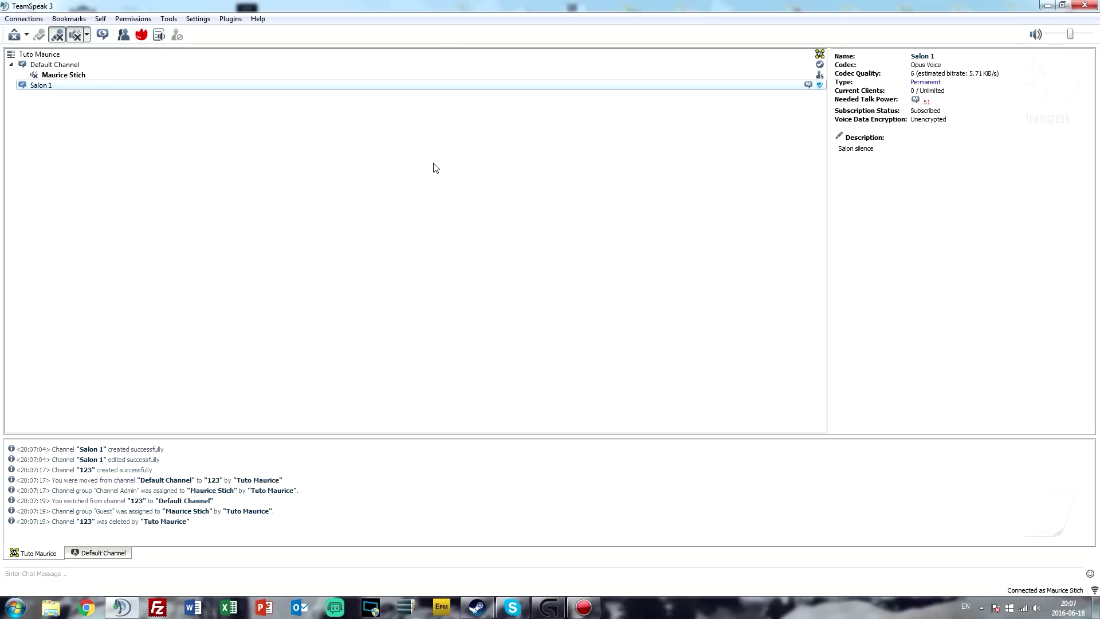
right_click(435, 164)
left_click(491, 169)
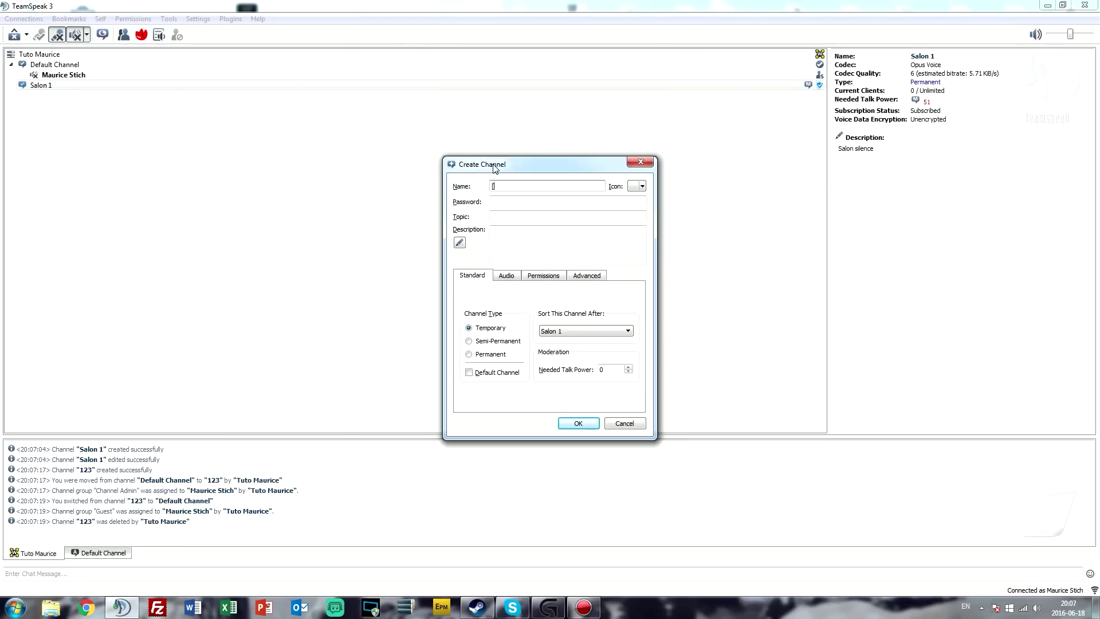
type("[spo")
key("Return")
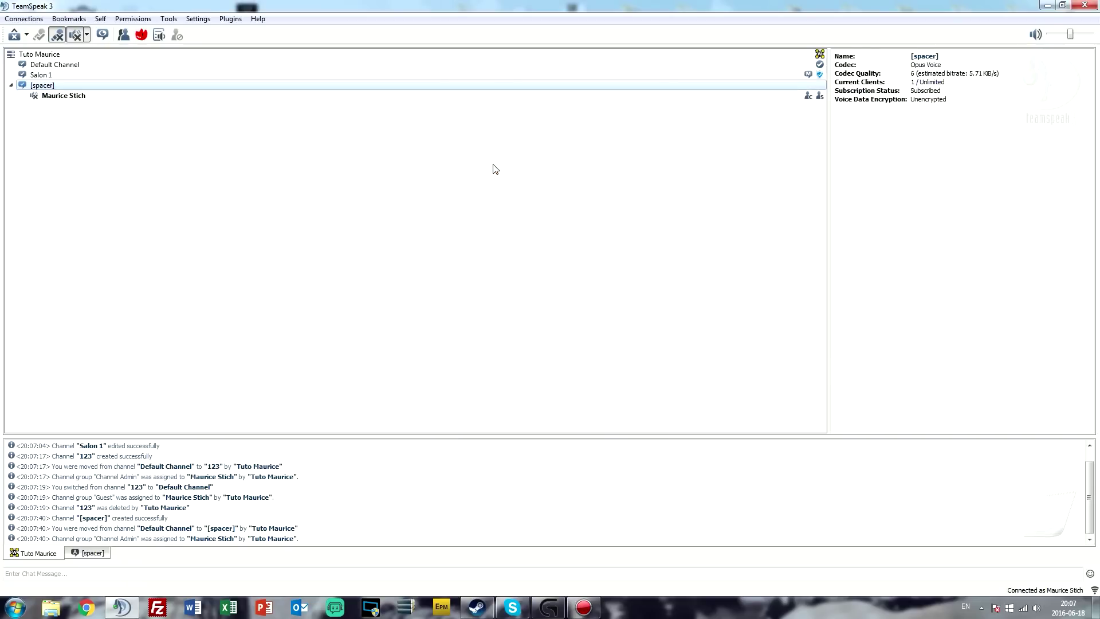
Step: Change the "[spacer]" channel's type to permanent
right_click(315, 84)
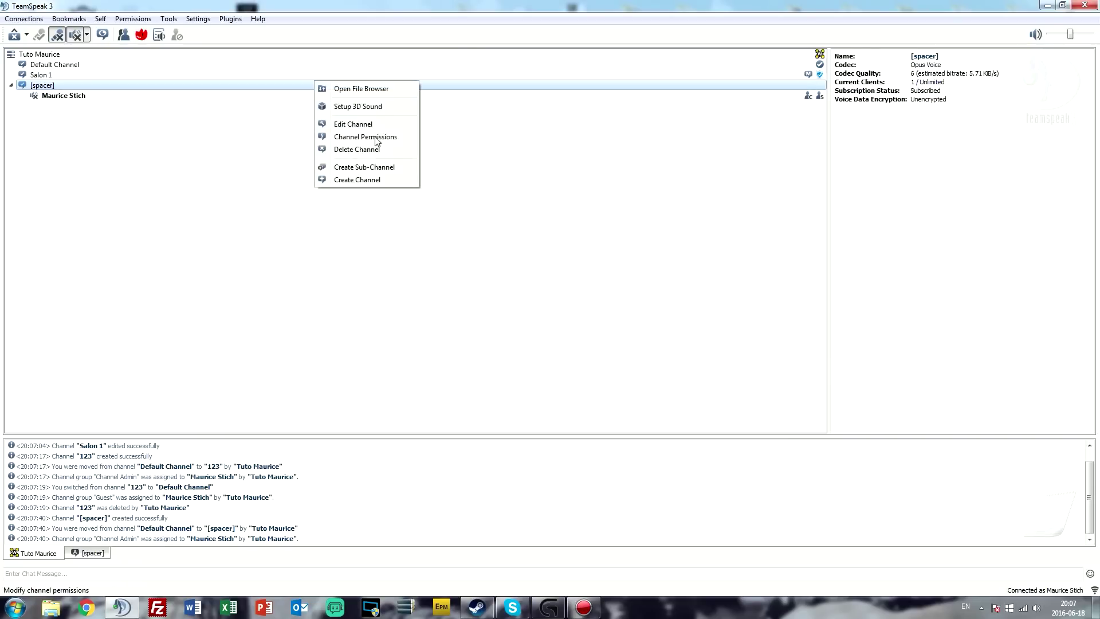
left_click(376, 137)
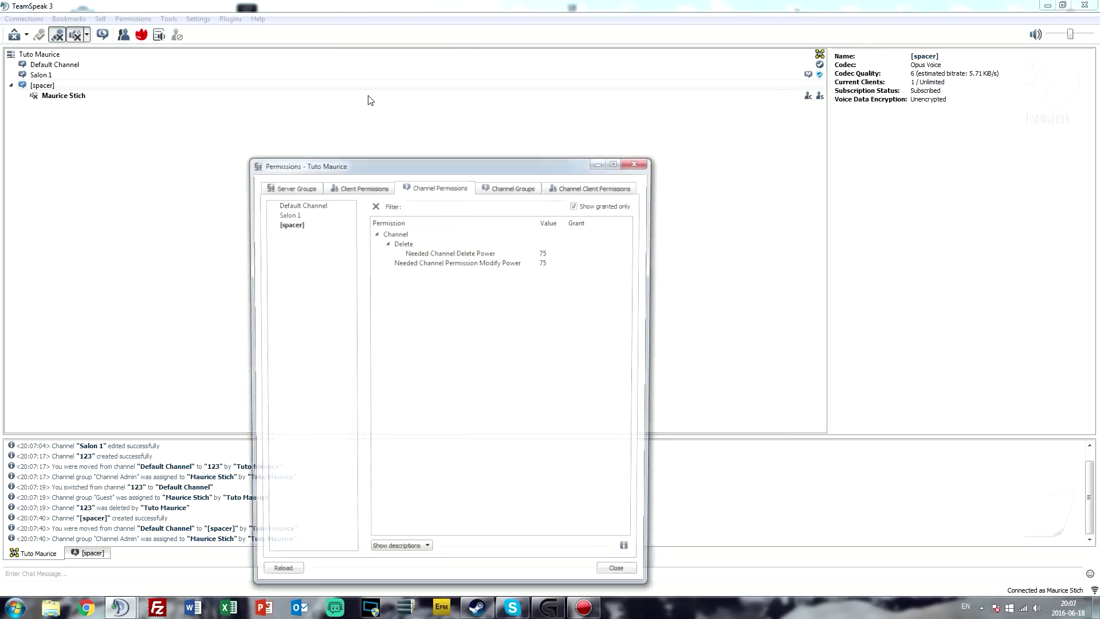
left_click(640, 162)
right_click(621, 90)
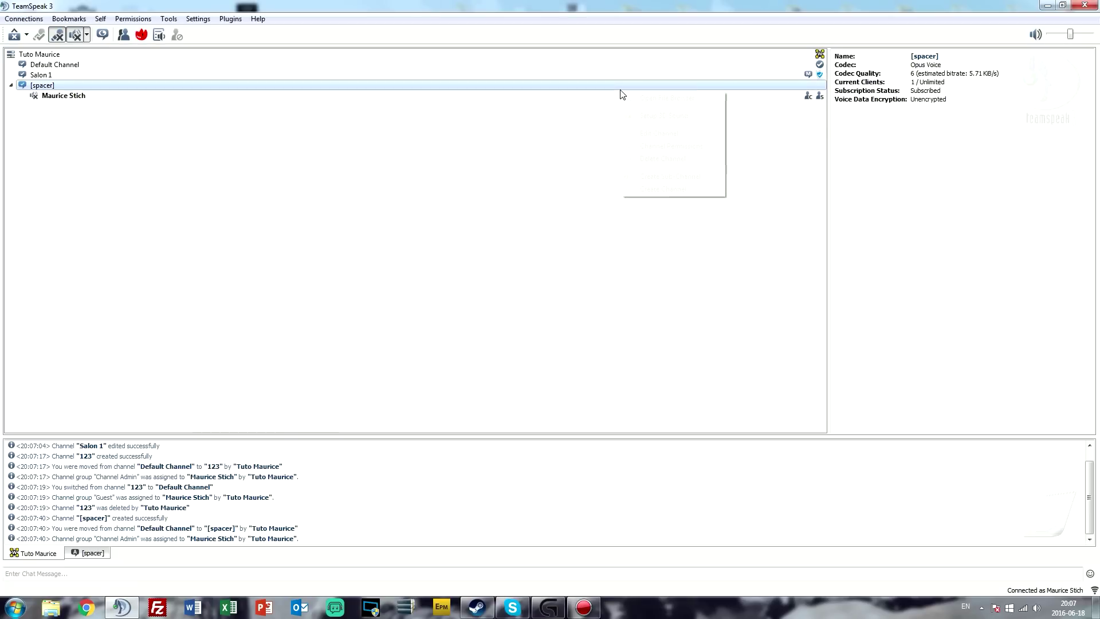
left_click(636, 135)
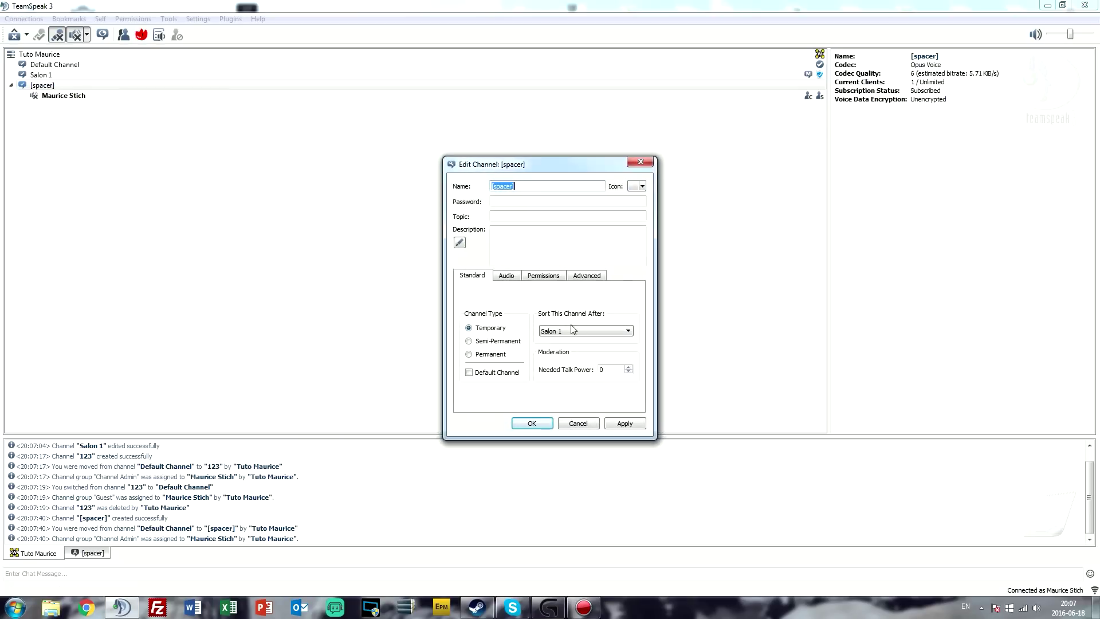
left_click(491, 354)
left_click(532, 423)
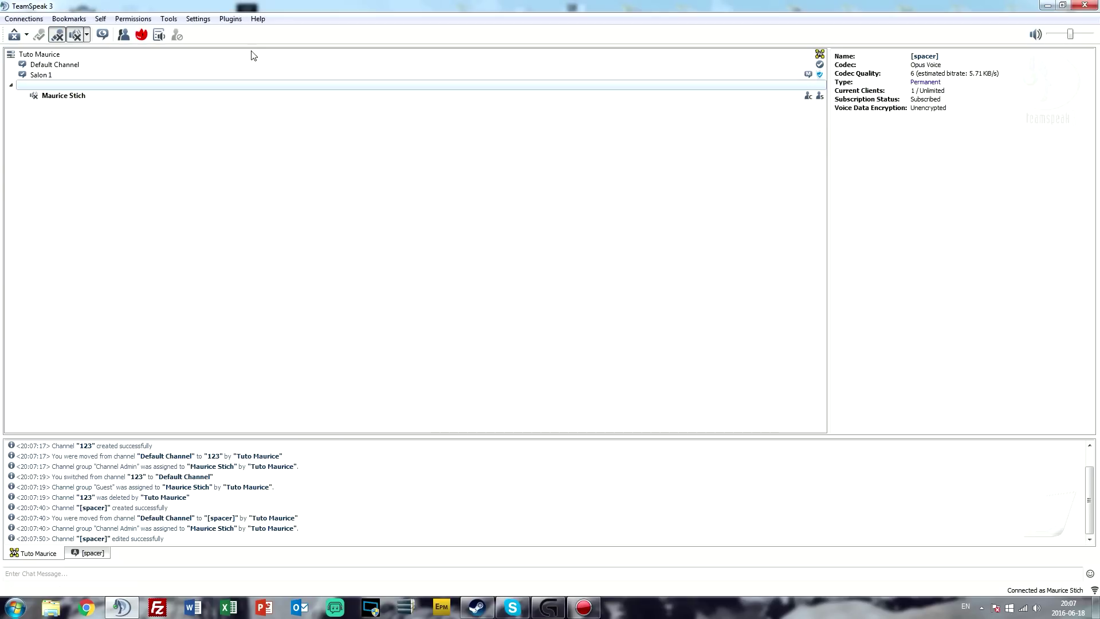
Step: Try to create a second temporary channel also named "[spacer]"
right_click(274, 156)
left_click(296, 166)
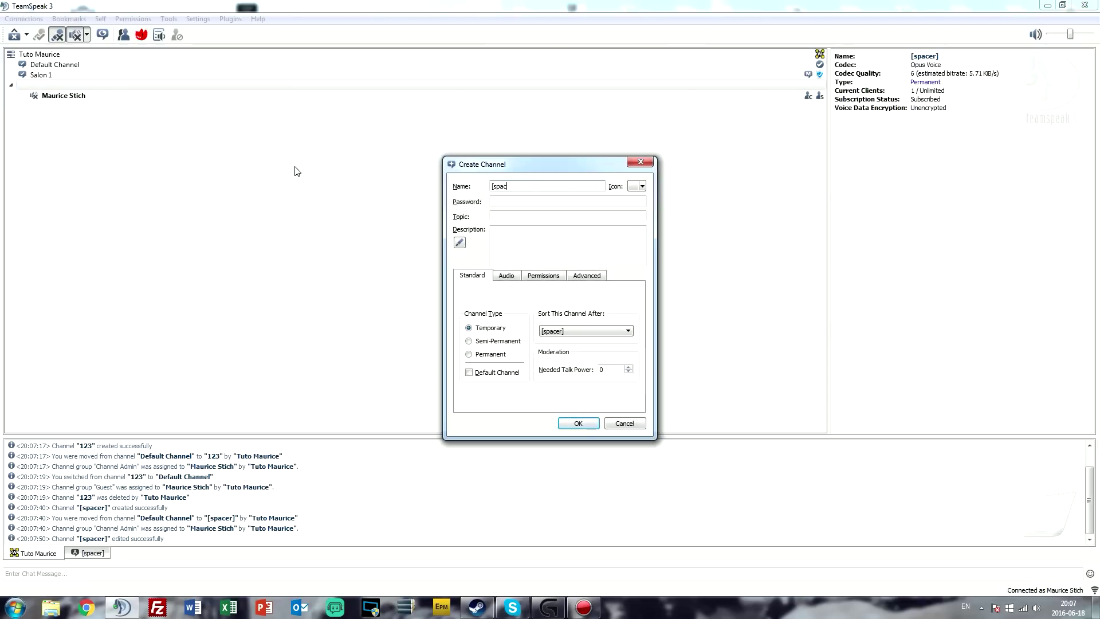
type("[spacer]")
key("Return")
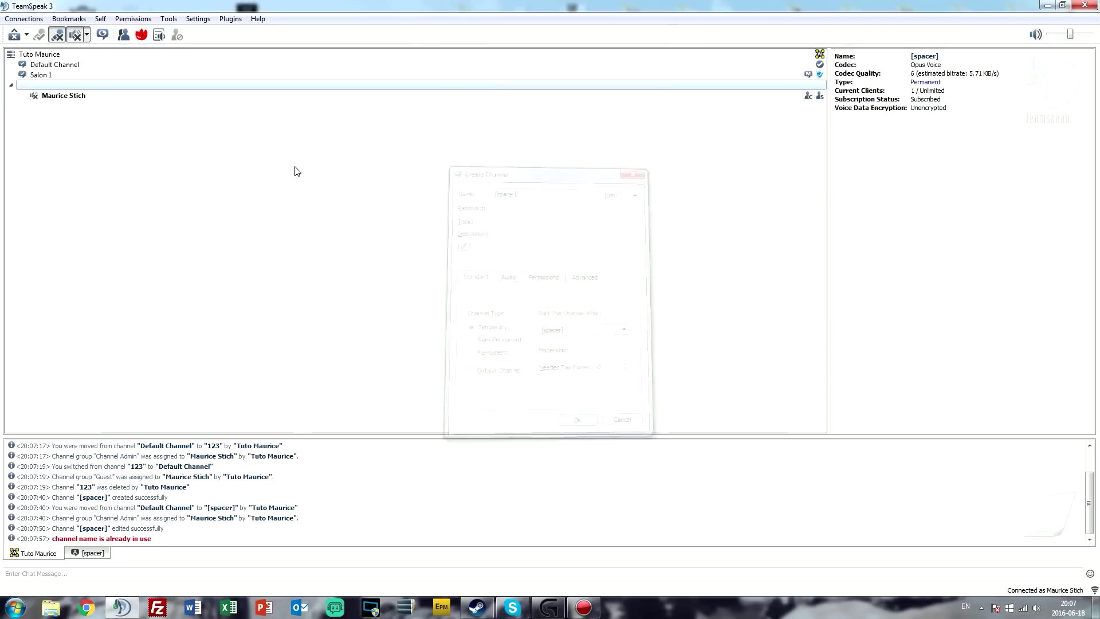
double_click(162, 539)
Step: Rename the existing "[spacer]" channel as "[spacer1]" to give it a unique number
right_click(249, 86)
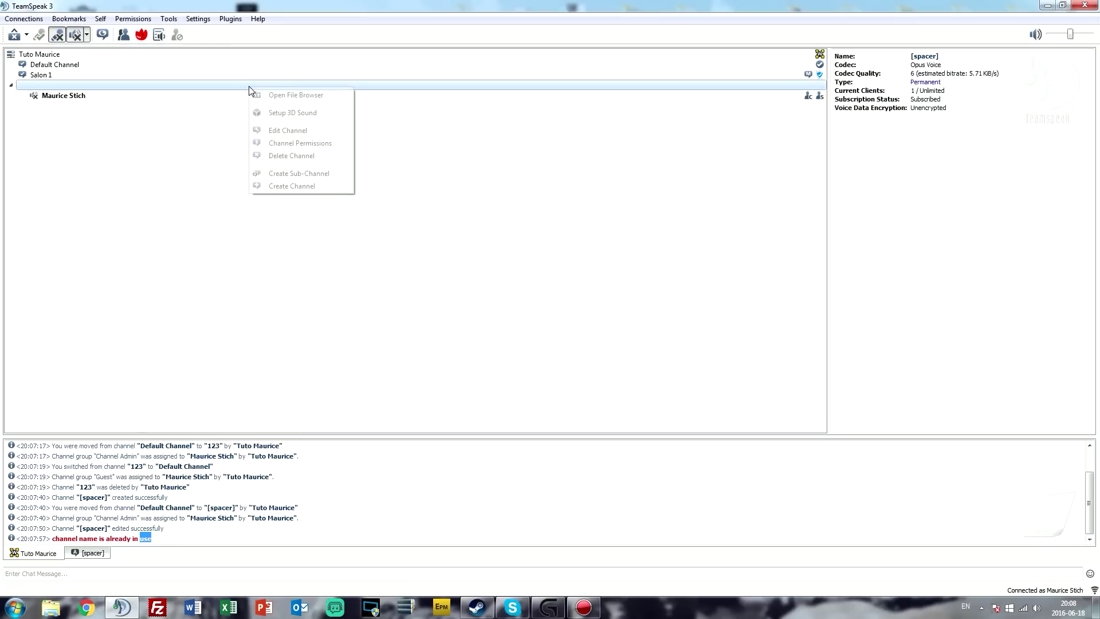
left_click(275, 131)
left_click(513, 187)
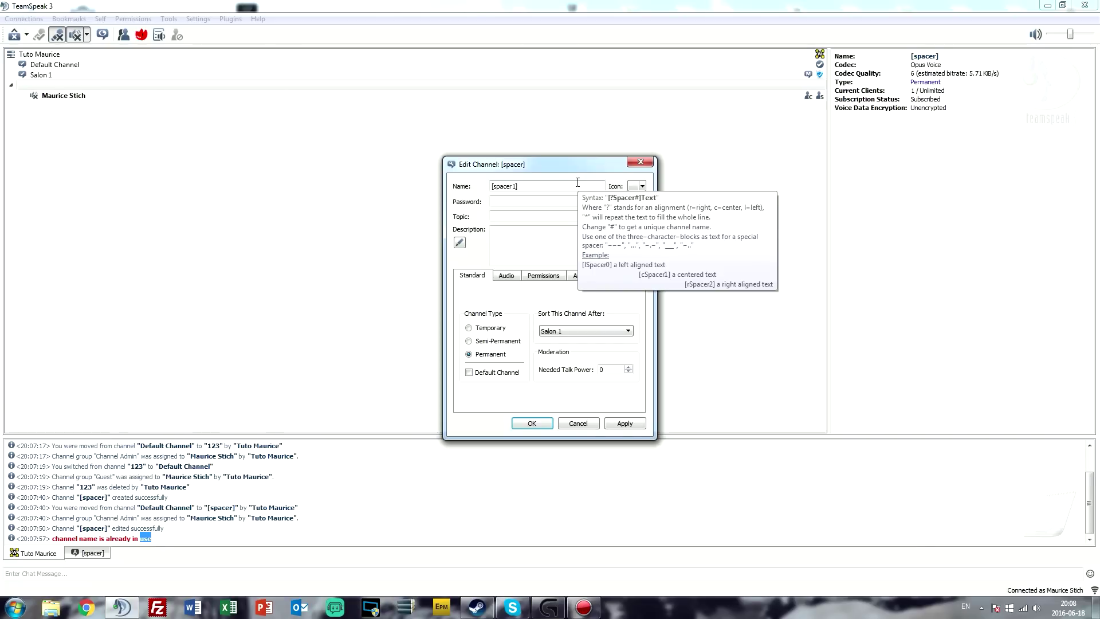
key("Return")
right_click(144, 165)
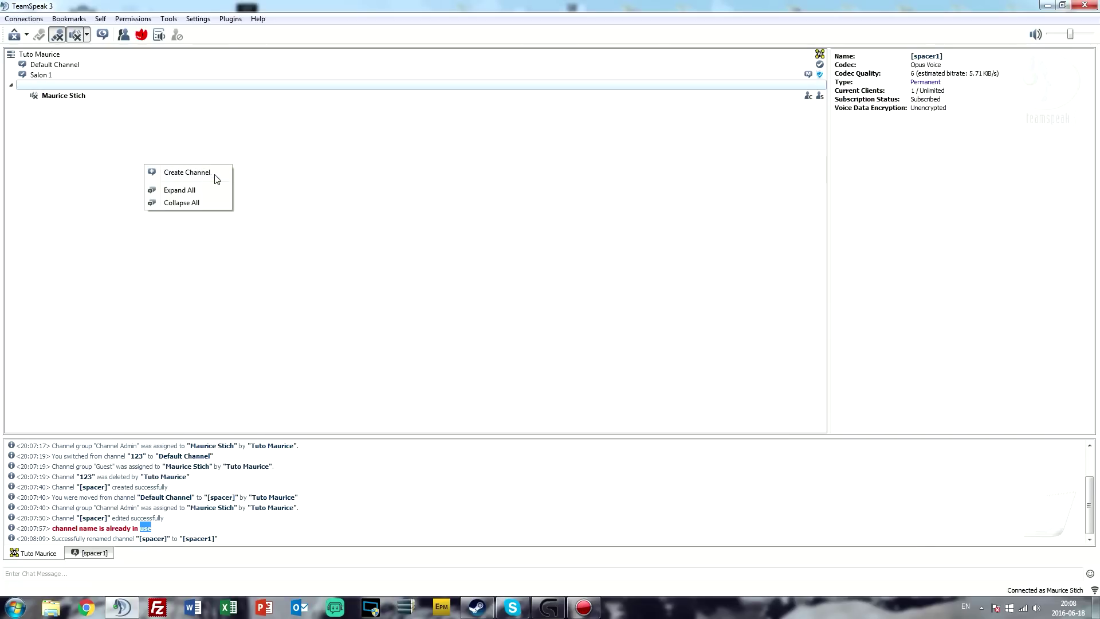
left_click(310, 229)
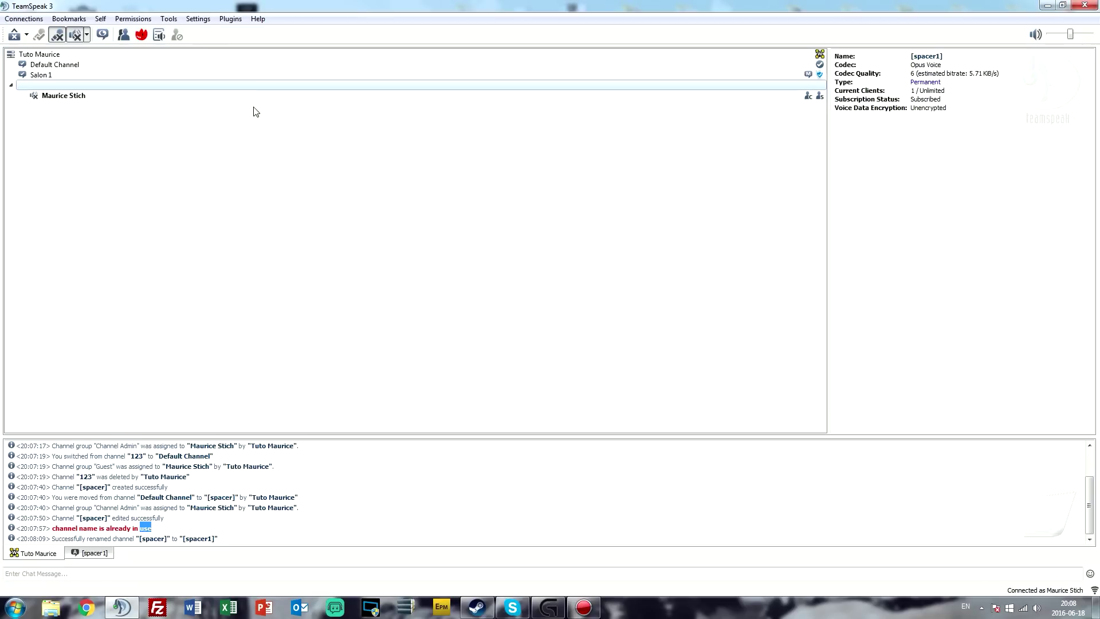
Step: Move the "[spacer1]" channel above Default Channel at the server's top level and switch to Default Channel
left_click_drag(264, 86, 170, 86)
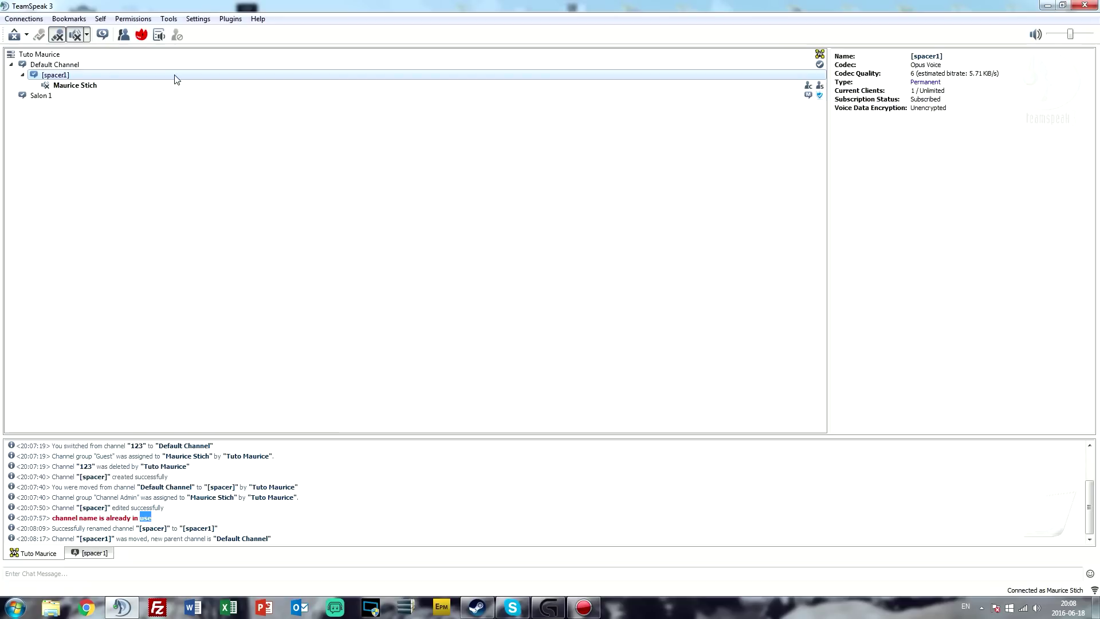
left_click_drag(176, 79, 136, 126)
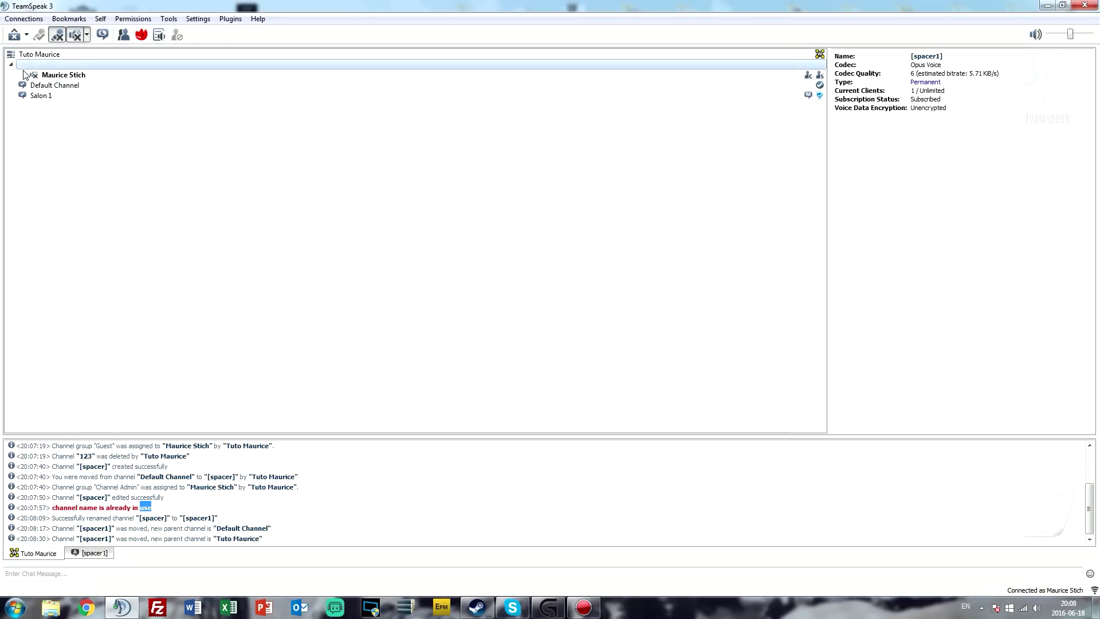
left_click(46, 89)
double_click(47, 88)
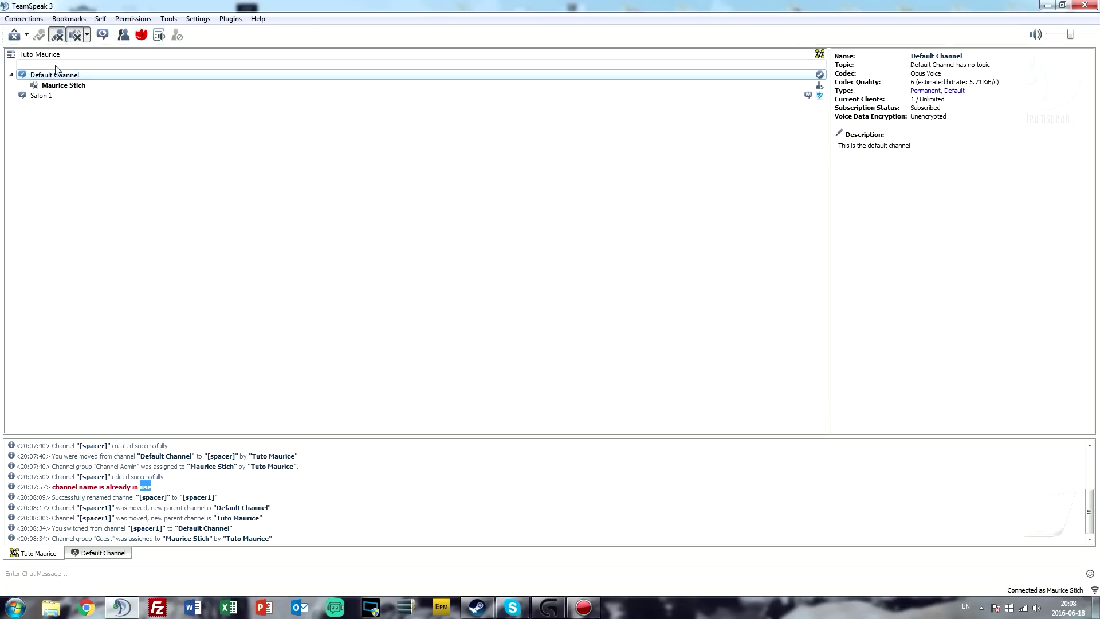
Step: Create a temporary centered spacer channel named "[cspacer1]Bienvenue!" sorted after Salon 1
right_click(324, 179)
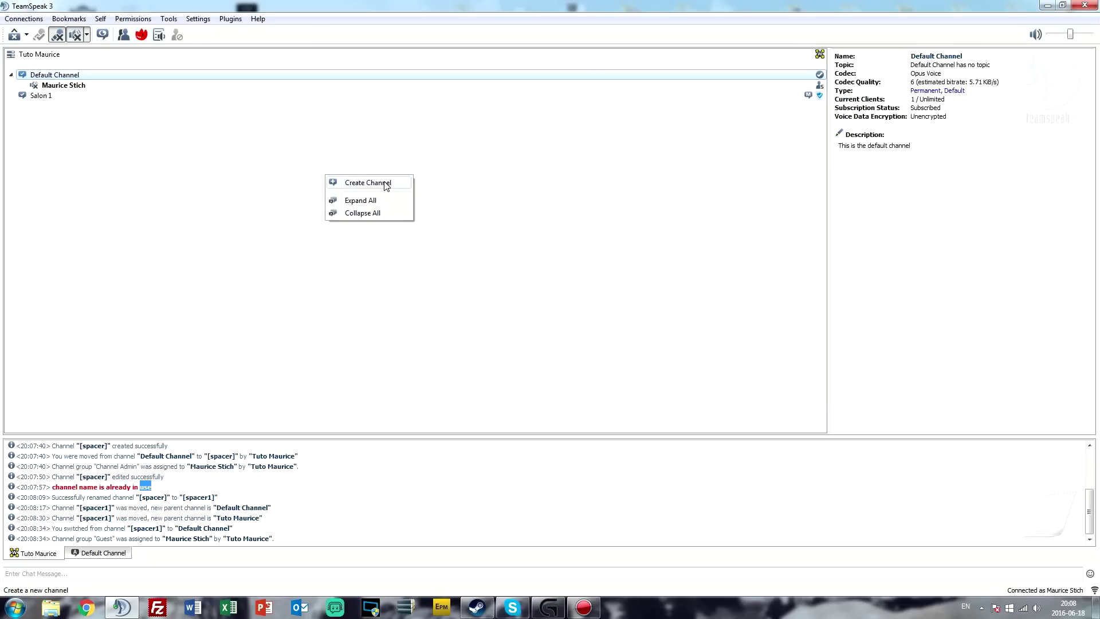
left_click(371, 184)
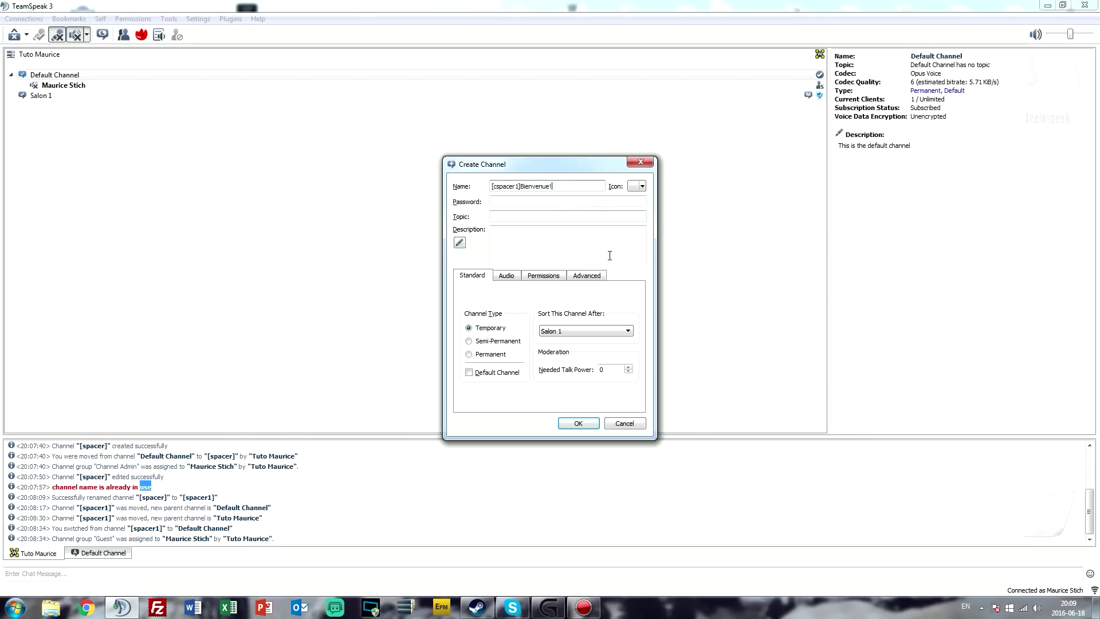
left_click(578, 423)
Step: Make the "[cspacer1]Bienvenue!" channel permanent and switch to Salon 1
right_click(143, 88)
left_click(119, 96)
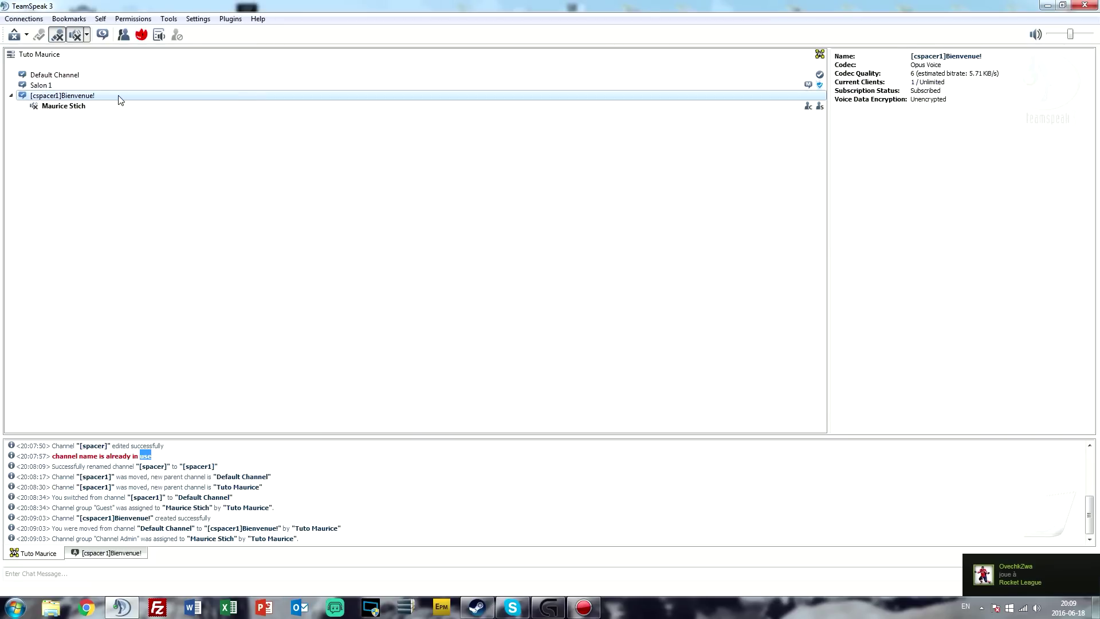
right_click(120, 100)
left_click(193, 147)
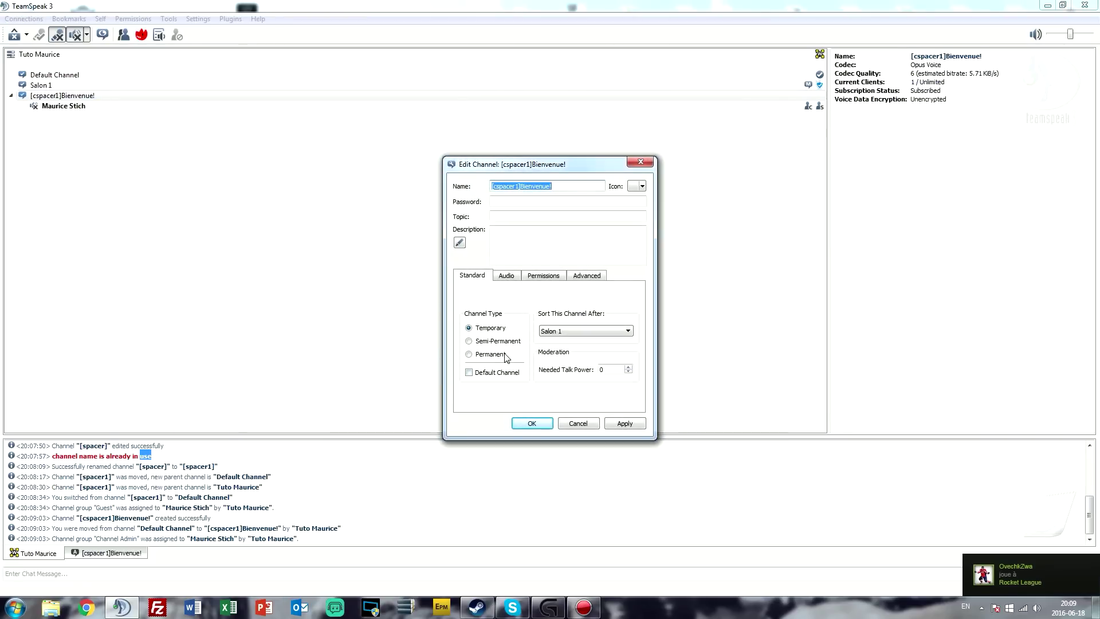
left_click(506, 356)
left_click(523, 423)
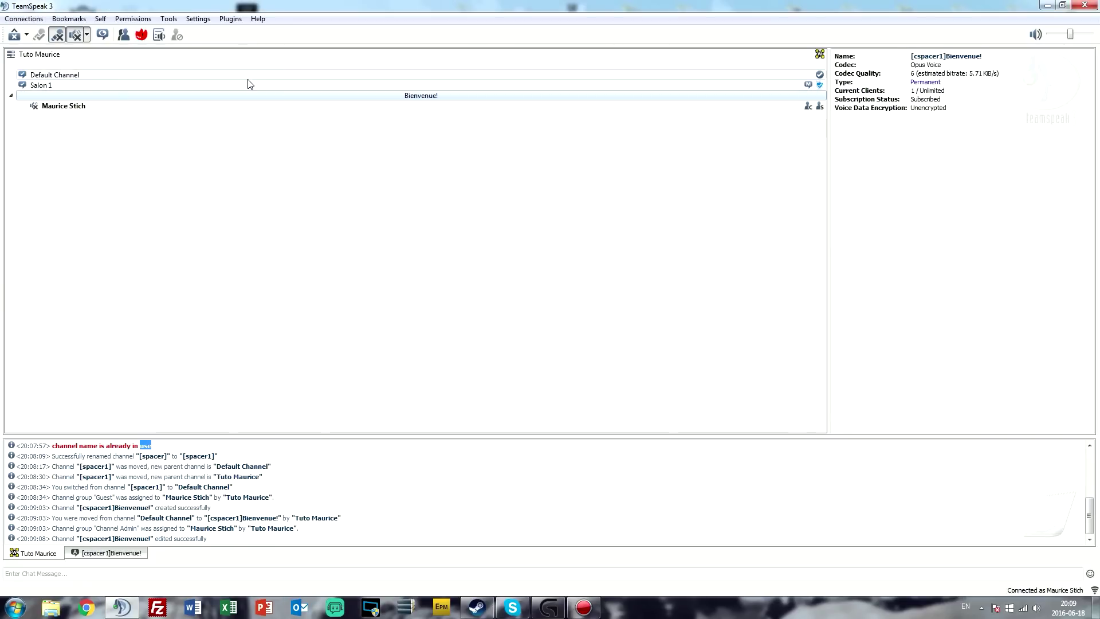
double_click(250, 85)
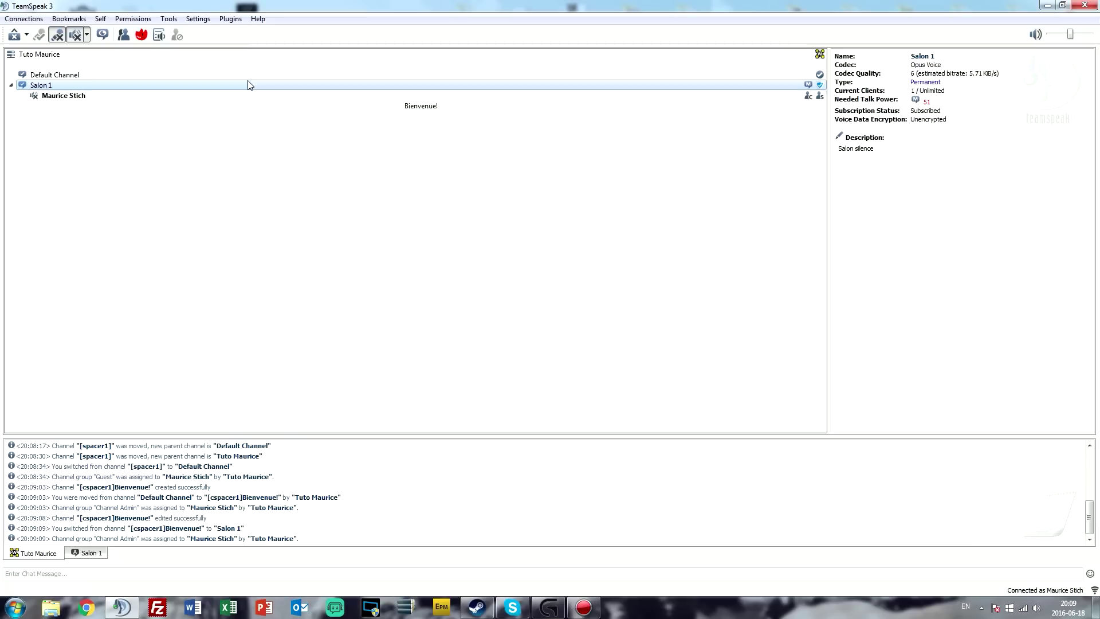
Step: Examine the advanced settings of the "Bienvenue!" spacer, then join both spacer channels in turn to test access
left_click(386, 106)
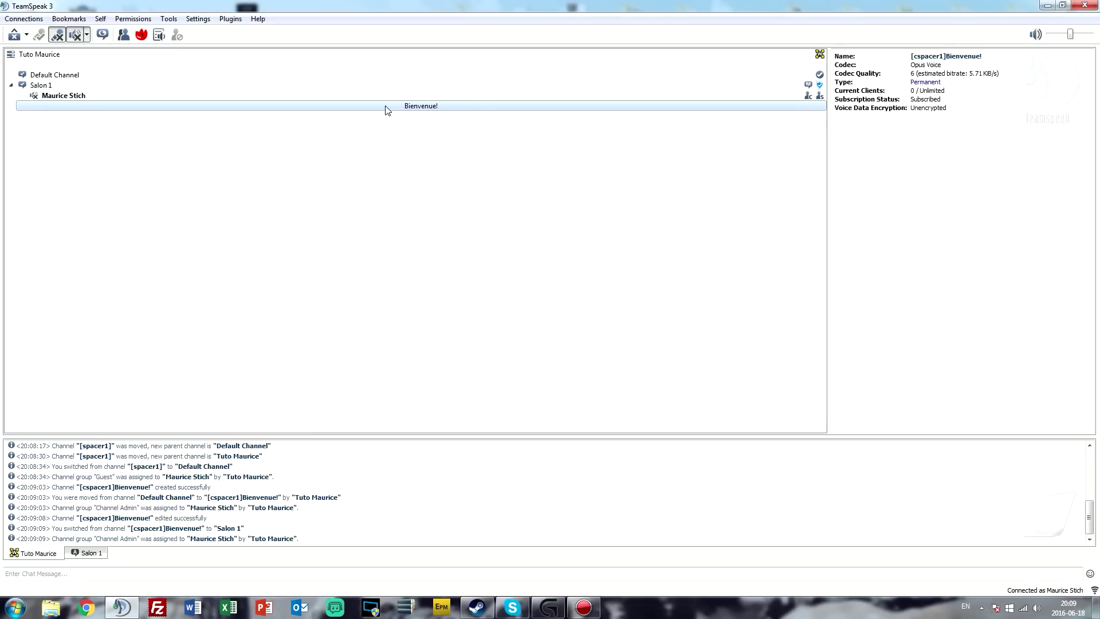
right_click(386, 107)
left_click(404, 162)
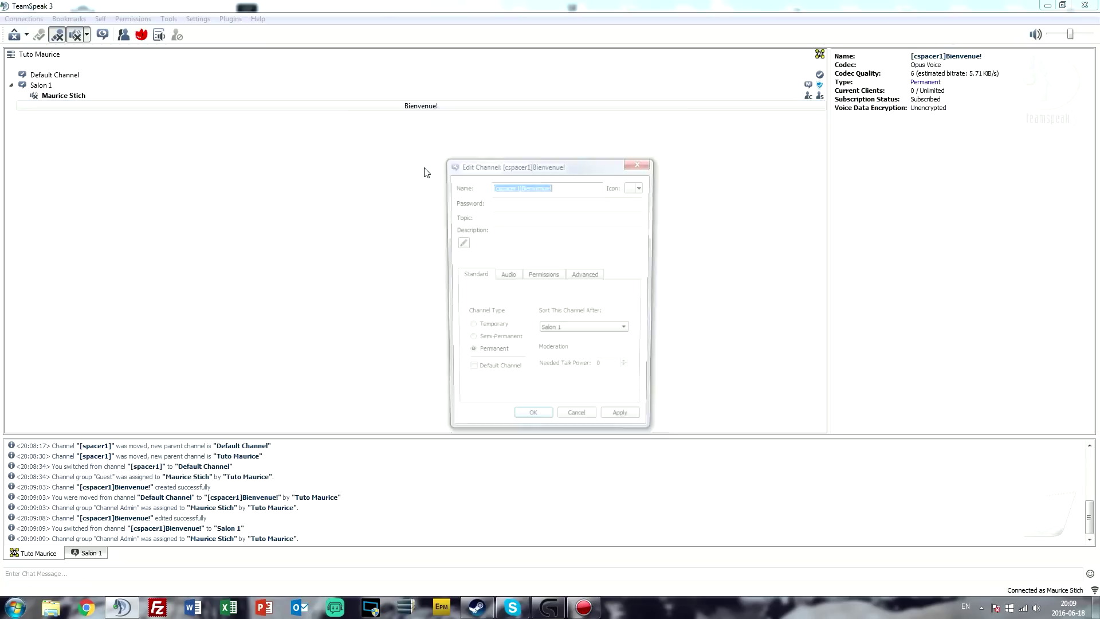
left_click(591, 277)
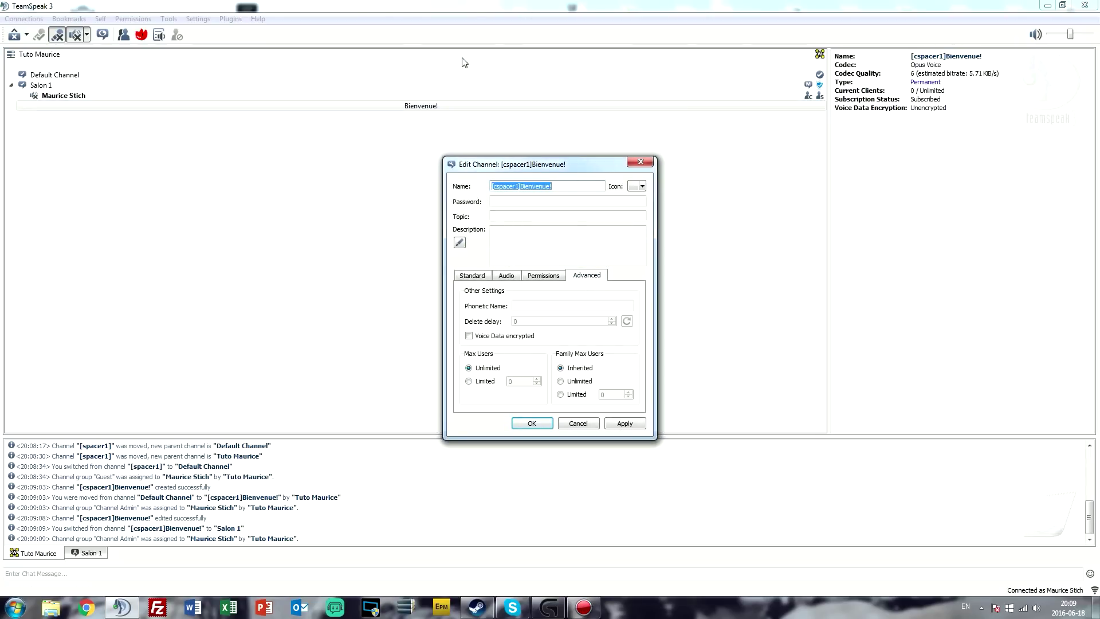
left_click(640, 162)
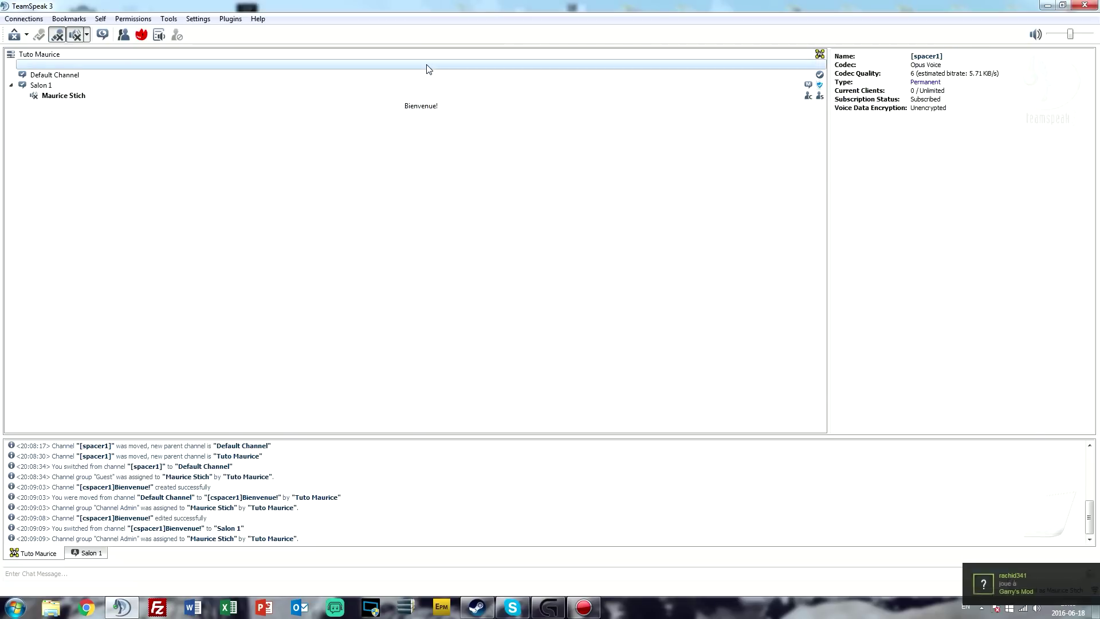
double_click(427, 66)
double_click(361, 106)
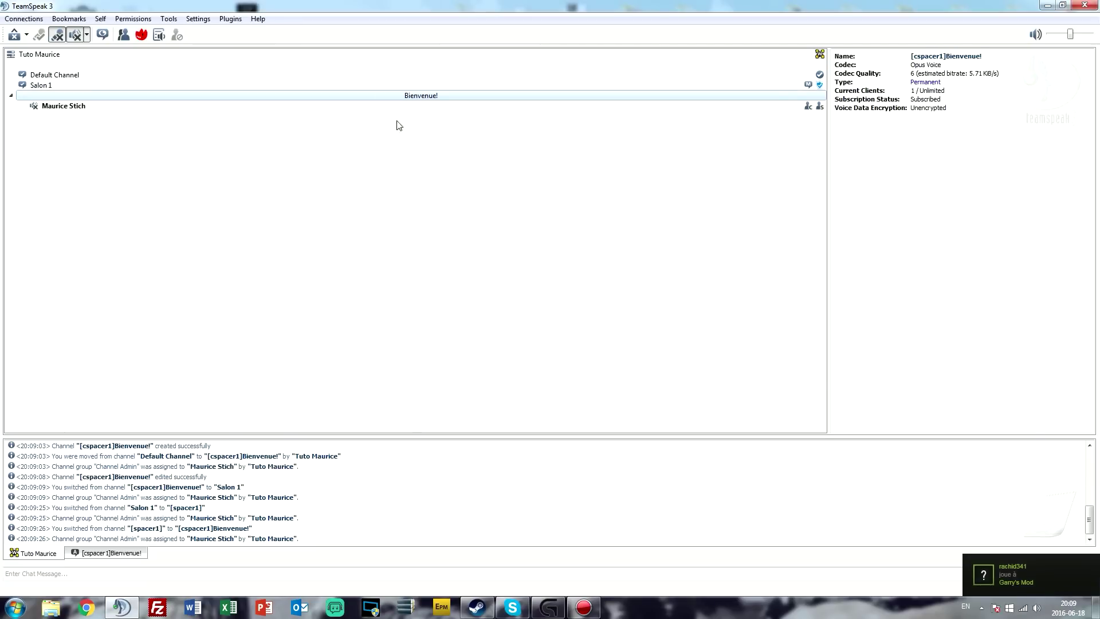
Step: Set the TeamSpeak 3 application volume to 30 in the Windows volume mixer and close the mixer
left_click(1037, 608)
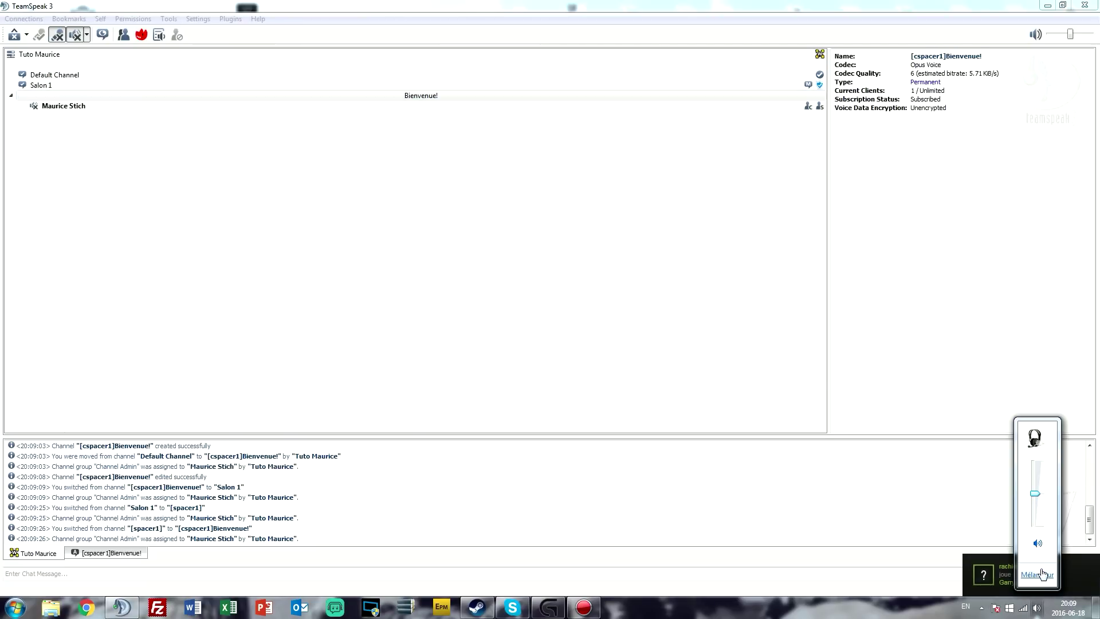
left_click(1040, 575)
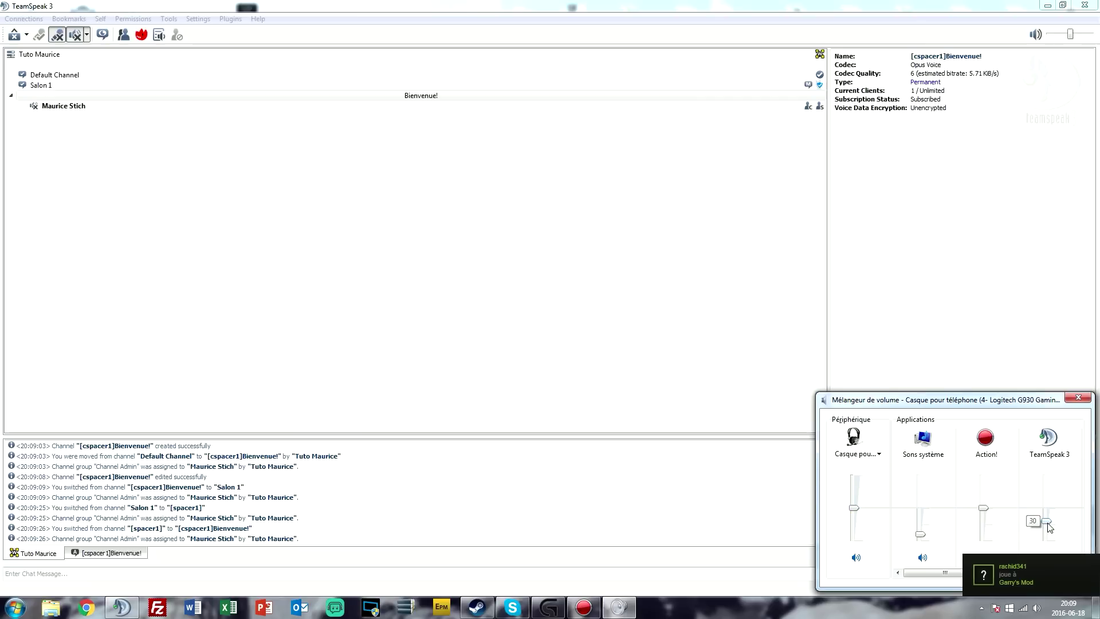
key("Escape")
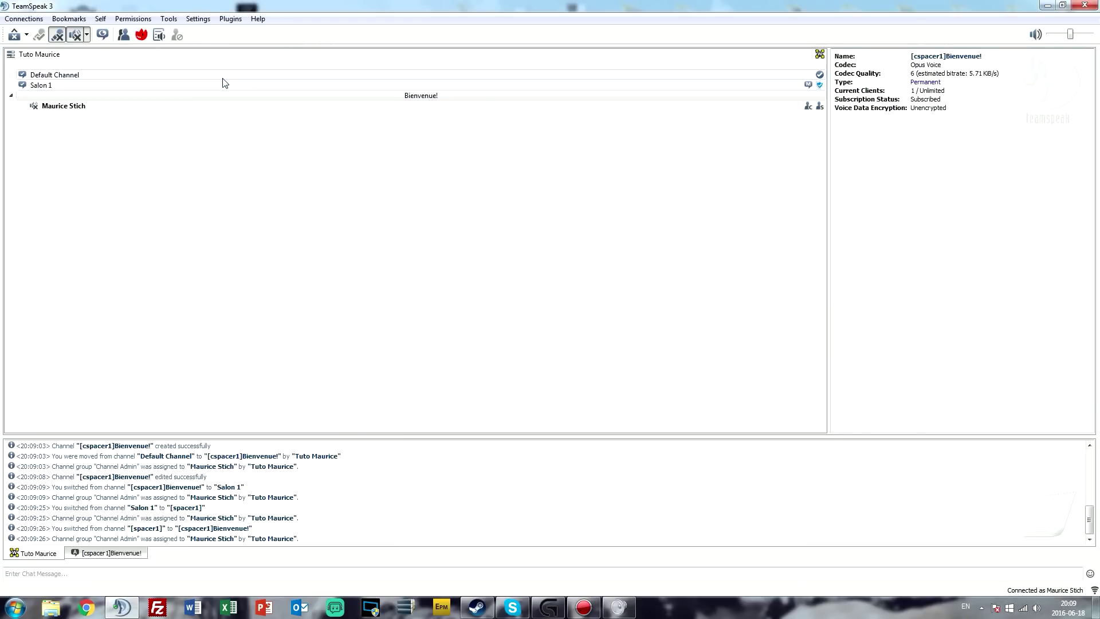
Step: Limit the maximum users of the "[cspacer1]Bienvenue!" channel to 0
right_click(294, 96)
left_click(335, 139)
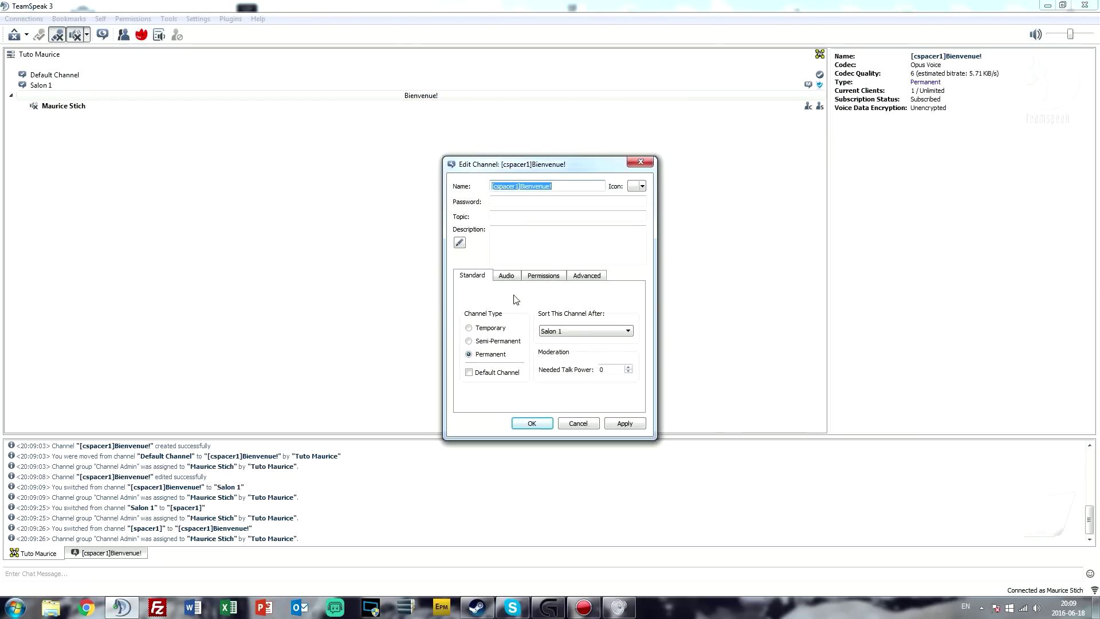
left_click(587, 275)
left_click(487, 380)
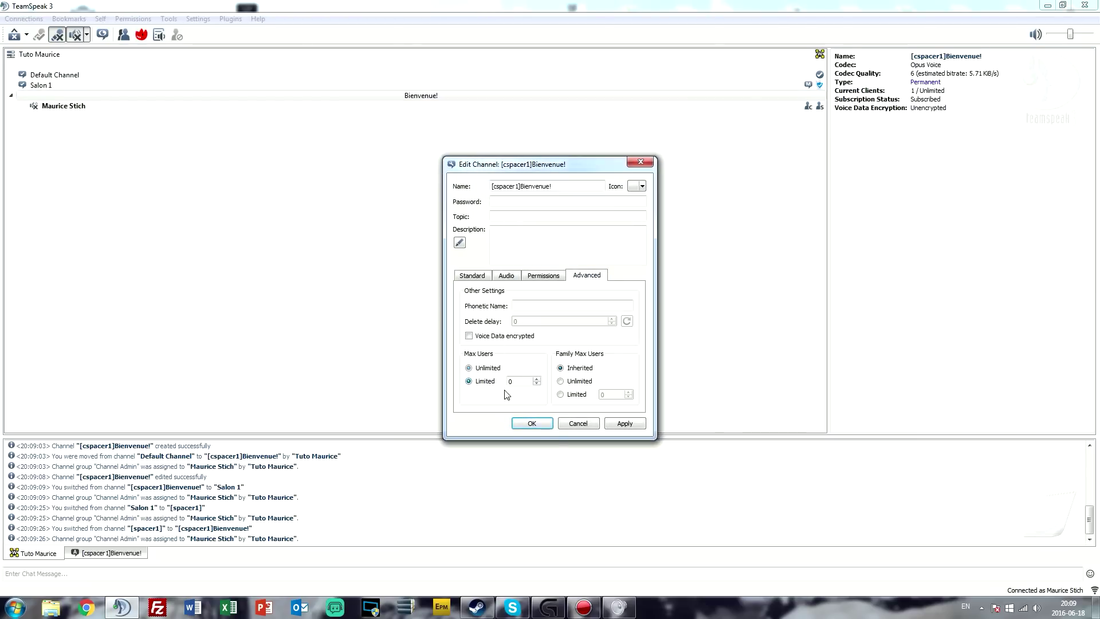
left_click(530, 423)
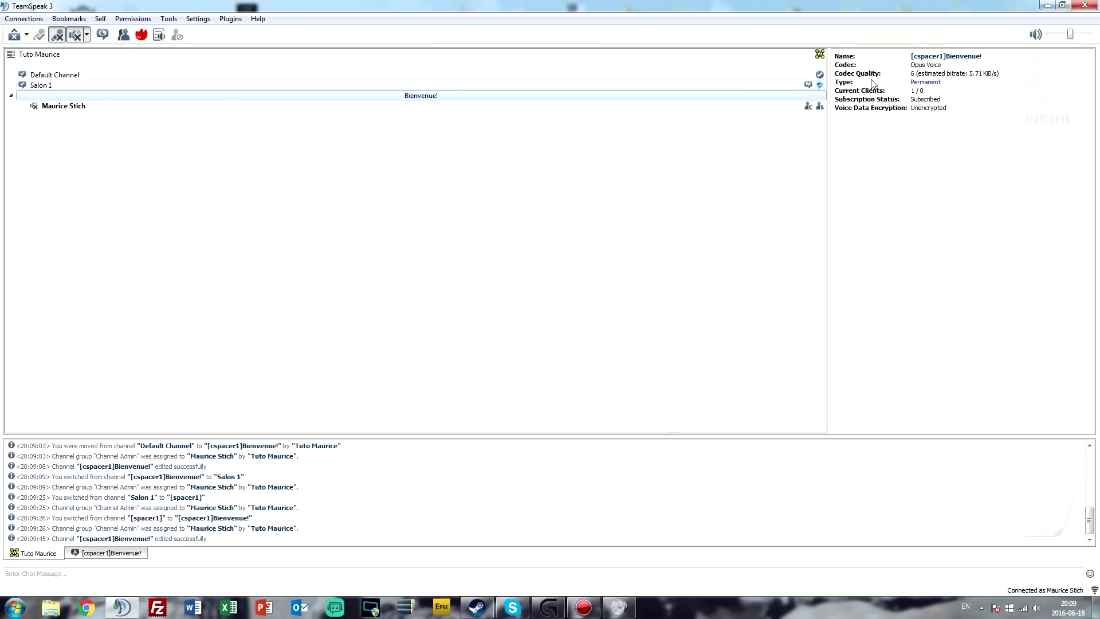
Step: Limit the maximum users of the blank "[spacer1]" channel to 0
right_click(626, 65)
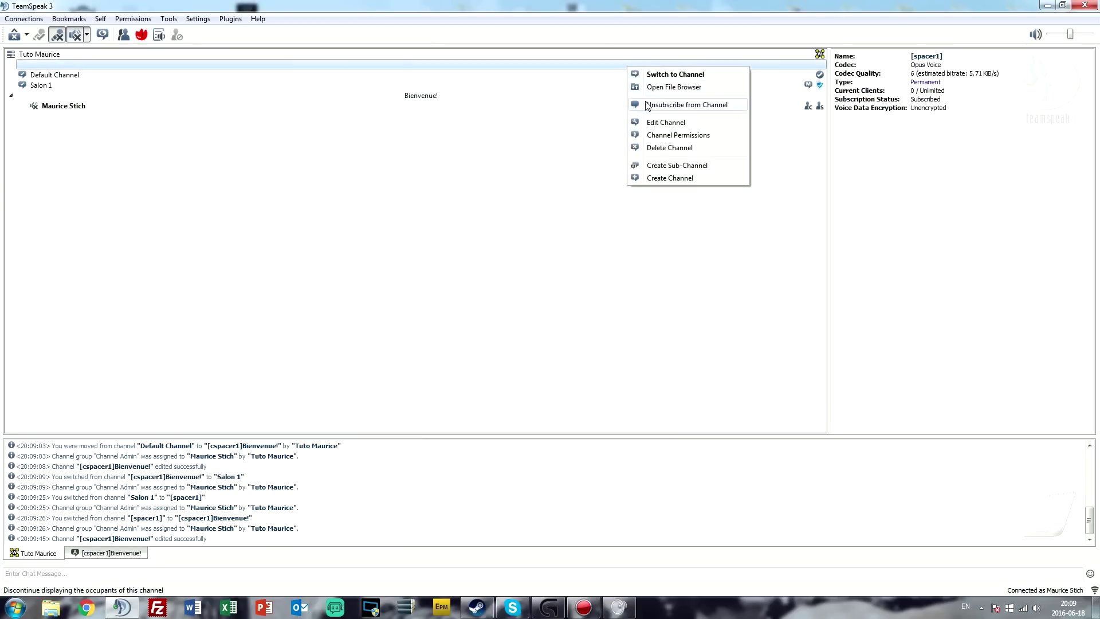
left_click(667, 122)
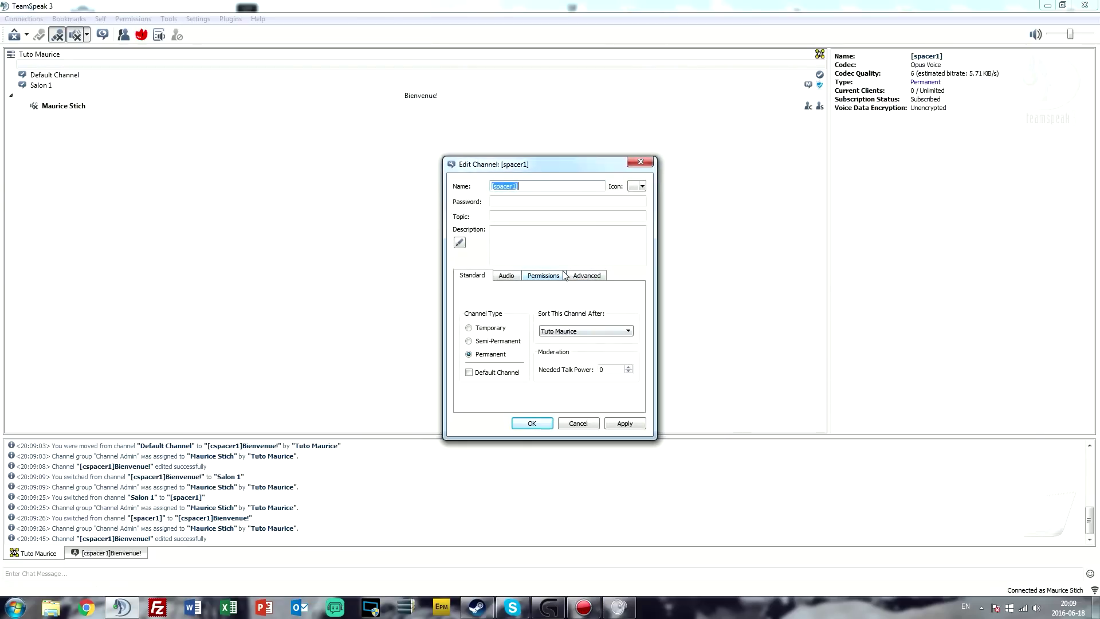
left_click(560, 276)
left_click(580, 278)
left_click(485, 381)
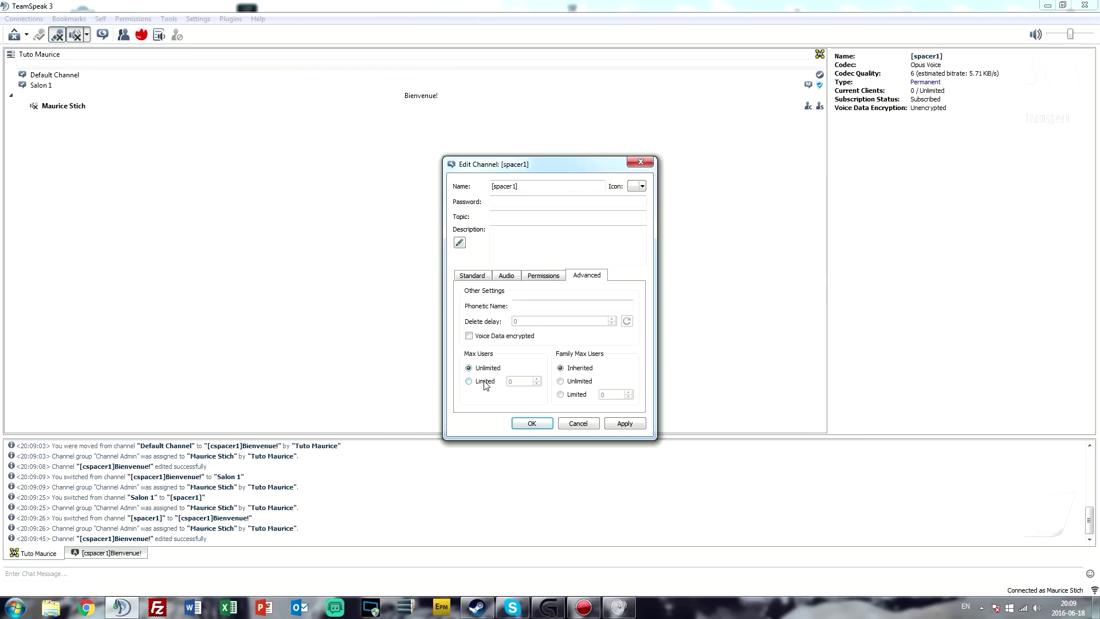
left_click(531, 423)
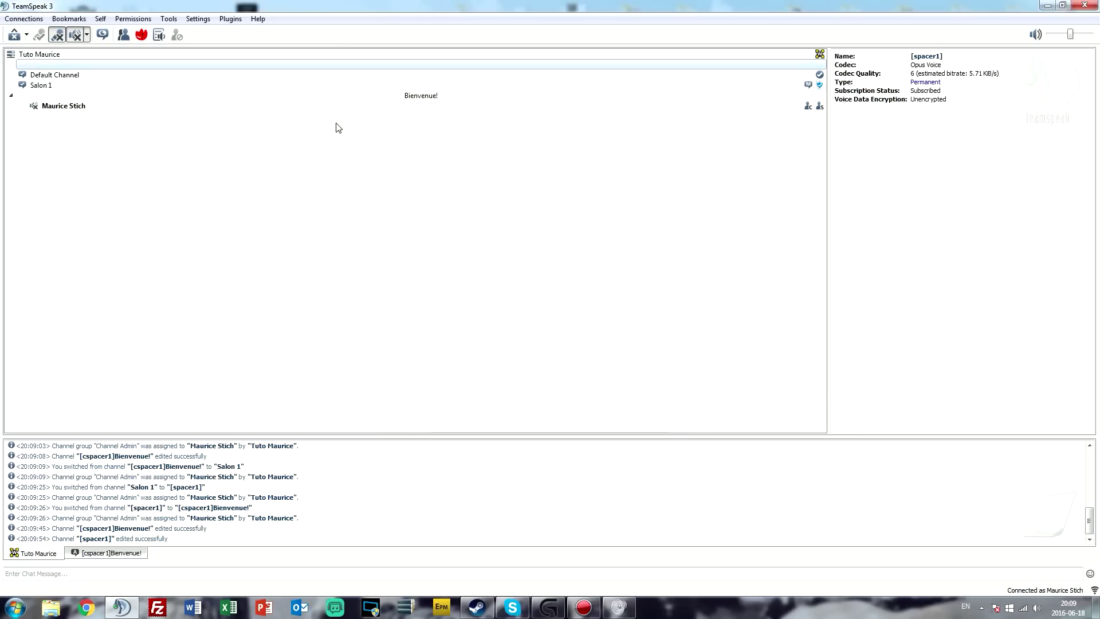
Step: Join the blank "[spacer1]" channel to test access with its user limit in place
left_click(344, 85)
left_click(350, 74)
left_click(355, 64)
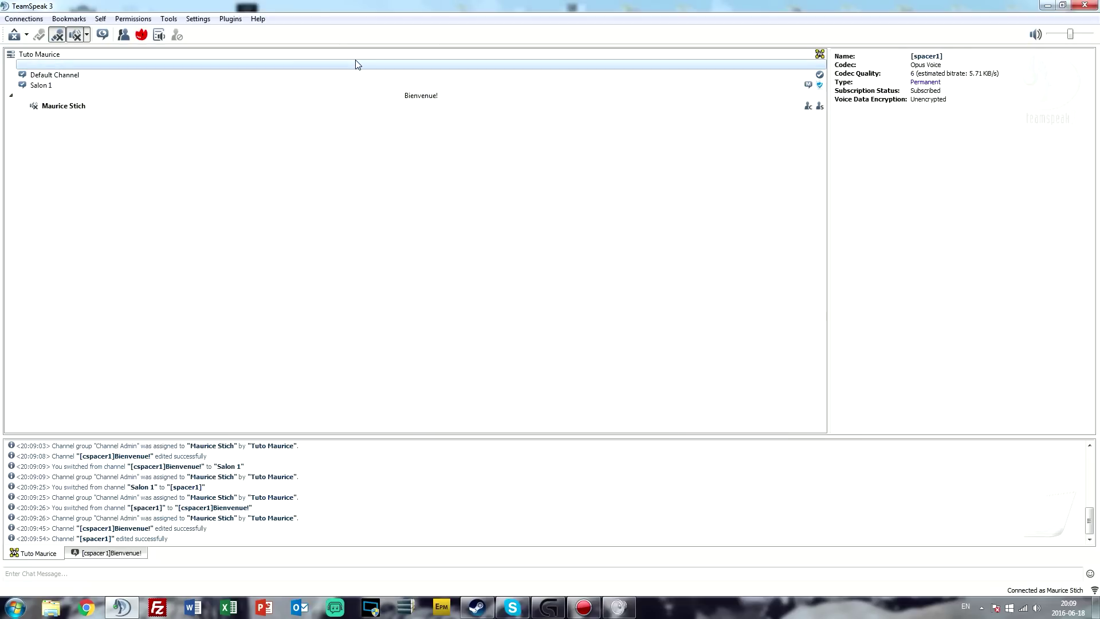
double_click(355, 63)
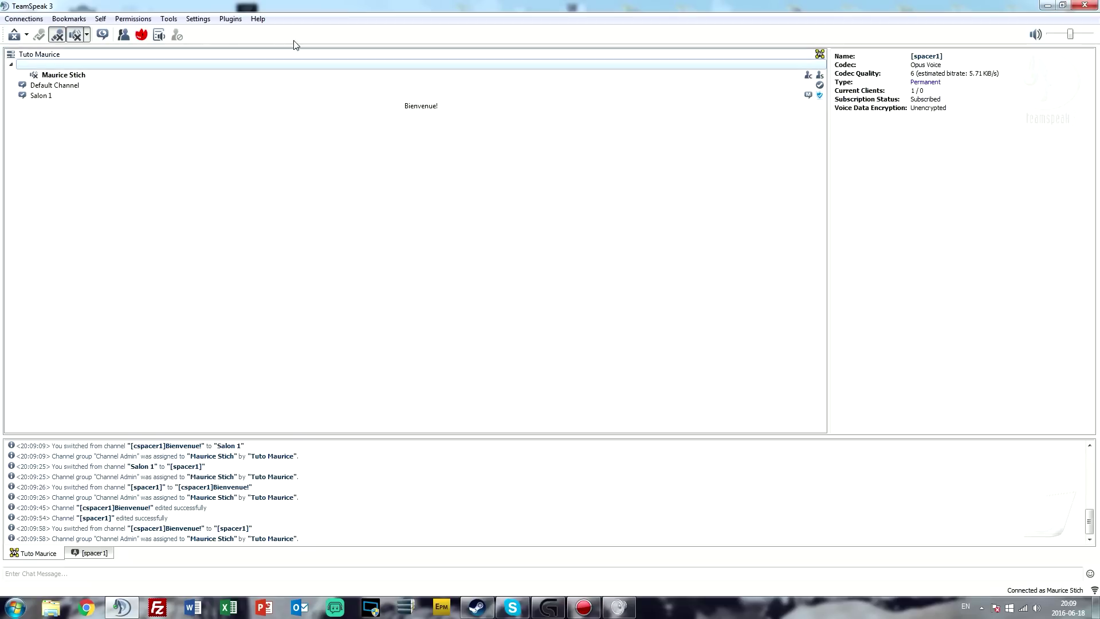
Step: Check the Ignore Channel Max Clients permission in the server group permissions, then close them
left_click(133, 19)
left_click(216, 103)
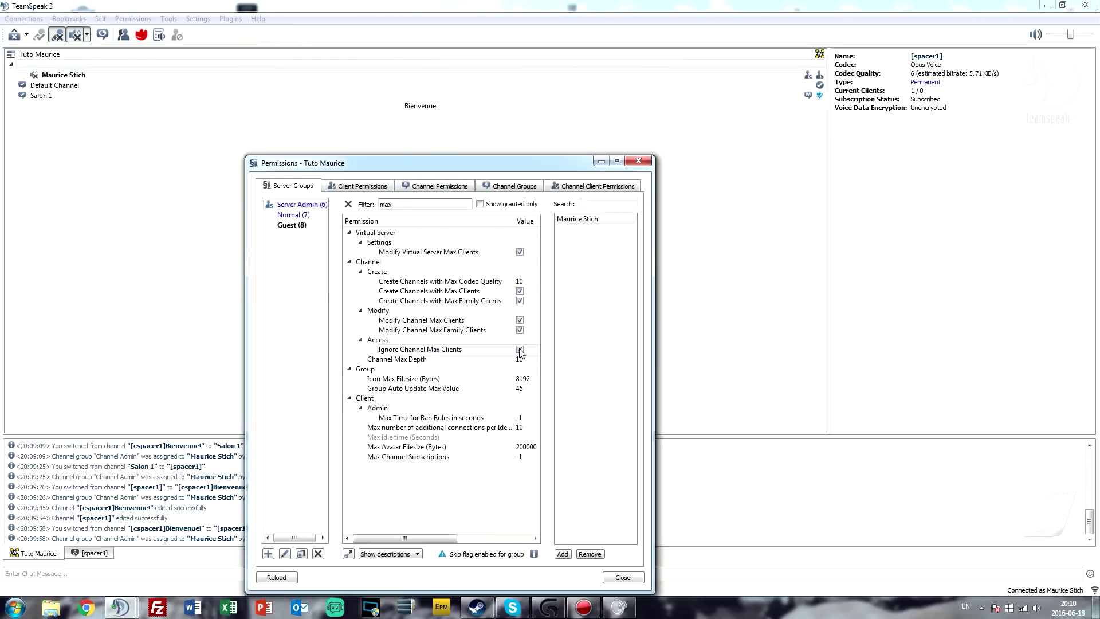
left_click(639, 160)
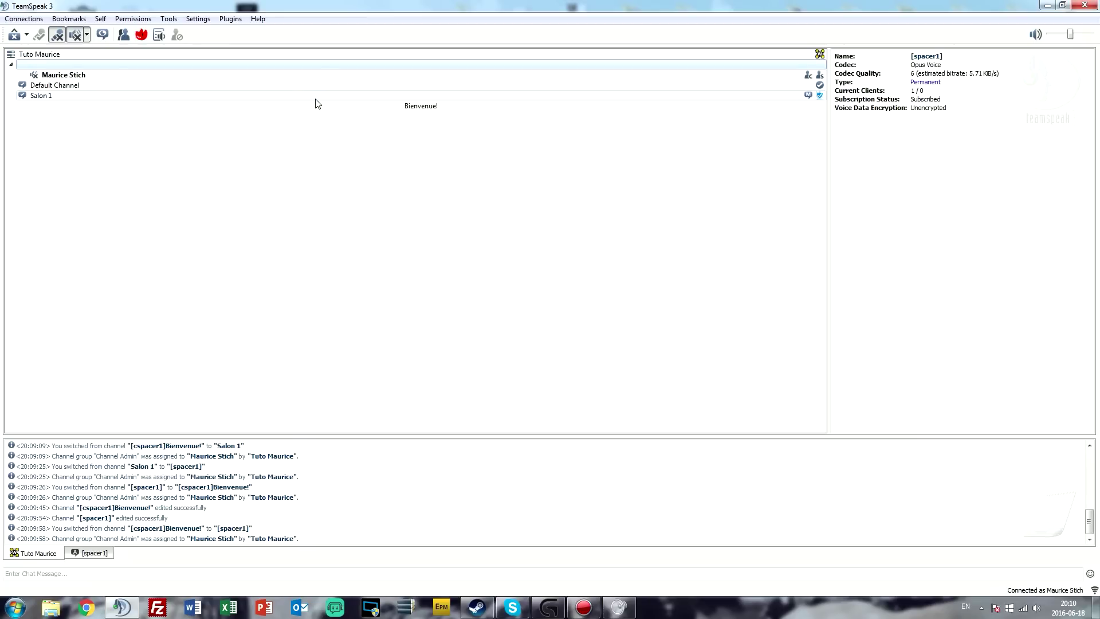
Step: Create a permanent channel named "[*spacer1]1" sorted after "[cspacer1]Bienvenue!"
right_click(307, 145)
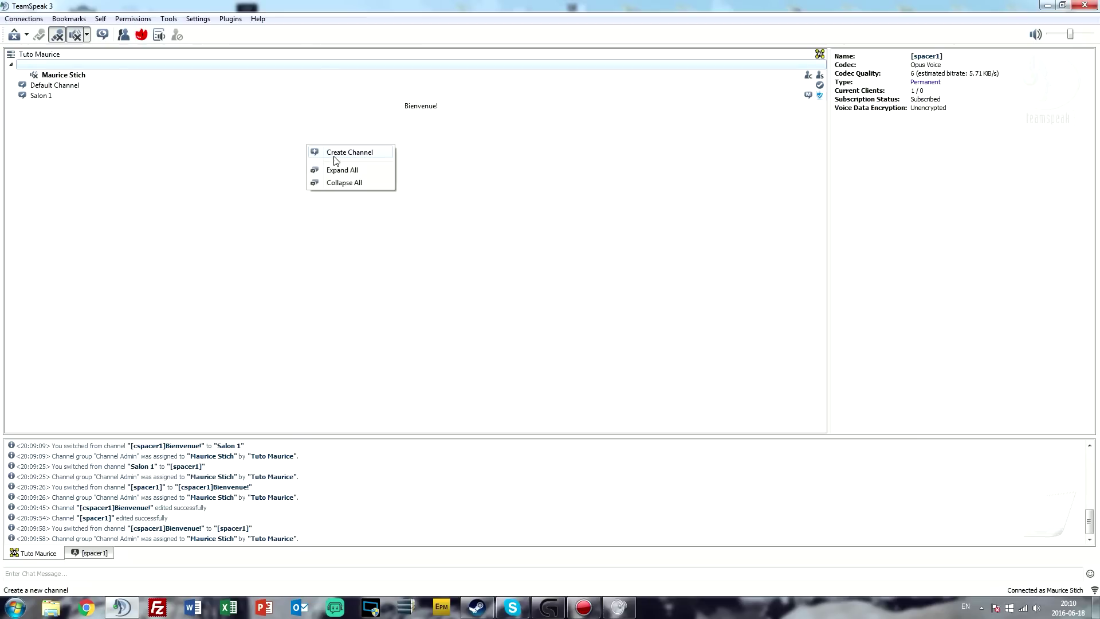
left_click(347, 153)
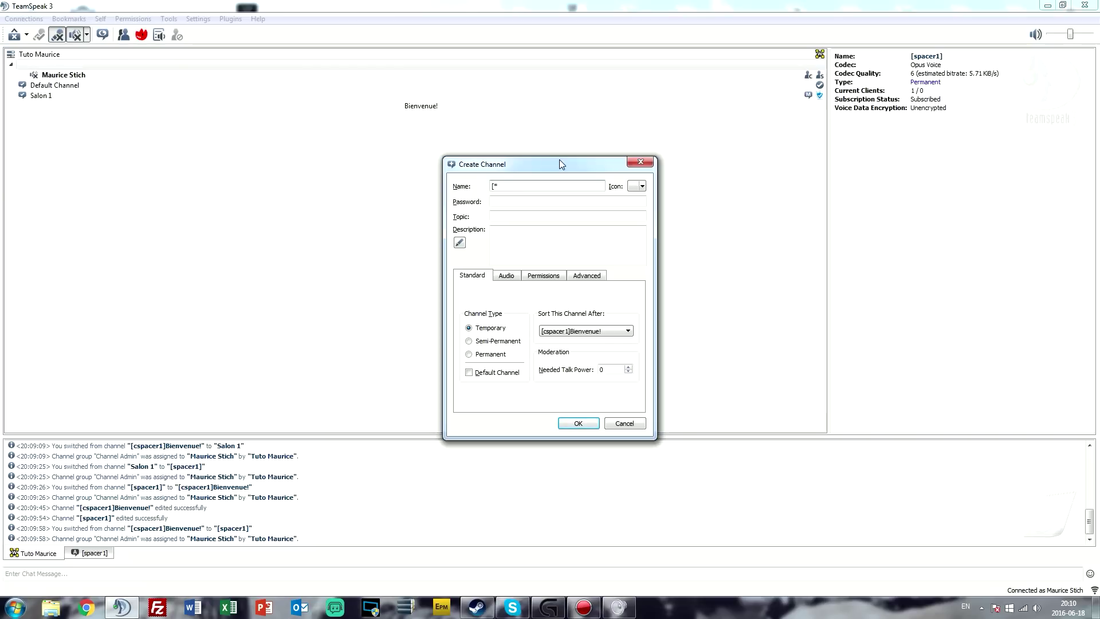
type("[*spacer1]1")
left_click(490, 354)
left_click(578, 423)
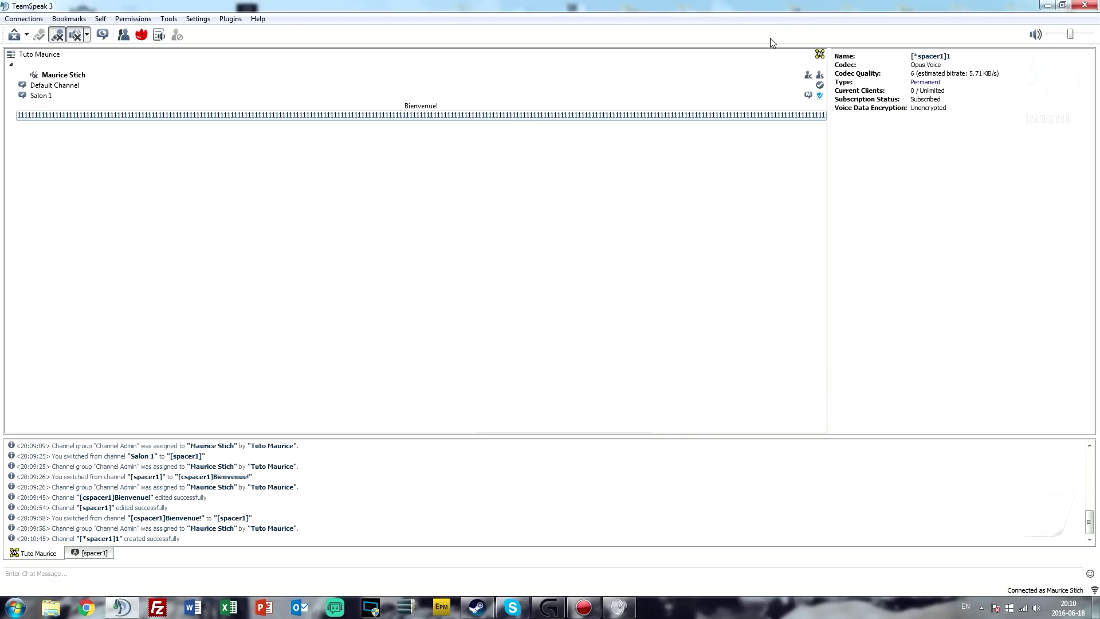
Step: Widen the channel tree and rename the "[*spacer1]1" channel to "[*spacer1]_"
left_click_drag(829, 135, 872, 208)
right_click(558, 117)
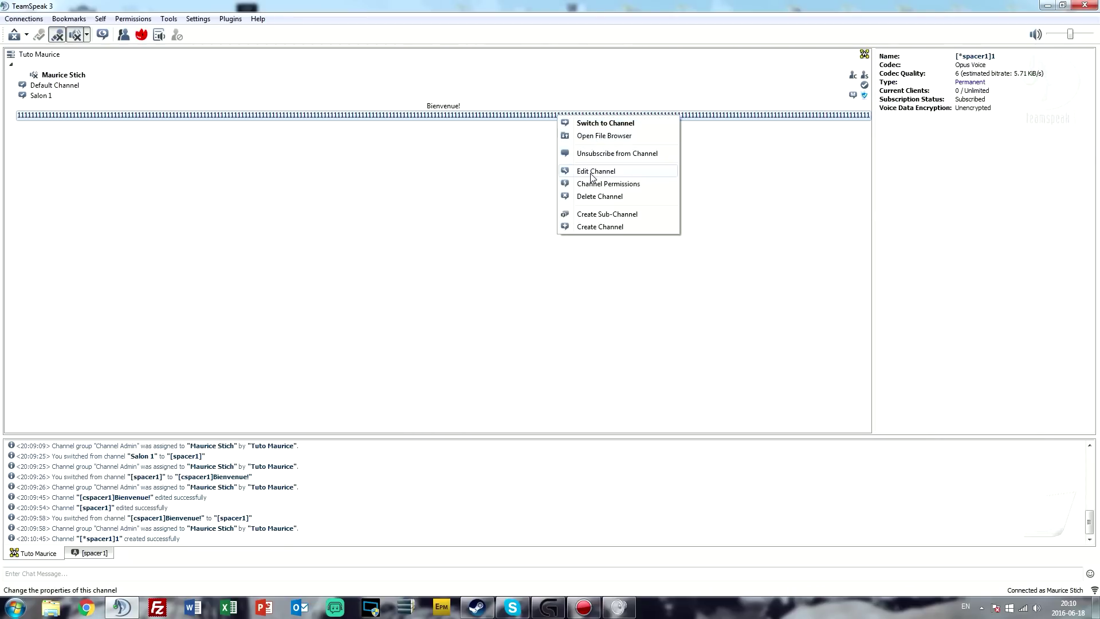
left_click(593, 172)
left_click(542, 189)
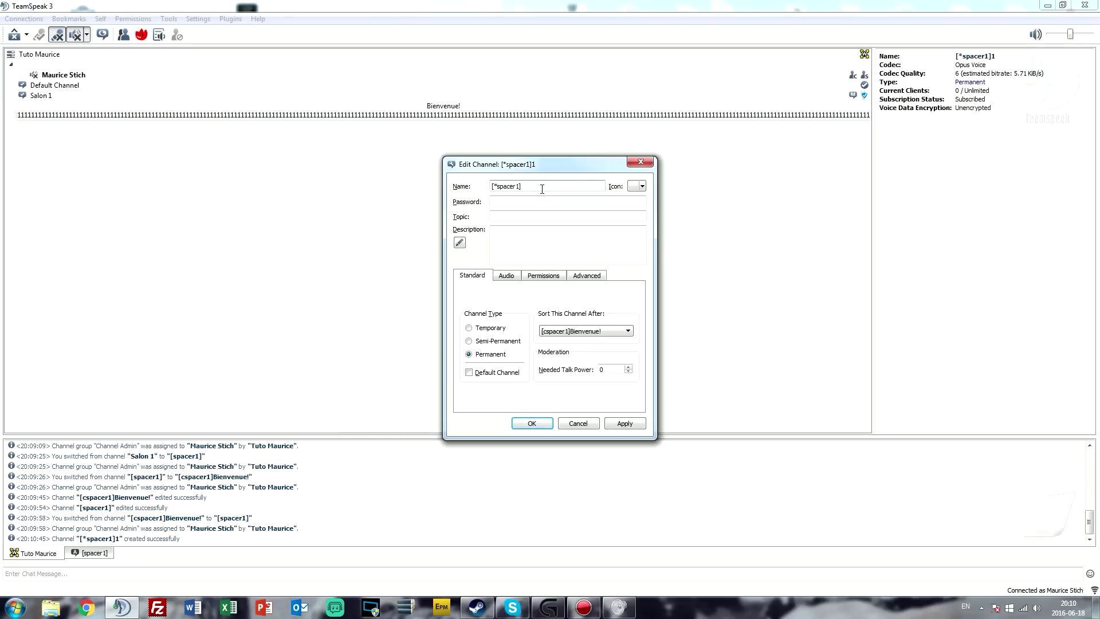
type("_")
key("Return")
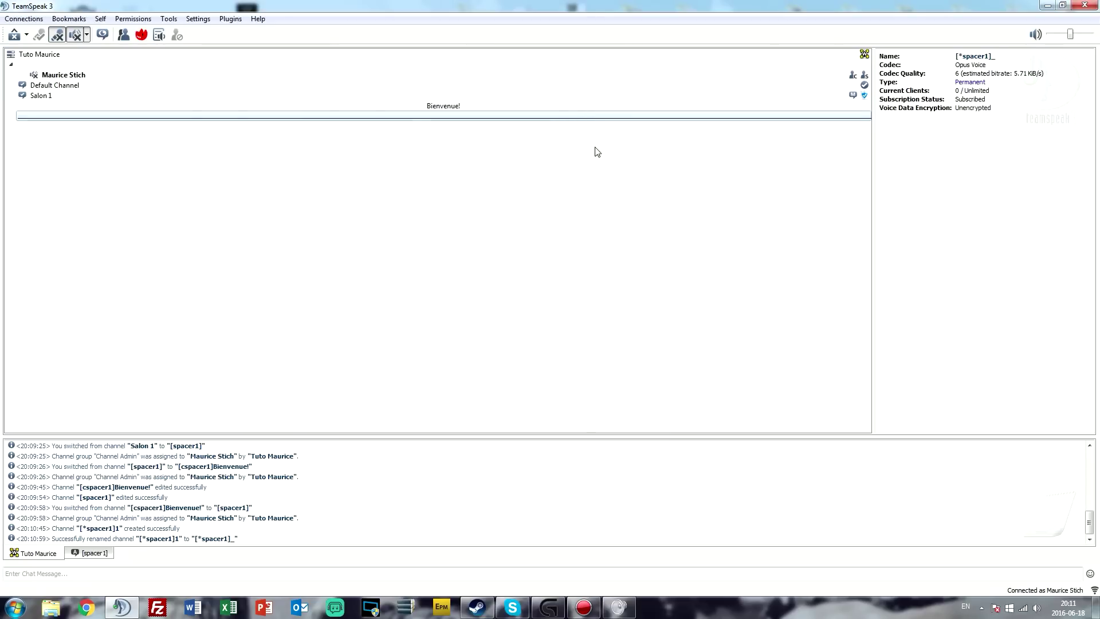
Step: Limit the maximum users of the "[*spacer1]_" line spacer channel to 0
left_click(610, 108)
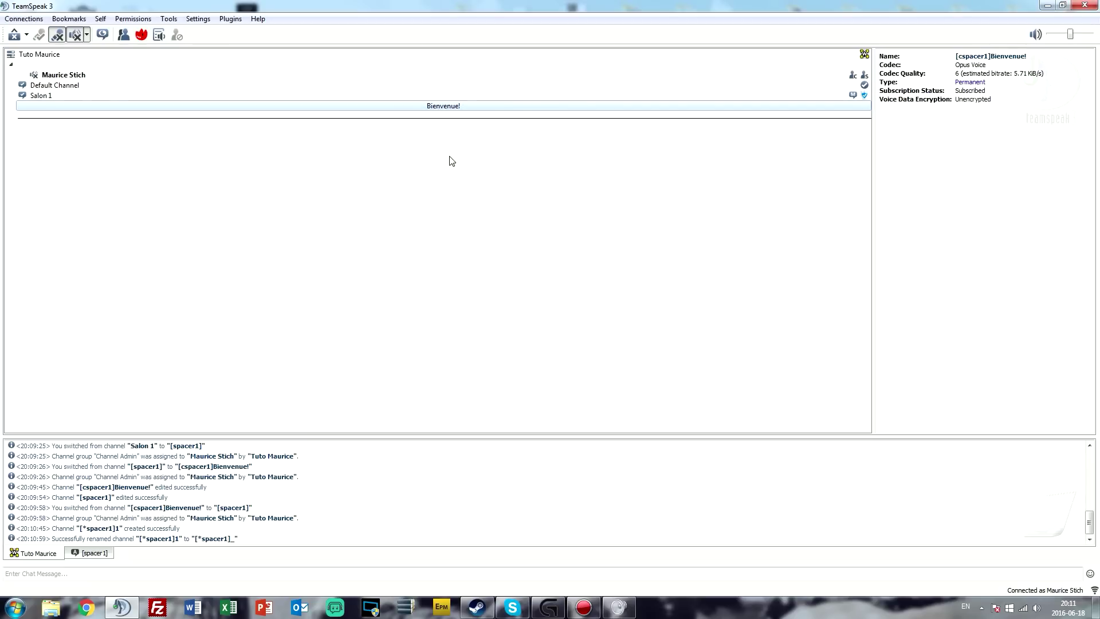
left_click(482, 117)
right_click(482, 122)
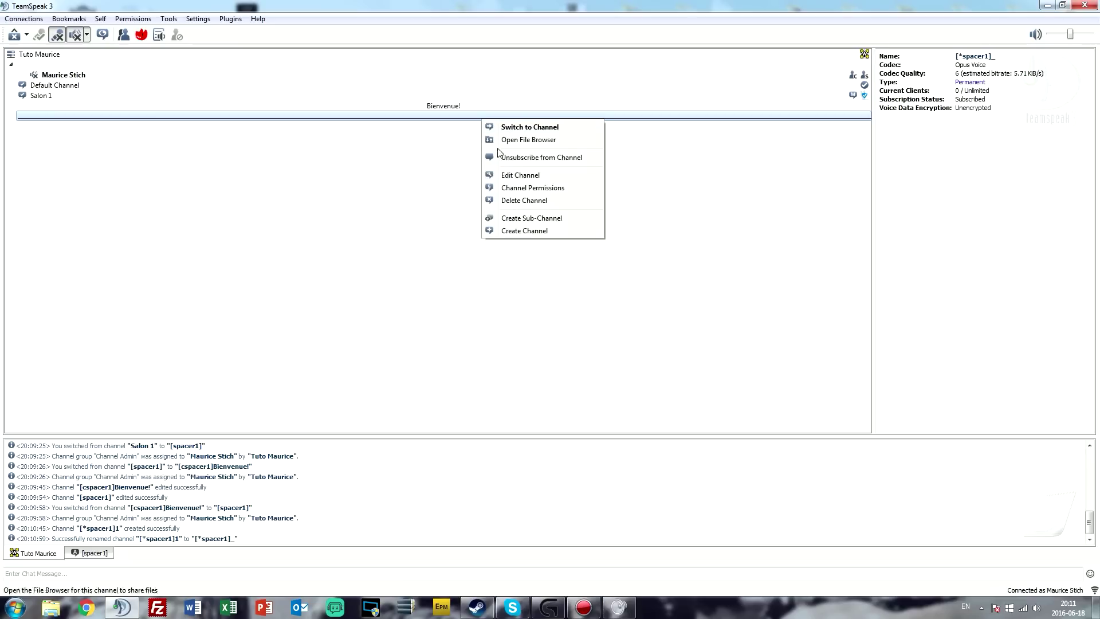
left_click(513, 173)
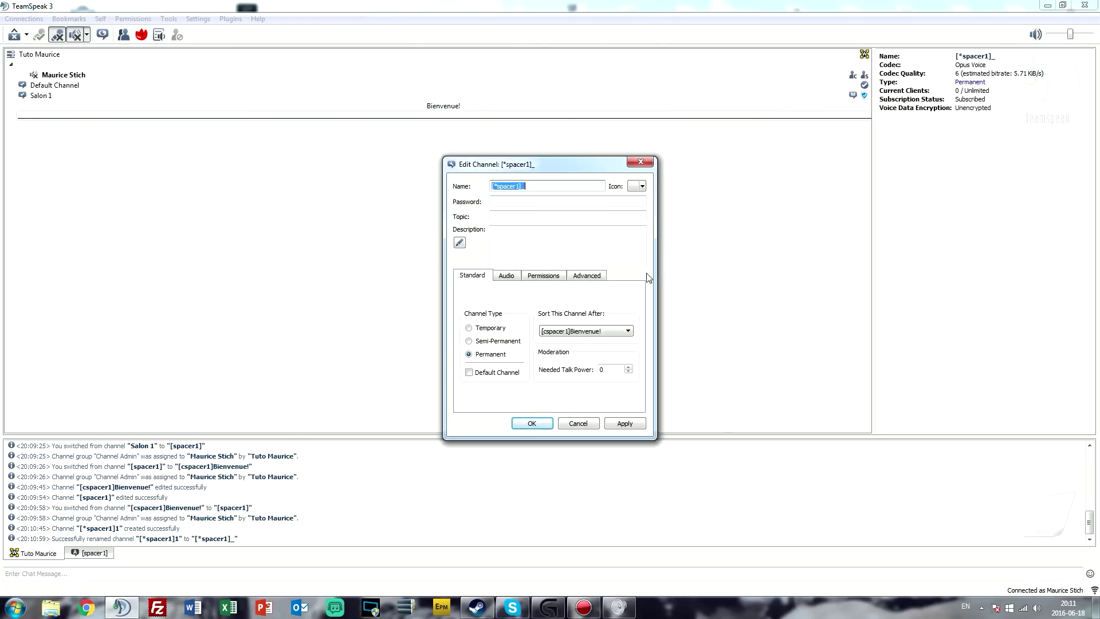
left_click(587, 276)
left_click(484, 382)
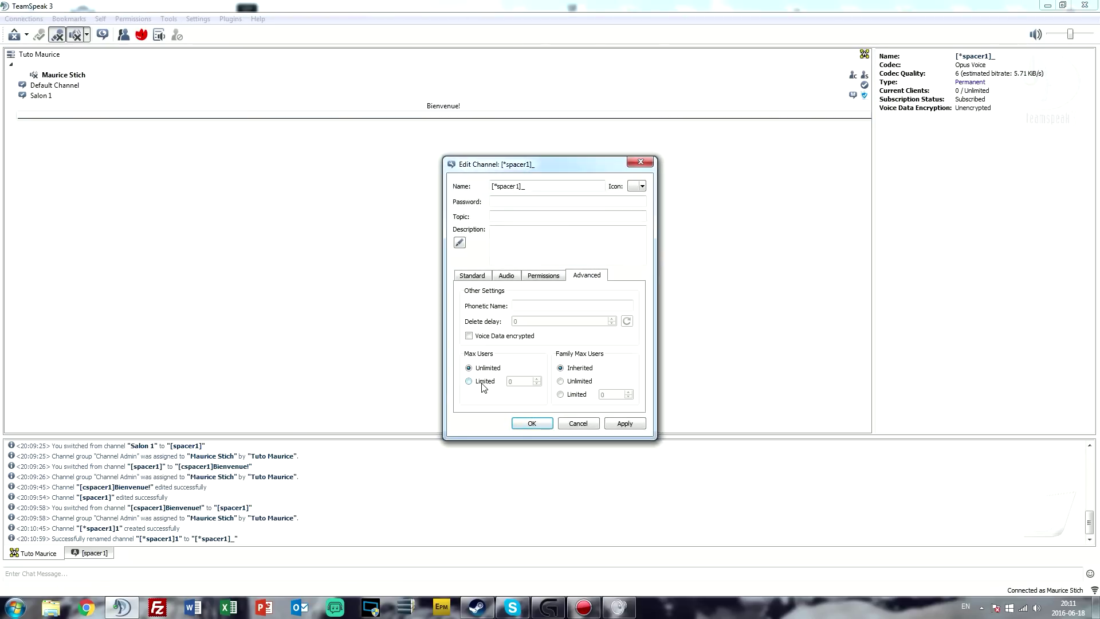
left_click(532, 424)
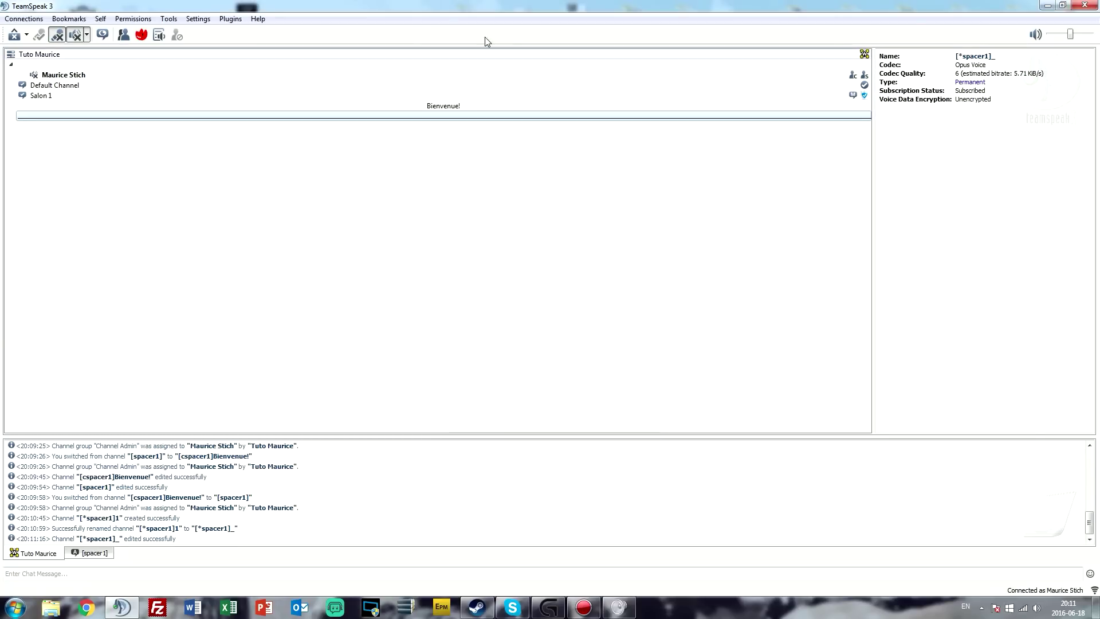
Step: Join the Default Channel and Salon 1 in turn, and check the talk power options for your own client
double_click(278, 86)
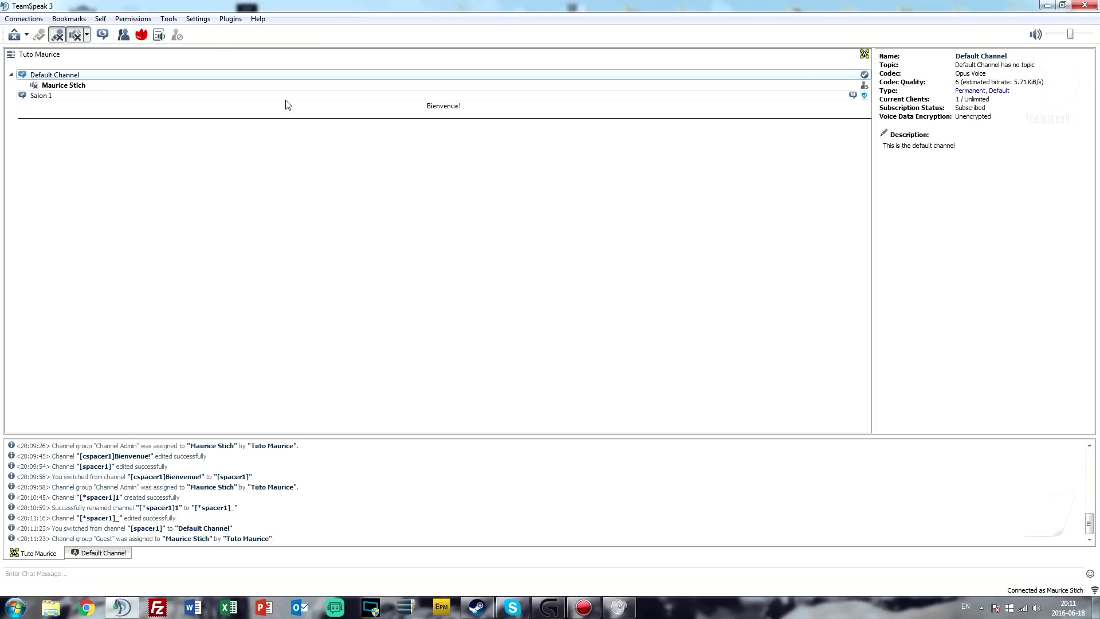
double_click(288, 97)
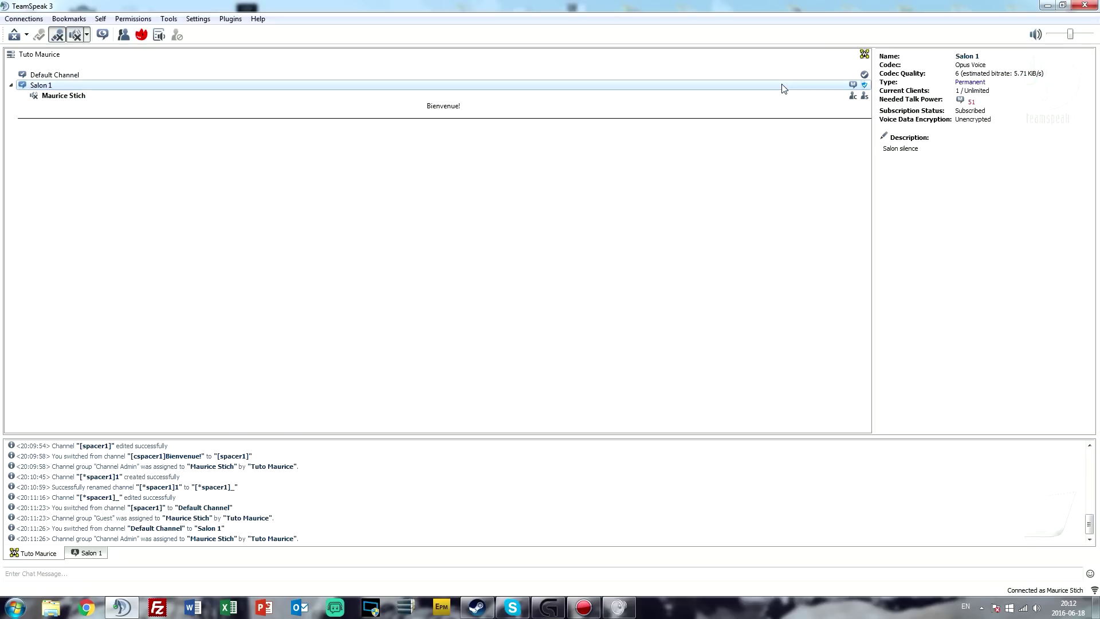
right_click(775, 96)
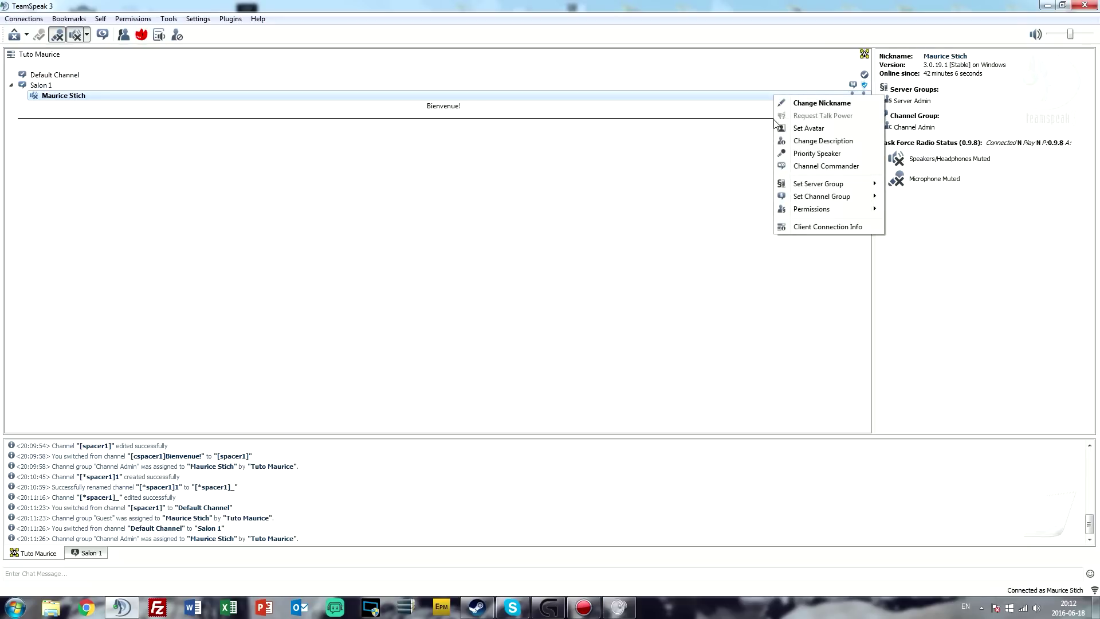
left_click(616, 140)
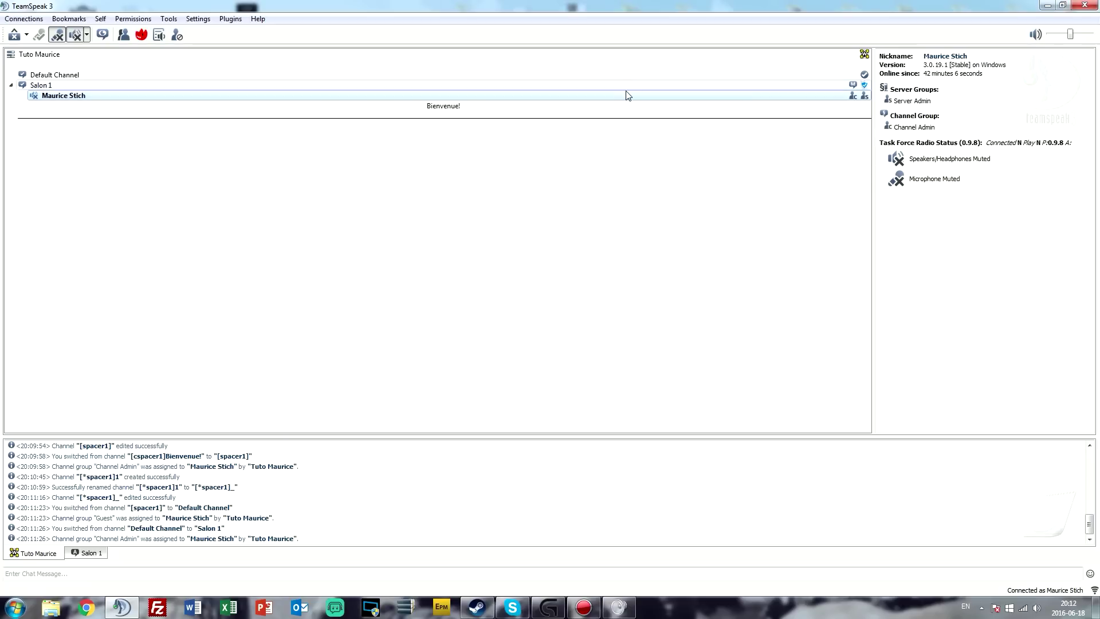
right_click(338, 93)
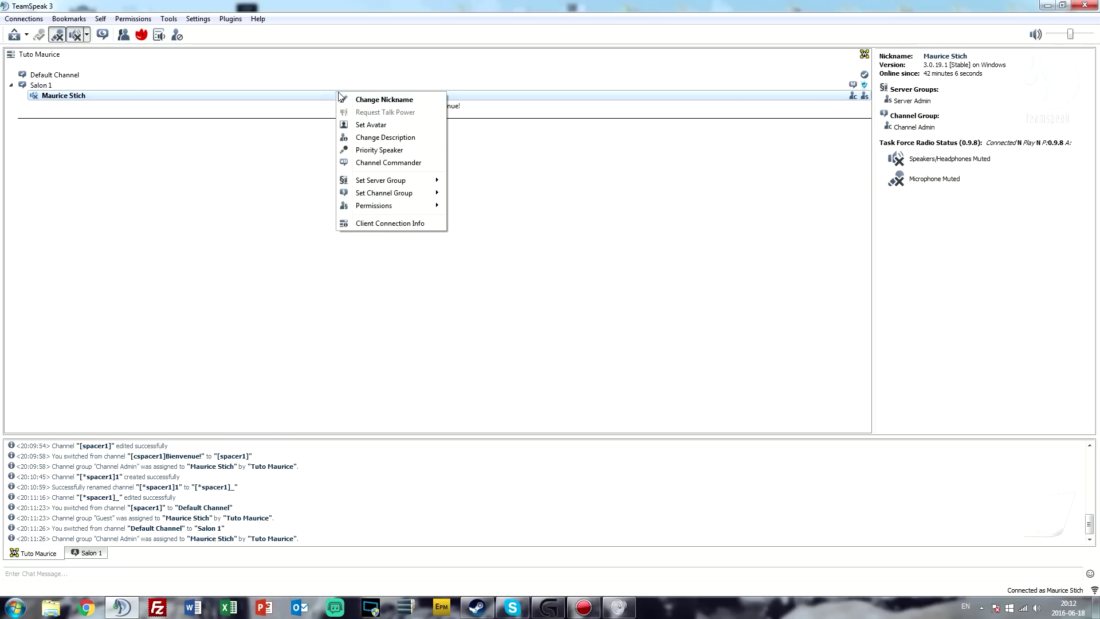
Step: Check the needed talk power in the settings of the "Salon 1" channel and close them unchanged
left_click(271, 88)
right_click(271, 86)
left_click(313, 127)
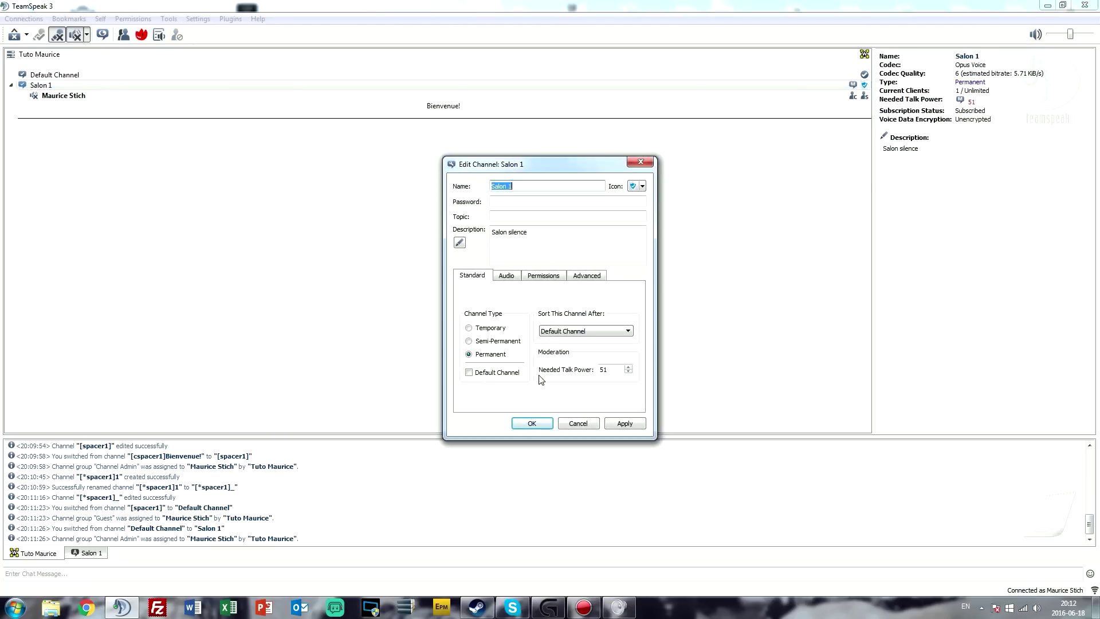
double_click(618, 369)
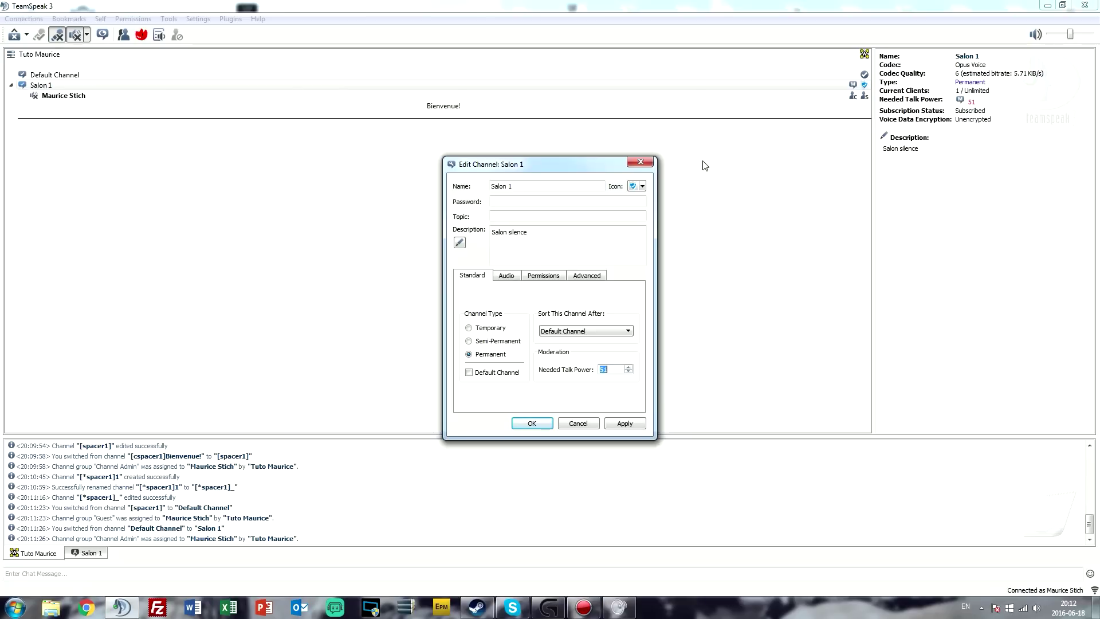
left_click(640, 162)
Step: Join the Default Channel and set its needed talk power to 100
double_click(692, 75)
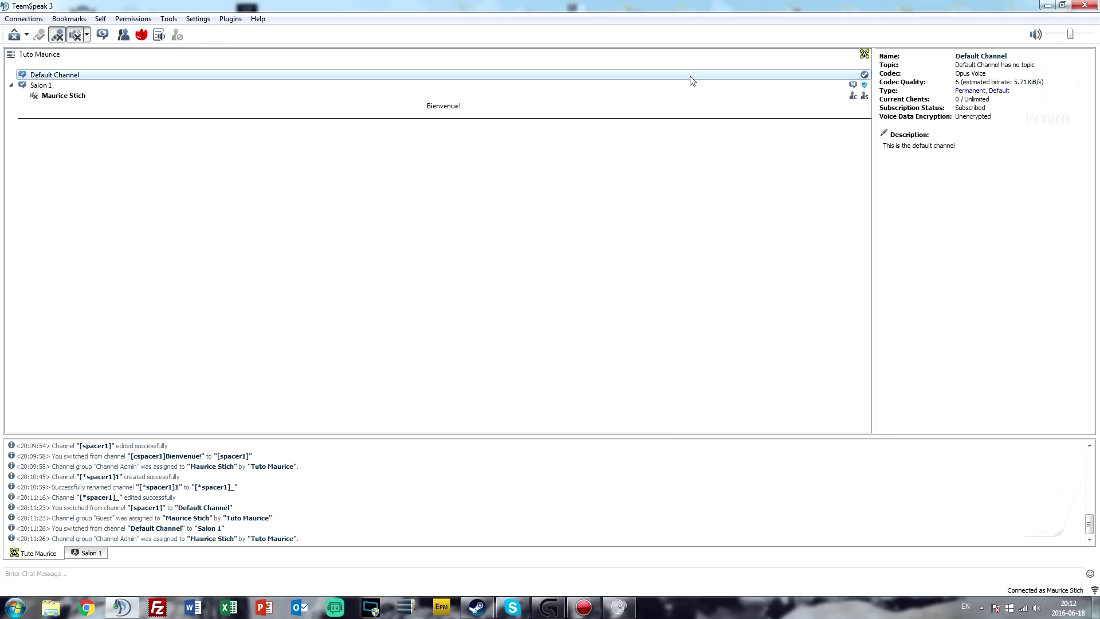
right_click(691, 76)
left_click(730, 119)
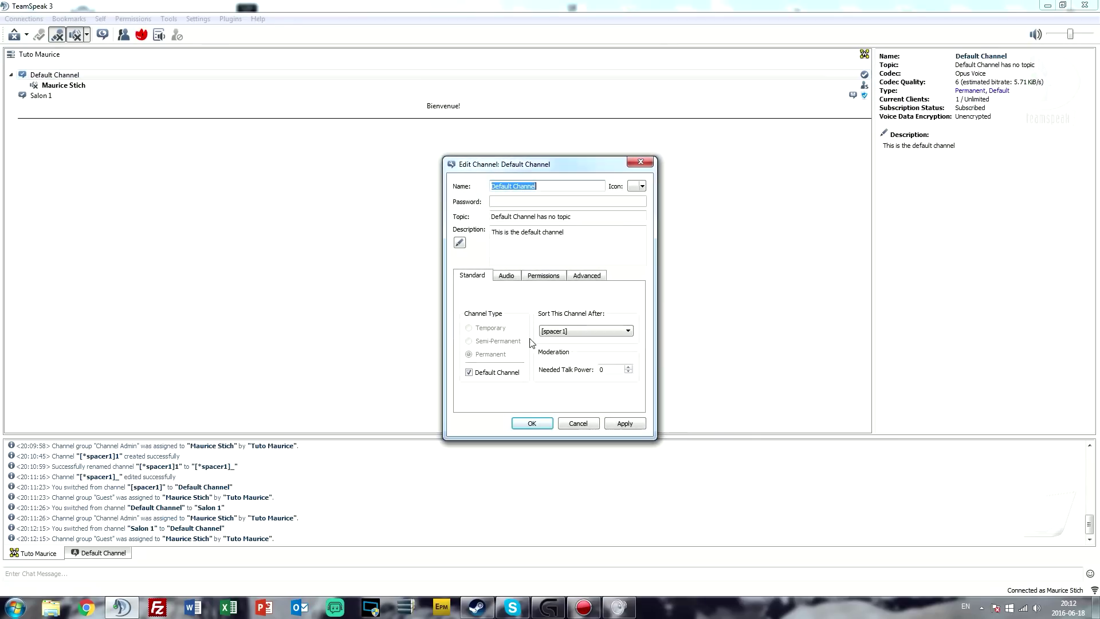
left_click(610, 368)
key("BackSpace")
type("100")
key("Return")
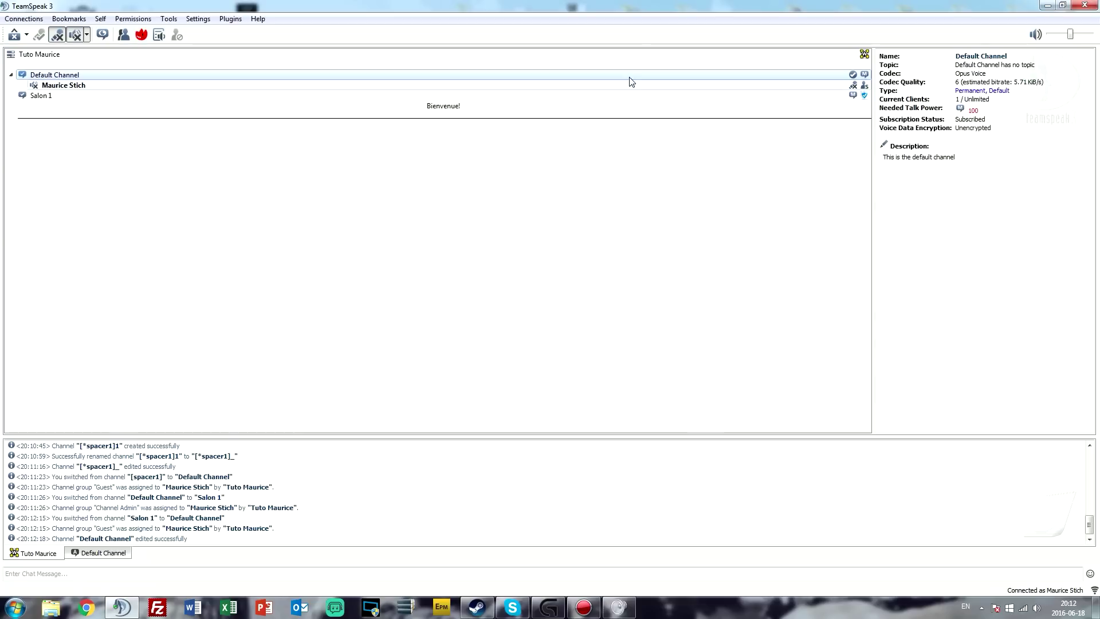
Step: Grant talk power to your own client in the Default Channel
left_click(513, 85)
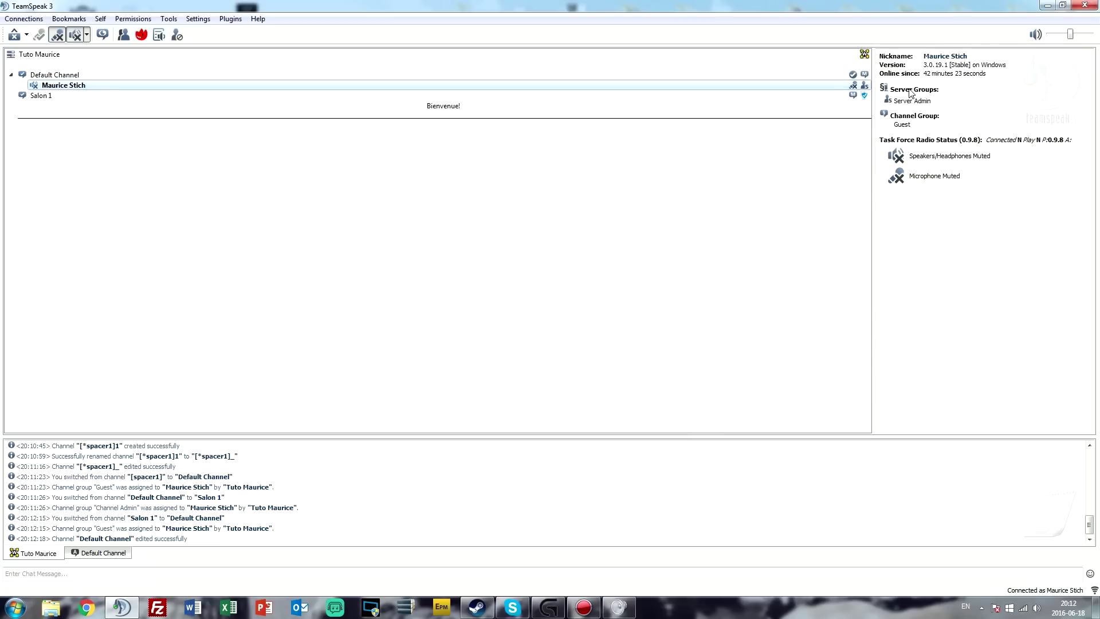
right_click(728, 87)
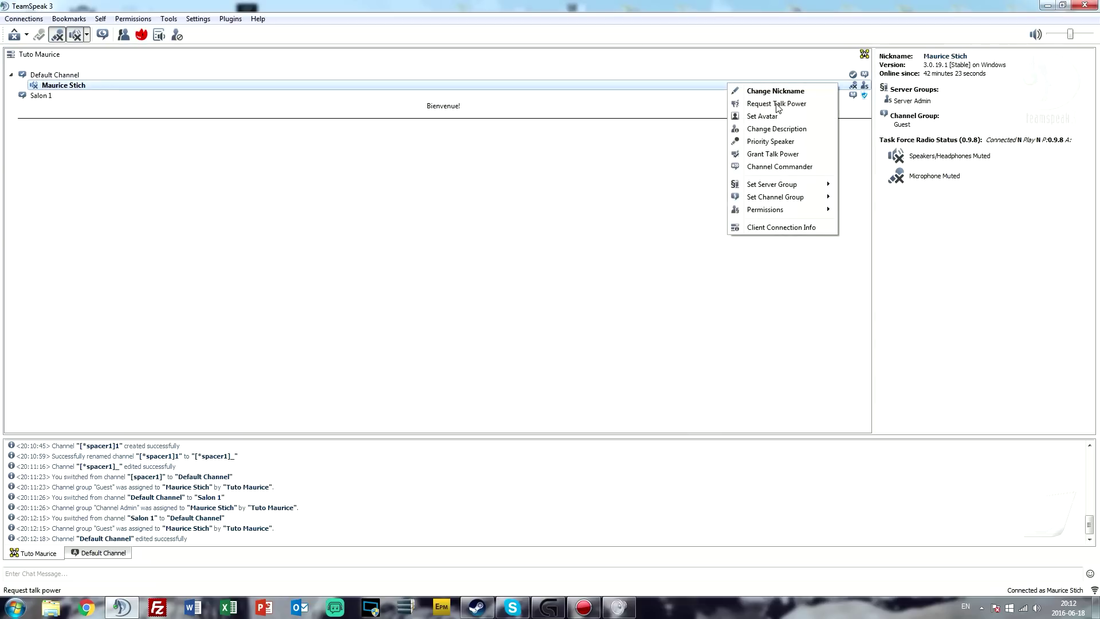
left_click(775, 159)
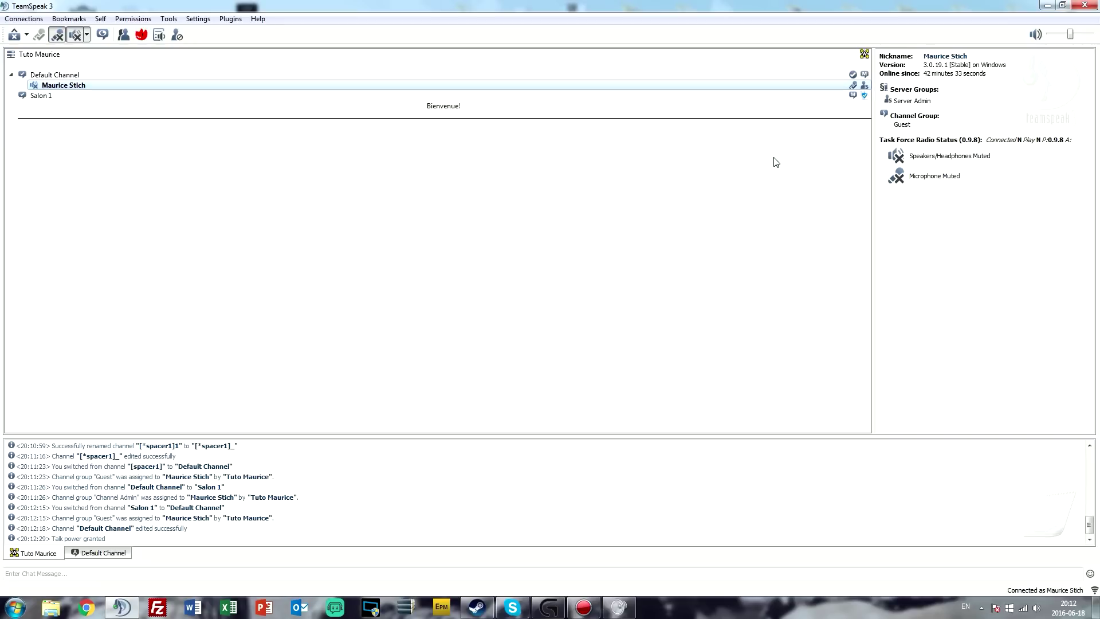
Step: Unmute the microphone and speakers to test speaking, and mute both again
left_click(60, 38)
left_click(59, 39)
left_click(74, 38)
left_click(60, 39)
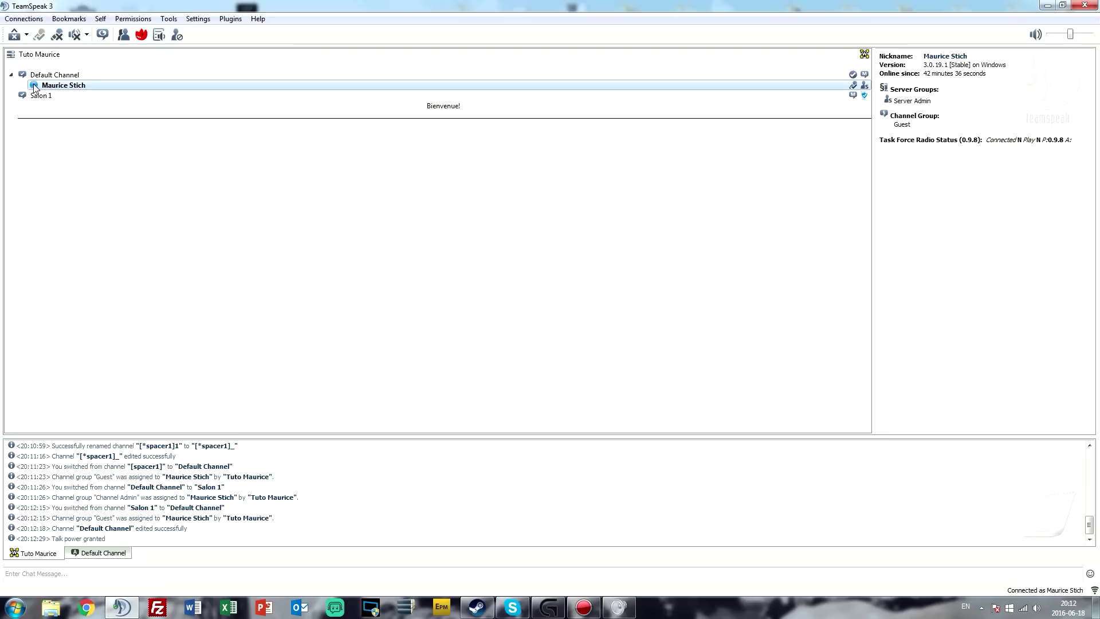
left_click(59, 38)
left_click(68, 37)
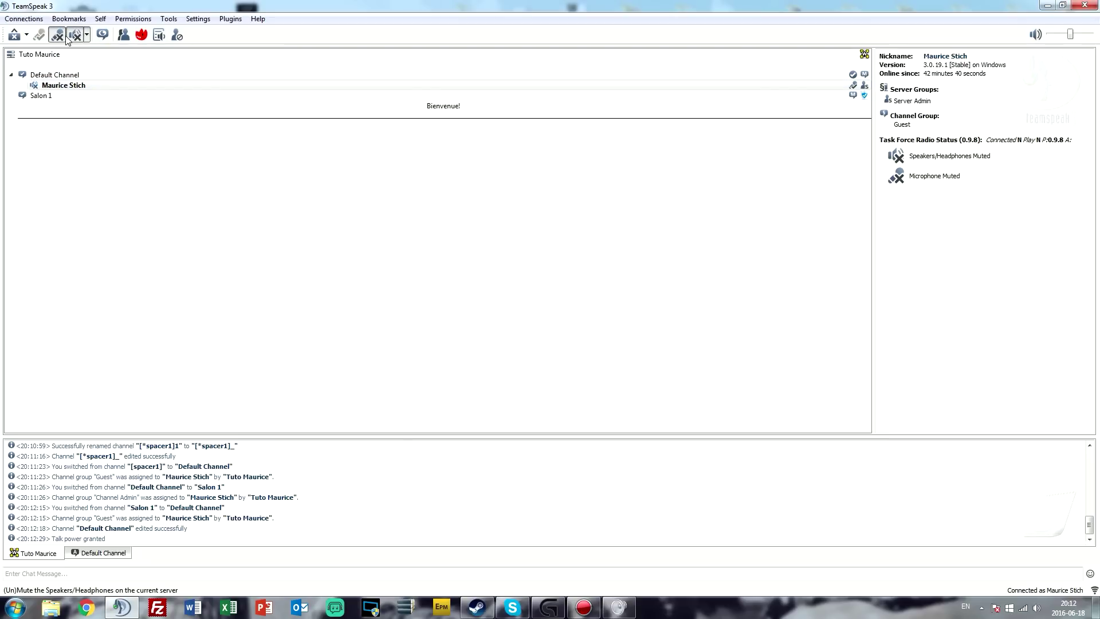
Step: Review the Default Channel's standard settings, close them unchanged, and view your own client's details
left_click(95, 75)
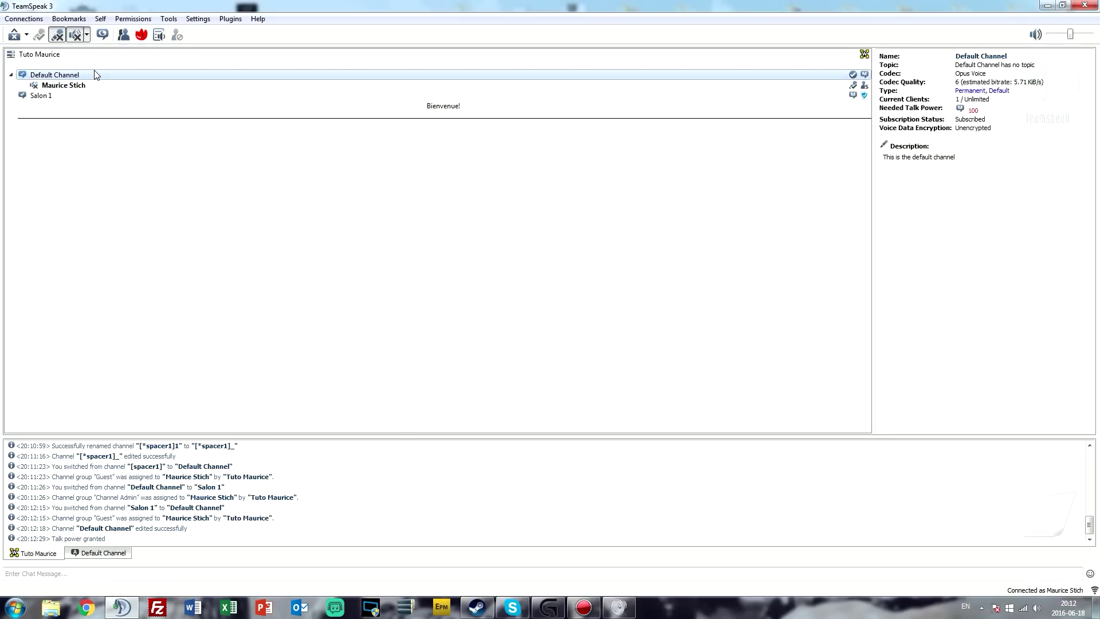
right_click(97, 75)
left_click(124, 114)
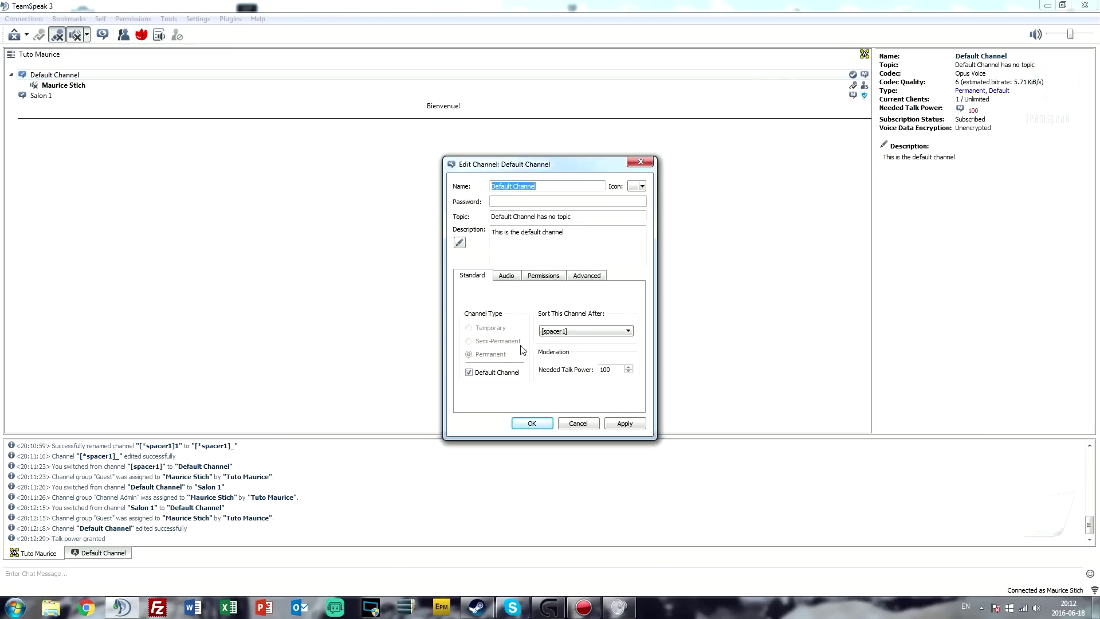
left_click(489, 373)
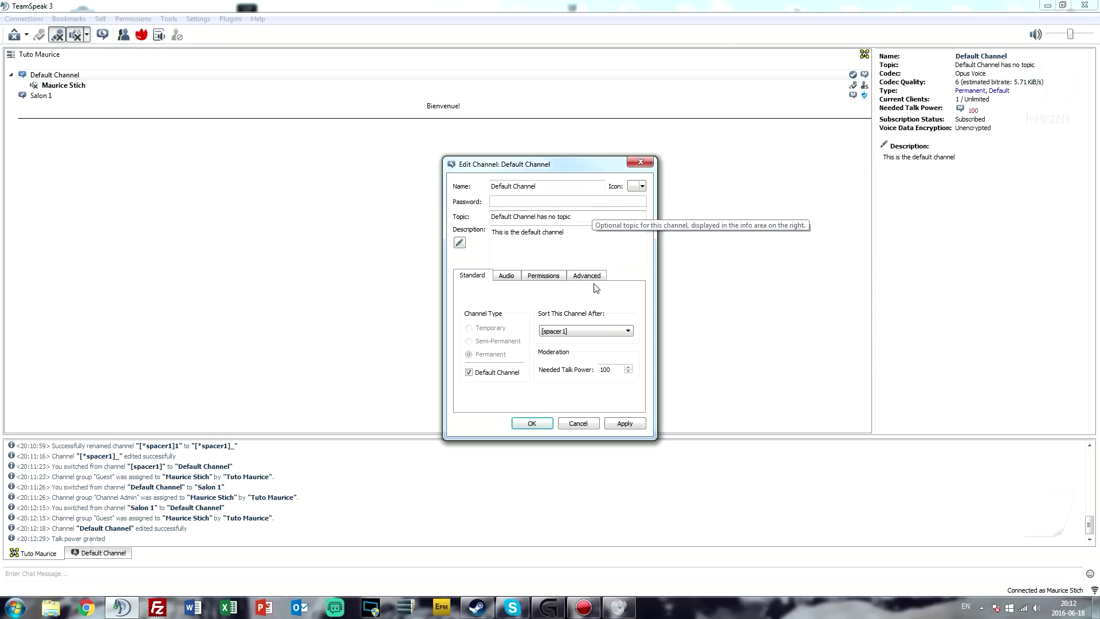
left_click(643, 159)
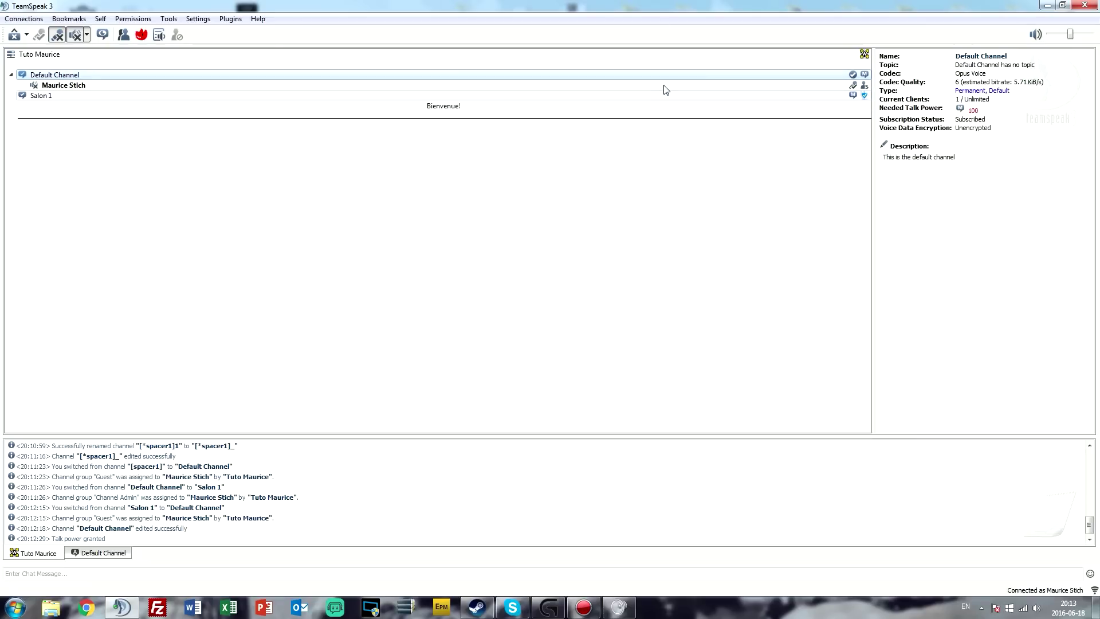
left_click(724, 88)
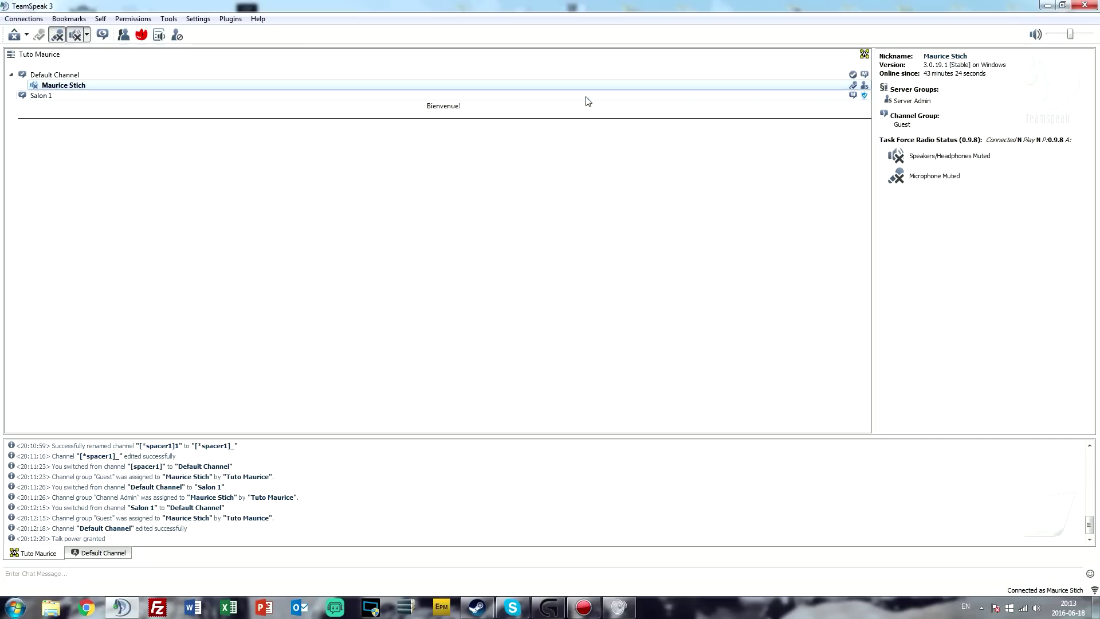
Step: Review the Default Channel's advanced, permission and audio settings, and rename the channel as [cspacer2]Default Channel
left_click(337, 75)
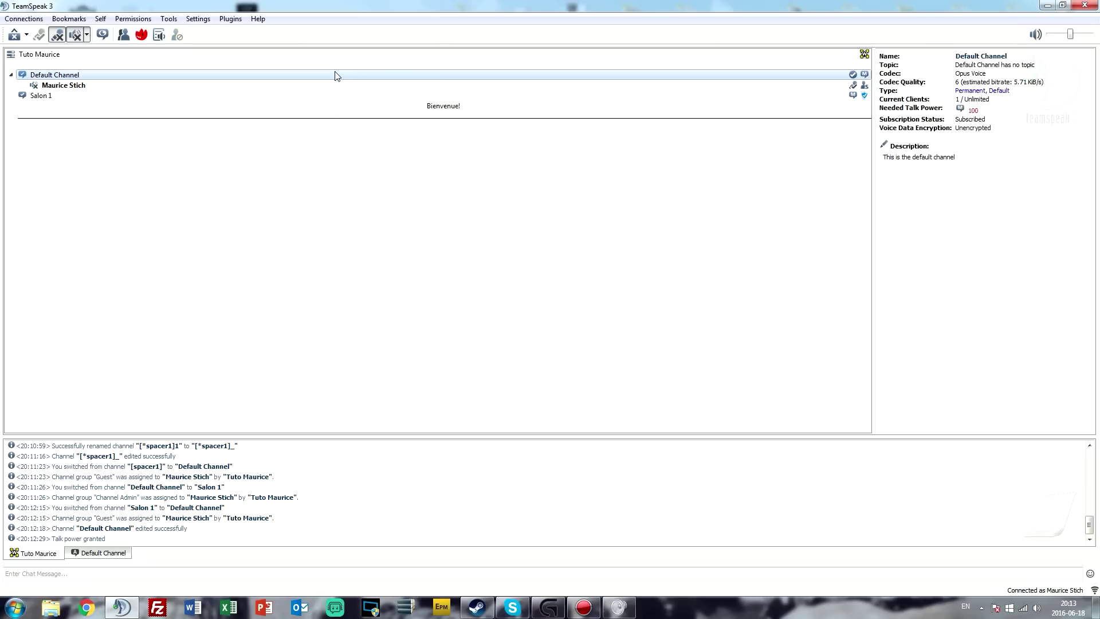
right_click(337, 75)
left_click(379, 113)
left_click(586, 278)
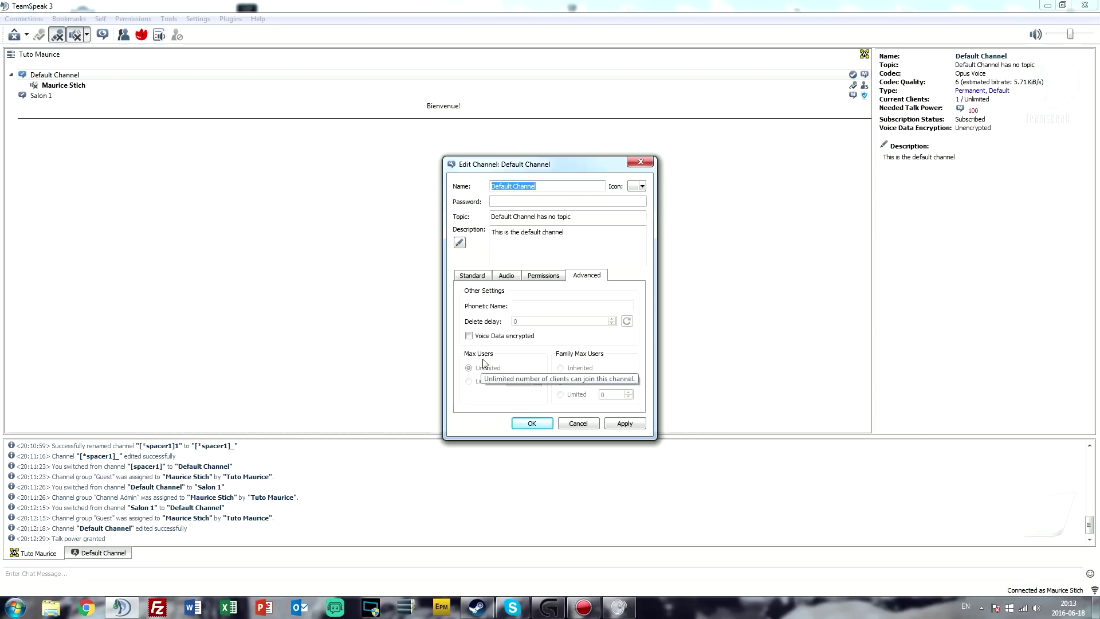
left_click(543, 275)
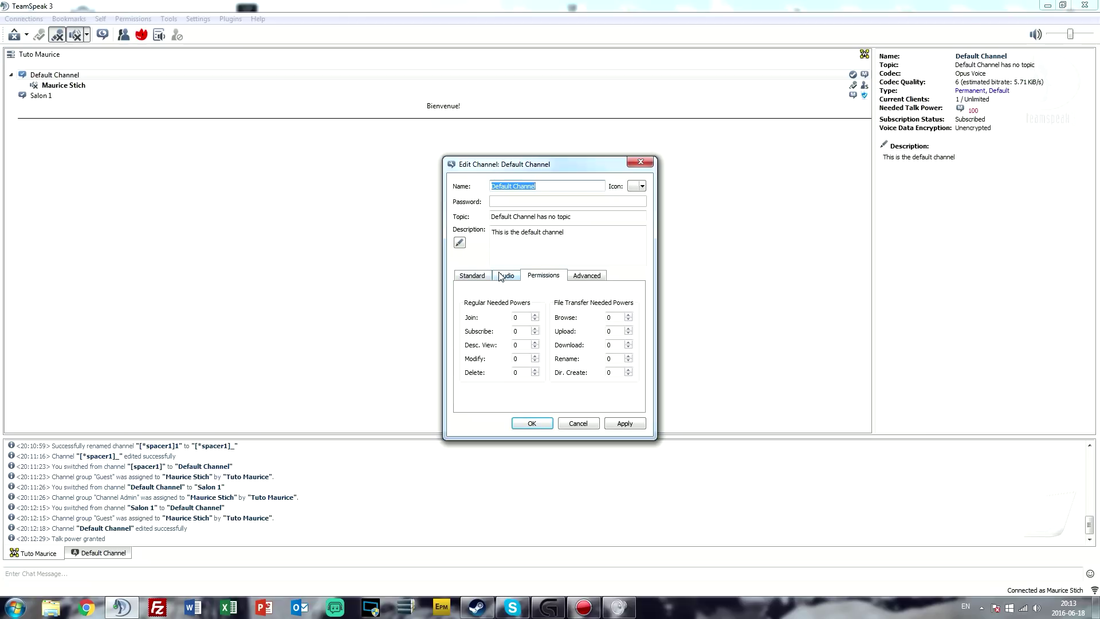
left_click(500, 277)
left_click(474, 277)
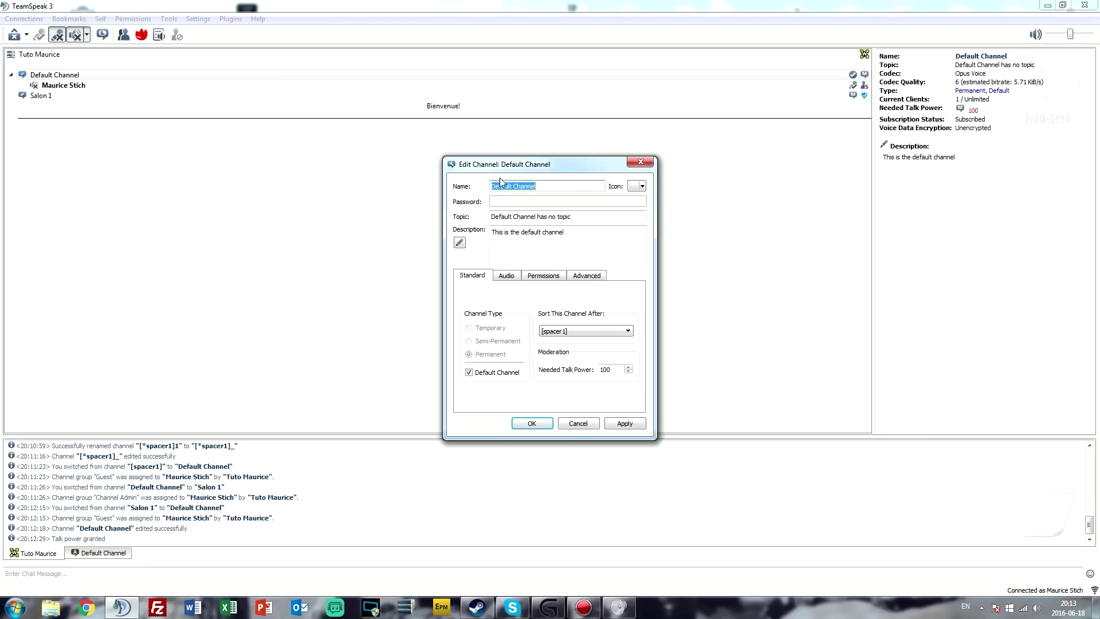
left_click(534, 186)
key("Home")
type("[c")
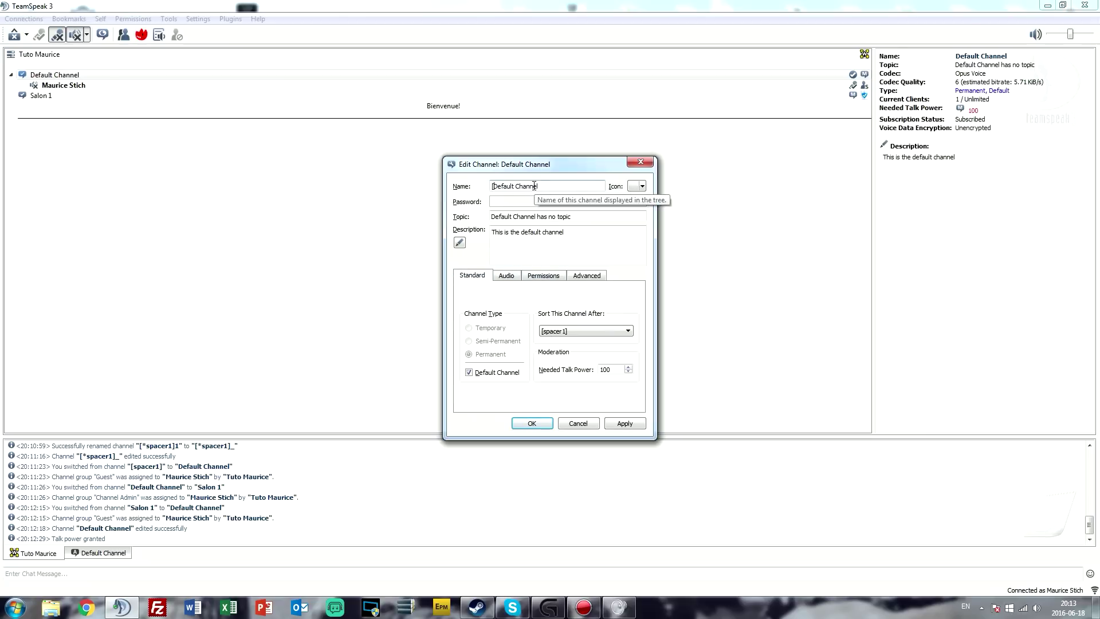
type("spacer2]")
key("Return")
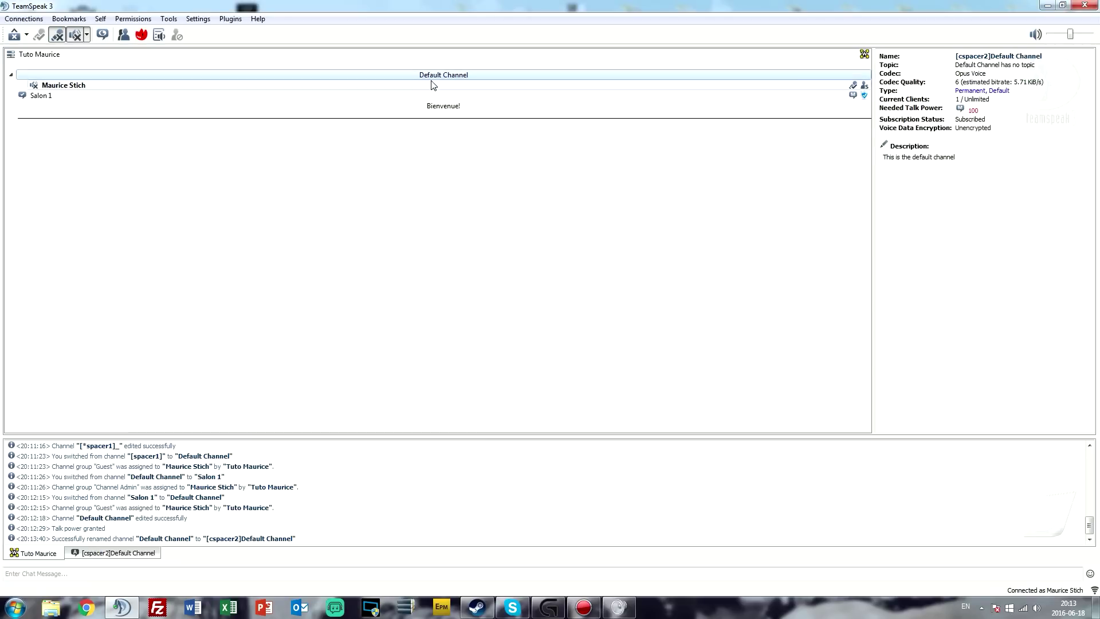
Step: Join the [cspacer1]Bienvenue! channel and view the channel groups that can be assigned to your own client
left_click(464, 75)
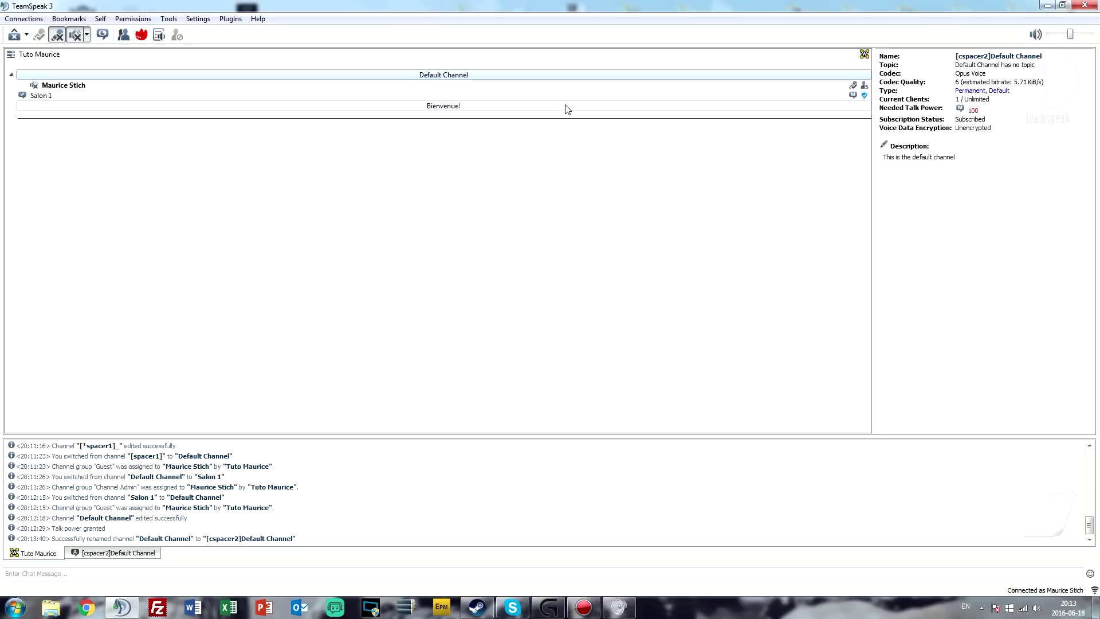
double_click(567, 109)
right_click(403, 108)
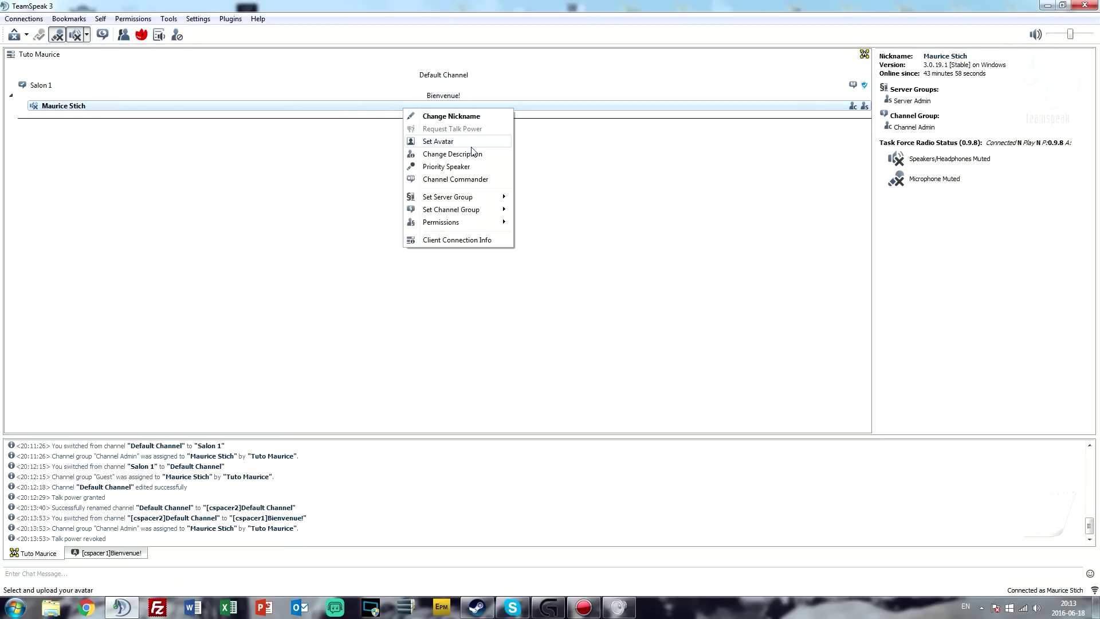
mouse_move(469, 214)
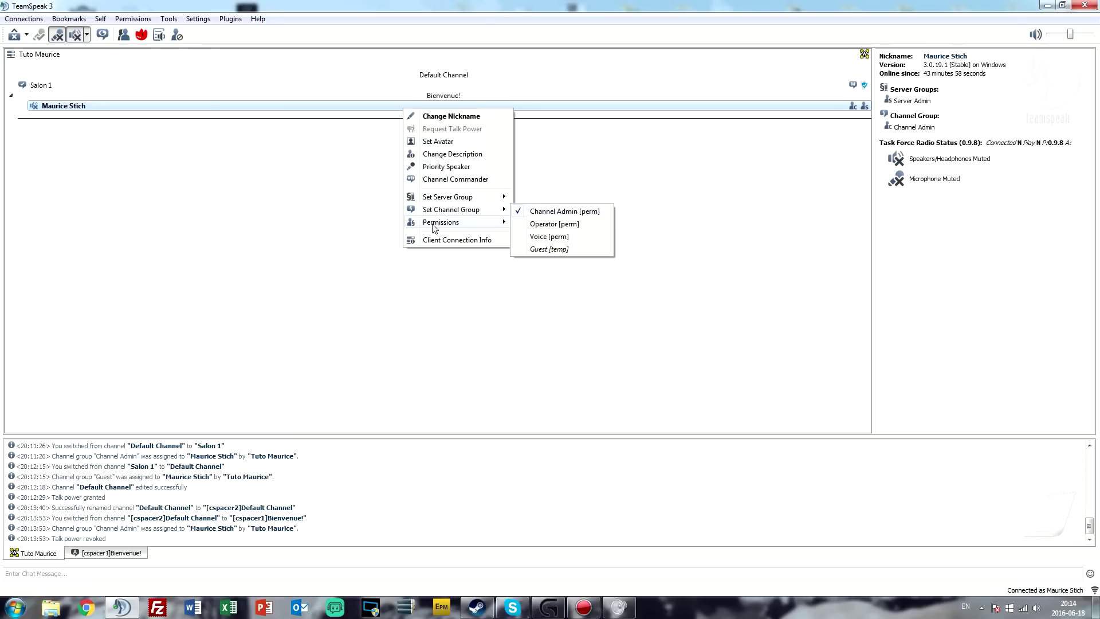
left_click(412, 264)
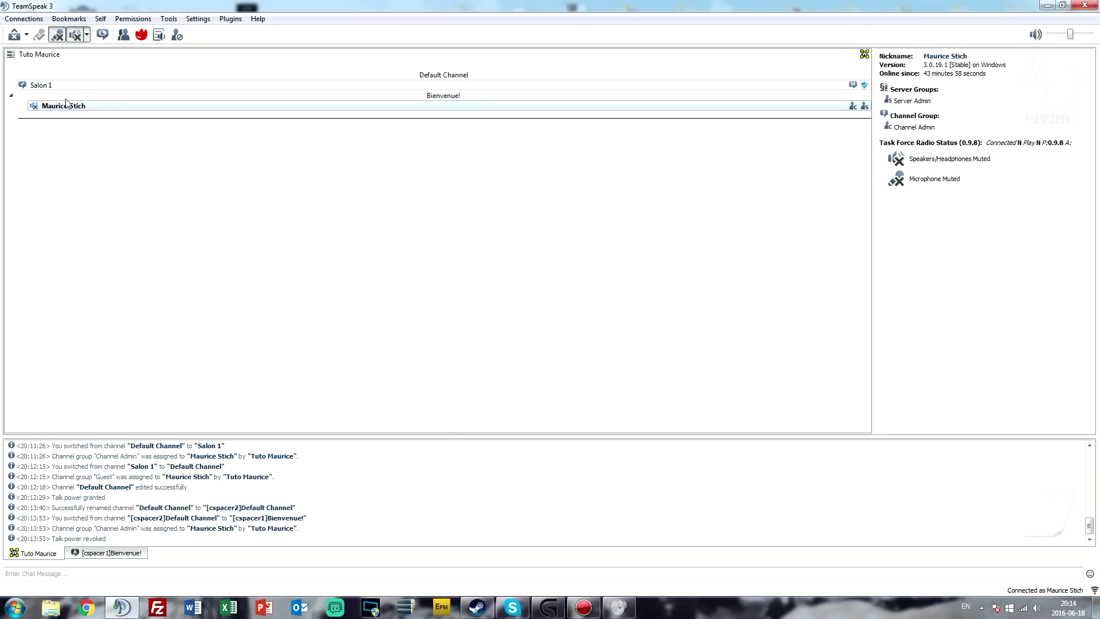
Step: Make the [cspacer1]Bienvenue! channel the server's default channel
right_click(128, 97)
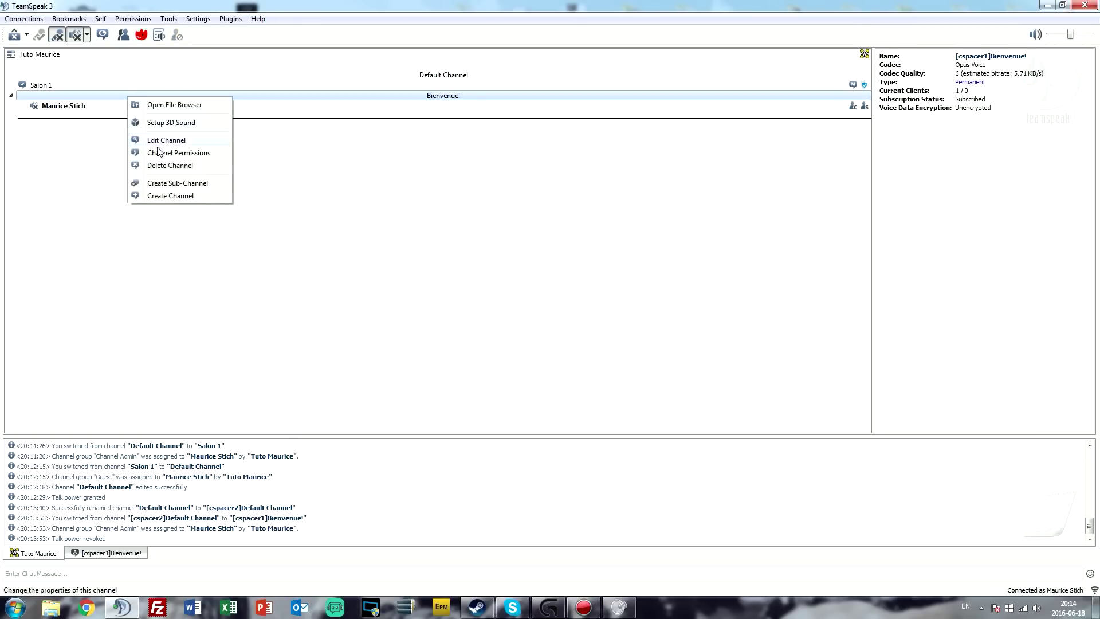
left_click(172, 143)
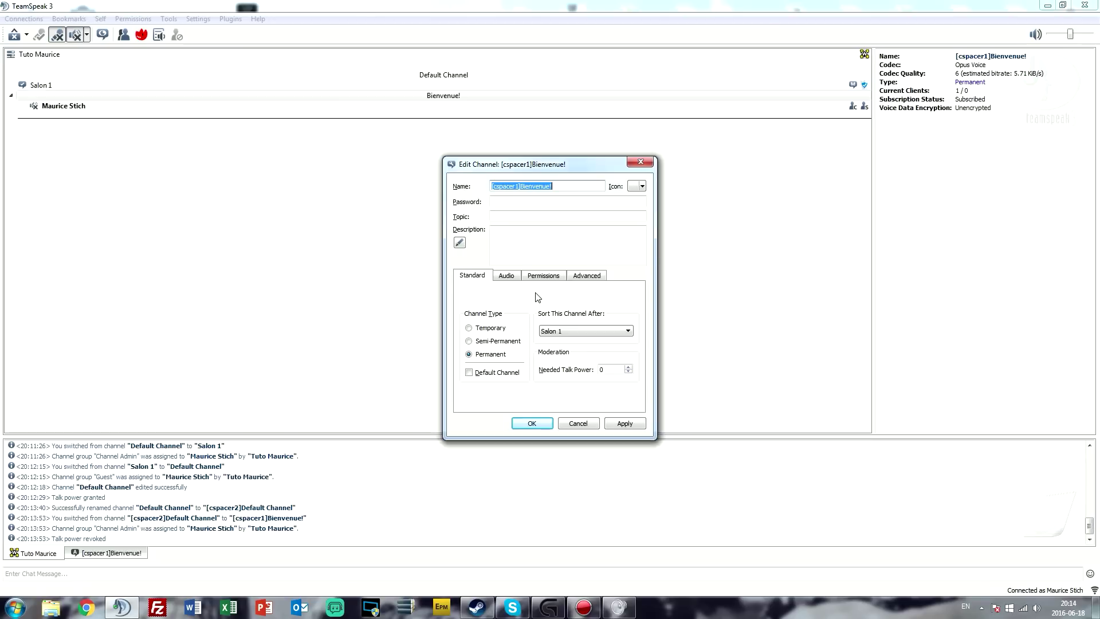
left_click(490, 373)
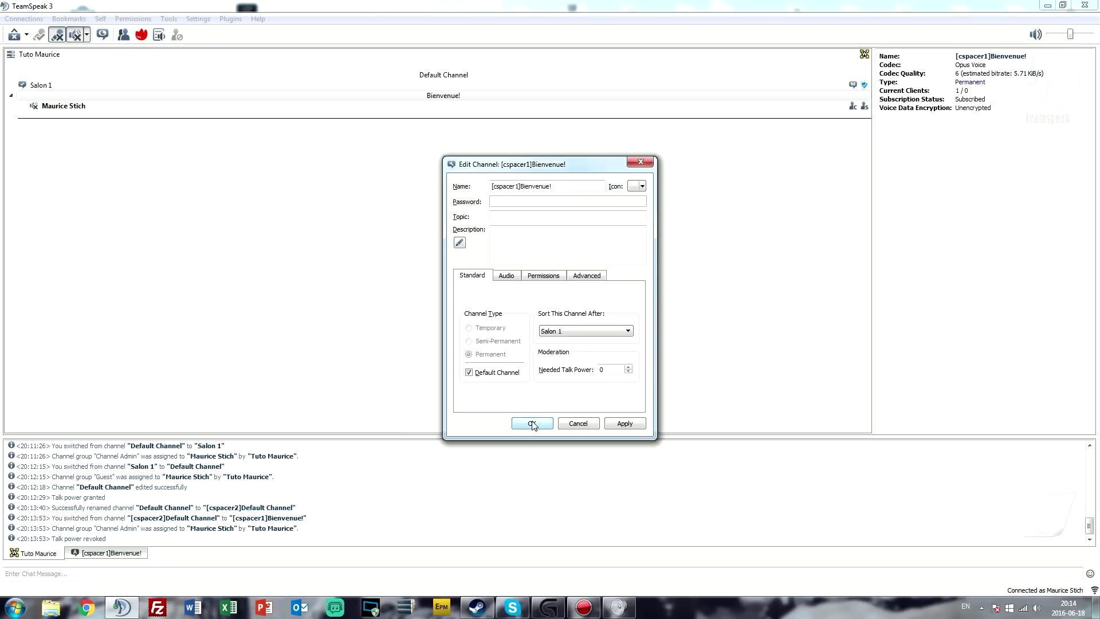
left_click(532, 423)
Step: Make [cspacer2]Default Channel the server's default channel again
right_click(448, 78)
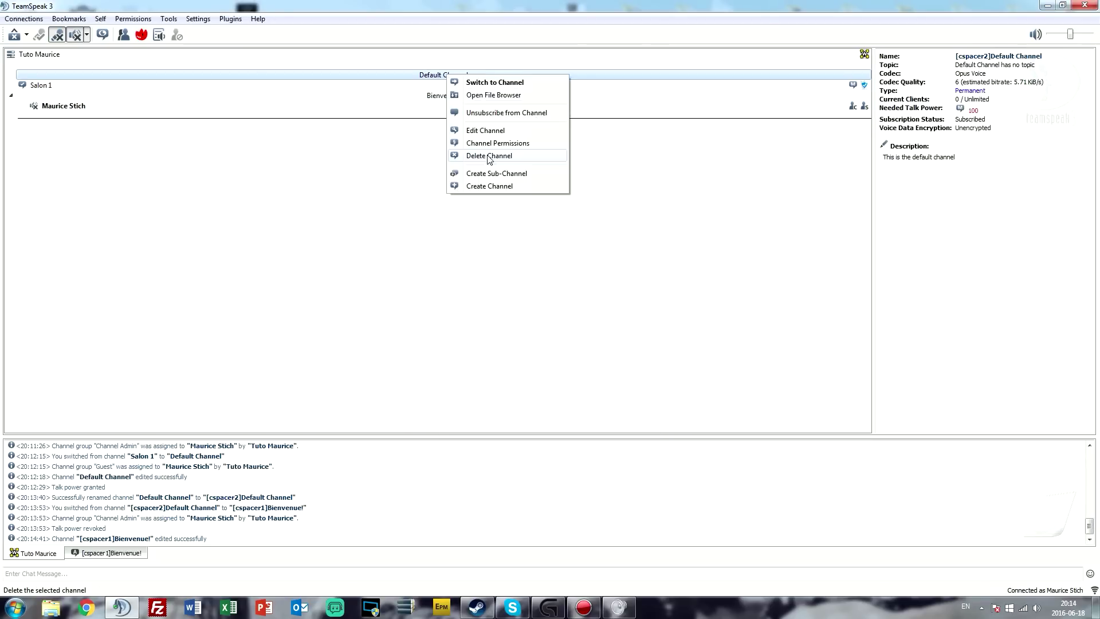
left_click(488, 129)
left_click(516, 374)
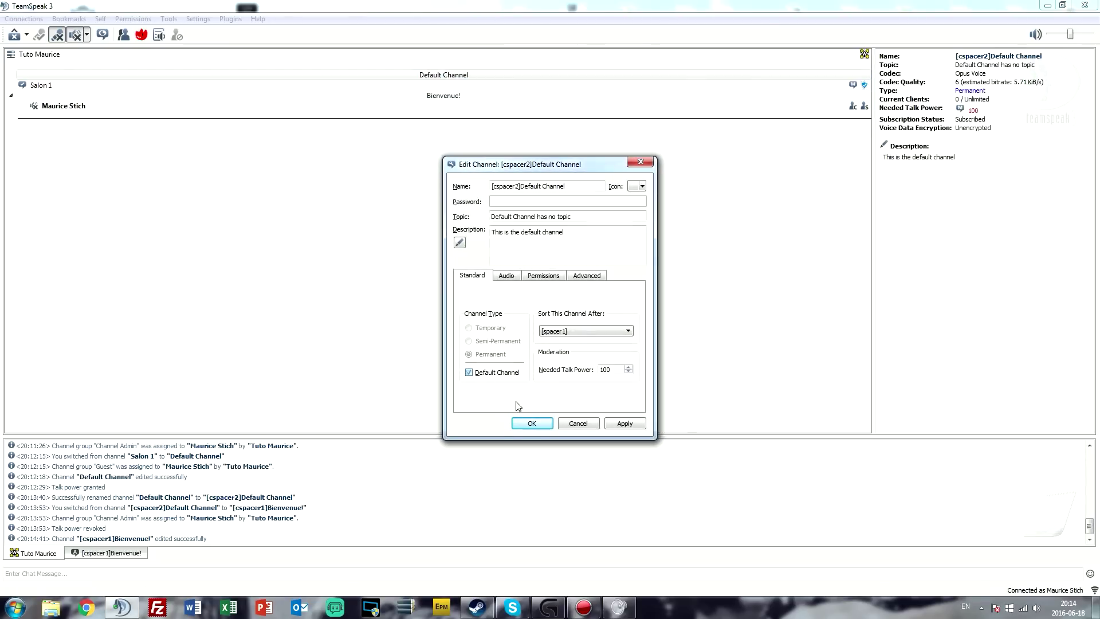
left_click(533, 422)
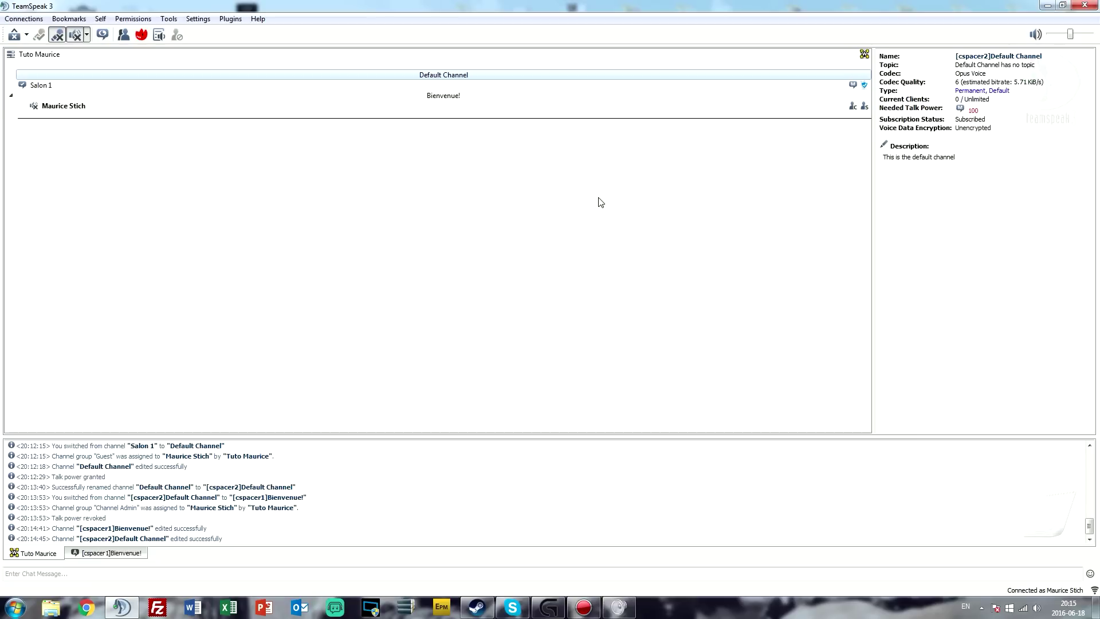
left_click(616, 106)
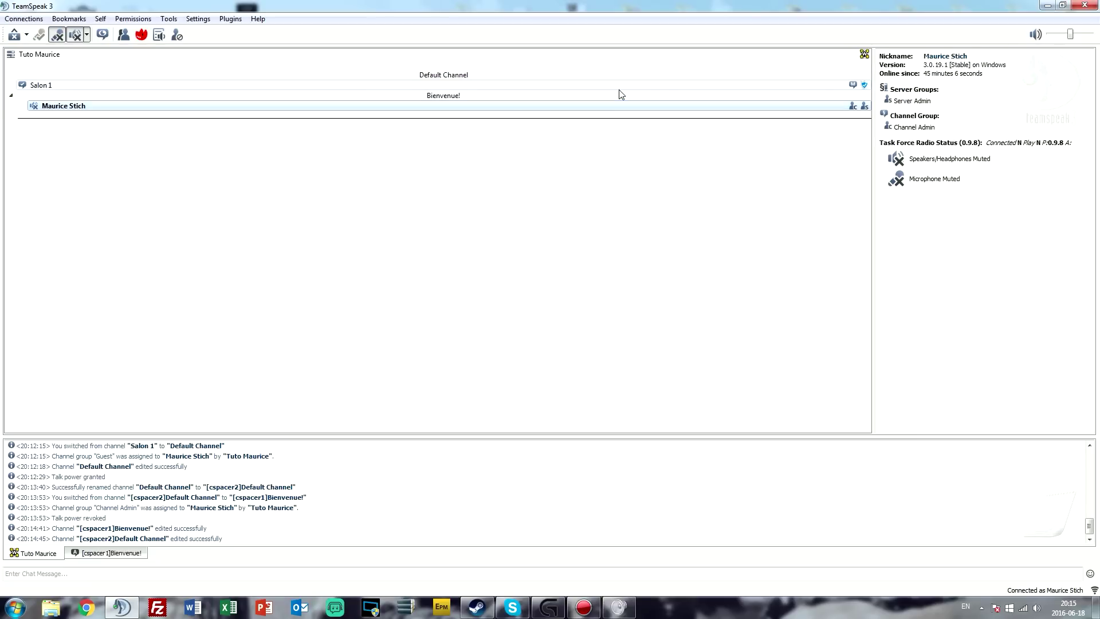
left_click(617, 97)
left_click(607, 106)
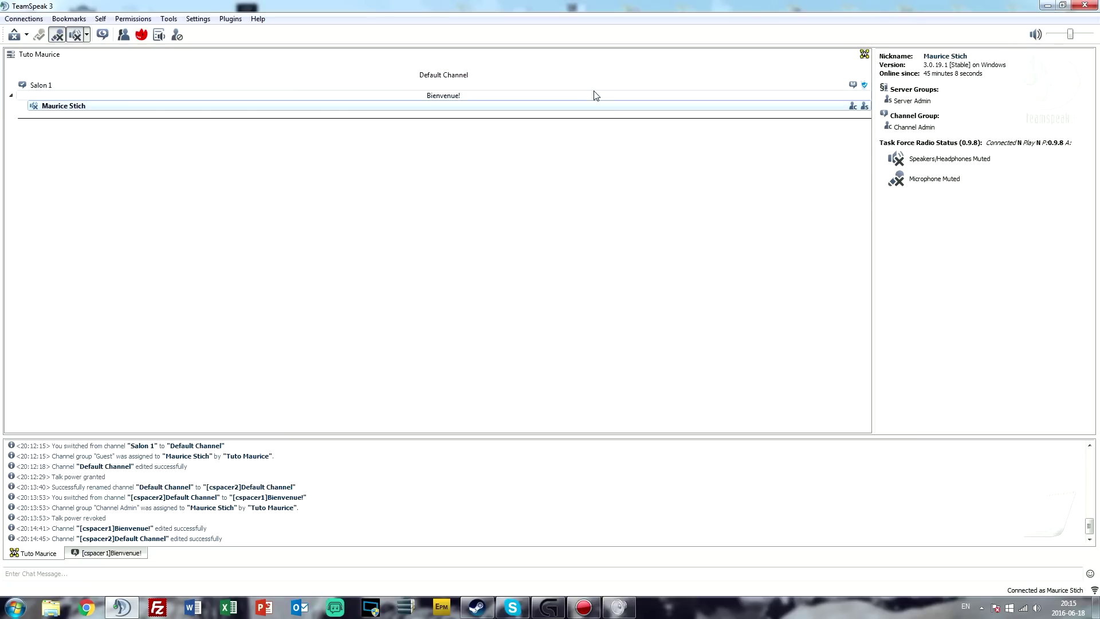
left_click(595, 95)
Step: Limit the maximum users of the Salon 1 channel to 0 in its advanced settings
left_click(548, 86)
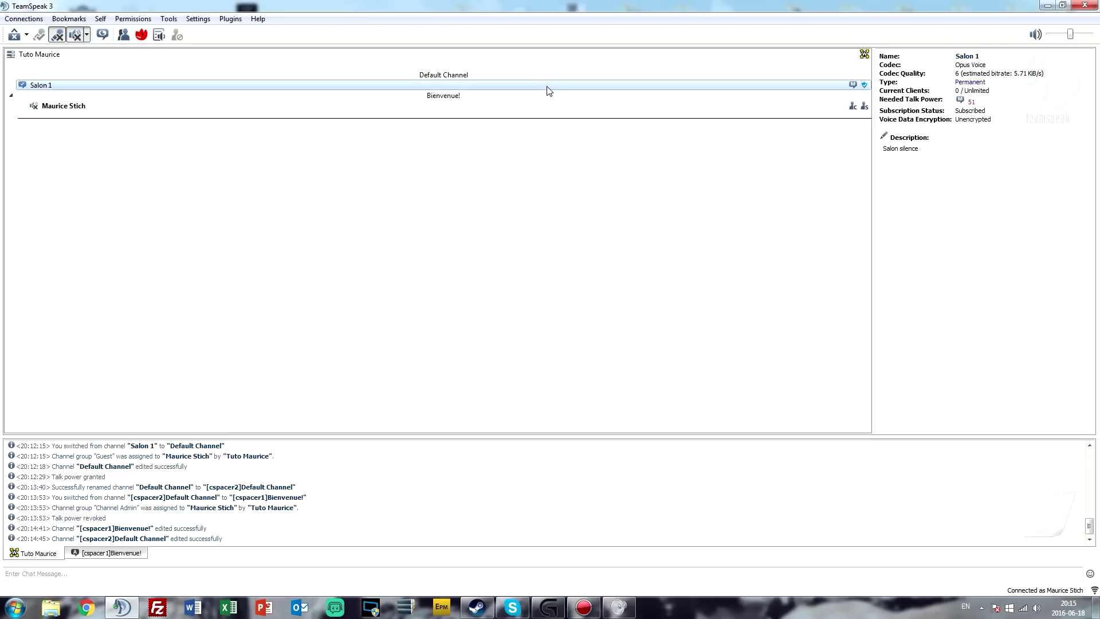
right_click(548, 91)
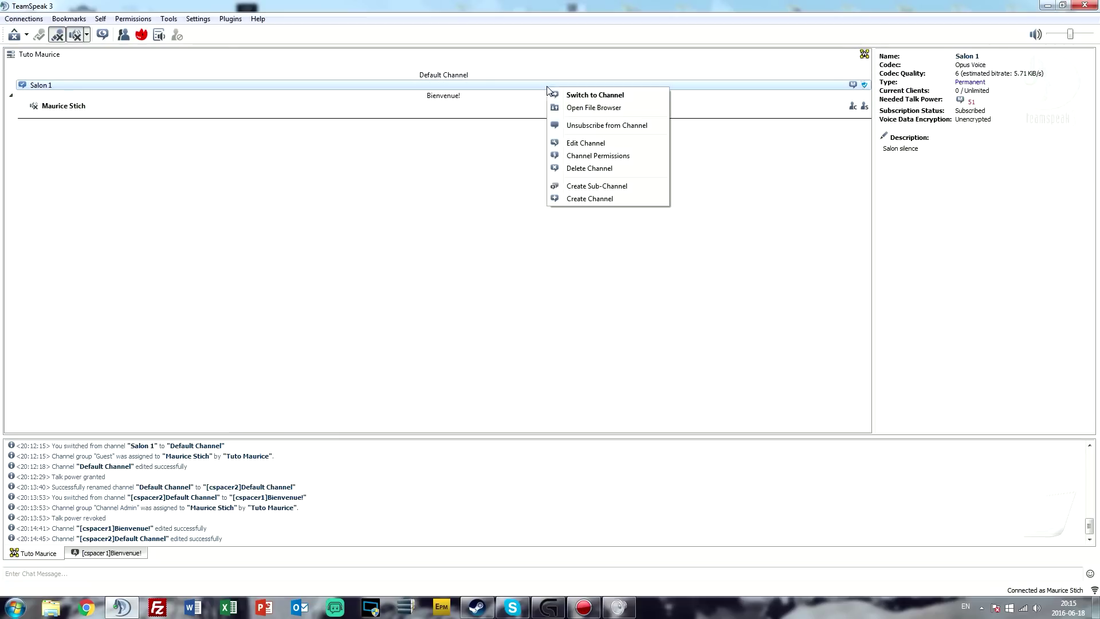
left_click(585, 143)
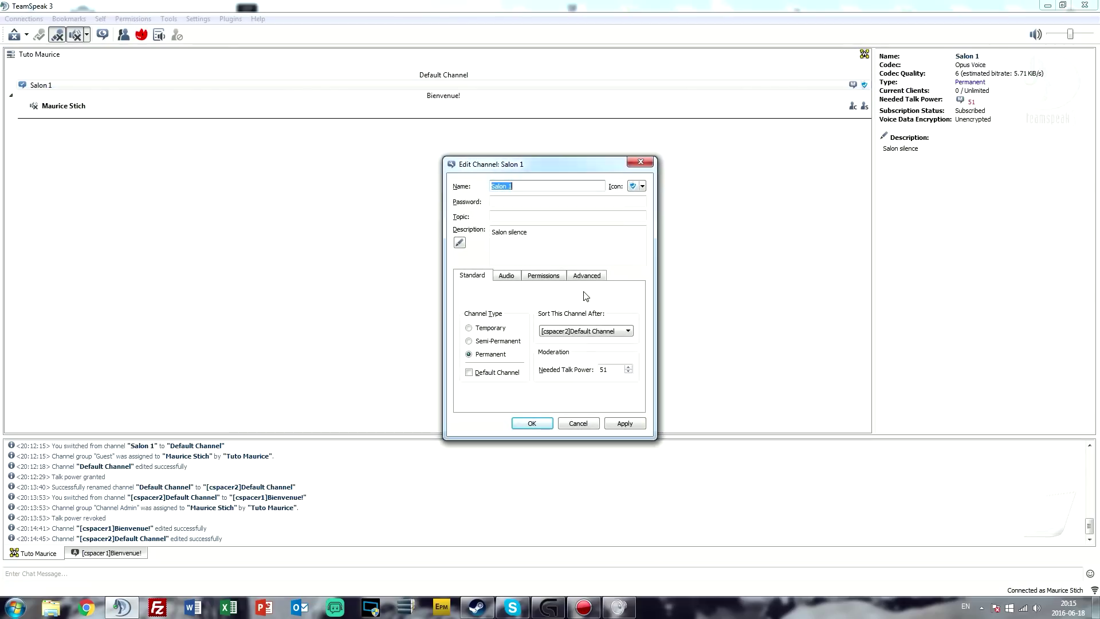
left_click(558, 278)
left_click(591, 281)
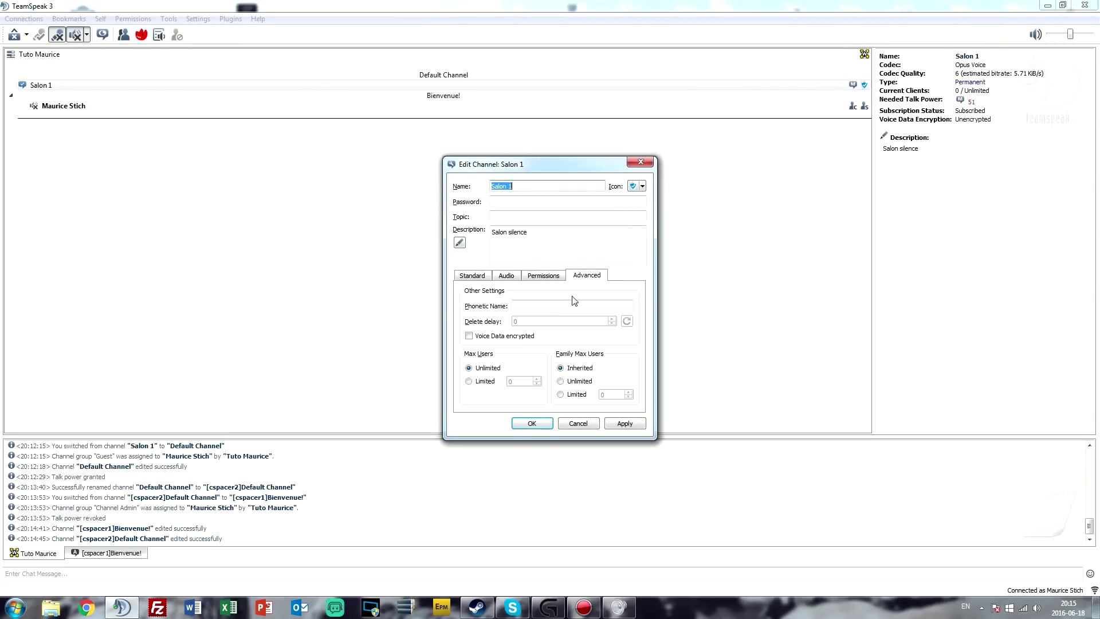
left_click(484, 381)
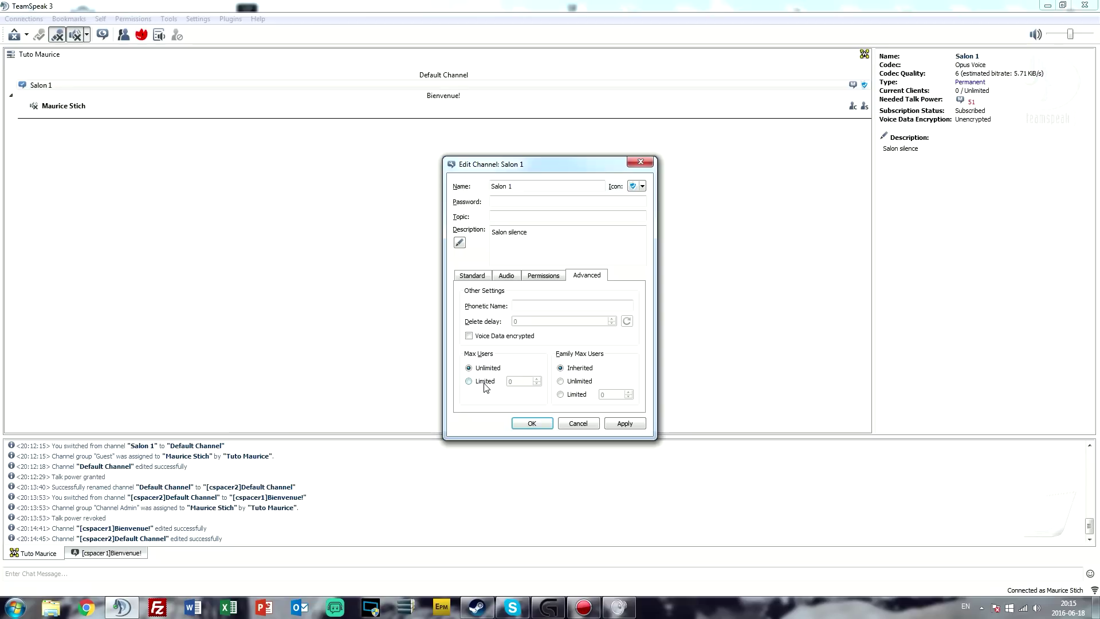
left_click(542, 425)
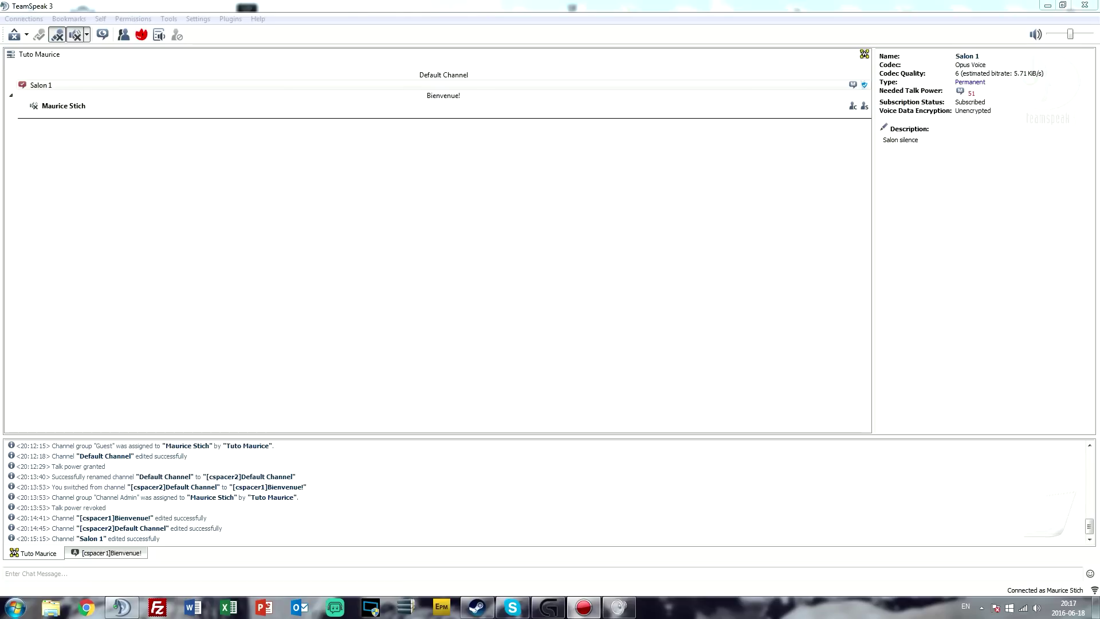
Step: Open the server group permissions in a maximized window and clear the "max" permission filter
left_click(480, 109)
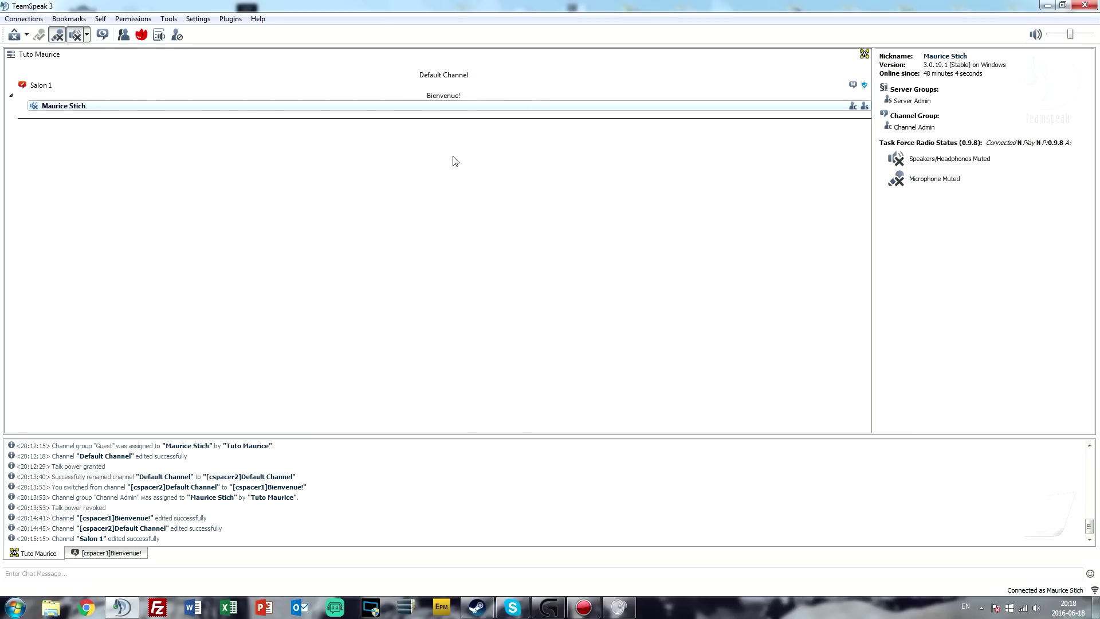
left_click(133, 19)
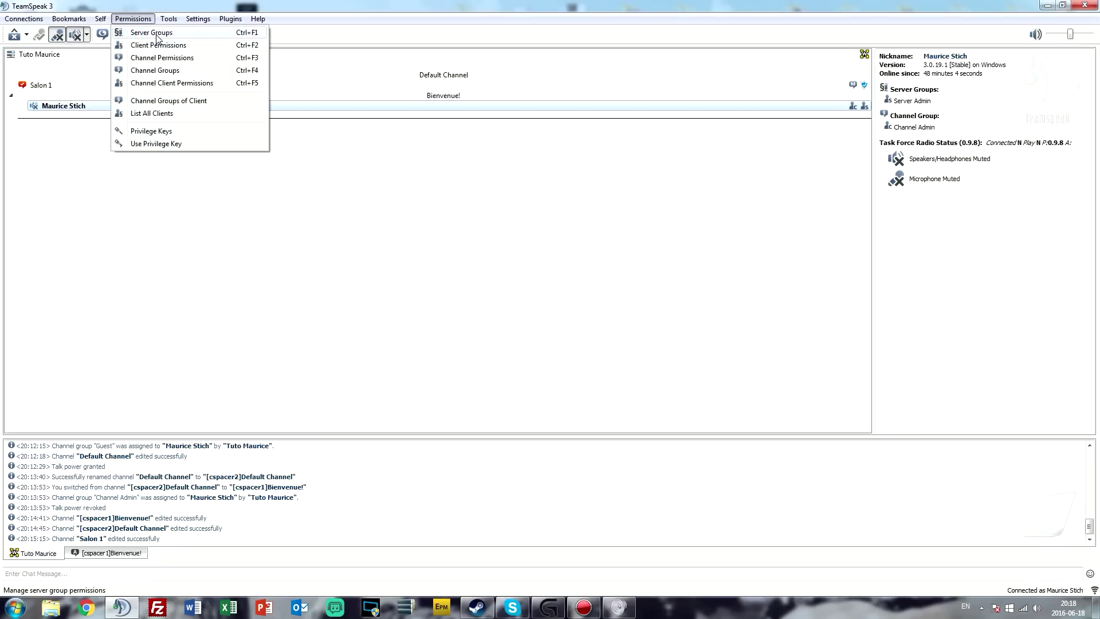
left_click(143, 34)
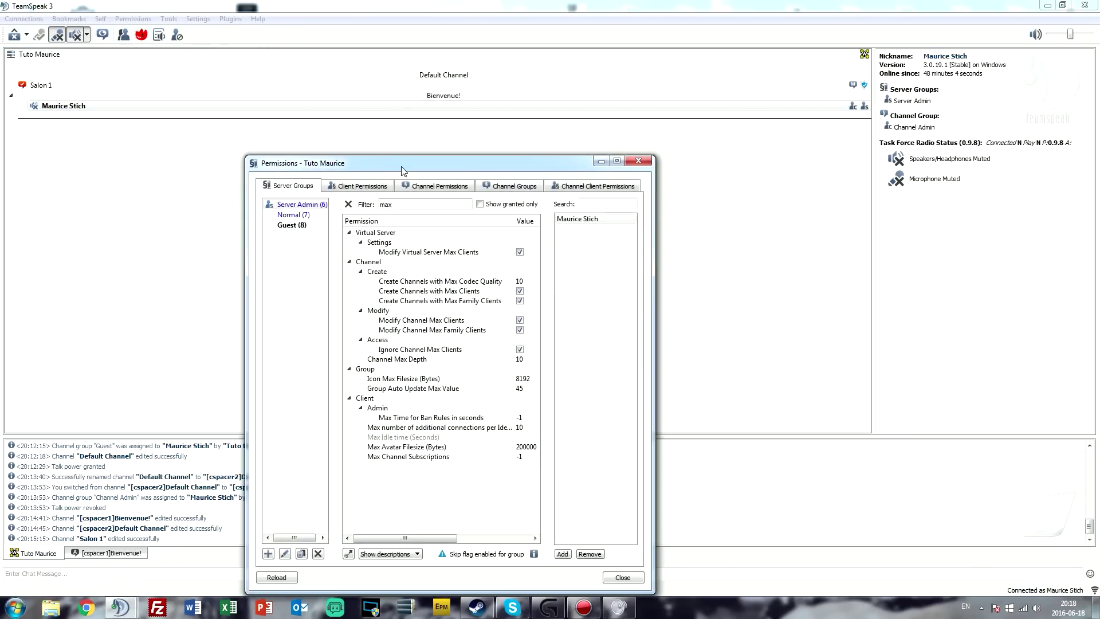
left_click_drag(404, 163, 430, 4)
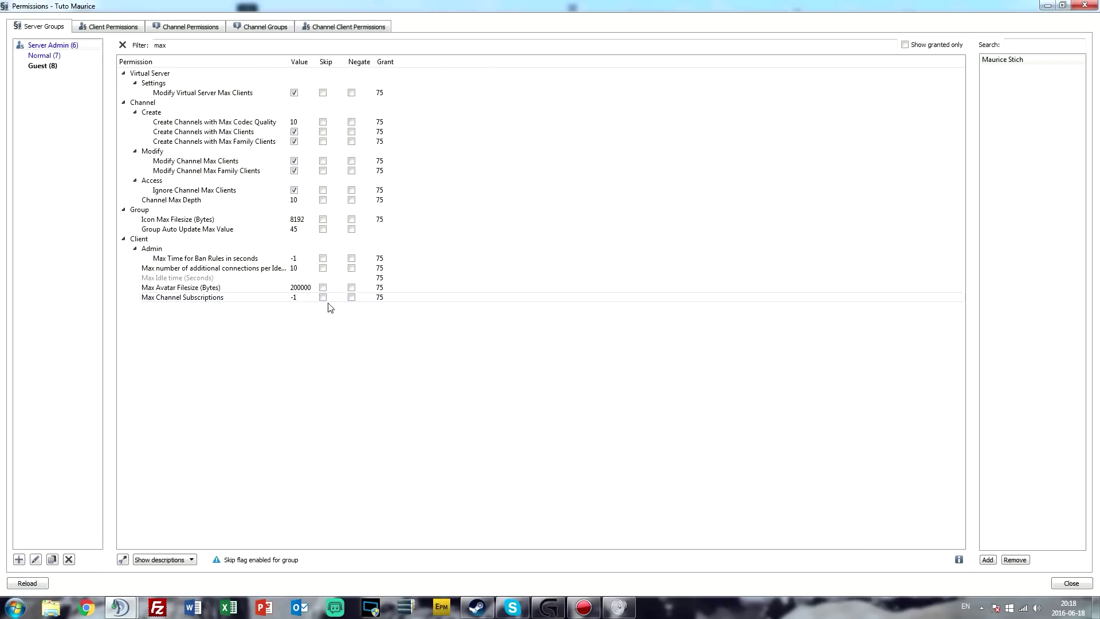
left_click_drag(167, 47, 143, 47)
key("BackSpace")
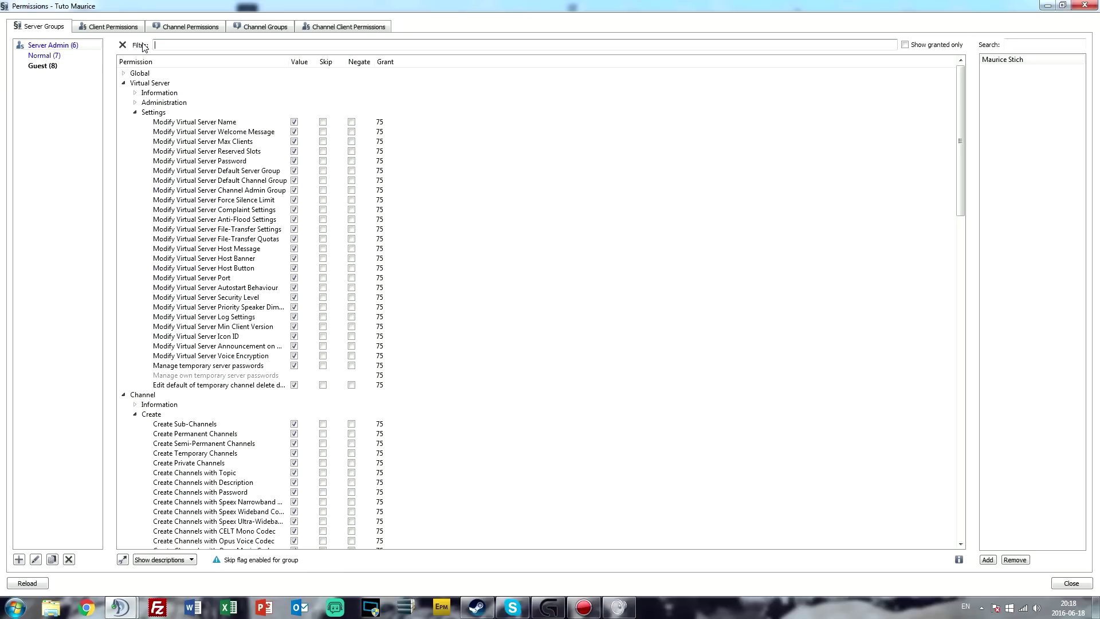
left_click(133, 88)
Step: Look over the Guest group's permissions and the channel and client permissions, and return to the server groups
left_click(51, 66)
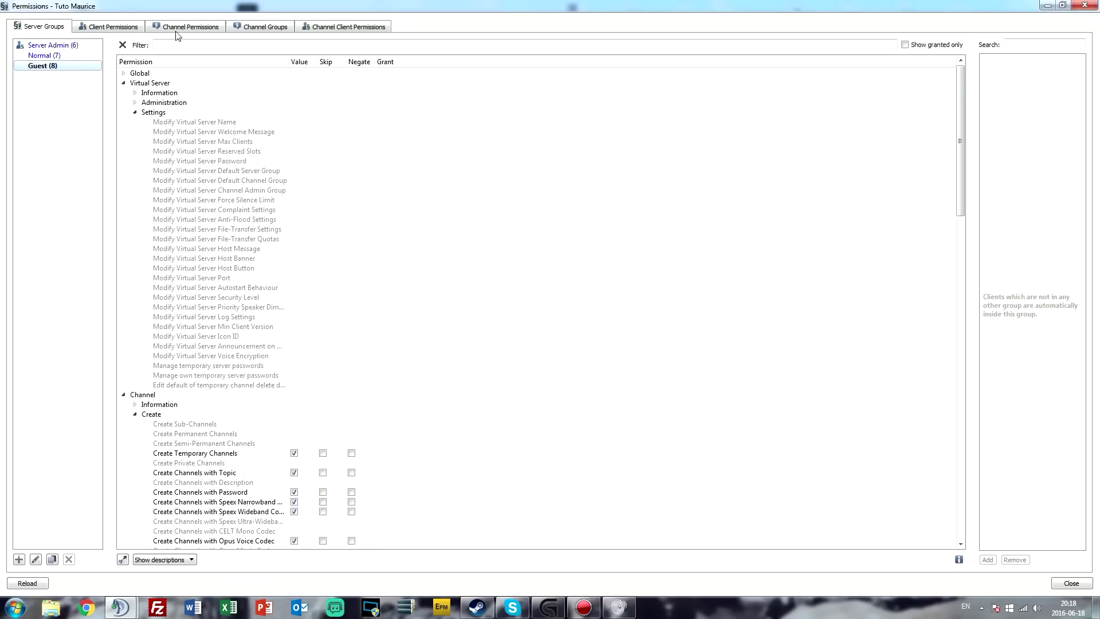
left_click(181, 33)
left_click(52, 52)
left_click(108, 28)
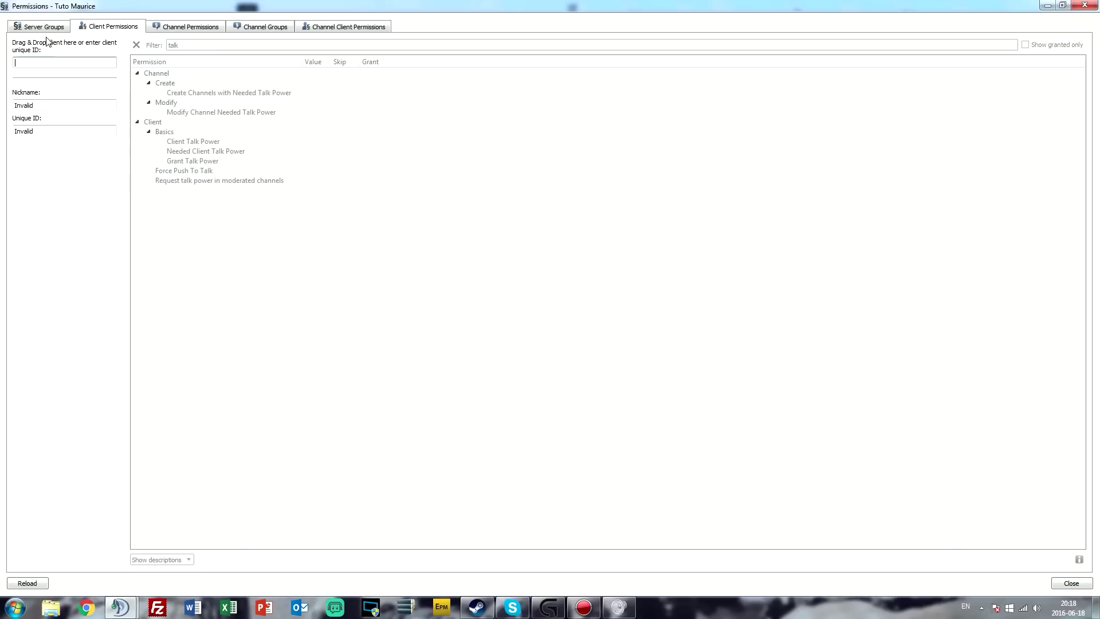
left_click(49, 26)
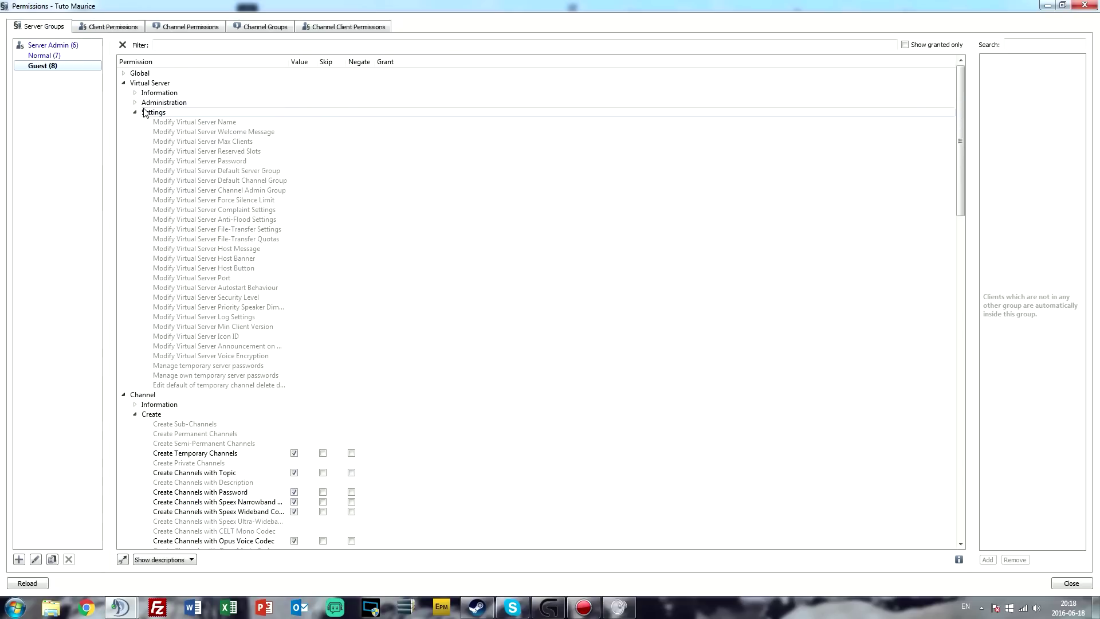
Step: Filter the Server Admin group's permissions by "add" and select Group Member Add Power
left_click(79, 46)
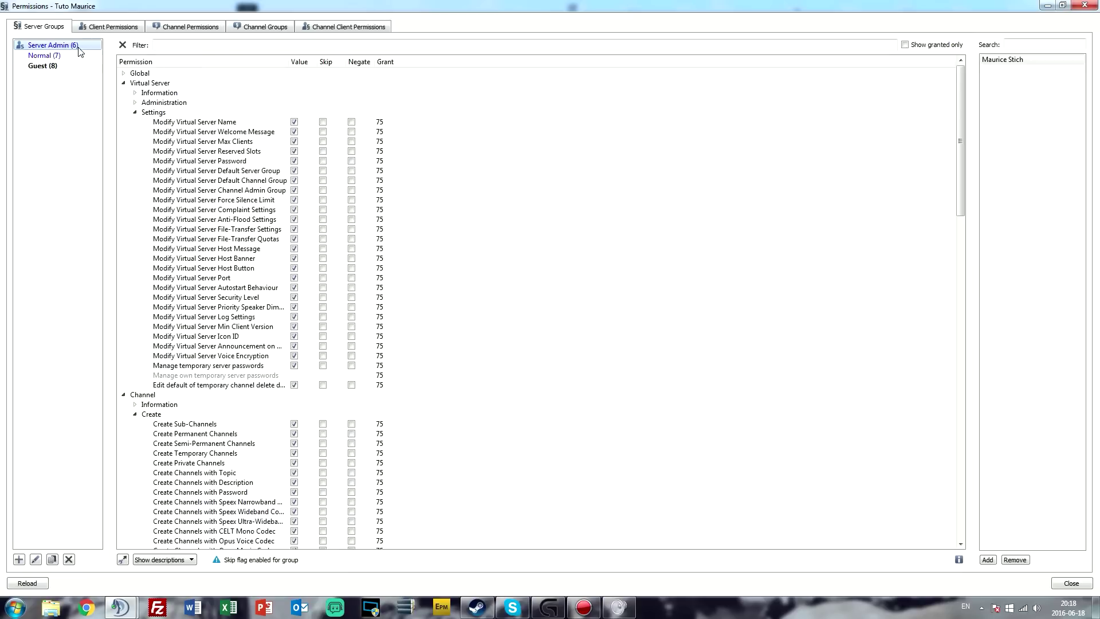
left_click(191, 43)
type("add")
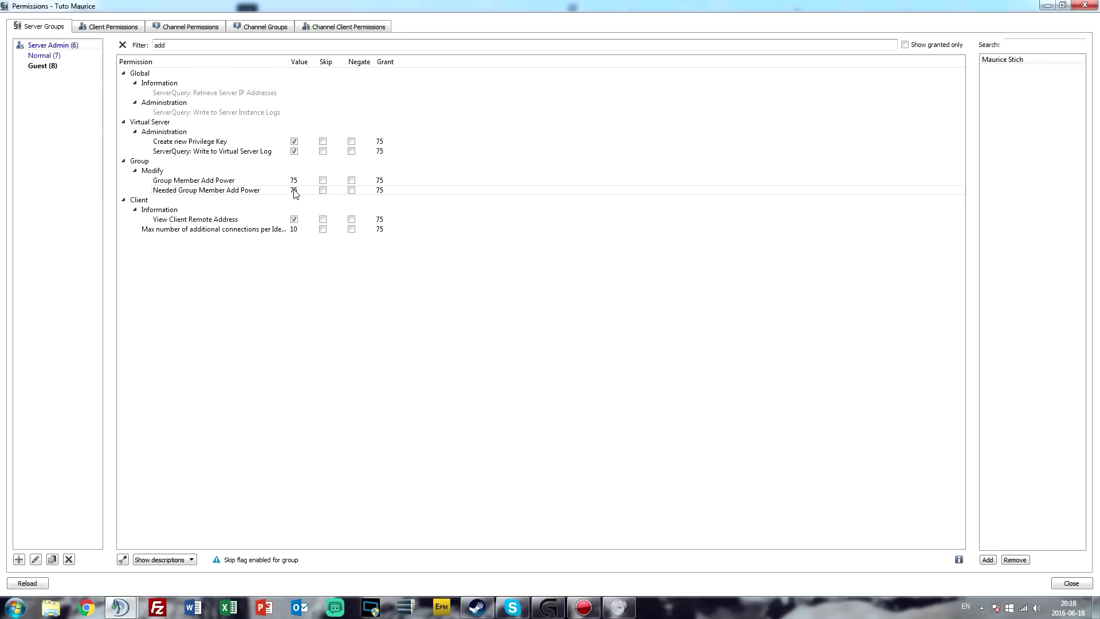
left_click(295, 182)
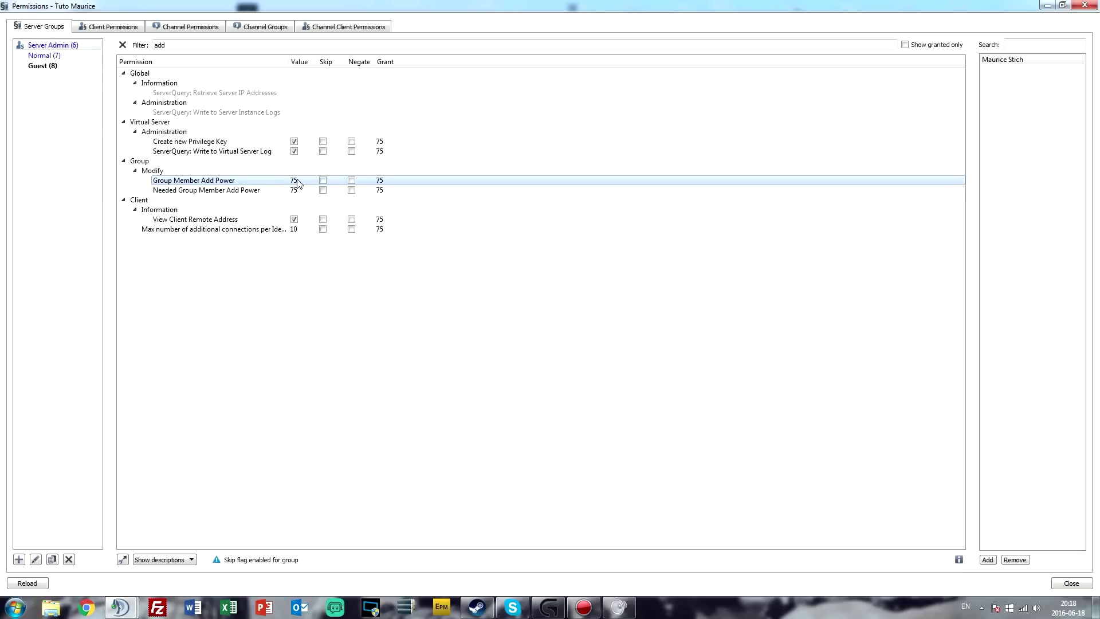
Step: Compare Server Admin's Group Member Add Power with the needed power, look over the channel and channel group permissions, and return to the server groups
left_click(295, 192)
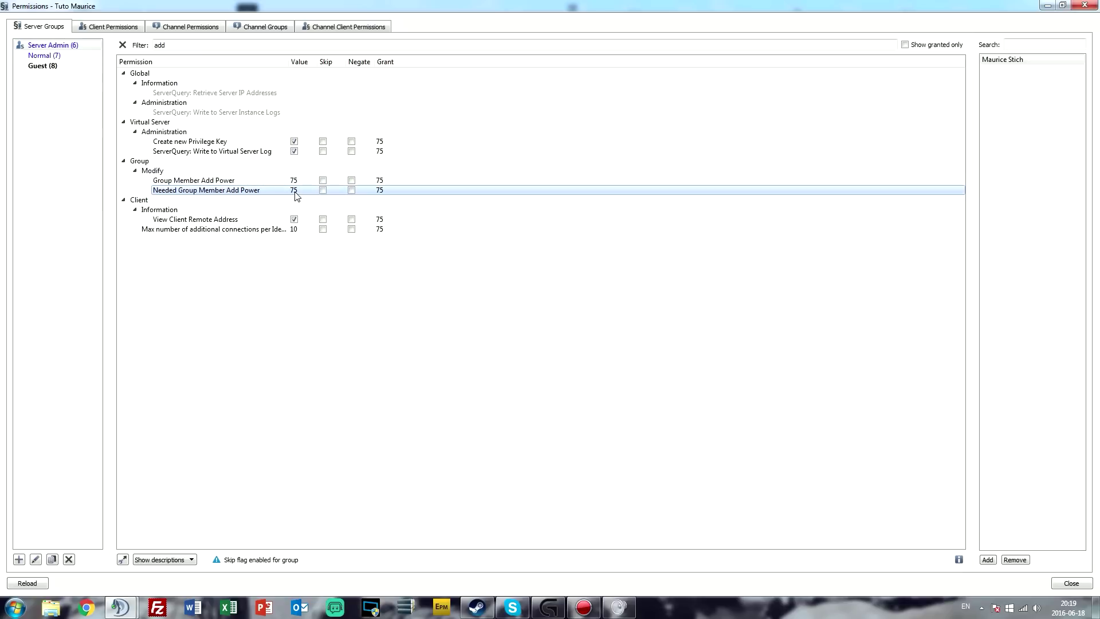
left_click(296, 182)
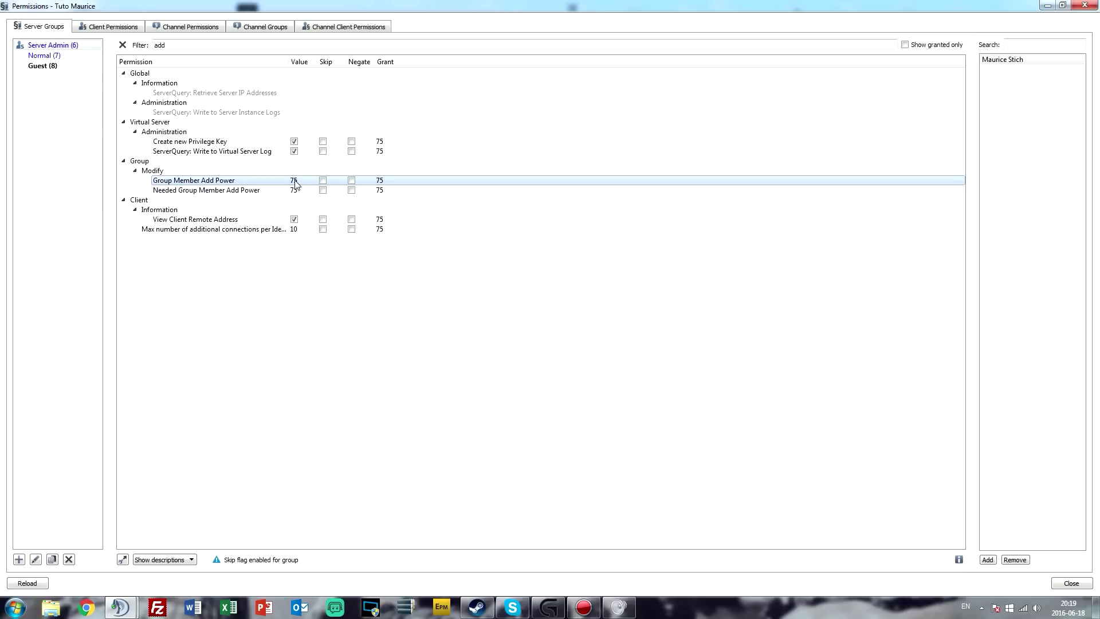
left_click(212, 29)
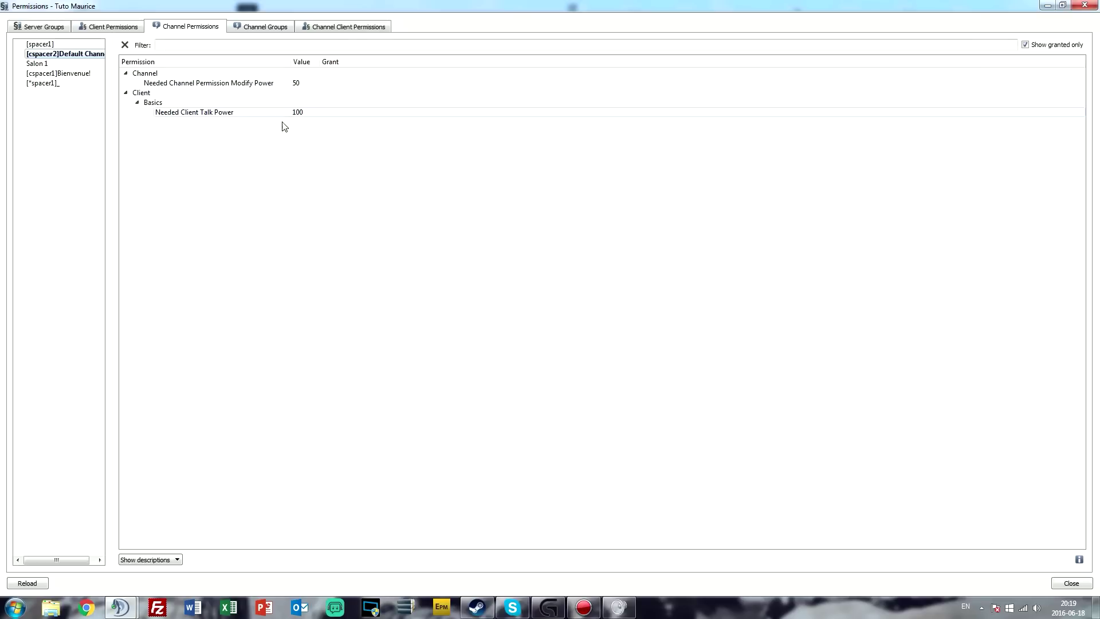
left_click(241, 29)
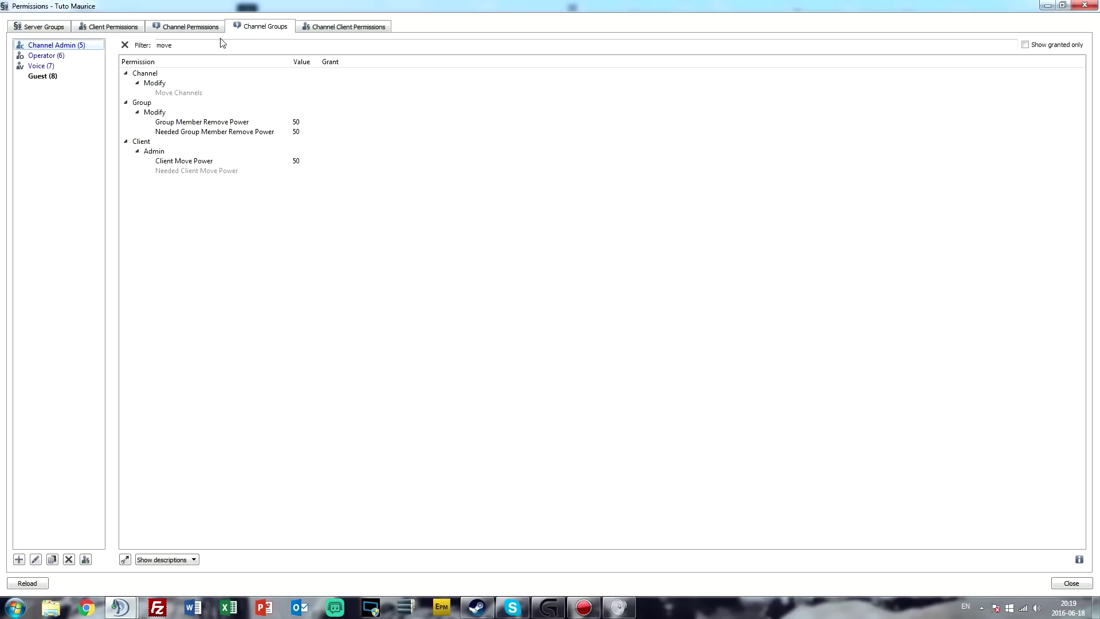
left_click(298, 123)
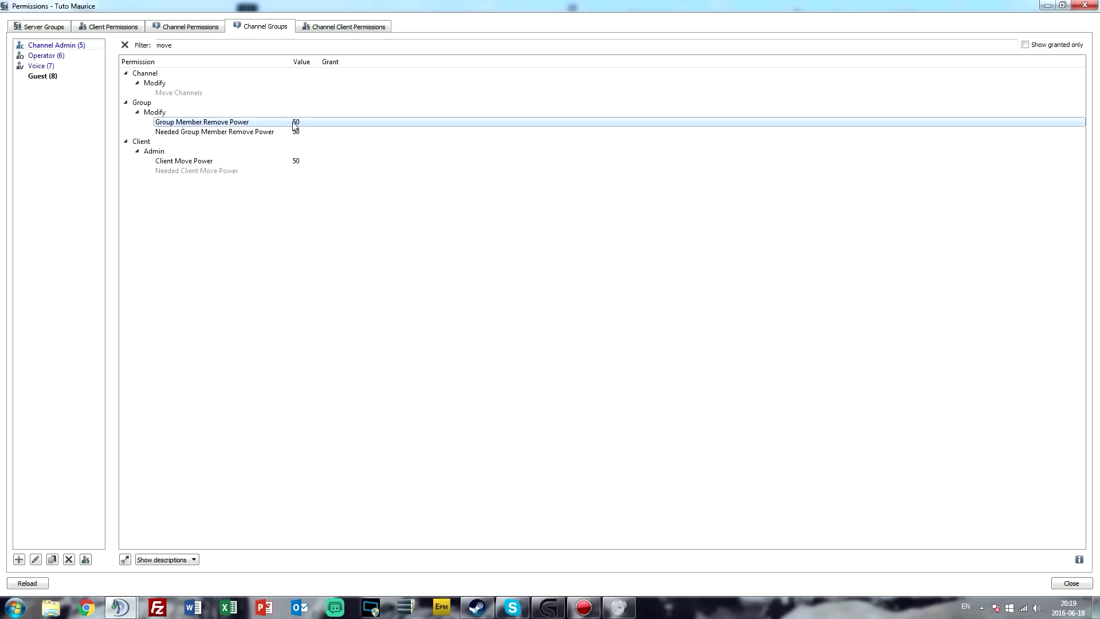
left_click(207, 26)
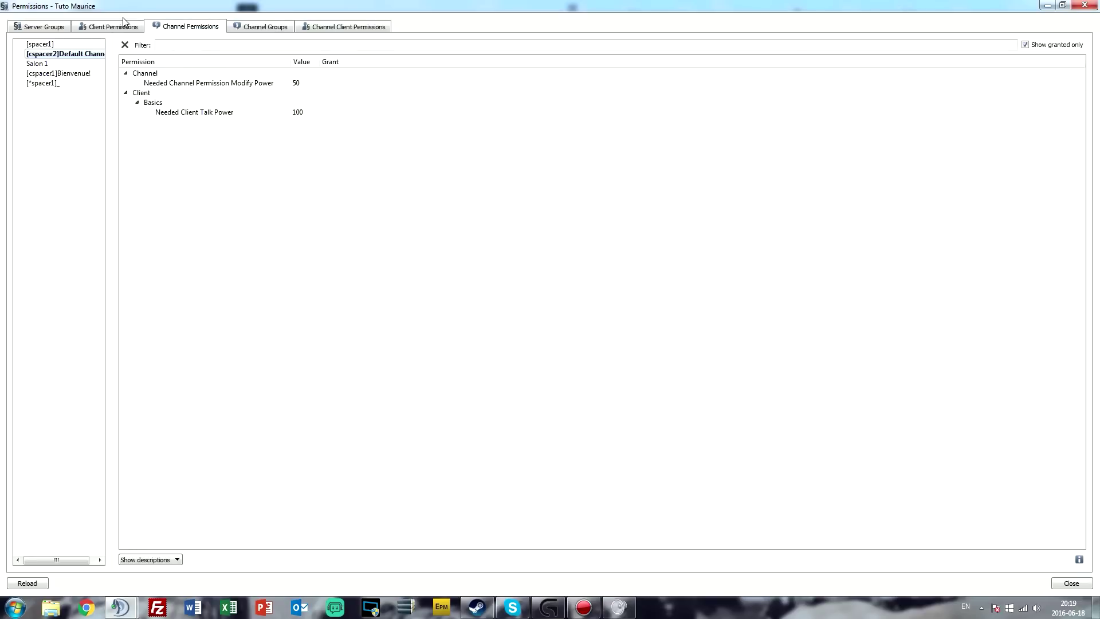
left_click(123, 27)
left_click(62, 31)
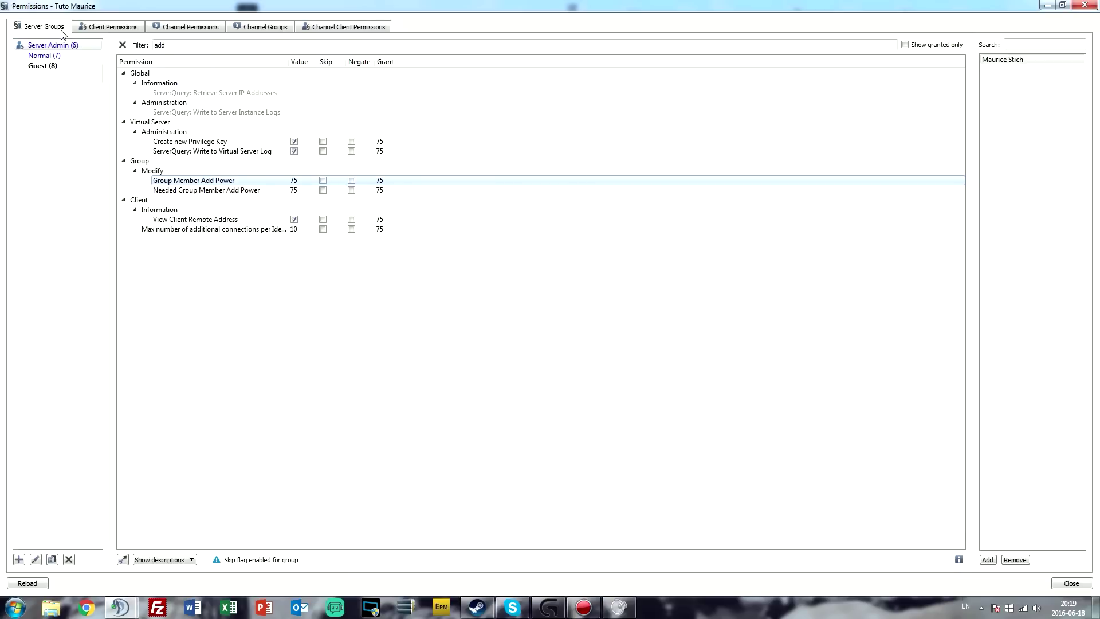
Step: Clear the "add" permission filter and collapse the Global category in the Server Admin group's permissions
double_click(189, 45)
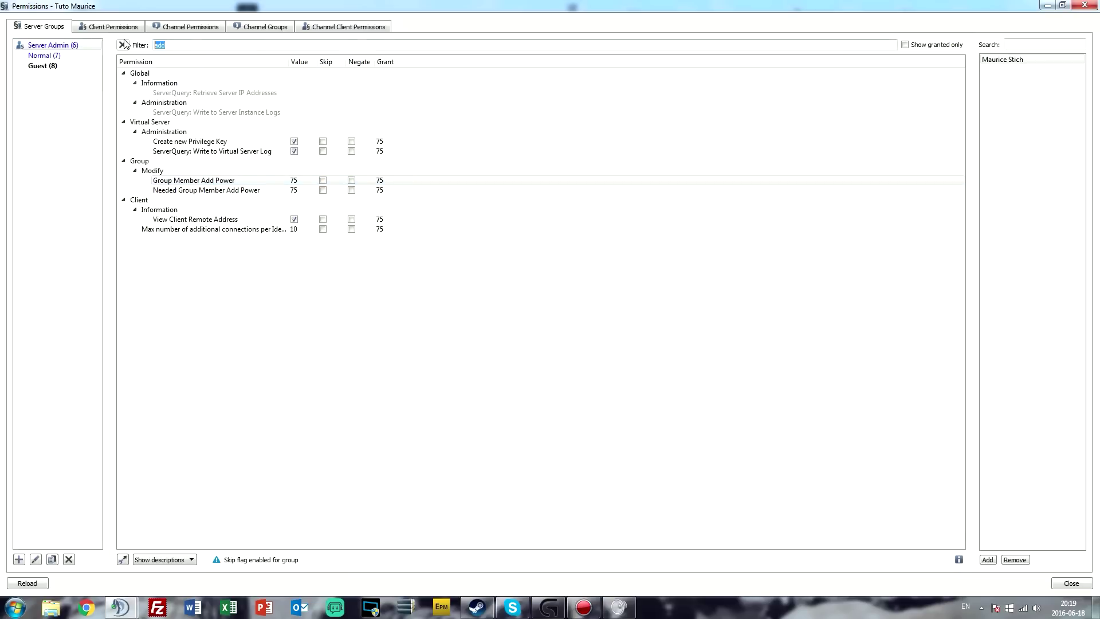
left_click(122, 44)
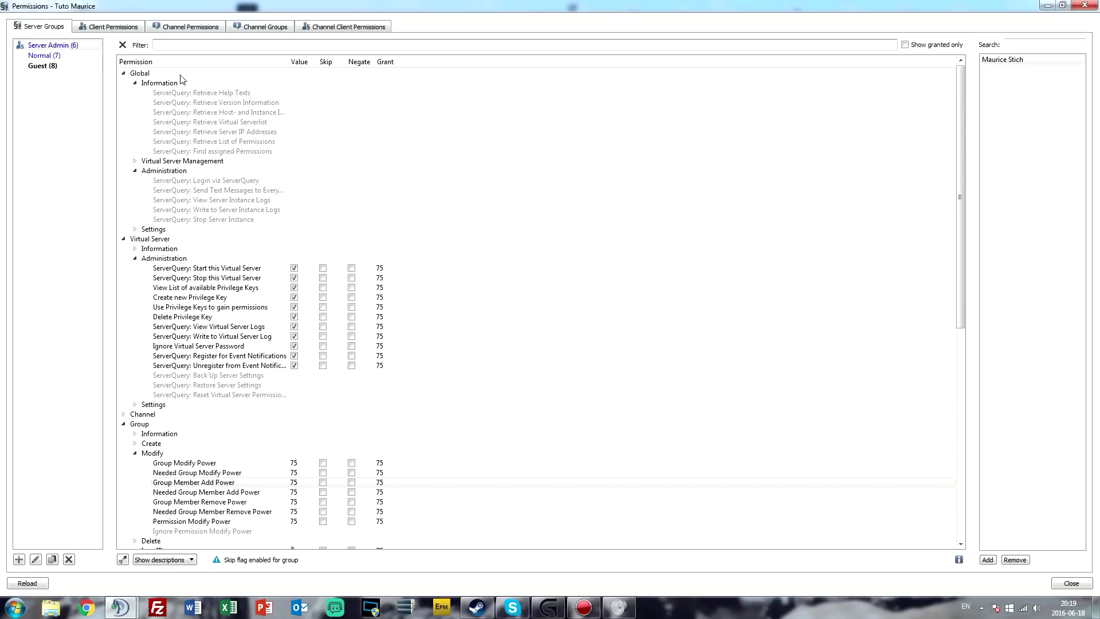
left_click(134, 83)
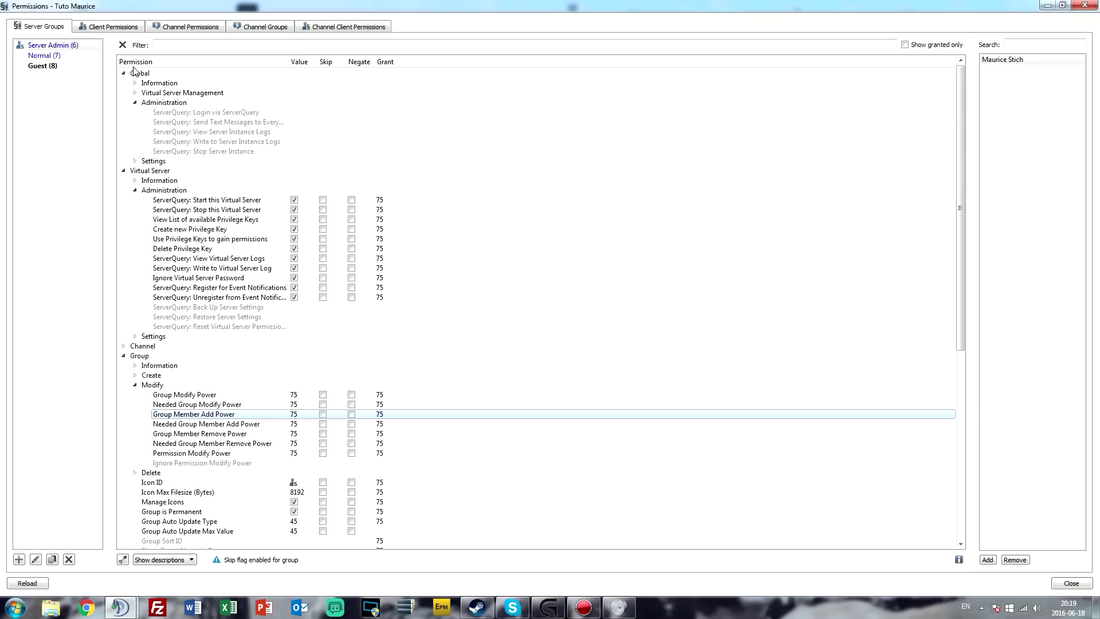
left_click(135, 103)
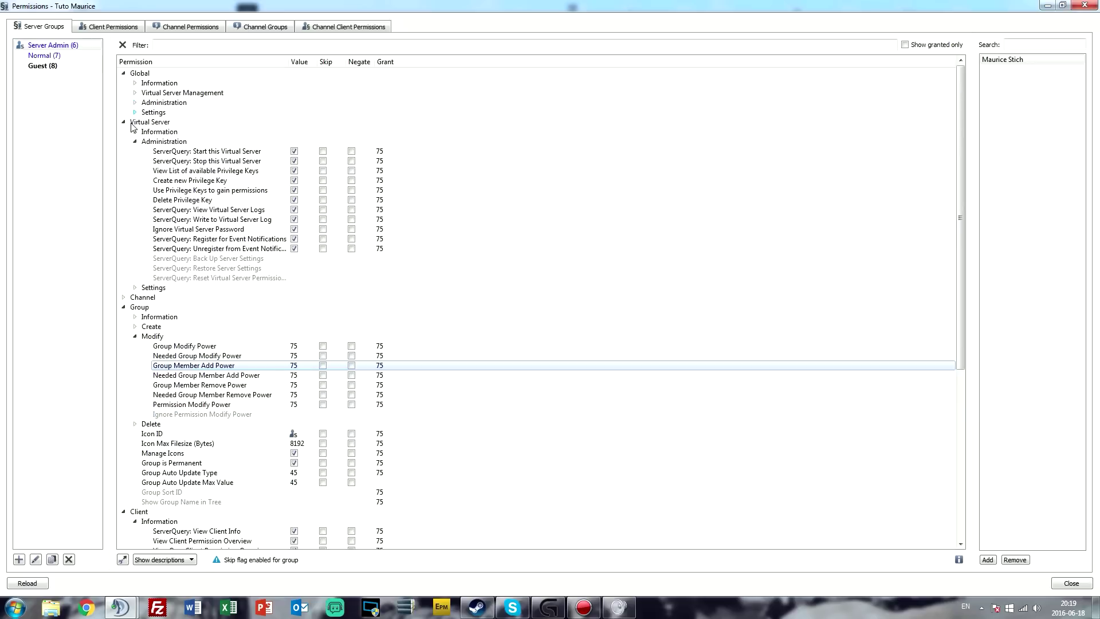
left_click(135, 114)
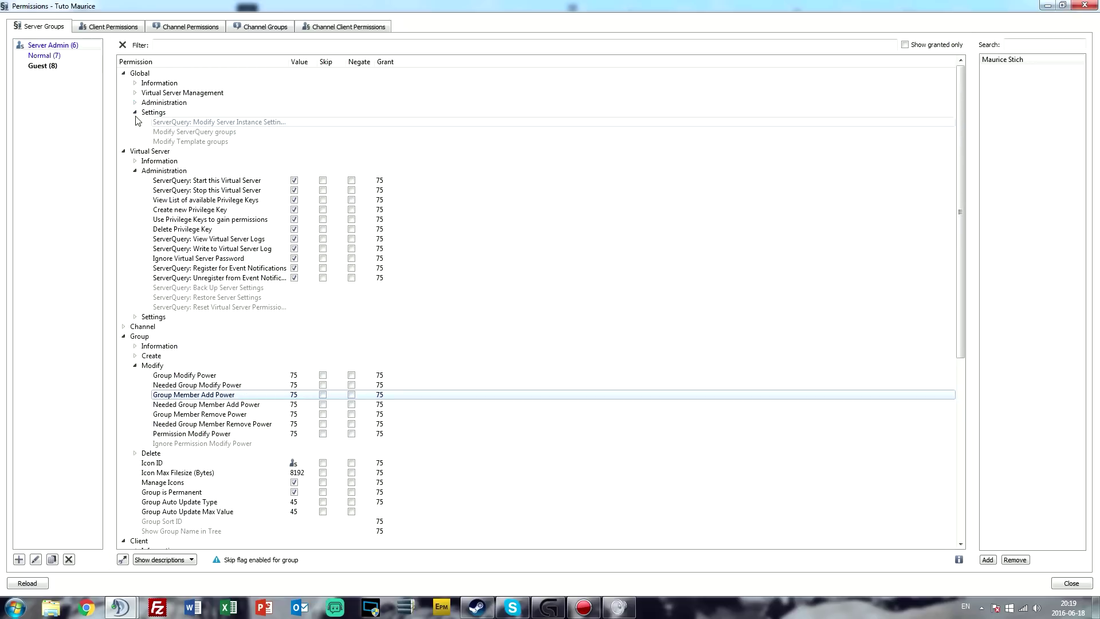
left_click(135, 113)
left_click(123, 73)
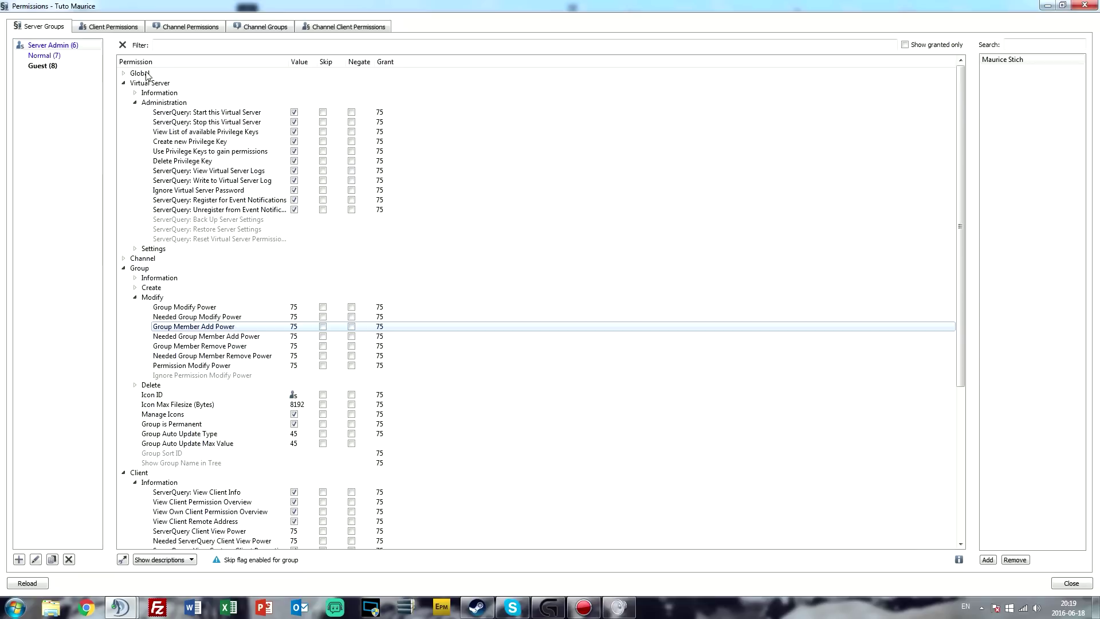
left_click(124, 73)
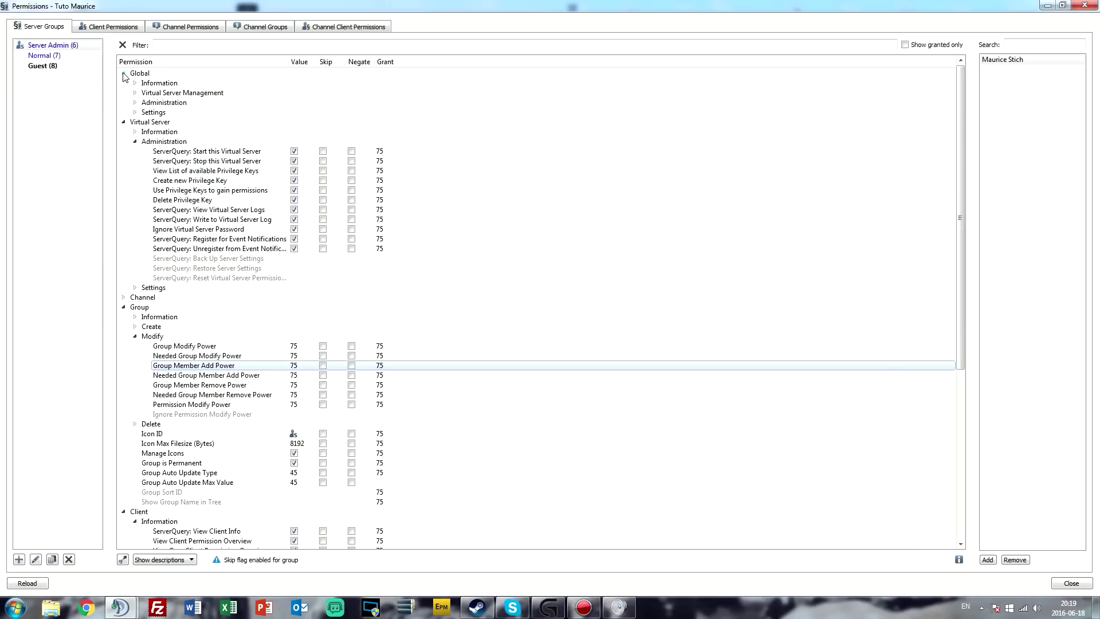
left_click(124, 74)
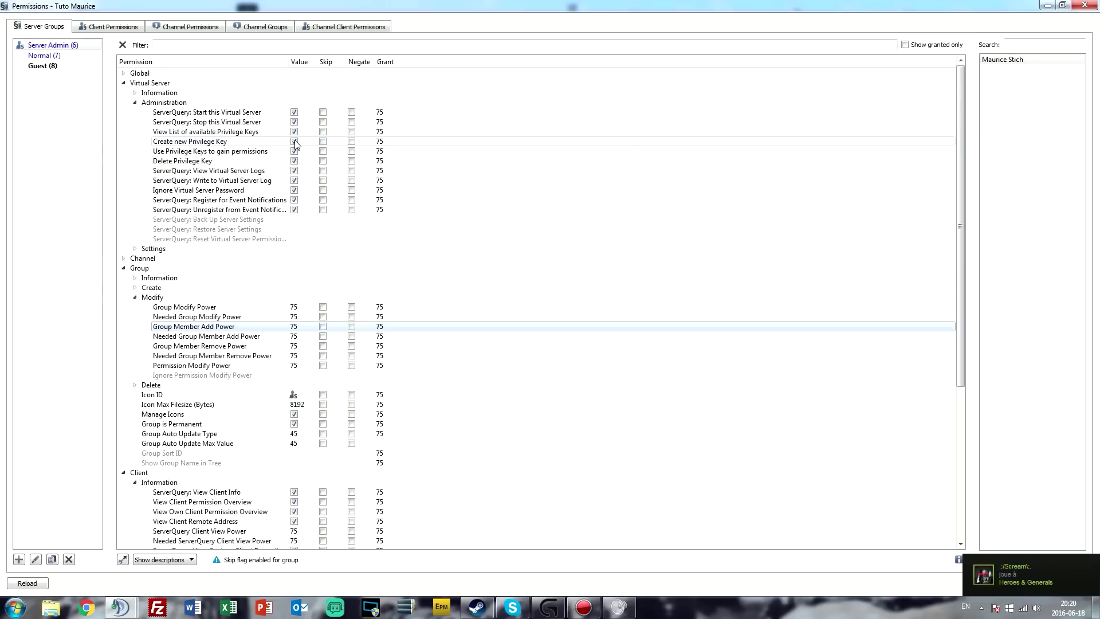
mouse_move(286, 153)
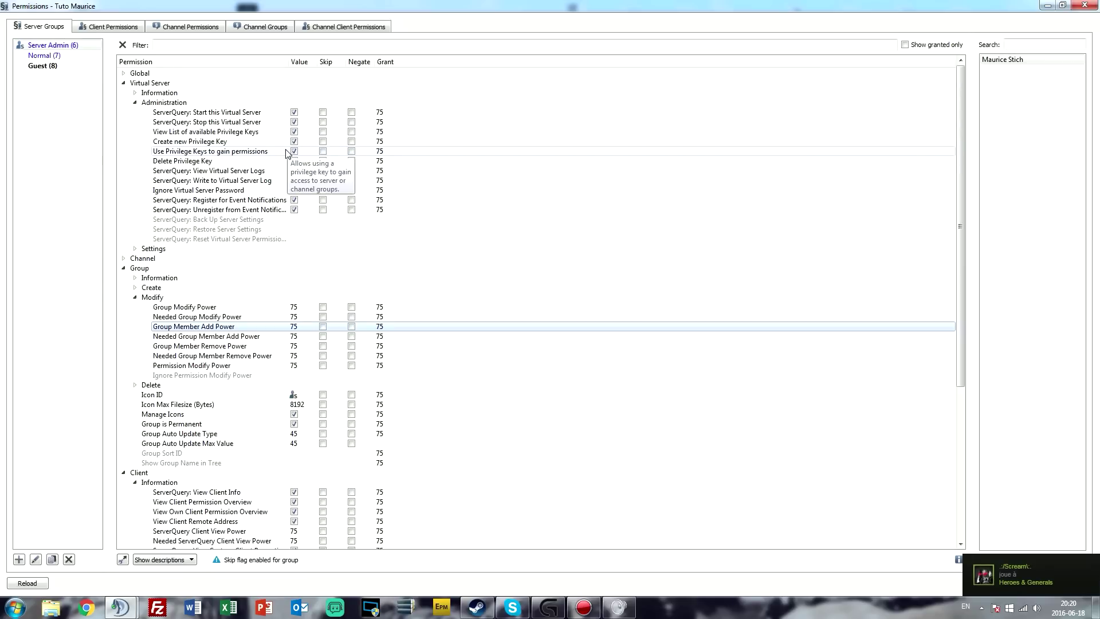
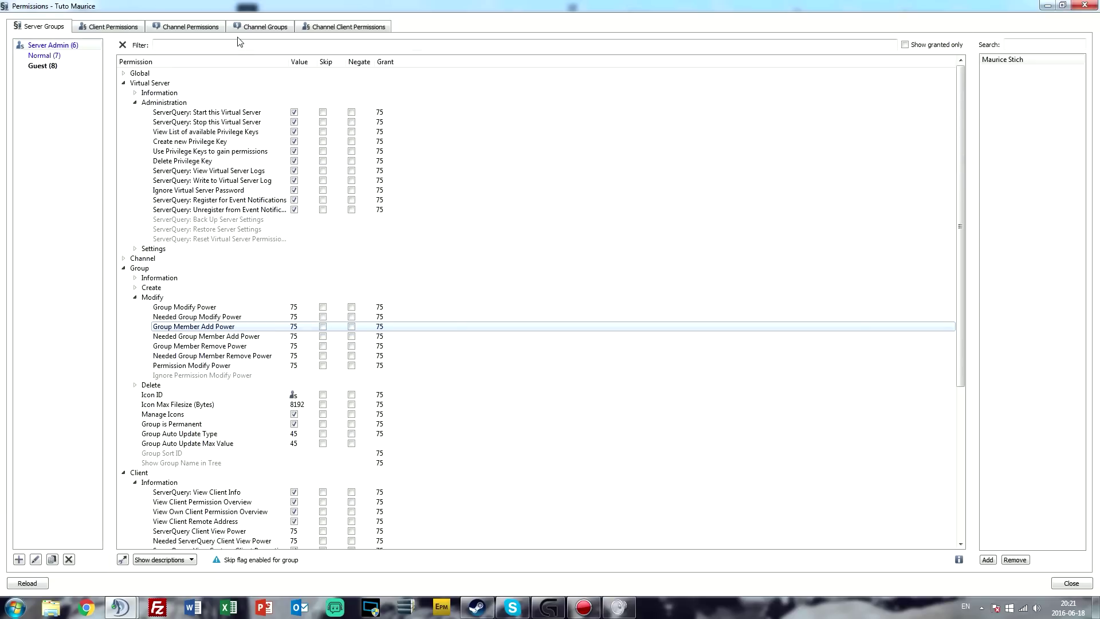
Step: Close the permissions window, connect to 127.0.0.1 in a new tab and dismiss the host message
left_click_drag(292, 3, 416, 161)
left_click(161, 151)
left_click(69, 18)
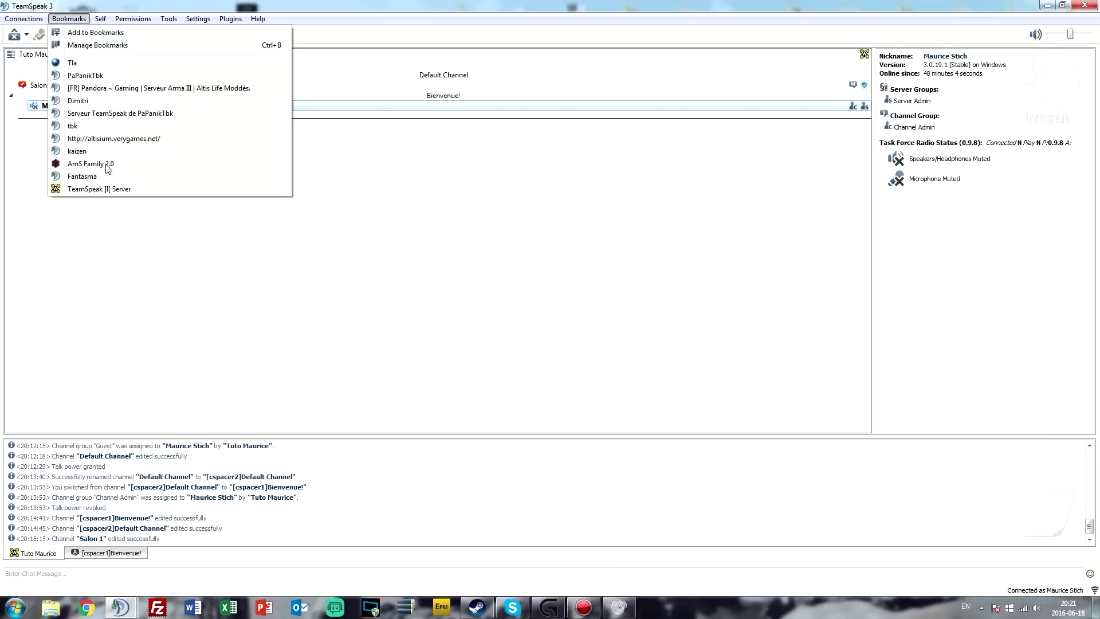
left_click(34, 33)
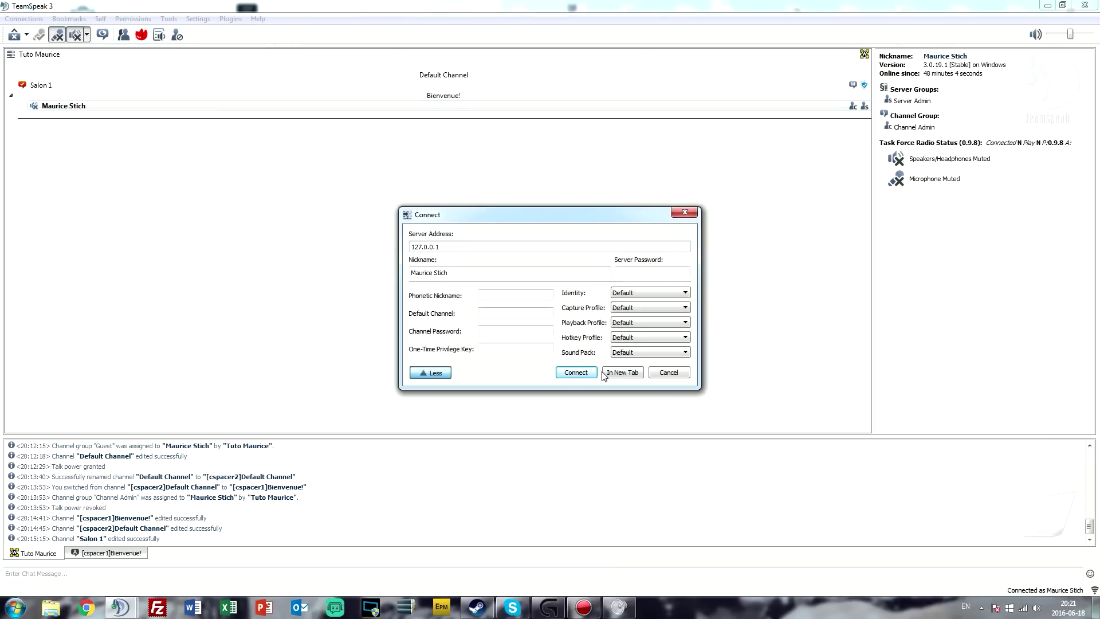
left_click(623, 372)
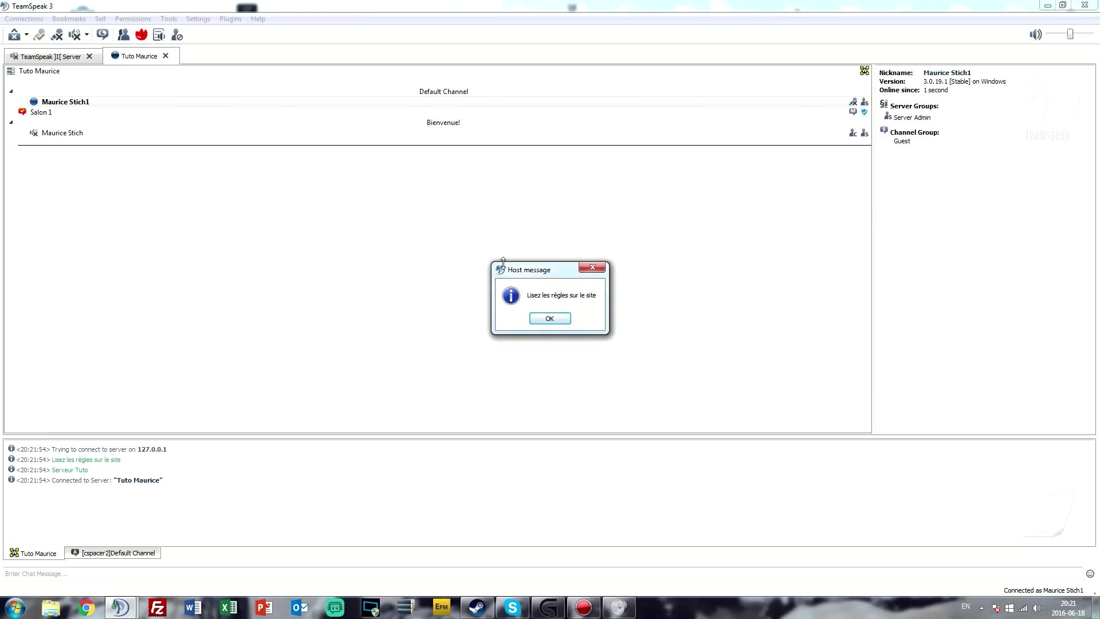
left_click(550, 319)
Step: Connect to the bookmarked tbk server and join its Bureau des Fondateurs channel with microphone and speakers muted
left_click(69, 18)
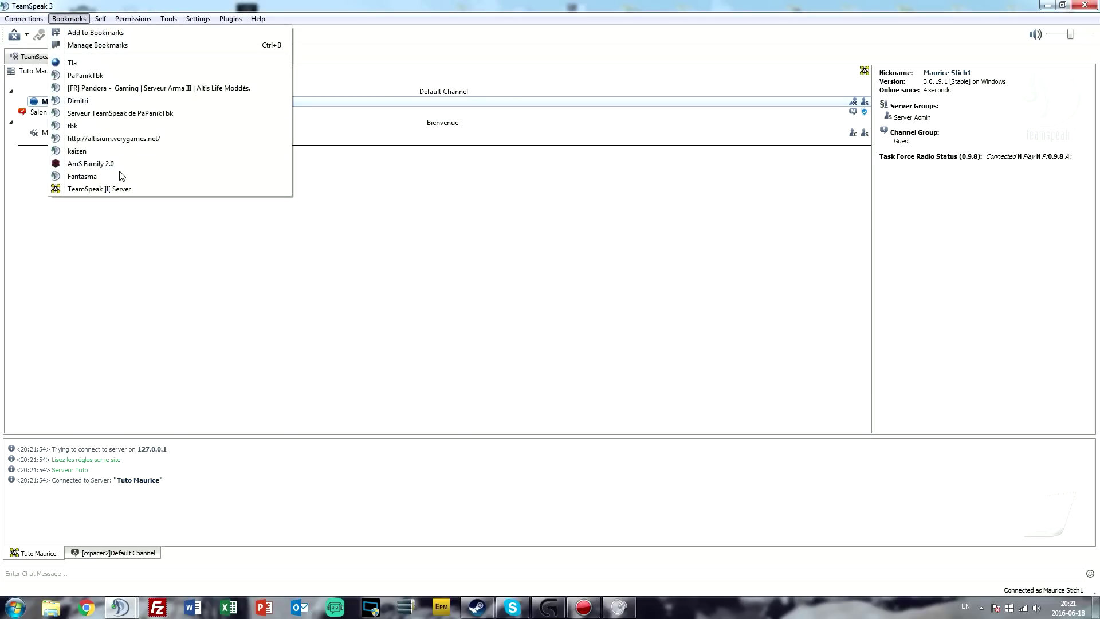
left_click(138, 126)
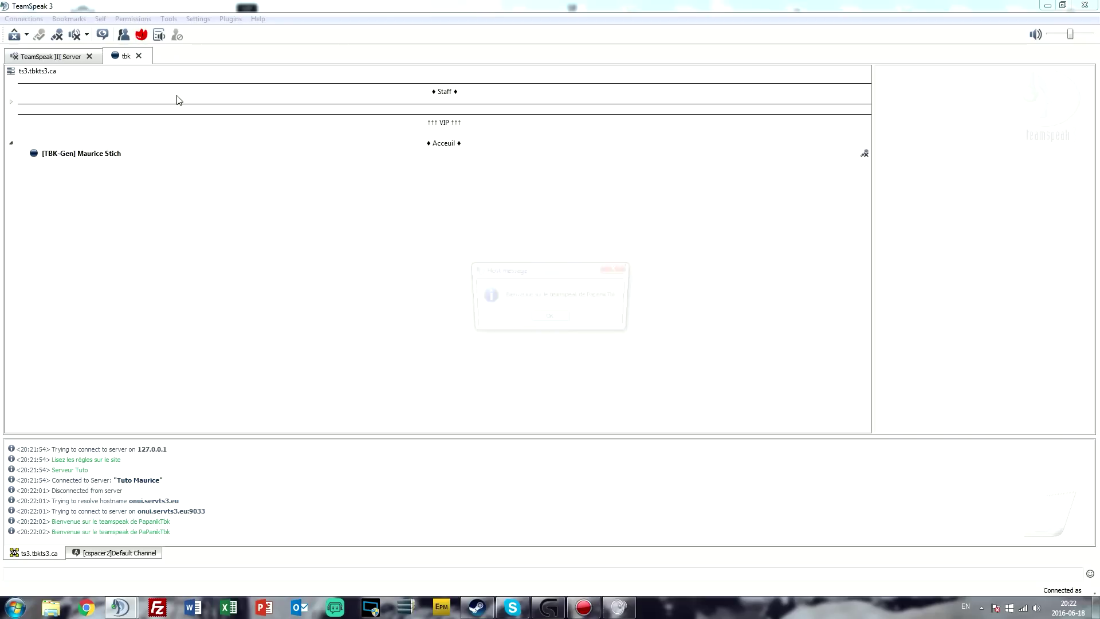
left_click(551, 318)
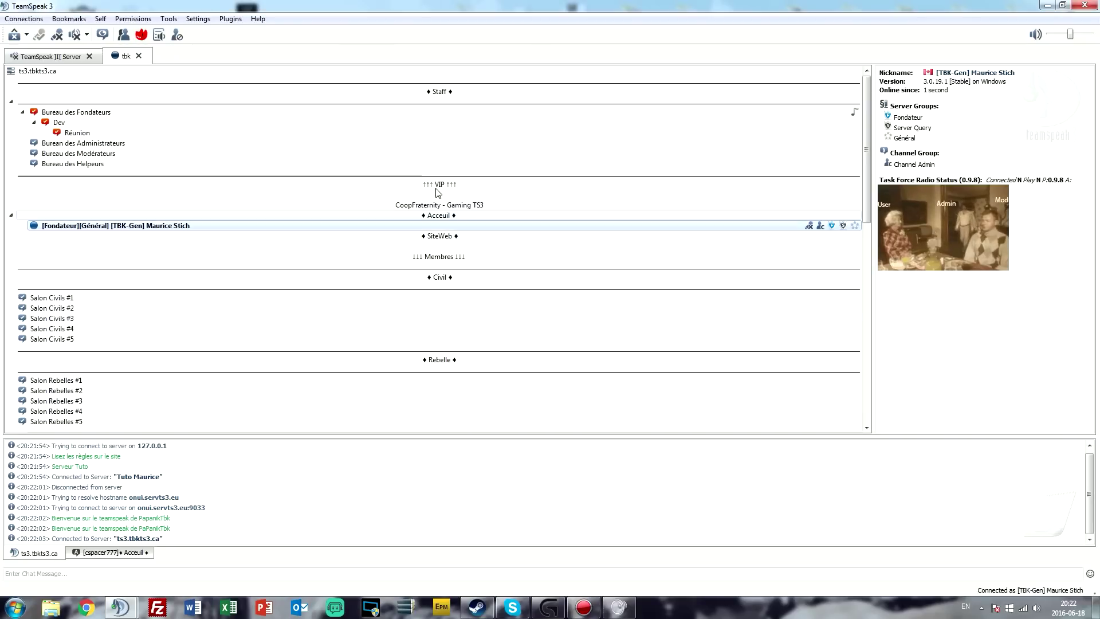
double_click(297, 110)
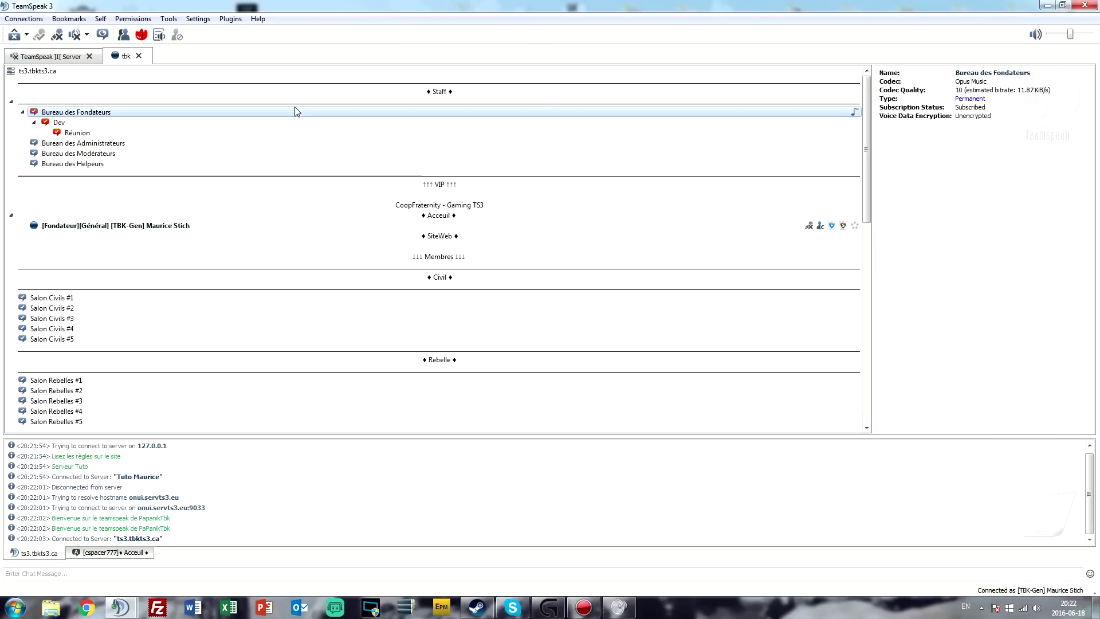
left_click(57, 35)
left_click(75, 34)
Step: Open the tbk server's server group permissions in a maximized window and clear the "max" filter
left_click(133, 18)
left_click(151, 33)
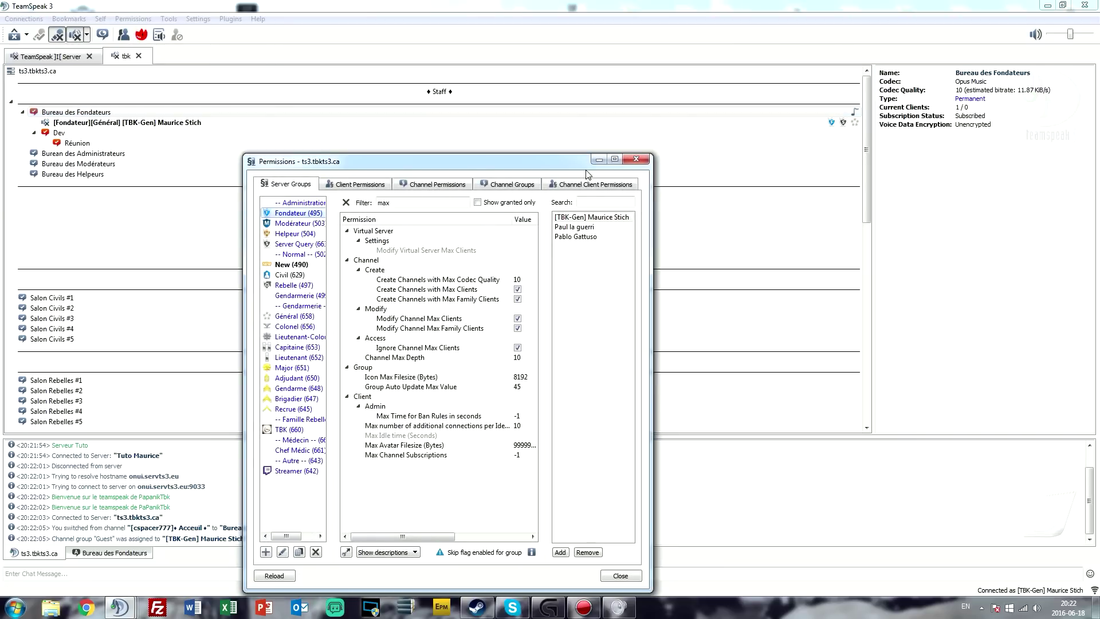
left_click(614, 159)
key("Tab")
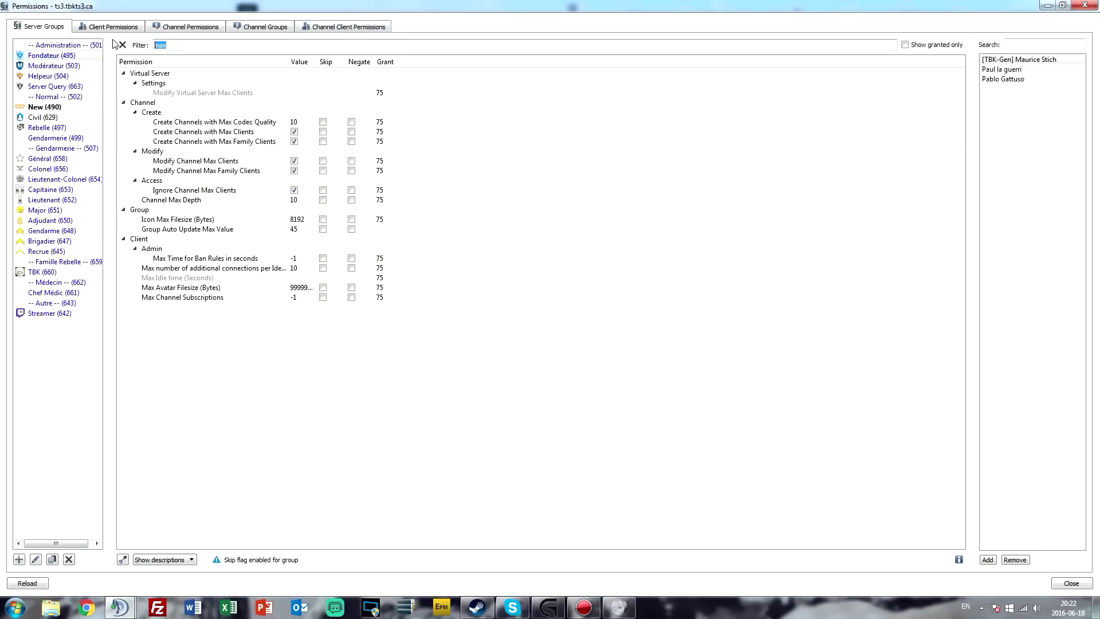
left_click(116, 44)
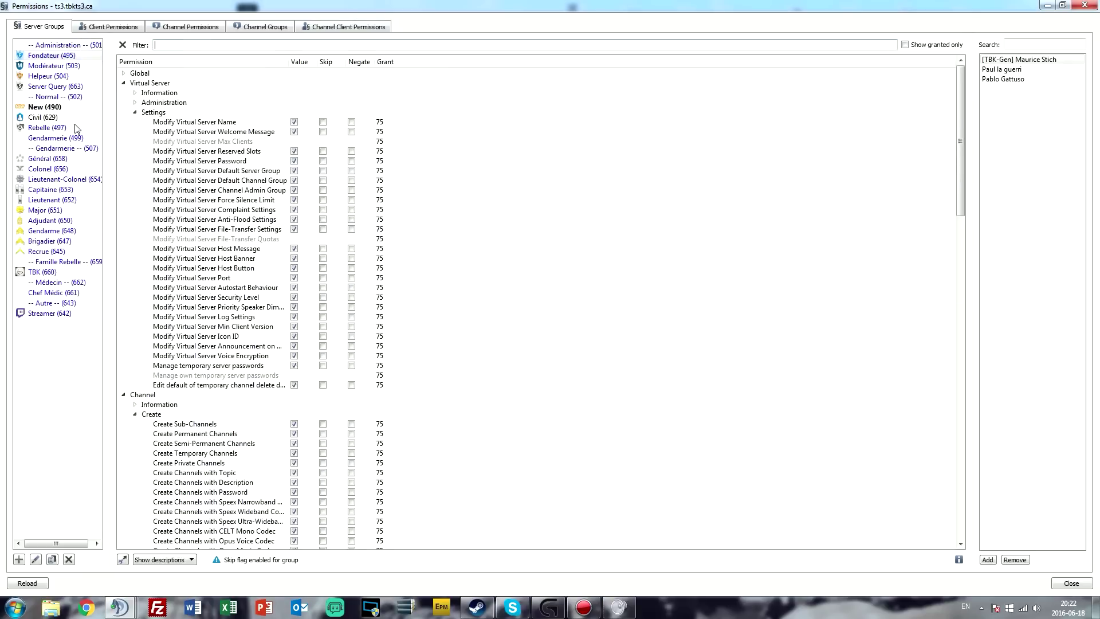
Step: Examine the Modérateur group's Virtual Server settings, administration and information permissions, and close the permissions window
left_click(62, 67)
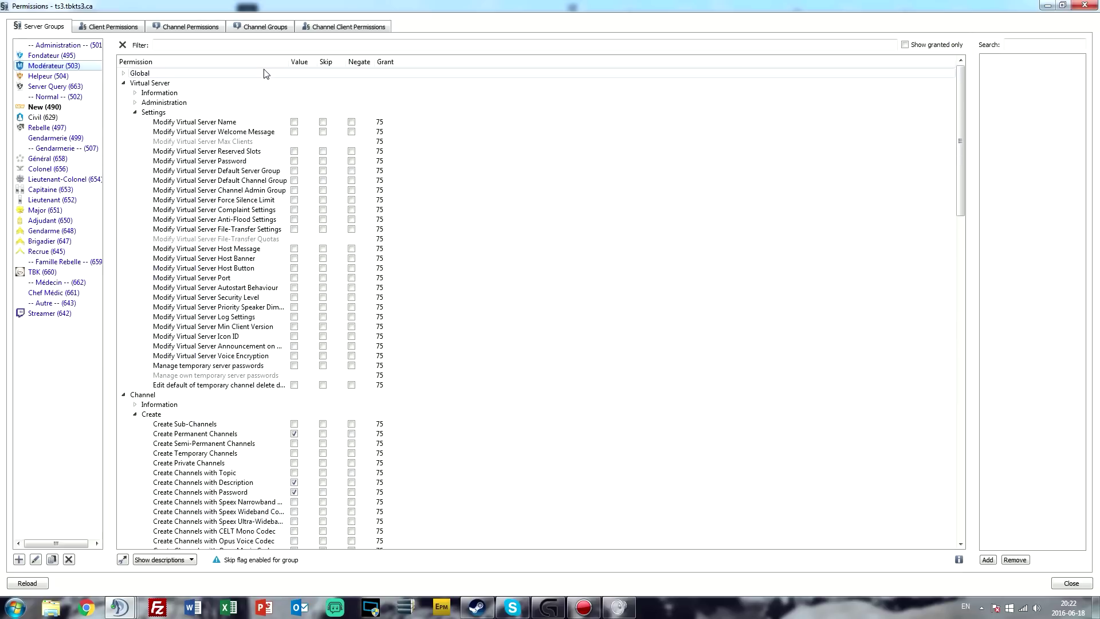
left_click(134, 113)
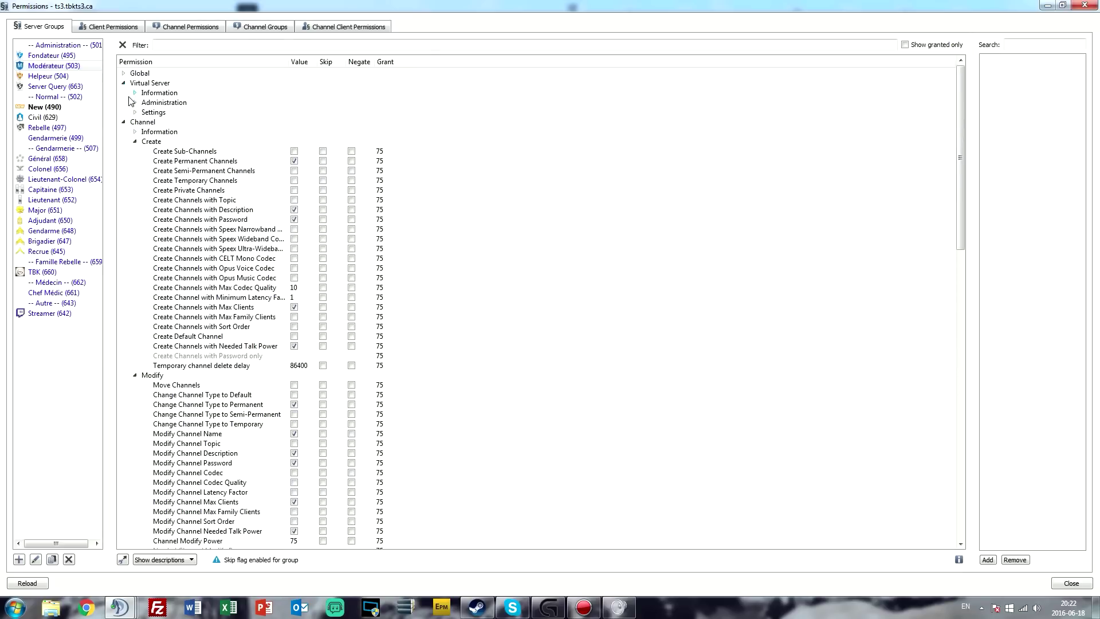
left_click(135, 102)
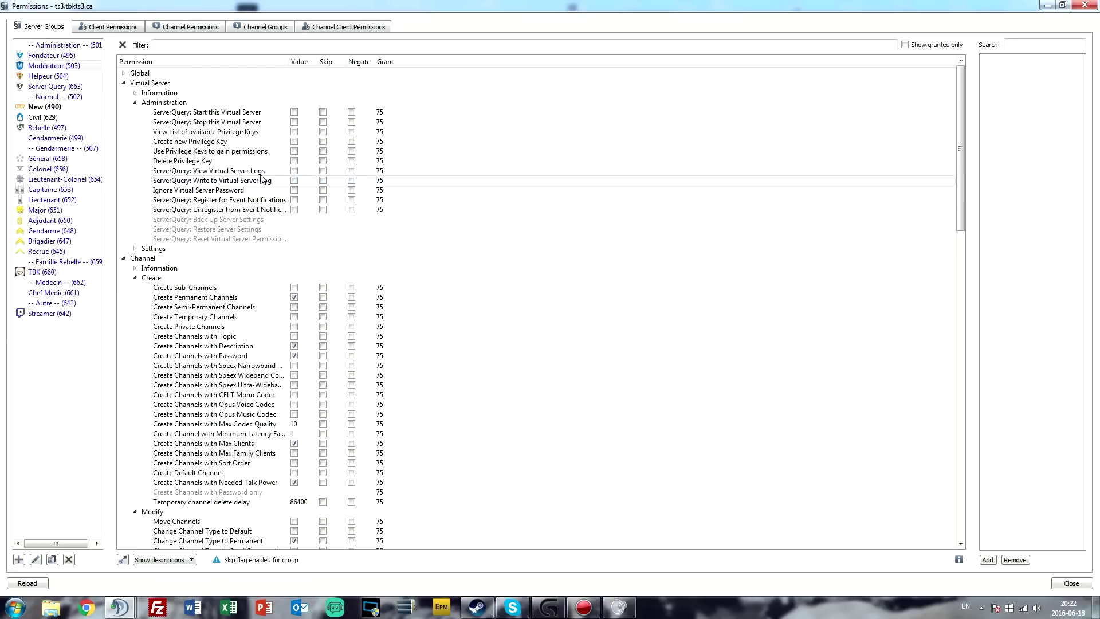
left_click(135, 93)
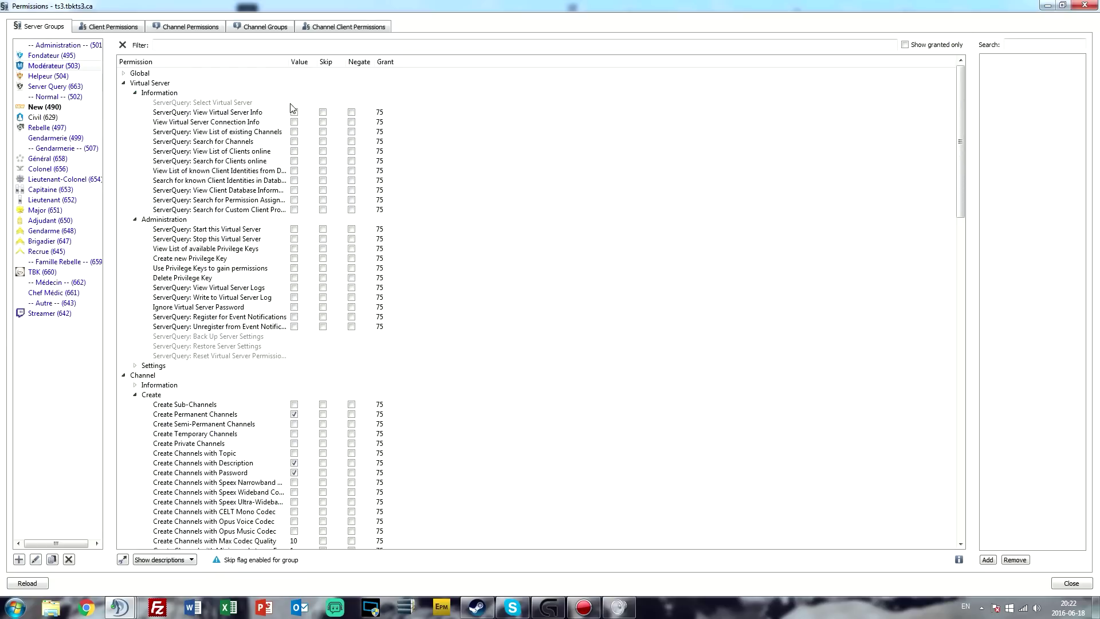
left_click(123, 84)
left_click_drag(143, 7, 195, 143)
left_click(441, 144)
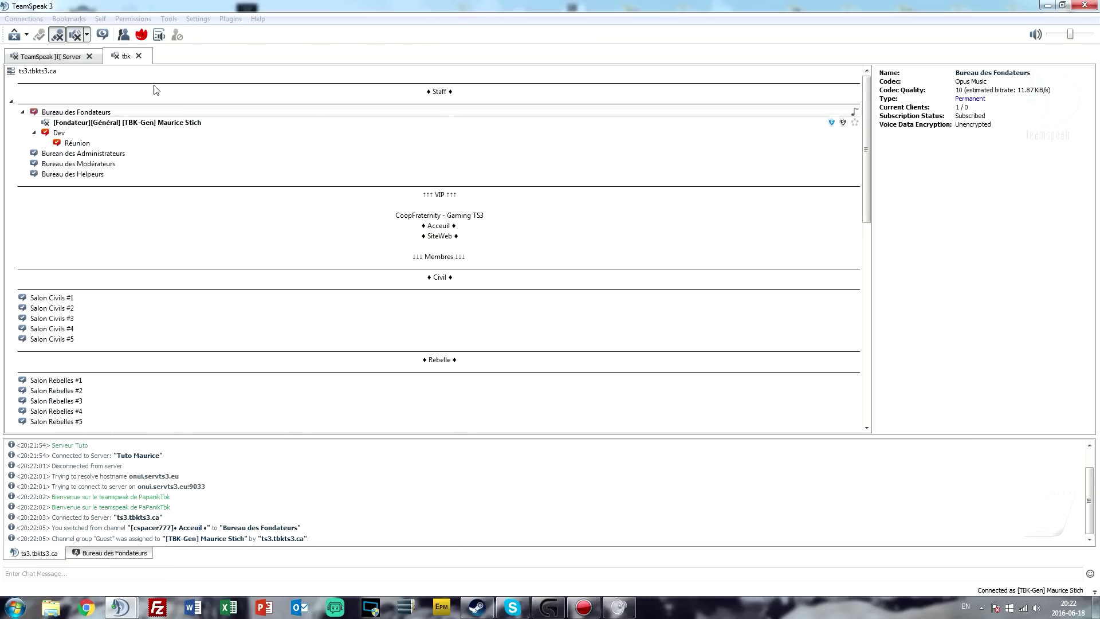
Step: Switch back to the TeamSpeak ]I[ Server tab and open its server group permissions in a maximized window
left_click(48, 57)
left_click(132, 19)
left_click(133, 18)
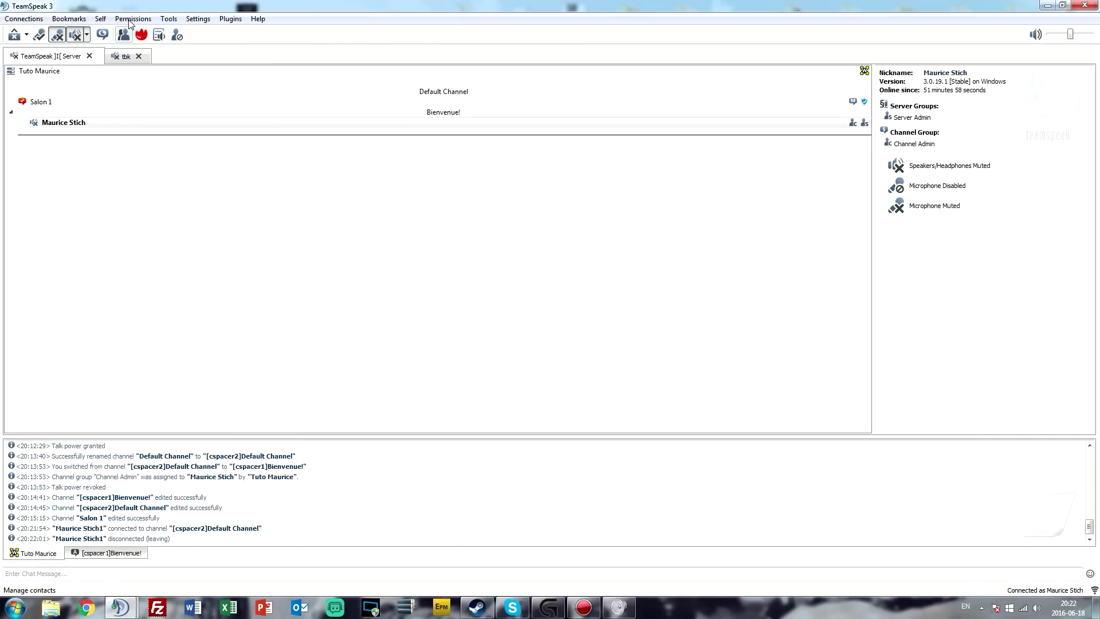
left_click(132, 18)
left_click(151, 33)
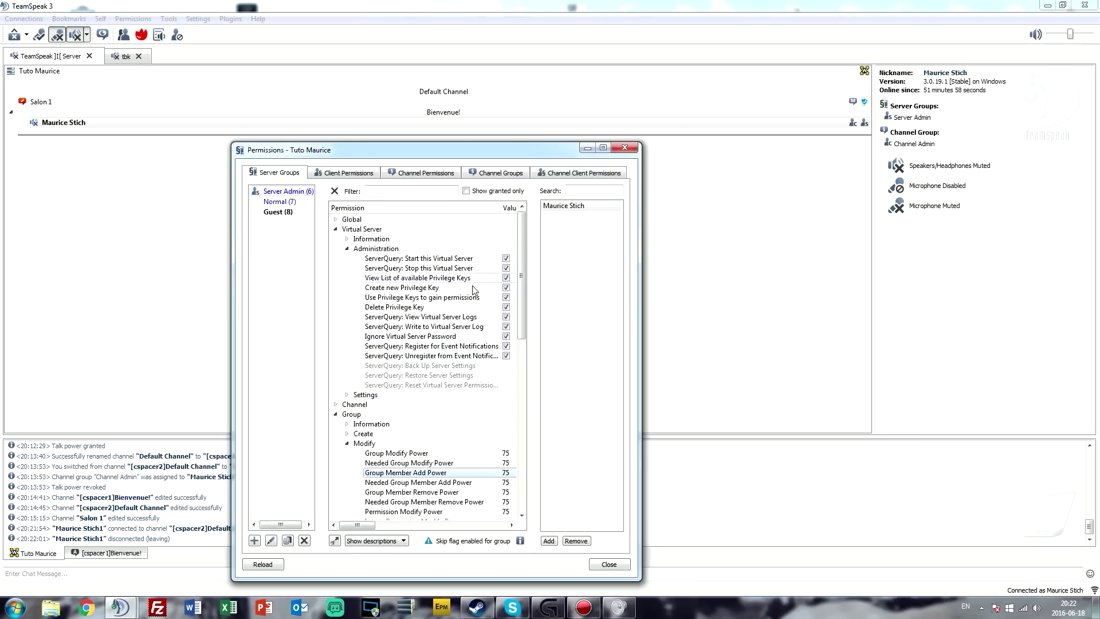
left_click(603, 147)
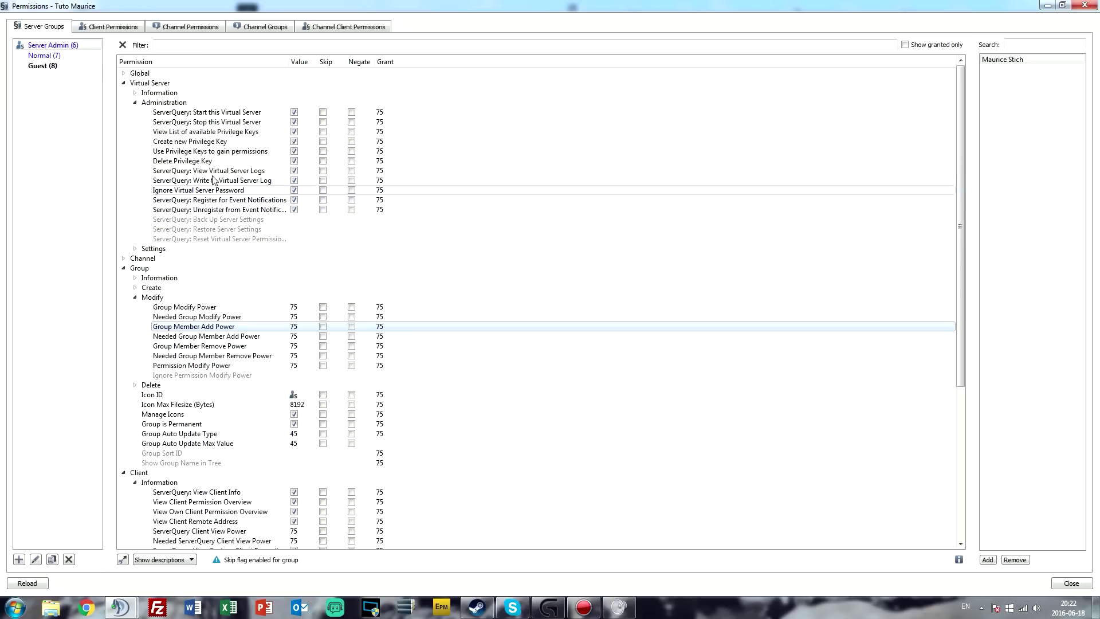
Step: Examine the Server Admin group's Virtual Server settings permissions, leaving the administration and settings sections collapsed
left_click(135, 103)
left_click(135, 113)
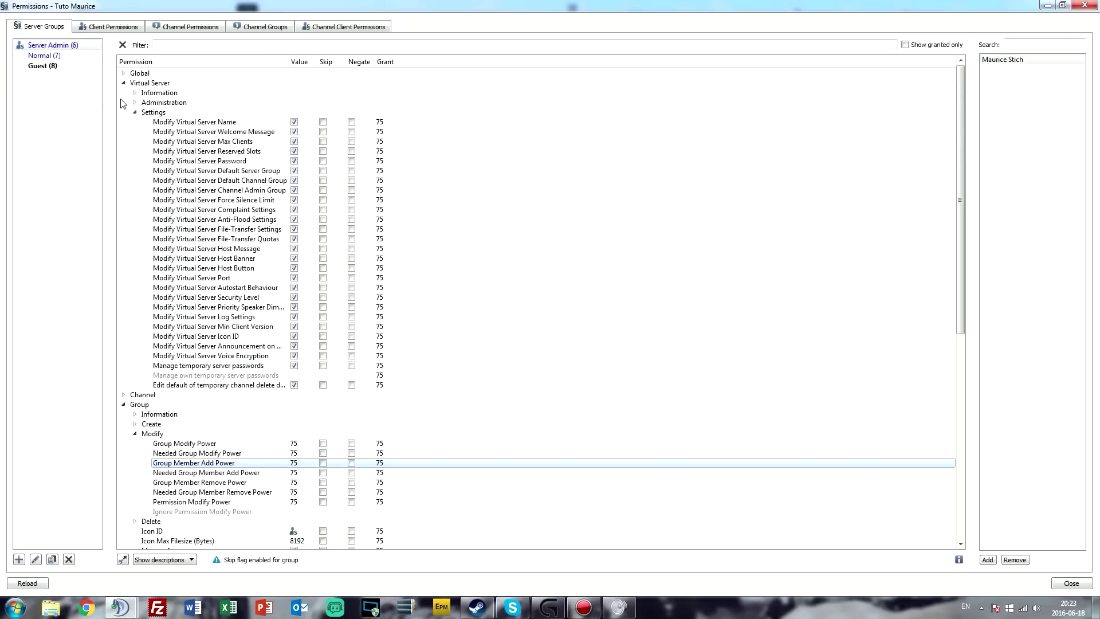
left_click(135, 112)
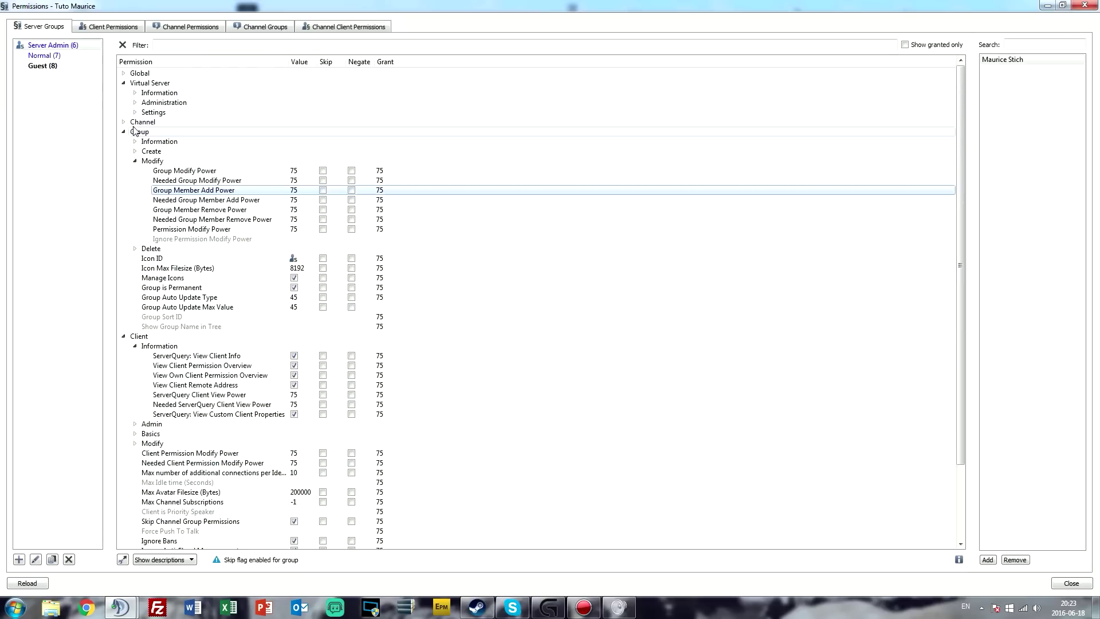
Step: Examine the Server Admin group's Channel information and creation permissions, with the Virtual Server section collapsed
left_click(124, 122)
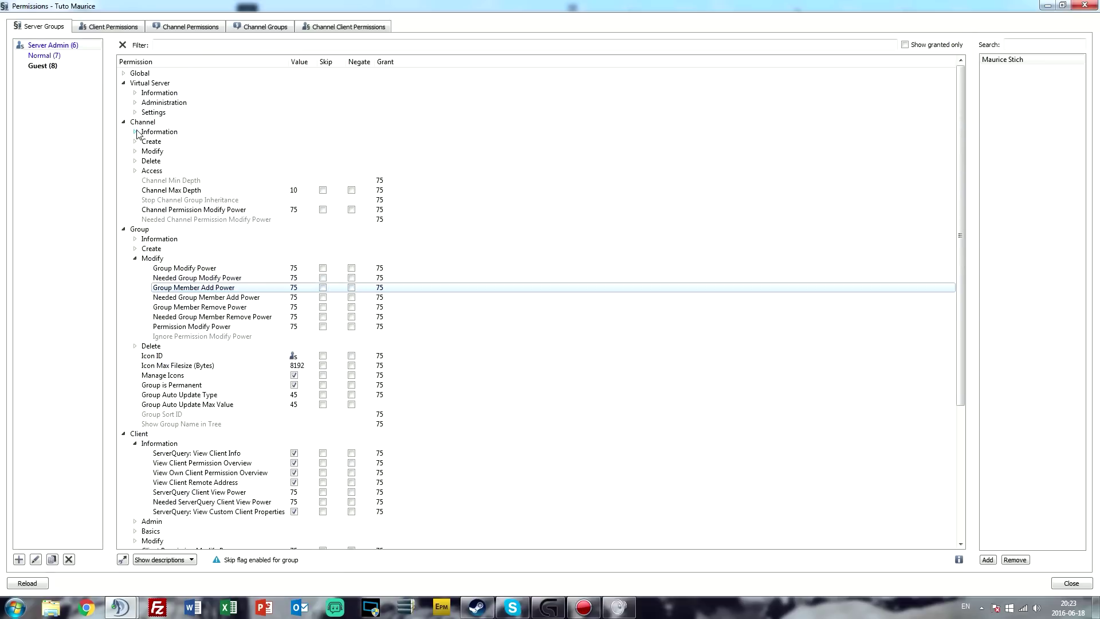
left_click(135, 132)
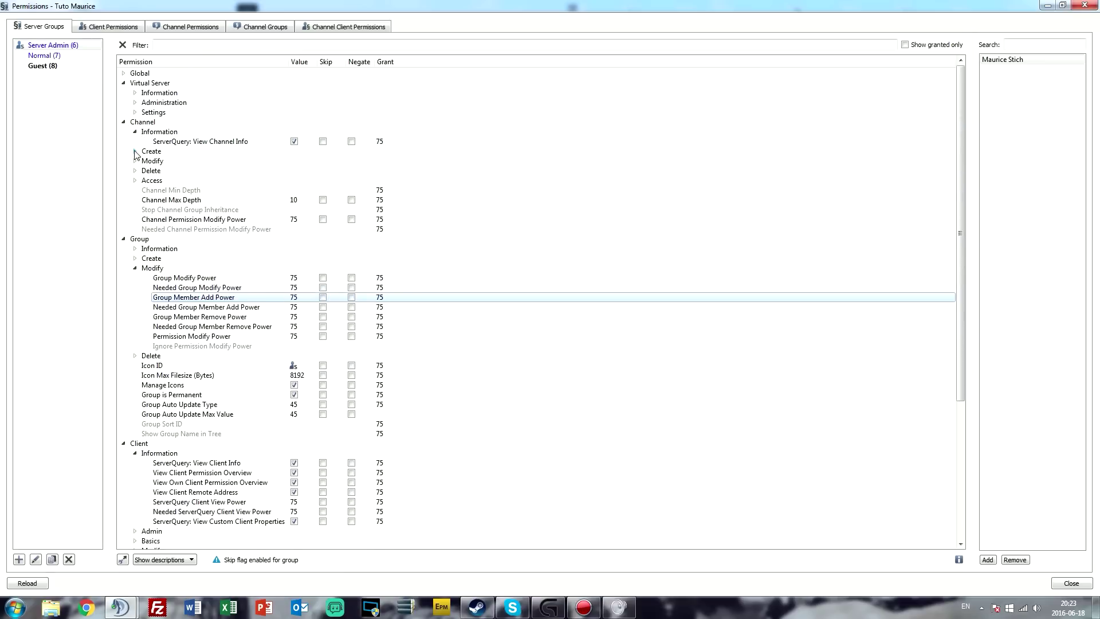
left_click(135, 151)
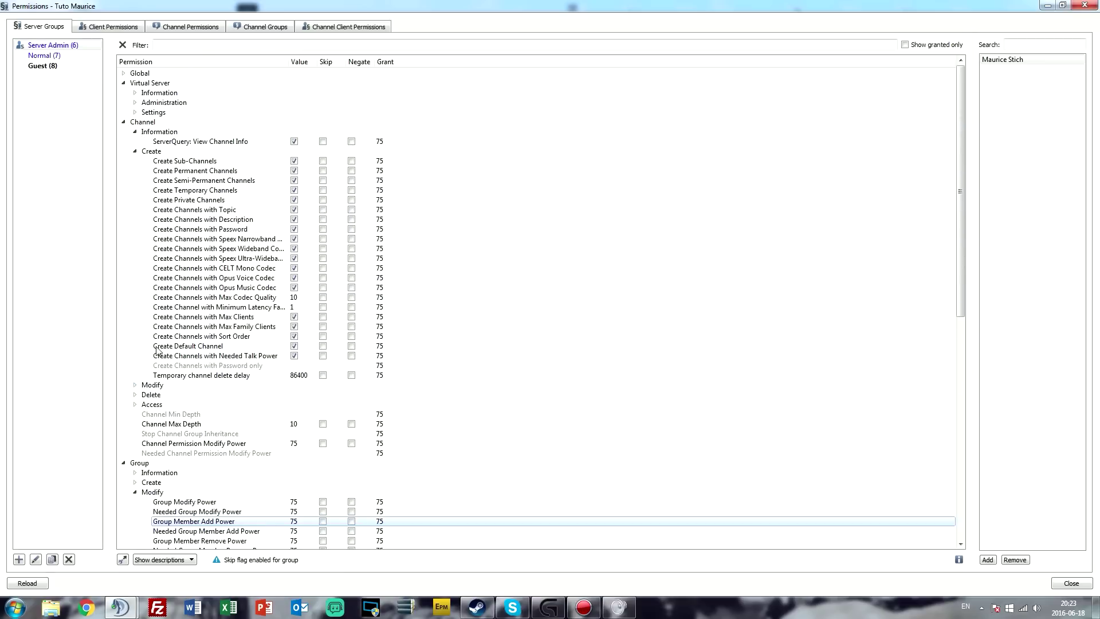
scroll(163, 486, "down", 5)
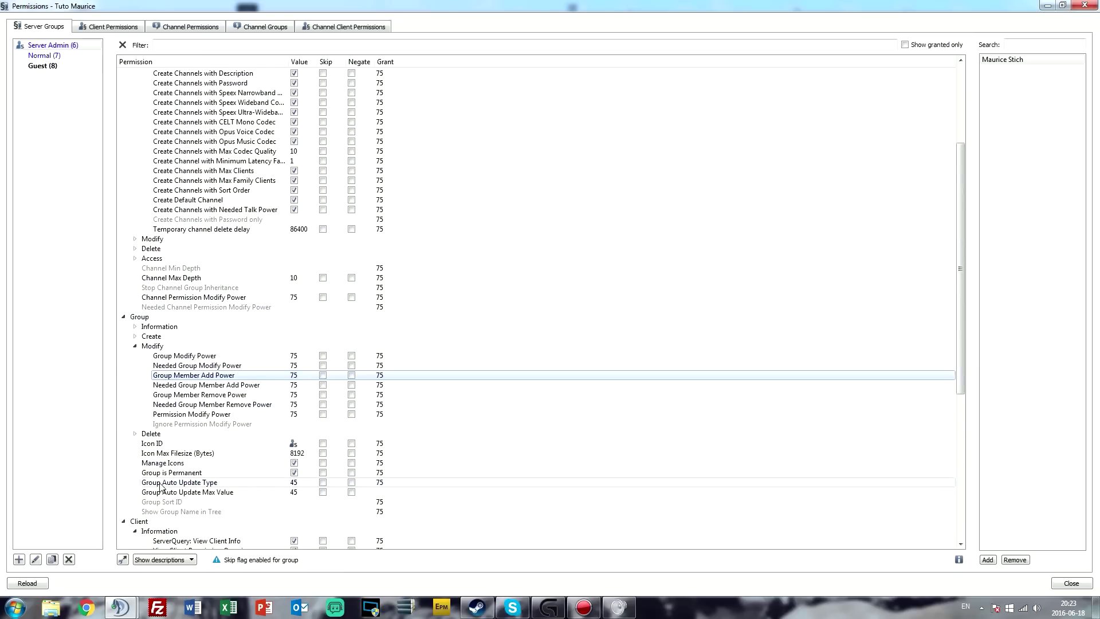
scroll(162, 486, "down", 2)
scroll(156, 420, "down", 8)
scroll(150, 401, "up", 9)
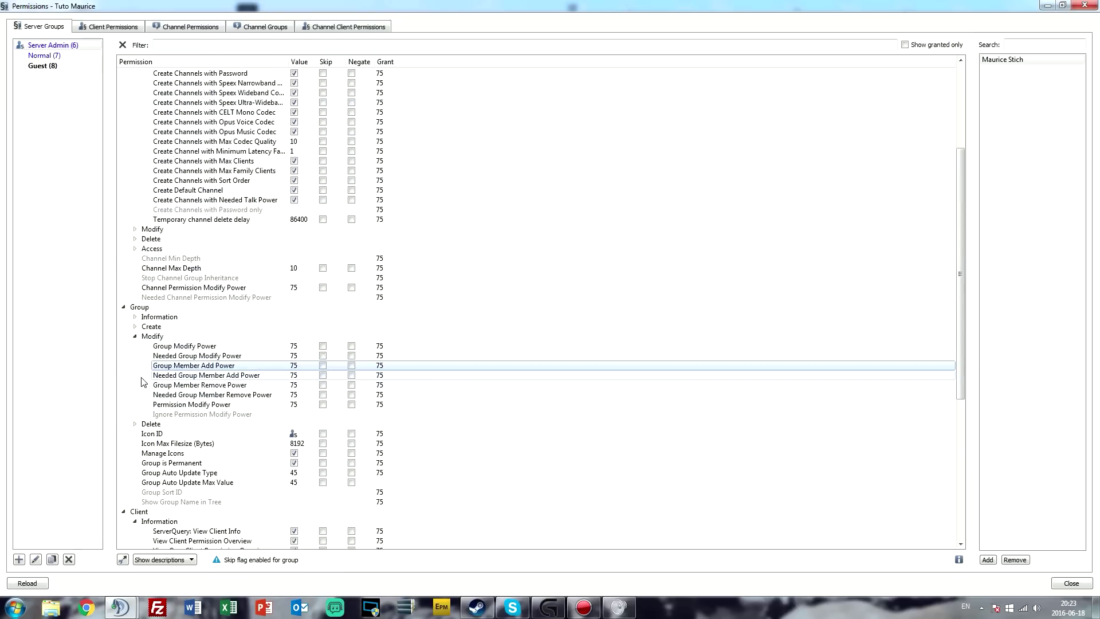
scroll(143, 382, "up", 5)
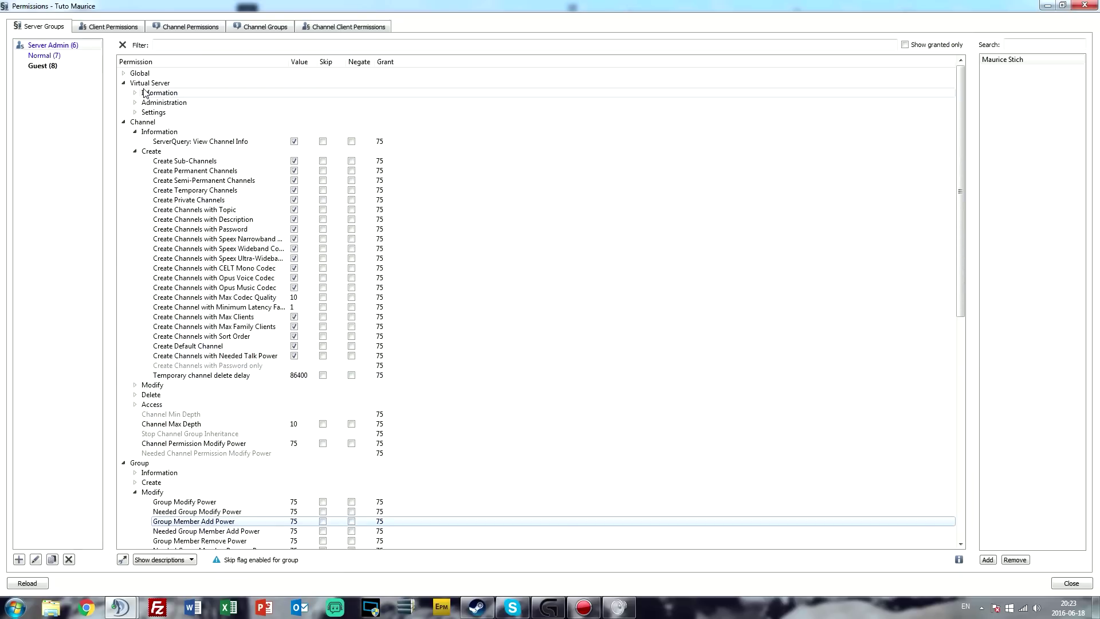
double_click(133, 84)
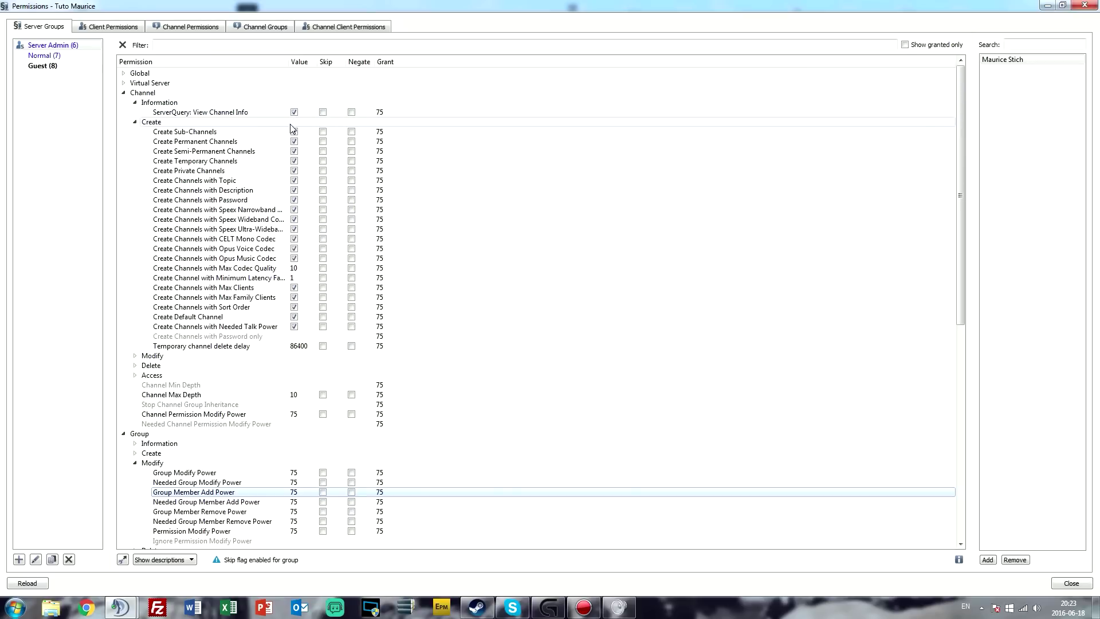
mouse_move(292, 138)
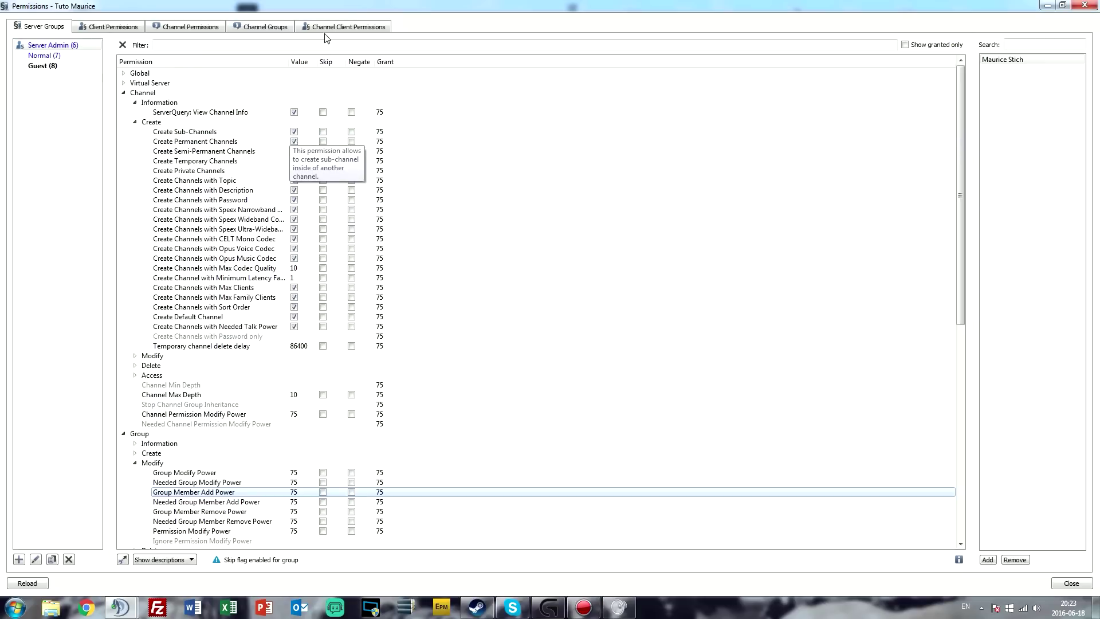
Step: Leave the permissions window and create a temporary sub-channel named Salon1.2 under Salon 1
left_click_drag(344, 11, 999, 76)
left_click(187, 197)
right_click(205, 121)
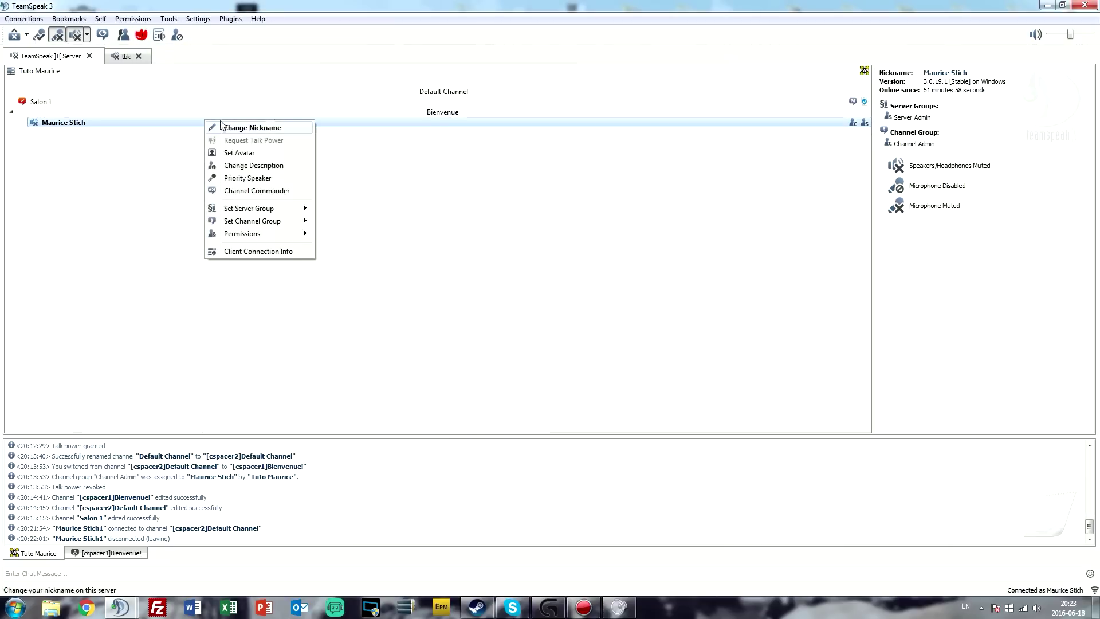
left_click(447, 109)
left_click(447, 104)
left_click(447, 112)
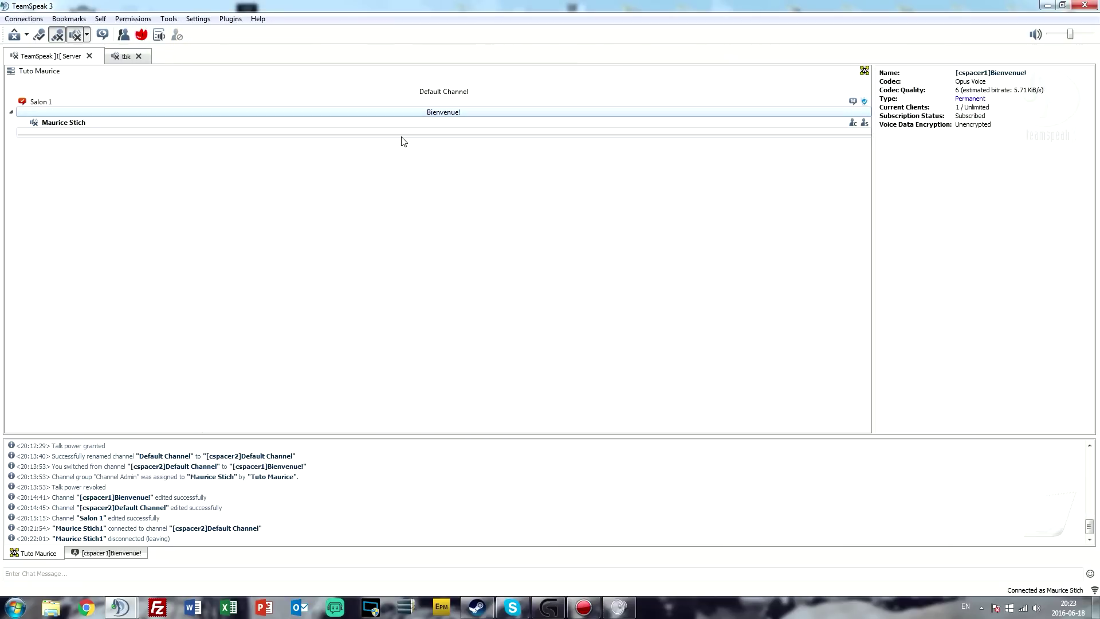
left_click(408, 133)
left_click(448, 93)
left_click(424, 102)
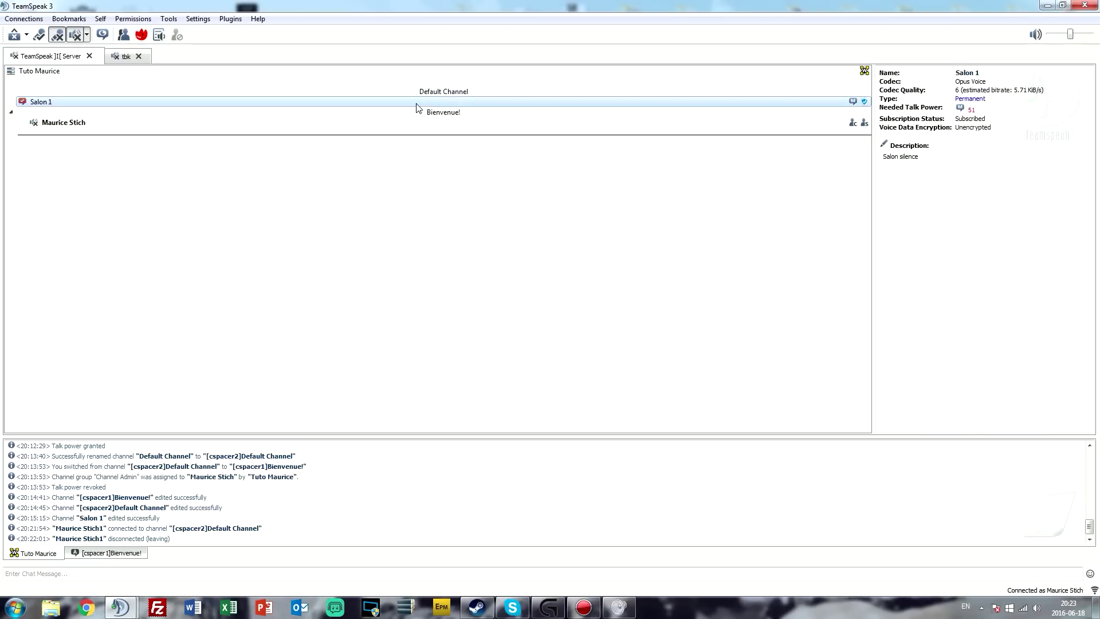
right_click(417, 104)
left_click(451, 203)
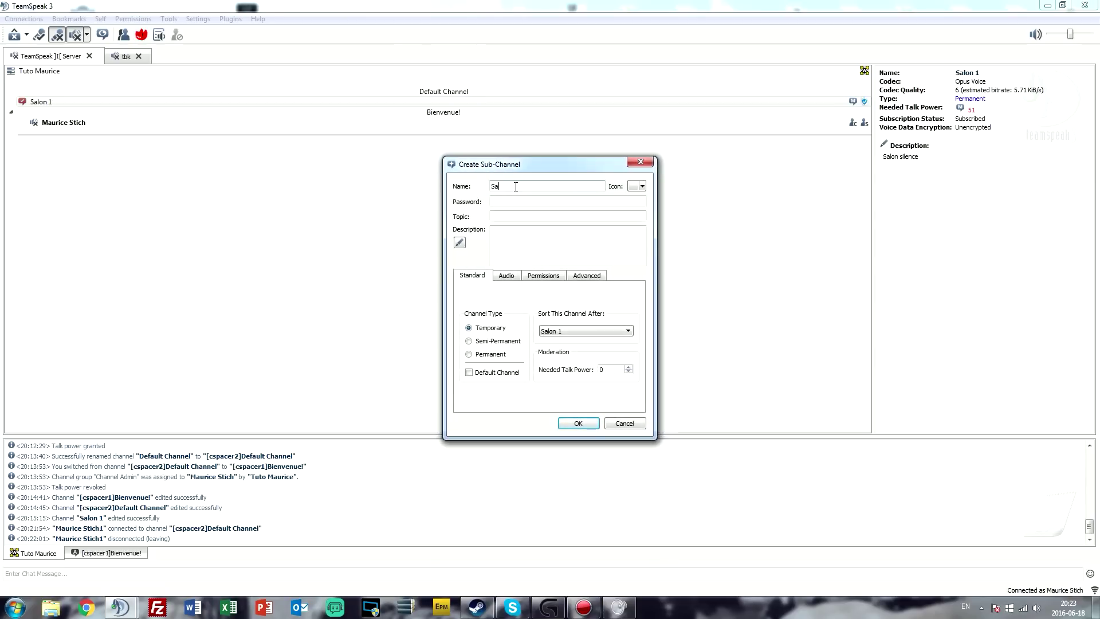
type("Salon1.2")
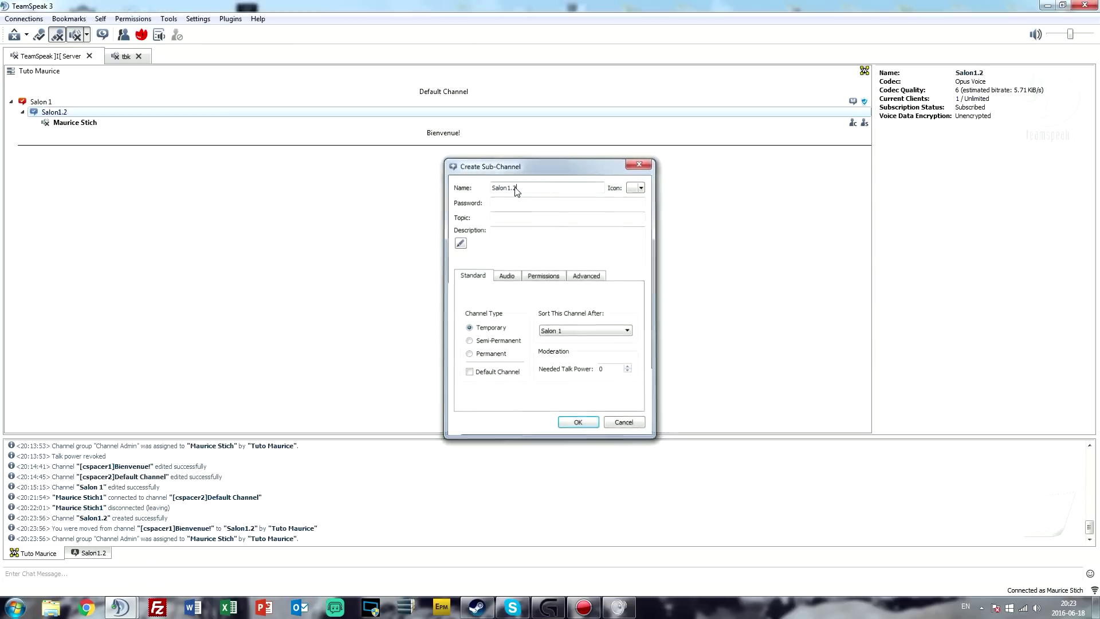
key("Return")
Step: Change the Salon1.2 channel's type to Permanent
right_click(403, 112)
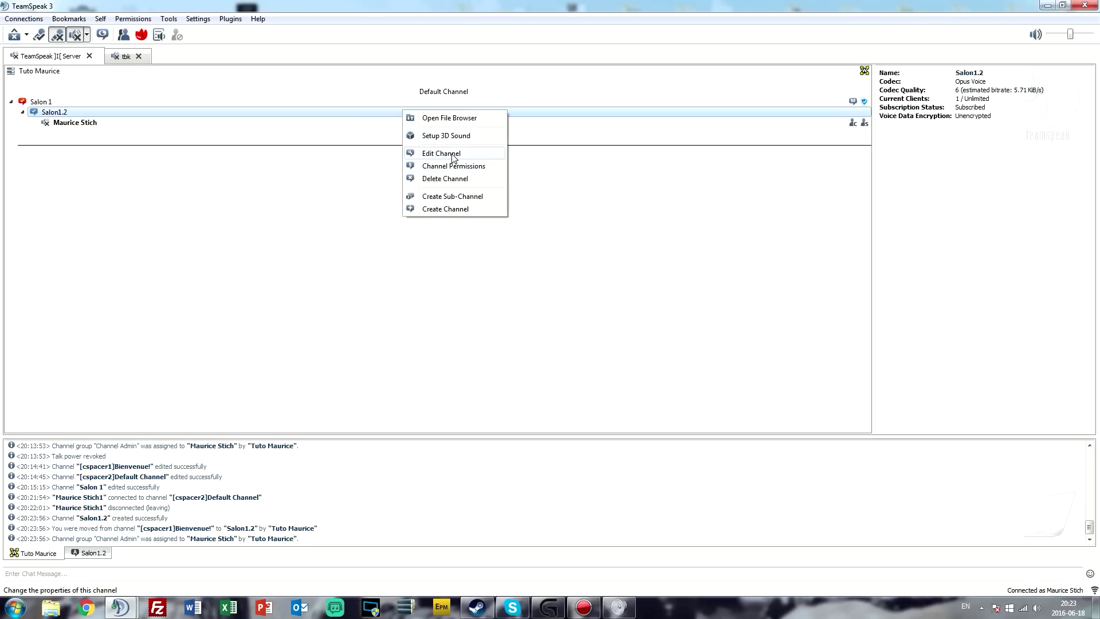
left_click(443, 154)
left_click(490, 355)
left_click(531, 422)
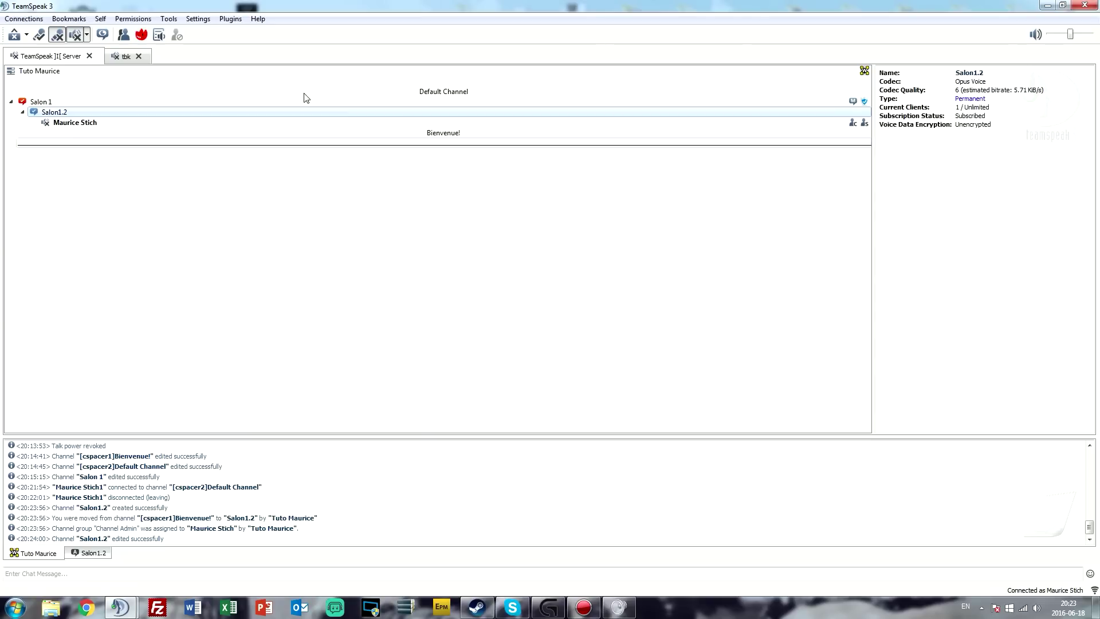
Step: Return to the server group permissions in a maximized window and examine the Normal group's channel creation permissions
left_click(302, 104)
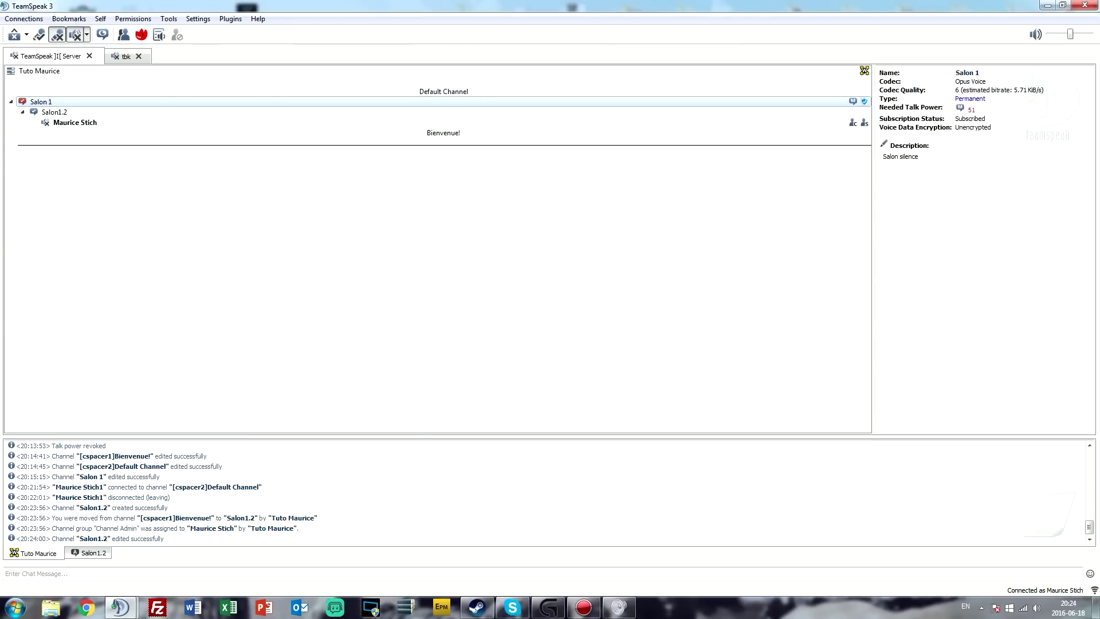
left_click_drag(558, 79, 523, 91)
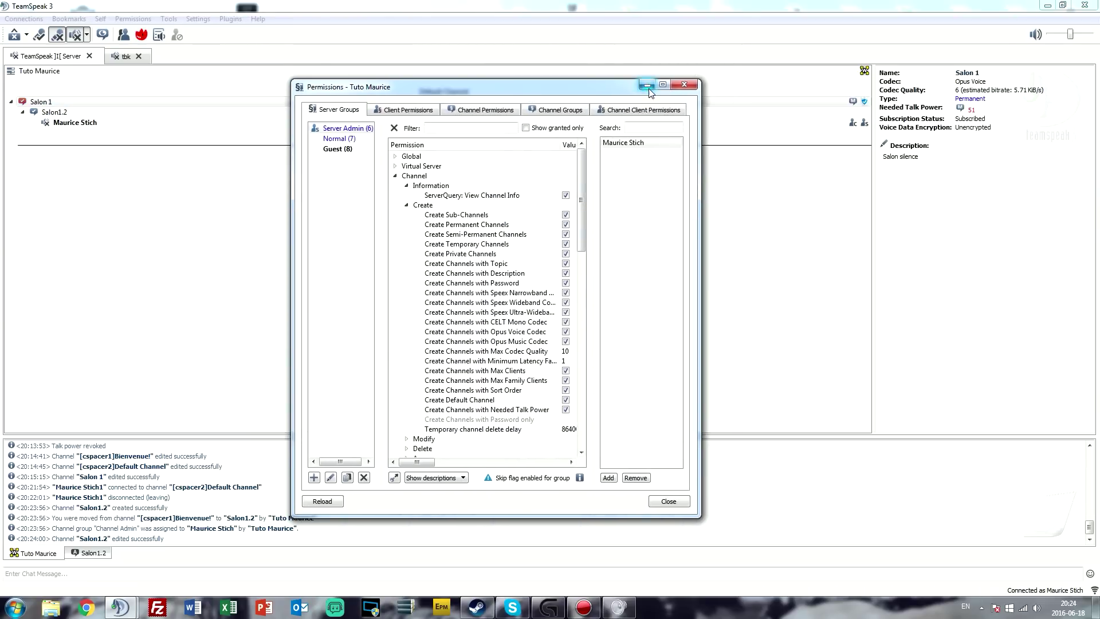
left_click(663, 85)
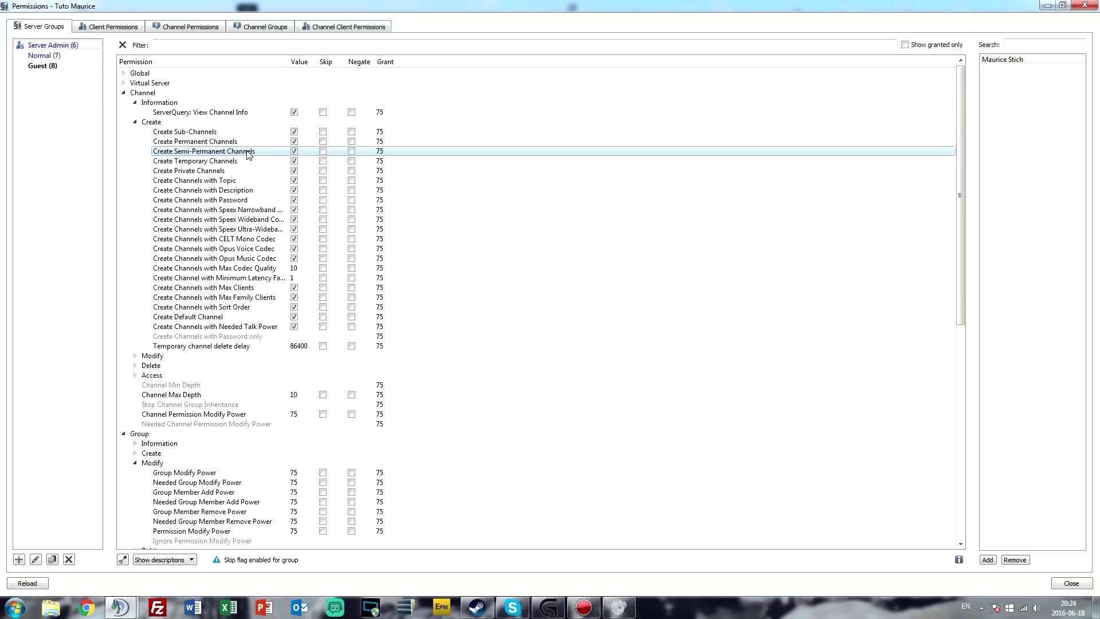
left_click(44, 56)
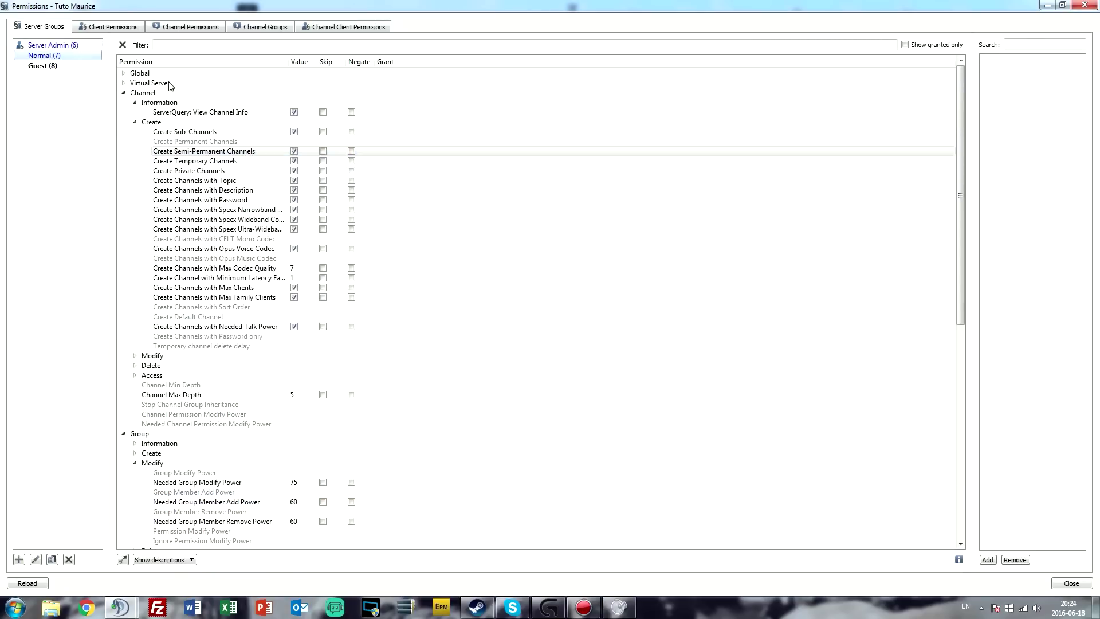
left_click(280, 153)
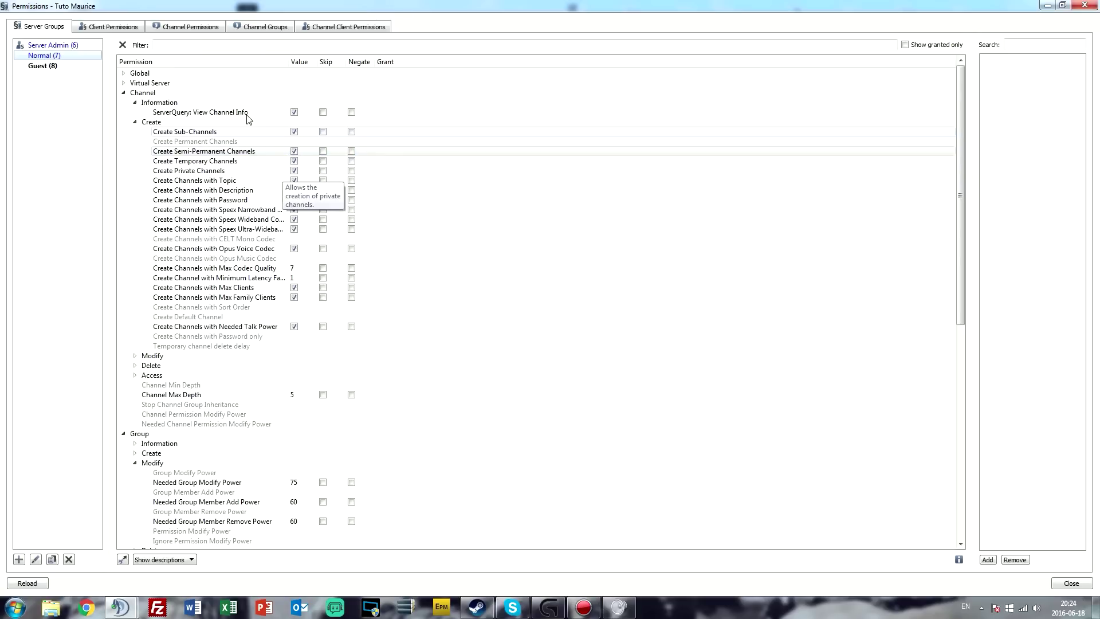
Step: Leave the permissions window, switch to the tbk server tab and open its server group permissions
double_click(224, 4)
left_click(69, 18)
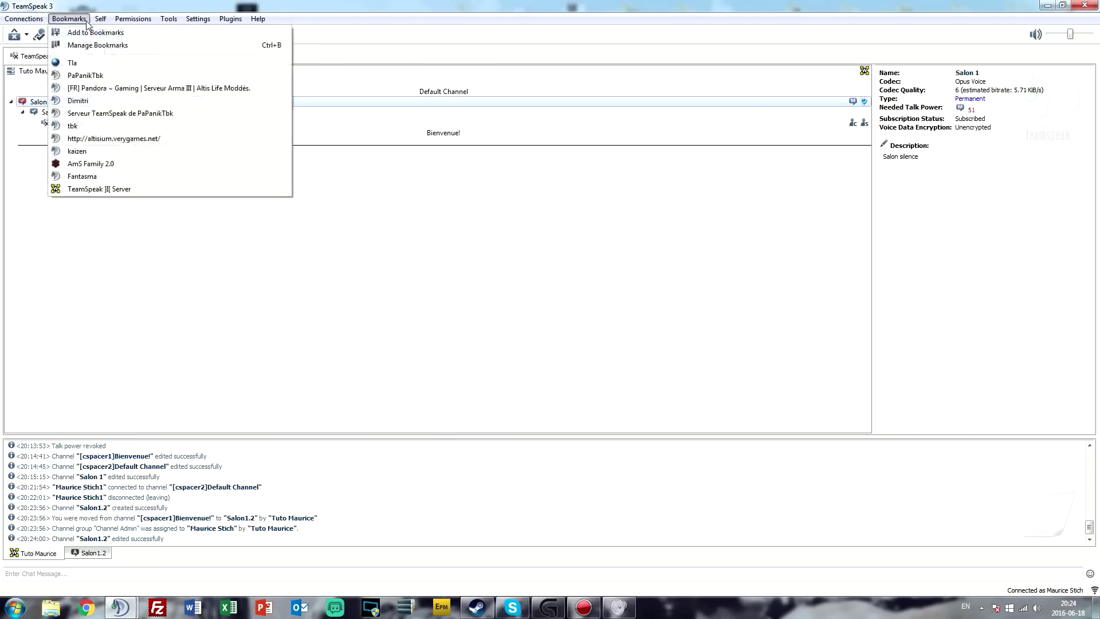
left_click(93, 36)
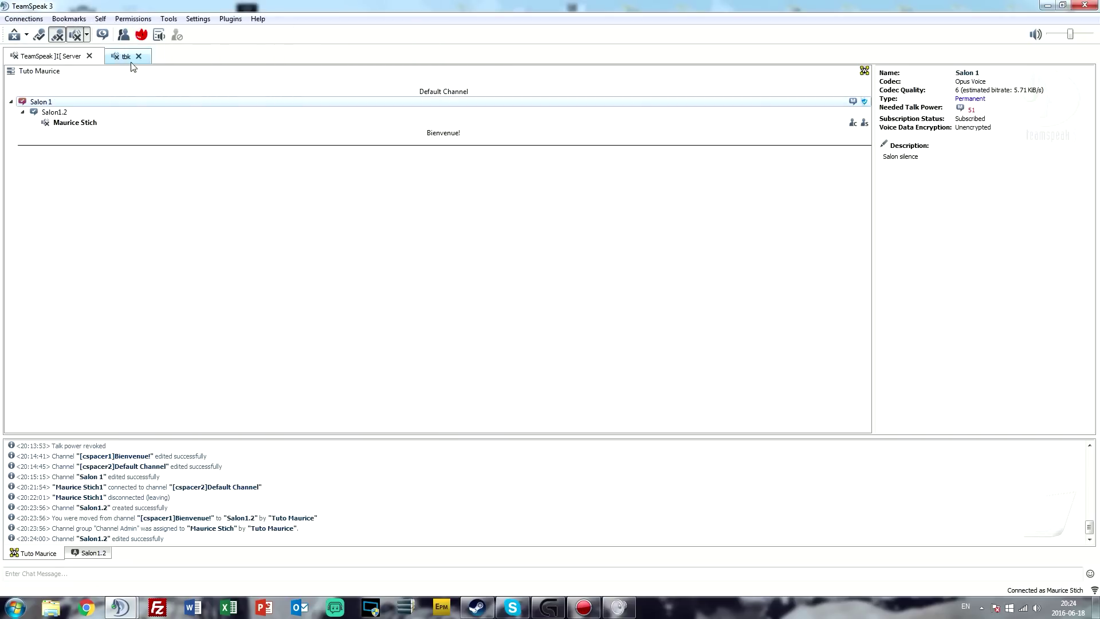
left_click(126, 56)
left_click(133, 18)
left_click(172, 26)
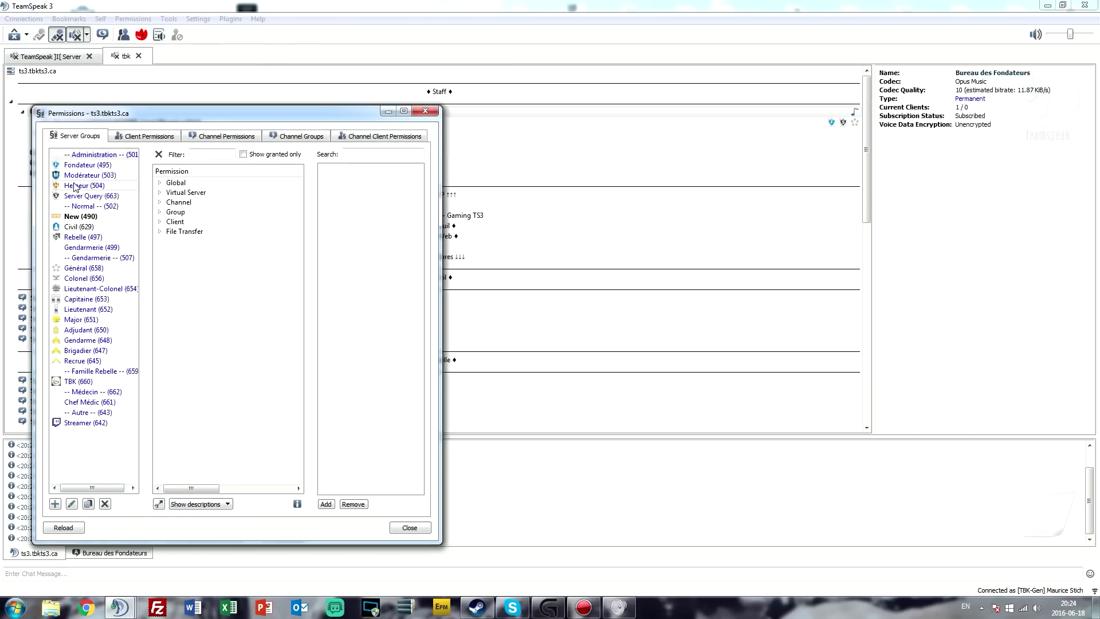
Step: Examine the Civil group's channel creation permissions in a maximized window
left_click(79, 177)
left_click(84, 228)
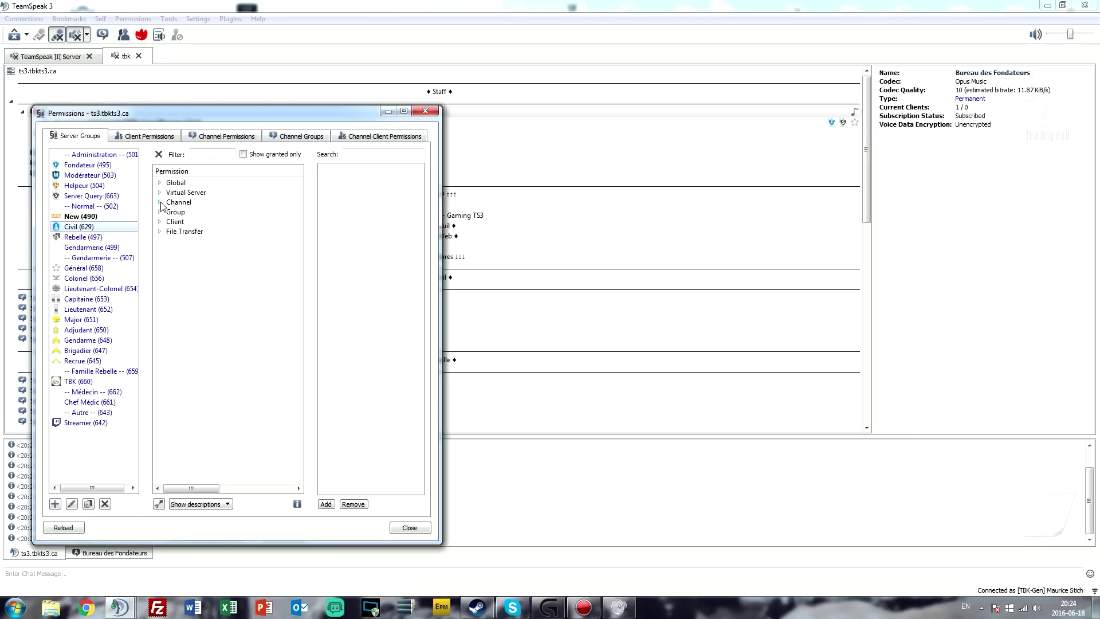
left_click(160, 202)
left_click(171, 222)
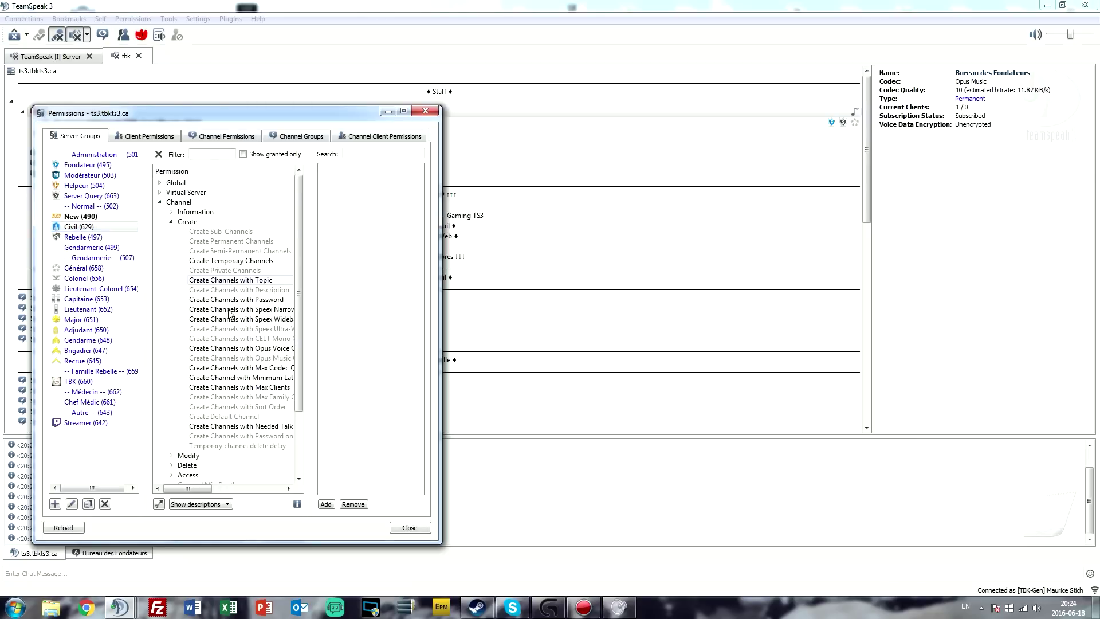
left_click(404, 111)
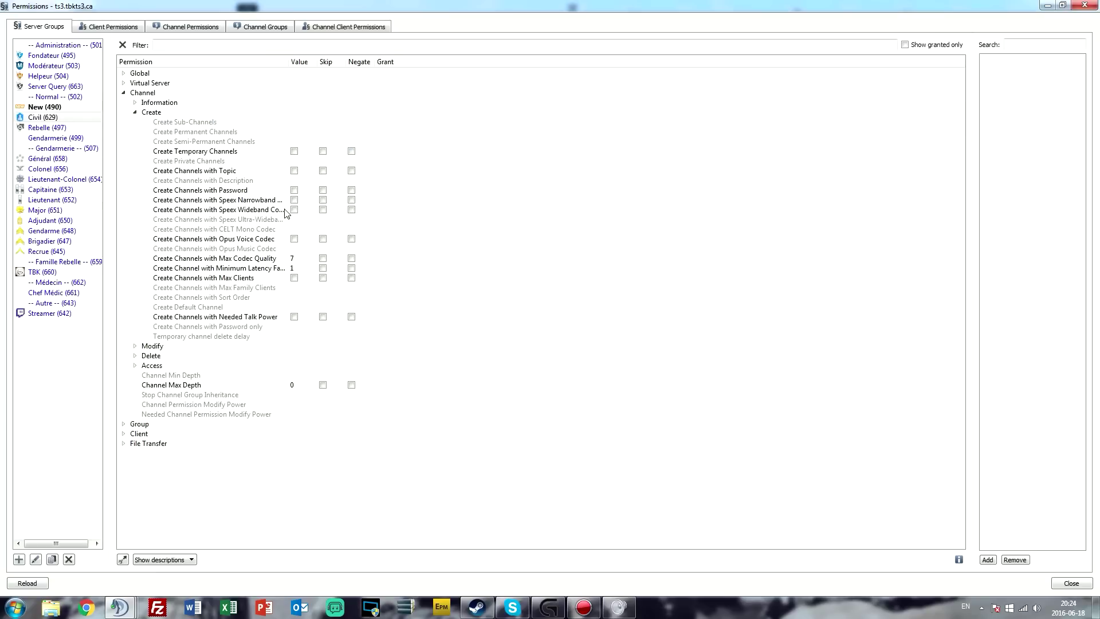
Step: Switch back to the TeamSpeak ]I[ Server tab and reopen its server group permissions in a maximized window
left_click_drag(259, 10, 0, 60)
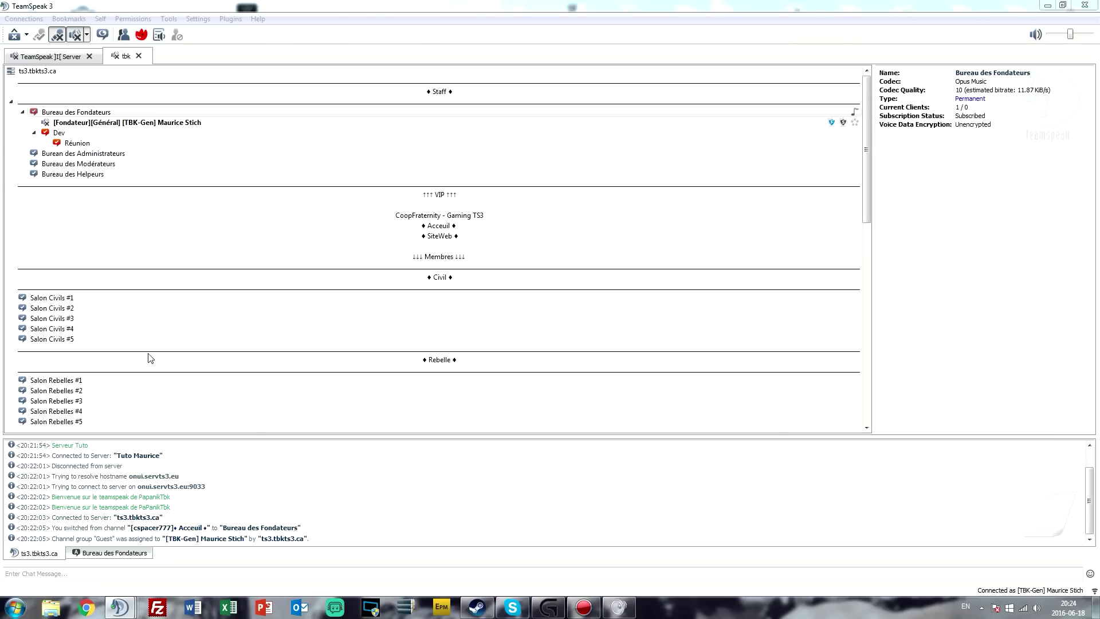
left_click(50, 56)
left_click(124, 18)
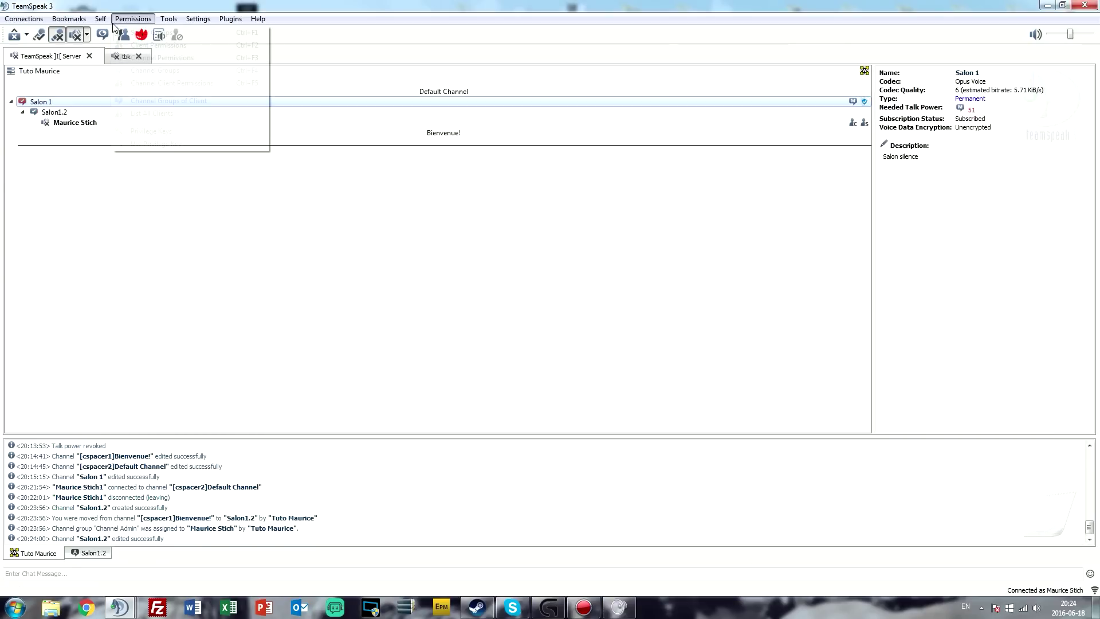
left_click(151, 33)
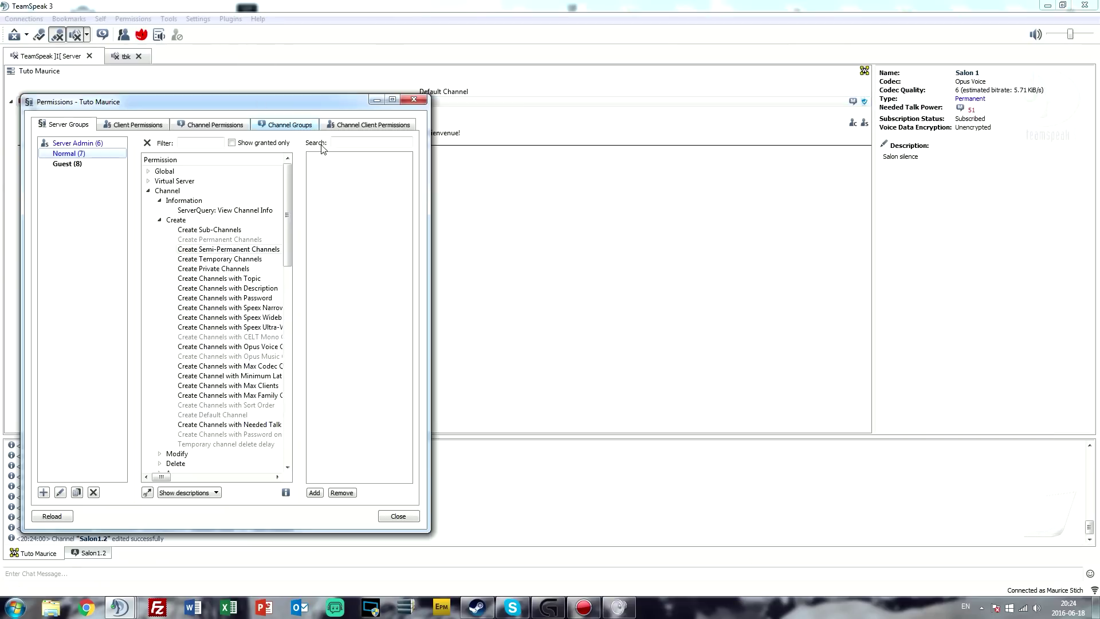
double_click(344, 102)
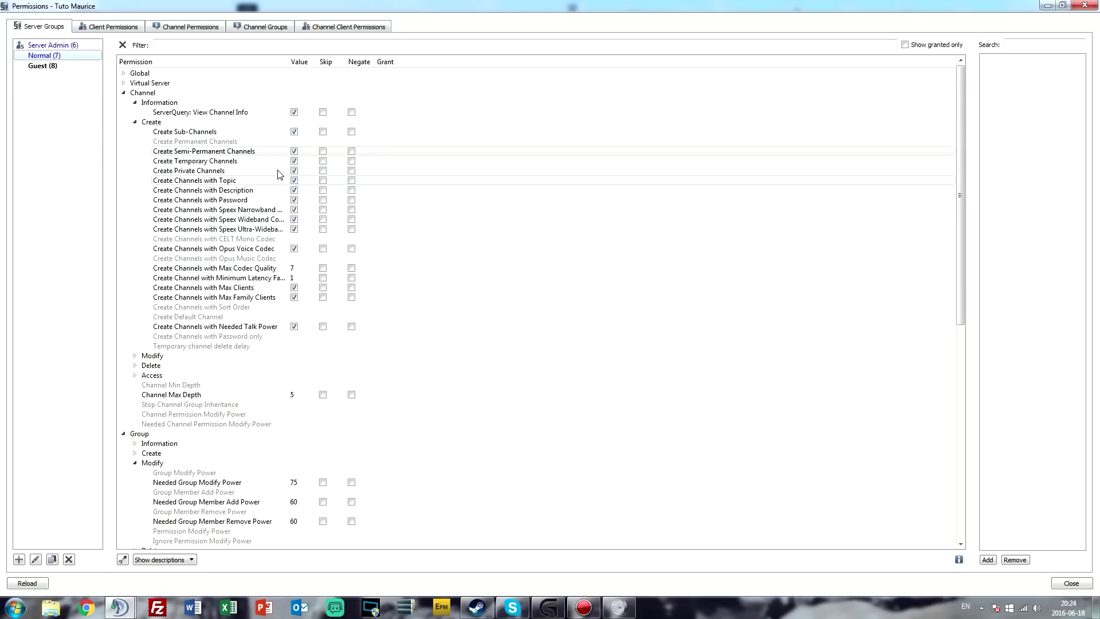
Step: Examine the Normal group's channel creation permissions and expand its channel modification permissions
mouse_move(280, 174)
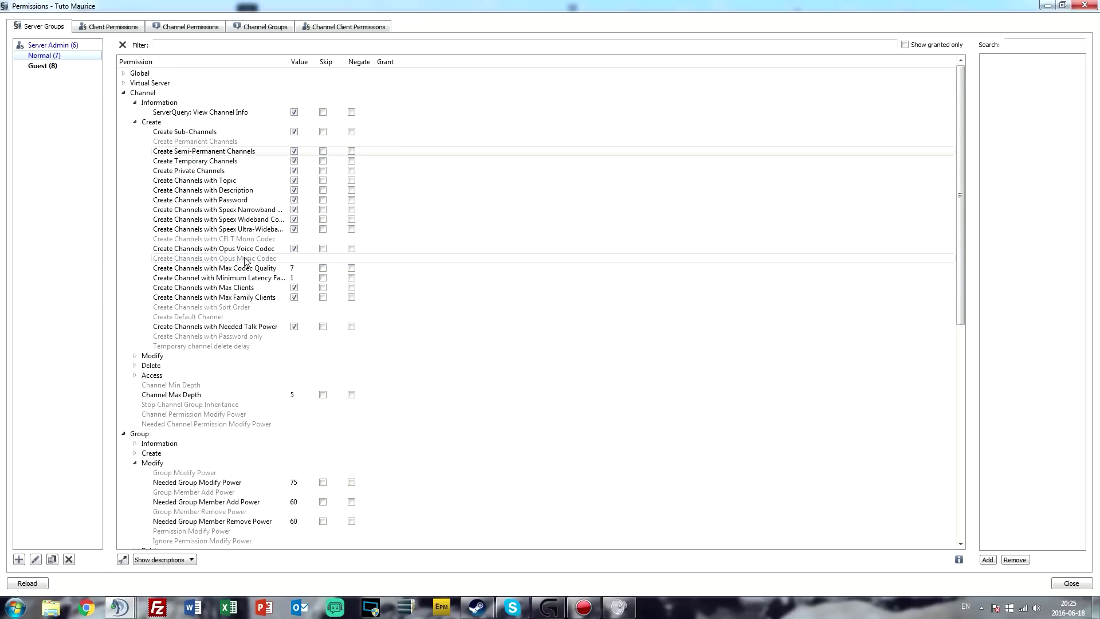
scroll(230, 292, "down", 2)
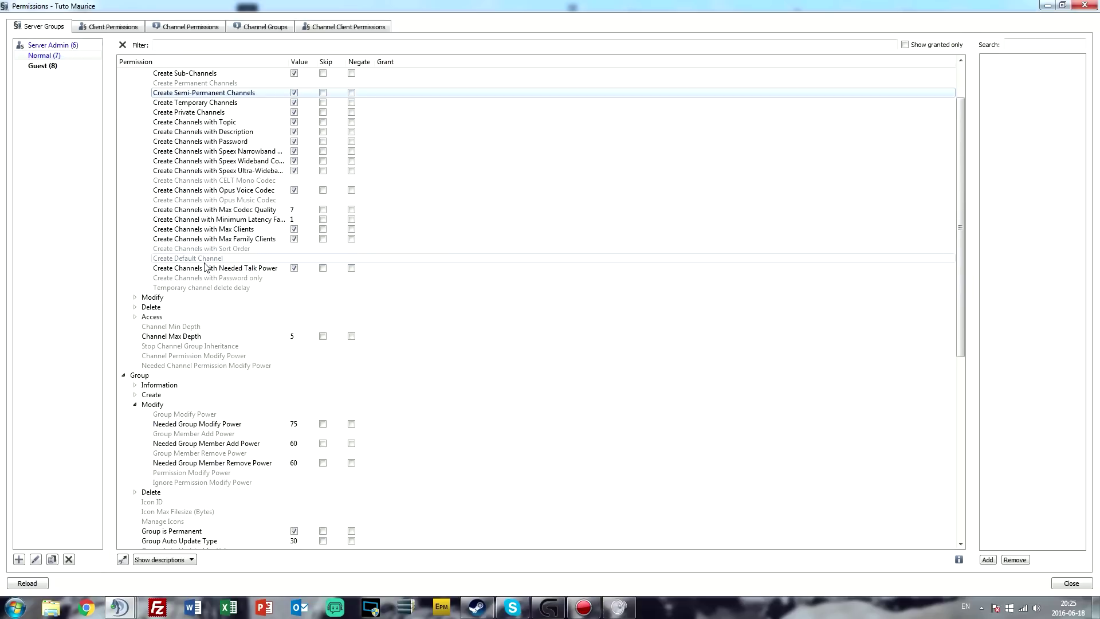
left_click(135, 298)
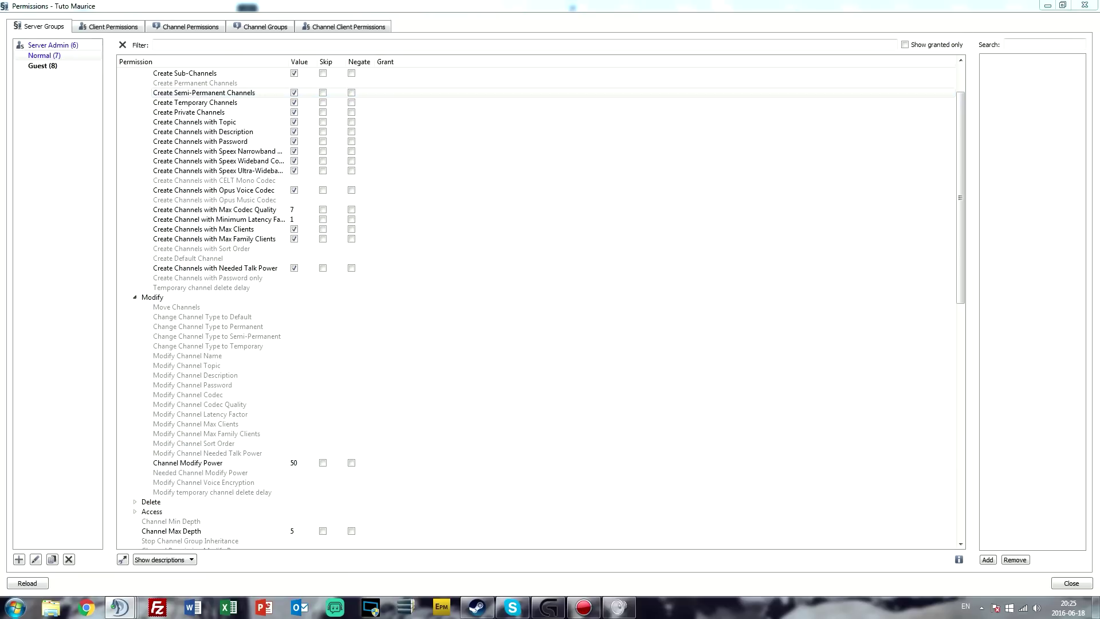
Step: Compare the Normal group's Move Channels permission with the Server Admin group's channel modification permissions
left_click(242, 307)
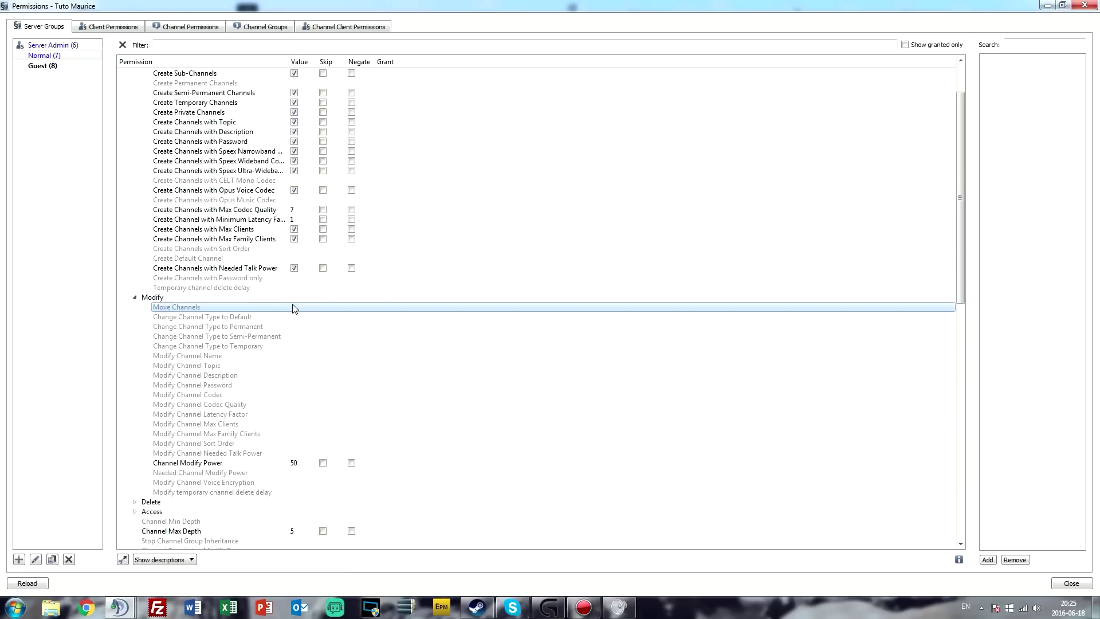
left_click(63, 45)
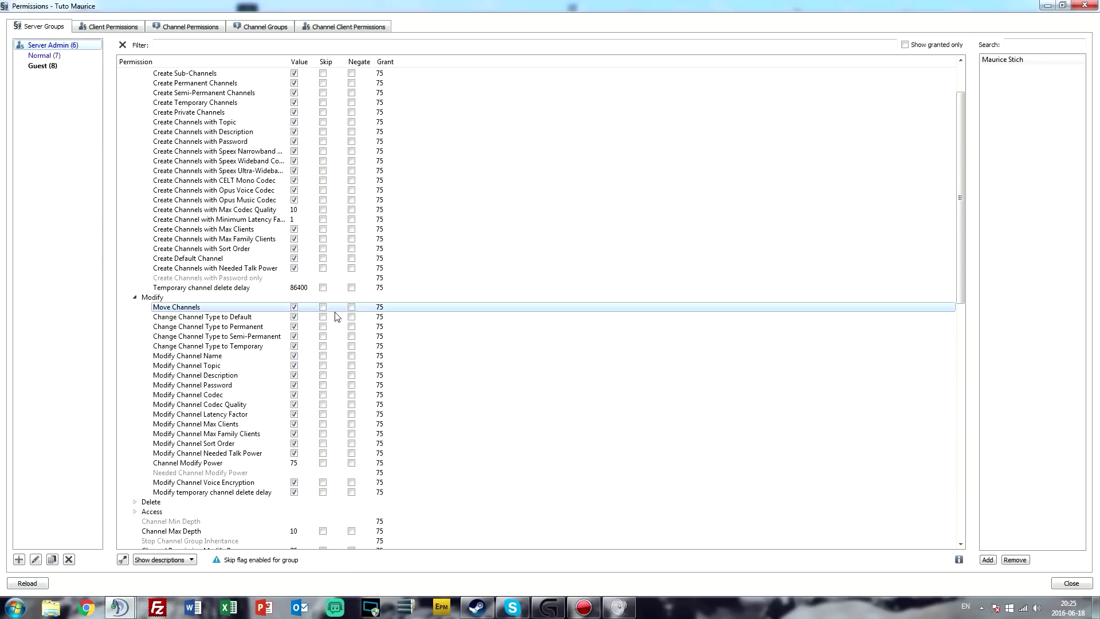
left_click(295, 320)
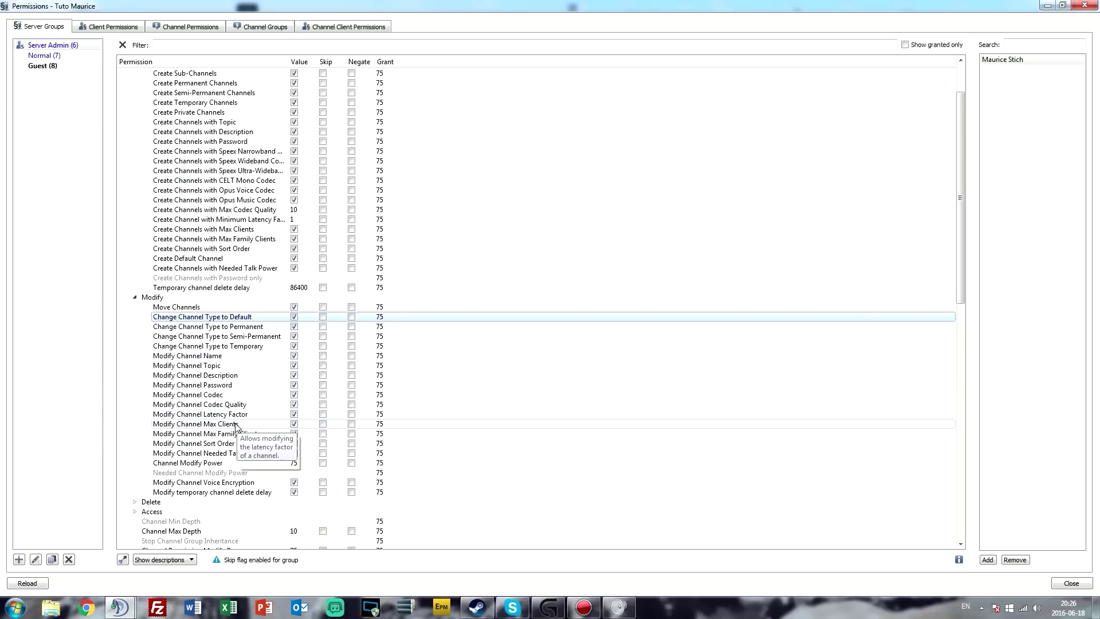
Step: Clear the "move" filter for the Channel Admin channel group and look through its unfiltered permissions
left_click(272, 27)
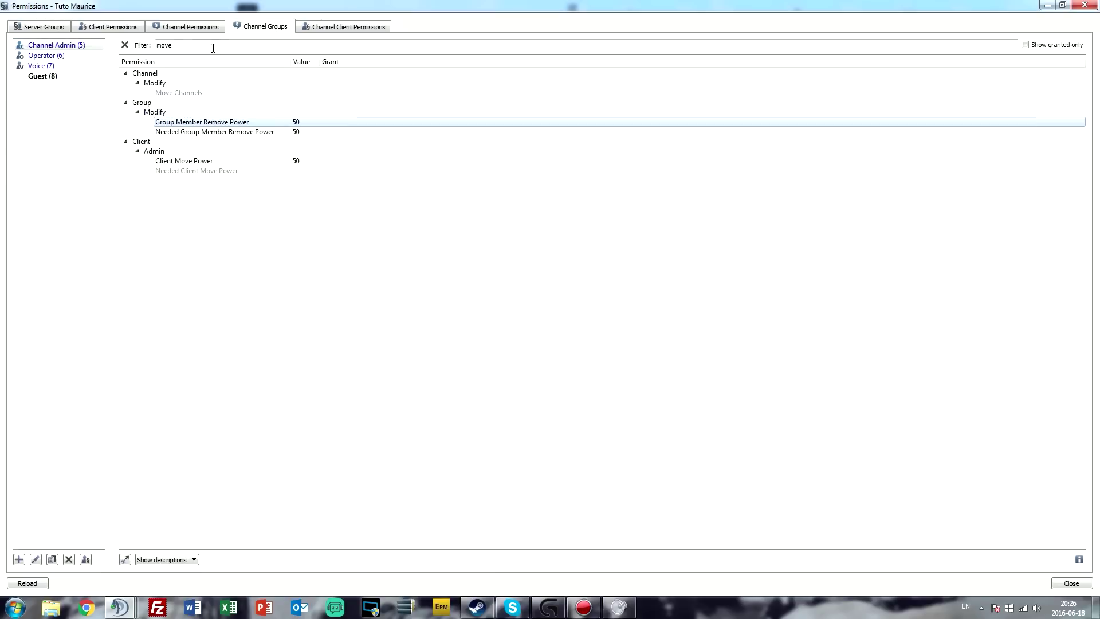
left_click_drag(212, 45, 81, 44)
key("BackSpace")
scroll(238, 421, "down", 6)
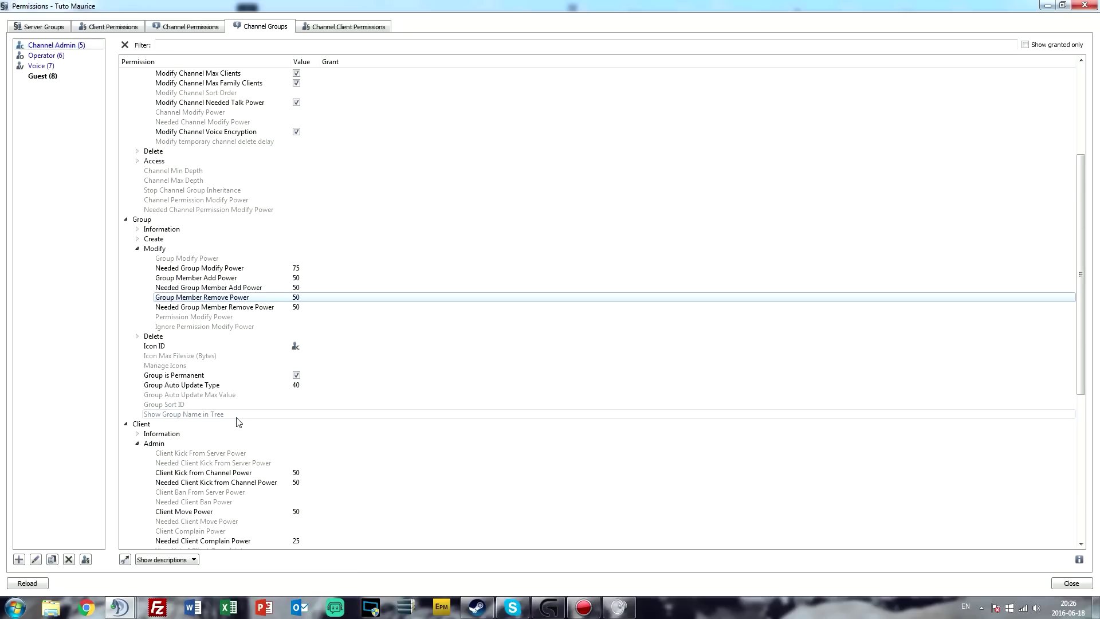
scroll(157, 356, "up", 6)
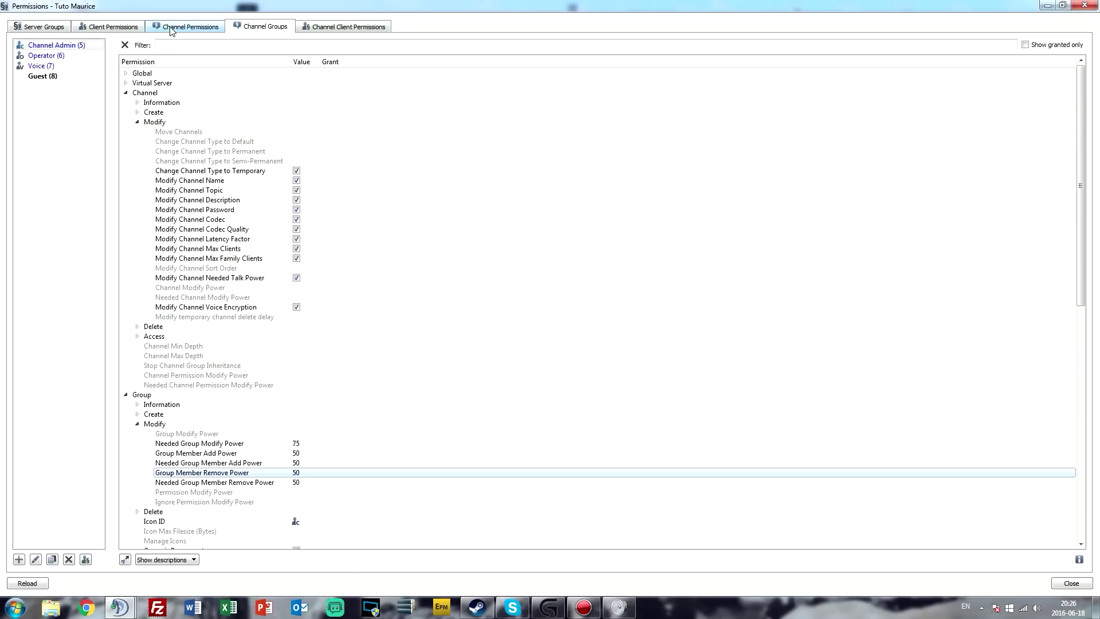
Step: Return to the server group permissions and expand the Server Admin group's channel Delete category
left_click(126, 83)
left_click(126, 83)
left_click(189, 26)
left_click(112, 27)
left_click(43, 27)
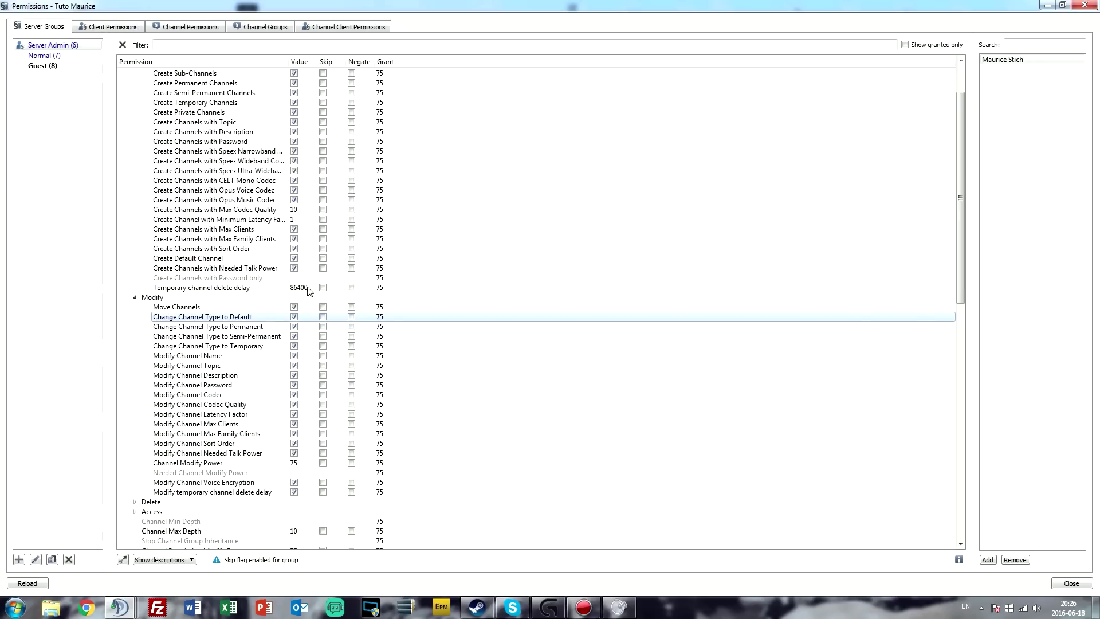
scroll(304, 352, "down", 3)
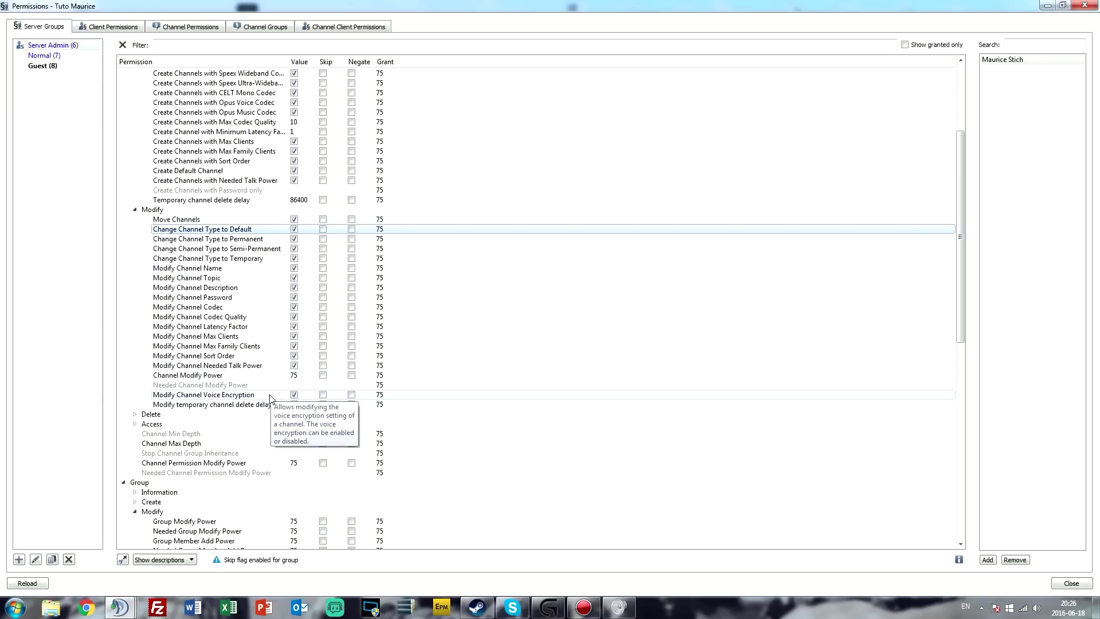
left_click(135, 415)
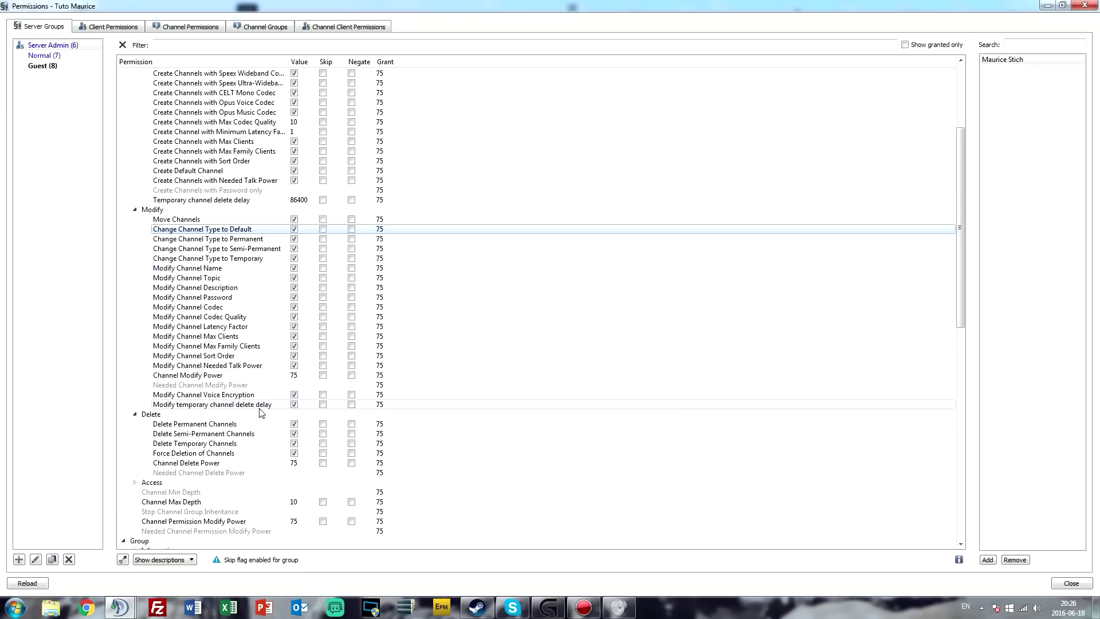
Step: Examine the Server Admin group's voice encryption, codec, codec quality and permanent channel deletion permissions
scroll(256, 400, "down", 1)
left_click(281, 365)
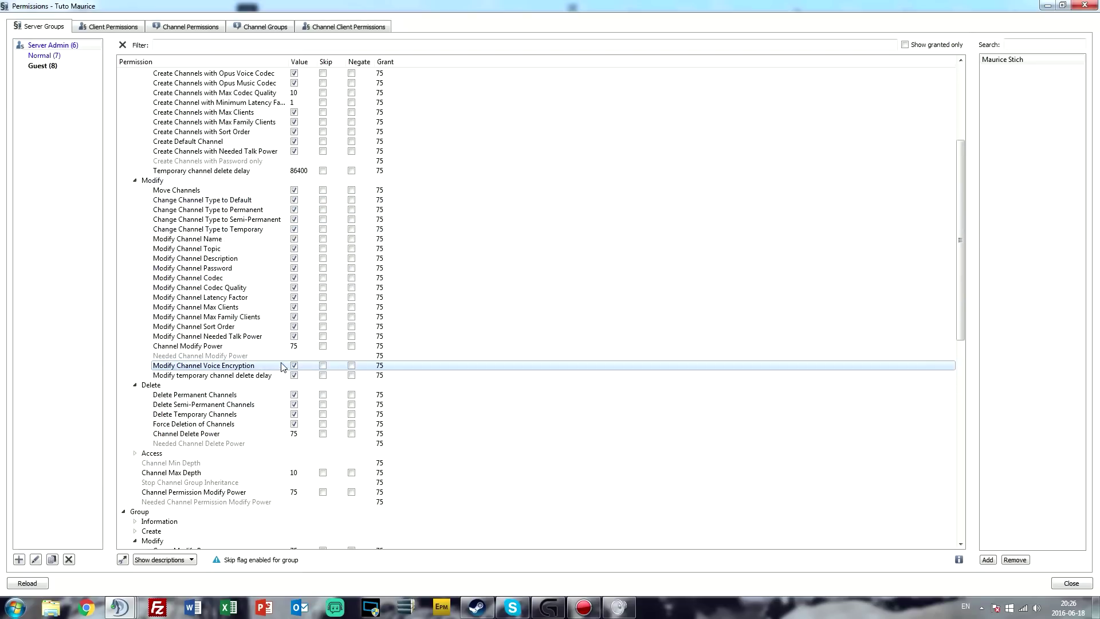
left_click(270, 277)
left_click(265, 287)
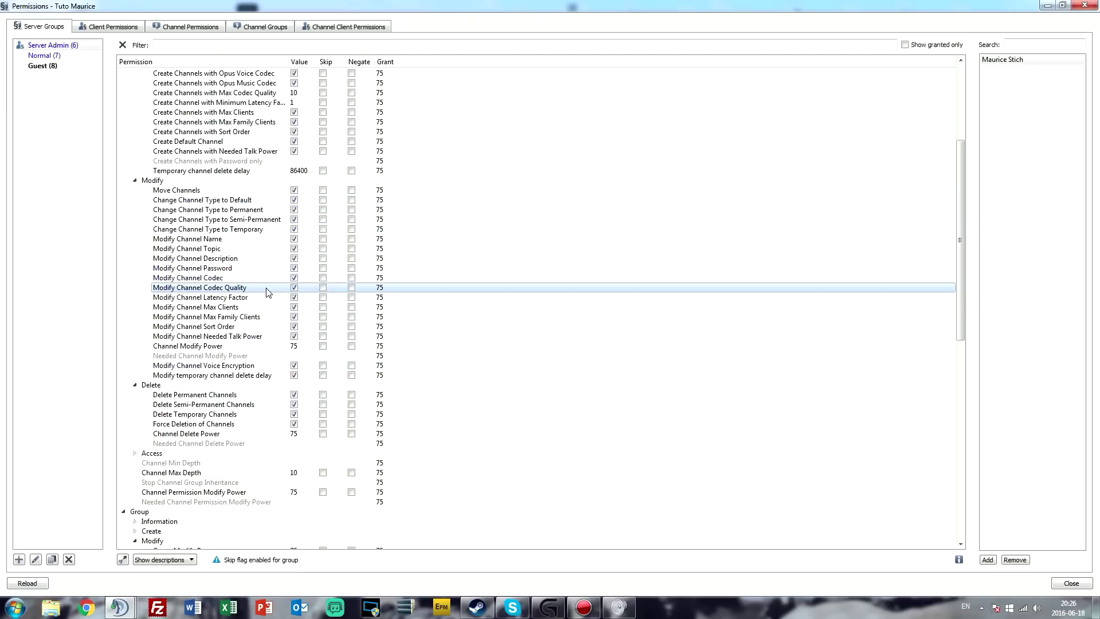
left_click(261, 395)
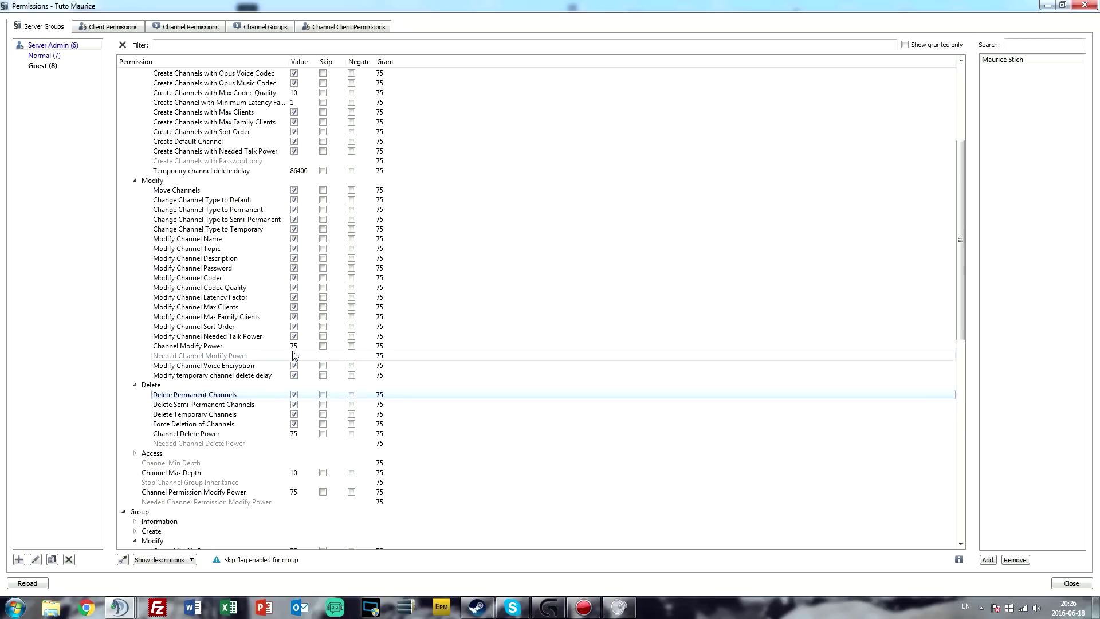
Step: Expand the Server Admin group's channel Access permissions and place the permissions window side by side with the main window
scroll(312, 453, "down", 1)
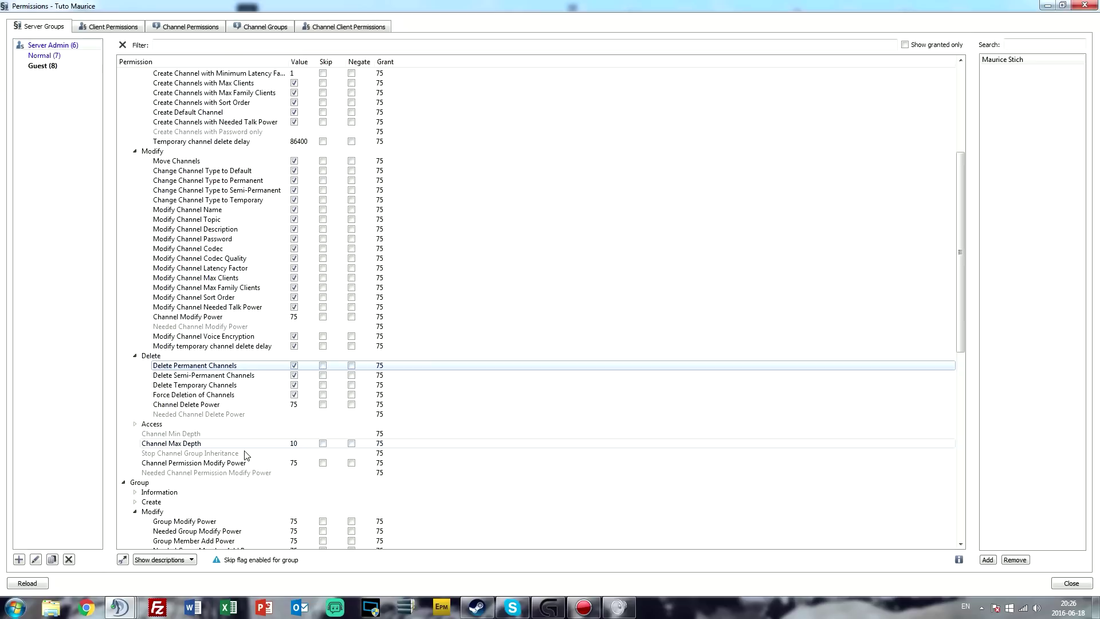
left_click(135, 424)
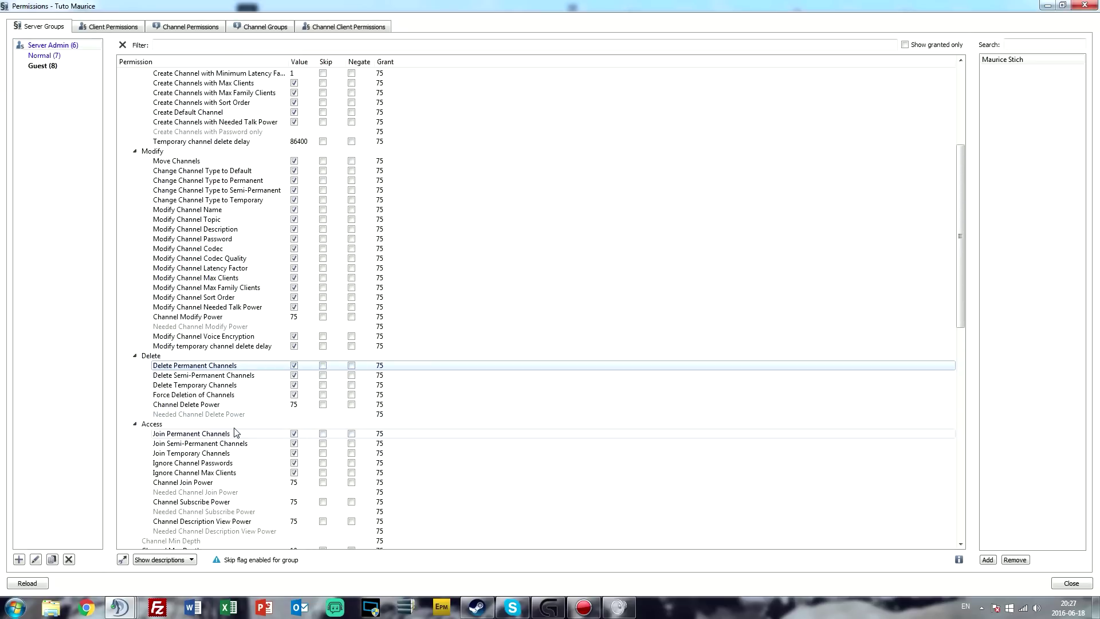
left_click(172, 424)
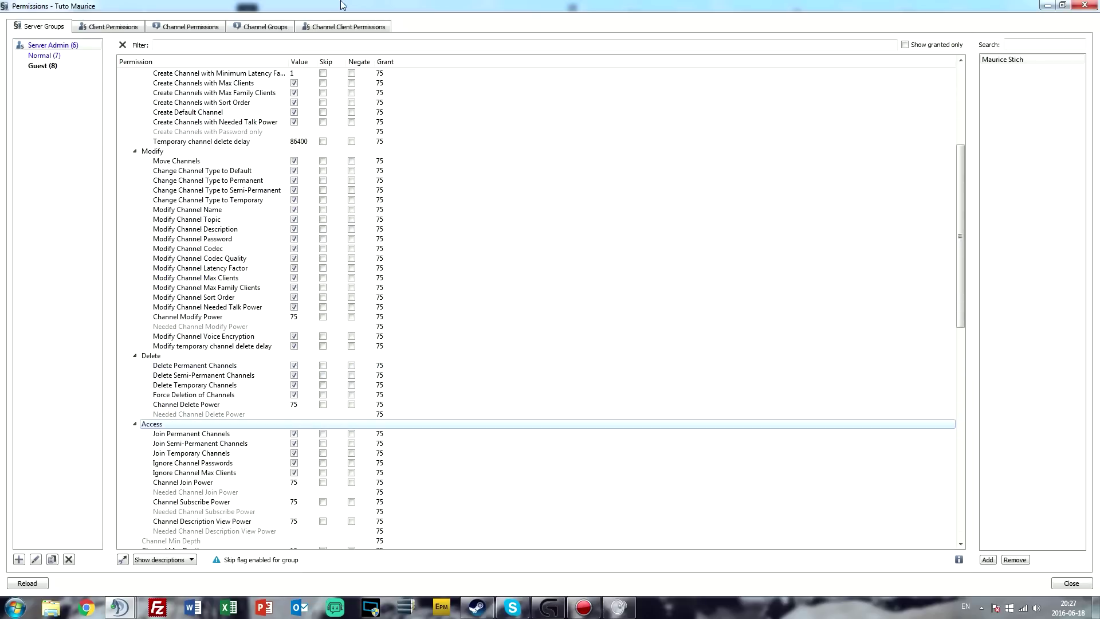
left_click_drag(338, 3, 0, 143)
left_click_drag(282, 8, 830, 2)
left_click_drag(539, 6, 0, 172)
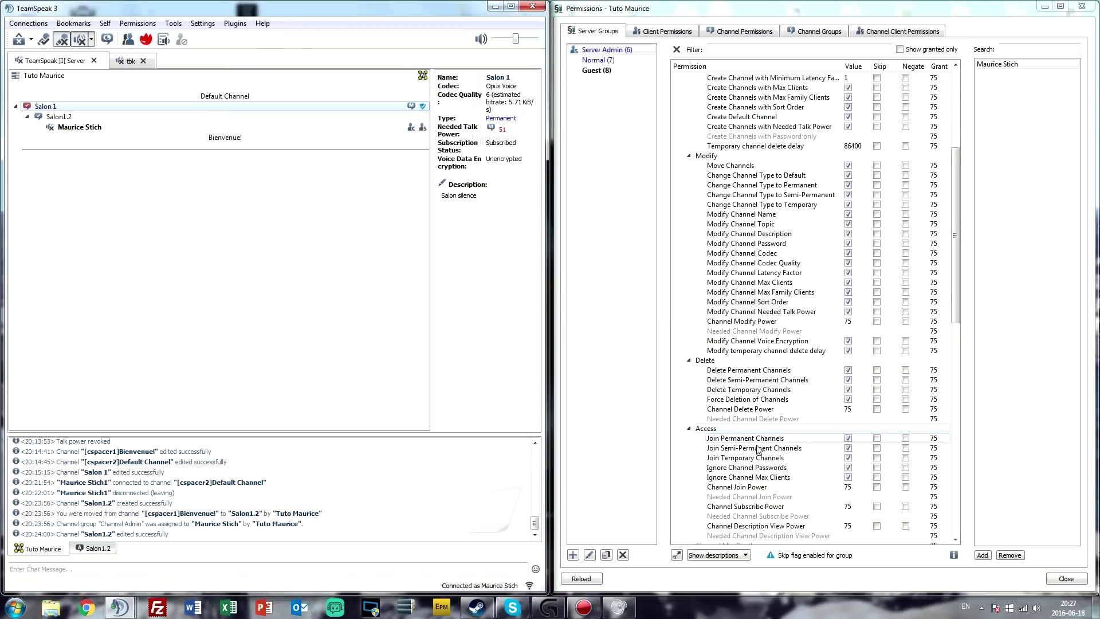
Step: Examine the Server Admin group's permissions for joining channel types and for ignoring channel passwords and max clients
left_click(761, 439)
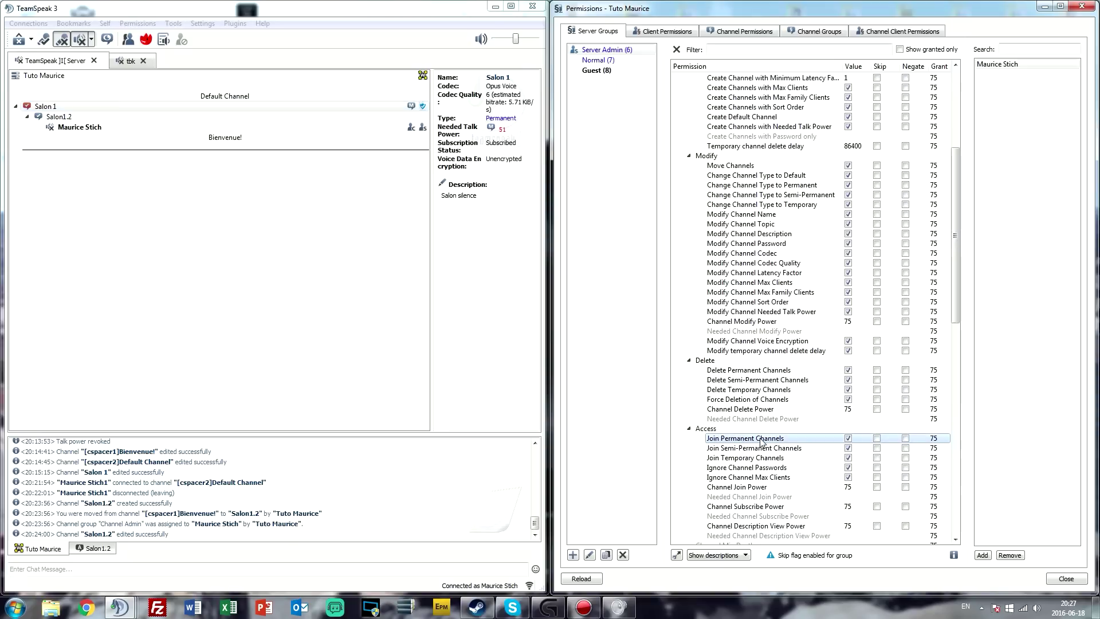
left_click(754, 449)
left_click(753, 459)
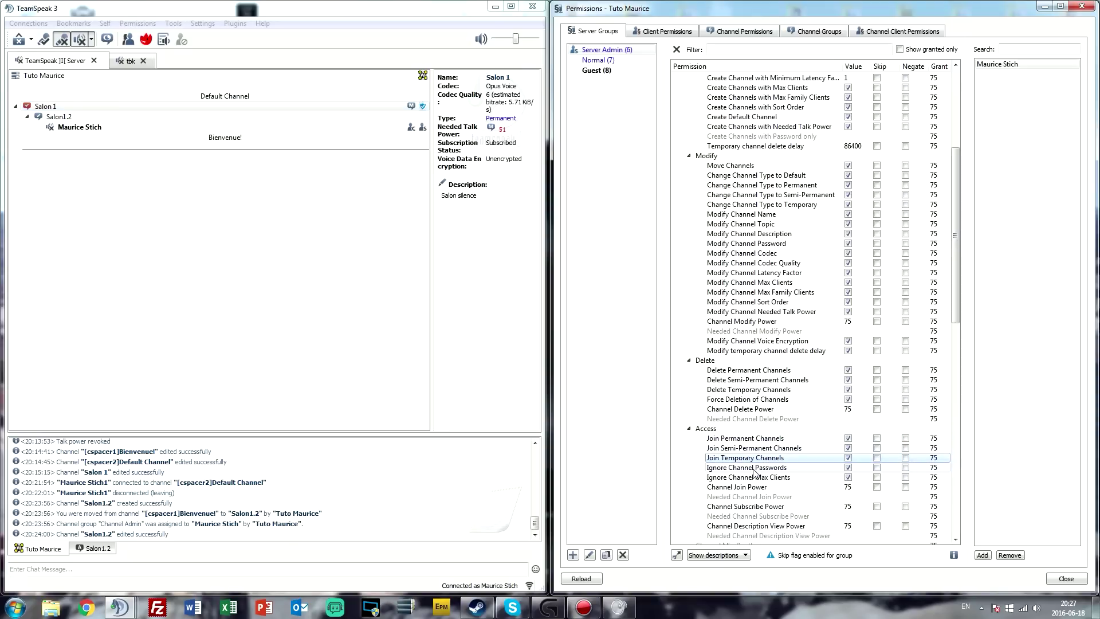
left_click(755, 469)
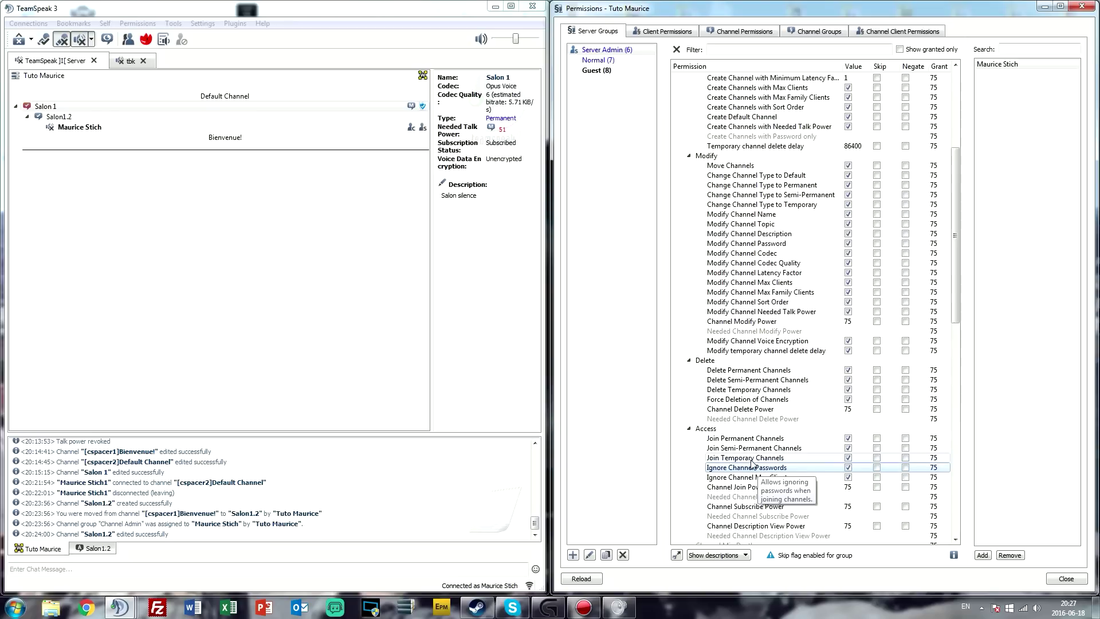
left_click(681, 479)
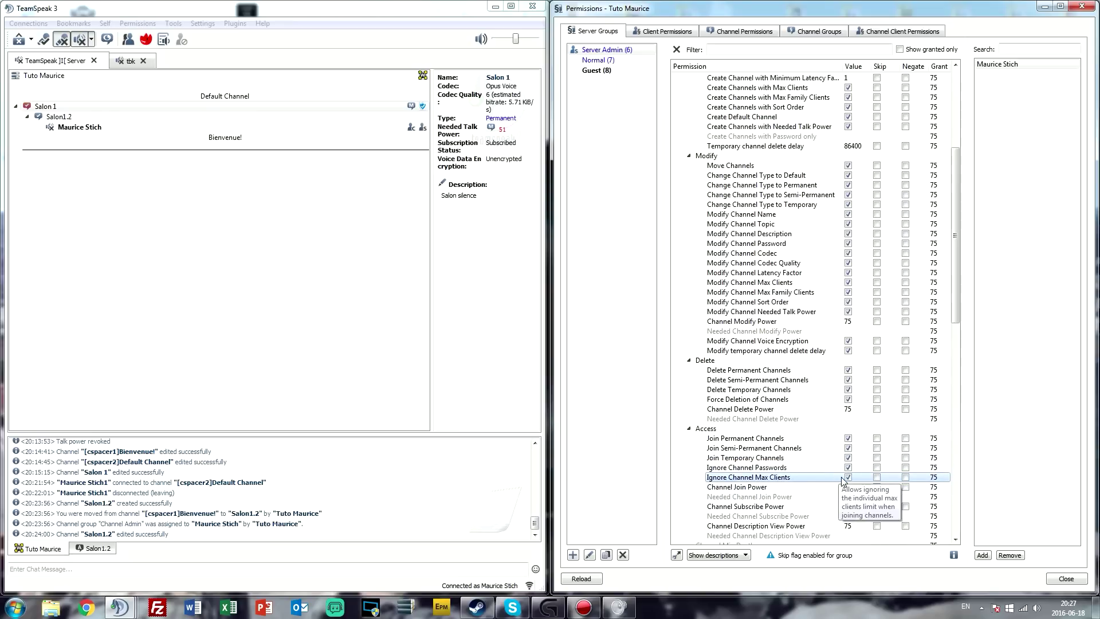
Step: Inspect the maximum users limit in Salon 1's advanced channel settings, leaving the settings unchanged
left_click(119, 109)
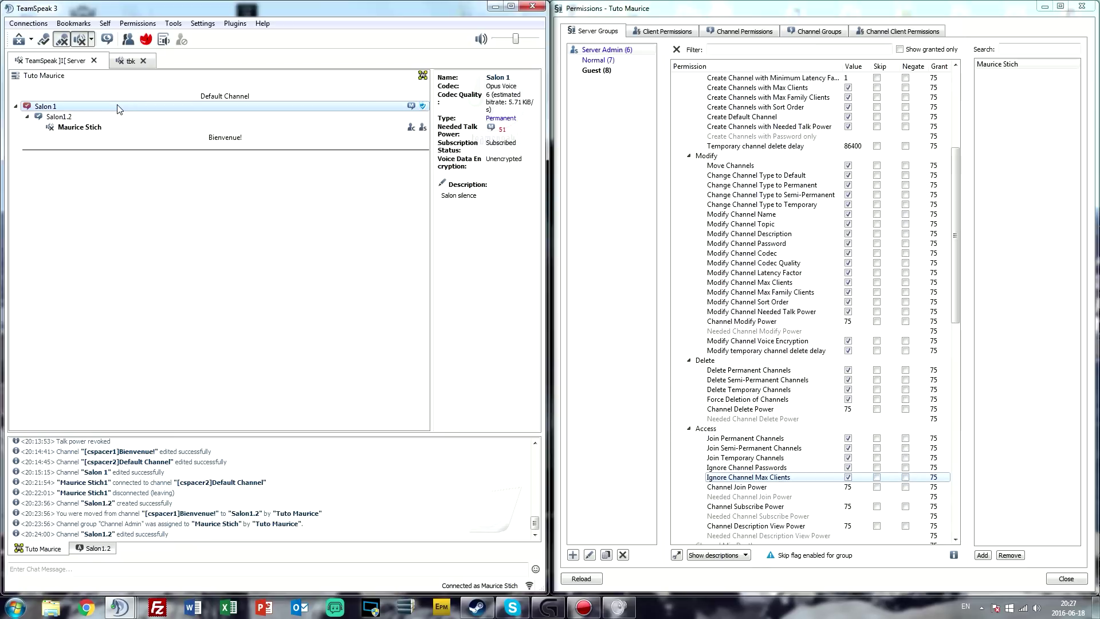
right_click(119, 108)
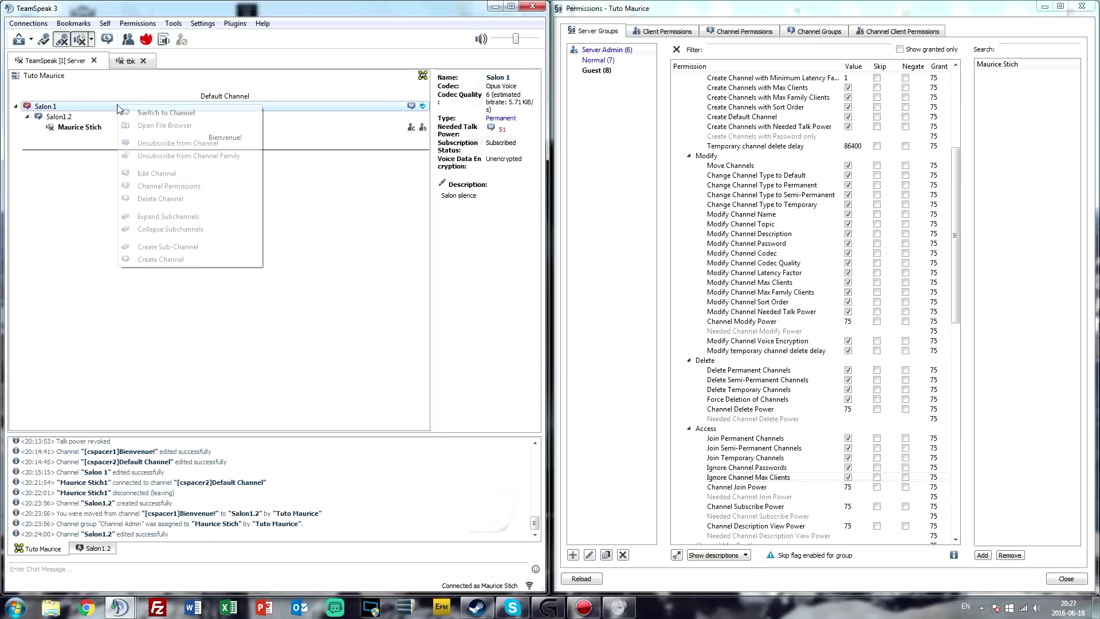
left_click(178, 178)
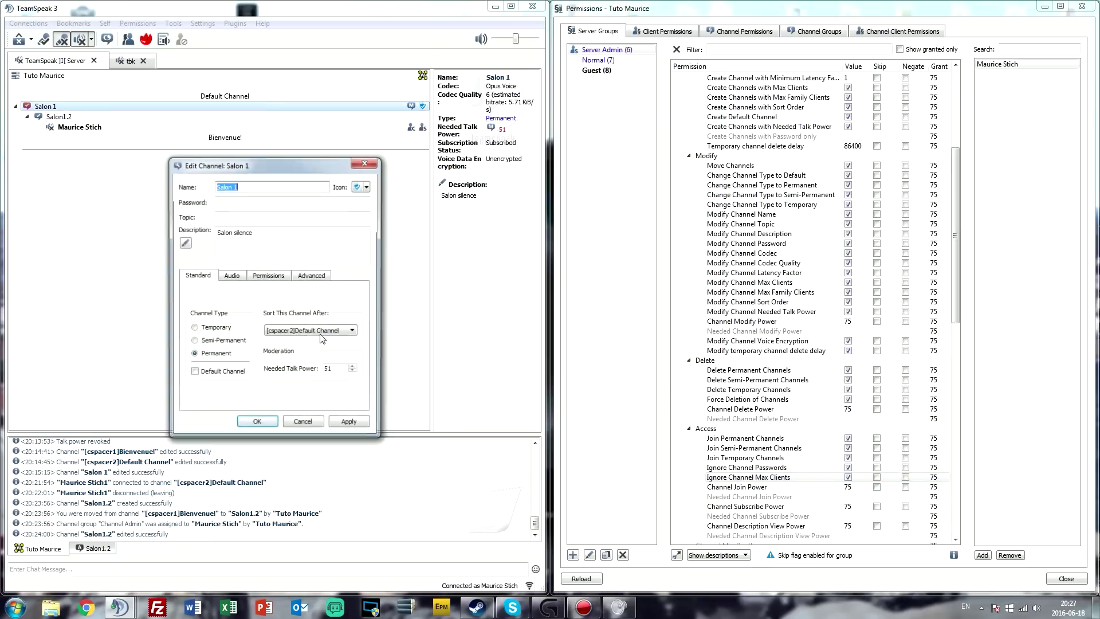
left_click(311, 276)
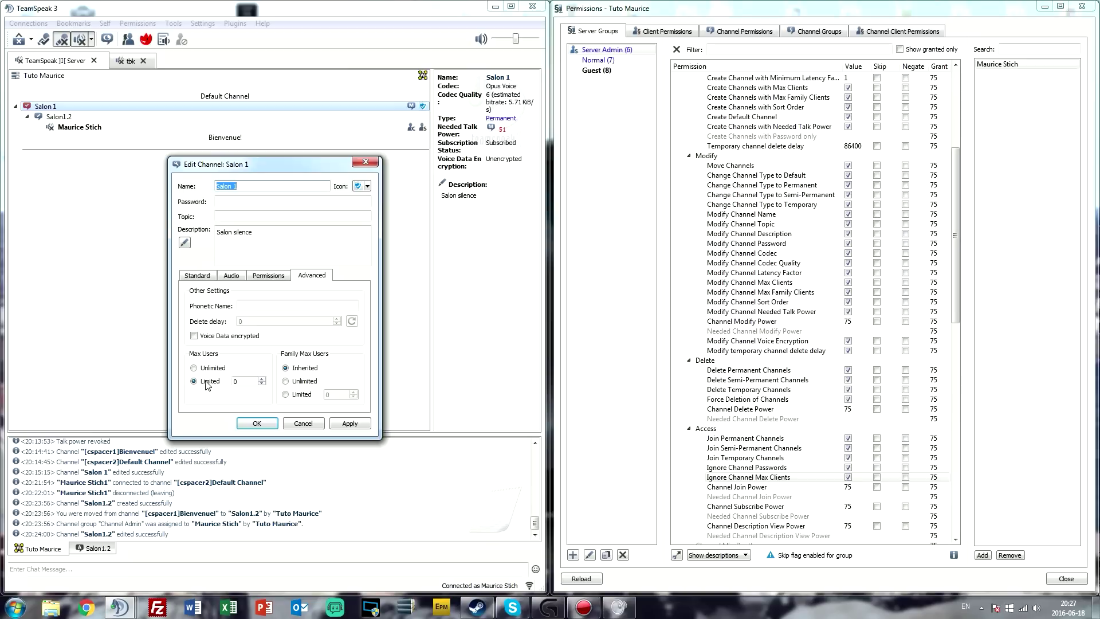
left_click(373, 164)
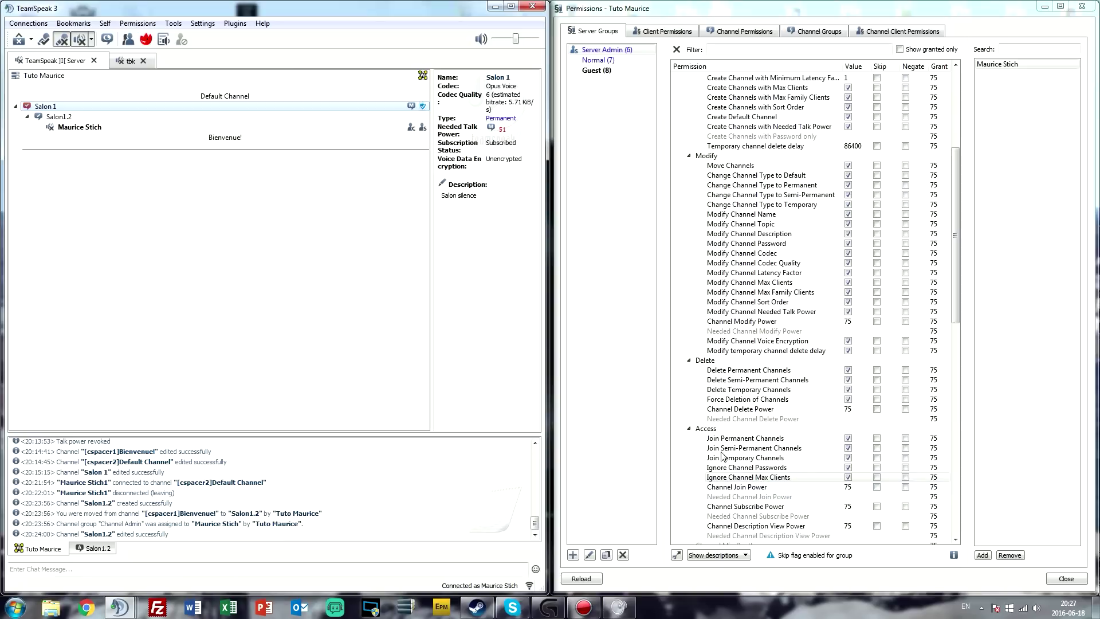
Step: Create a permanent channel named 76 after the last spacer, with a needed join power of 76
right_click(217, 251)
left_click(247, 255)
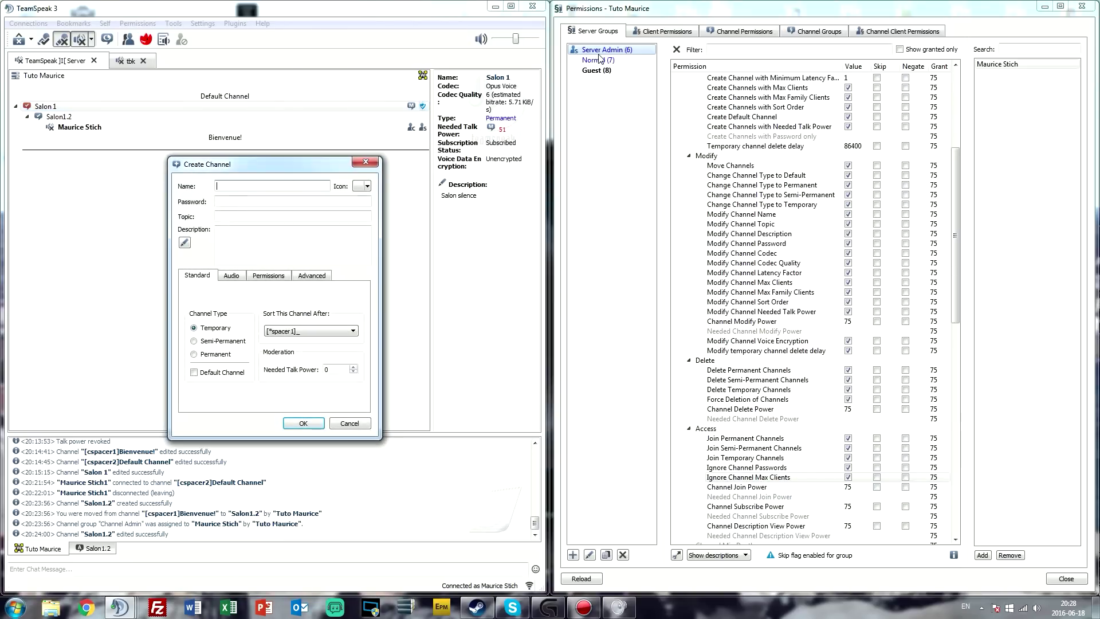
left_click(817, 487)
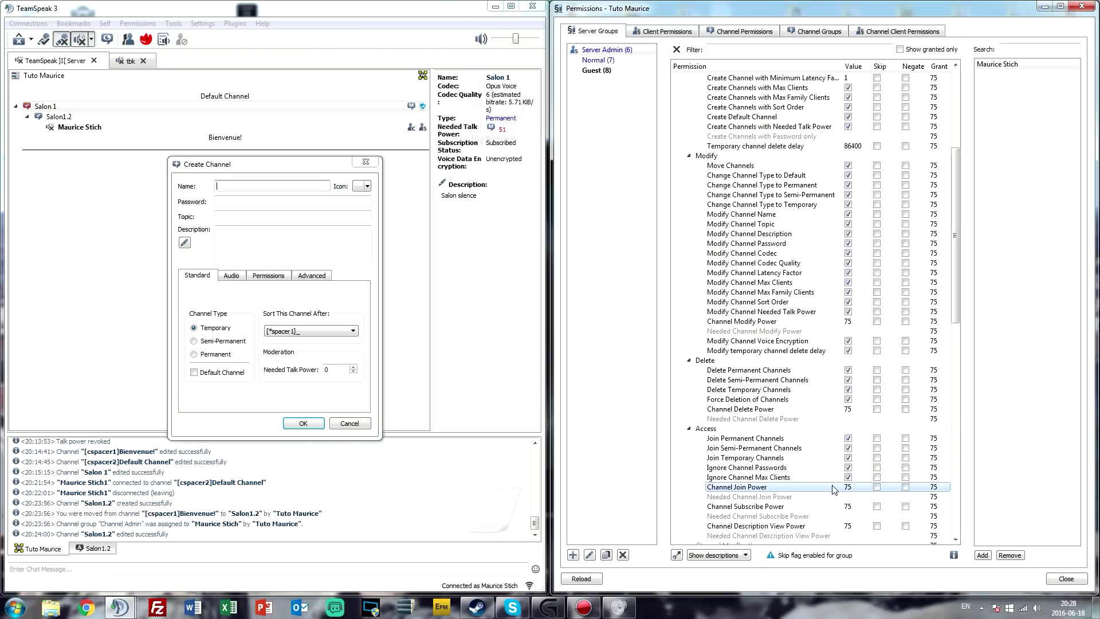
left_click(297, 188)
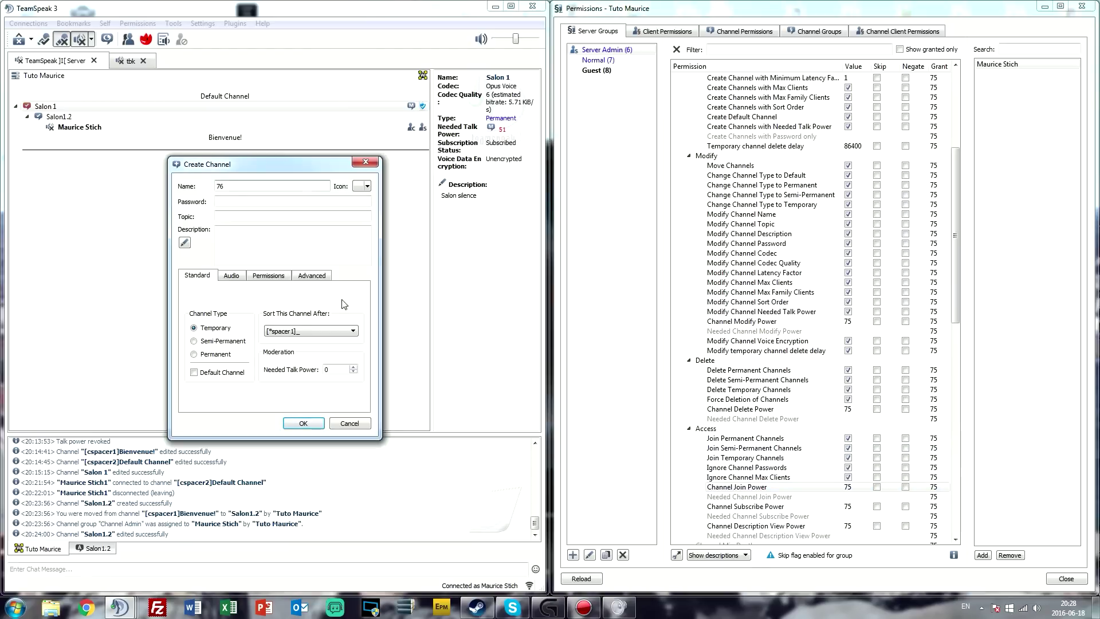
left_click(215, 354)
left_click(268, 275)
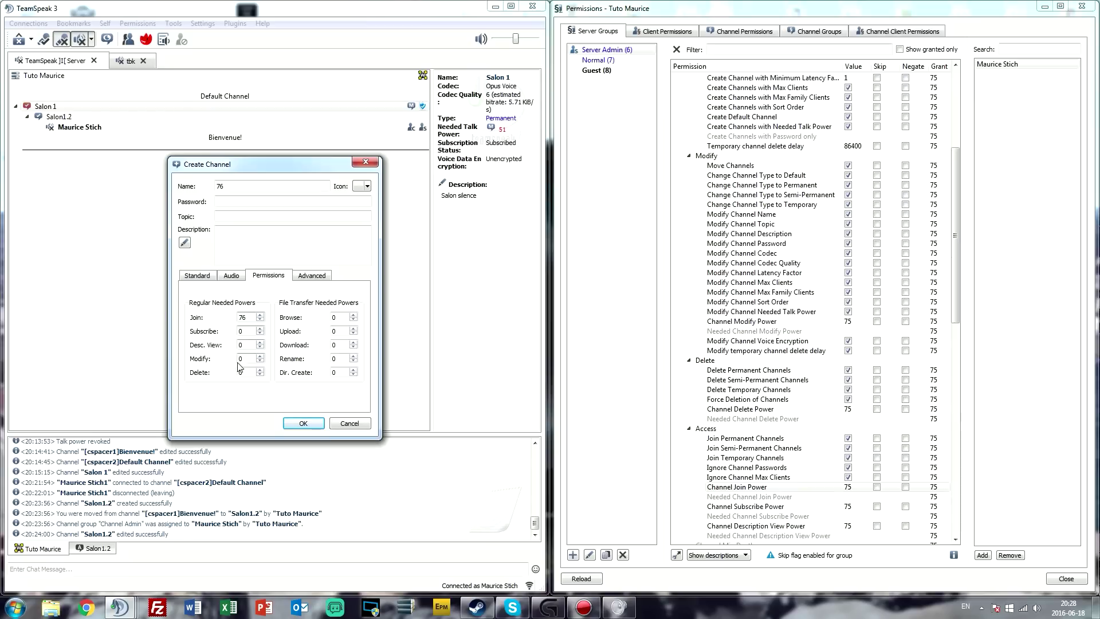
left_click(302, 423)
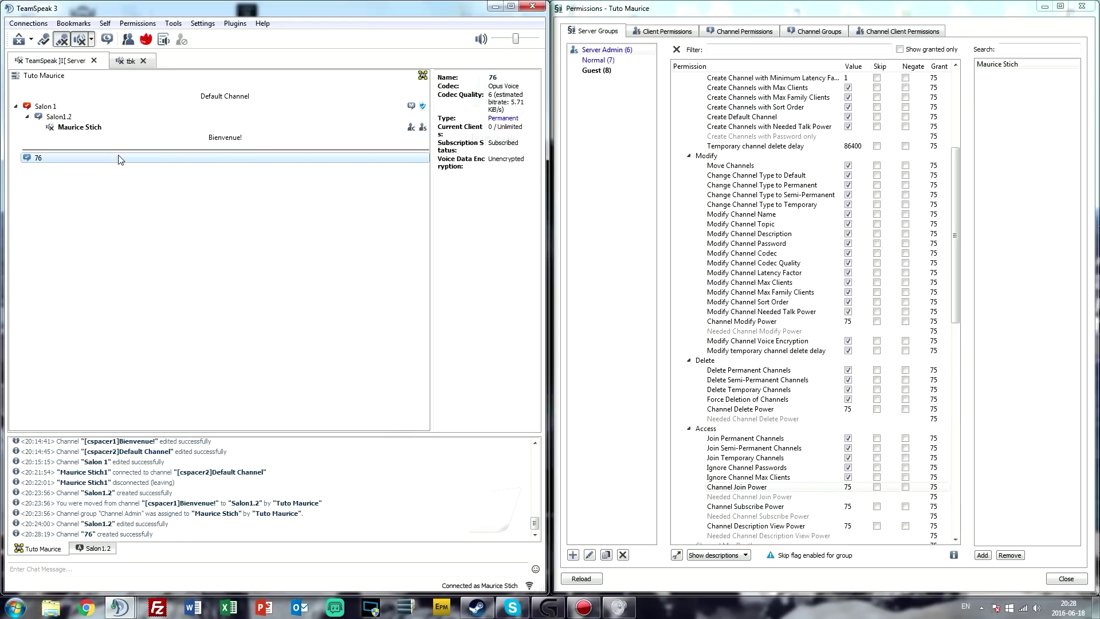
Step: Test joining channel 76, and return to Salon1.2
double_click(121, 158)
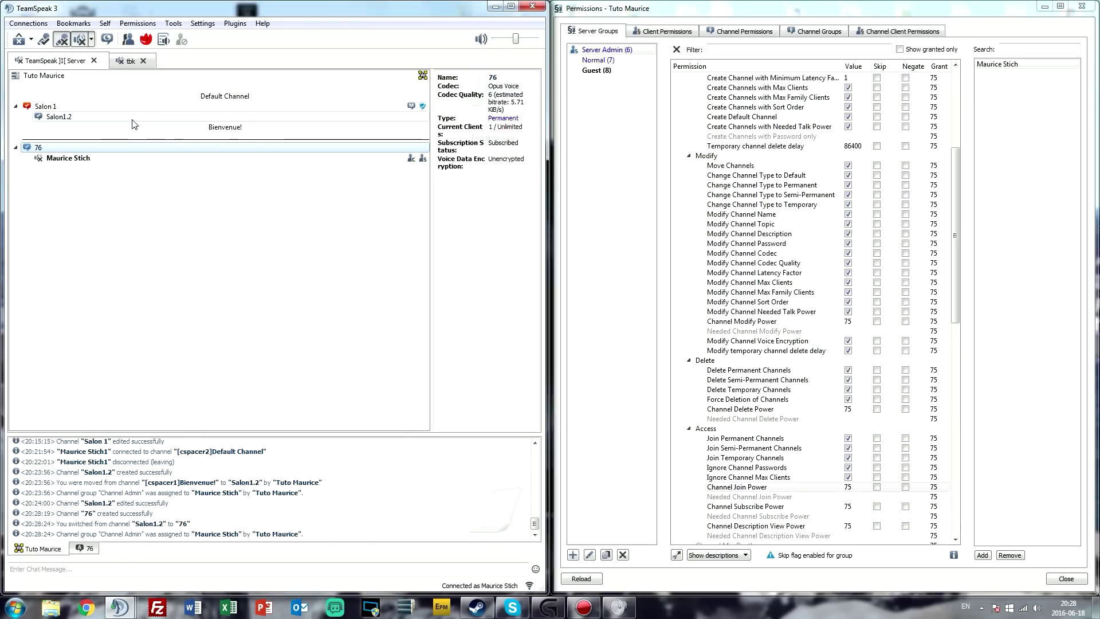
double_click(114, 116)
Step: Examine the Server Admin group's Channel Join Power and the neighbouring channel access permissions
left_click(823, 448)
scroll(824, 457, "down", 1)
scroll(823, 457, "down", 1)
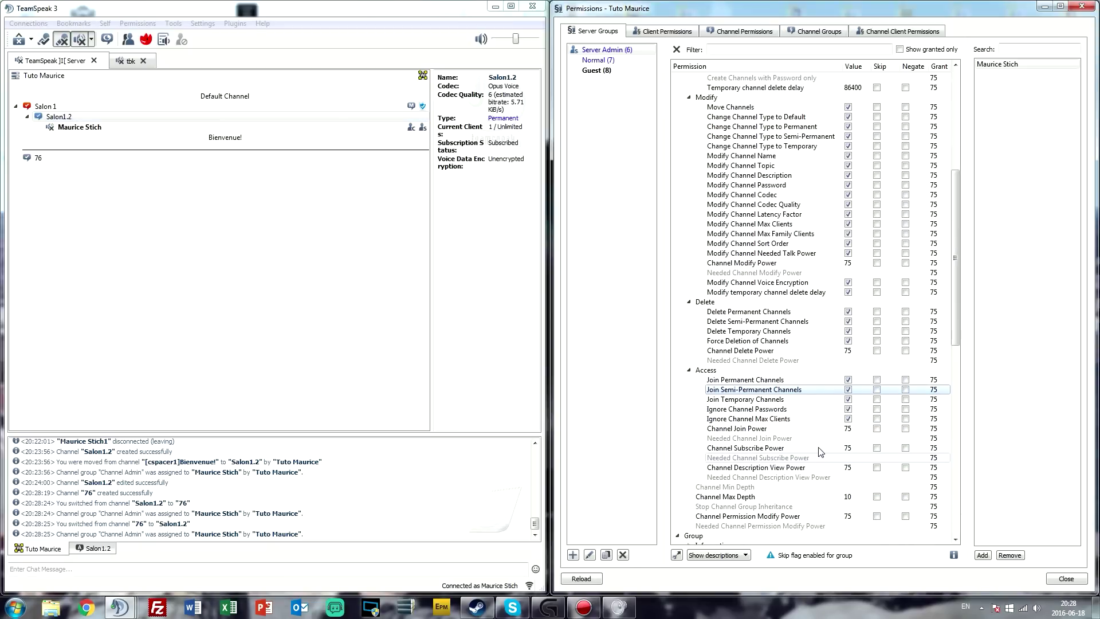
left_click(843, 431)
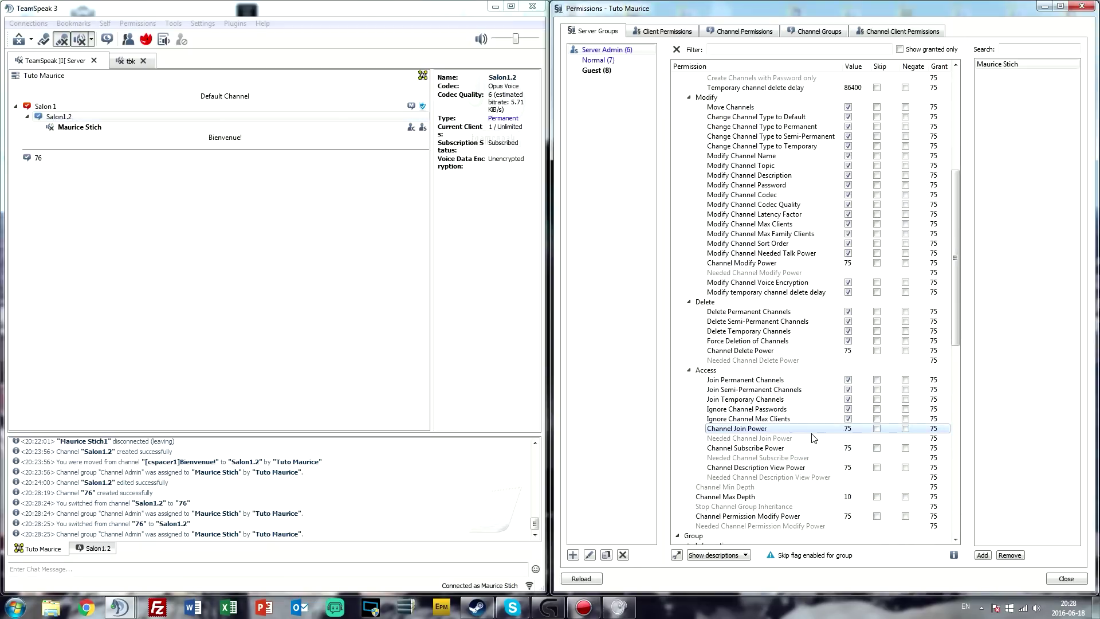
scroll(805, 421, "down", 3)
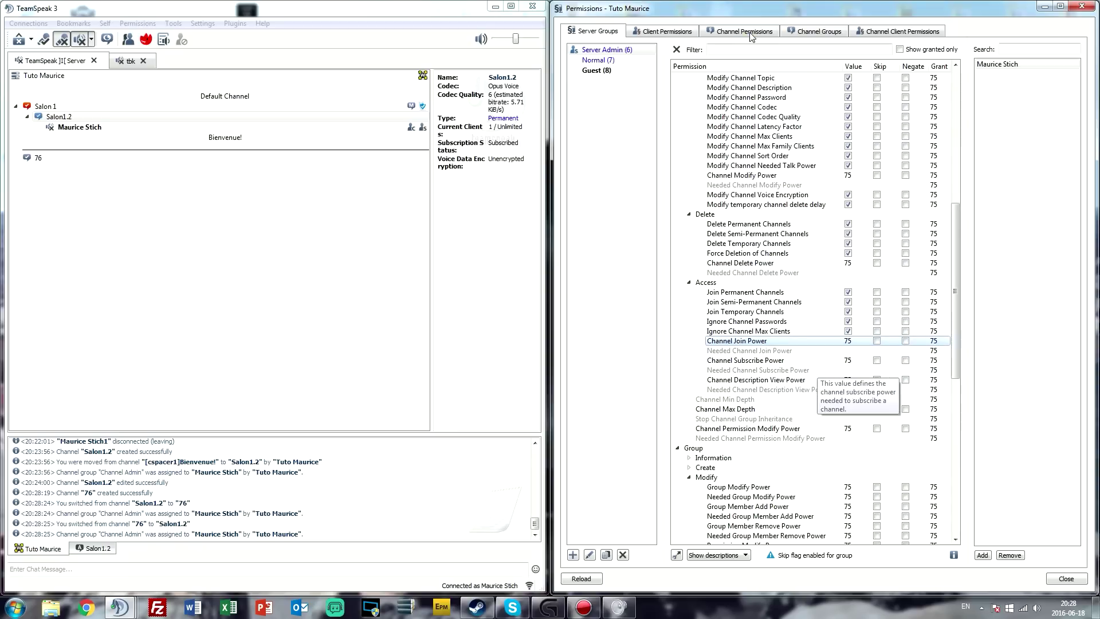
Step: Filter the Server Admin group's permissions by "ignor", and clear the filter
left_click(747, 49)
type("ig")
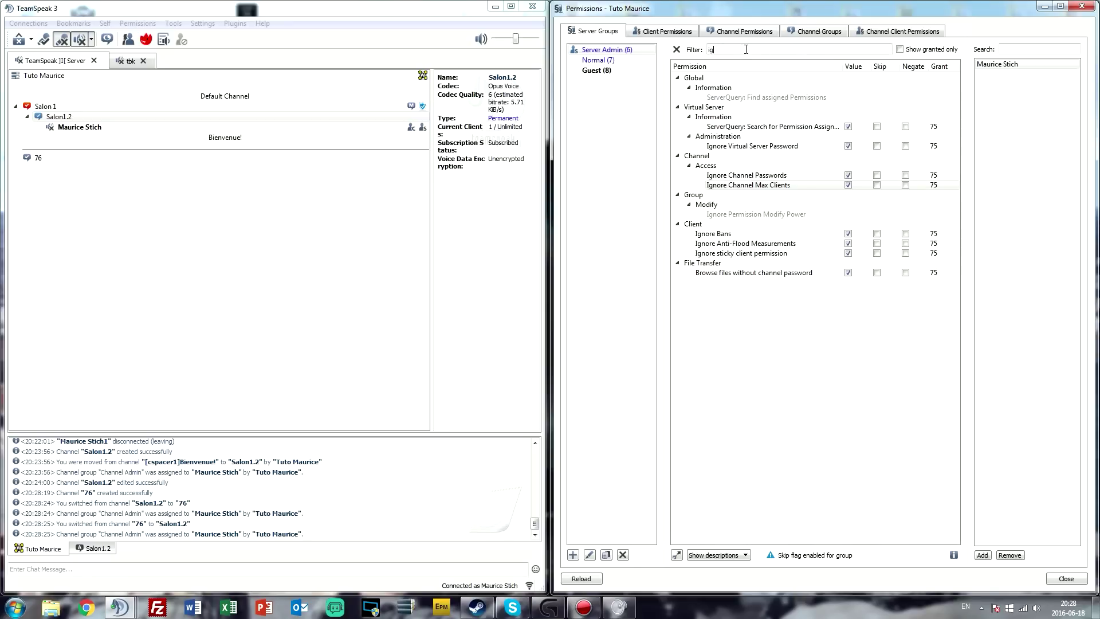
type("nor")
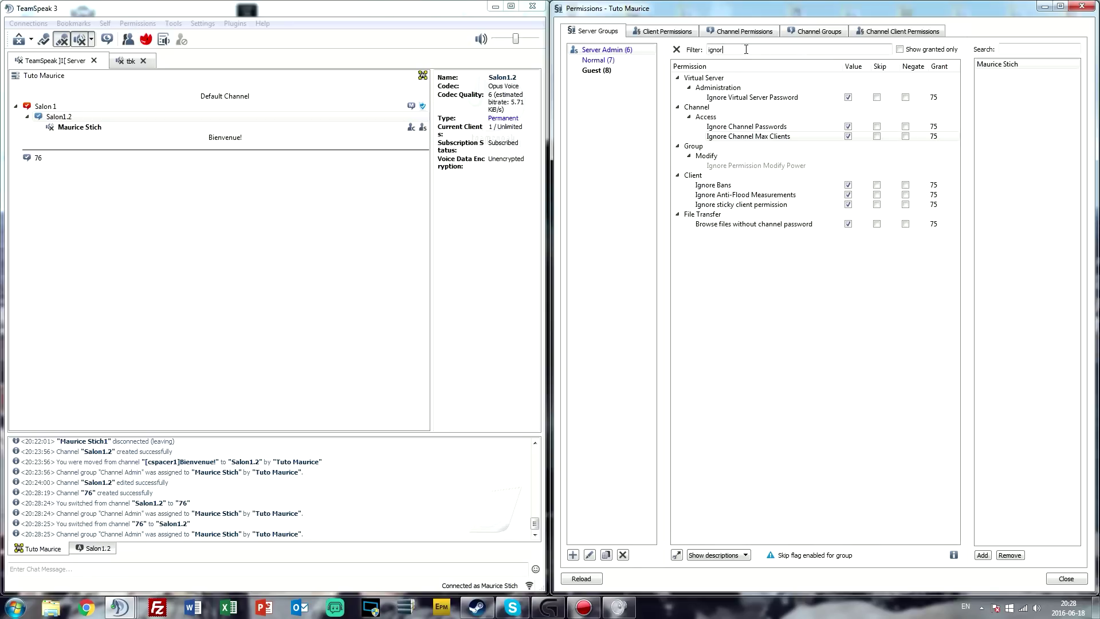
key("BackSpace")
key("BackSpace")
key("BackSpace")
key("BackSpace")
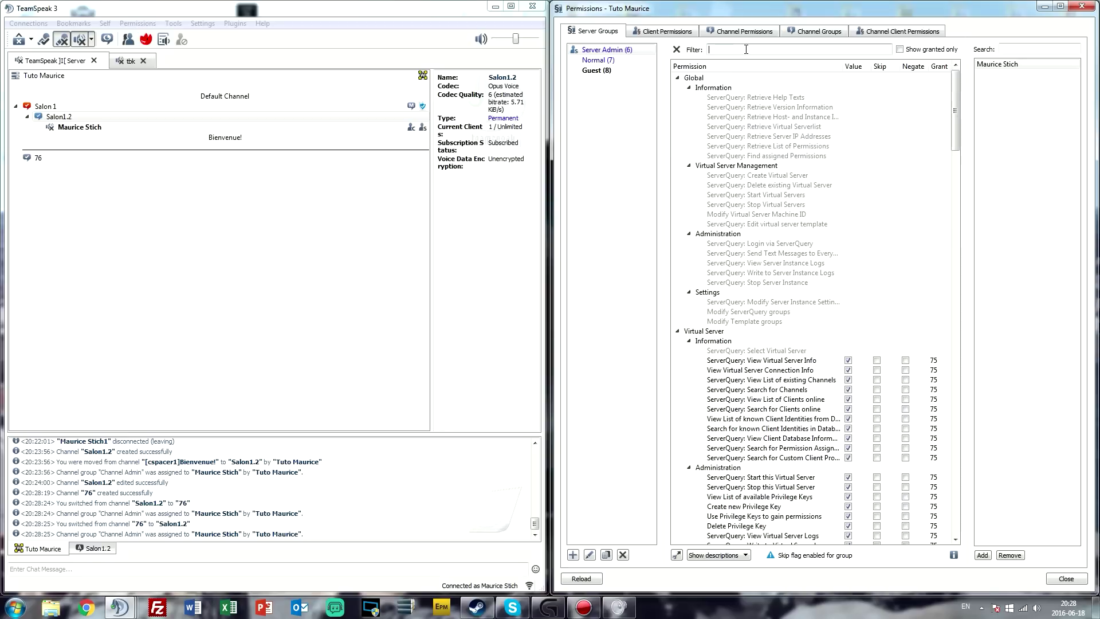
Step: Filter the Server Admin group's permissions by "power", and clear the filter
type("power")
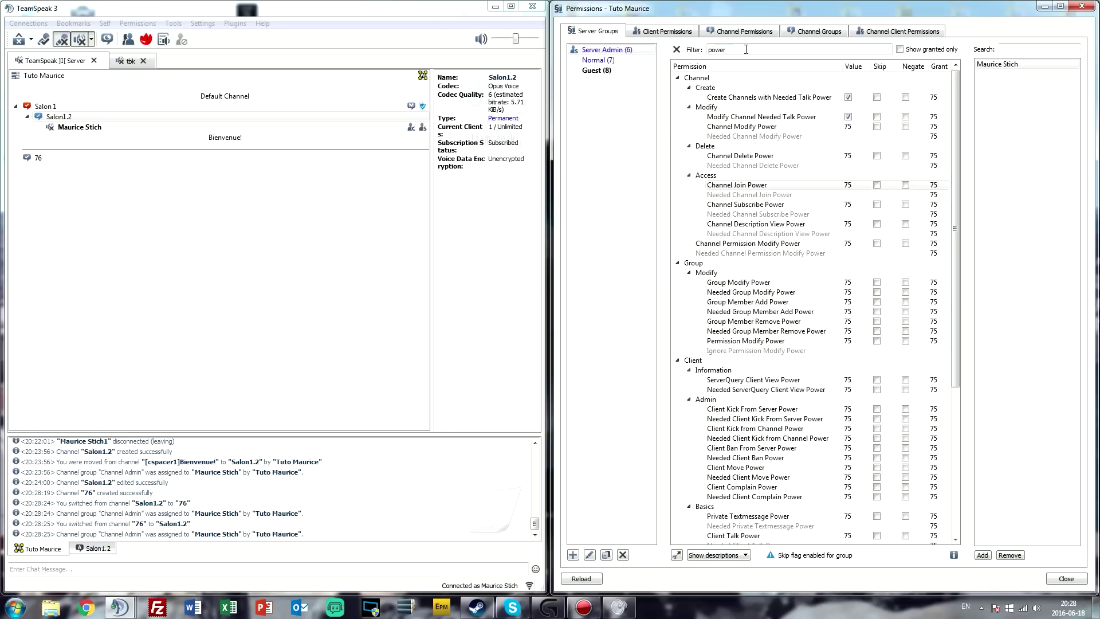
key("BackSpace")
key("BackSpace")
key("BackSpace")
key("BackSpace")
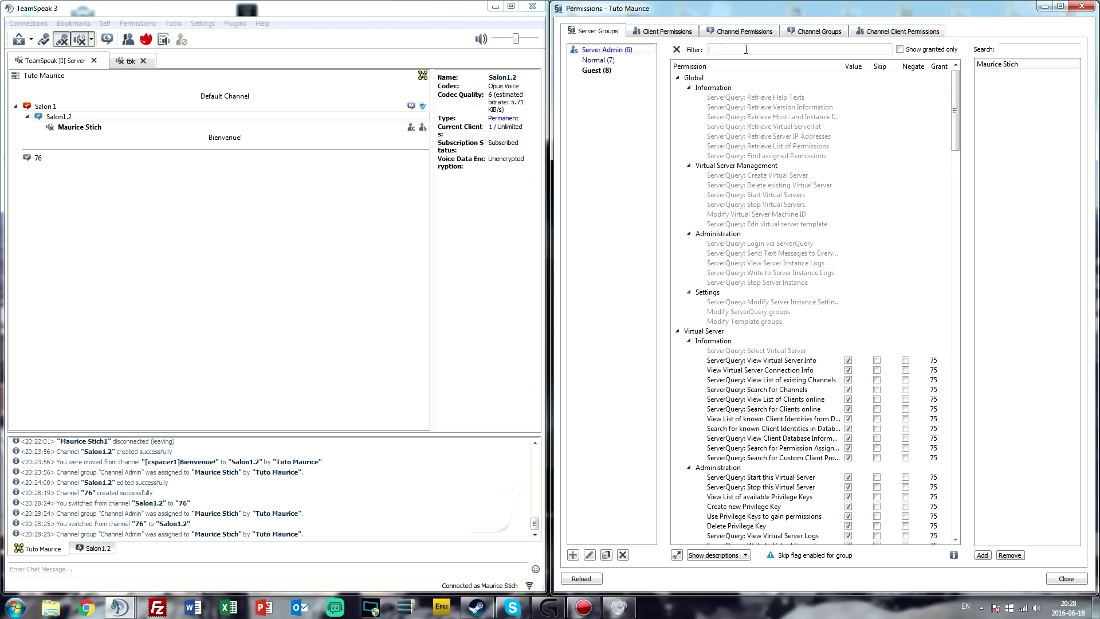
Step: Switch from Salon1.2 to channel 76 to test its join power again
double_click(78, 158)
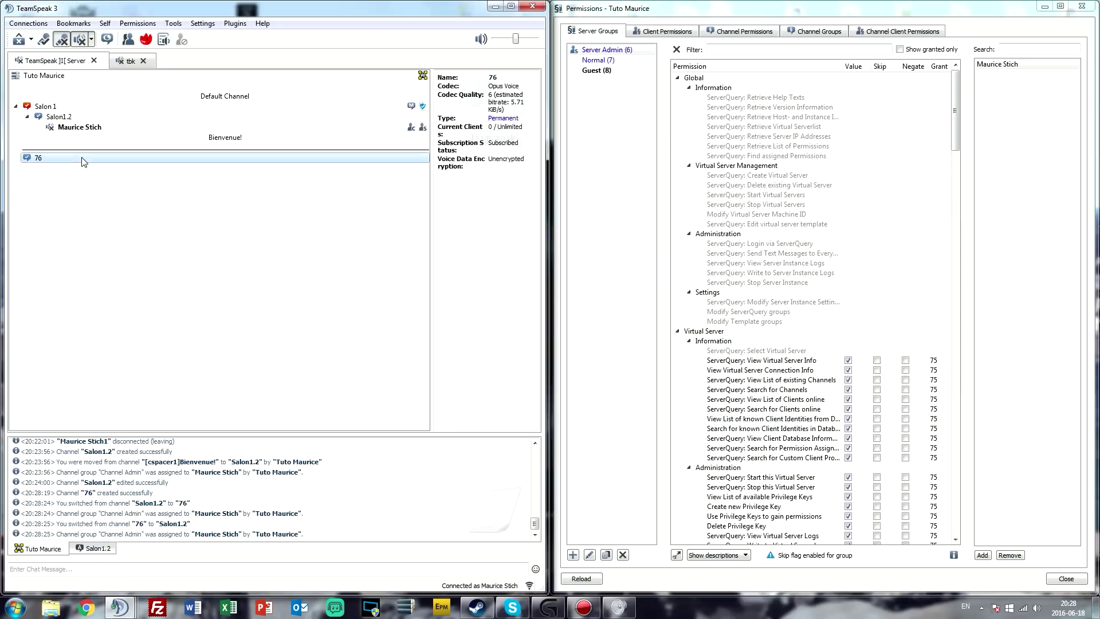
left_click(182, 154)
left_click(168, 148)
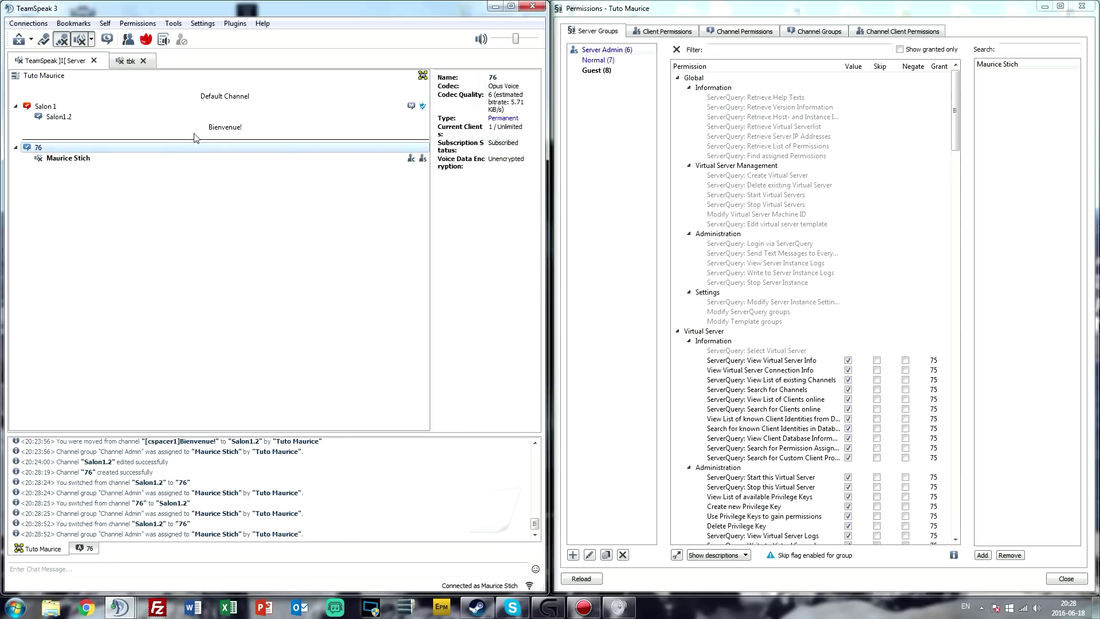
left_click(123, 116)
left_click(121, 106)
Step: Look at the tbk server's channel tree, and return to the tutorial server
left_click(124, 61)
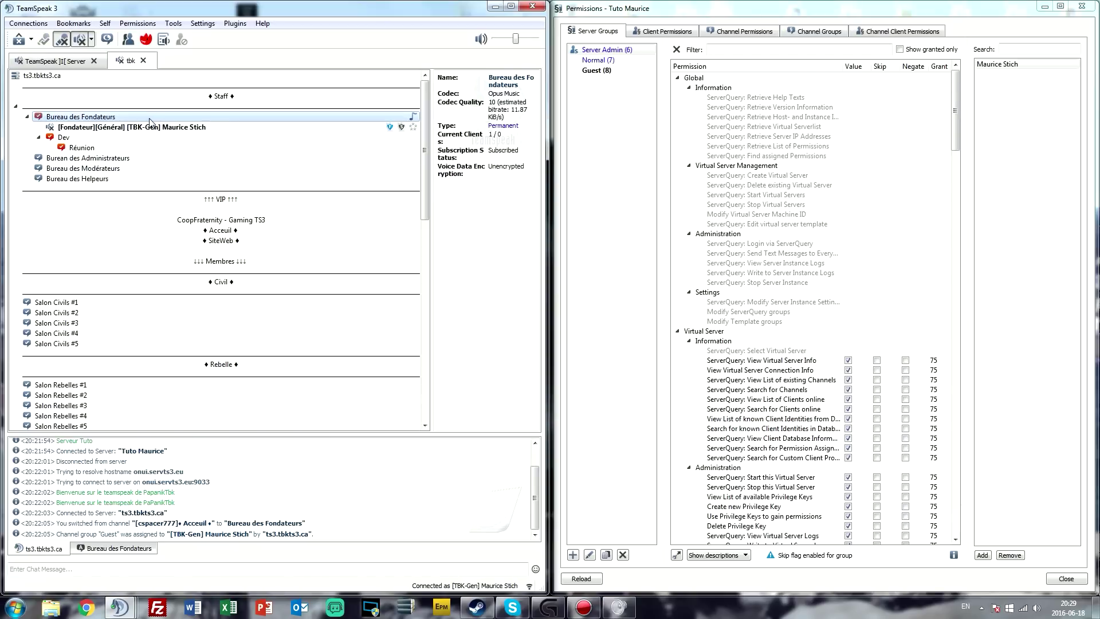
left_click(44, 26)
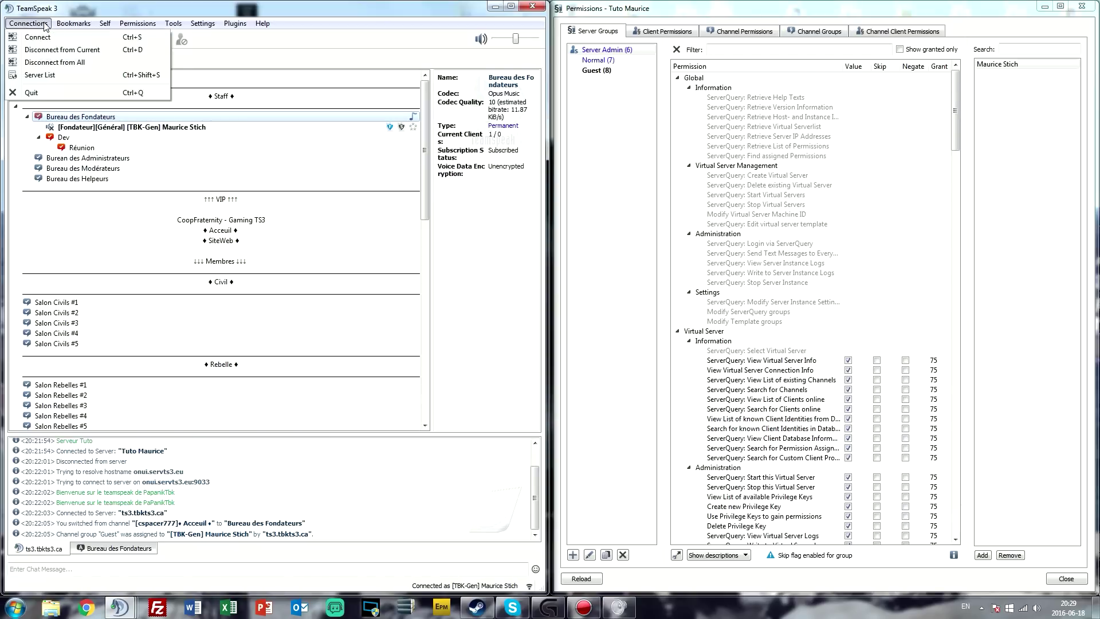
left_click(80, 188)
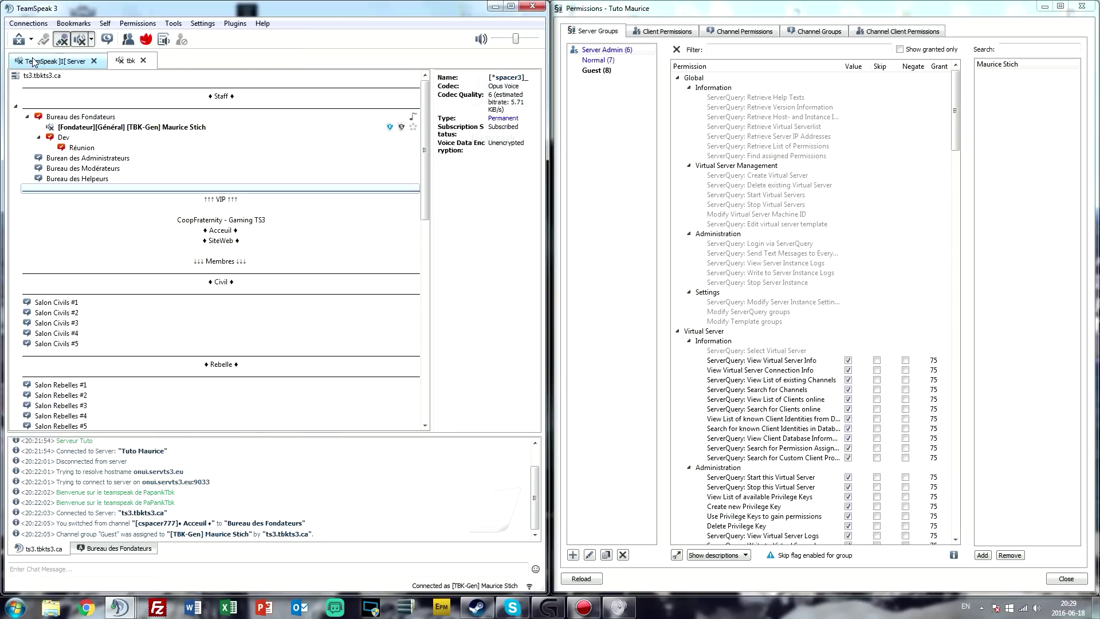
left_click(50, 60)
Step: Inspect the needed powers in channel 76's permission settings, and close them without changes
left_click(123, 159)
left_click(127, 147)
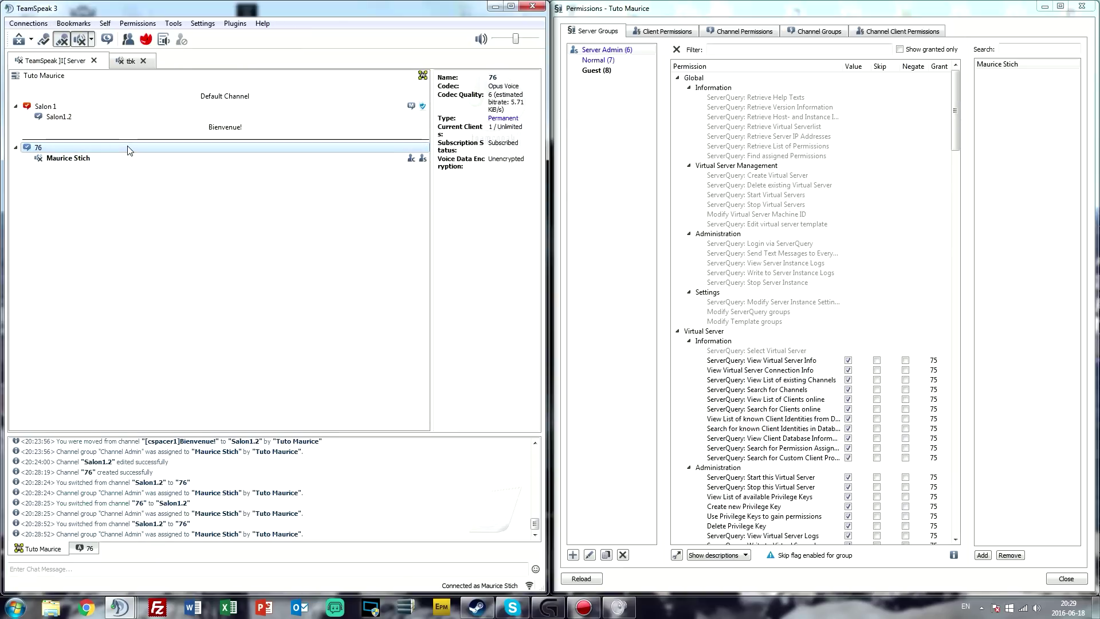
right_click(128, 147)
left_click(151, 188)
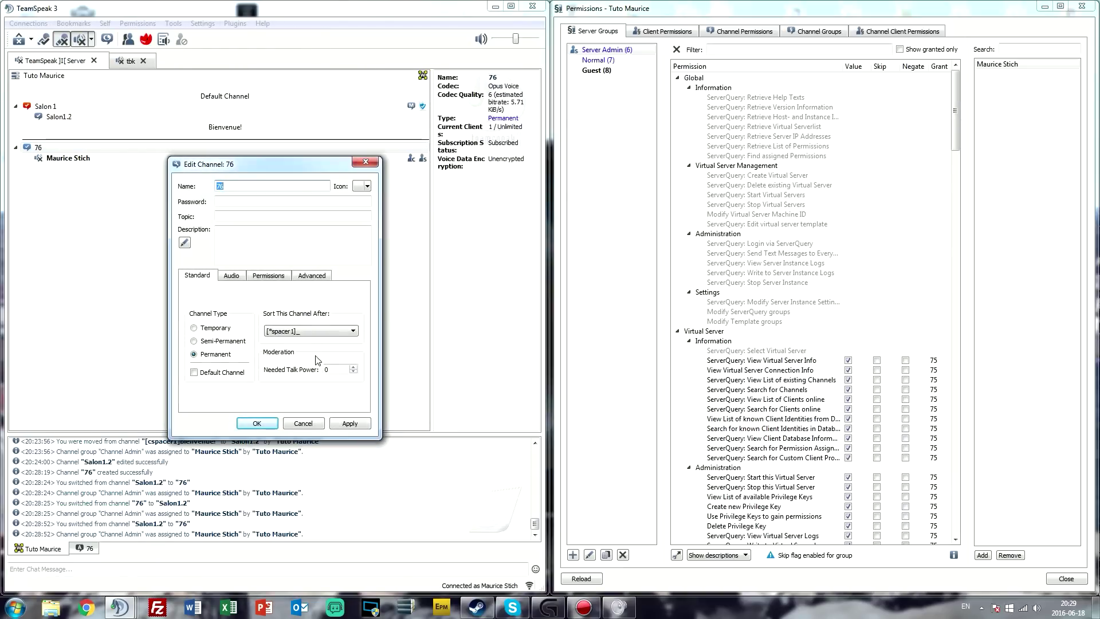
left_click(275, 277)
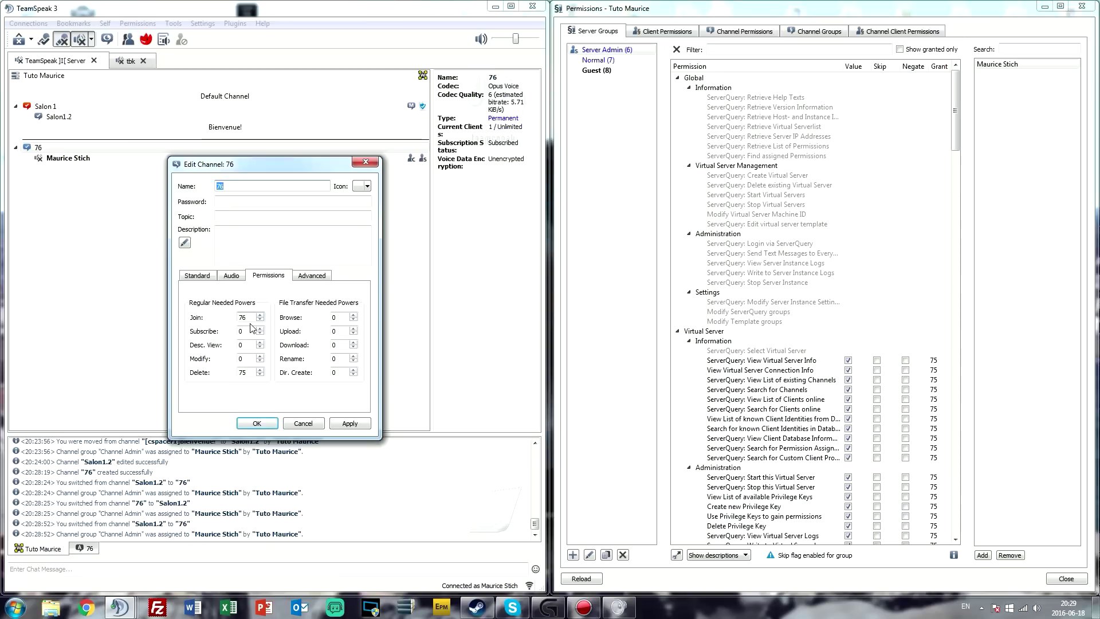
left_click(366, 161)
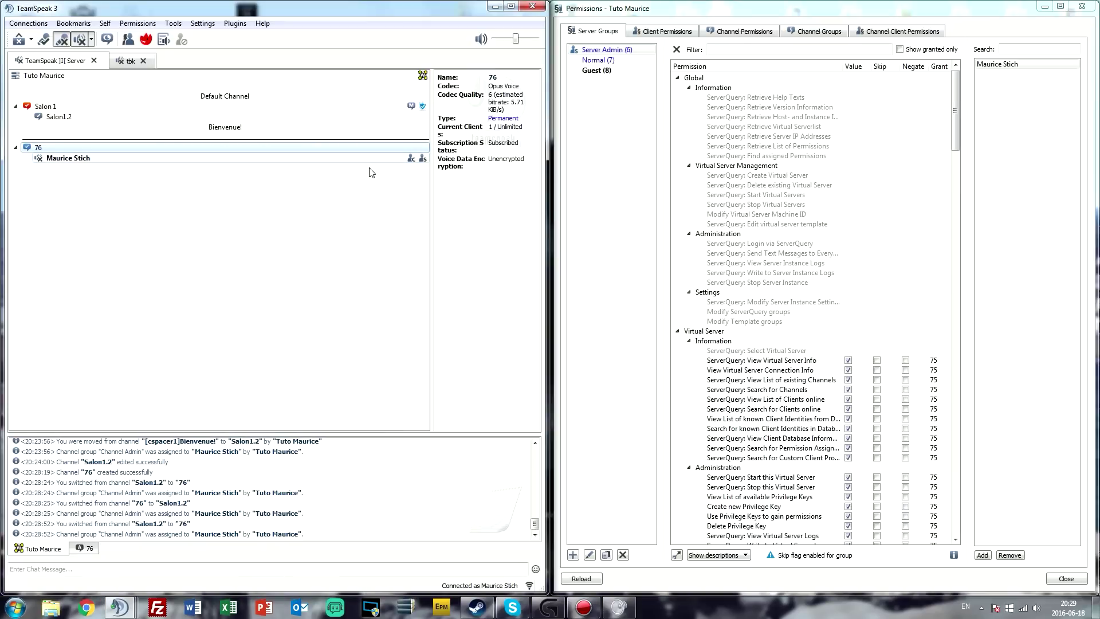
Step: Examine the Server Admin group's permissions from the Virtual Server section onward
left_click(758, 390)
scroll(787, 285, "down", 15)
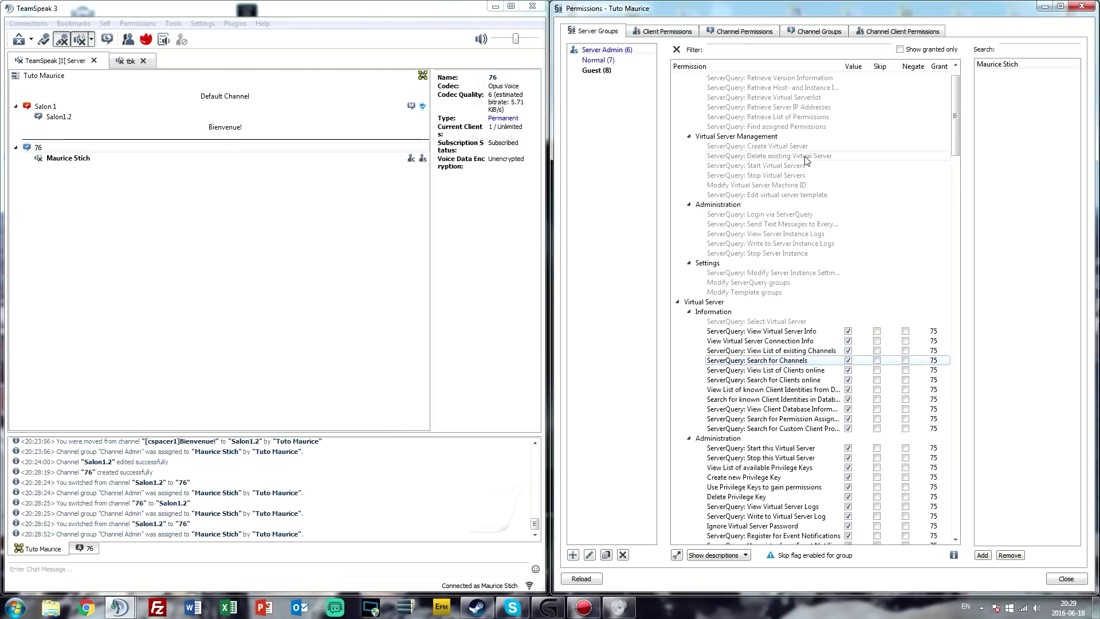
Step: Review the Server Admin group's permissions down to the channel Access section with the join, subscribe and description view powers
scroll(786, 286, "down", 20)
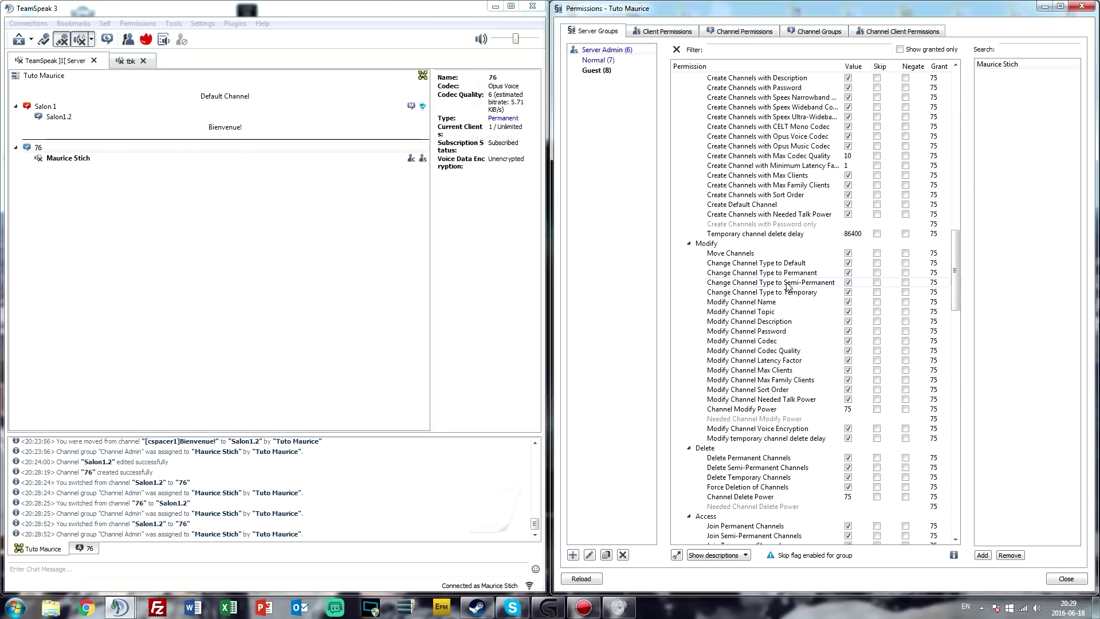
scroll(788, 284, "up", 20)
scroll(790, 282, "up", 10)
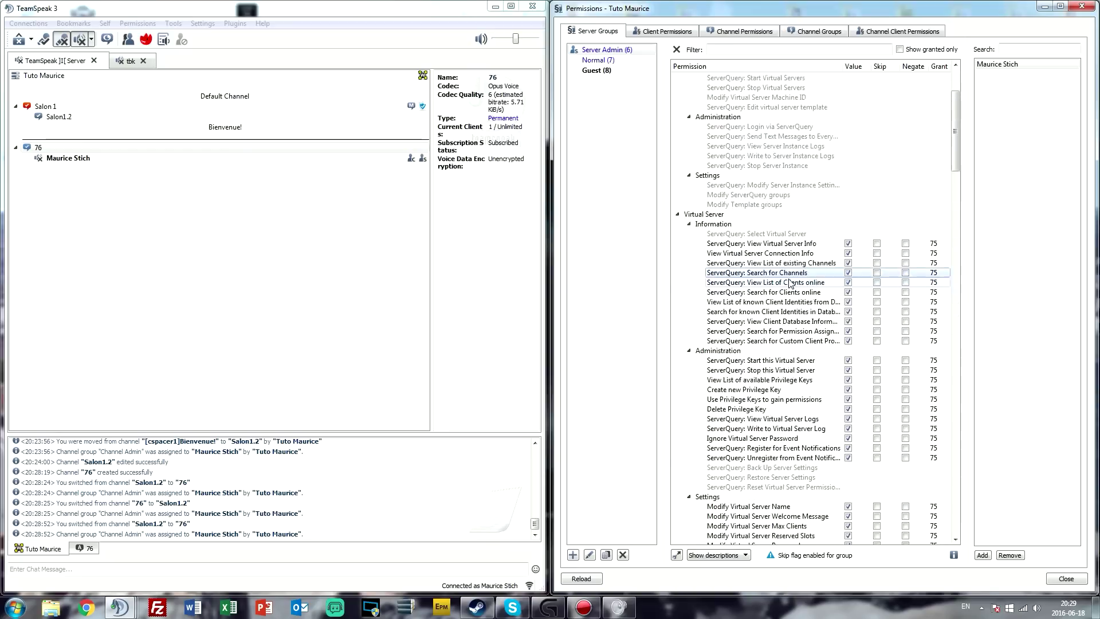
scroll(745, 284, "down", 13)
scroll(713, 284, "down", 18)
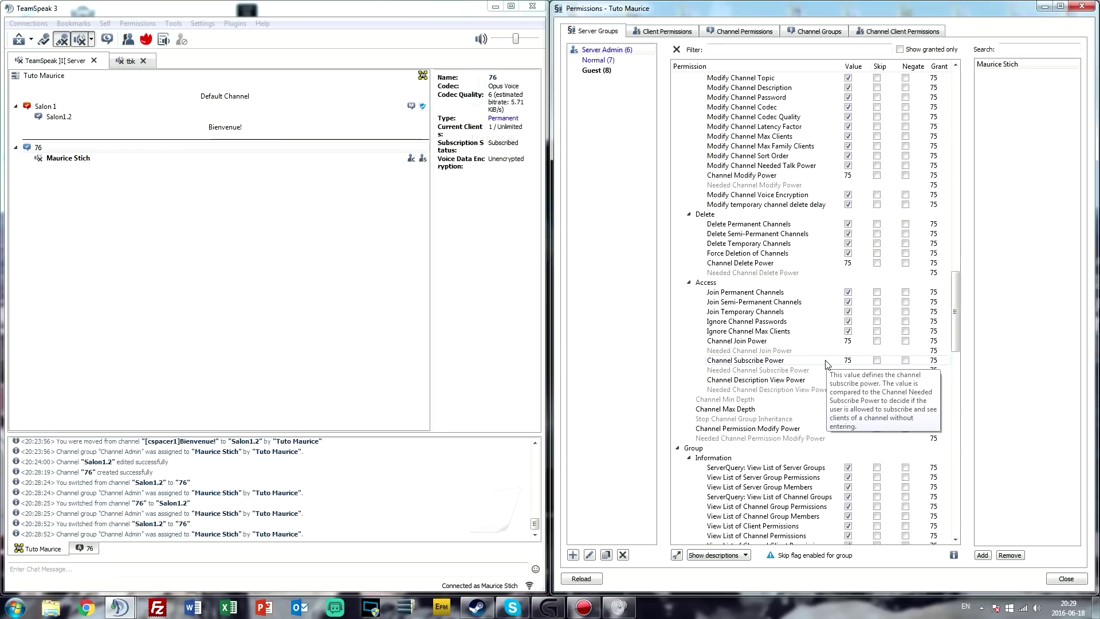
Step: Start a new channel named "Bureau des fondateurs", sorted after channel 76, and make its type permanent
left_click(140, 108)
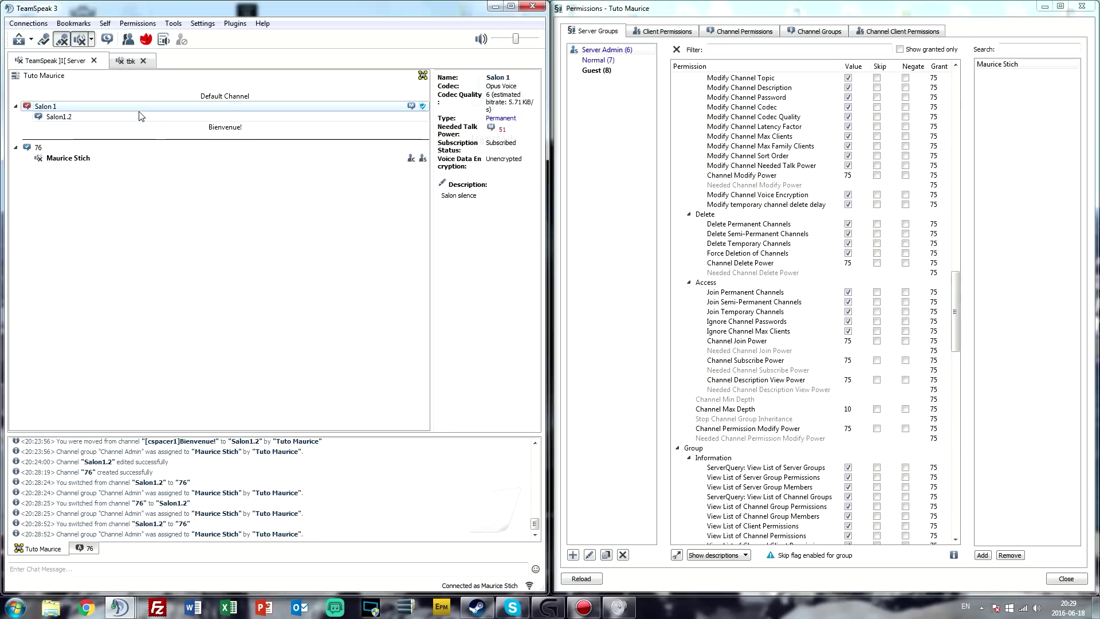
right_click(130, 199)
left_click(146, 208)
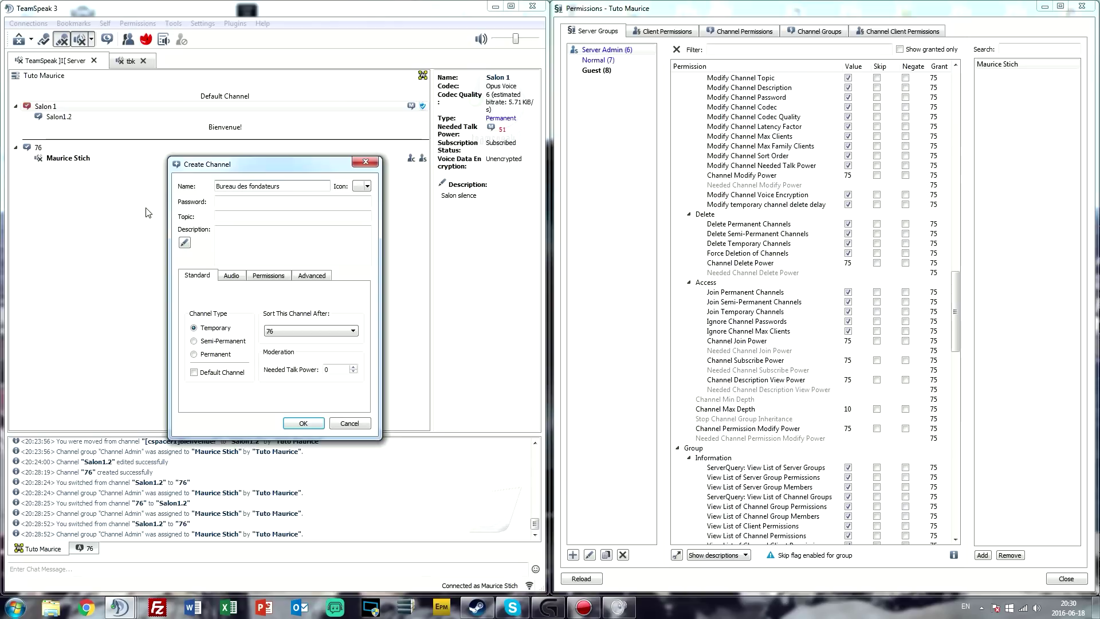
left_click(225, 354)
left_click(268, 275)
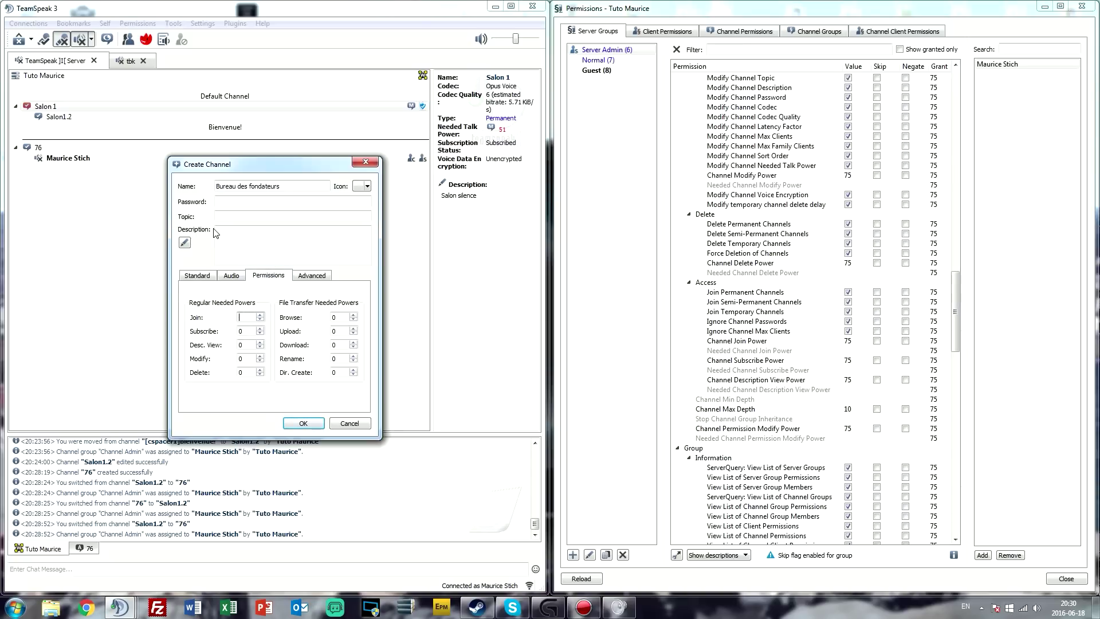
left_click(229, 276)
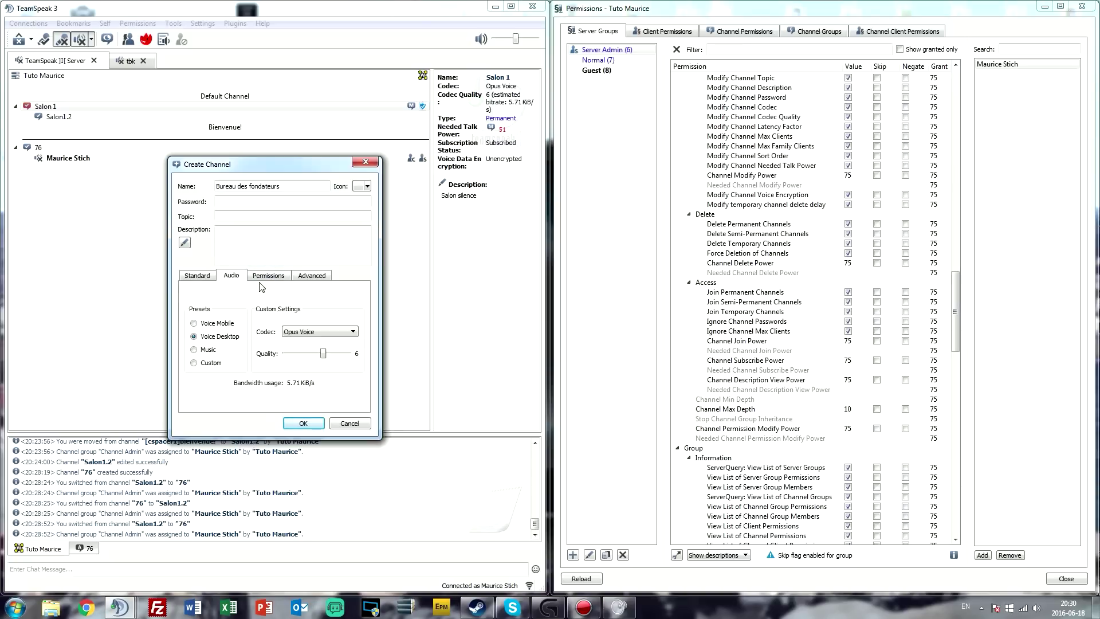
left_click(287, 277)
left_click(207, 275)
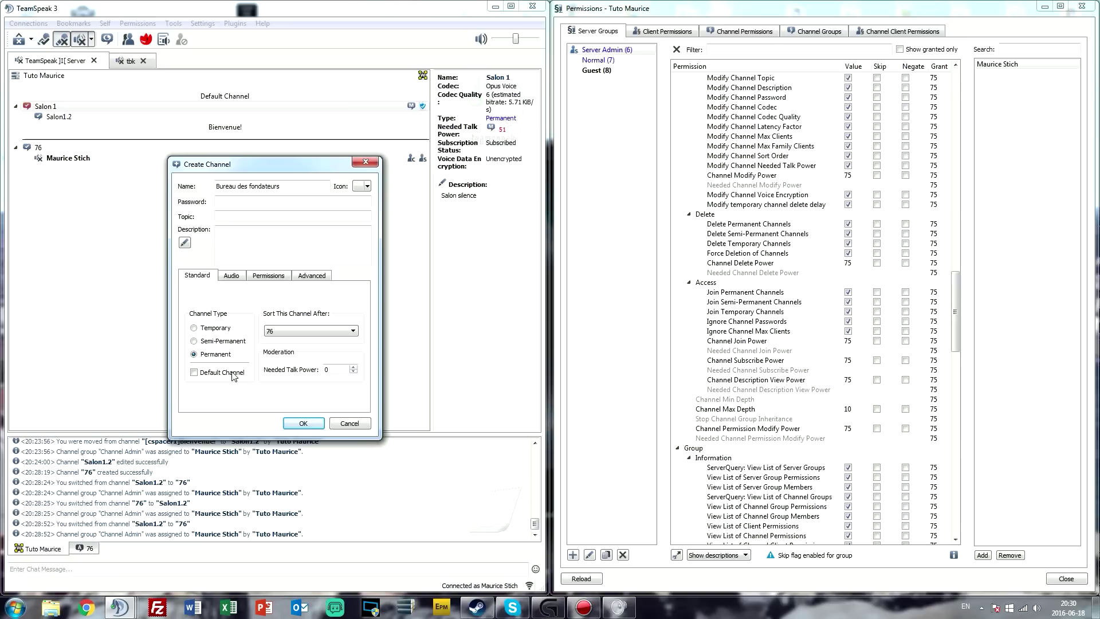
Step: Set the new channel's needed join and subscribe powers to 75 and create the channel
left_click(268, 275)
left_click(311, 275)
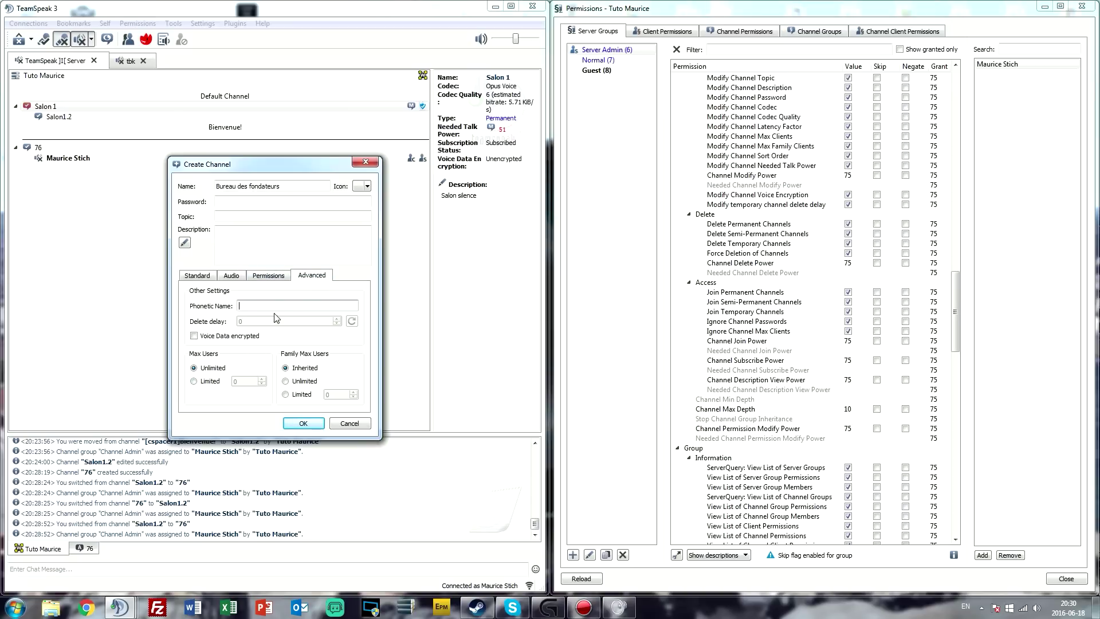
left_click(274, 276)
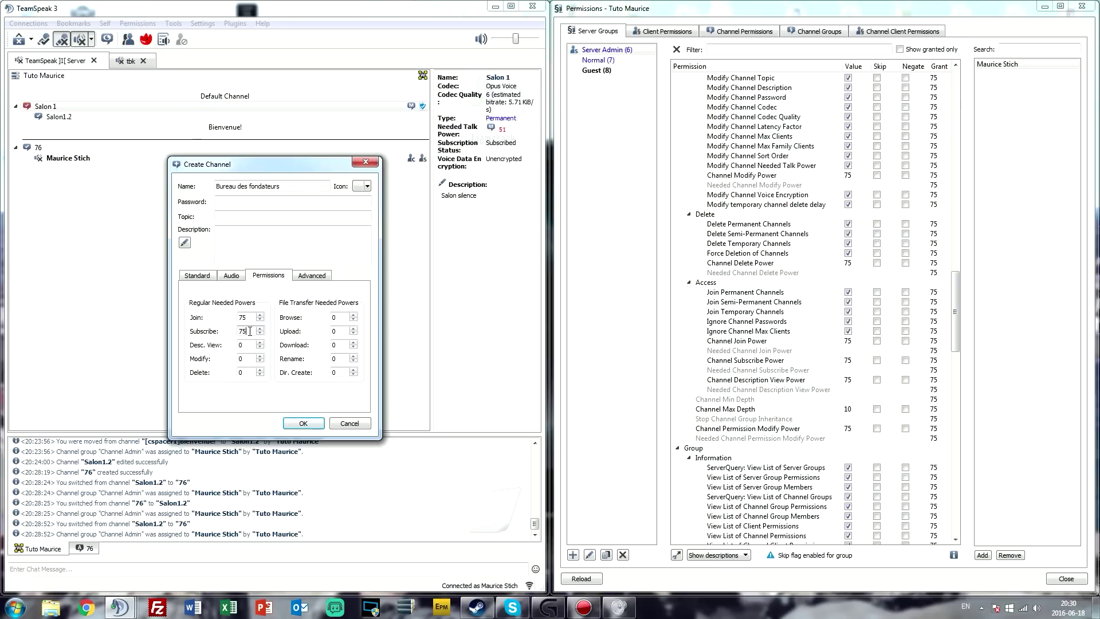
key("Return")
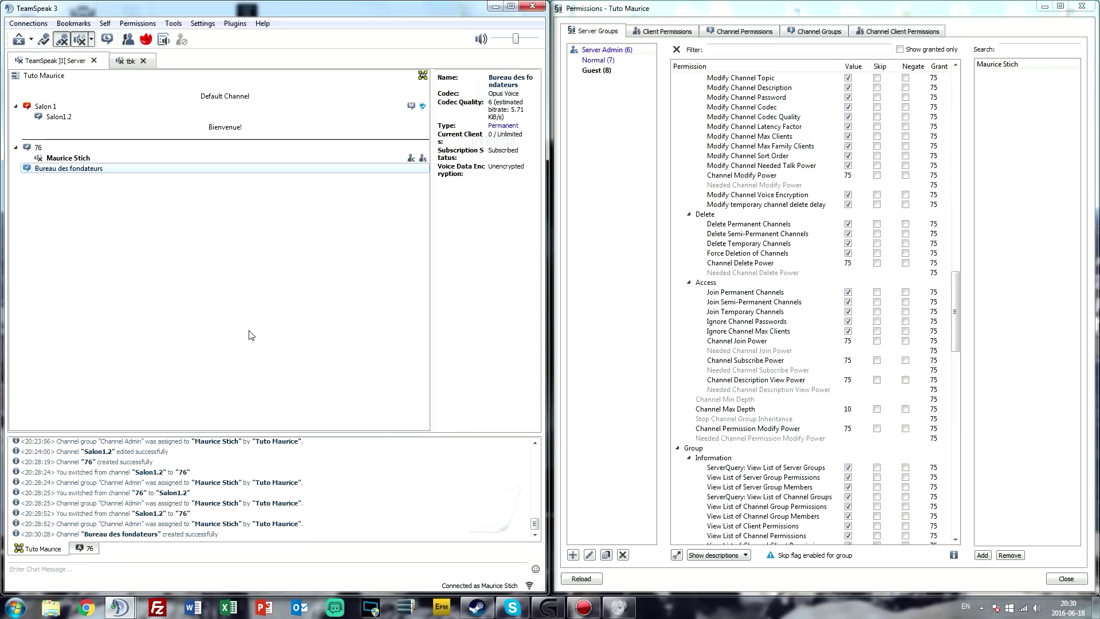
Step: Join Bureau des fondateurs, move to channel 76 to try the channel subscribe mode, and rejoin Bureau des fondateurs
double_click(252, 170)
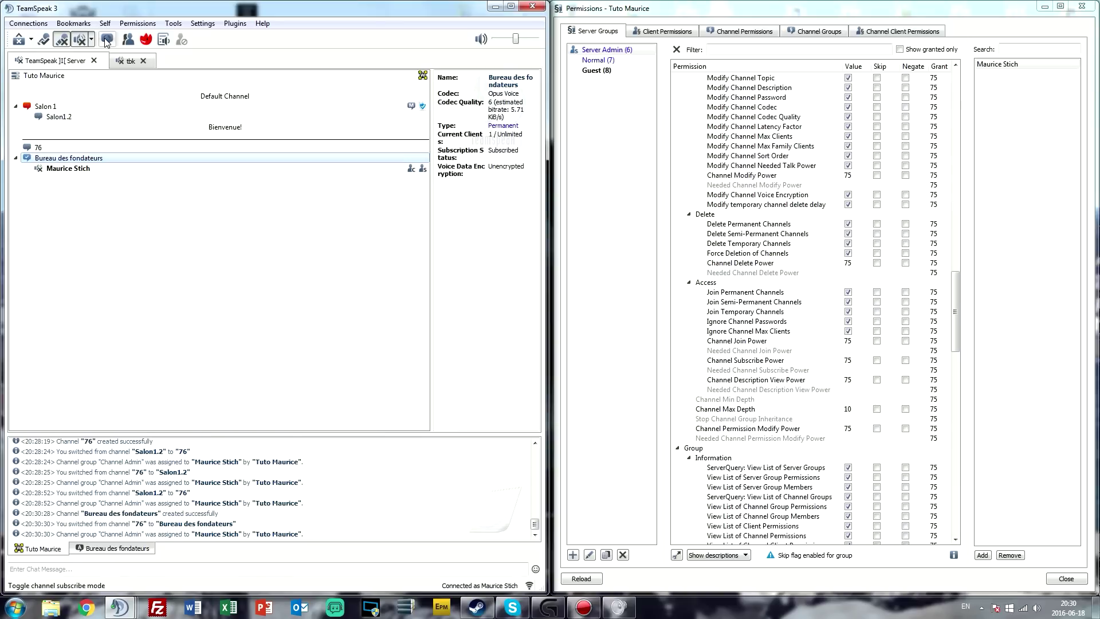
double_click(37, 146)
left_click(26, 170)
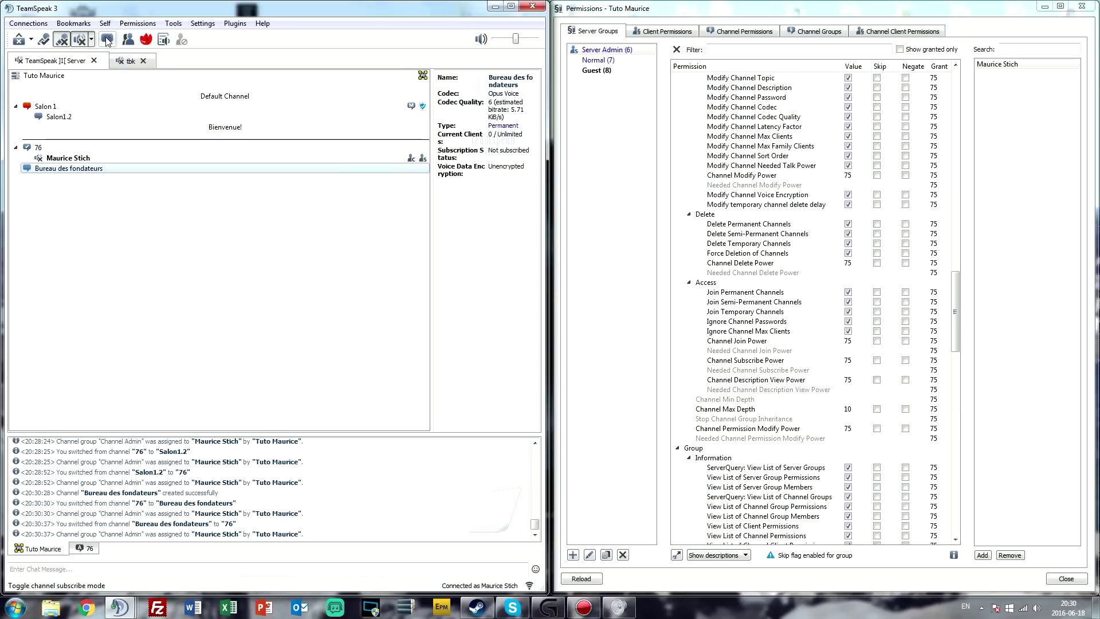
double_click(38, 168)
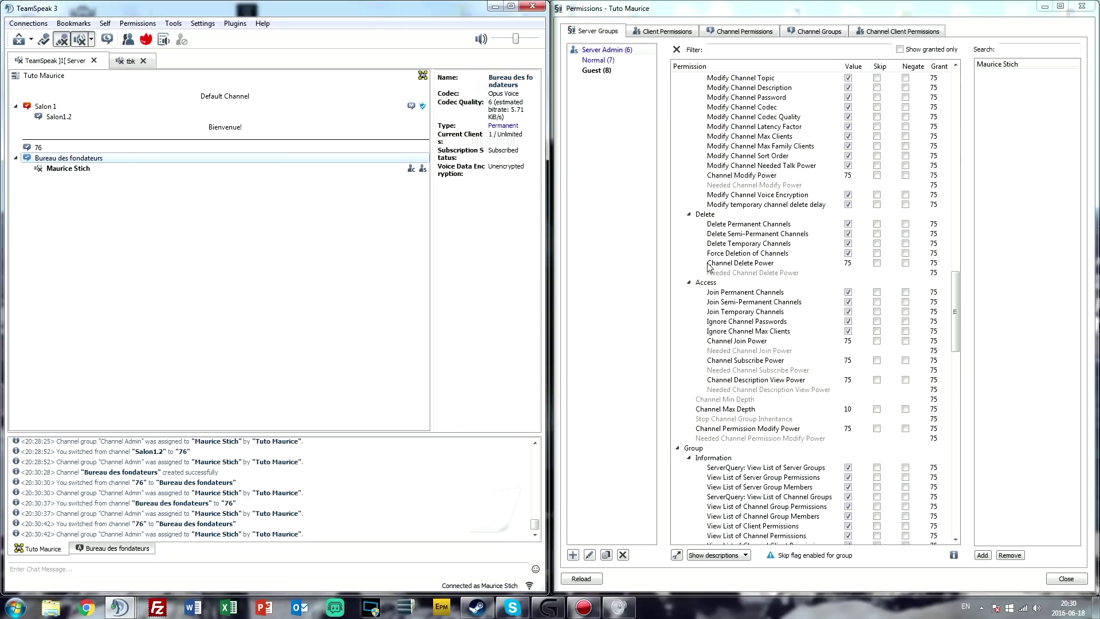
Step: Filter the permissions by "subs" and compare Channel Subscribe Power for the Server Admin and Normal groups
left_click(773, 48)
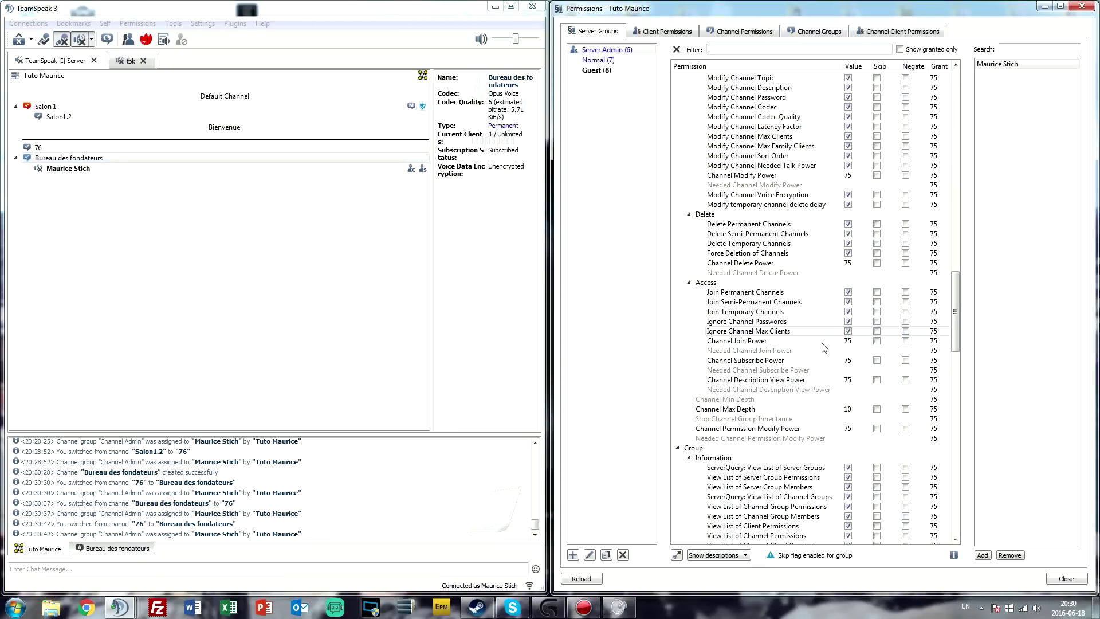
type("subs")
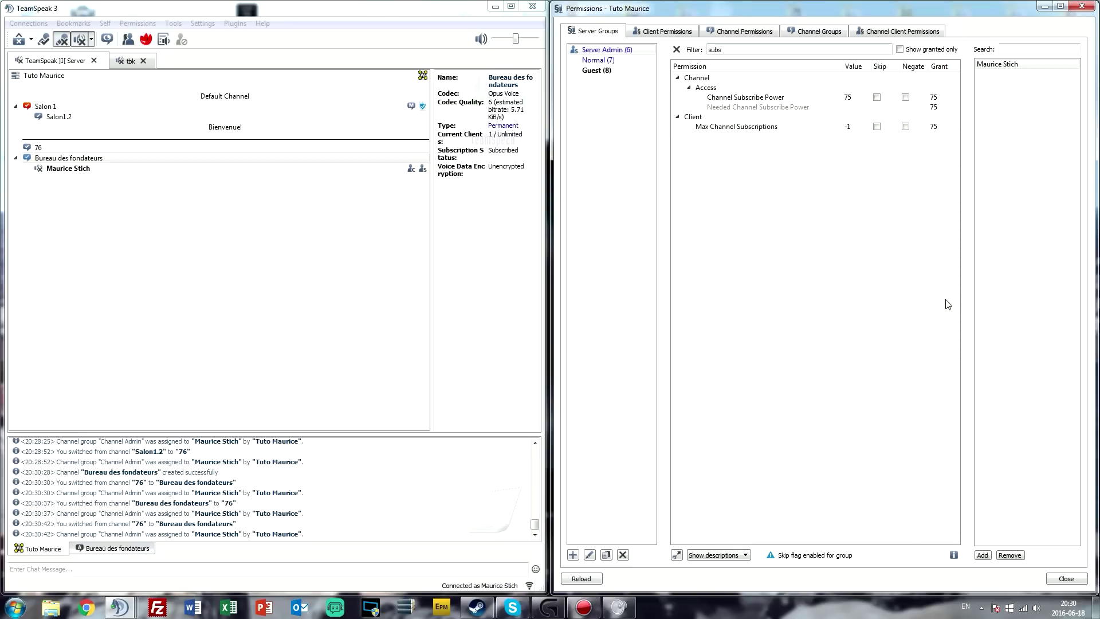
double_click(848, 97)
left_click(613, 61)
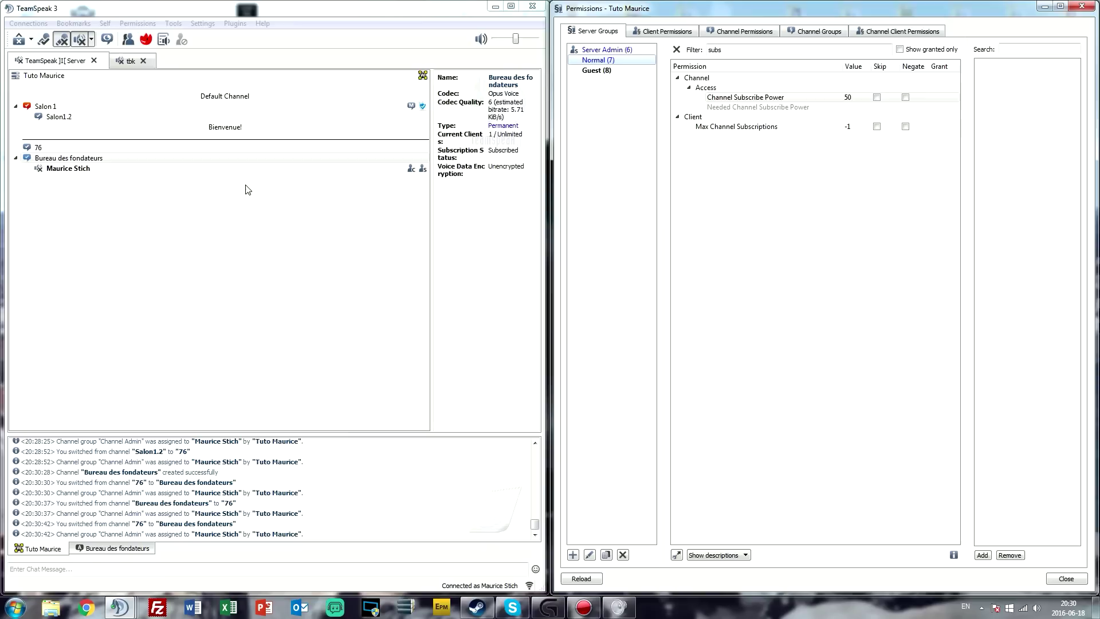
left_click(246, 170)
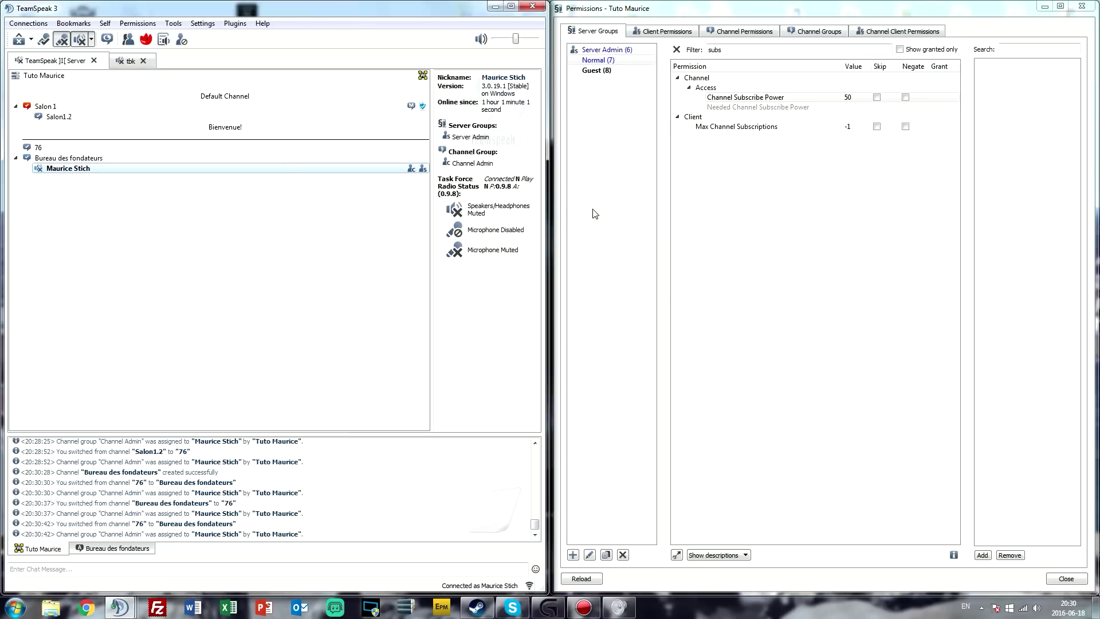
Step: Clear the permission filter and find Channel Description View Power in the Normal group
left_click_drag(760, 51, 586, 51)
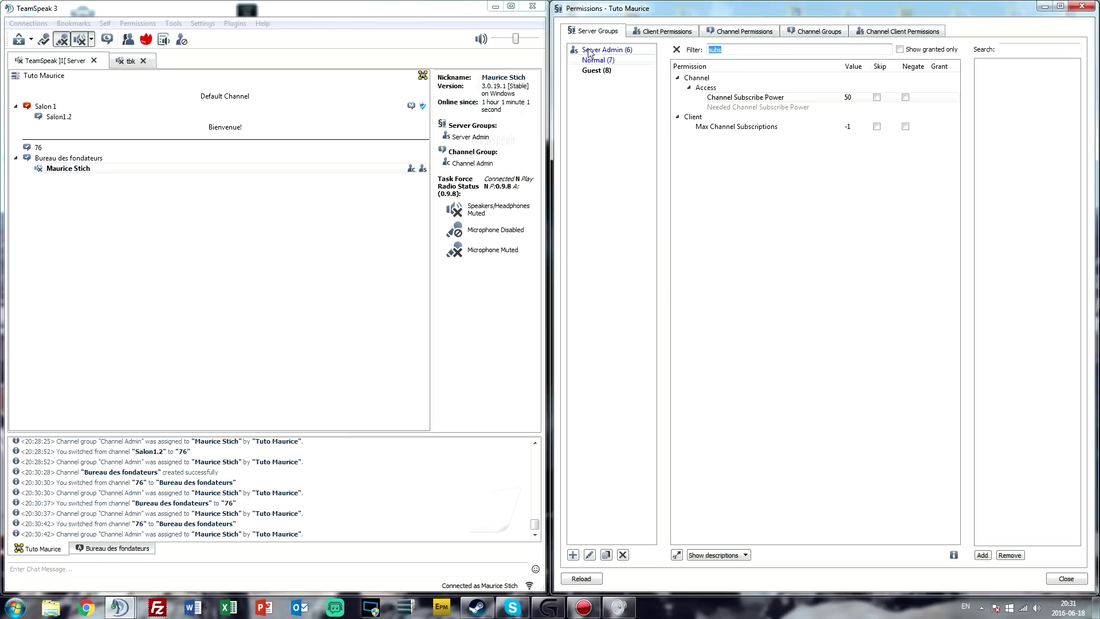
key("BackSpace")
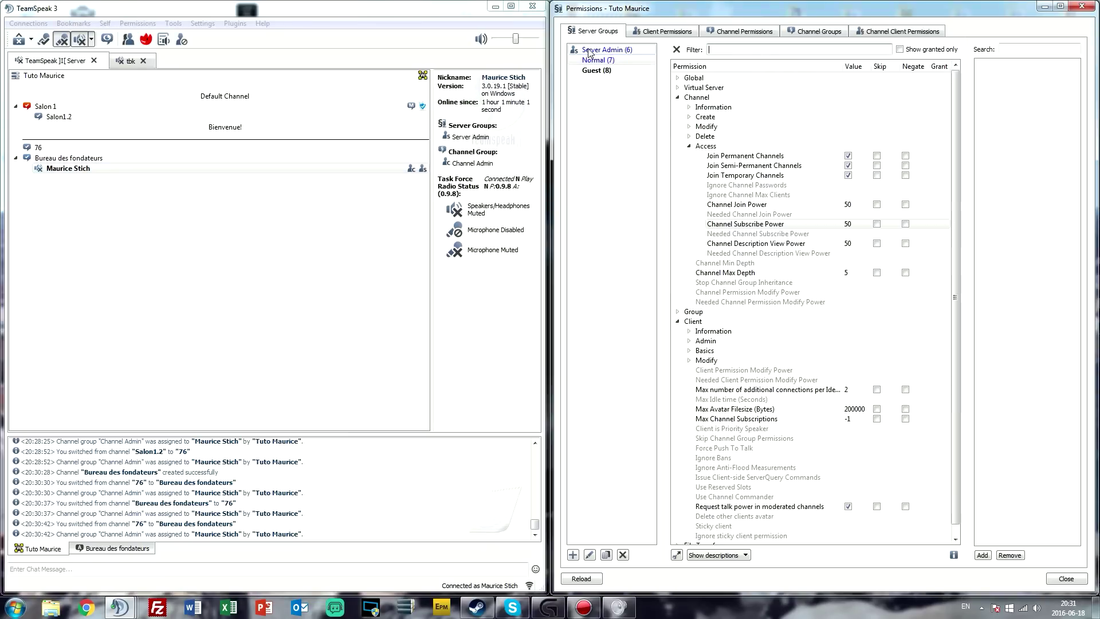
left_click(823, 246)
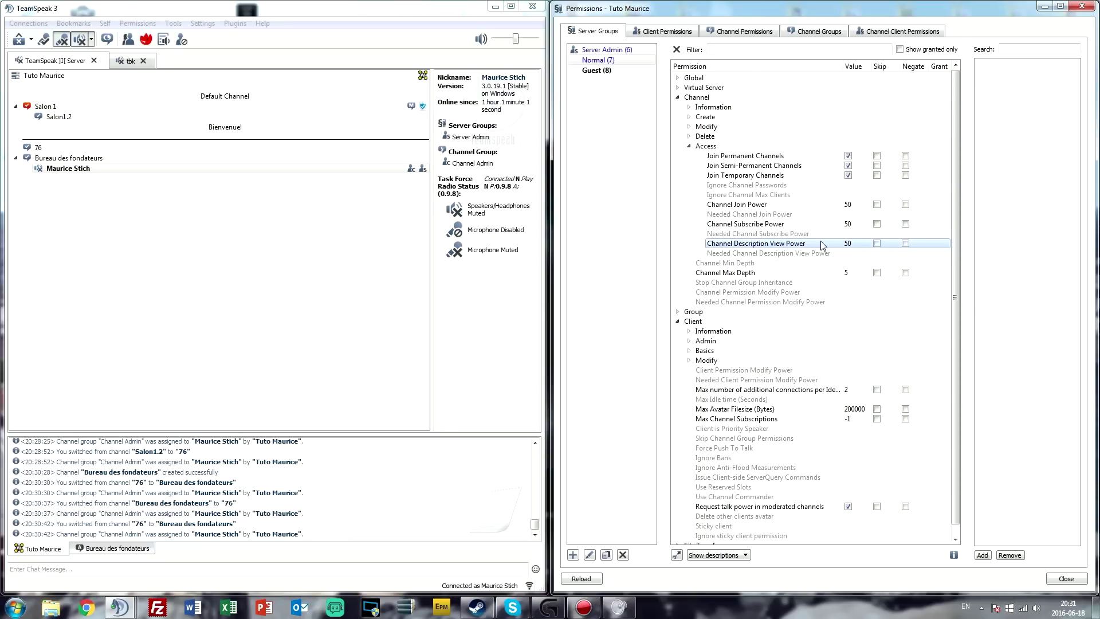
Step: Edit Bureau des fondateurs to need description view power 76 and give it the description "LOl"
right_click(346, 167)
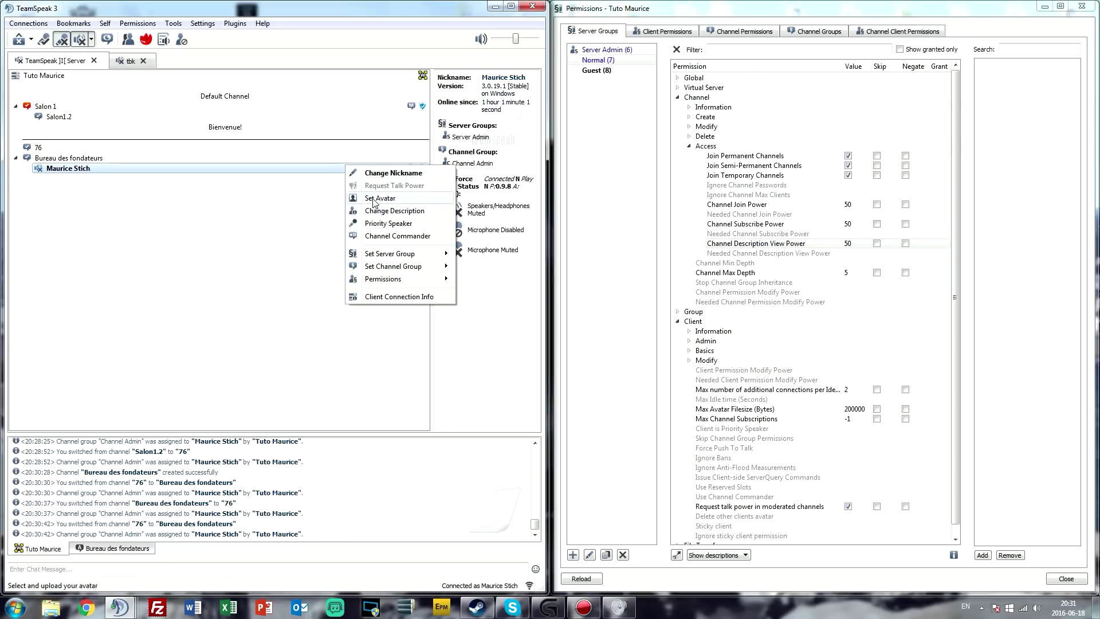
left_click(179, 163)
right_click(178, 162)
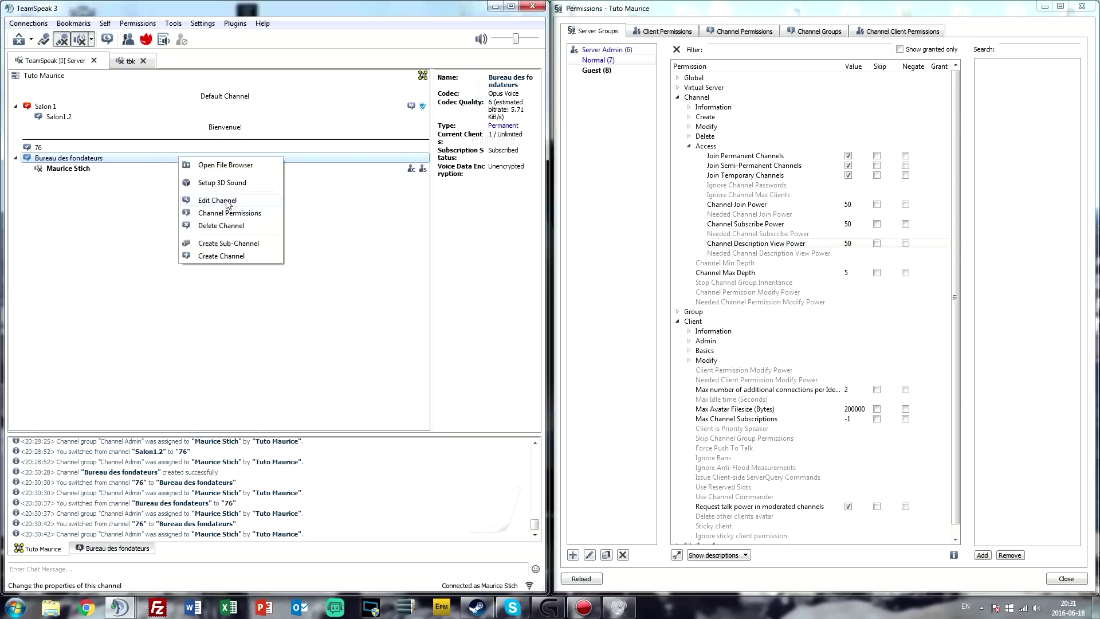
left_click(229, 202)
left_click(272, 275)
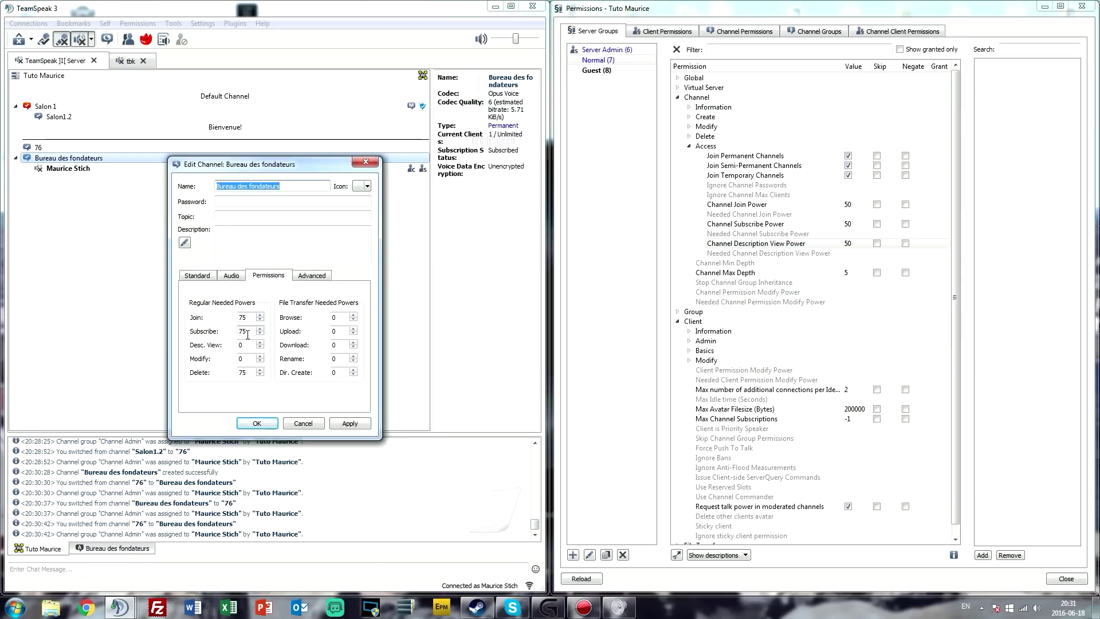
left_click(247, 345)
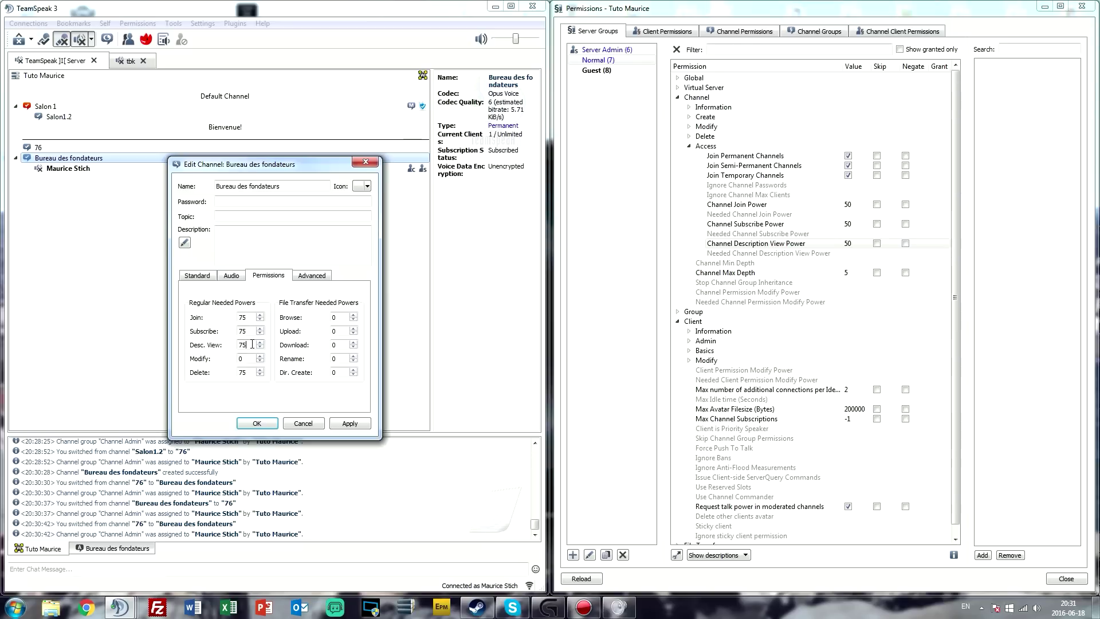
type("6")
left_click(260, 243)
left_click(275, 422)
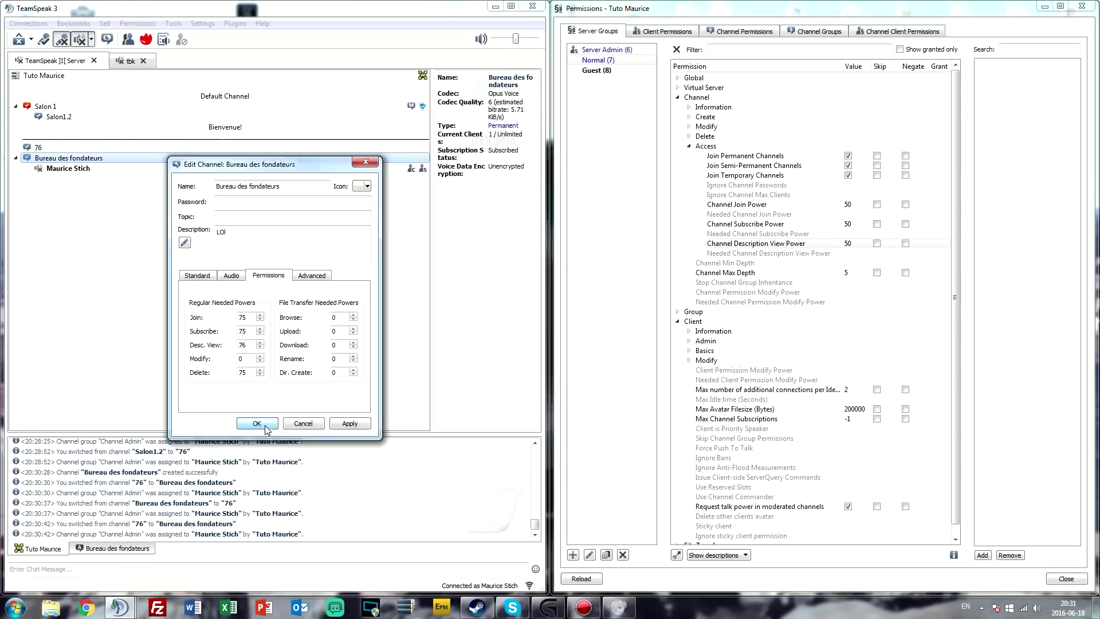
Step: Switch to channel 76 and back to Bureau des fondateurs, and reopen Bureau des fondateurs for editing at its description
double_click(238, 148)
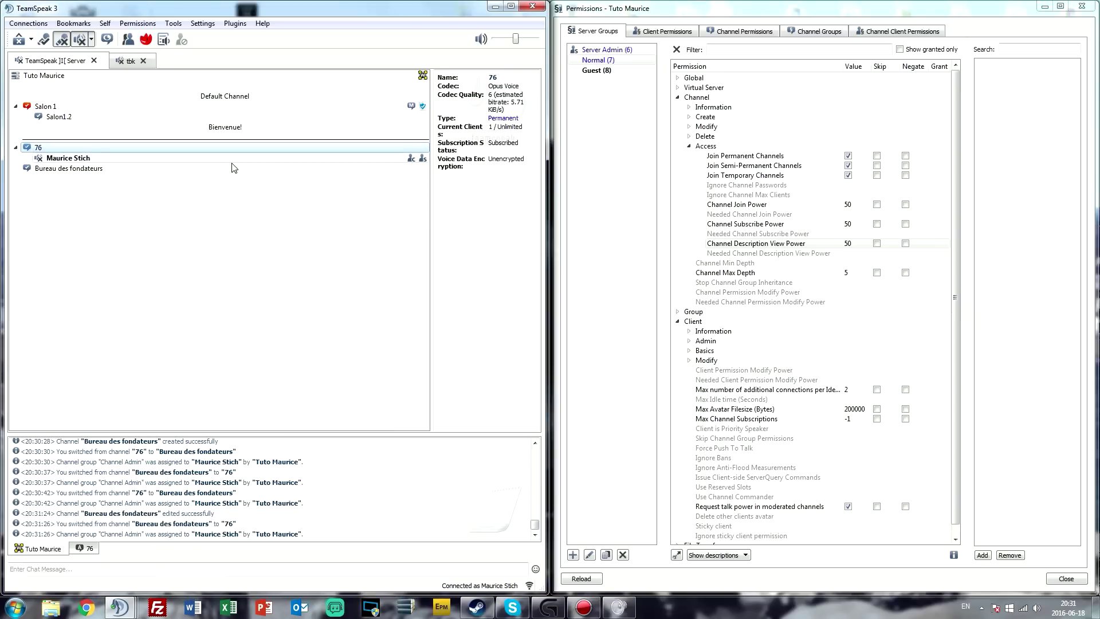
double_click(261, 168)
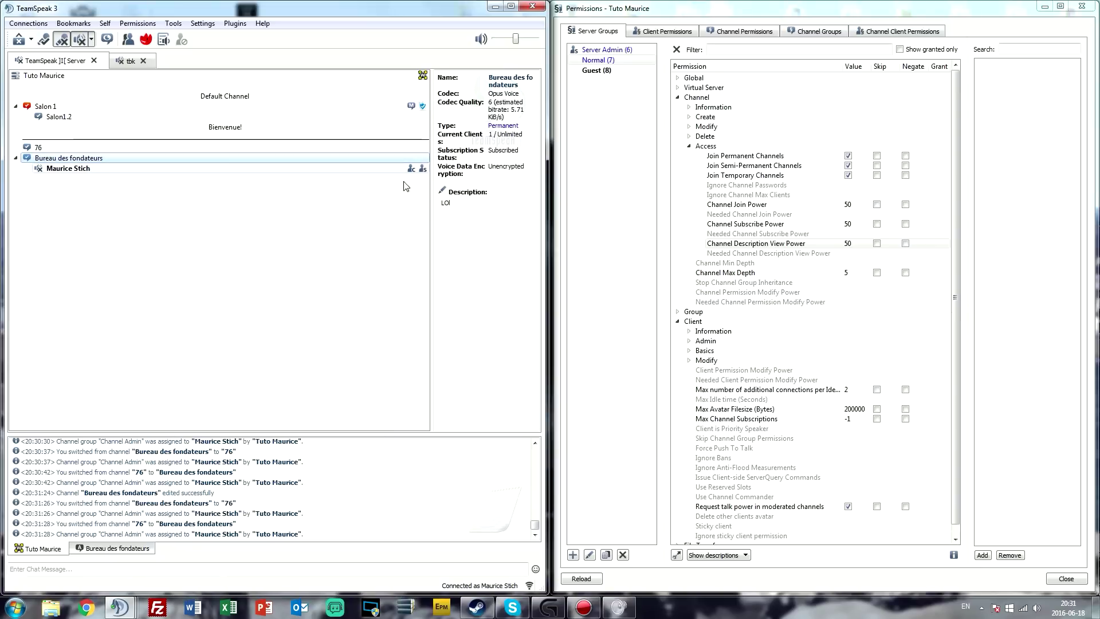
right_click(206, 158)
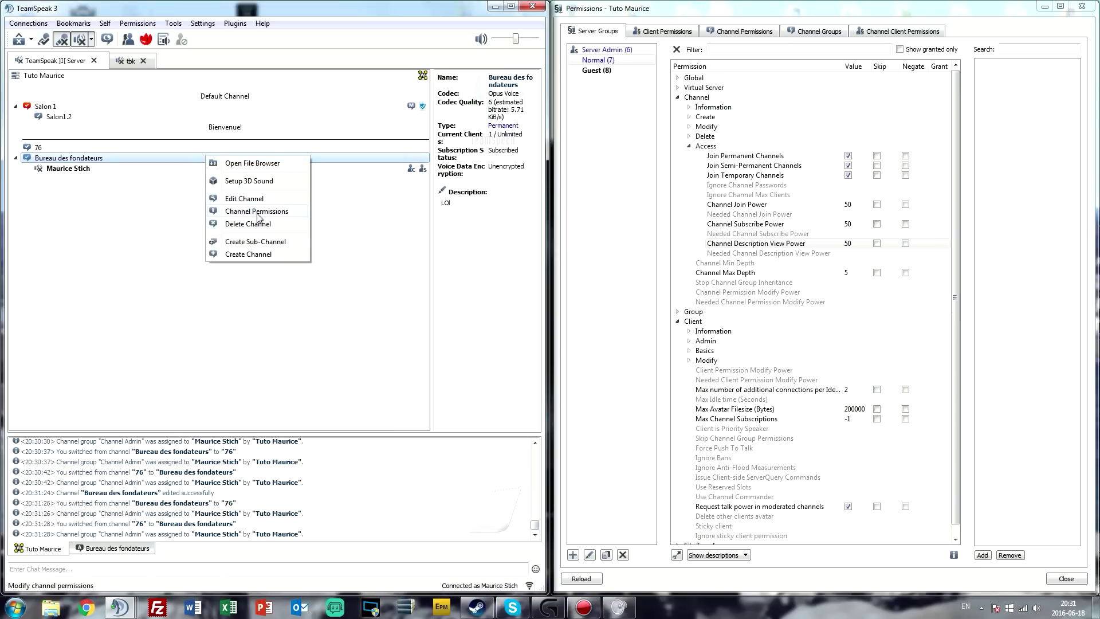
left_click(259, 202)
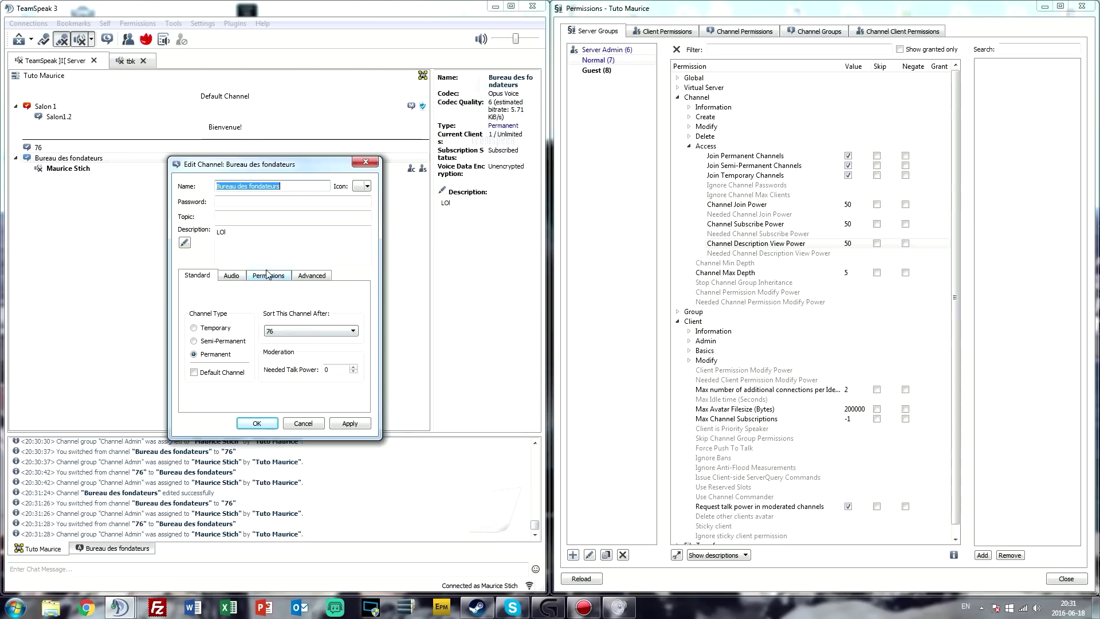
left_click(246, 237)
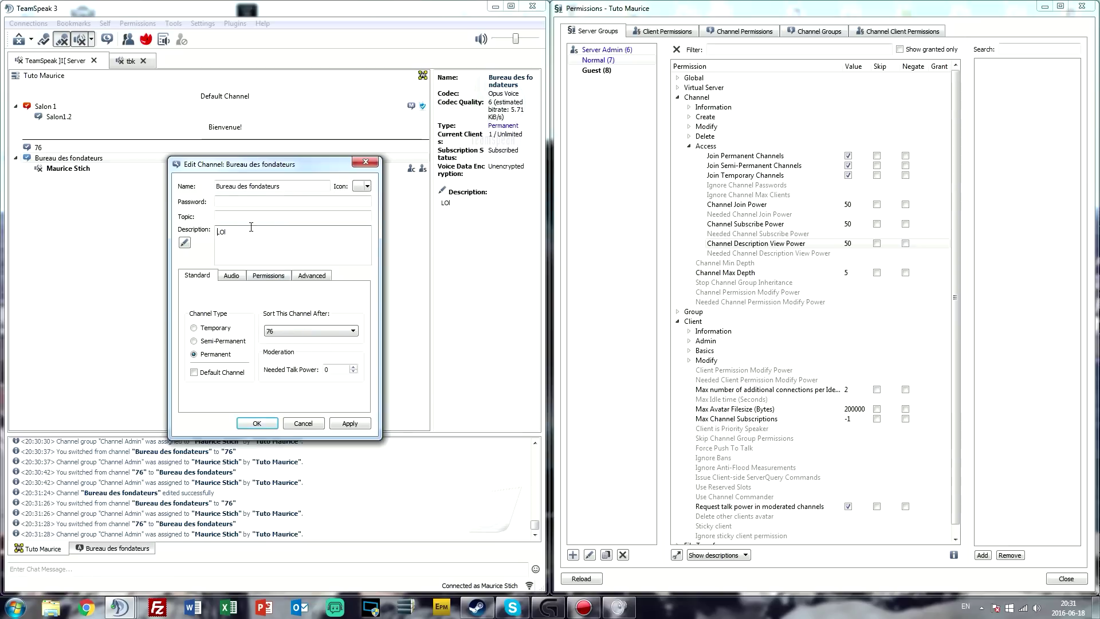
Step: Examine the Channel Description View Power and Channel Max Depth permissions of the Normal group
left_click(745, 243)
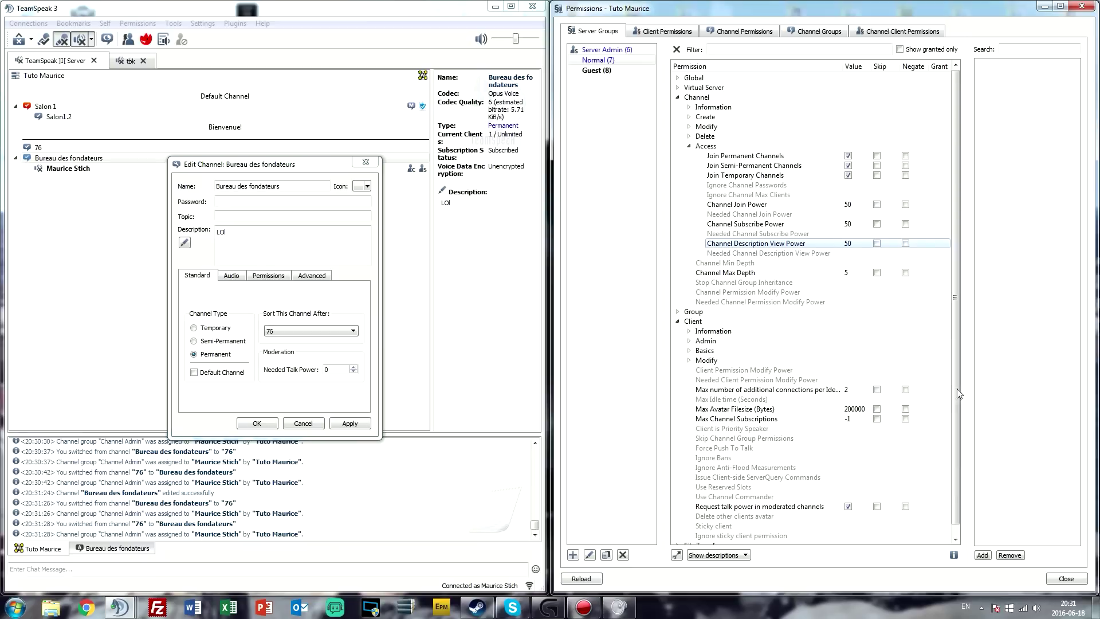
left_click(863, 333)
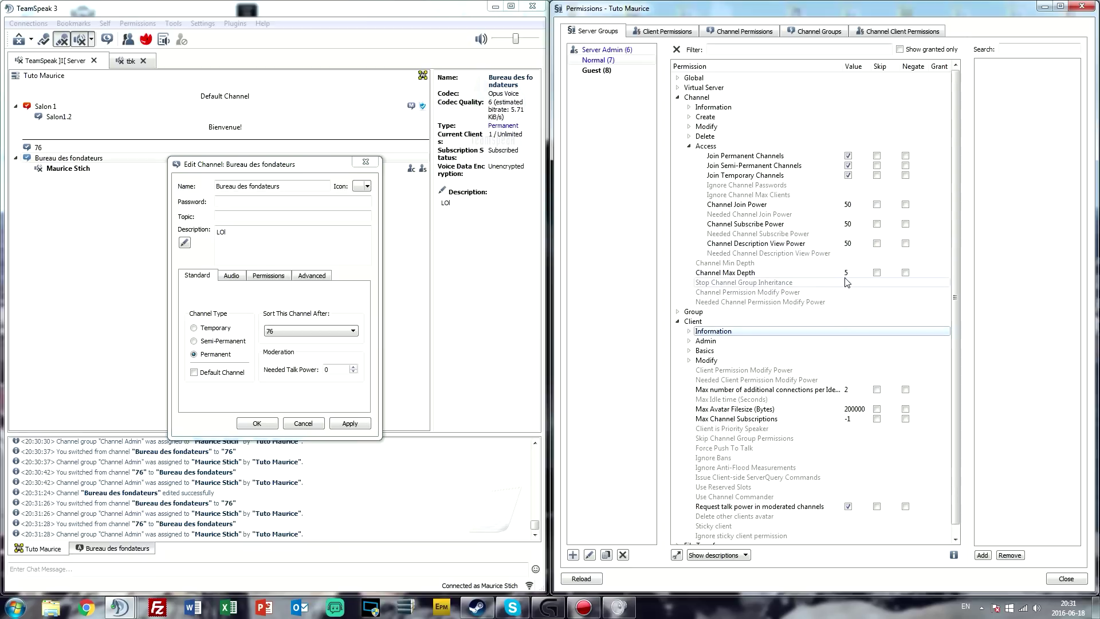
left_click(843, 272)
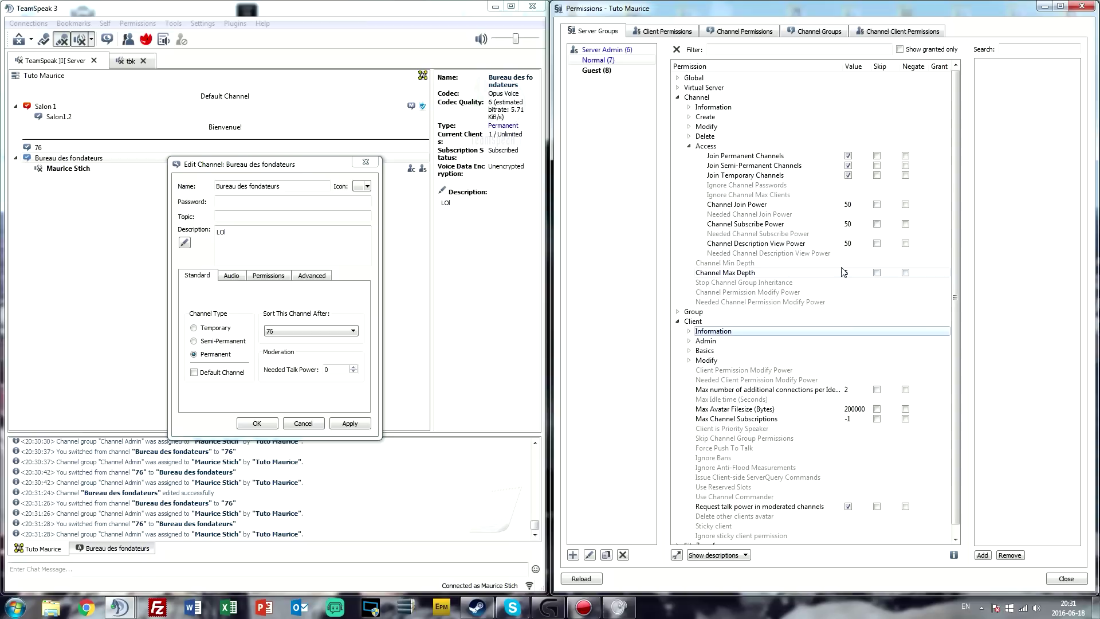
type("5")
left_click(814, 263)
left_click(814, 275)
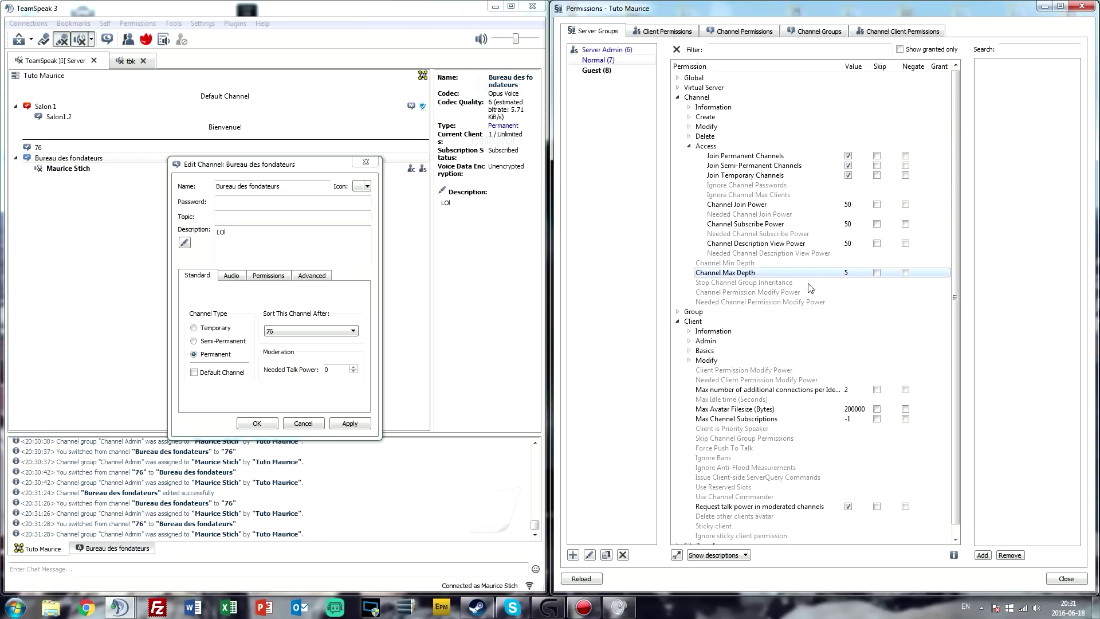
Step: Examine the Normal group's Stop Channel Group Inheritance, Channel Permission Modify Power and Needed Channel Permission Modify Power entries
left_click(811, 285)
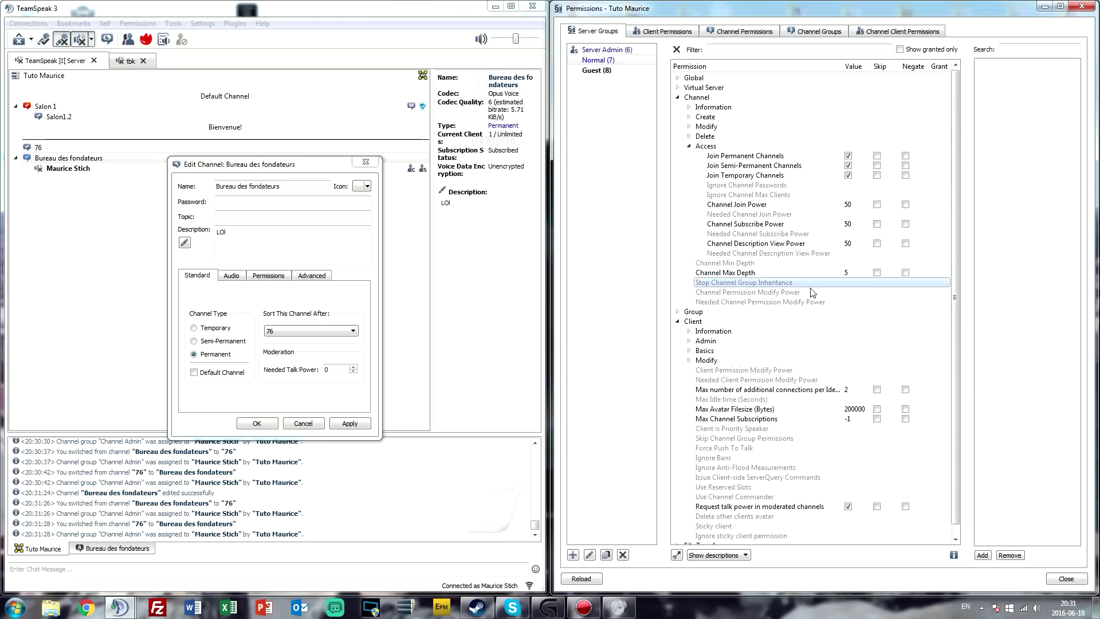
left_click(811, 293)
left_click(811, 301)
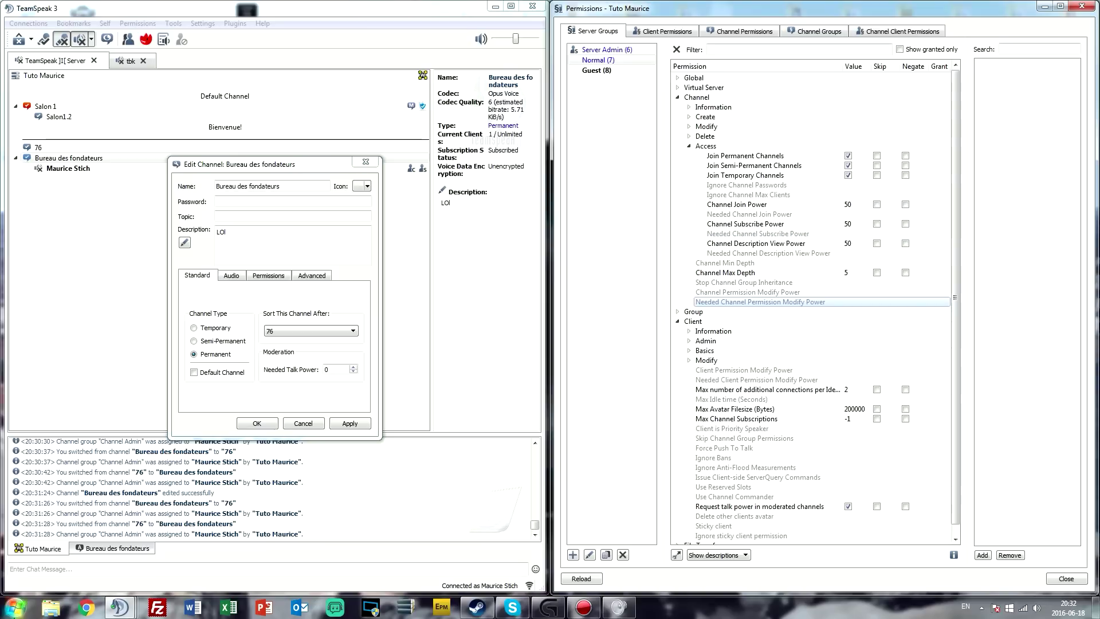
Step: Review the needed powers in the Bureau des fondateurs channel settings and close them without changes
left_click(100, 569)
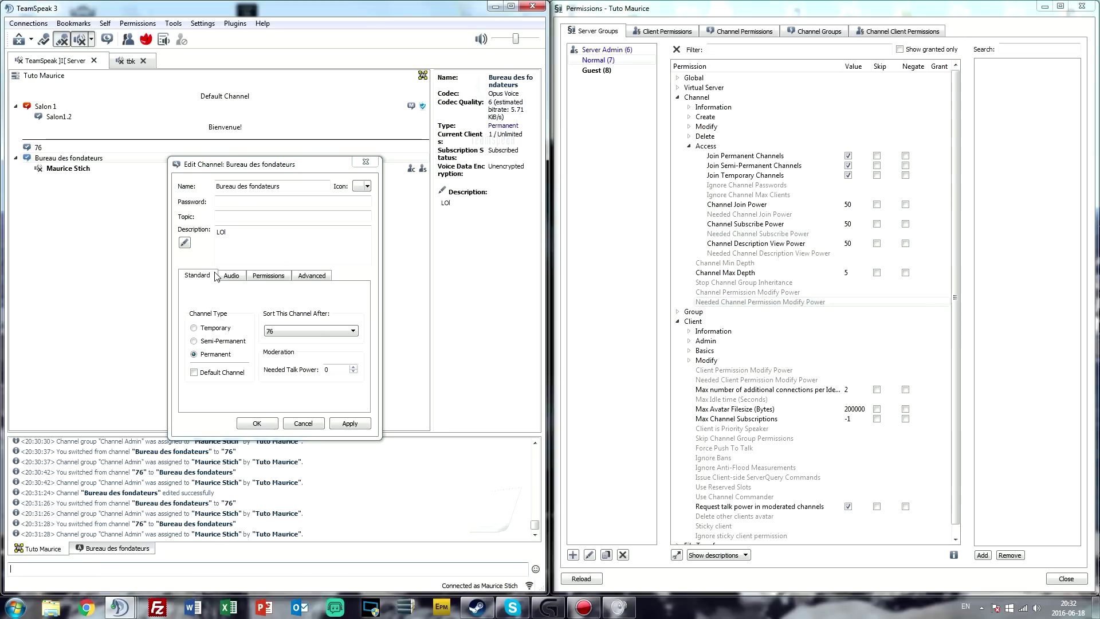
left_click(232, 275)
left_click(268, 276)
double_click(242, 318)
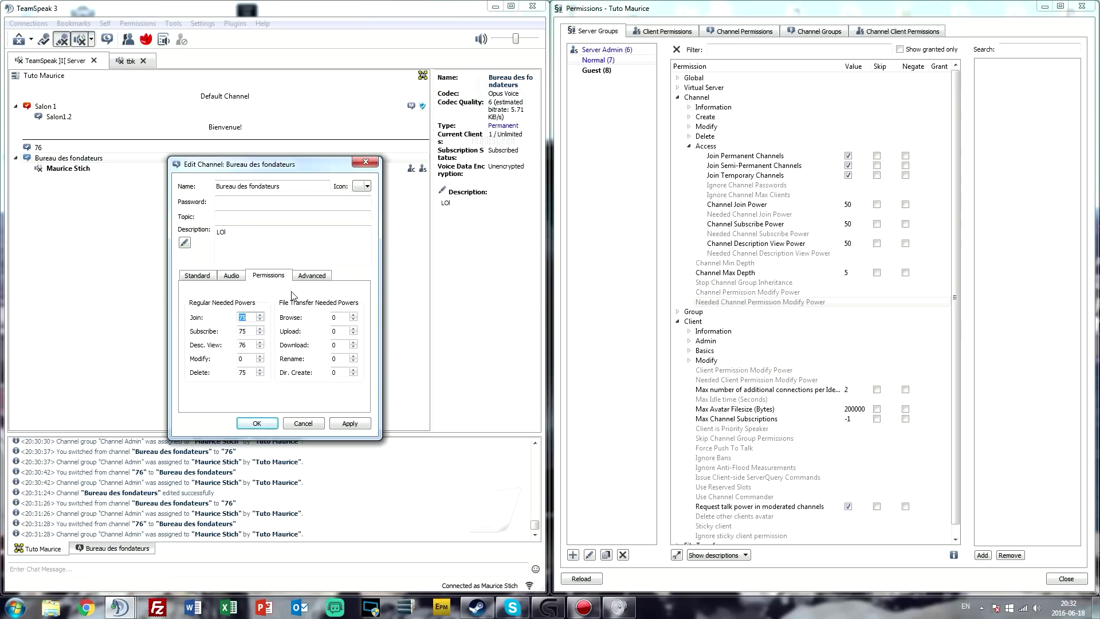
left_click(365, 163)
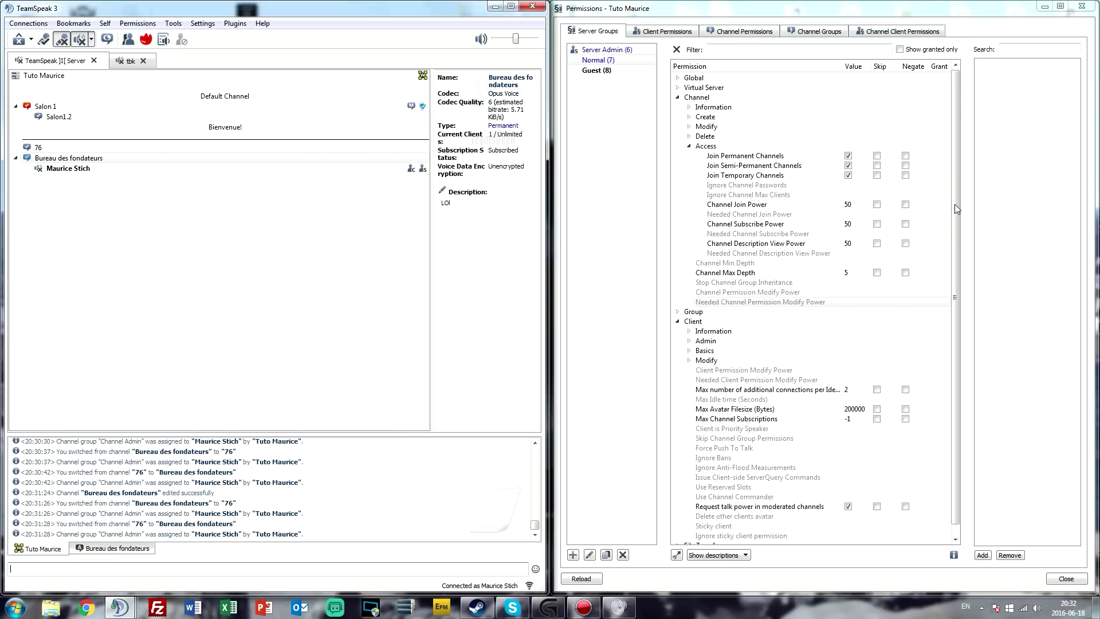
Step: Examine the Information and Create permissions in the Group category for the Normal group
left_click(811, 218)
scroll(810, 223, "down", 1)
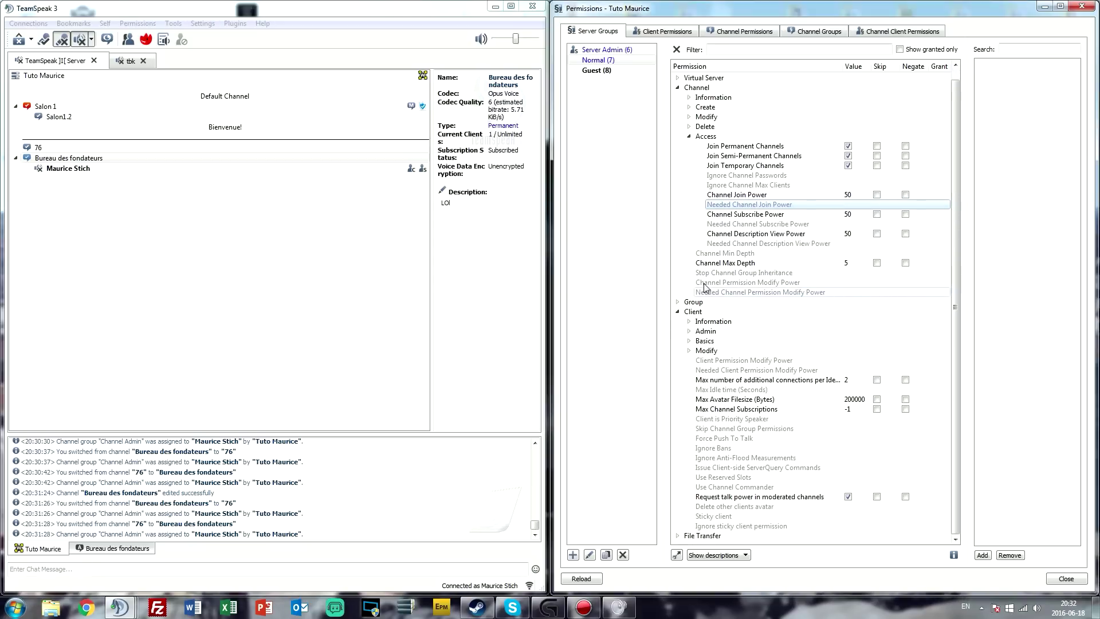
left_click(678, 302)
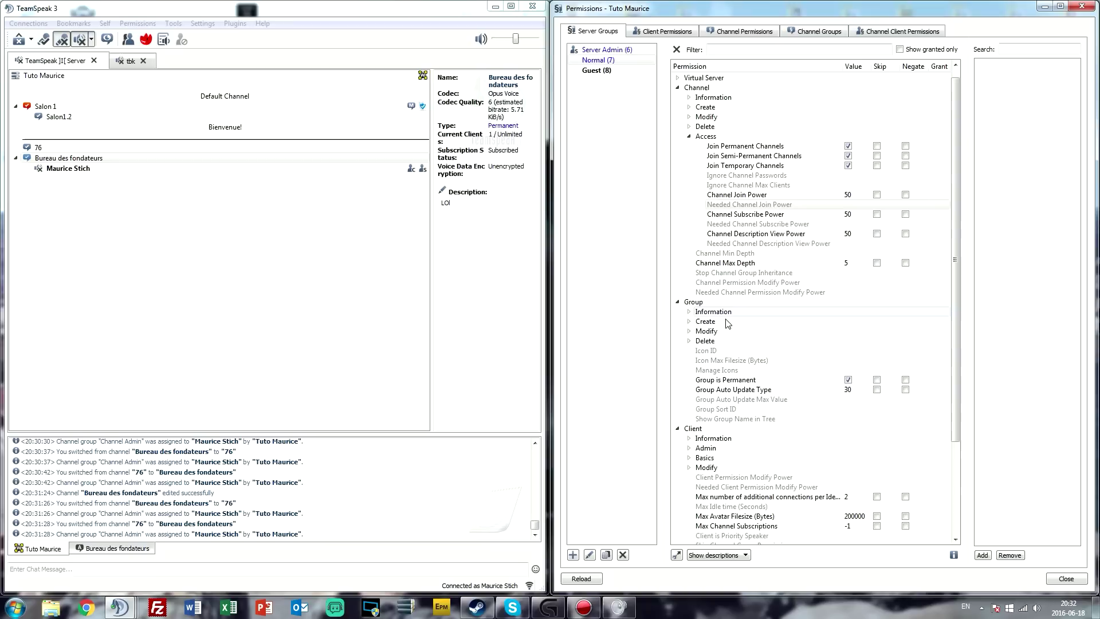
scroll(702, 293, "down", 1)
left_click(688, 283)
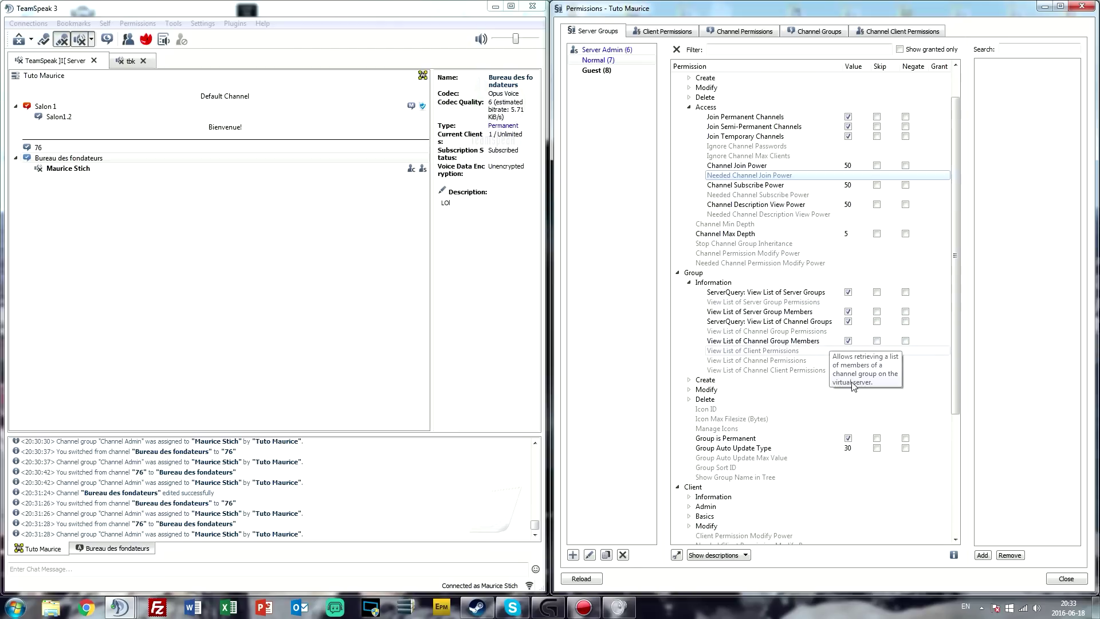
left_click(690, 380)
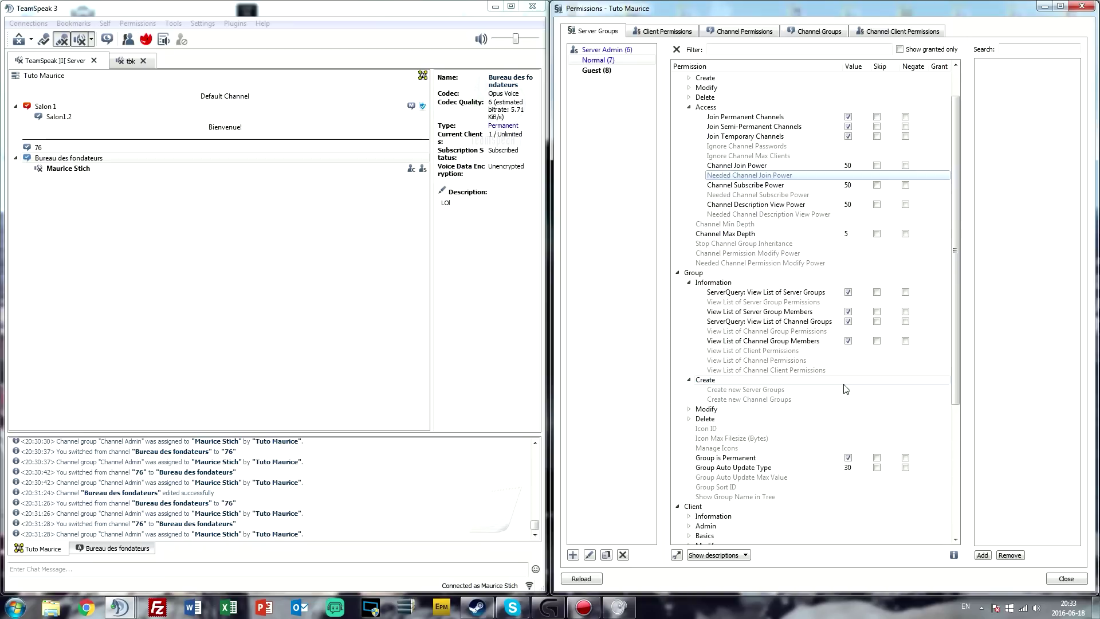
Step: Examine the Server Admin group's Create and Modify group permissions, briefly showing the Add Server Group dialog and dismissing it
left_click(607, 50)
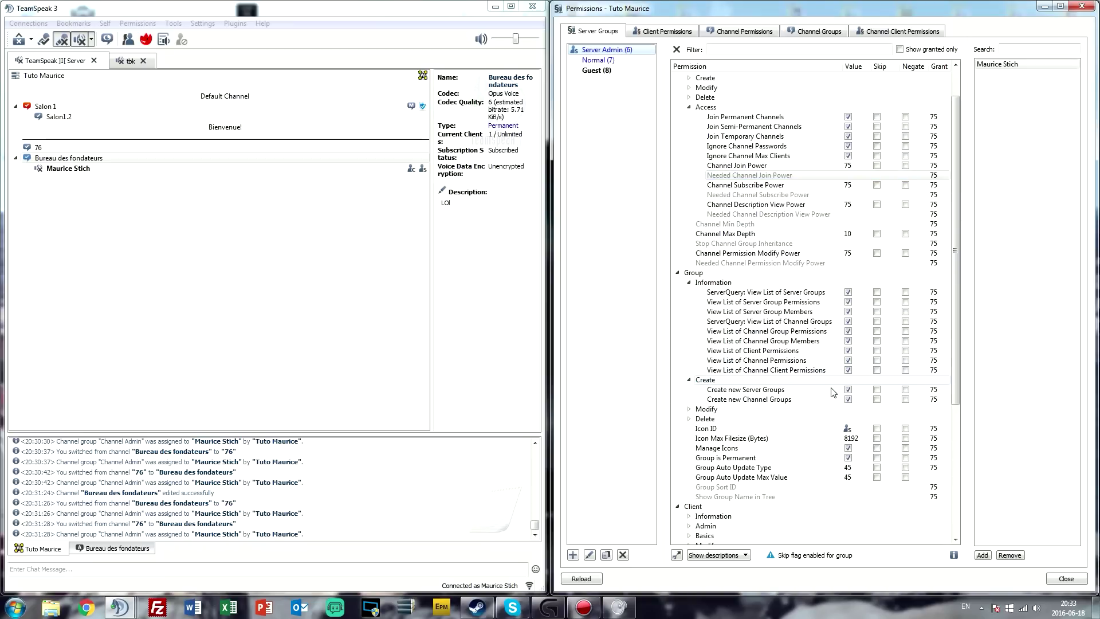
right_click(618, 152)
left_click(619, 155)
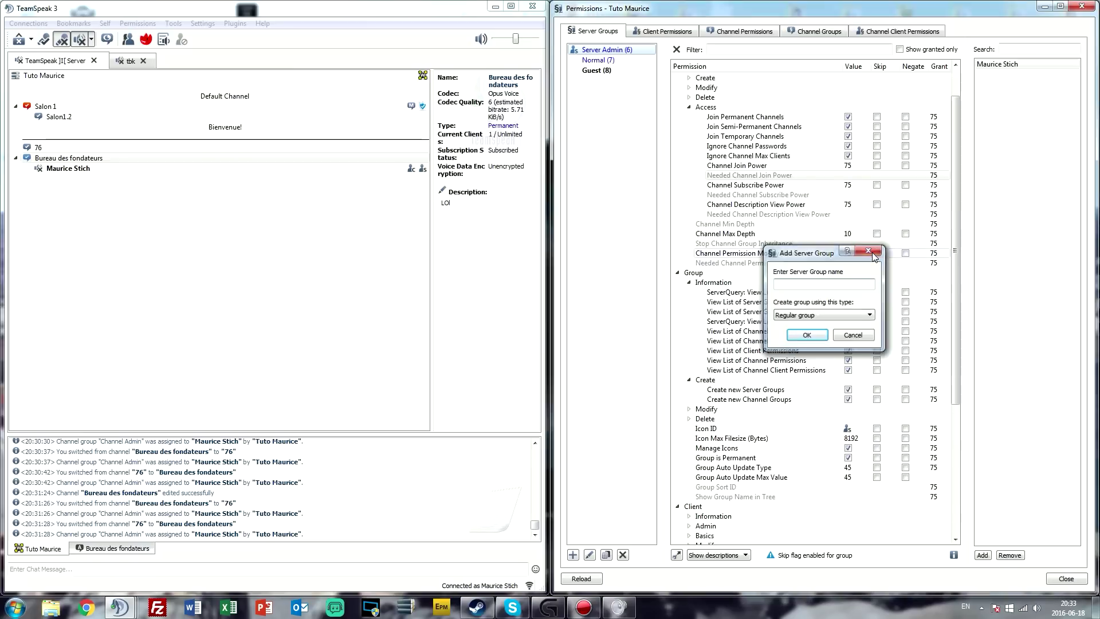
left_click(870, 250)
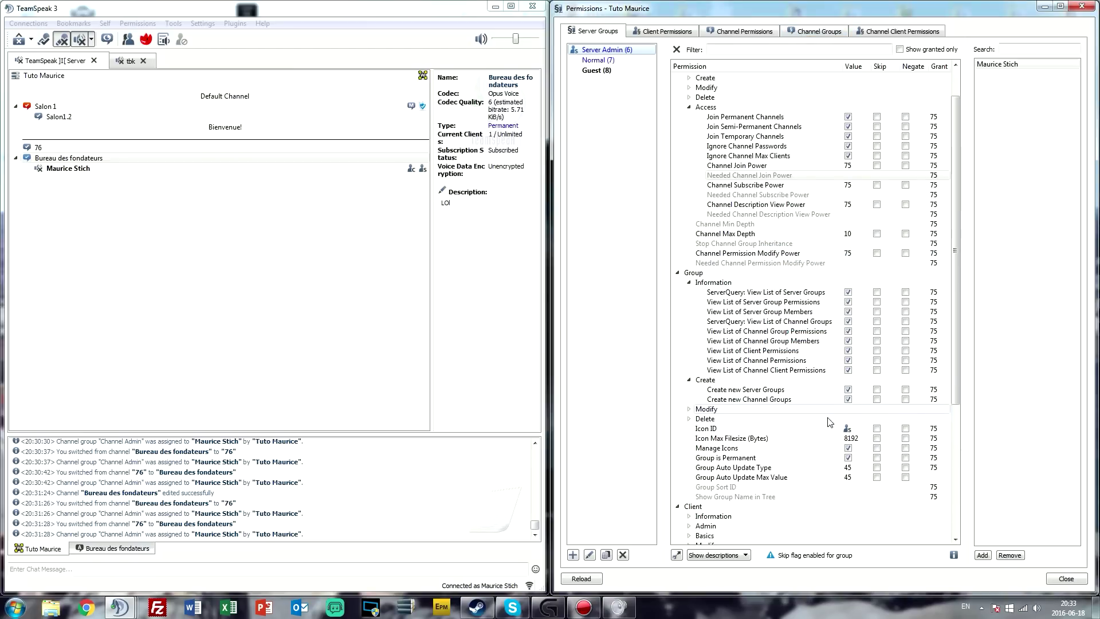
left_click(690, 409)
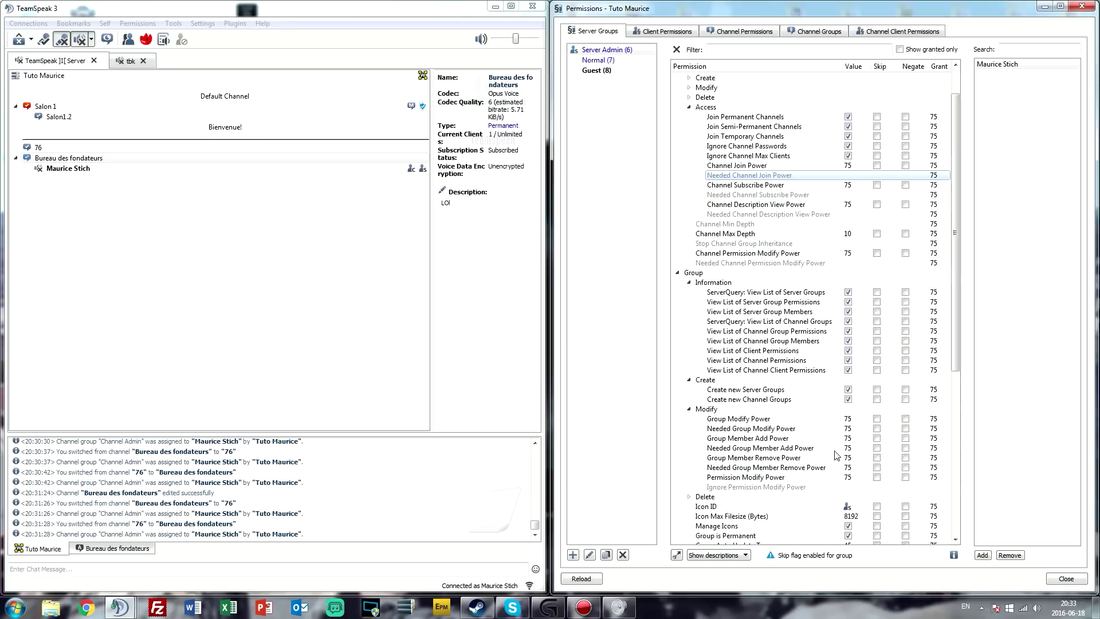
Step: Try to create a server group named Fondateur using the ServerQuery group type
right_click(642, 153)
left_click(656, 160)
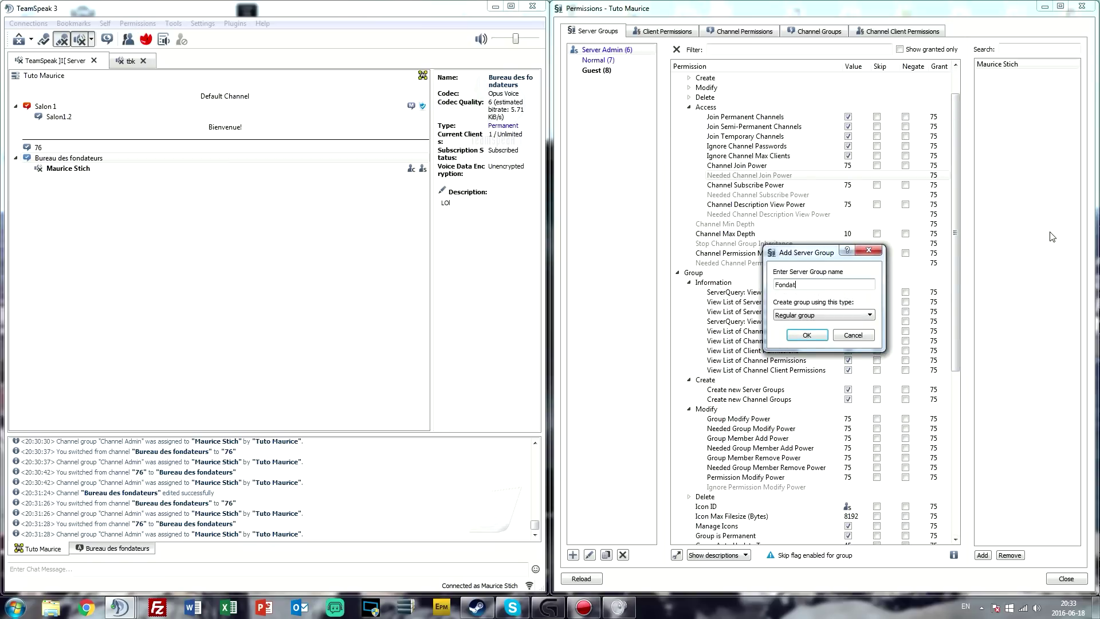
left_click(838, 315)
left_click(836, 339)
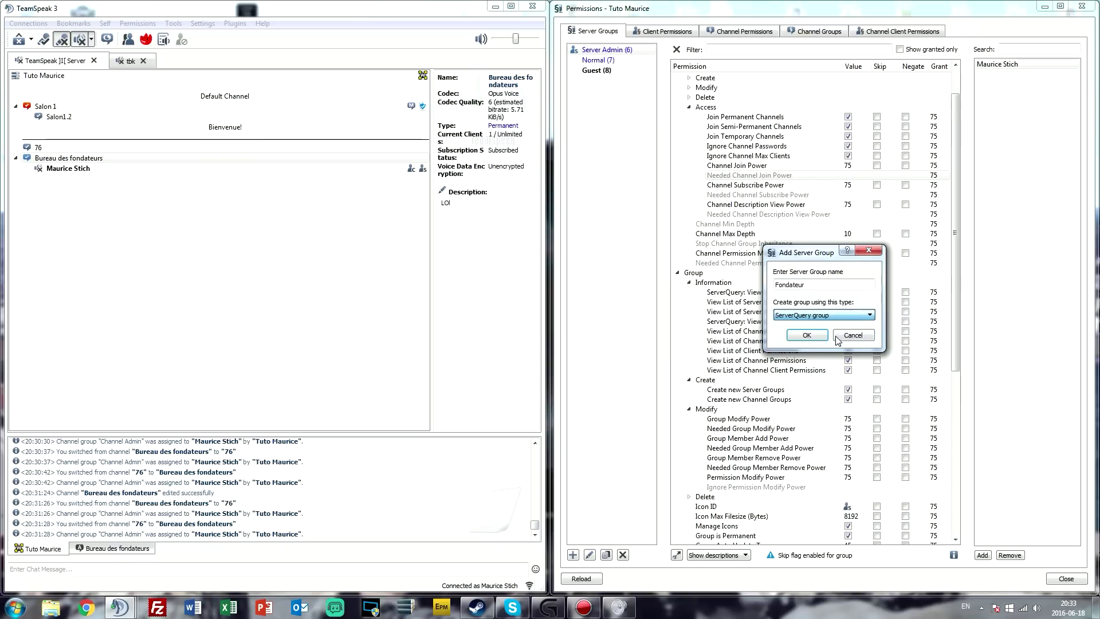
left_click(827, 344)
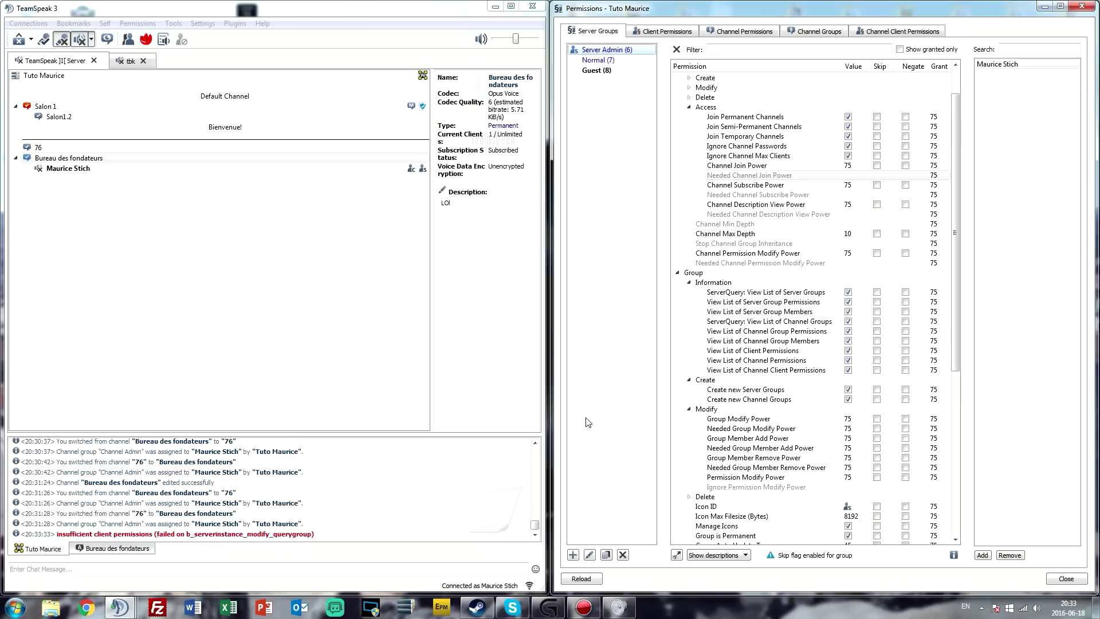
left_click(204, 541)
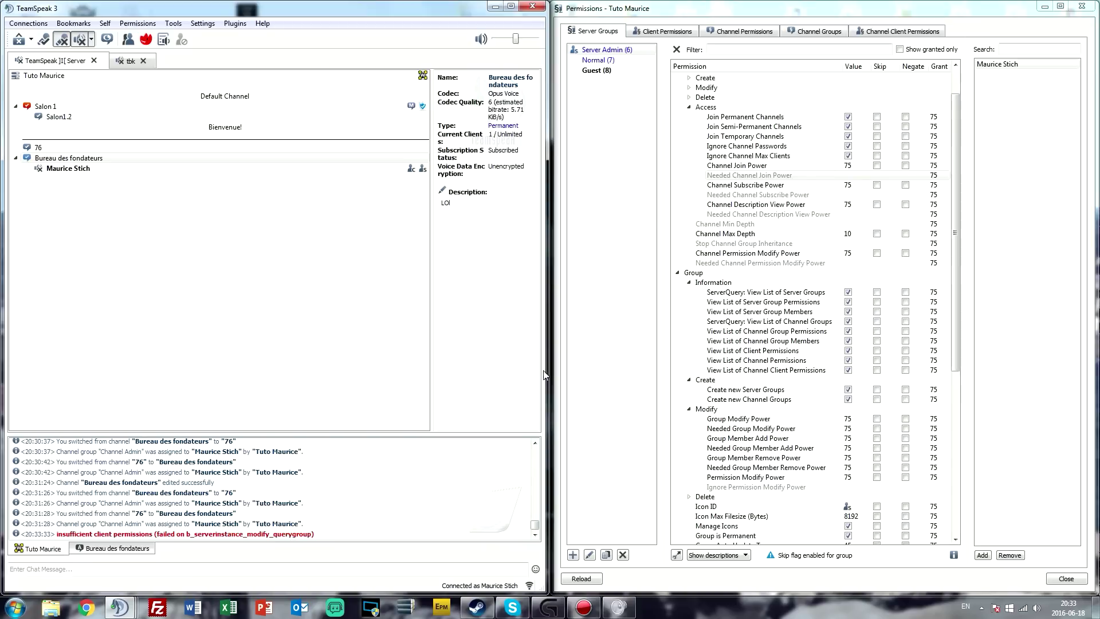
right_click(625, 160)
left_click(641, 168)
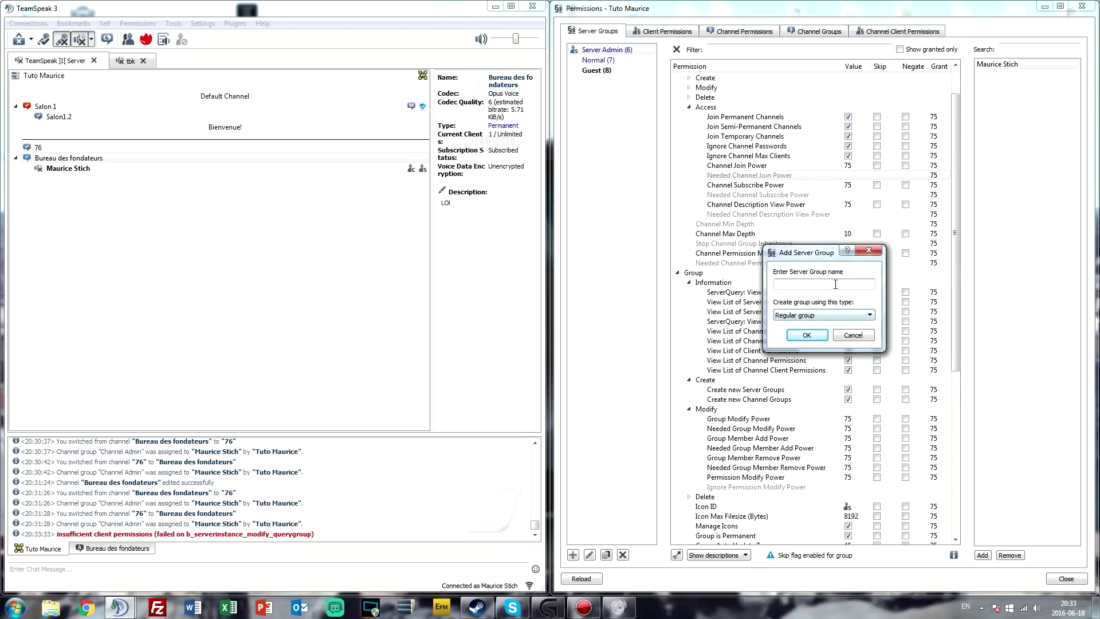
left_click(870, 250)
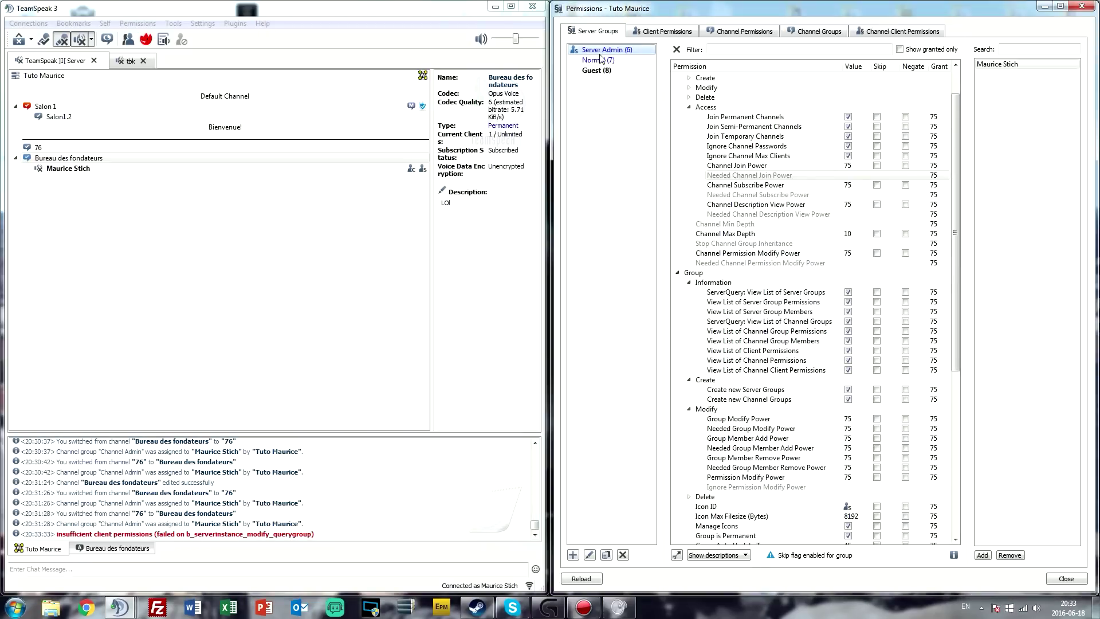
Step: Copy the Server Admin group into a new regular group named Fondateur
right_click(602, 56)
left_click(637, 85)
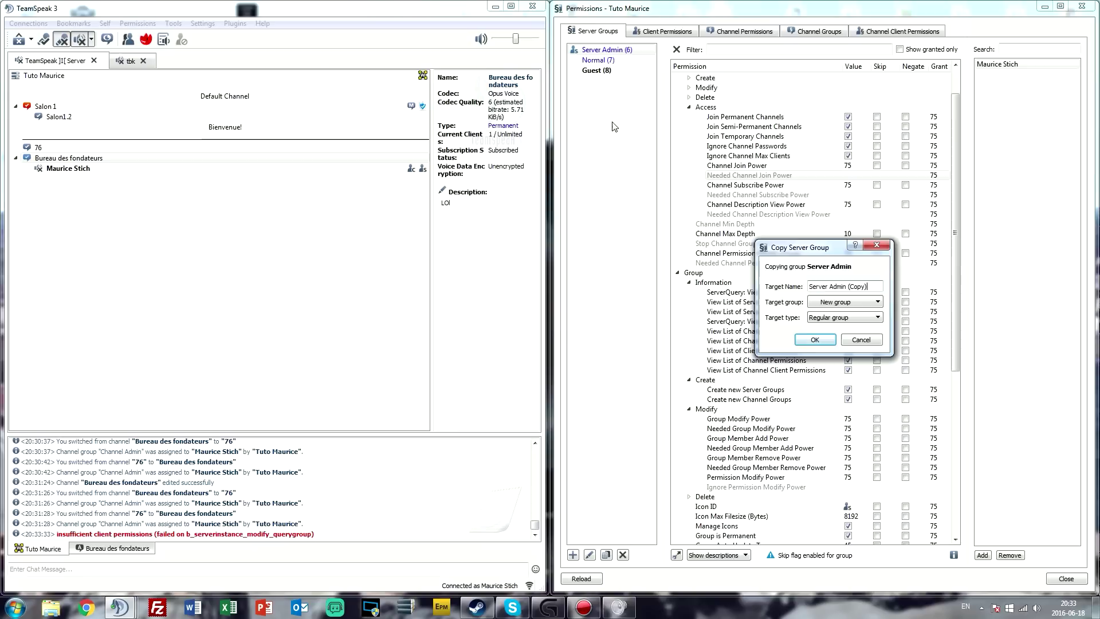
key("BackSpace")
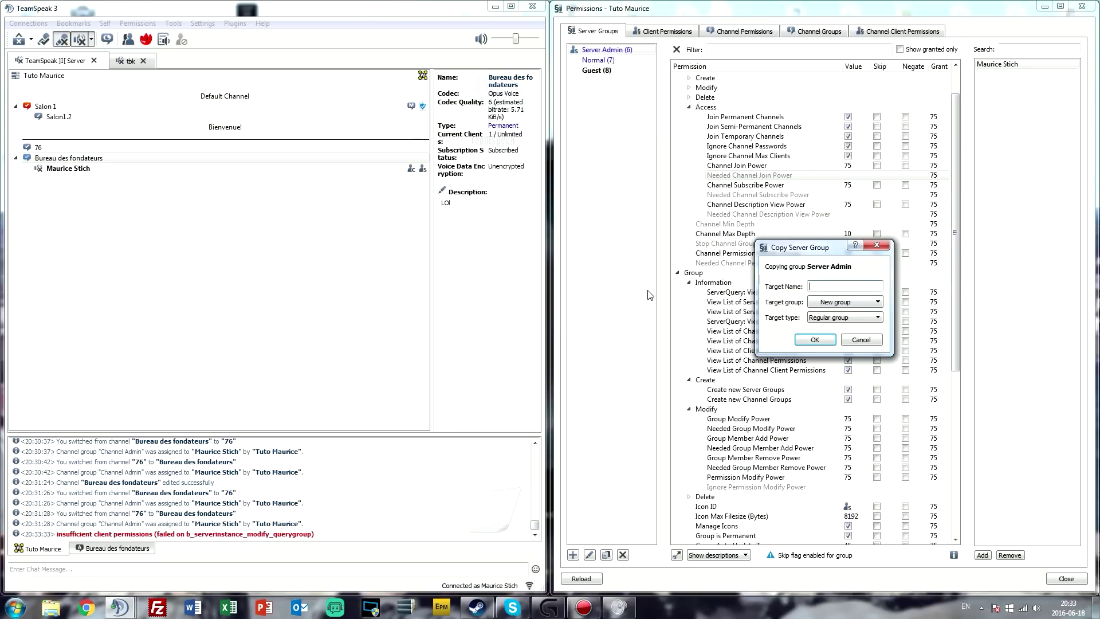
type("Fondateur")
key("Return")
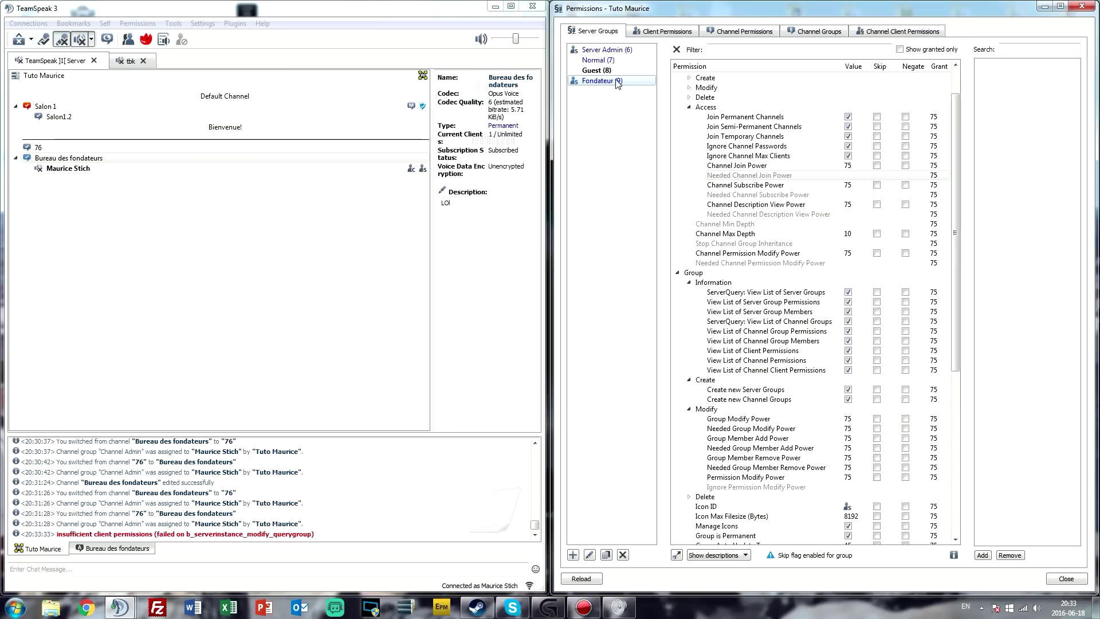
Step: Filter the permissions by "icon", upload the friend image and assign it as the Fondateur group's Icon ID
left_click(763, 48)
type("icon")
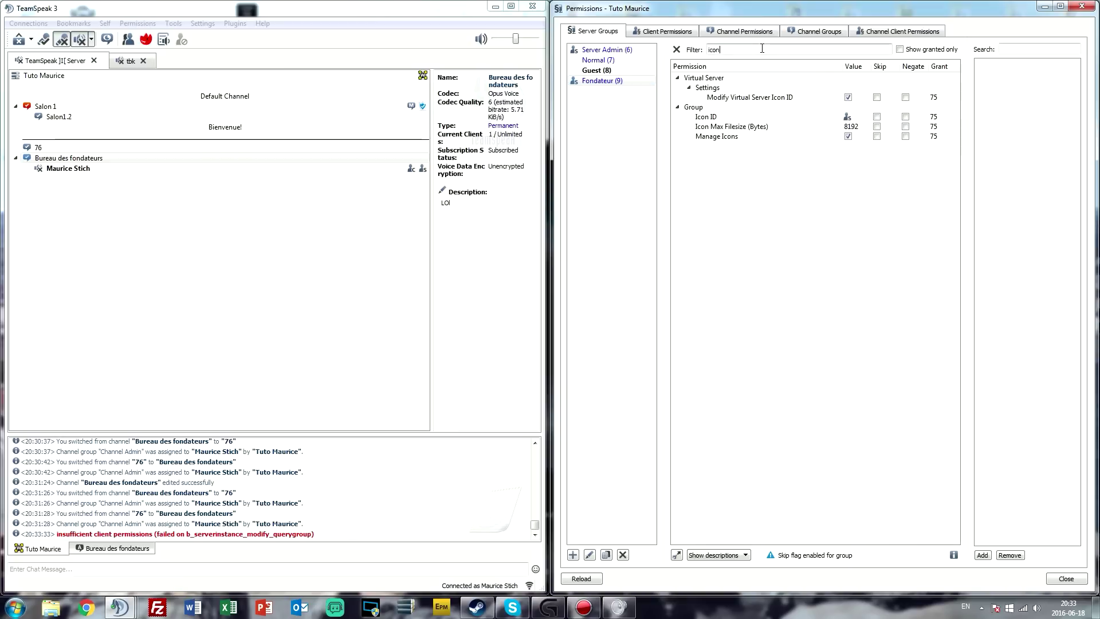
double_click(847, 117)
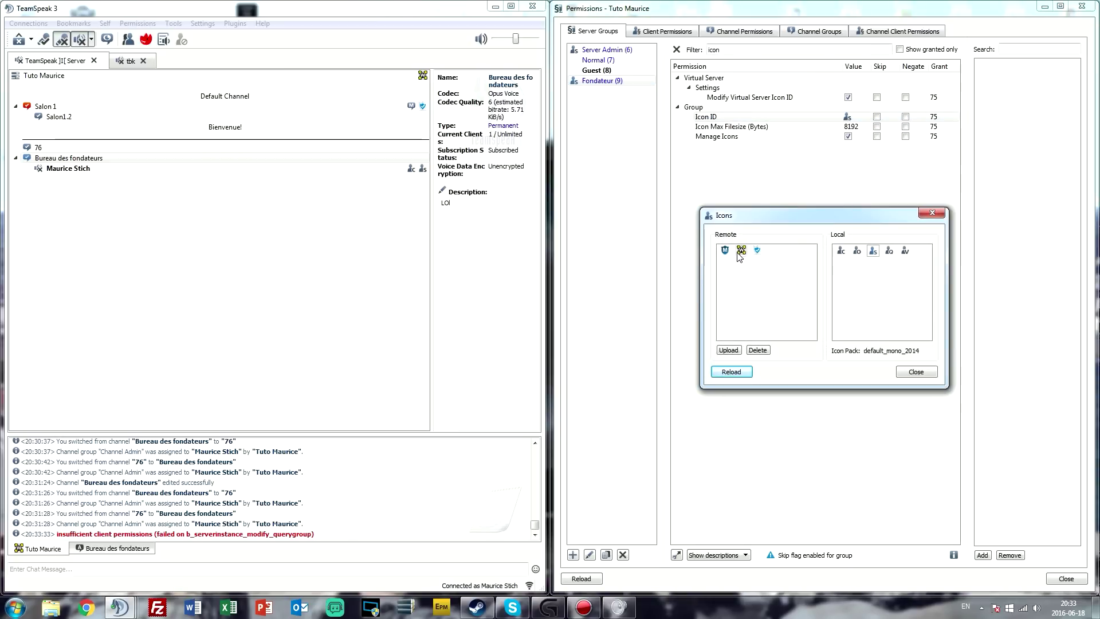
left_click(731, 354)
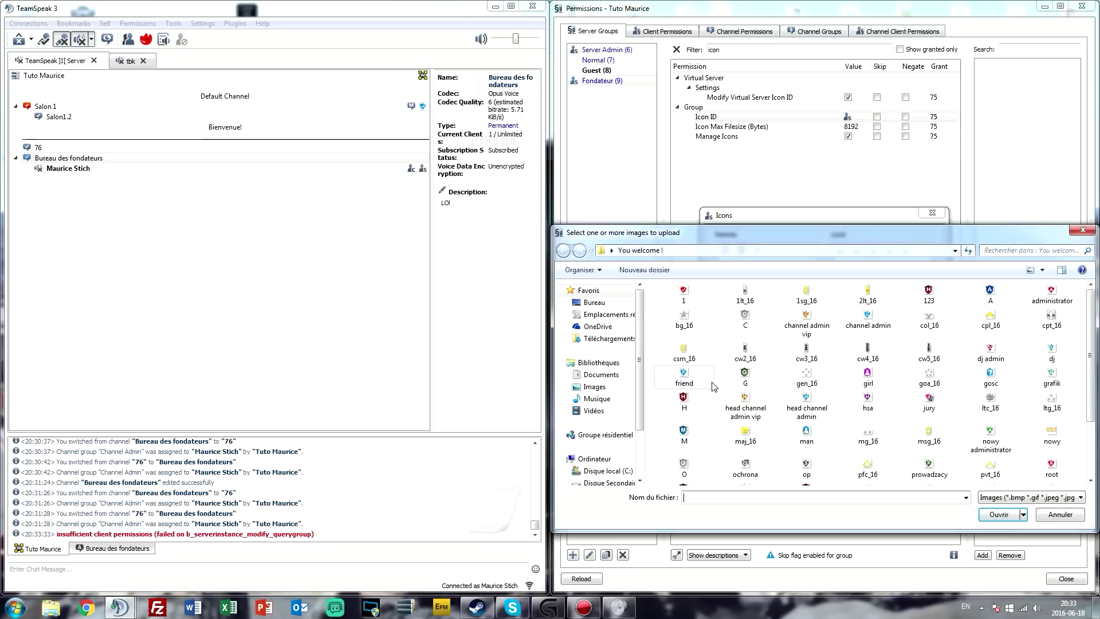
left_click(689, 378)
double_click(689, 378)
double_click(775, 251)
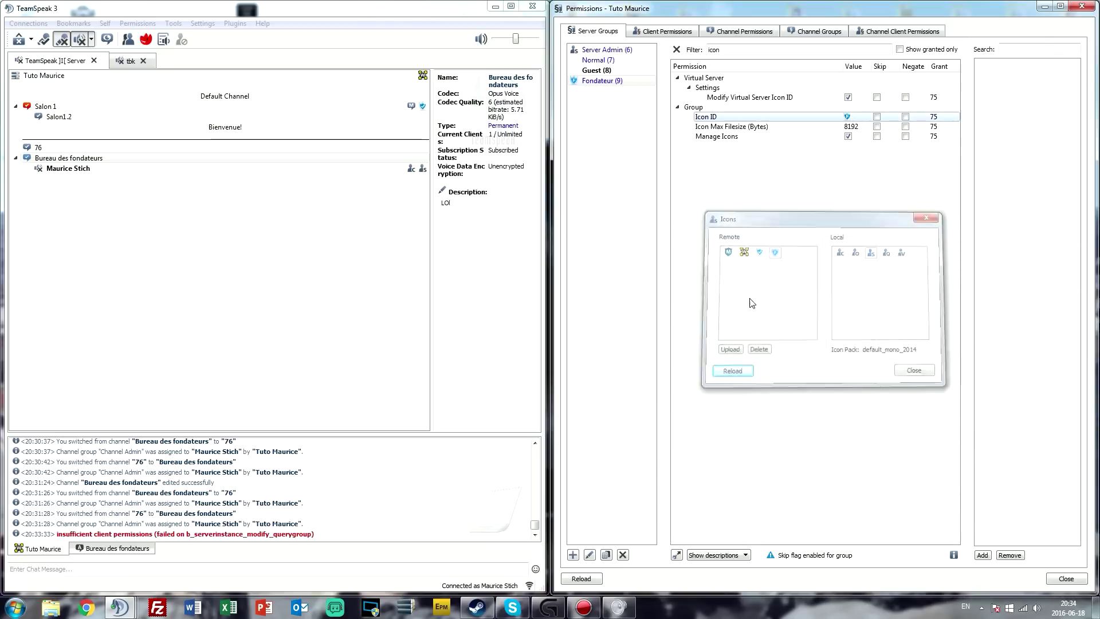
left_click(628, 71)
left_click(602, 81)
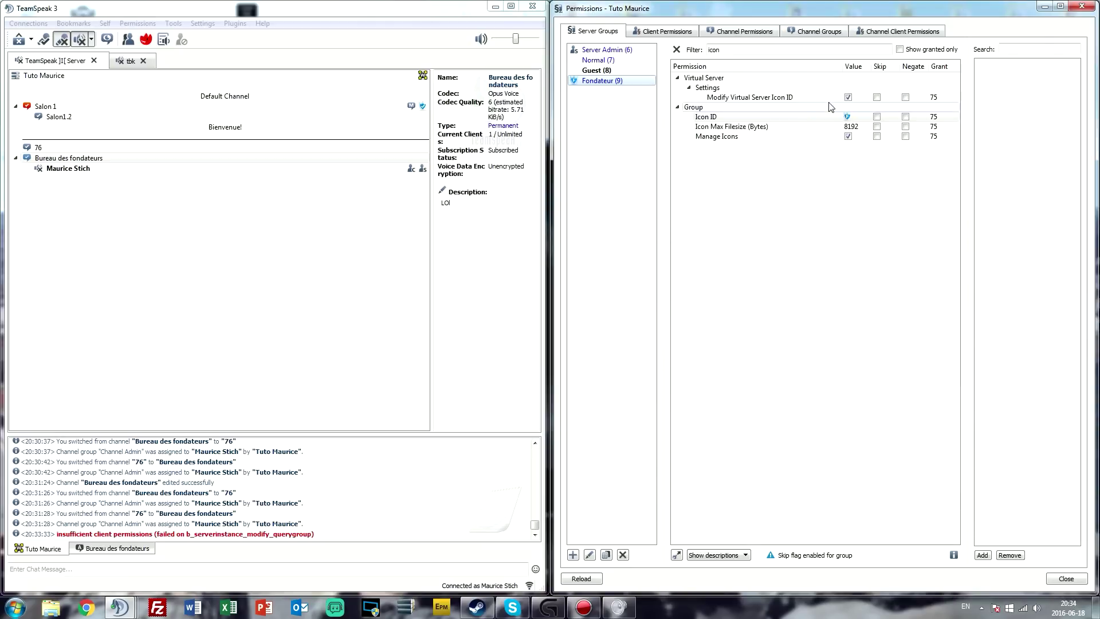
Step: Clear the permission filter and show only granted permissions for the Fondateur group
key("ctrl+f")
key("BackSpace")
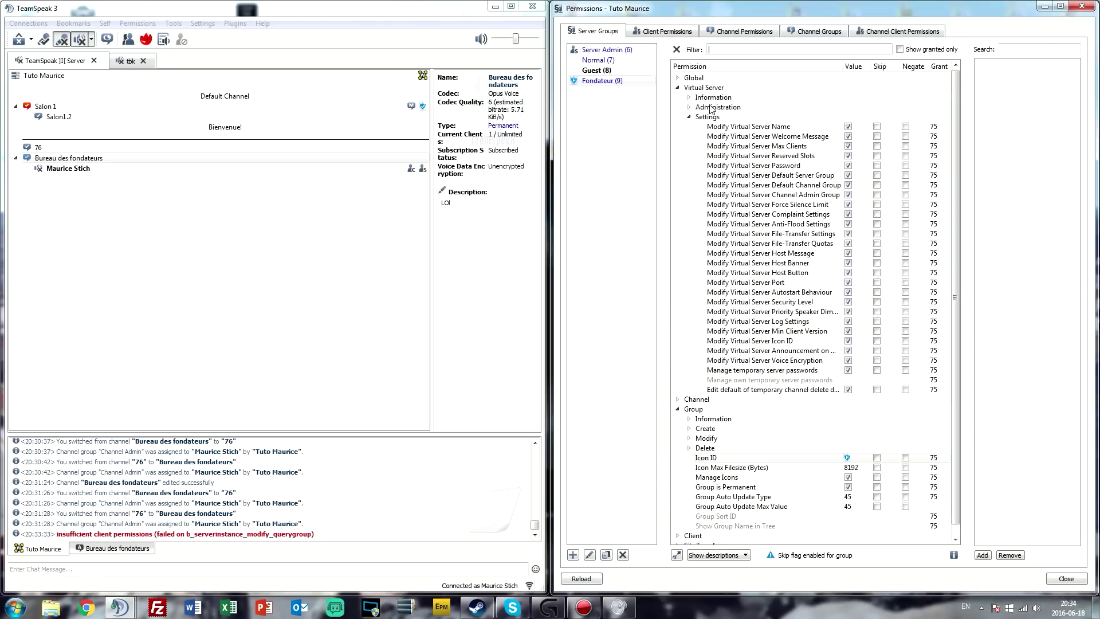
scroll(833, 319, "down", 1)
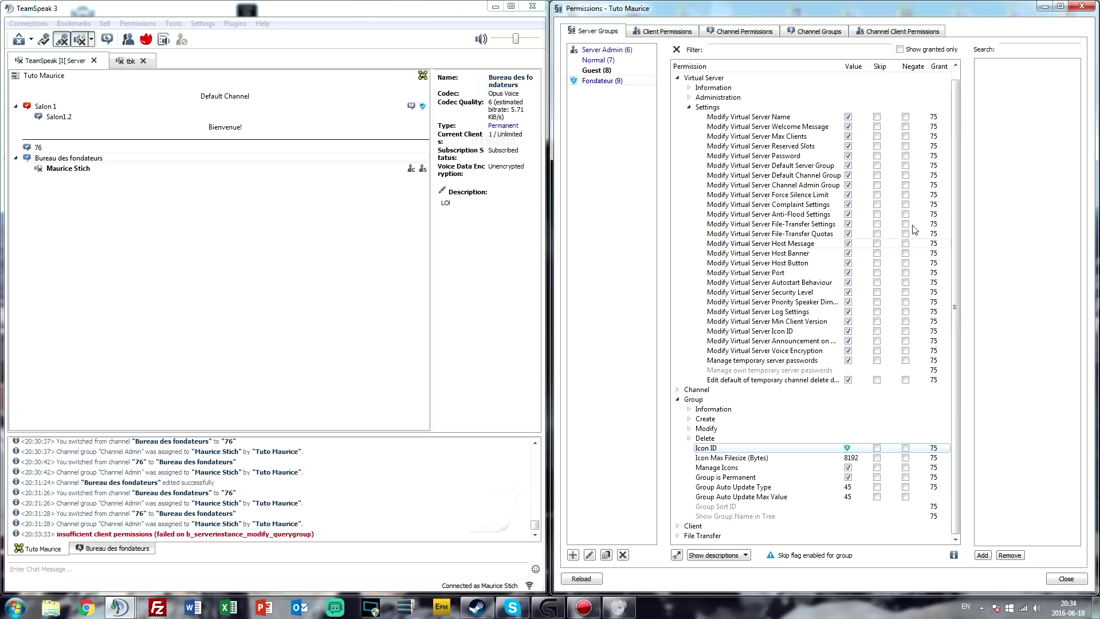
left_click(899, 50)
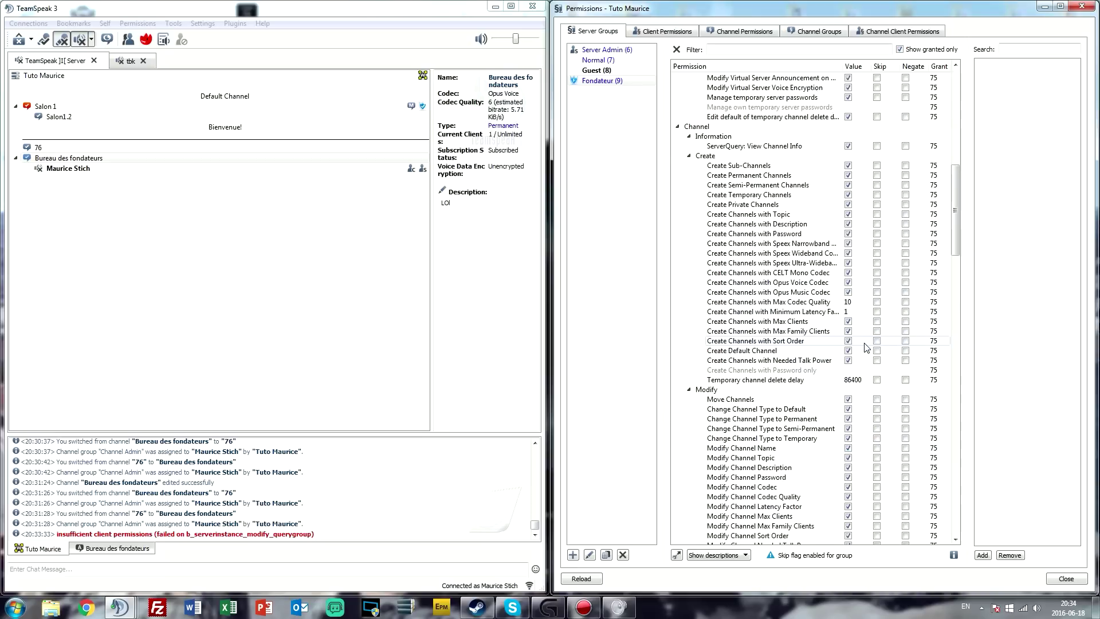
right_click(577, 146)
left_click(618, 159)
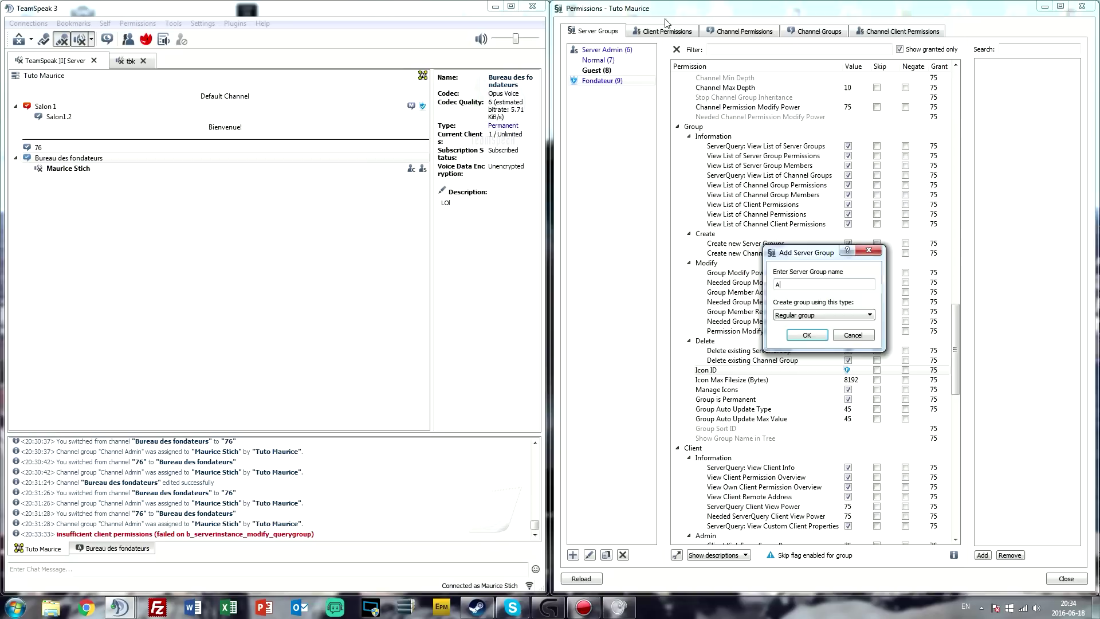
left_click(852, 335)
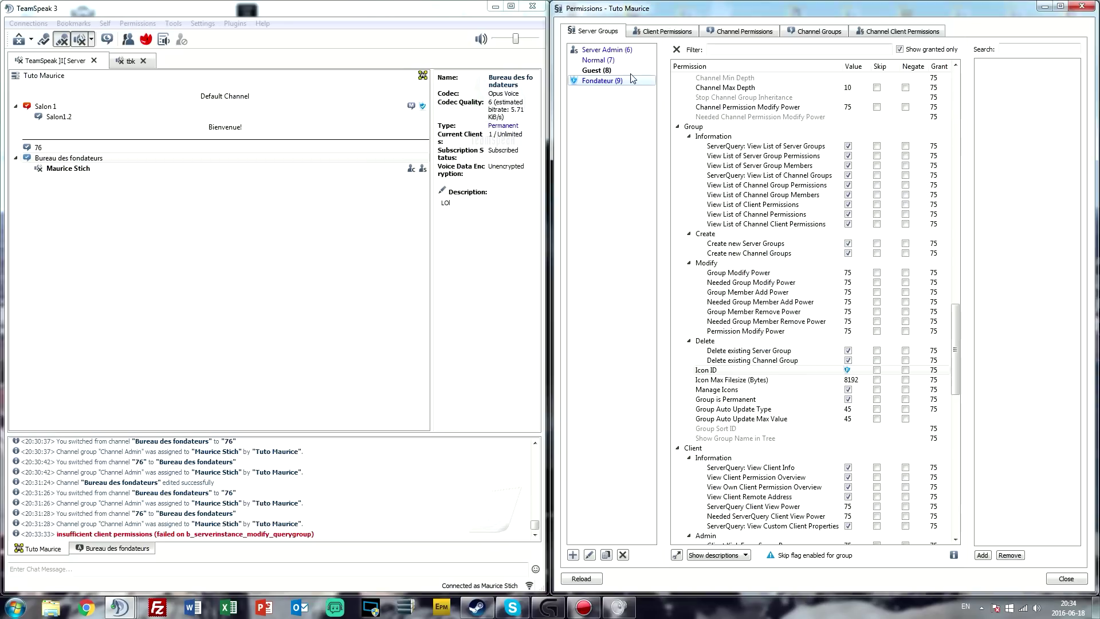
Step: Copy the Fondateur group into a new regular group named Admmin
right_click(628, 81)
left_click(655, 111)
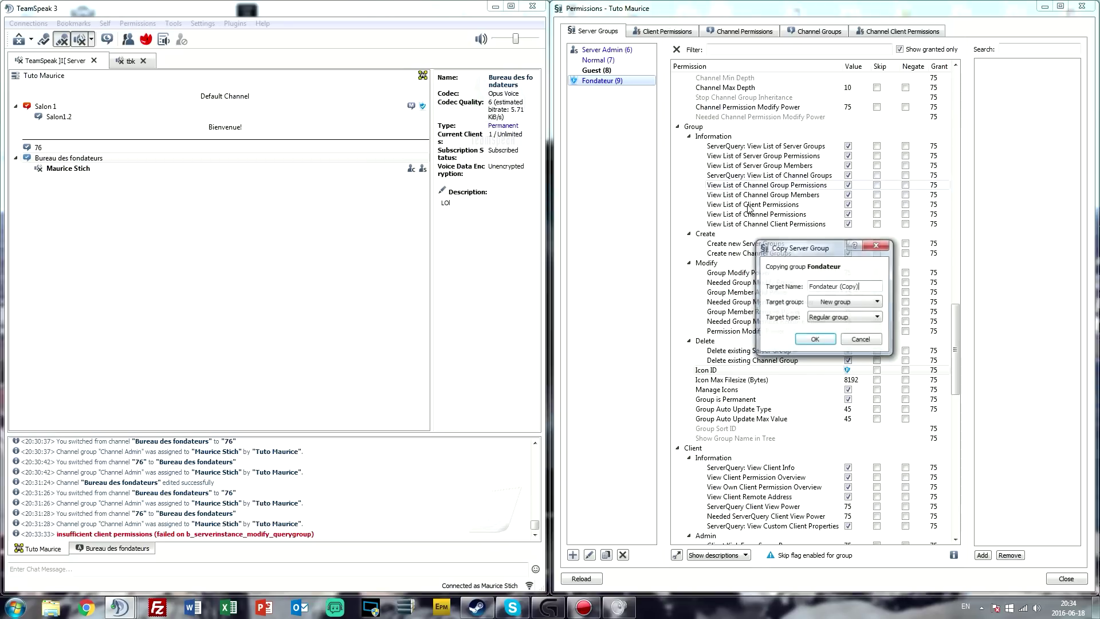
type("Admmin")
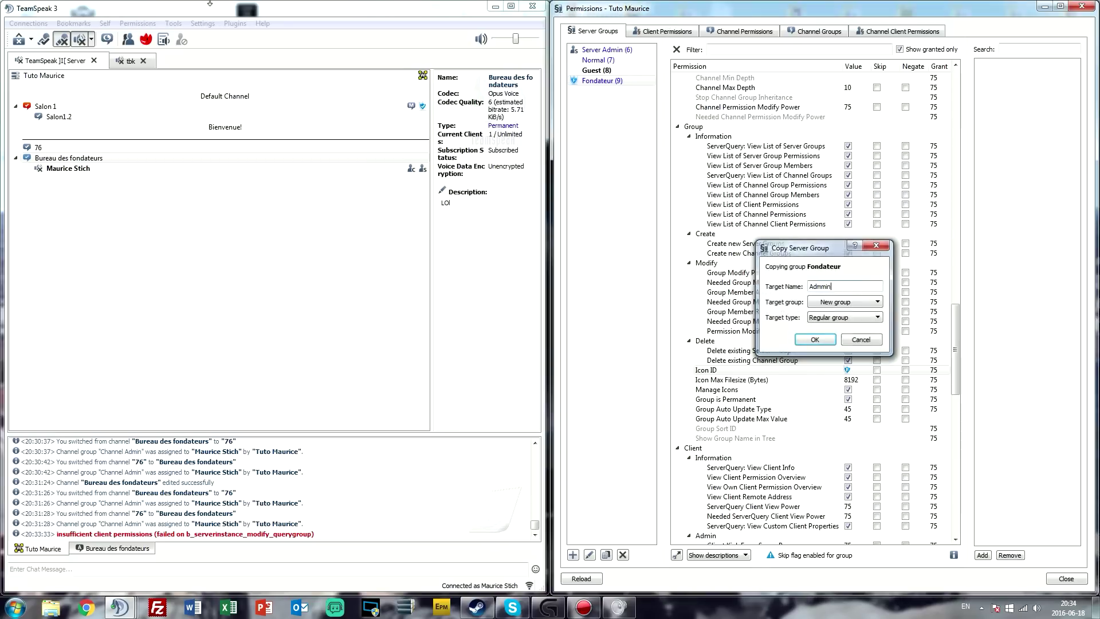
key("Return")
Step: Rename the Admmin server group to Admin
right_click(624, 93)
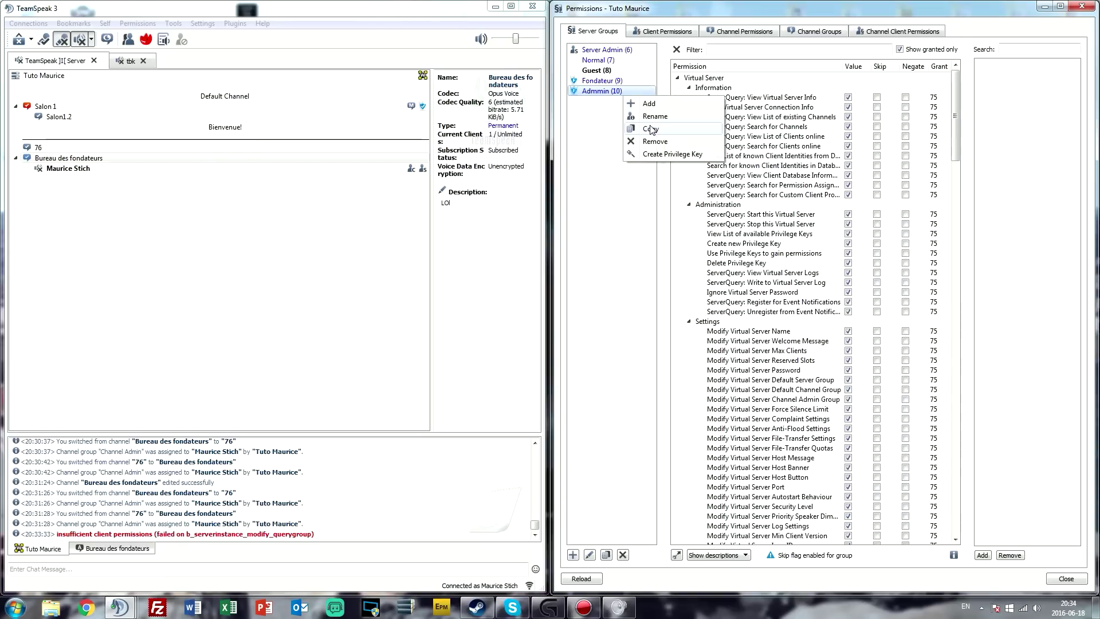
left_click(658, 124)
key("End")
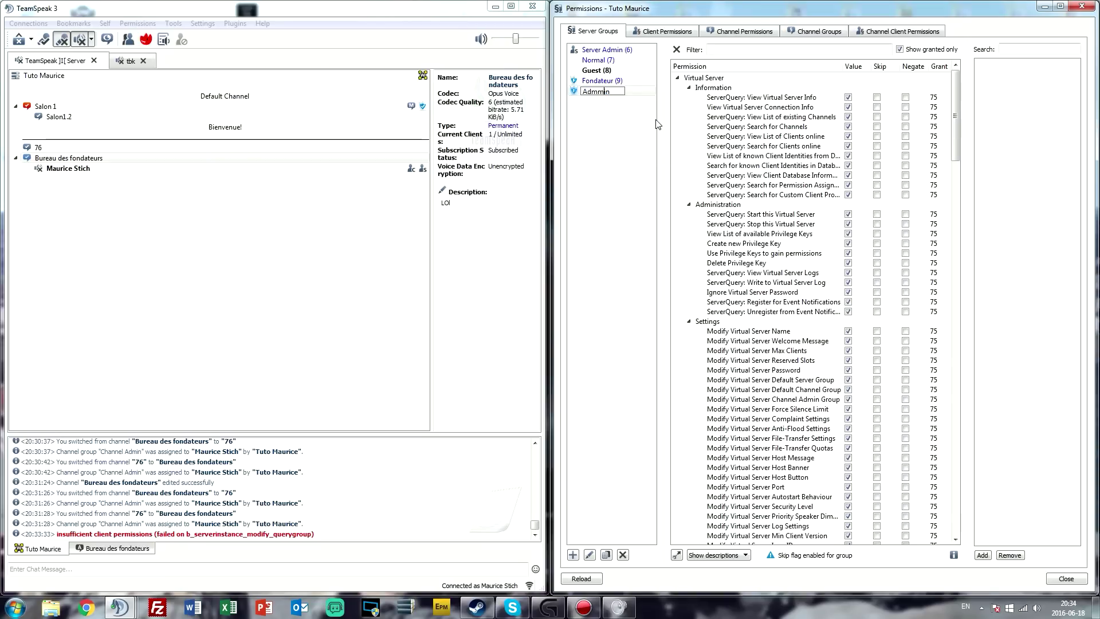
key("BackSpace")
key("Return")
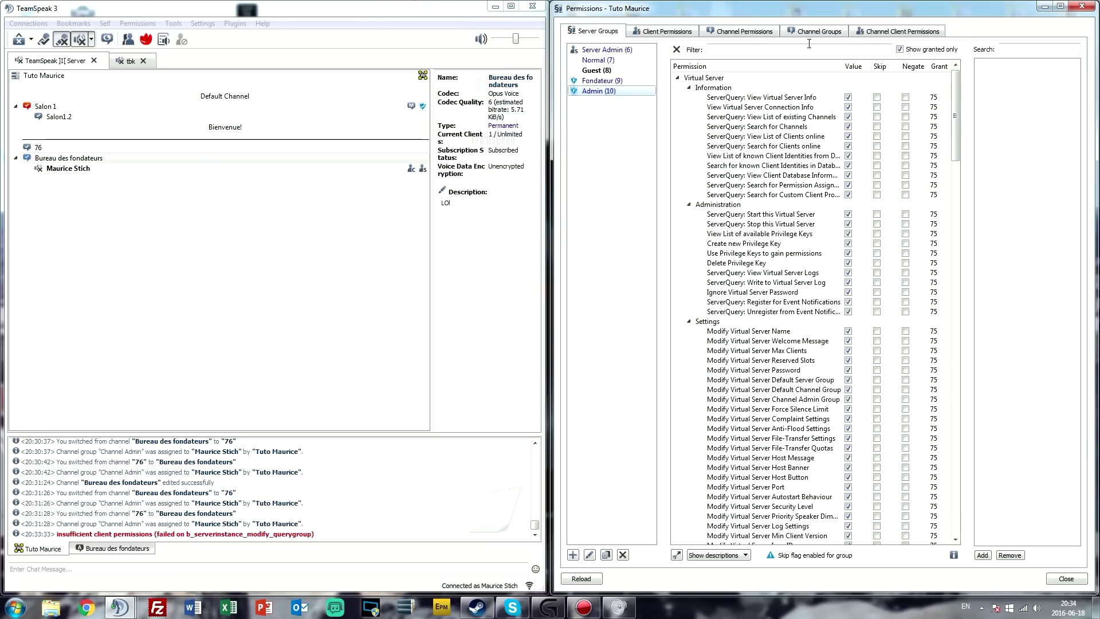
Step: Filter the permissions by "icon", upload the administrator image and assign it as the Admin group's Icon ID
left_click(820, 48)
type("icon")
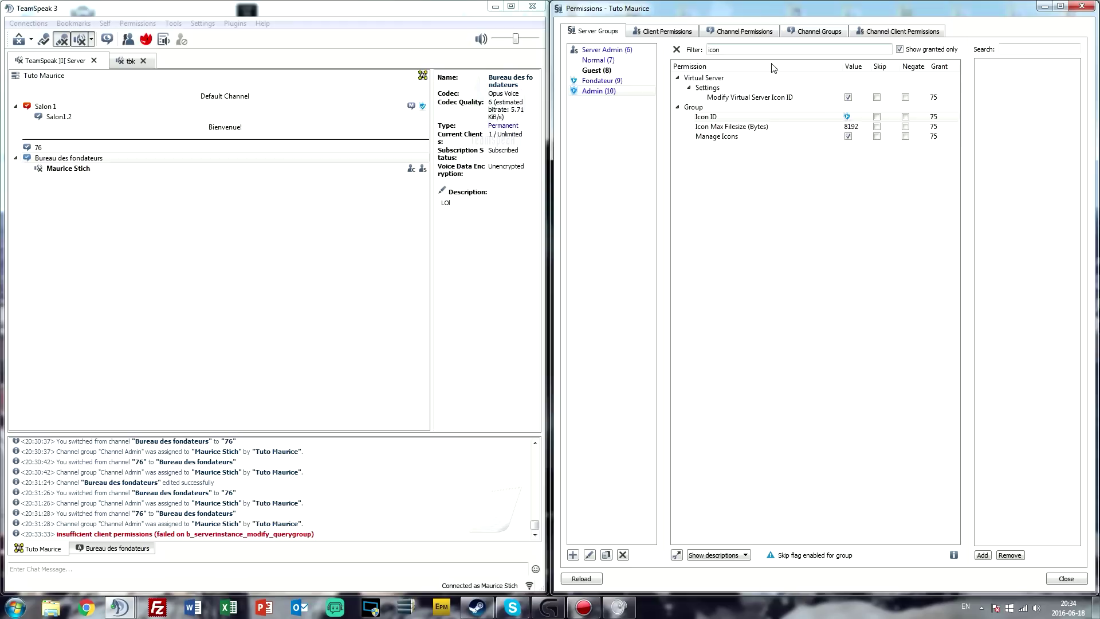
double_click(847, 116)
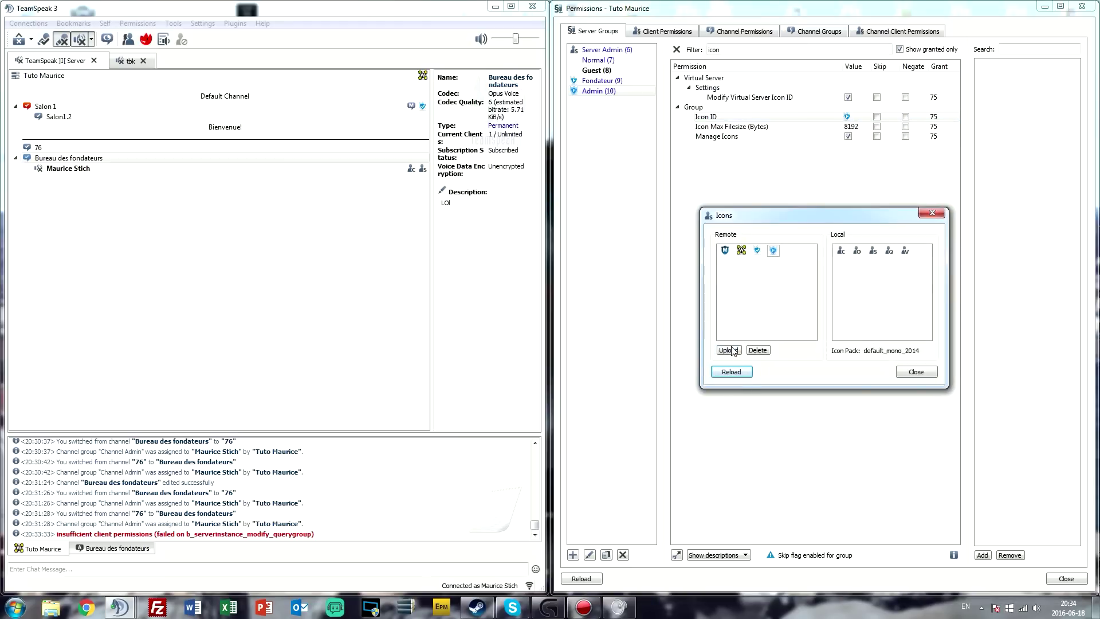
left_click(729, 350)
left_click(867, 316)
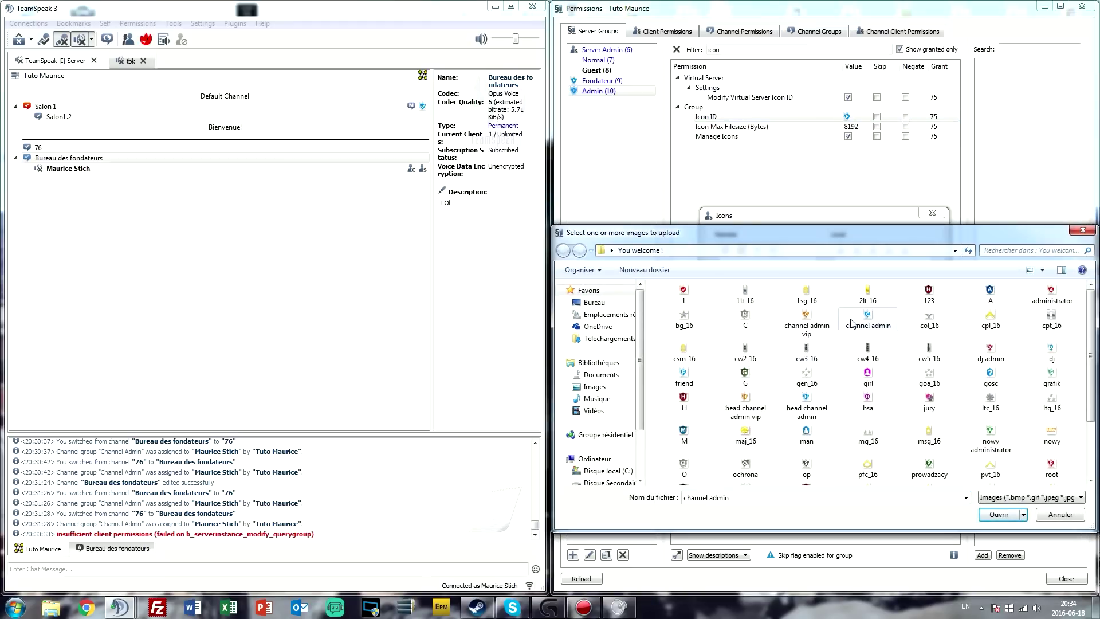
double_click(1051, 295)
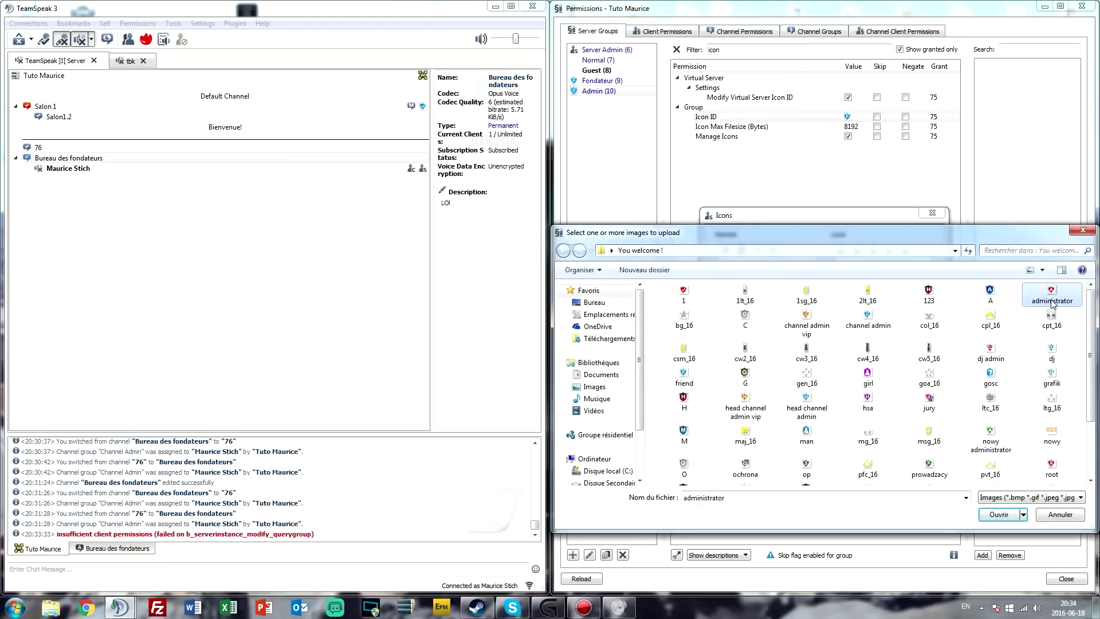
left_click(790, 252)
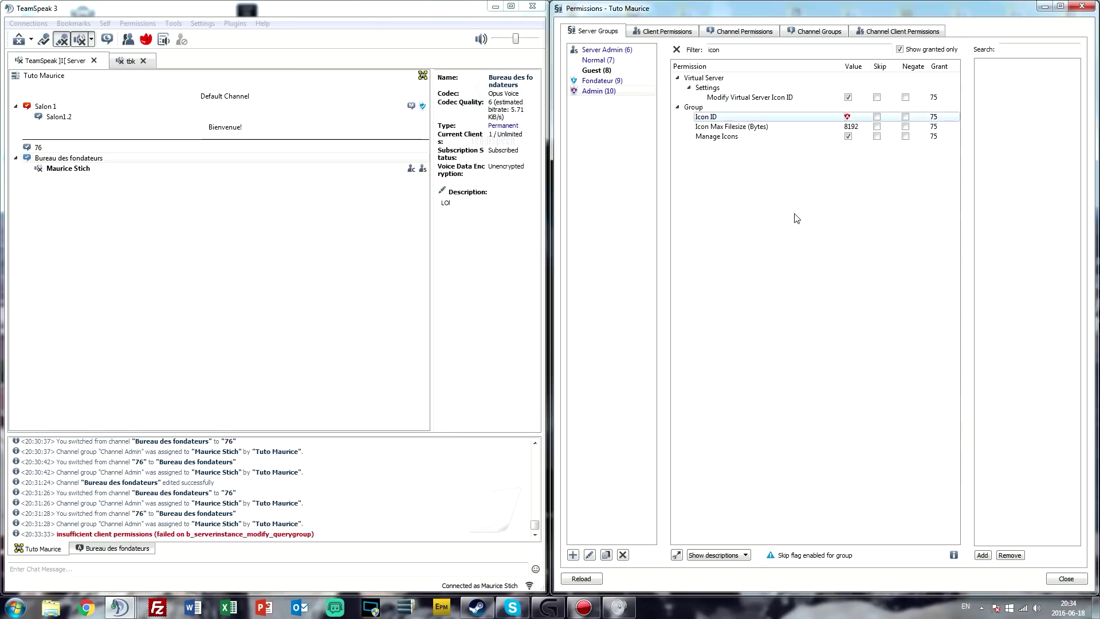
left_click(639, 83)
left_click(637, 92)
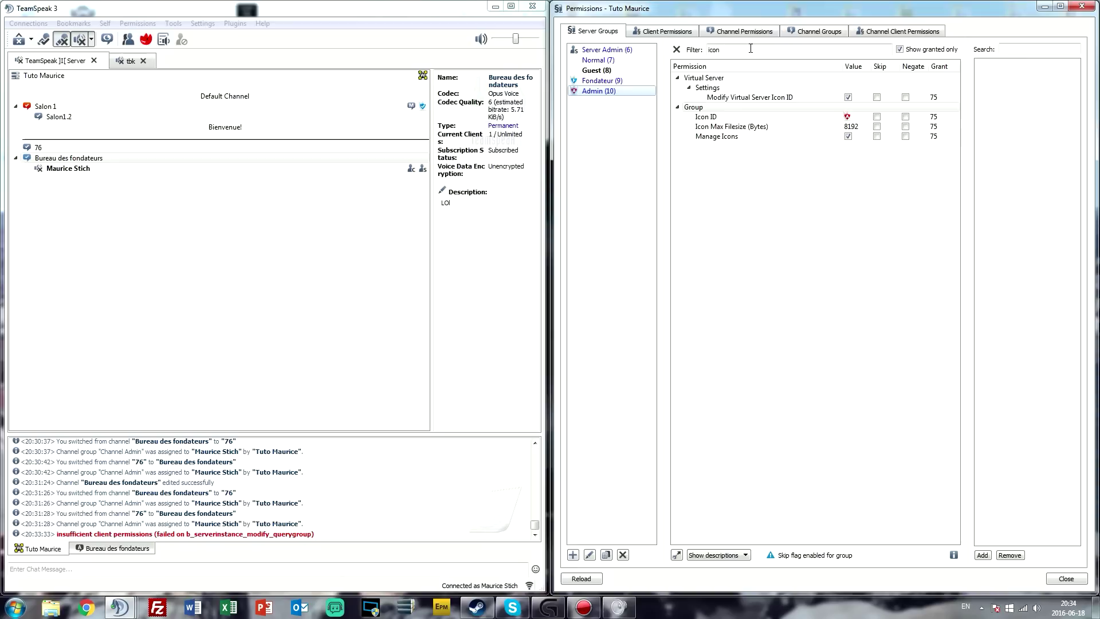
Step: Clear the permission filter and set the Admin group's Group Member Remove Power to 74
left_click(677, 49)
scroll(895, 169, "down", 20)
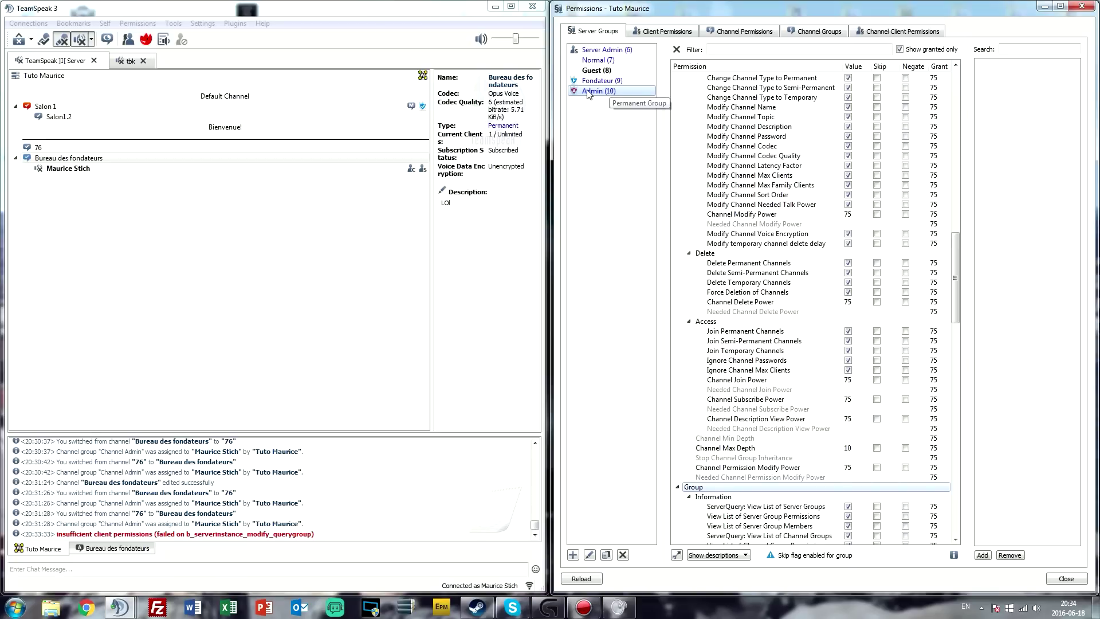
scroll(811, 245, "down", 14)
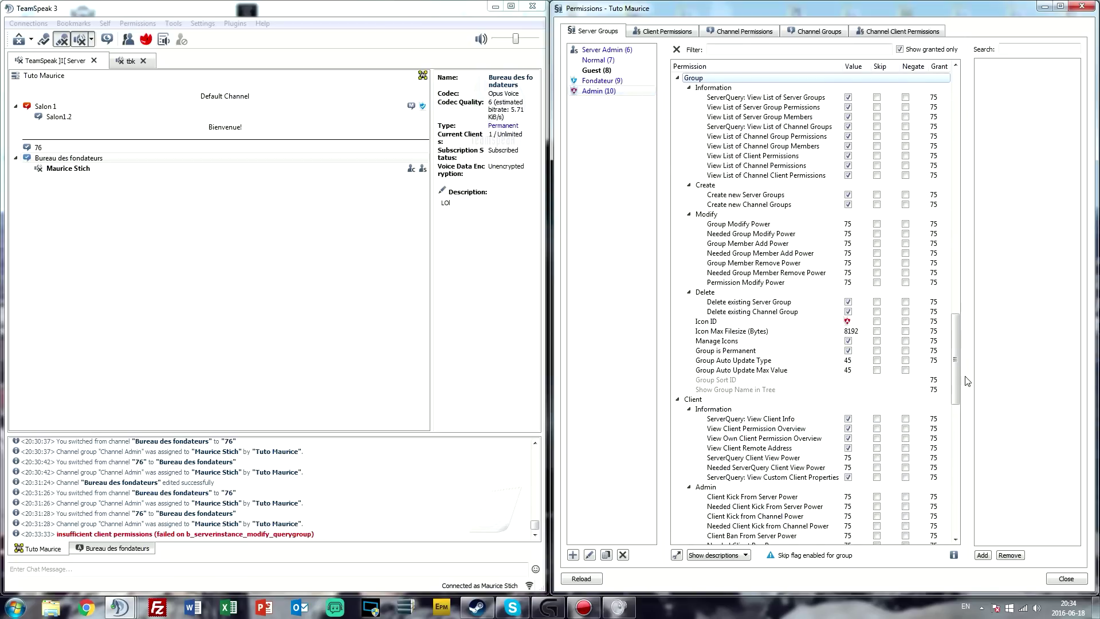
scroll(866, 384, "down", 1)
scroll(863, 362, "up", 6)
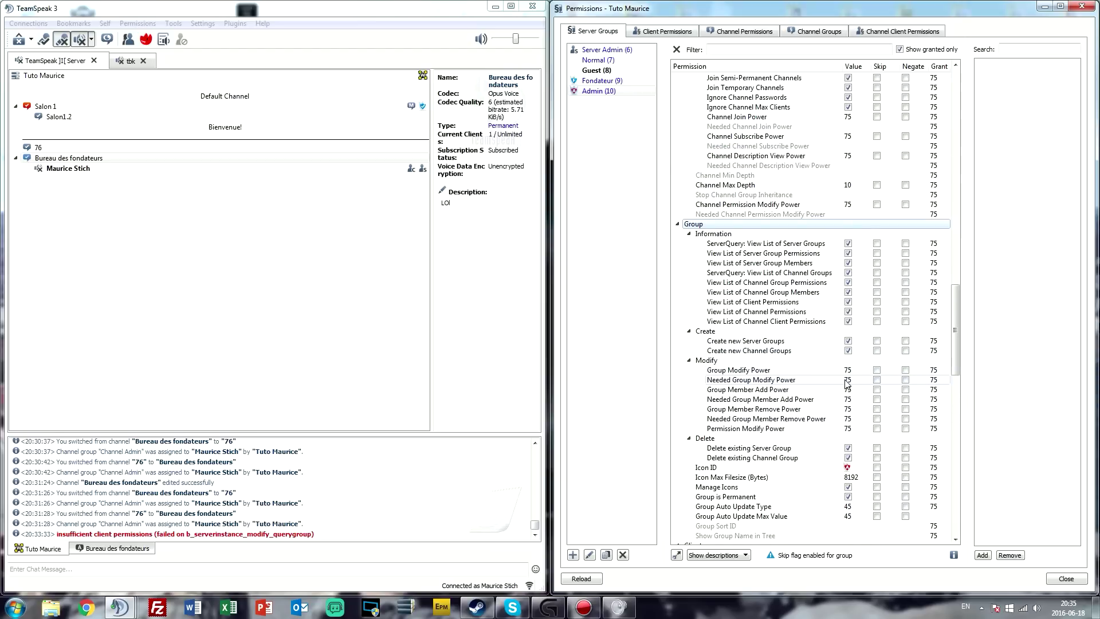
double_click(850, 410)
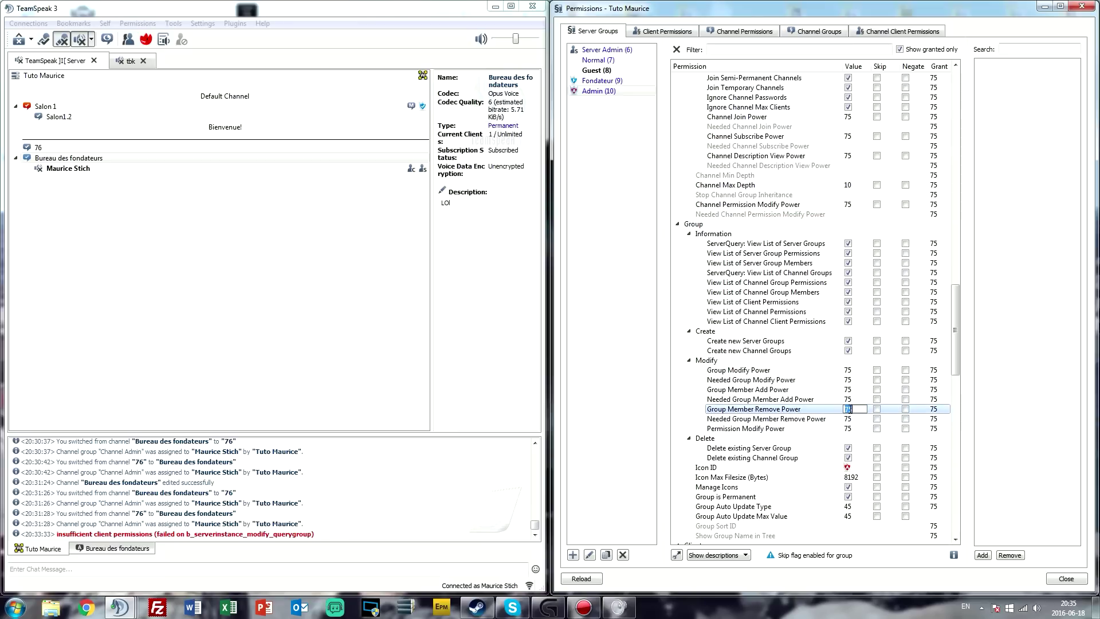
type("74")
key("Return")
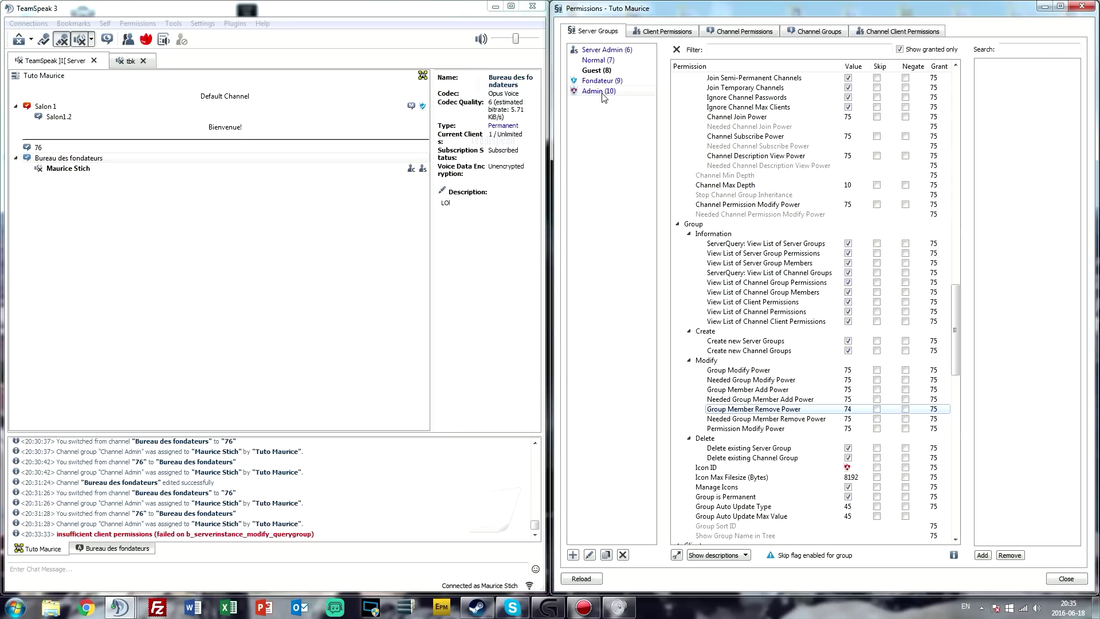
Step: Set the Admin group's Group Member Add Power to 74
left_click(858, 392)
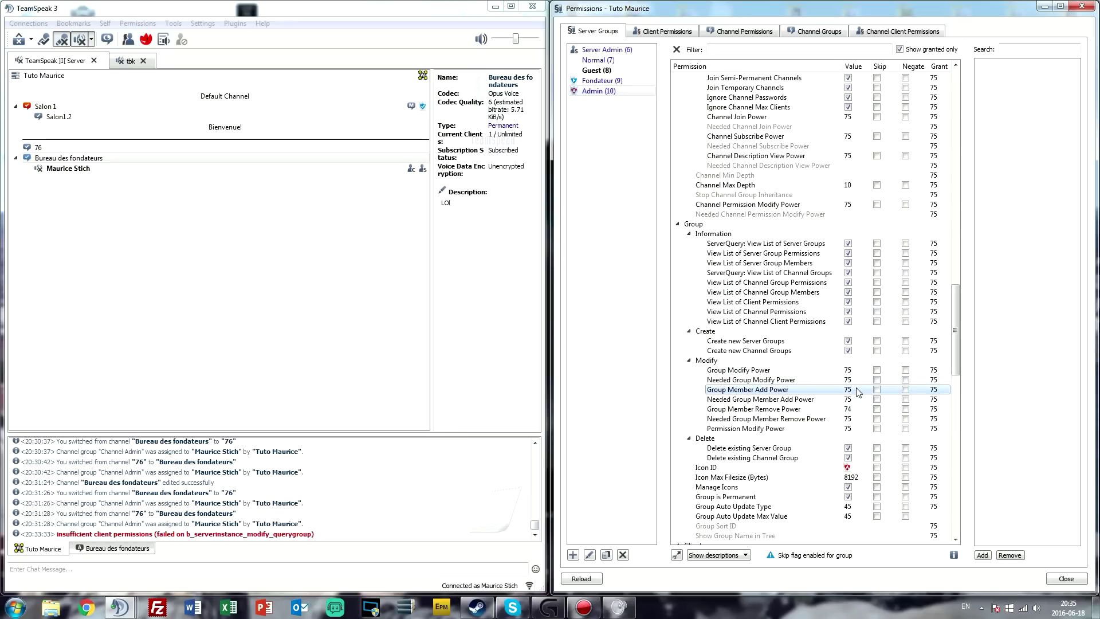
double_click(857, 390)
key("Return")
left_click(859, 382)
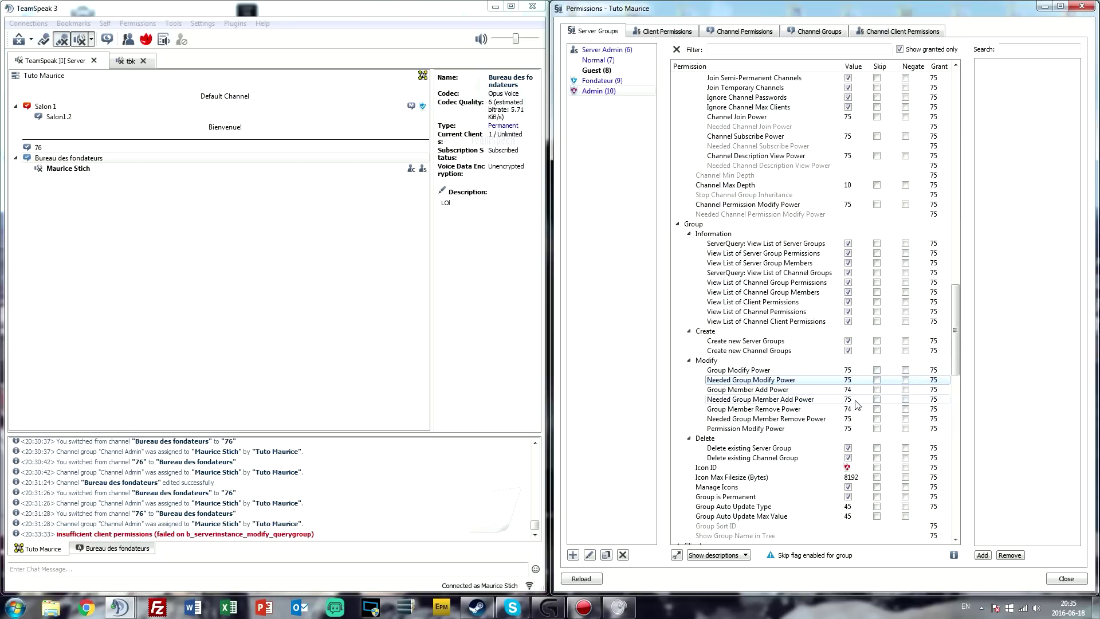
left_click(858, 402)
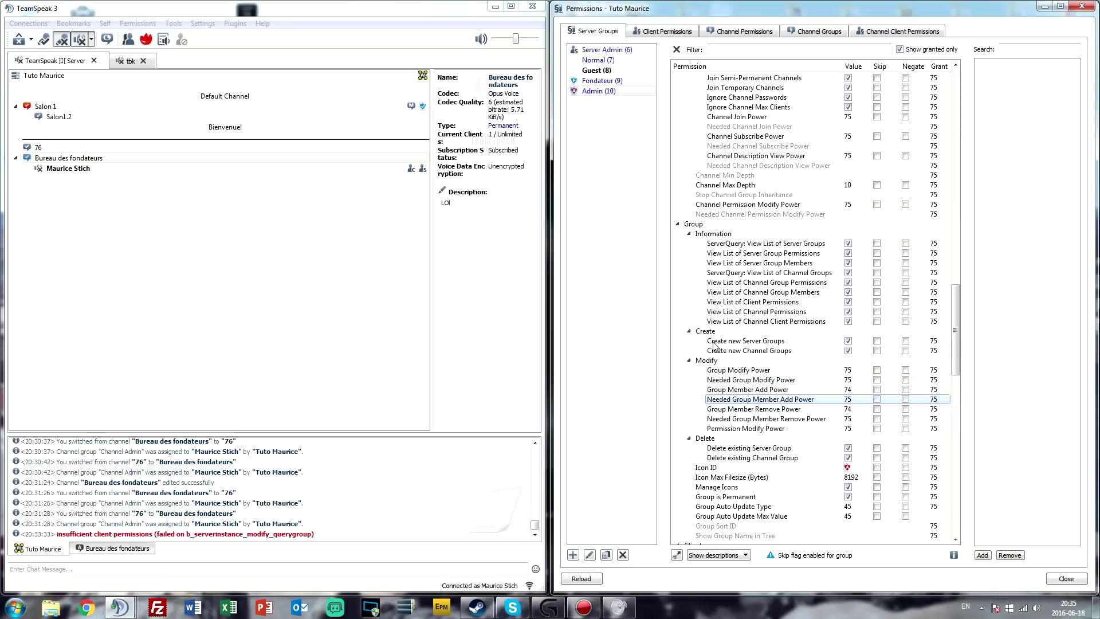
left_click(849, 391)
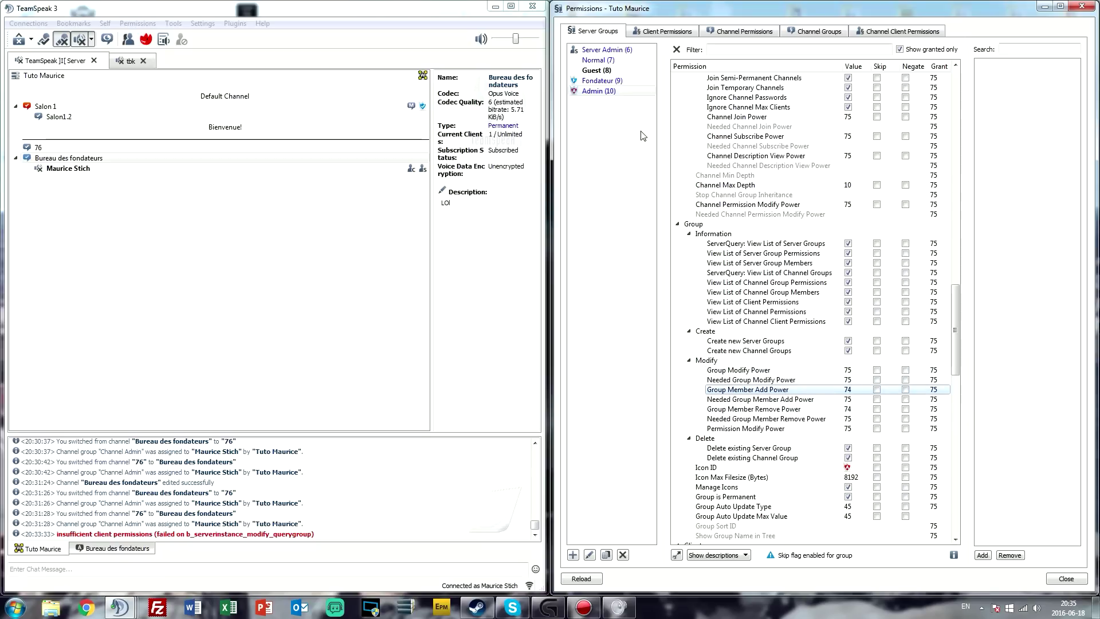
Step: Compare the group Modify power values of the Fondateur group with those of the Admin group
left_click(602, 81)
scroll(905, 381, "down", 20)
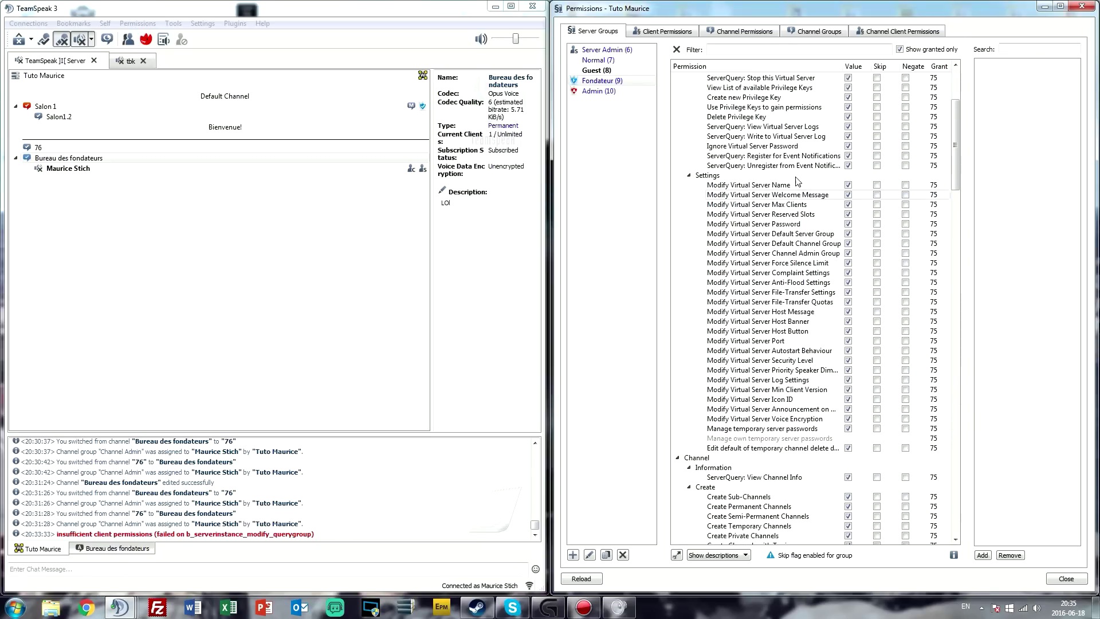
scroll(794, 403, "down", 4)
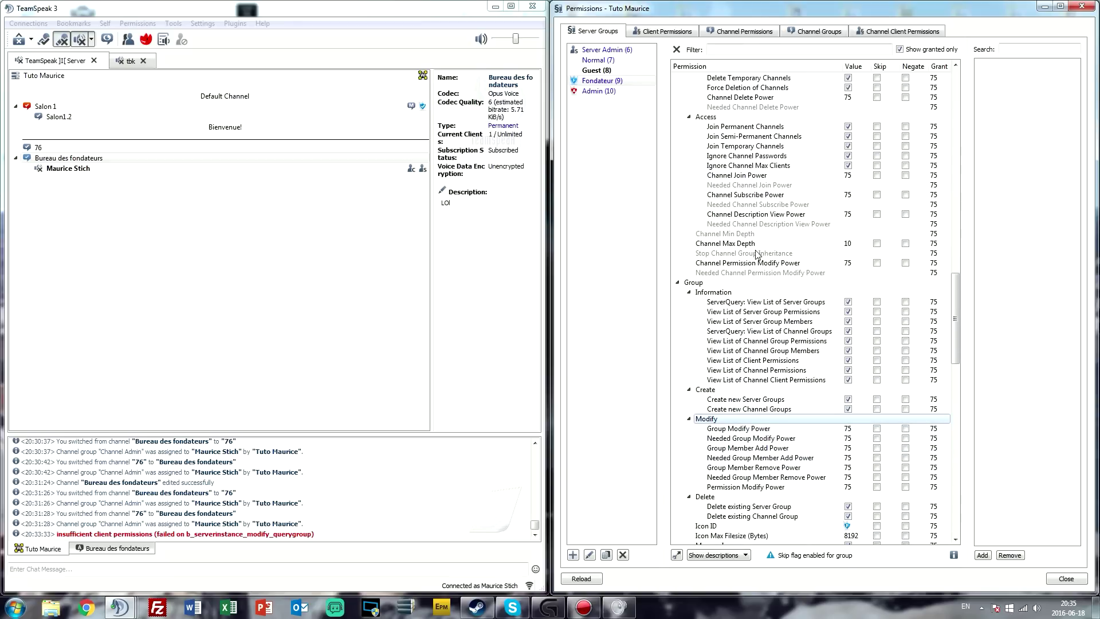
left_click(599, 90)
scroll(840, 199, "down", 3)
scroll(839, 199, "down", 20)
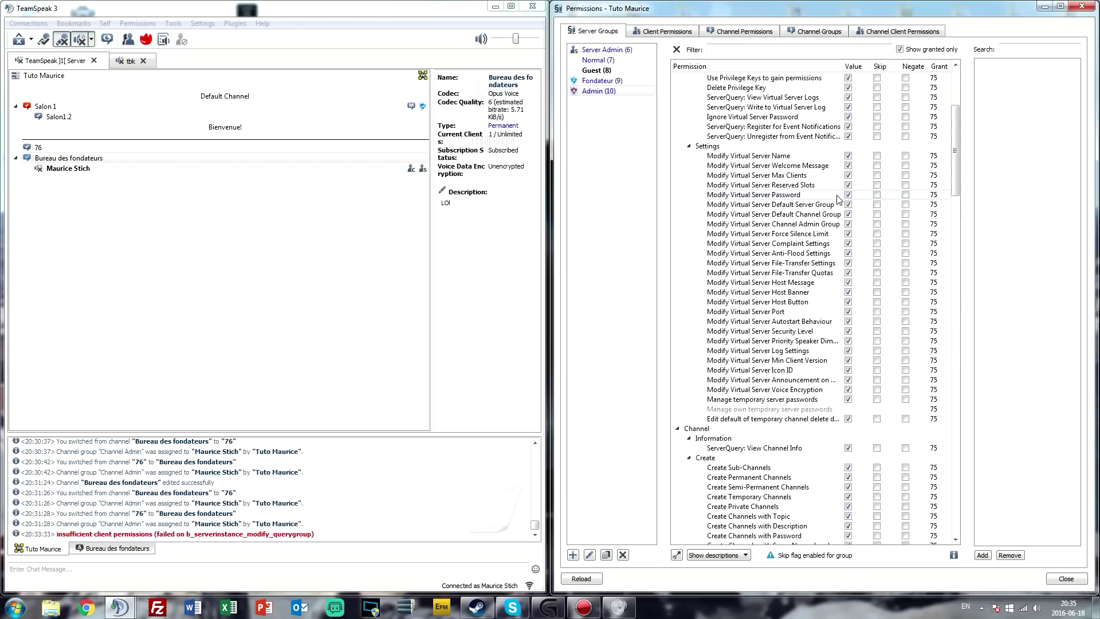
scroll(839, 209, "down", 10)
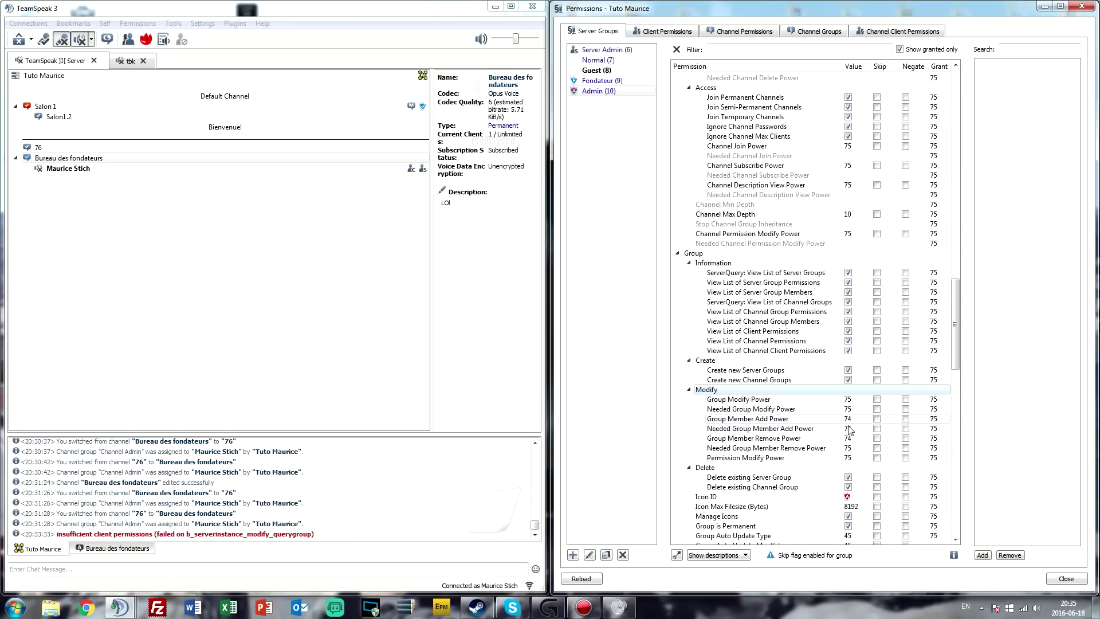
left_click(851, 409)
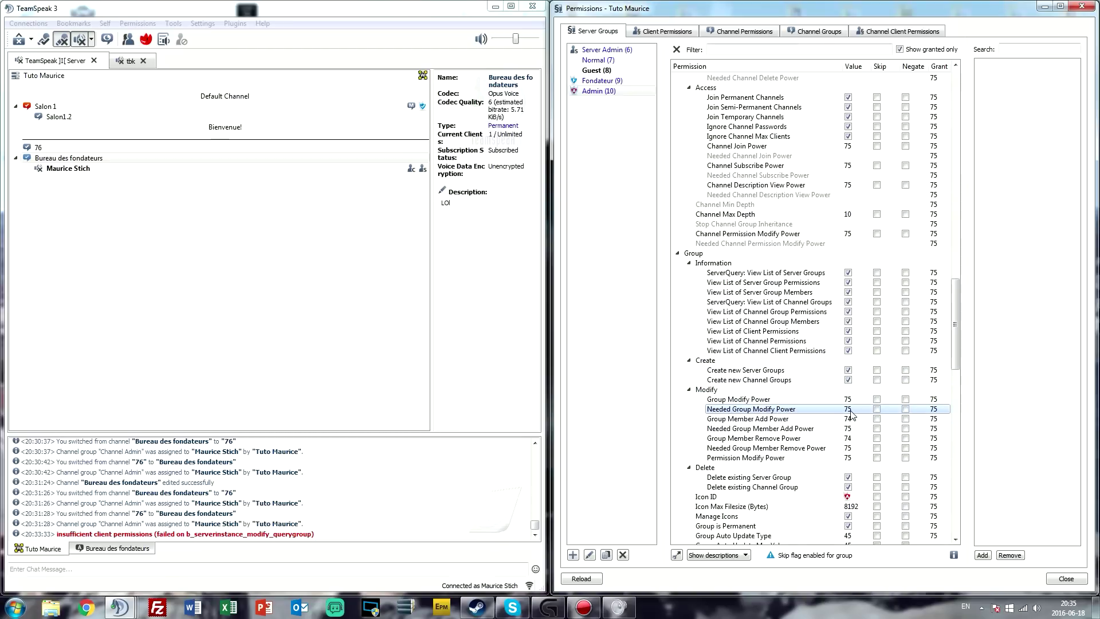
key("Down")
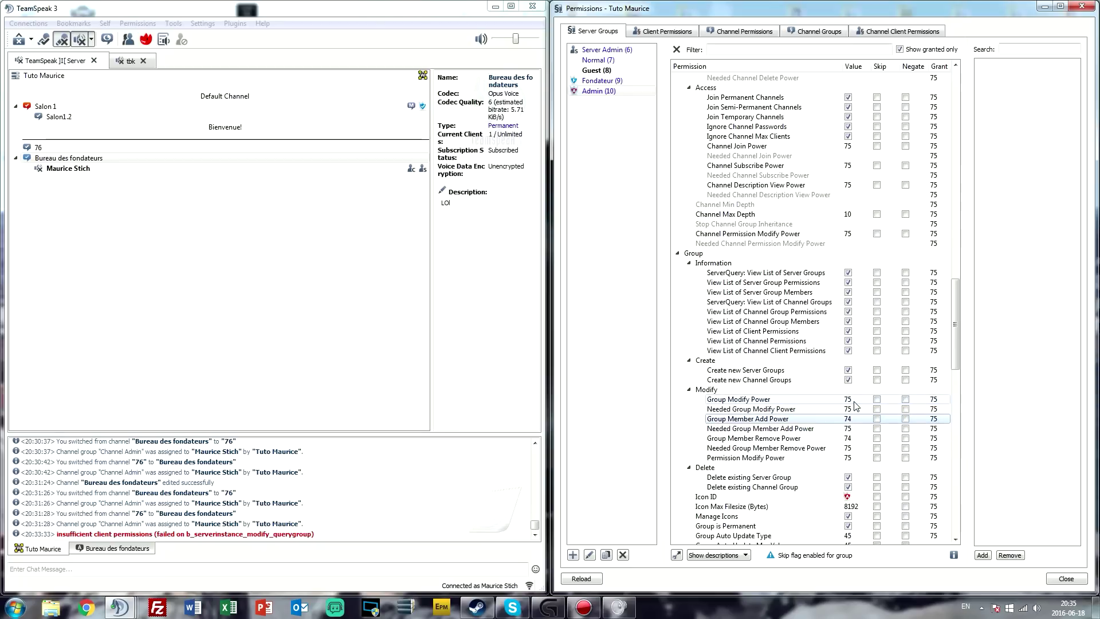
Step: Set the Admin group's Group Modify Power to 74
double_click(855, 401)
type("7")
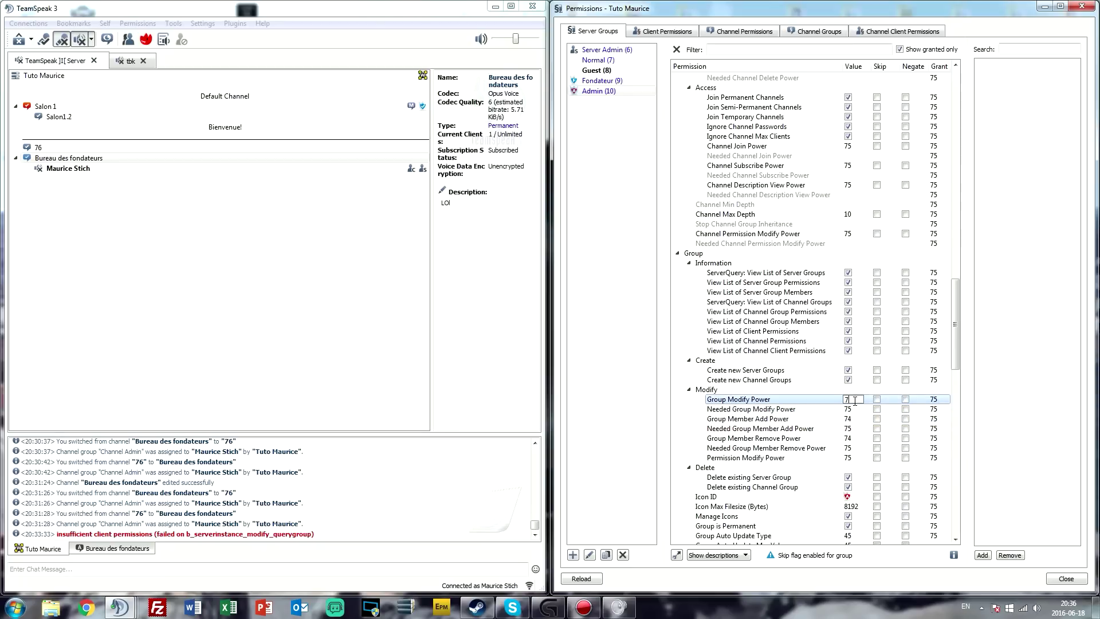
type("4")
key("Return")
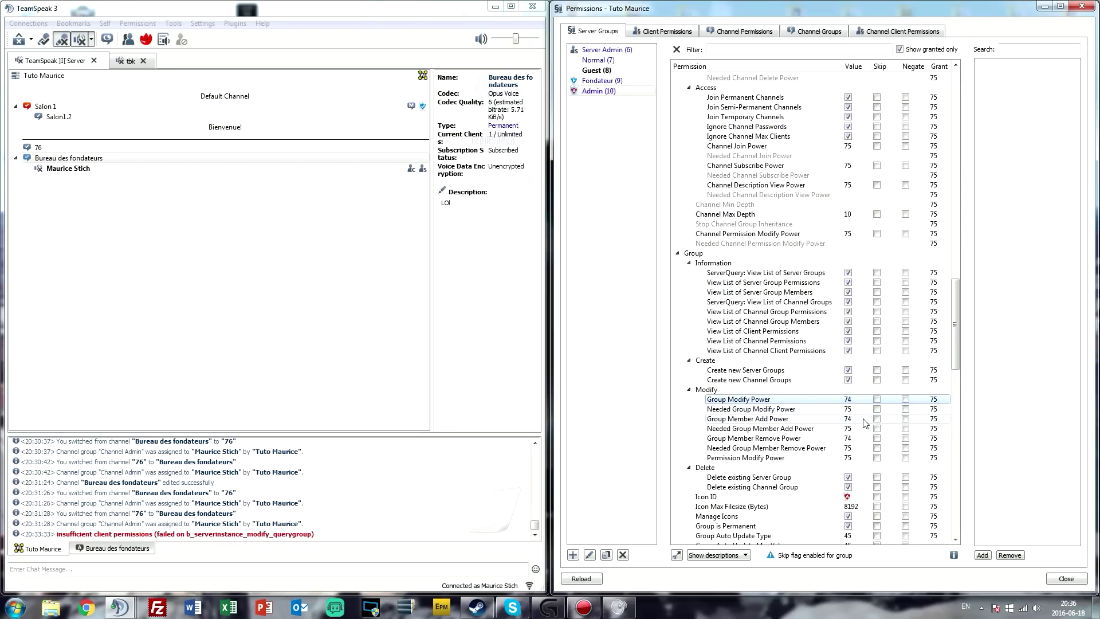
Step: Set the Admin group's Permission Modify Power to 74
left_click(865, 422)
left_click(860, 448)
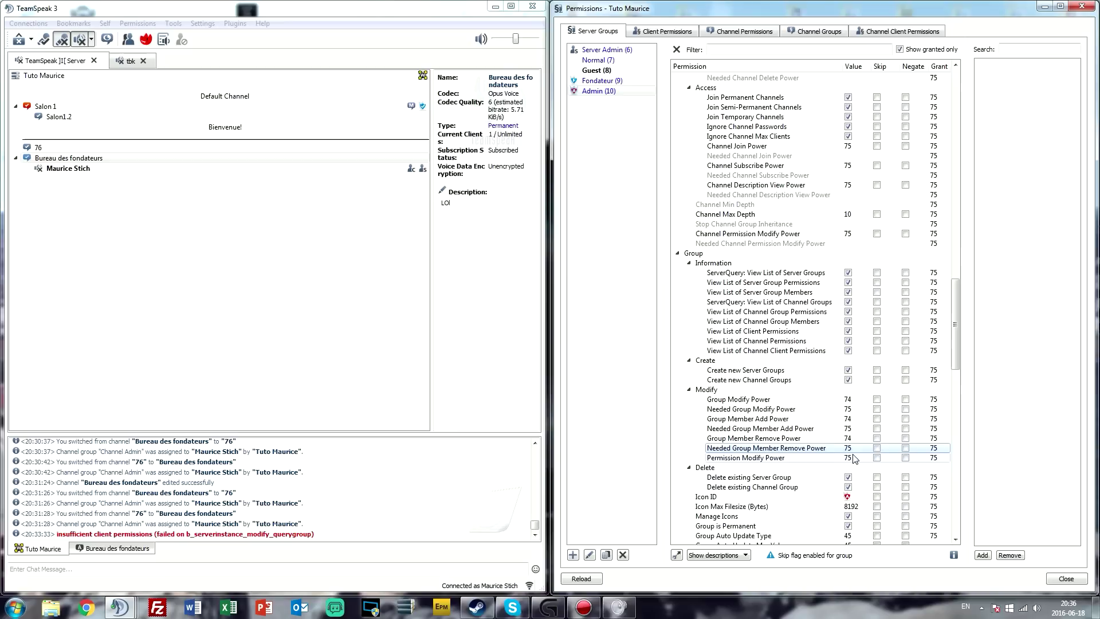
double_click(854, 457)
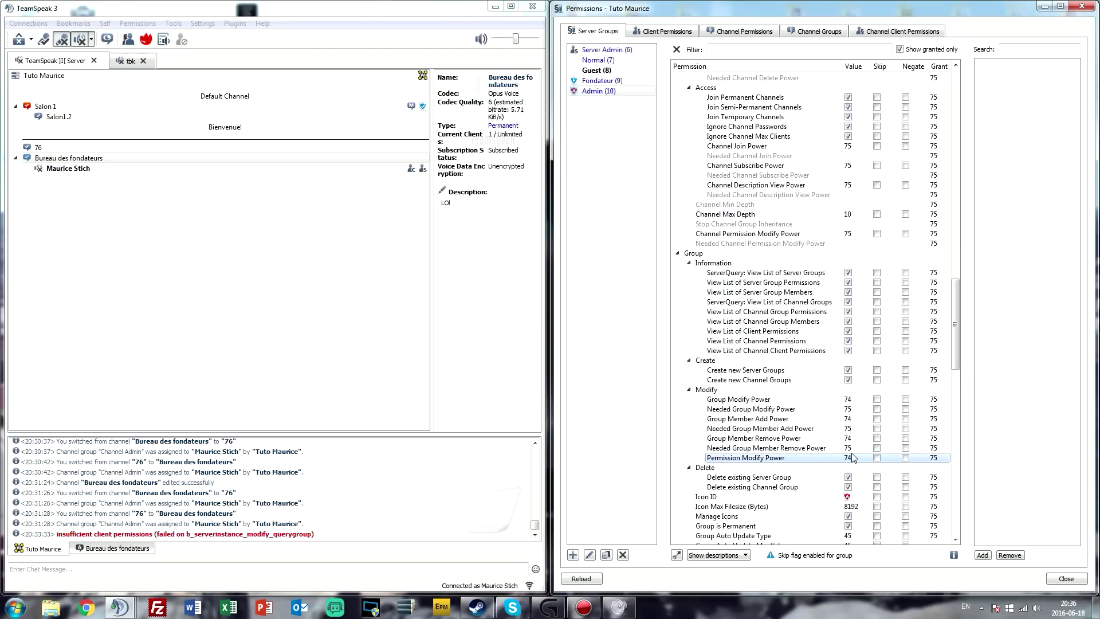
key("Return")
left_click(854, 450)
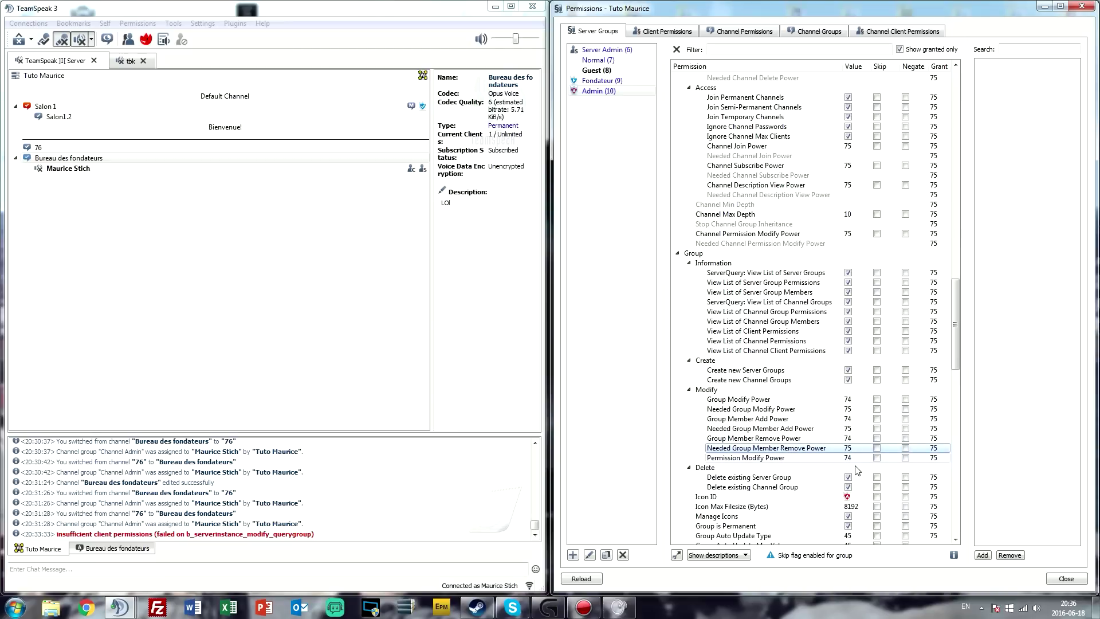
scroll(865, 453, "down", 1)
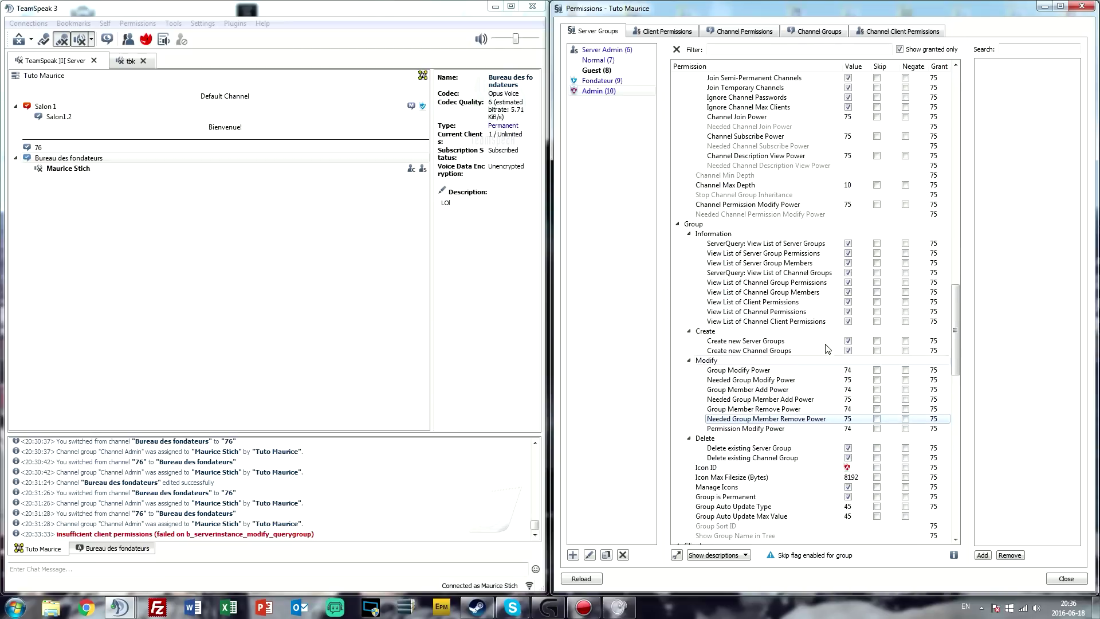
right_click(607, 118)
left_click(615, 119)
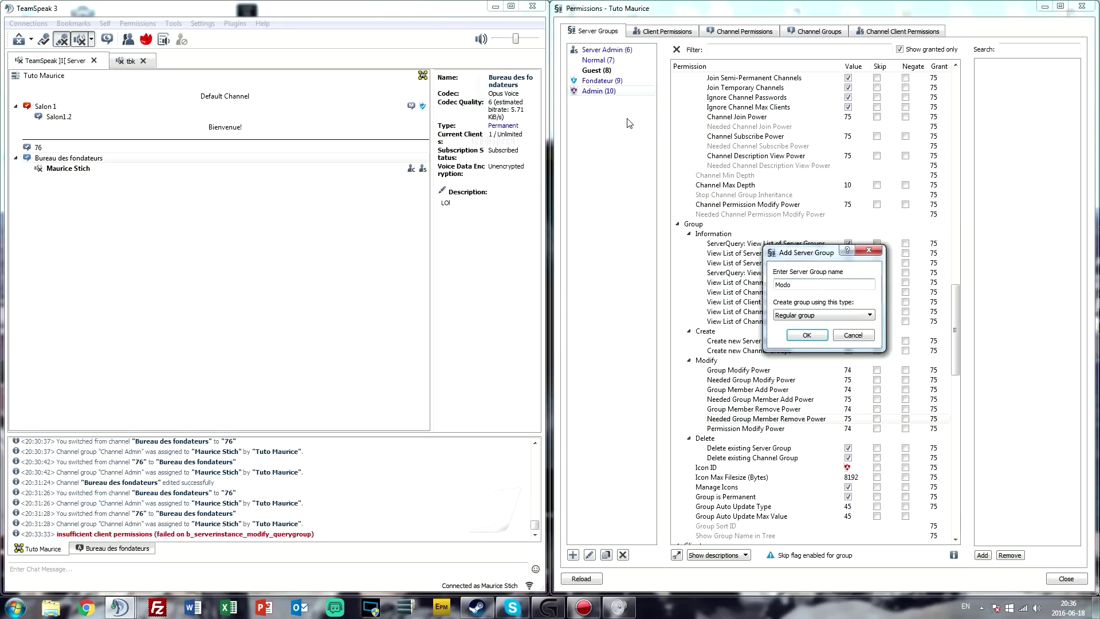
left_click(836, 336)
Step: Copy the Admin group into a new regular group named Modo
right_click(609, 90)
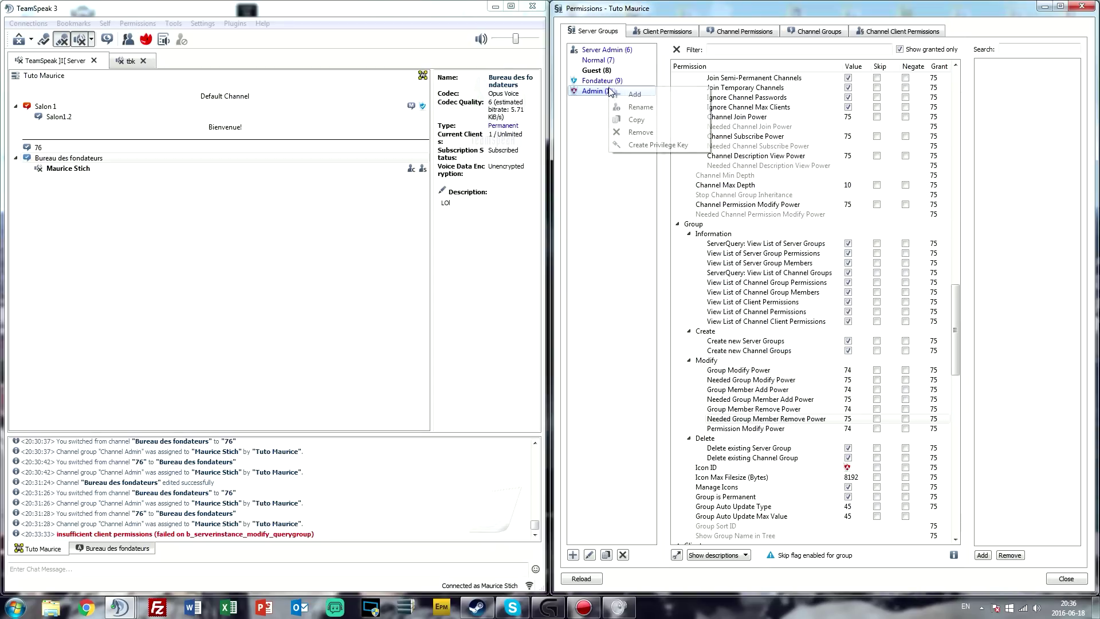
left_click(638, 120)
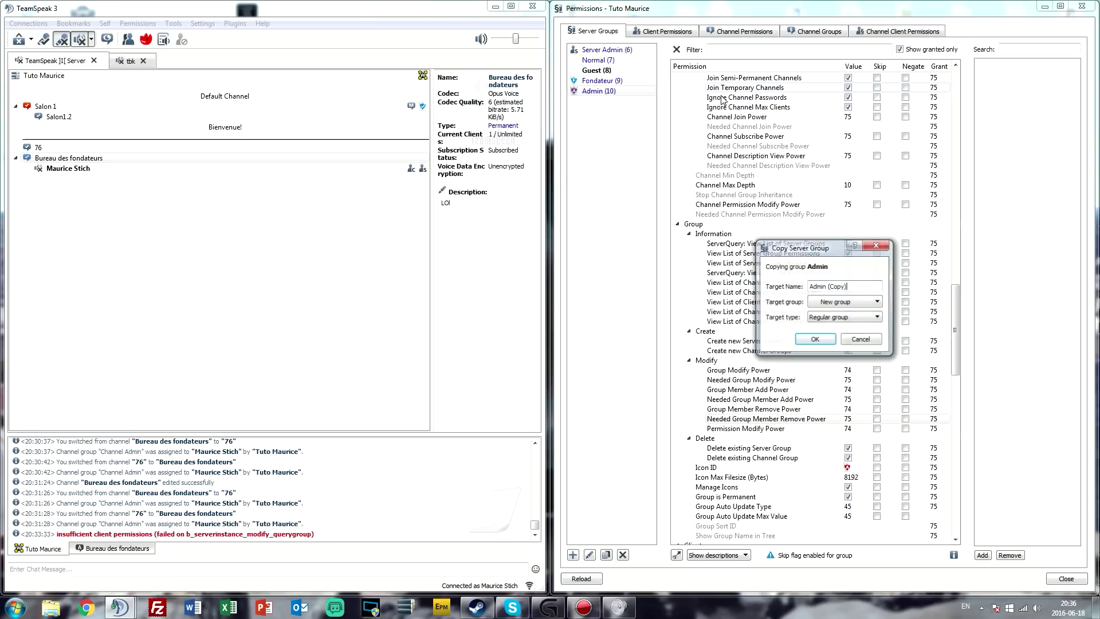
left_click_drag(874, 286, 713, 281)
type("Mo")
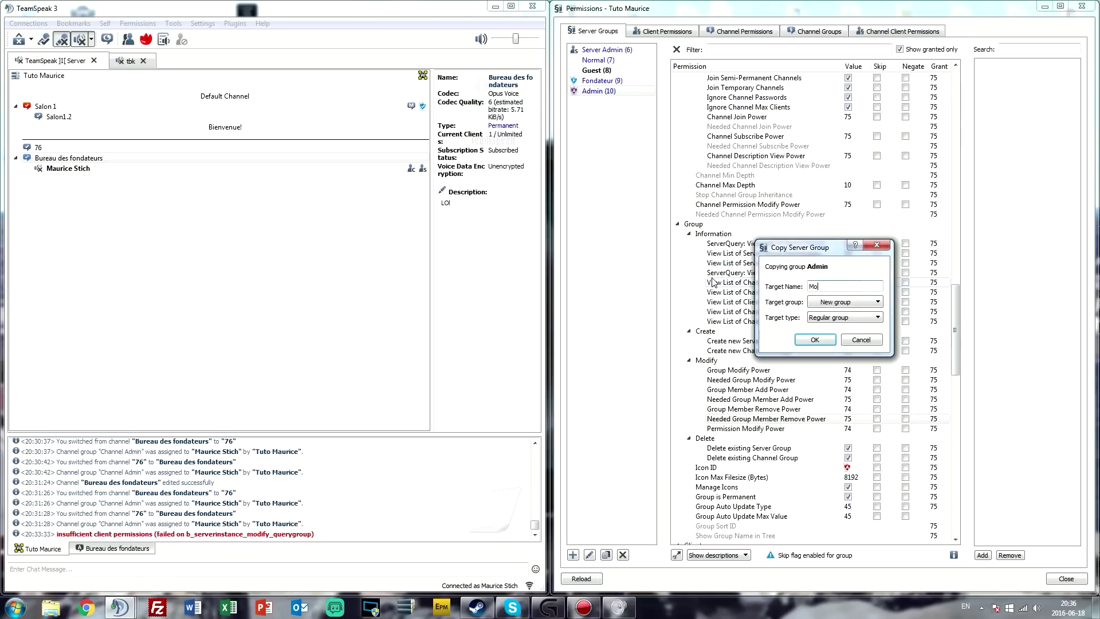
type("do")
key("Return")
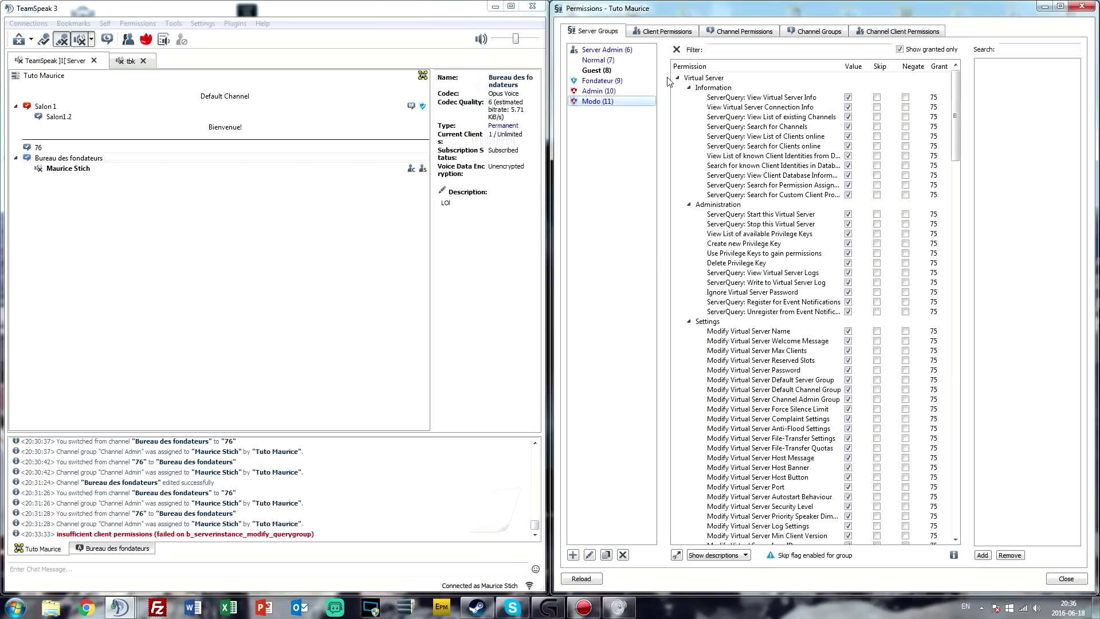
Step: Filter the Modo group's permissions by "icon" and set its Icon ID to the dark blue shield icon
left_click(726, 50)
type("icon")
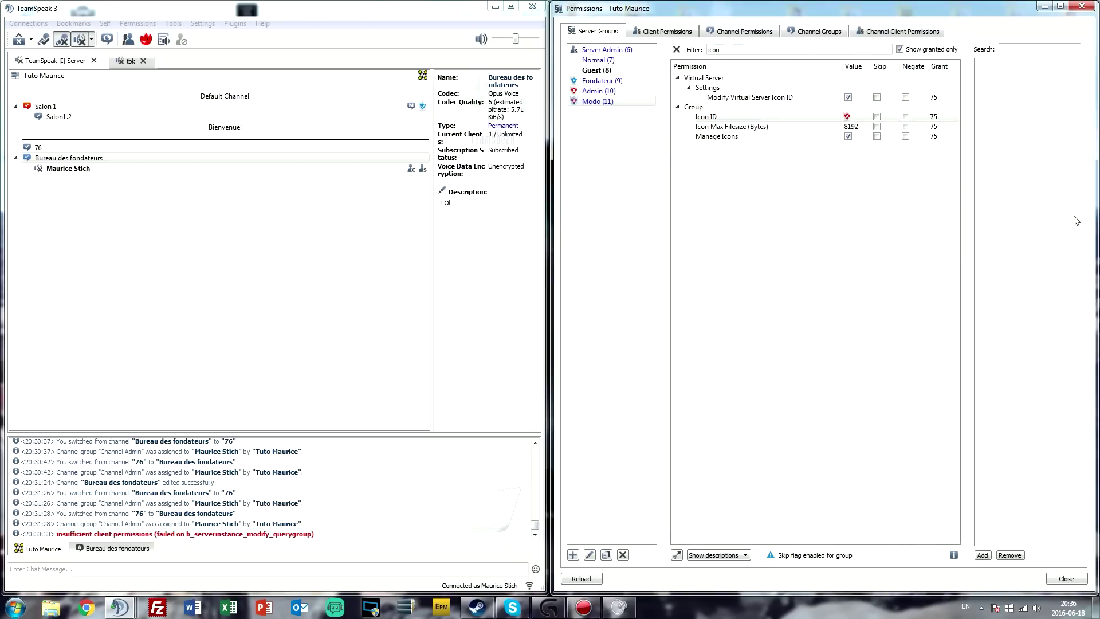
double_click(849, 117)
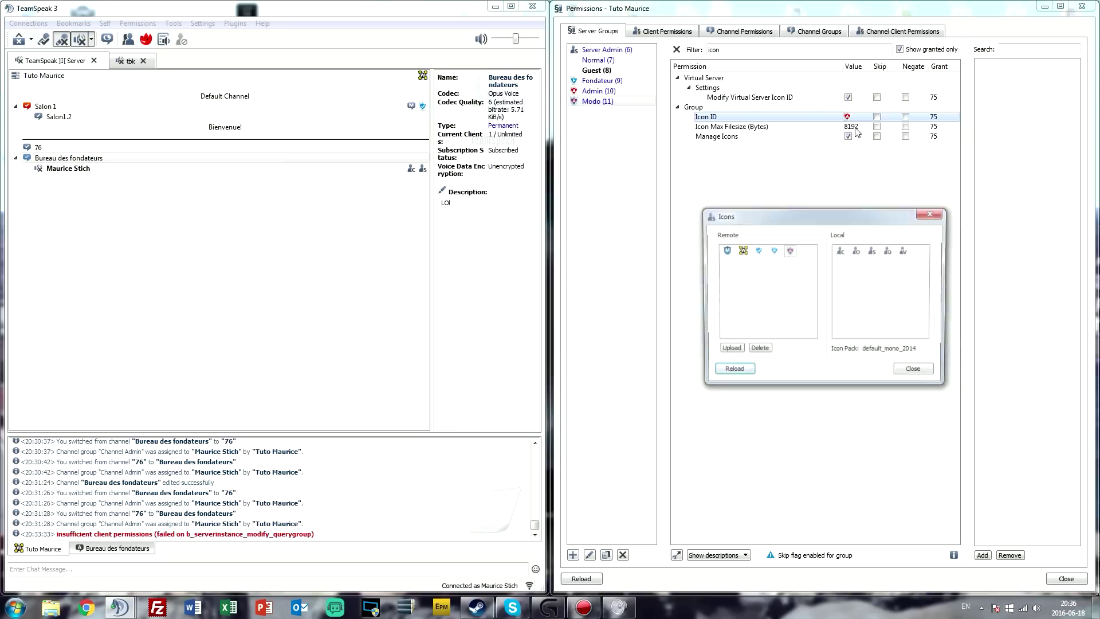
left_click(731, 350)
left_click(1072, 234)
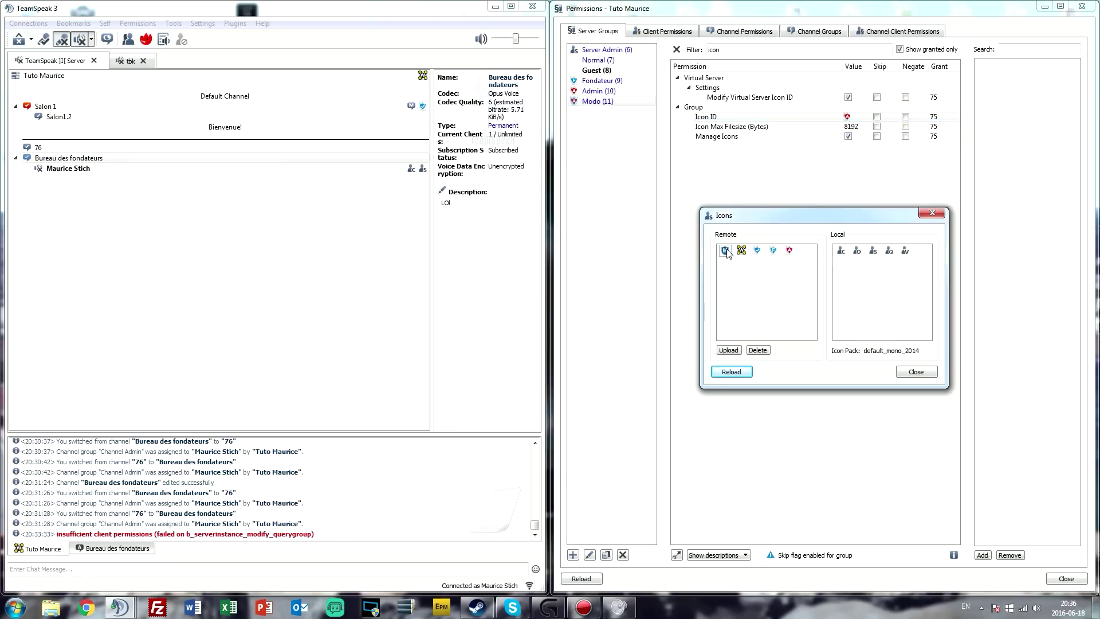
double_click(726, 251)
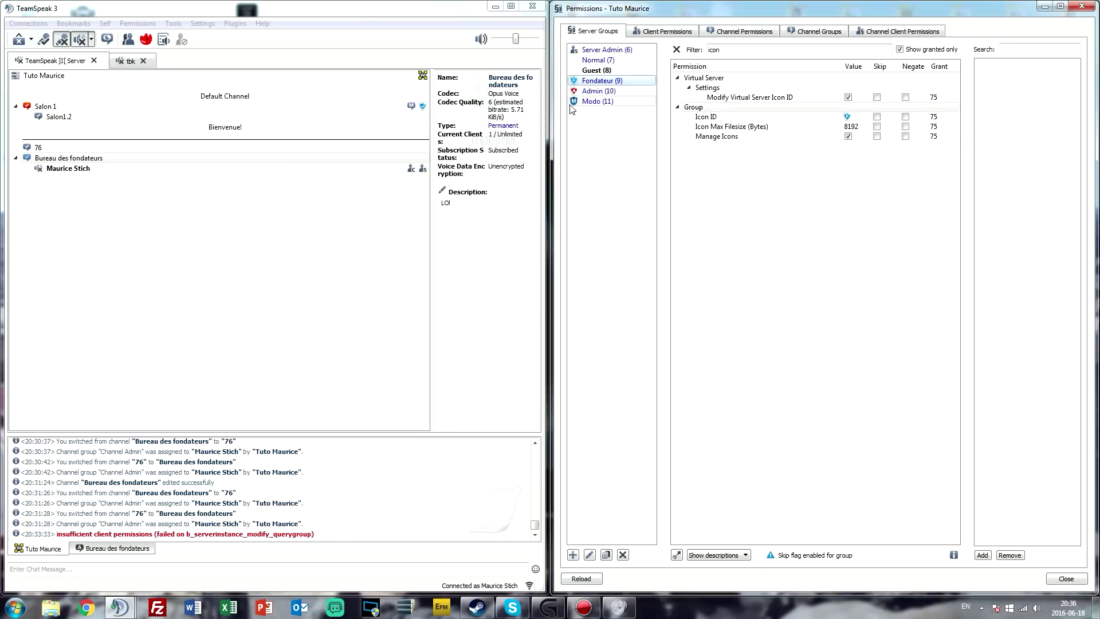
Step: Clear the permission filter and set Modo's Needed Group Modify, Needed Group Member Add and Needed Group Member Remove Power to 74
left_click(755, 50)
key("BackSpace")
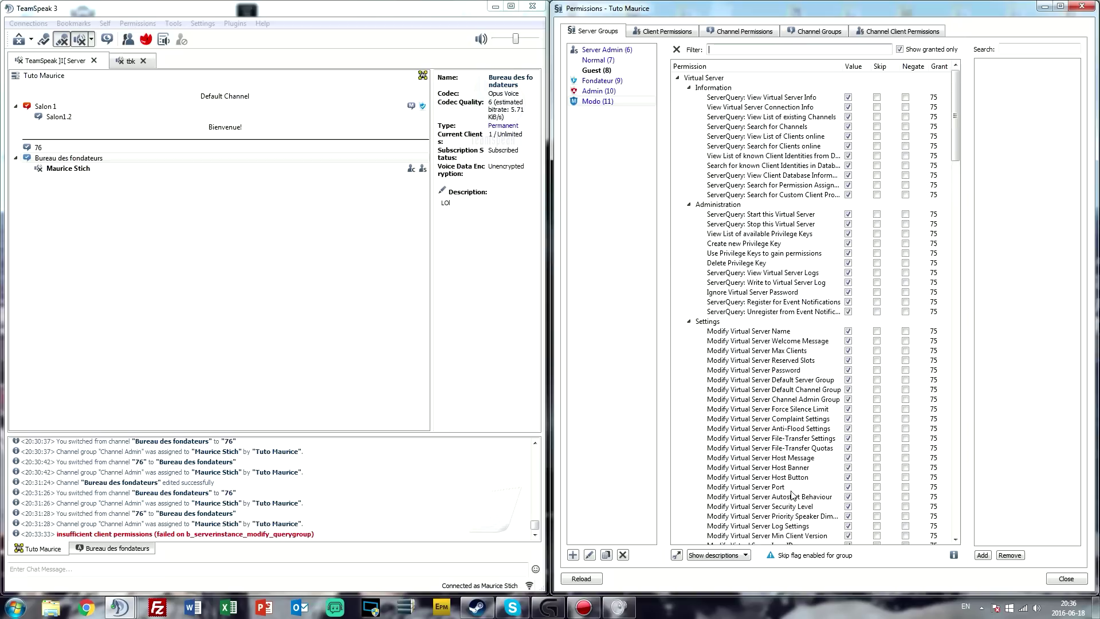
scroll(826, 362, "down", 20)
scroll(826, 363, "down", 6)
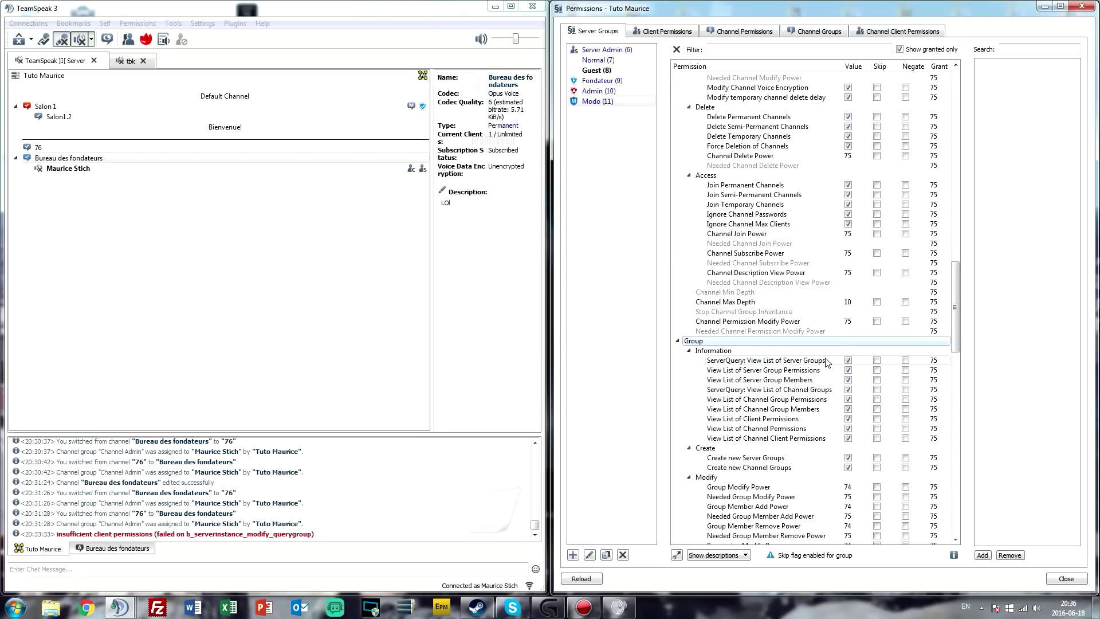
scroll(822, 369, "down", 3)
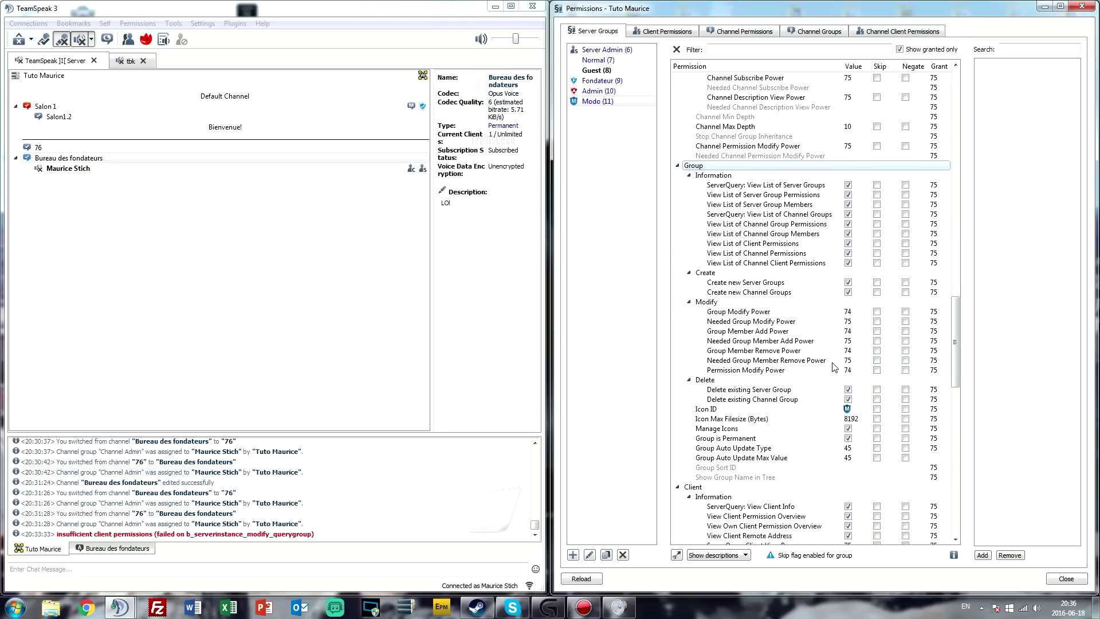
double_click(850, 313)
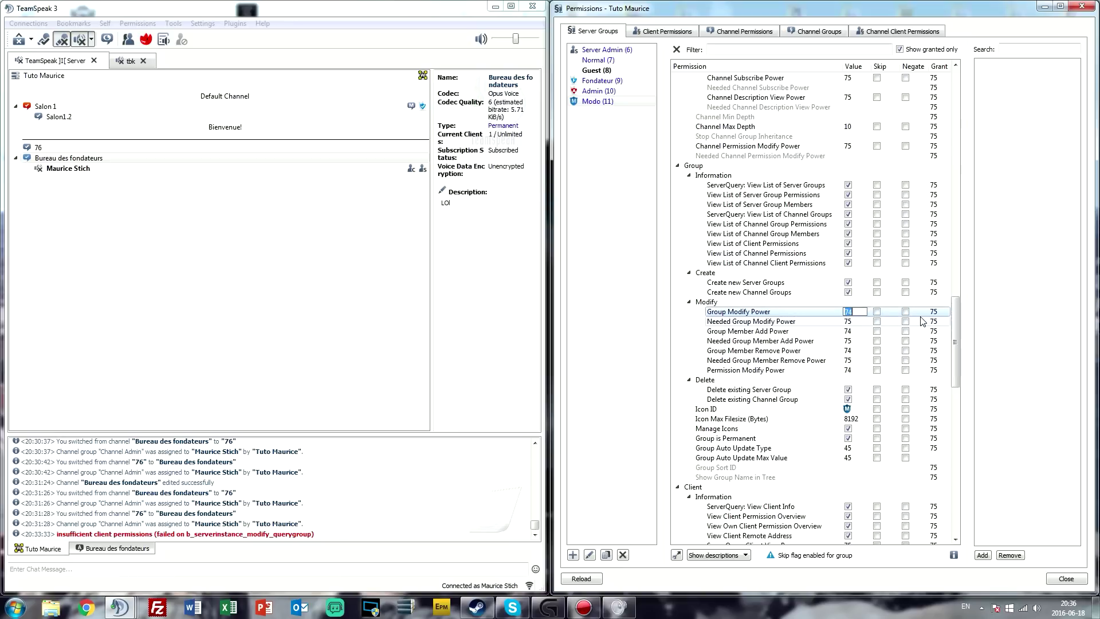
double_click(851, 322)
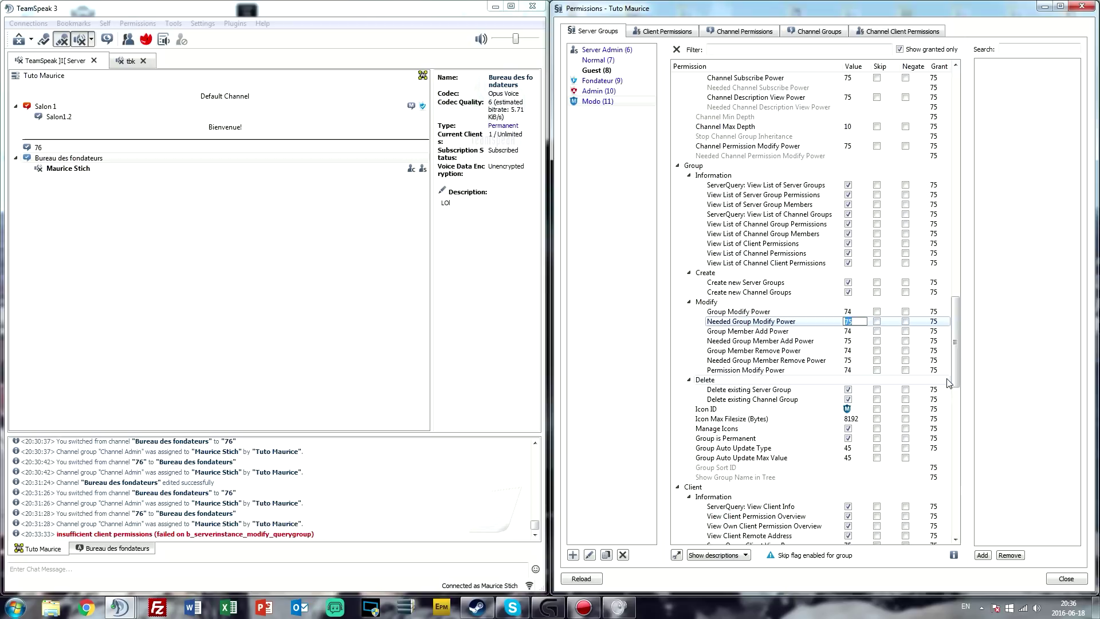
double_click(848, 341)
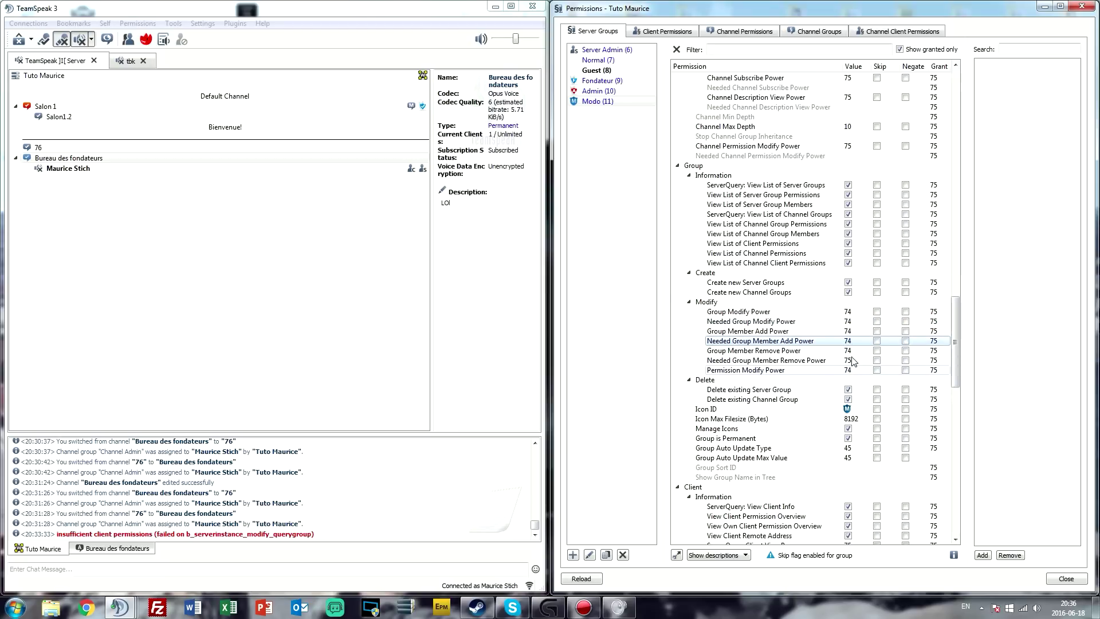
left_click(852, 360)
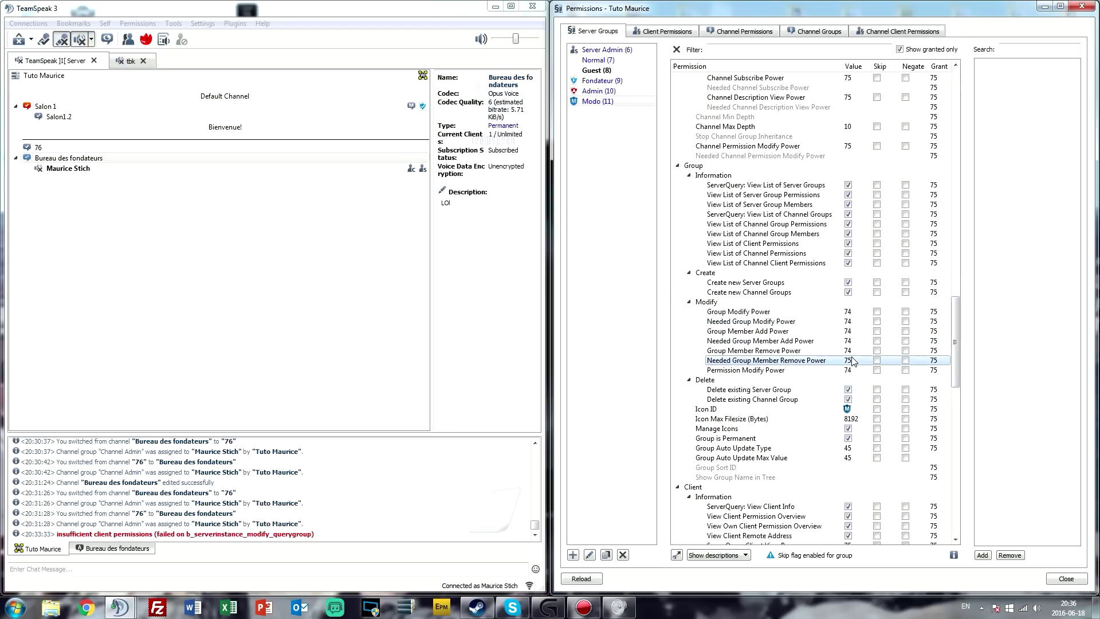
Step: Set the Modo group's Group Modify Power, Group Member Add Power and Group Member Remove Power to 73
left_click(862, 312)
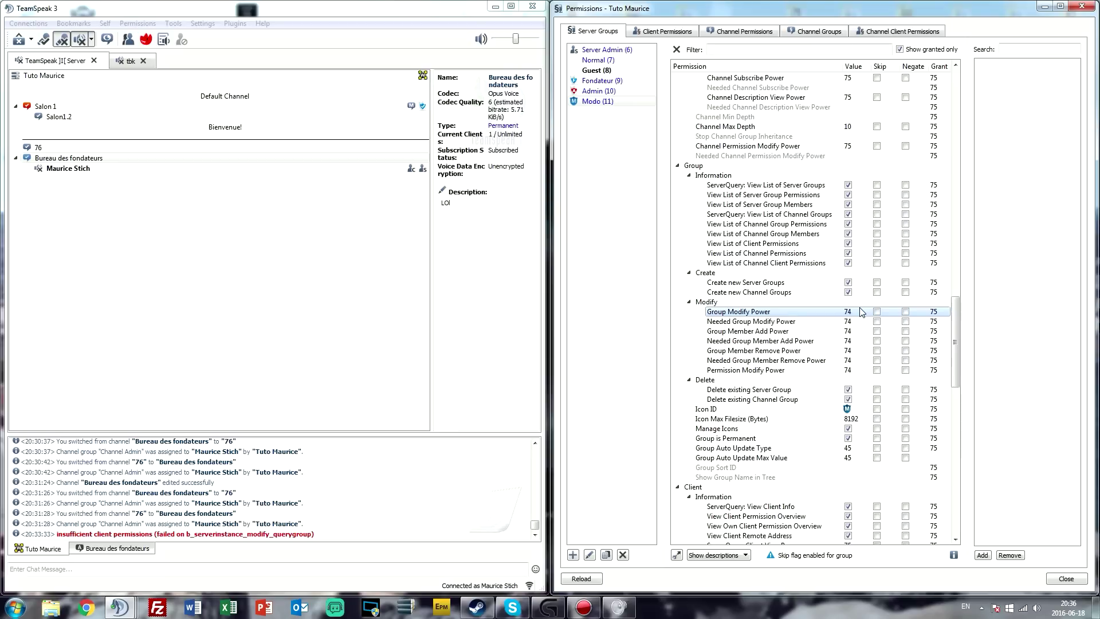
type("73")
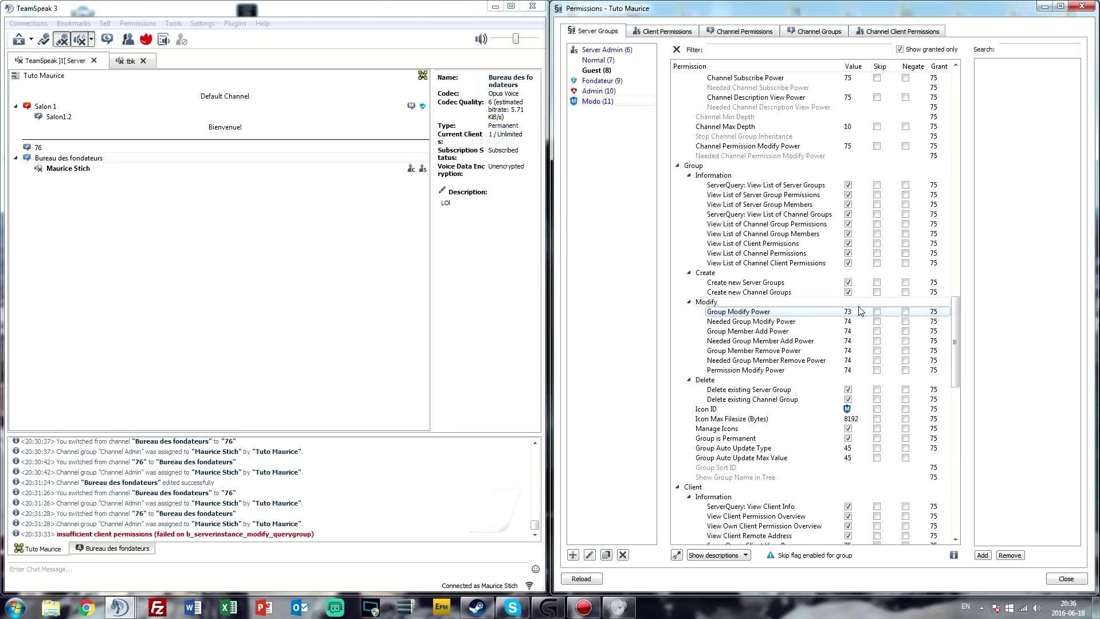
double_click(853, 332)
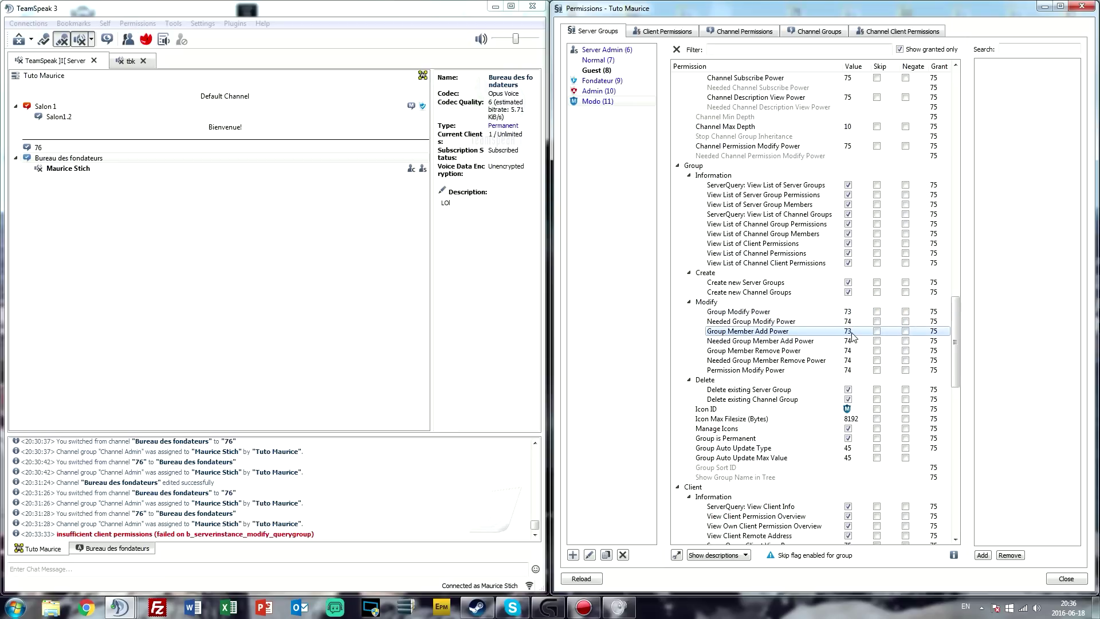
type("73")
double_click(854, 351)
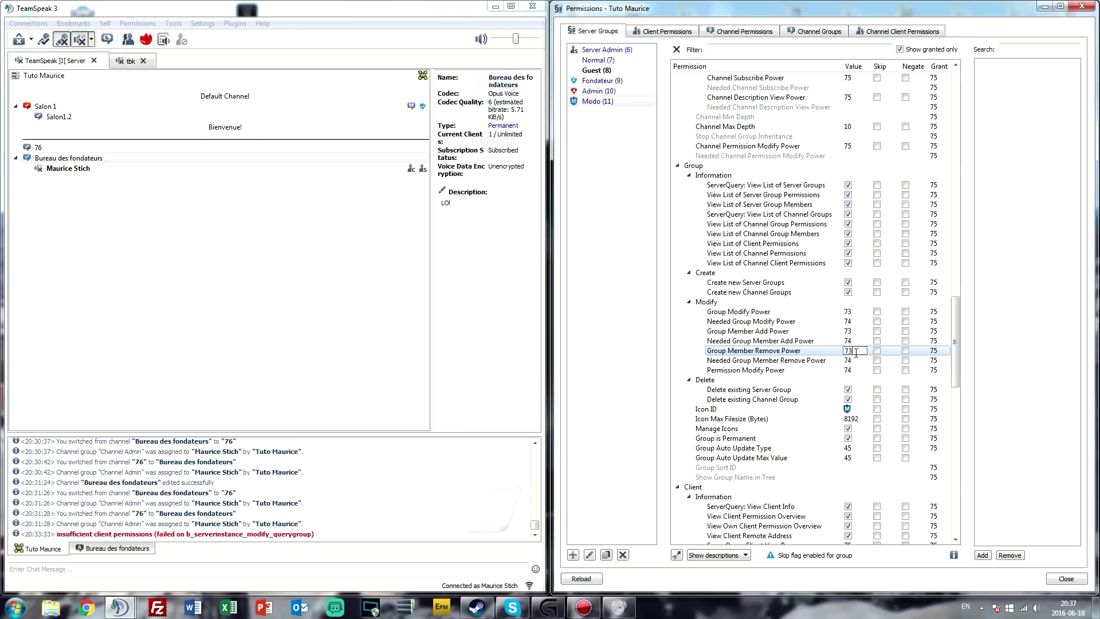
type("73")
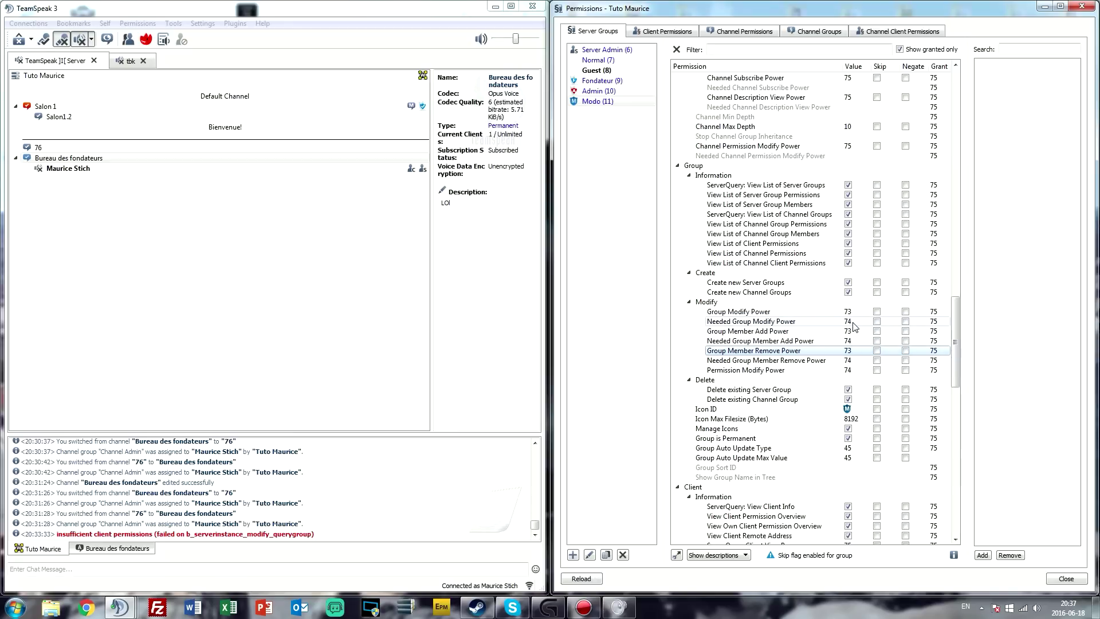
left_click(854, 323)
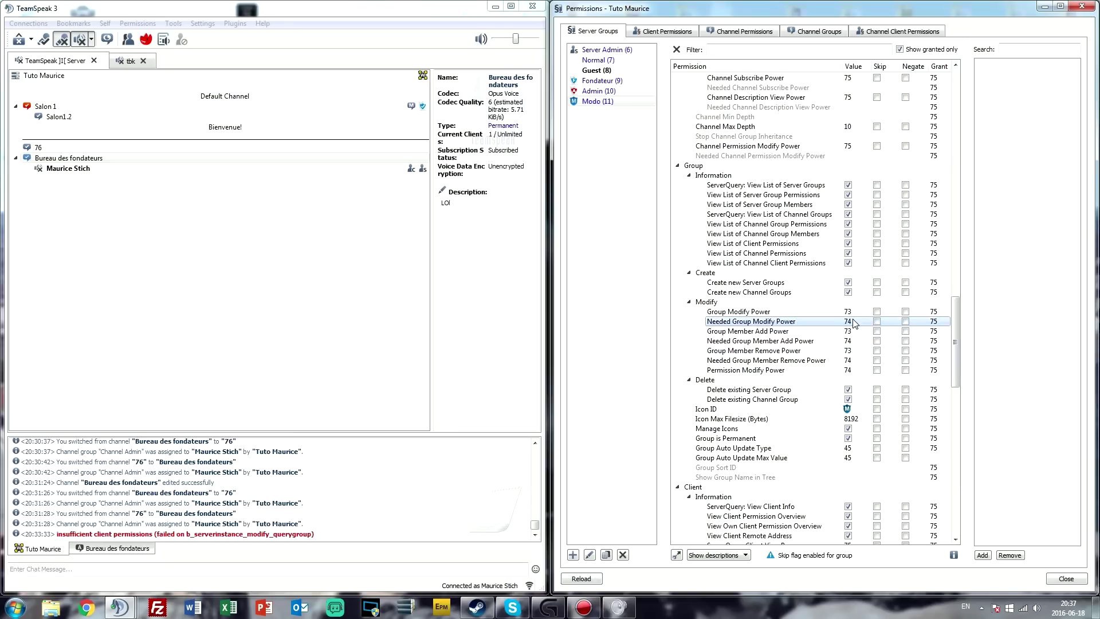
Step: Assign the Modo server group to the client in the Bureau des fondateurs channel
left_click(133, 170)
right_click(133, 170)
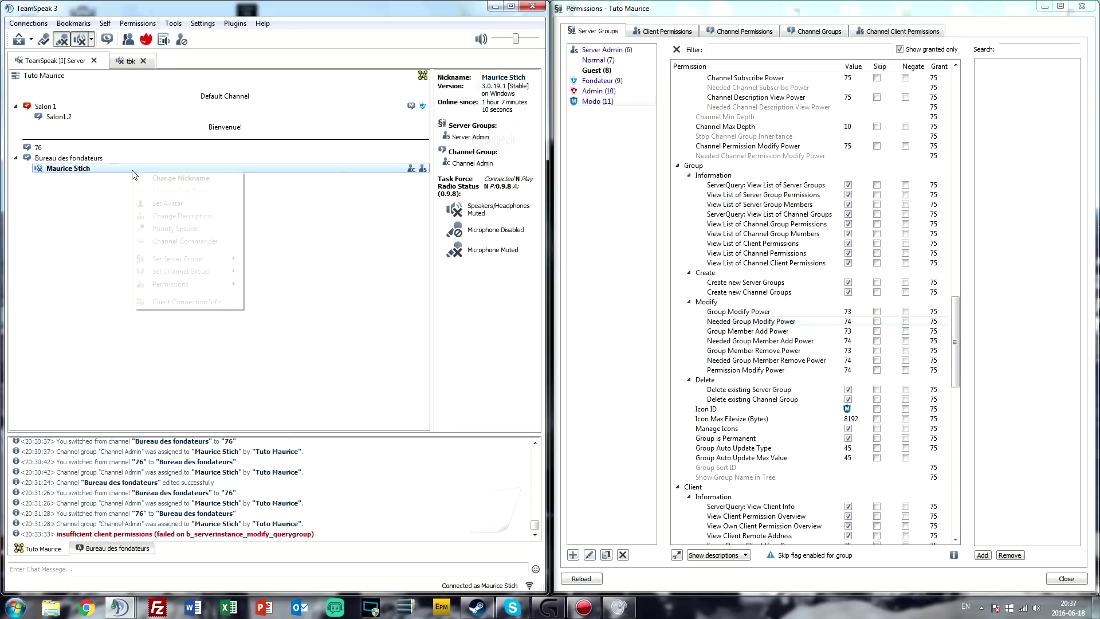
mouse_move(190, 259)
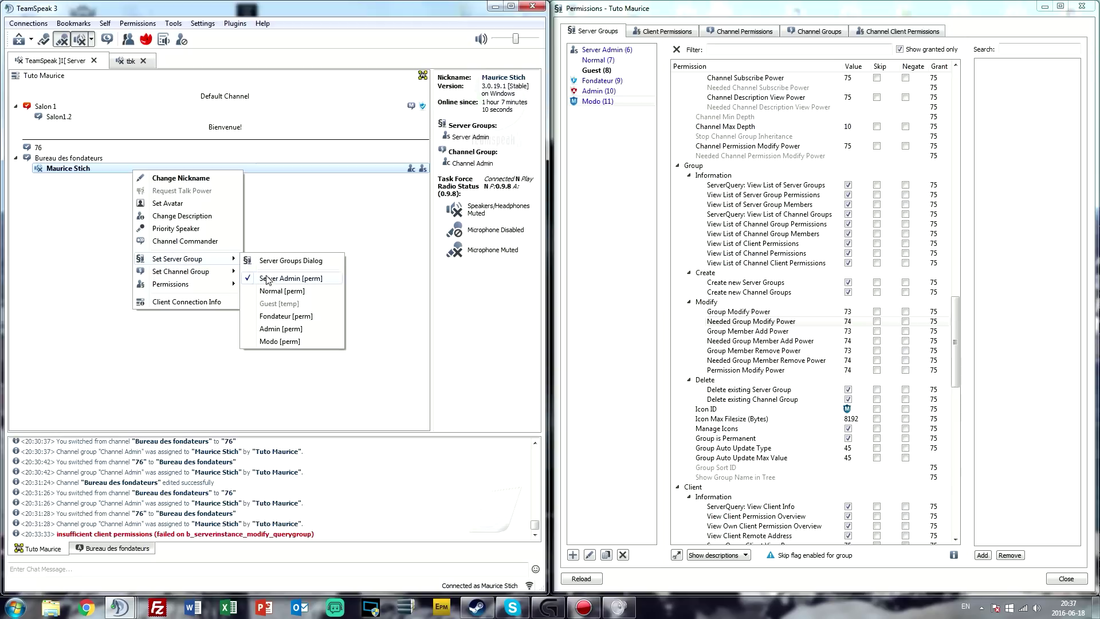
left_click(280, 342)
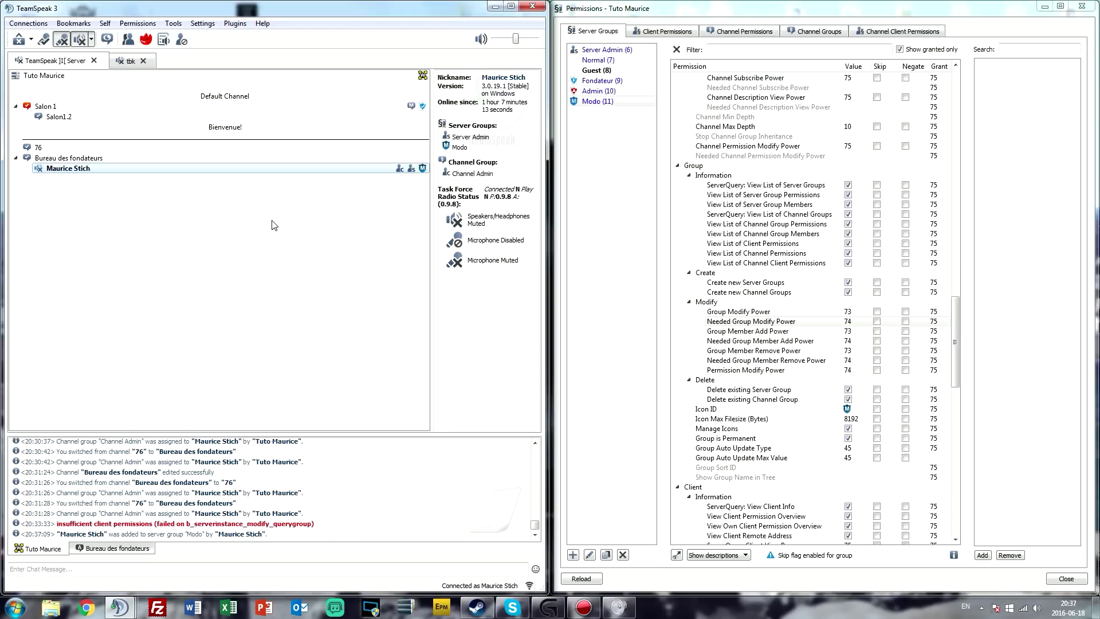
Step: Remove the client in Bureau des fondateurs from the Modo server group
right_click(332, 169)
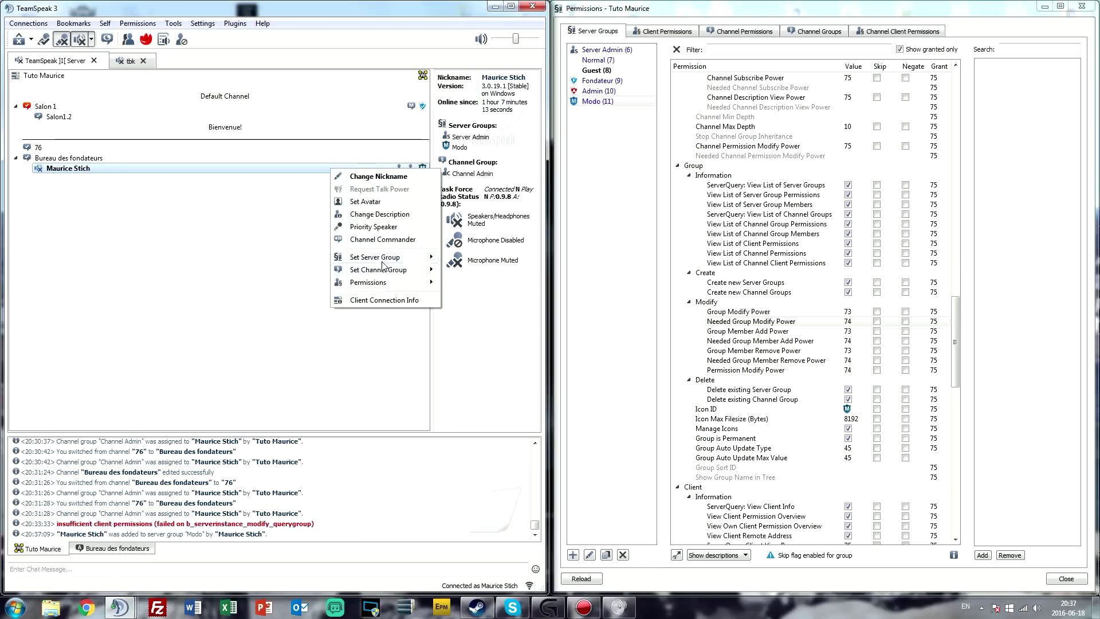
mouse_move(389, 258)
left_click(492, 340)
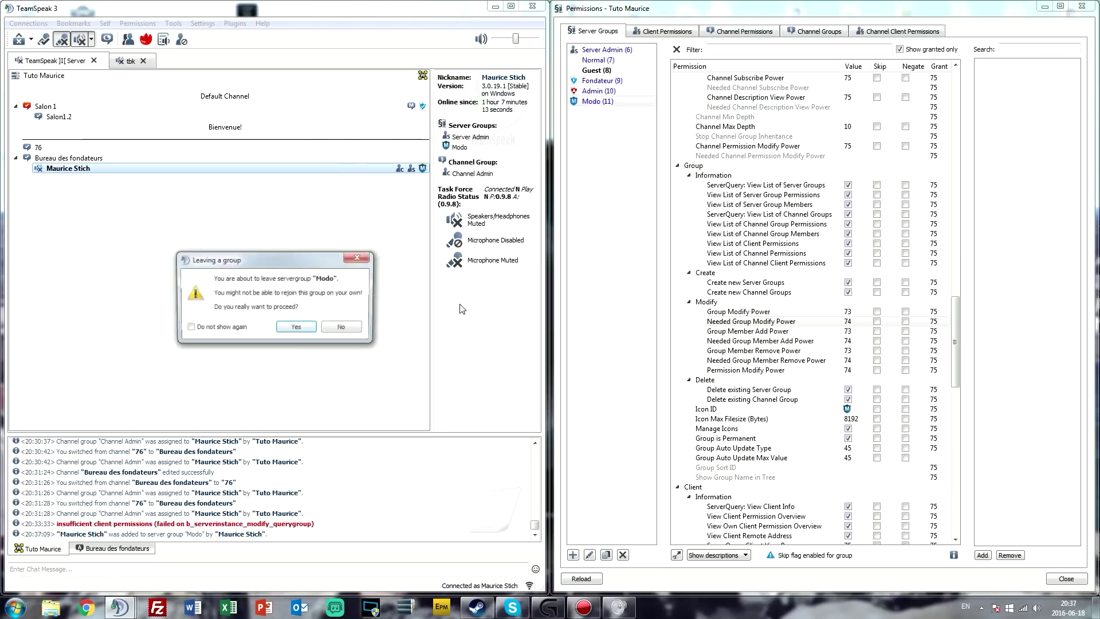
left_click(295, 325)
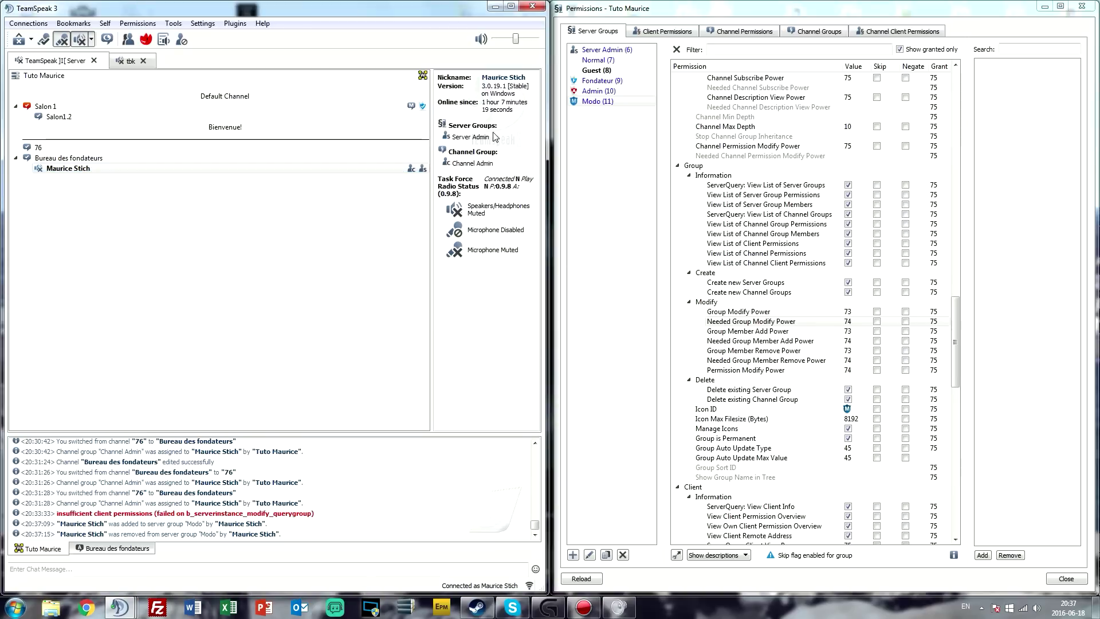
Step: Review the Modo group's member add and remove powers and open its Permission Modify Power value for editing
right_click(337, 171)
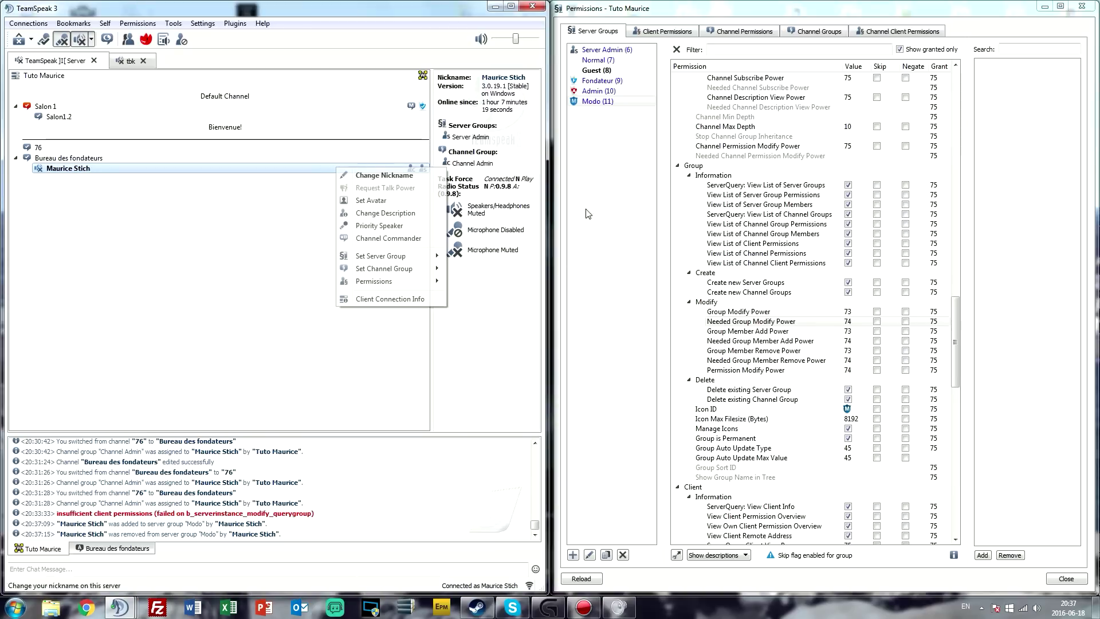
left_click(491, 316)
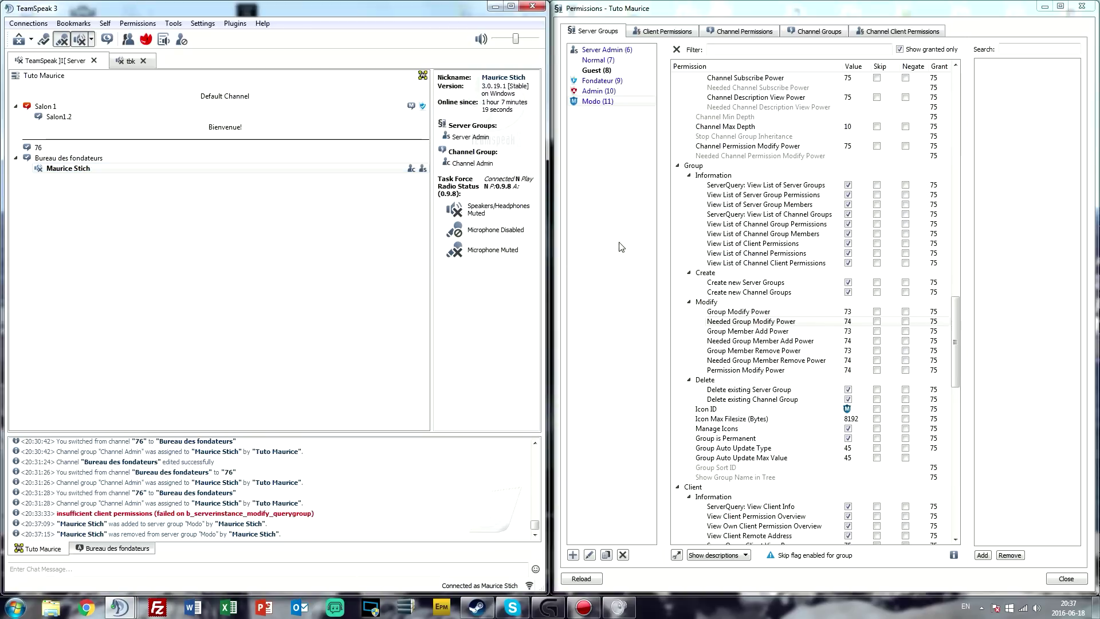
left_click(820, 351)
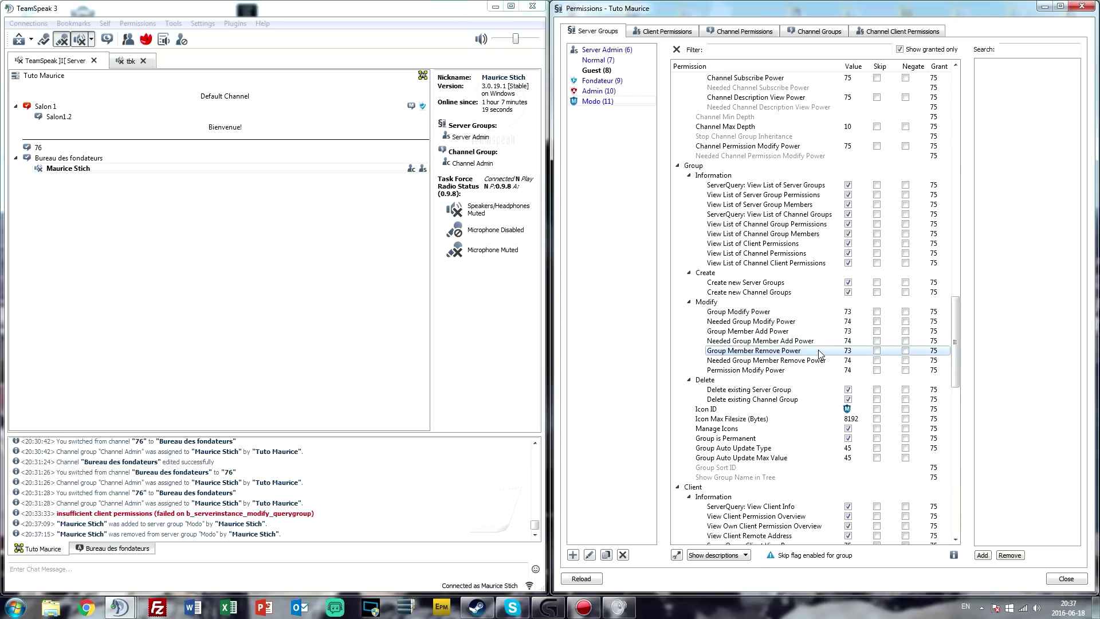
key("Up")
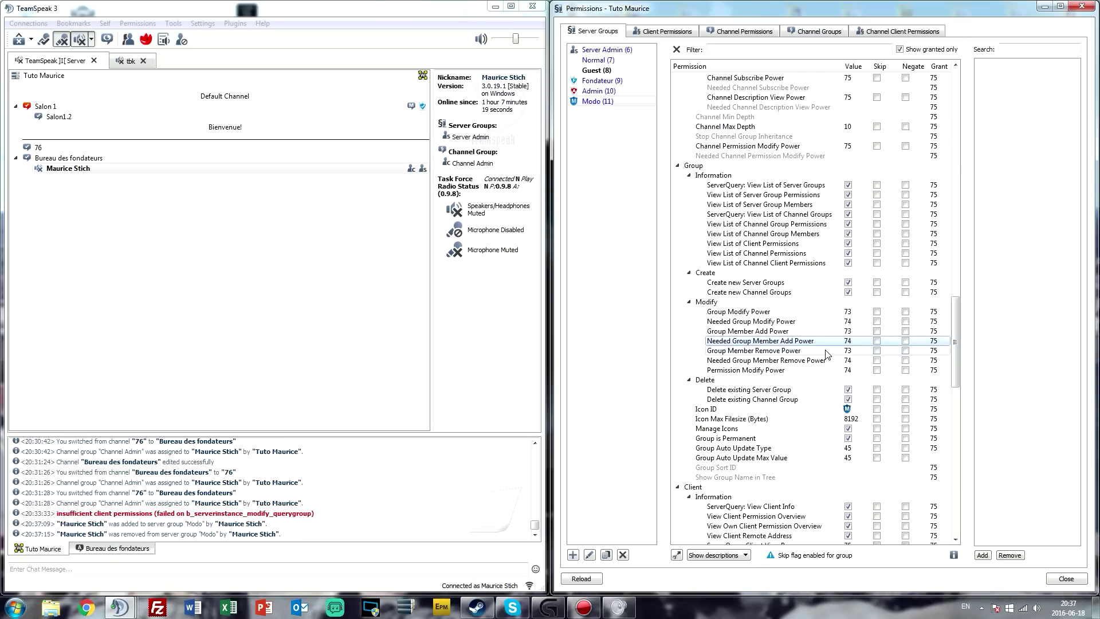
left_click(827, 362)
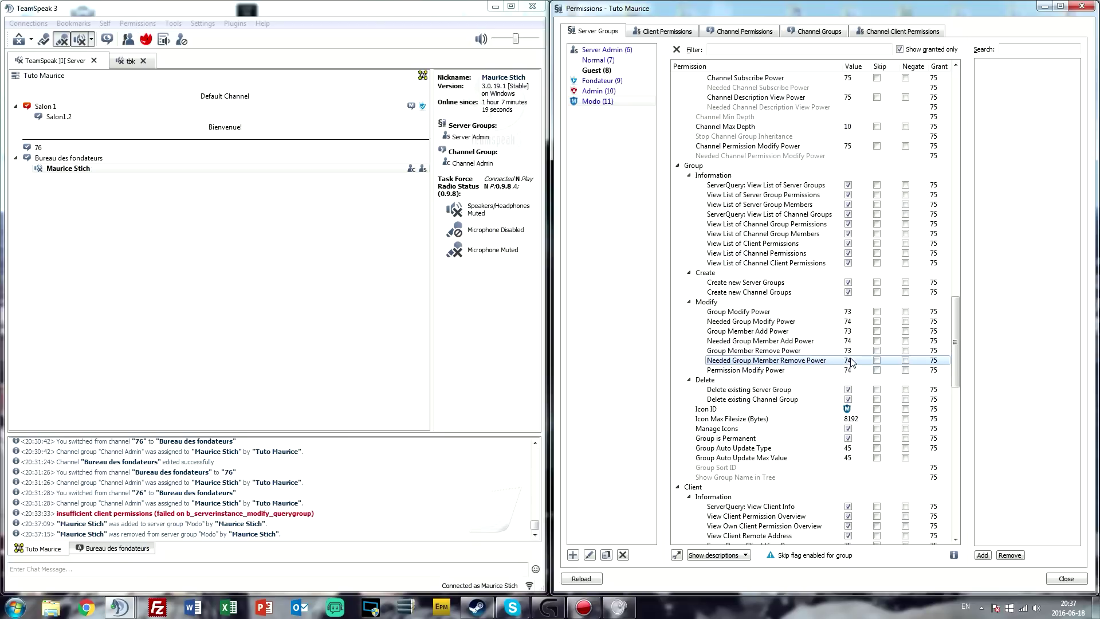
double_click(849, 370)
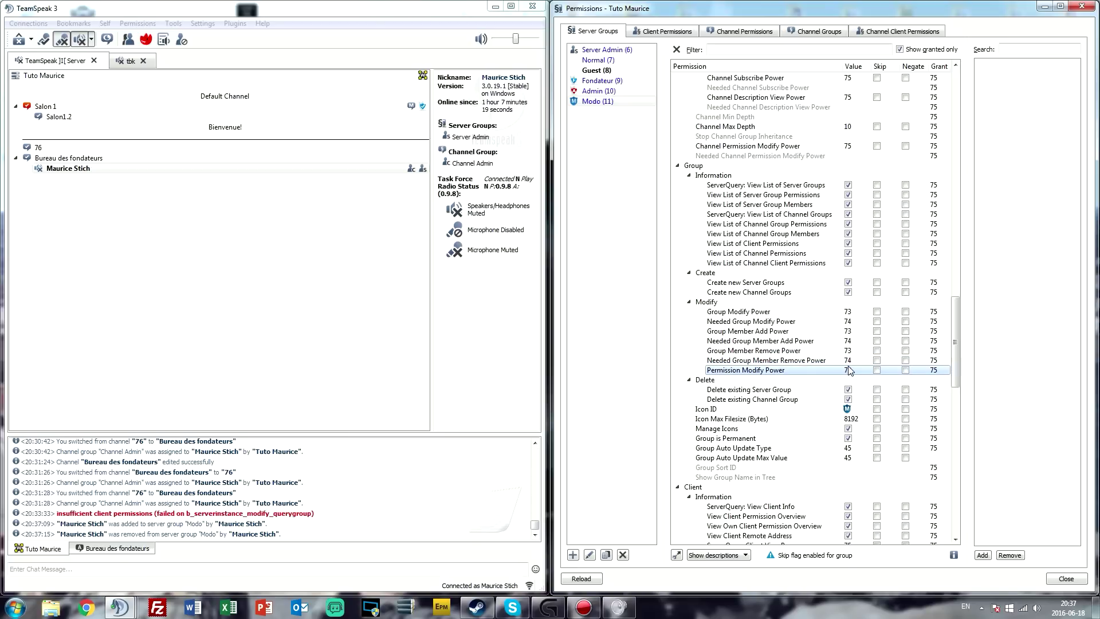
Step: Display the Fondateur group's permissions and assign the Fondateur server group to the client in Bureau des fondateurs
left_click(619, 81)
right_click(351, 170)
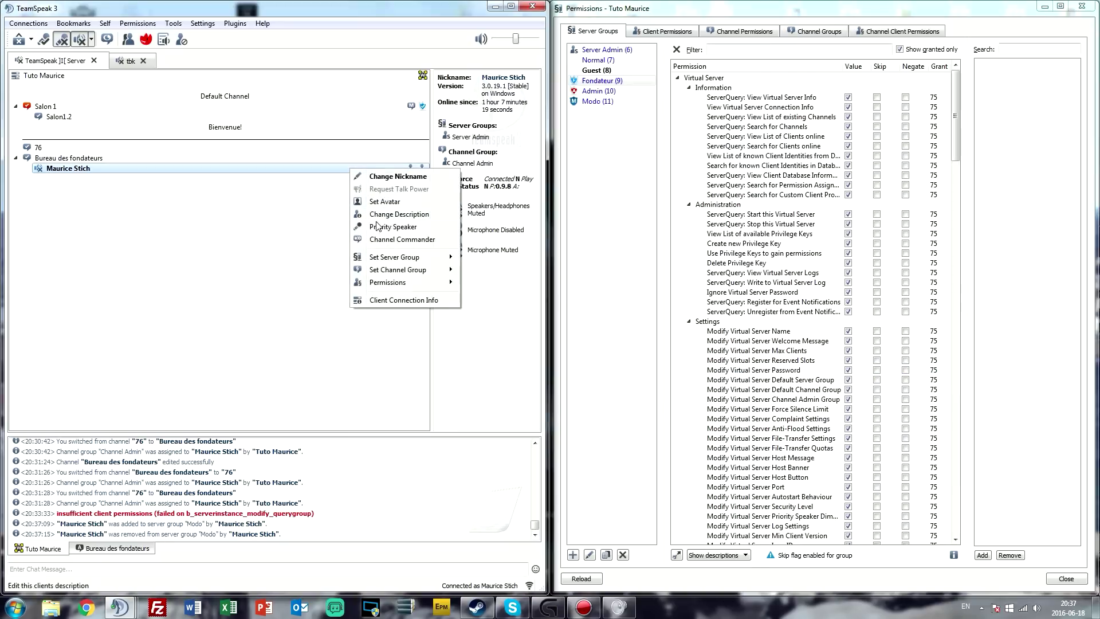
mouse_move(424, 257)
left_click(486, 315)
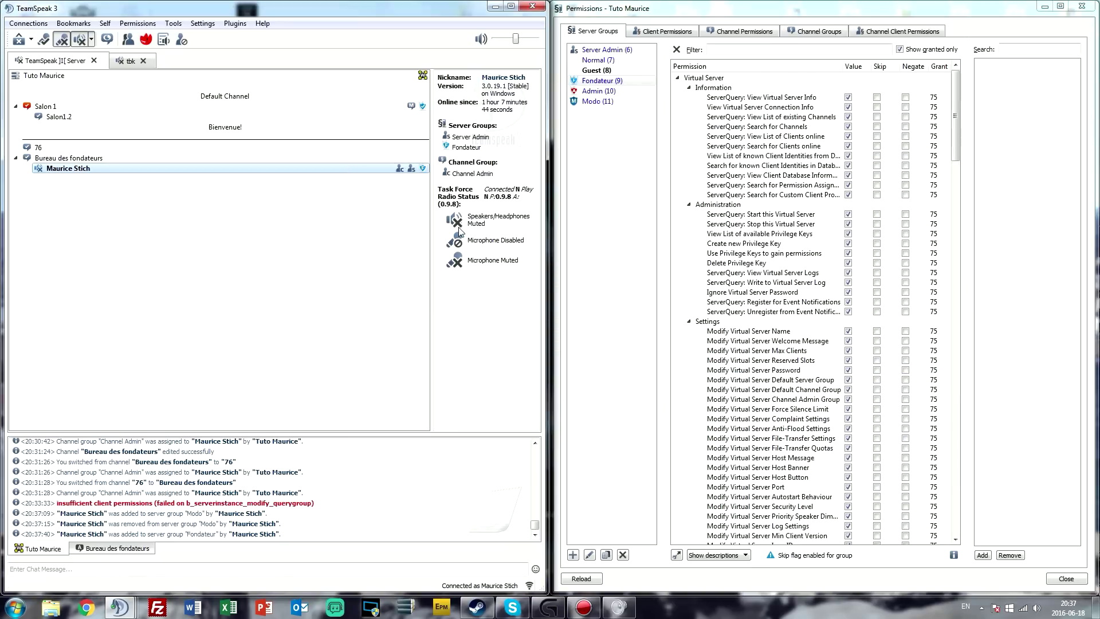
Step: Remove the client in Bureau des fondateurs from the Fondateur server group
right_click(292, 170)
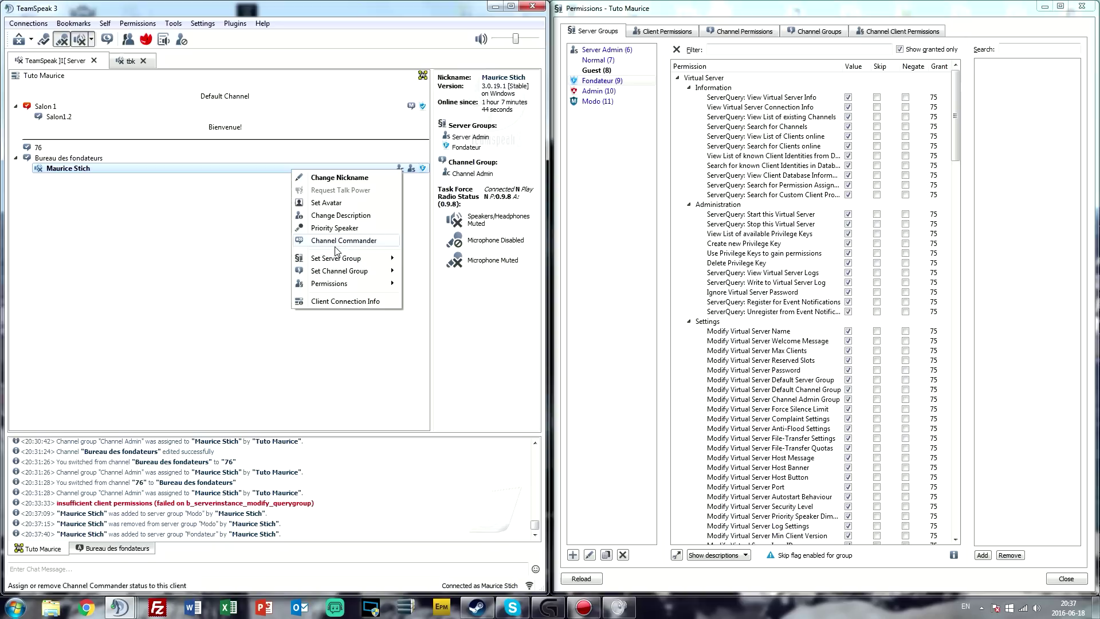
mouse_move(340, 259)
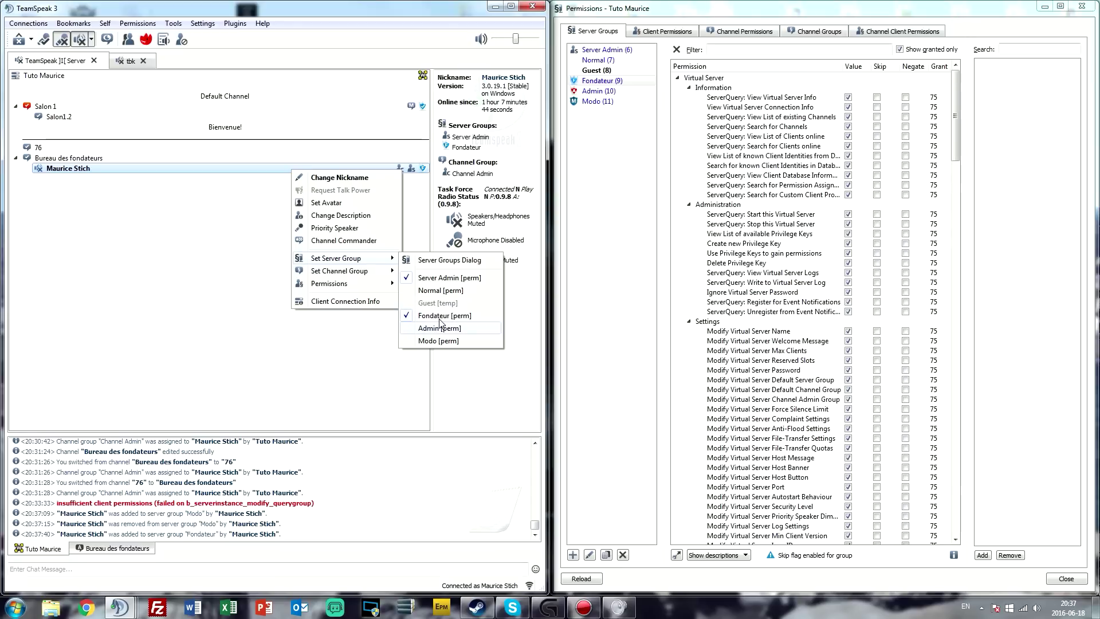
left_click(444, 315)
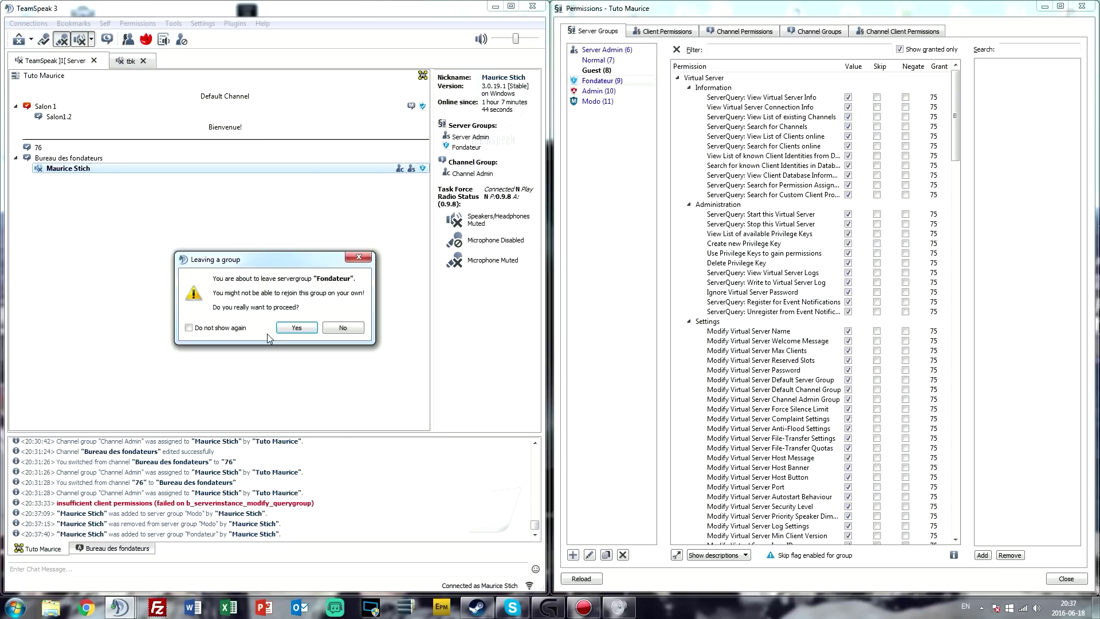
left_click(303, 327)
right_click(404, 171)
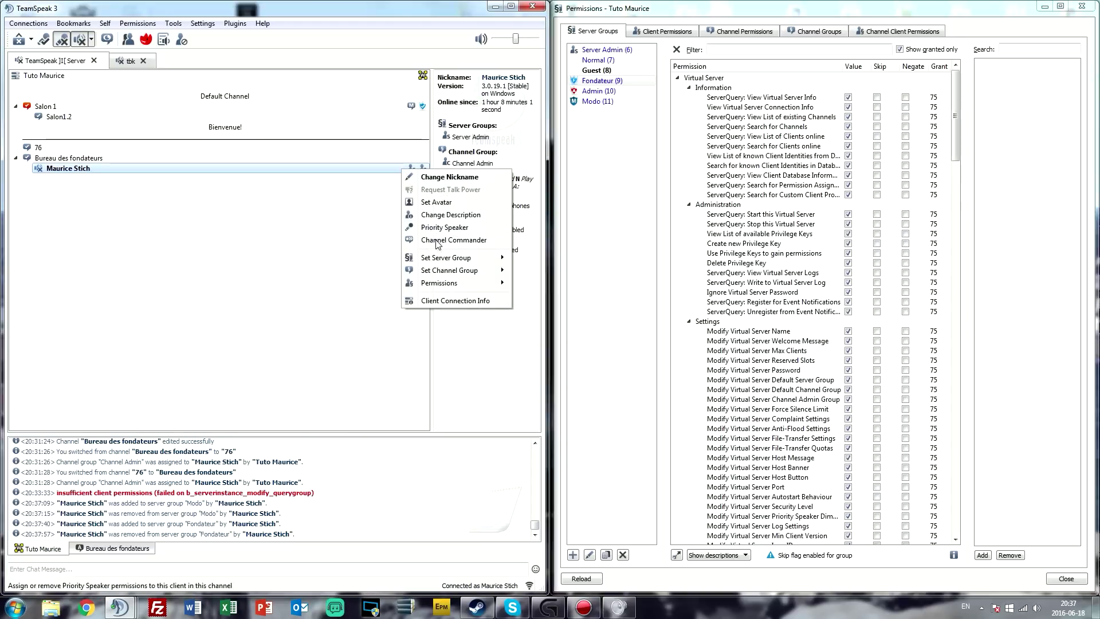
mouse_move(441, 258)
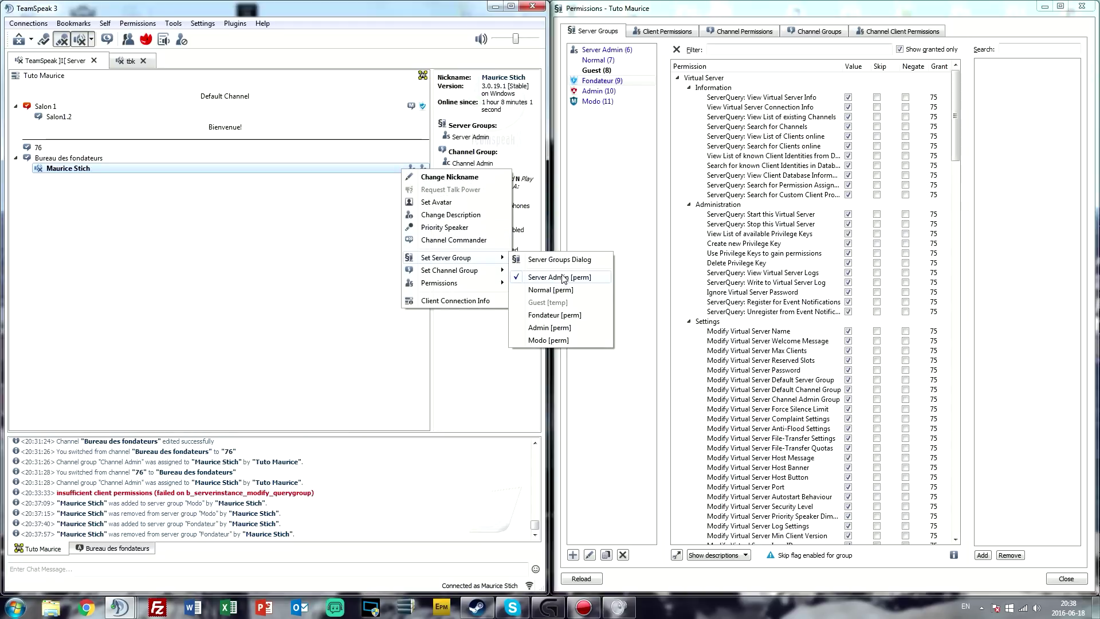
left_click(479, 358)
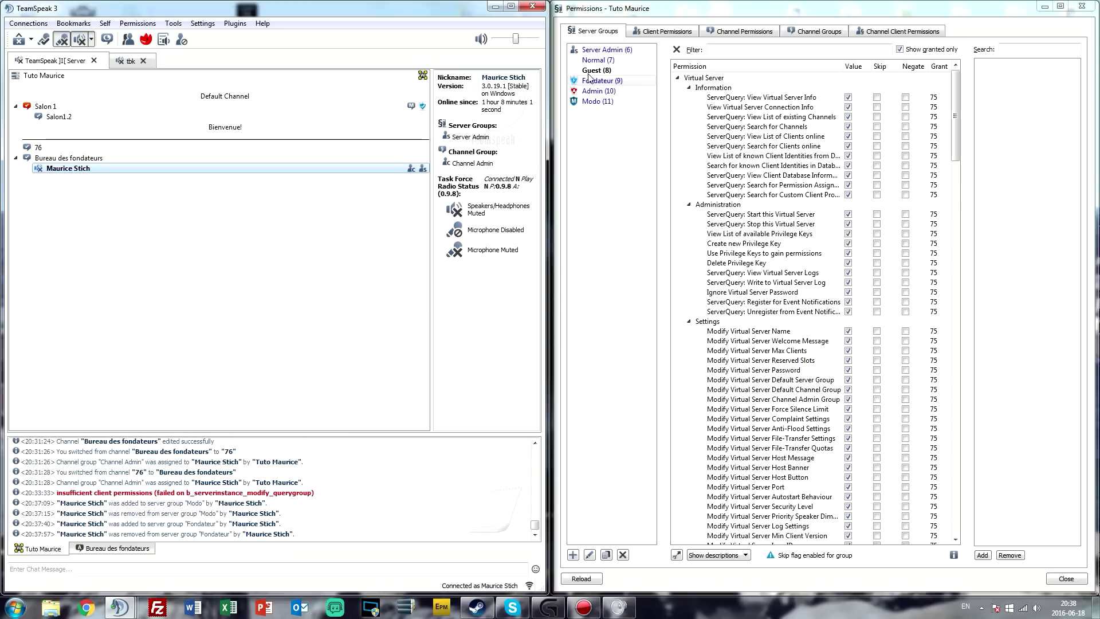
Step: Try to change the Group Member Remove Power value of the Server Admin server group
left_click(629, 50)
left_click(743, 49)
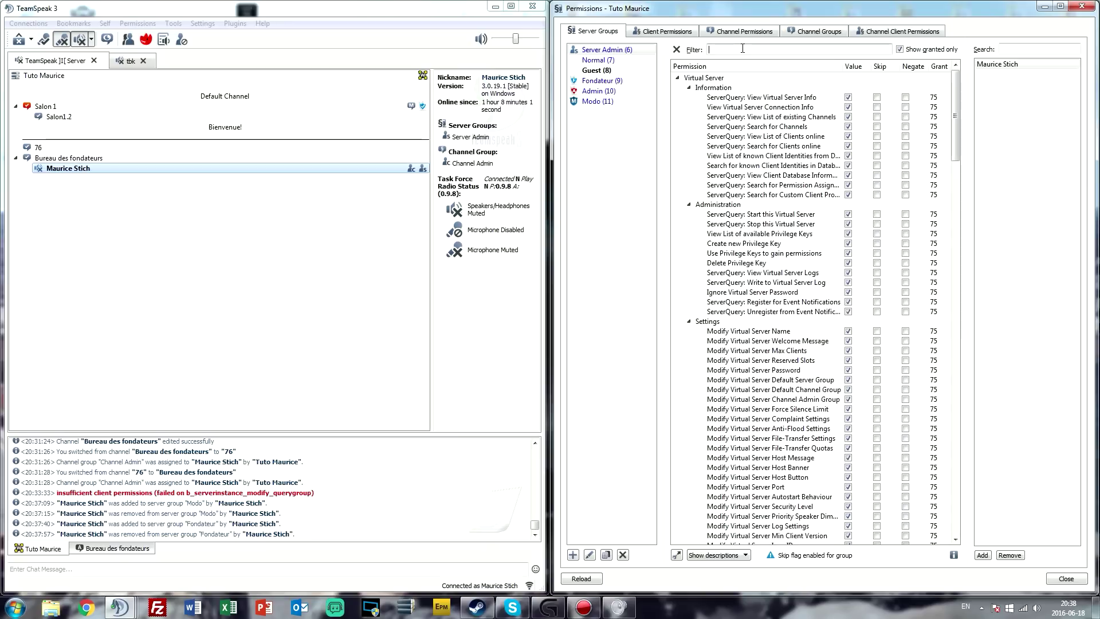
scroll(874, 234, "down", 20)
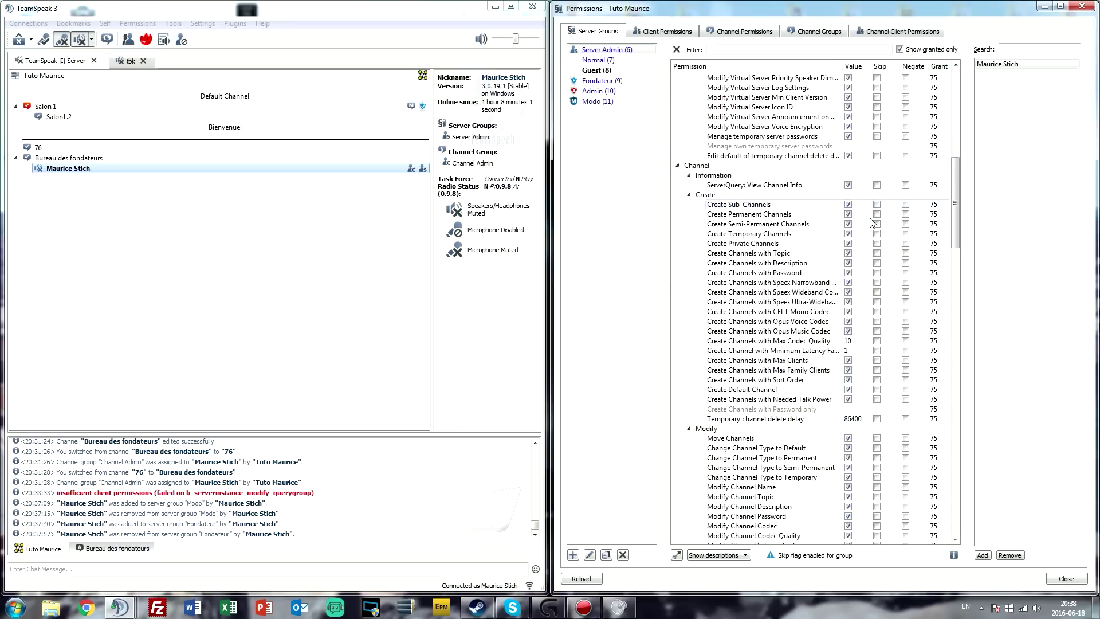
scroll(873, 234, "down", 6)
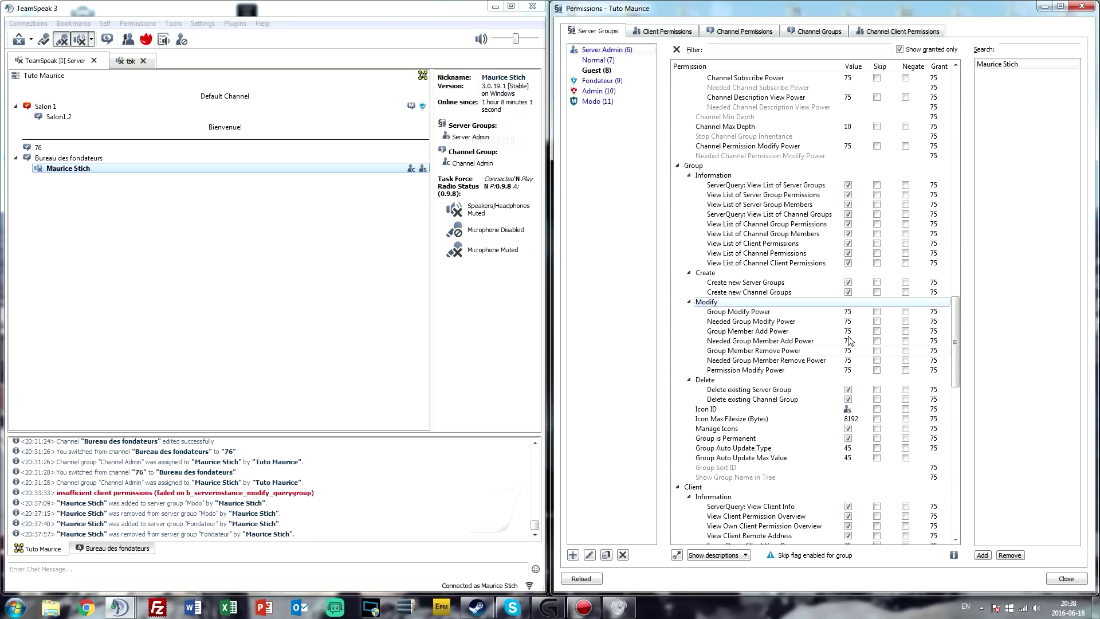
double_click(851, 321)
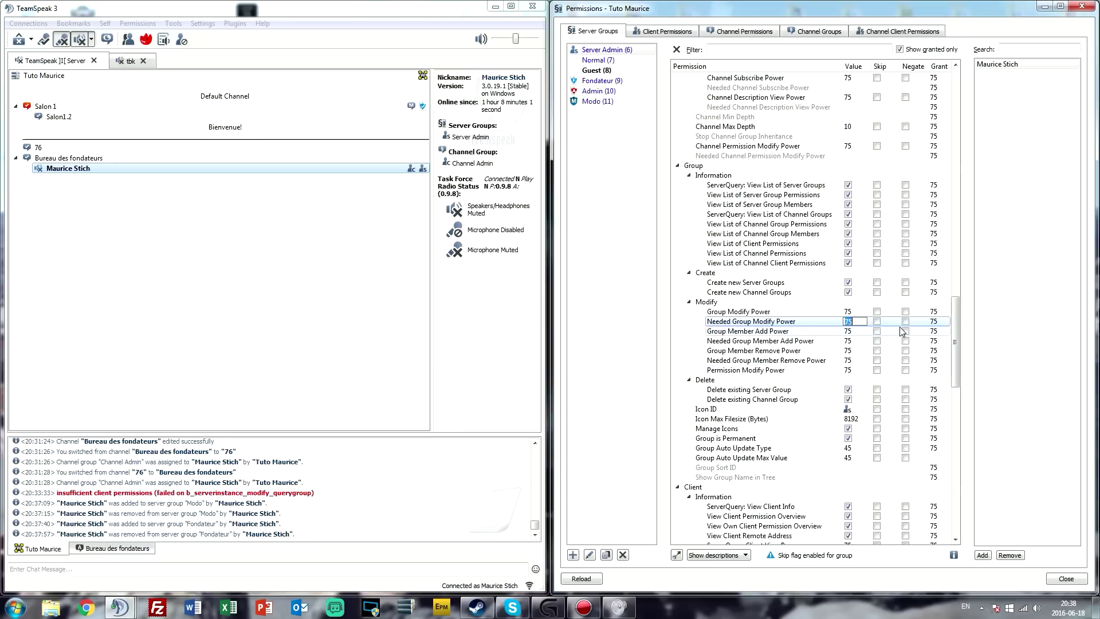
double_click(859, 350)
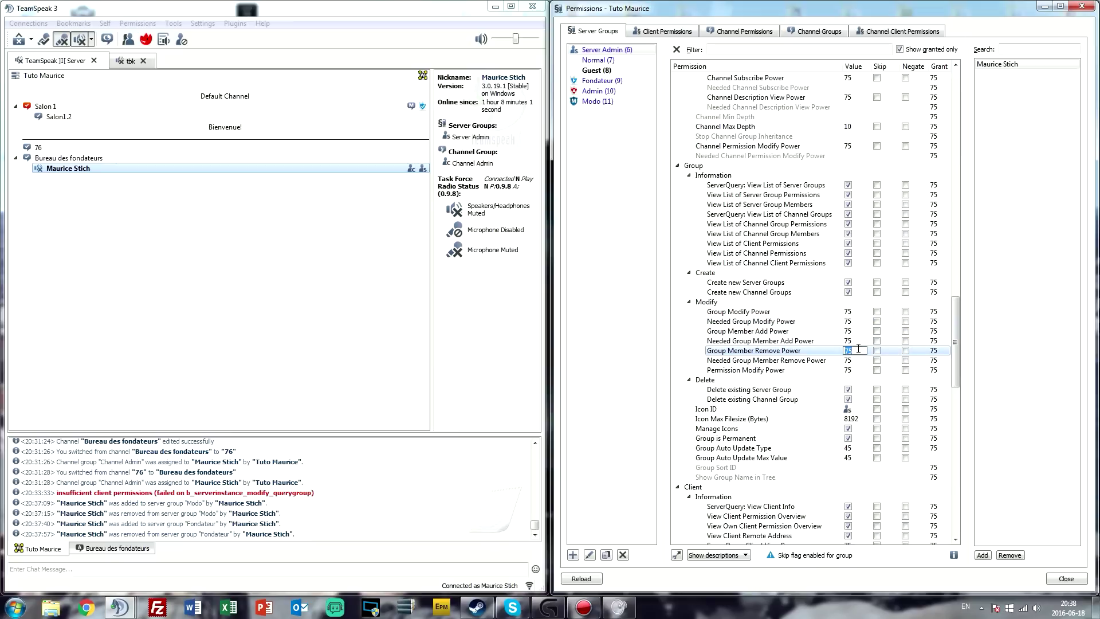
type("7")
key("Return")
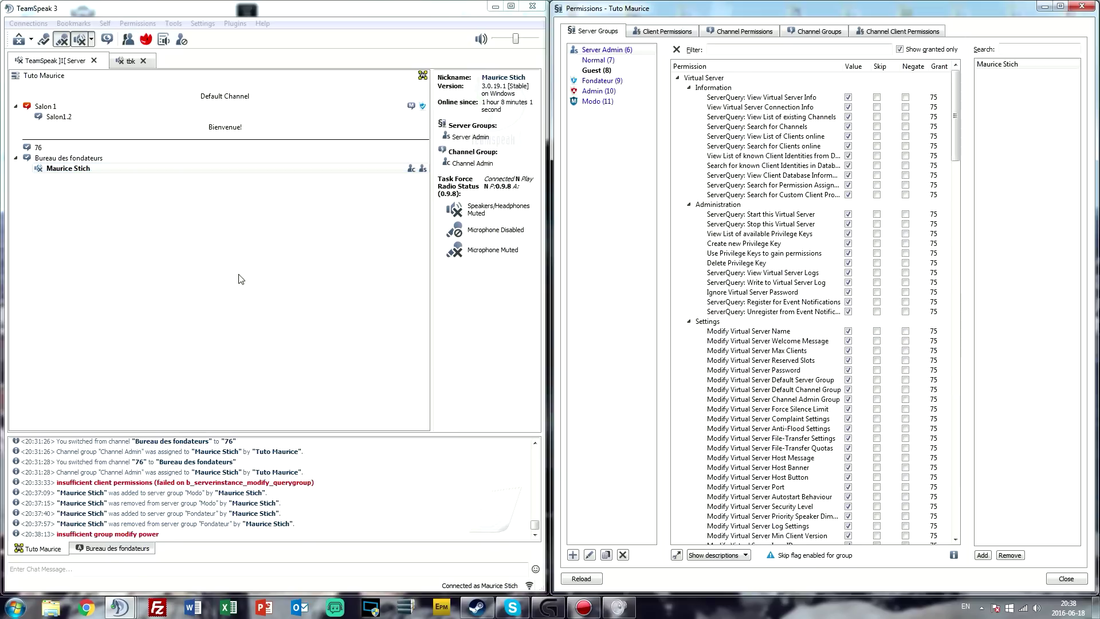
Step: Try to change the Permission Modify Power value of the Server Admin server group
scroll(824, 190, "down", 5)
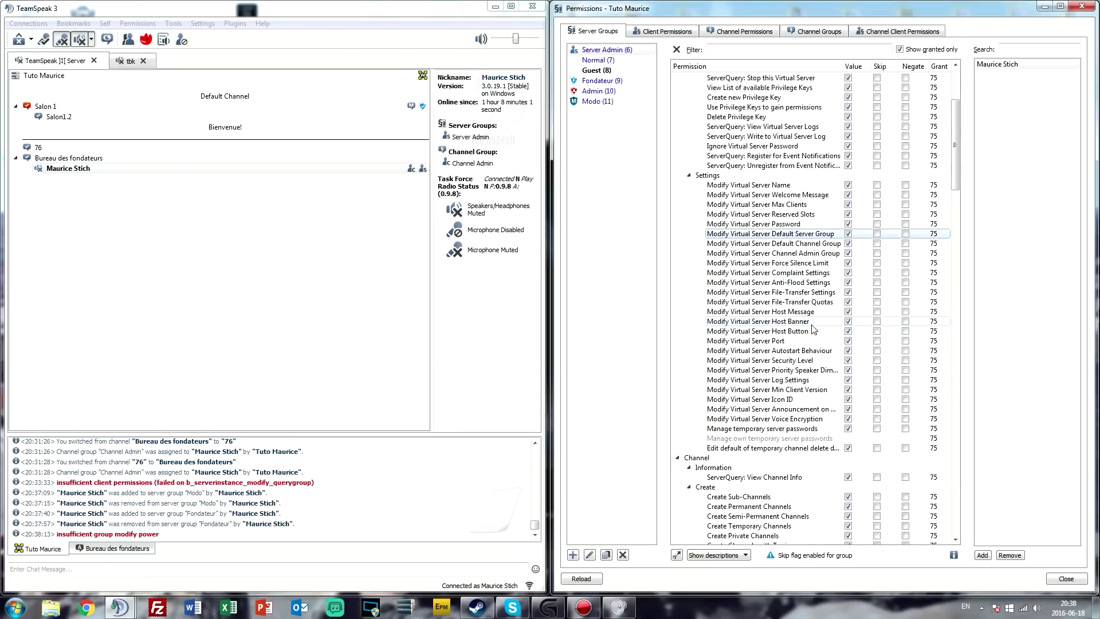
scroll(823, 191, "down", 20)
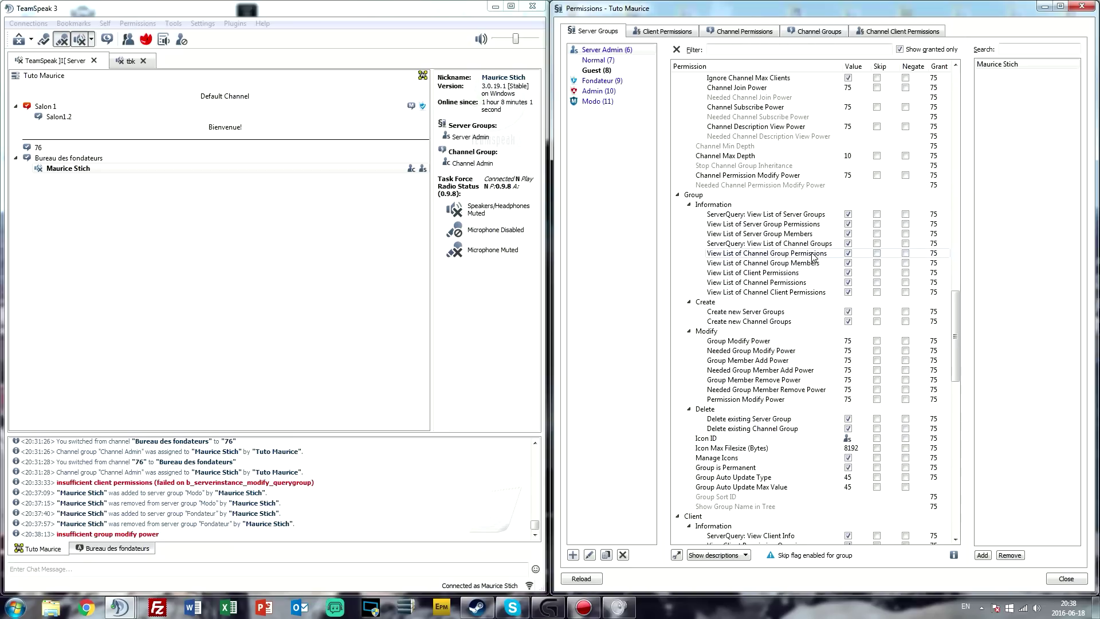
scroll(816, 263, "up", 5)
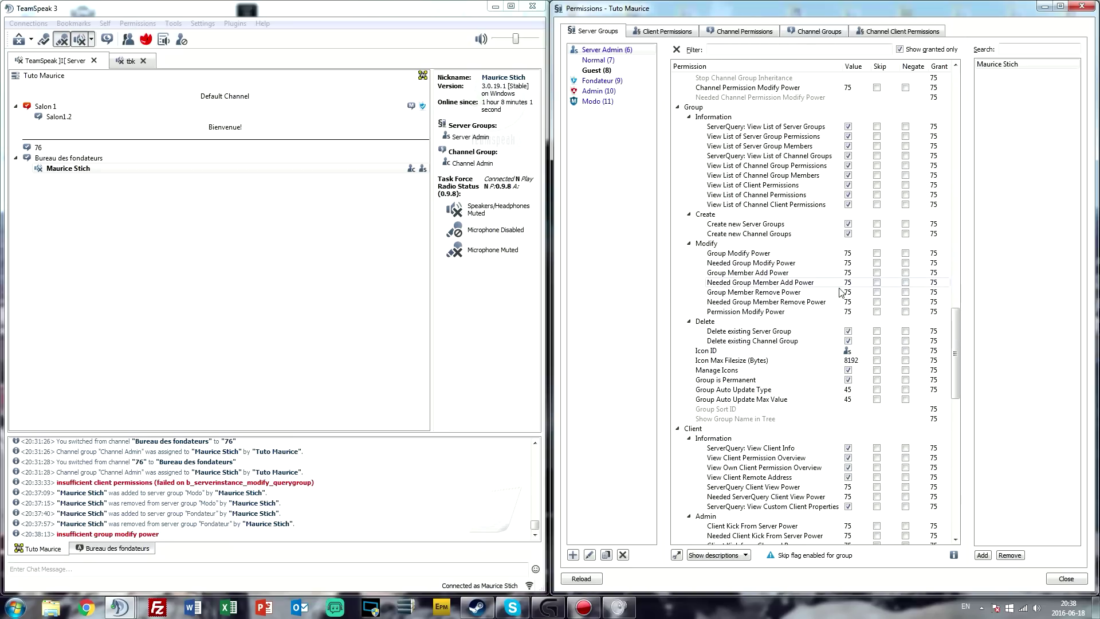
left_click(854, 312)
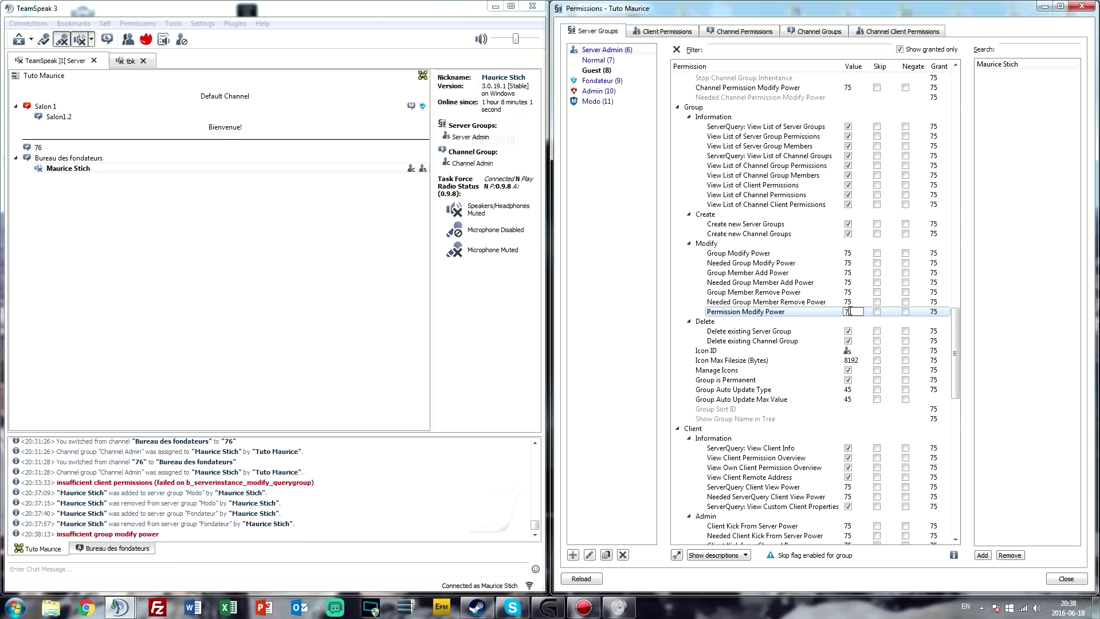
key("Return")
Step: Review the Server Admin group's Group Modify powers and its client kick, ban and move powers
scroll(858, 310, "down", 8)
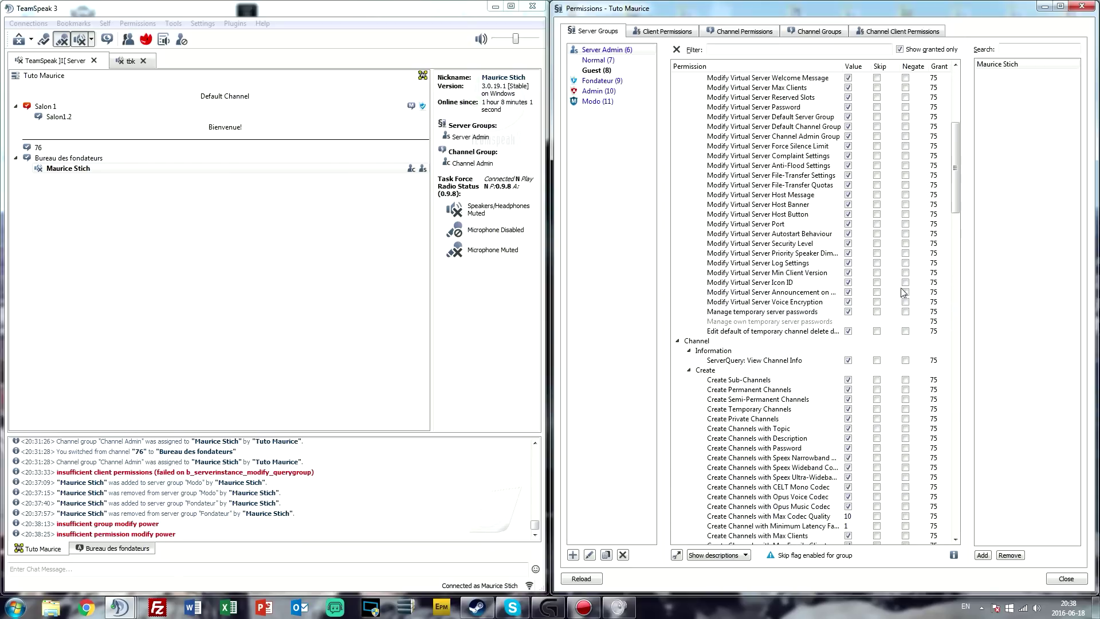
scroll(902, 249, "down", 20)
scroll(898, 308, "down", 3)
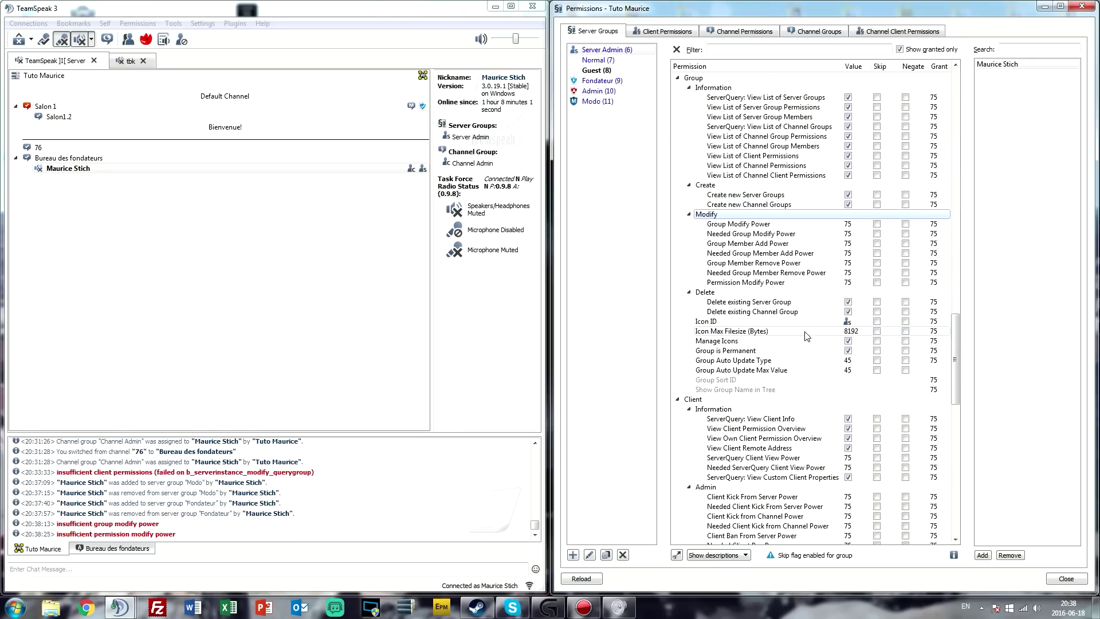
scroll(877, 394, "down", 4)
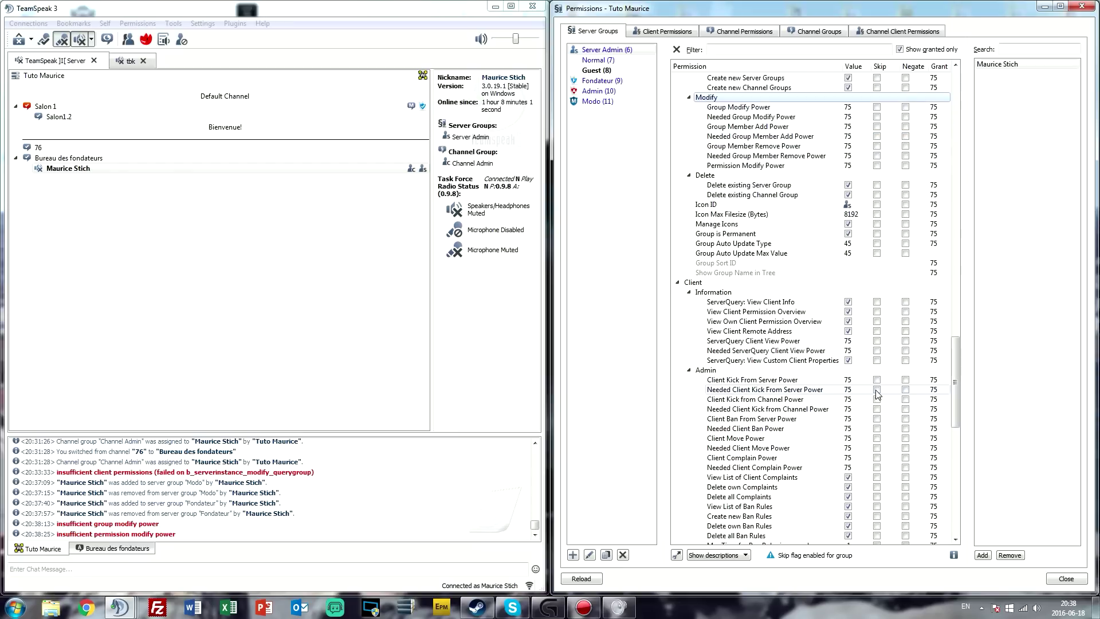
scroll(877, 394, "down", 3)
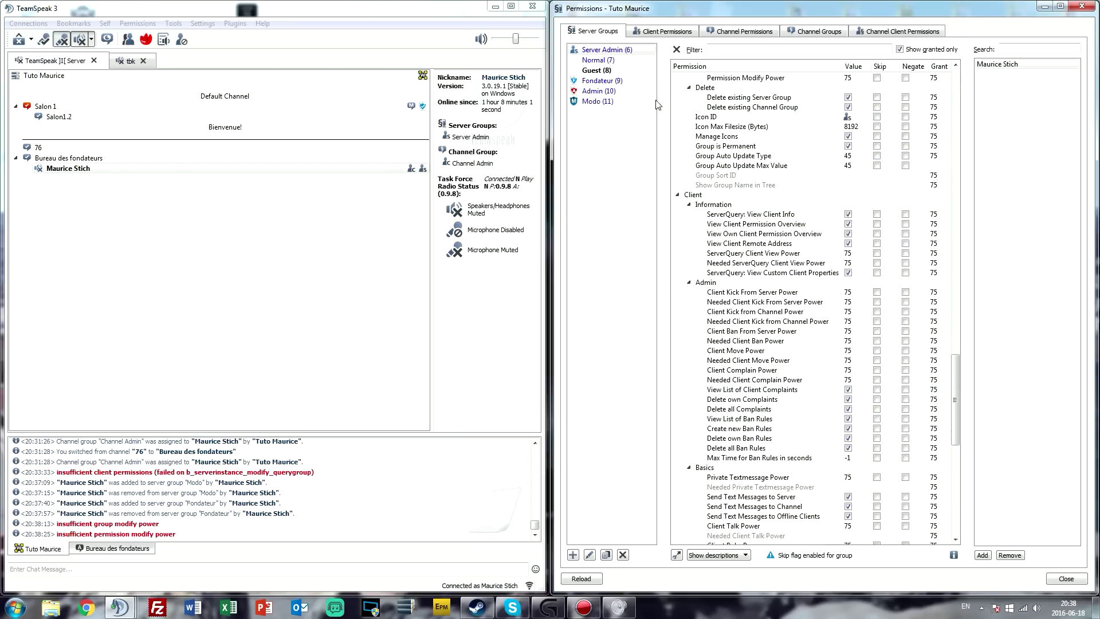
Step: Display the Fondateur server group's permissions and examine its Channel, Group and Client permission values
left_click(607, 81)
scroll(843, 315, "down", 20)
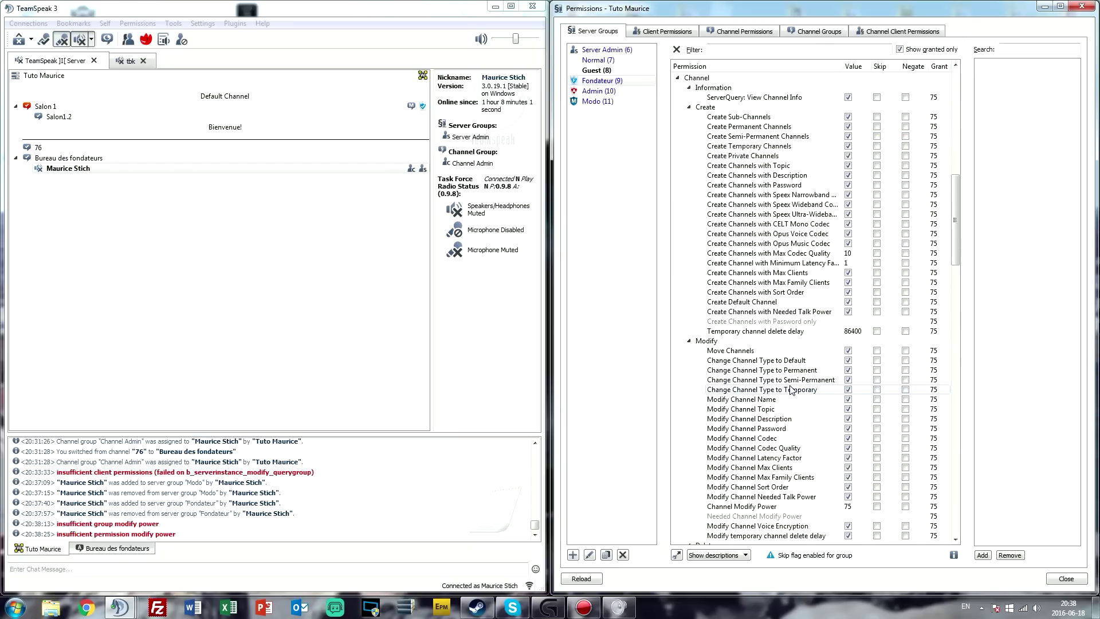
scroll(843, 315, "down", 11)
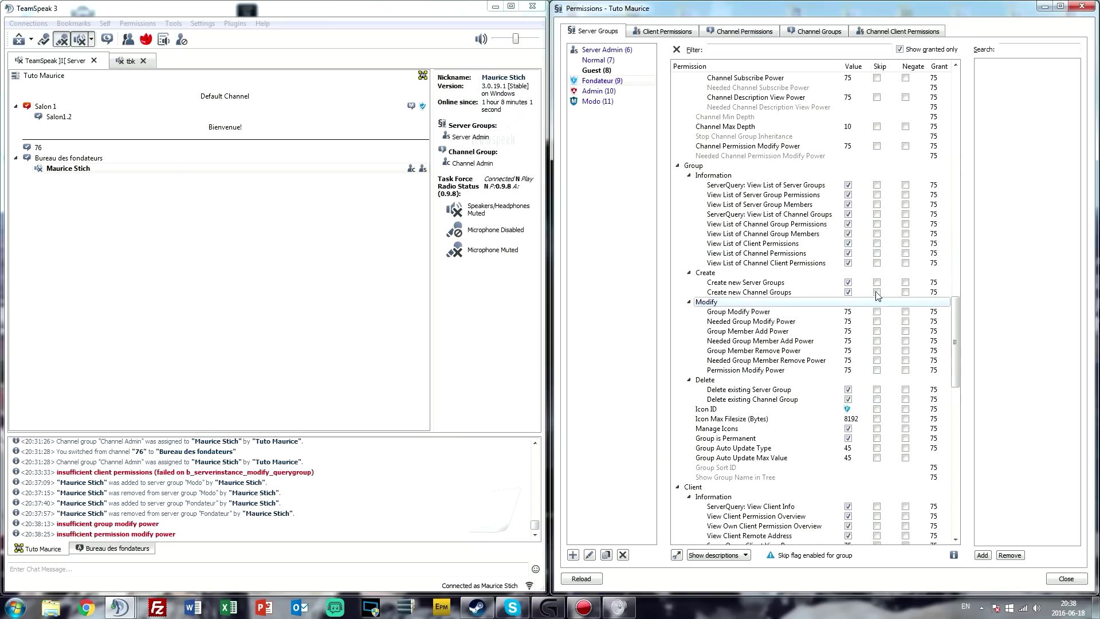
scroll(845, 445, "up", 1)
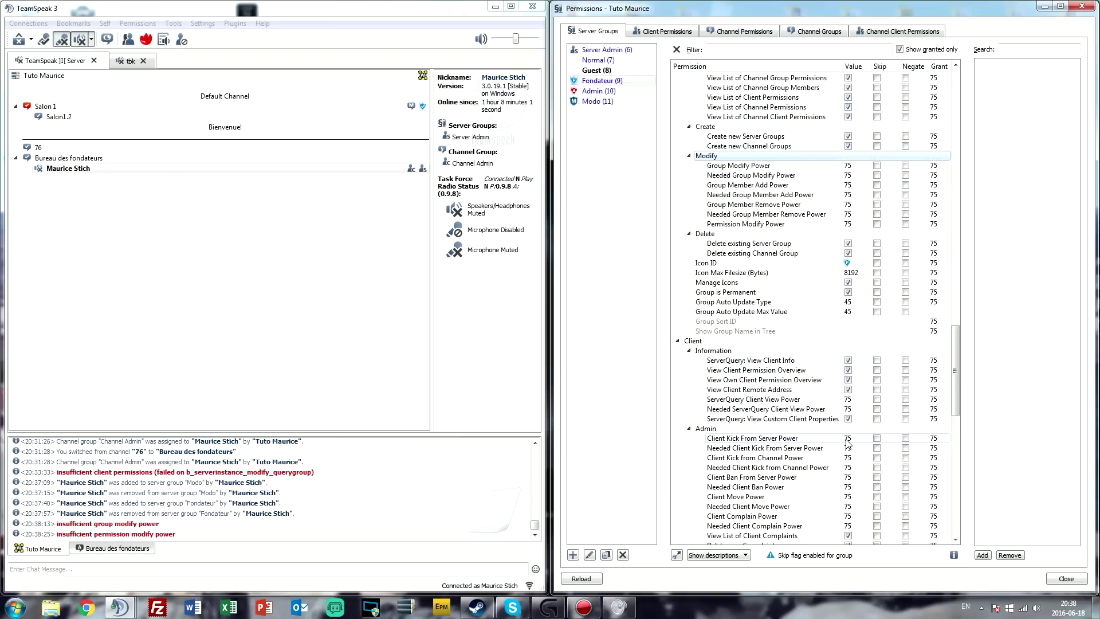
scroll(845, 401, "up", 7)
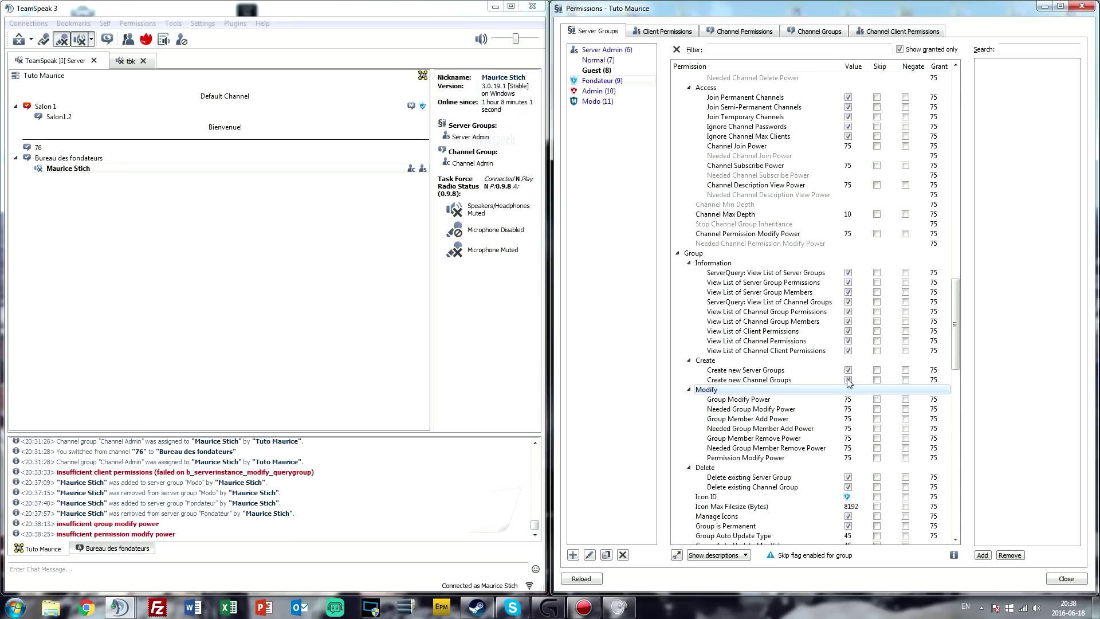
scroll(852, 207, "up", 3)
scroll(852, 206, "up", 6)
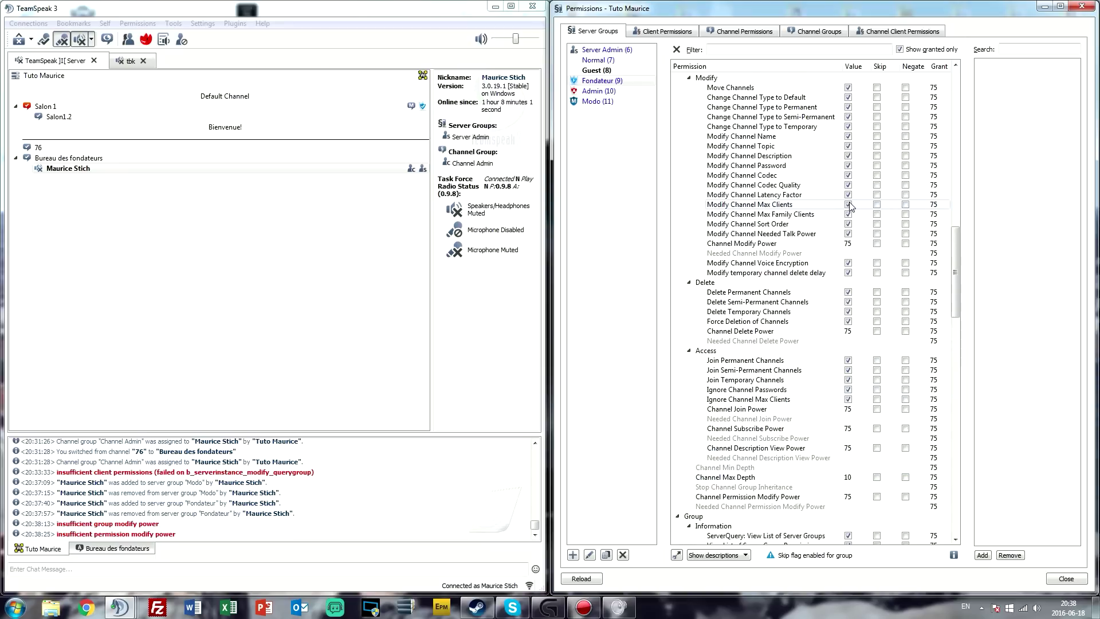
scroll(851, 206, "up", 7)
scroll(827, 387, "down", 7)
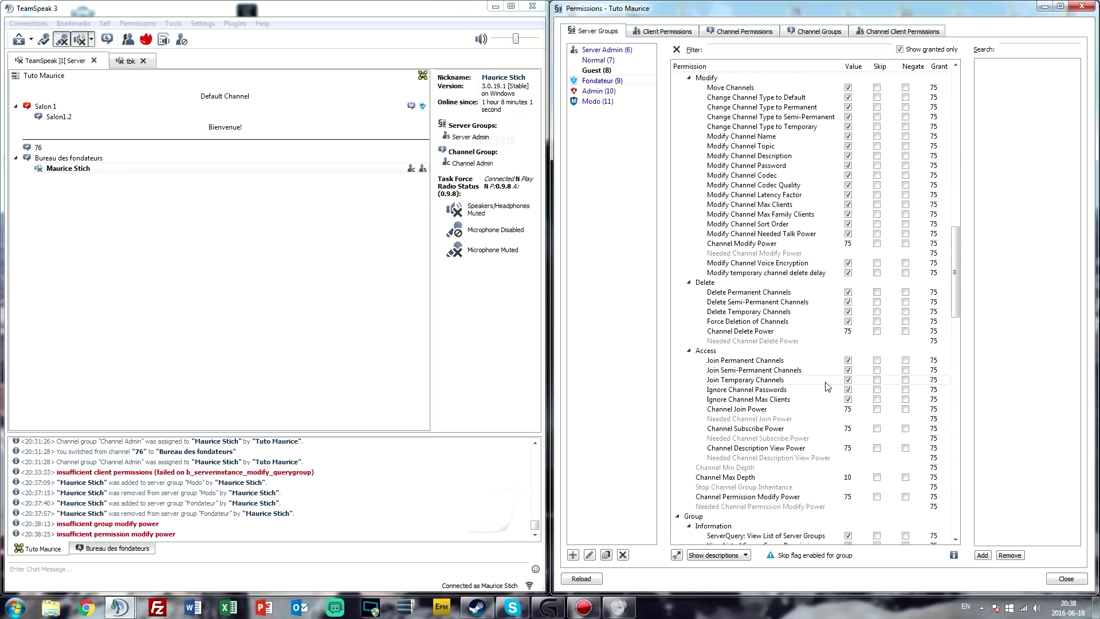
scroll(827, 387, "up", 12)
scroll(827, 387, "up", 2)
Step: Try to set the Fondateur group's Group Member Remove Power to 76
scroll(826, 385, "down", 19)
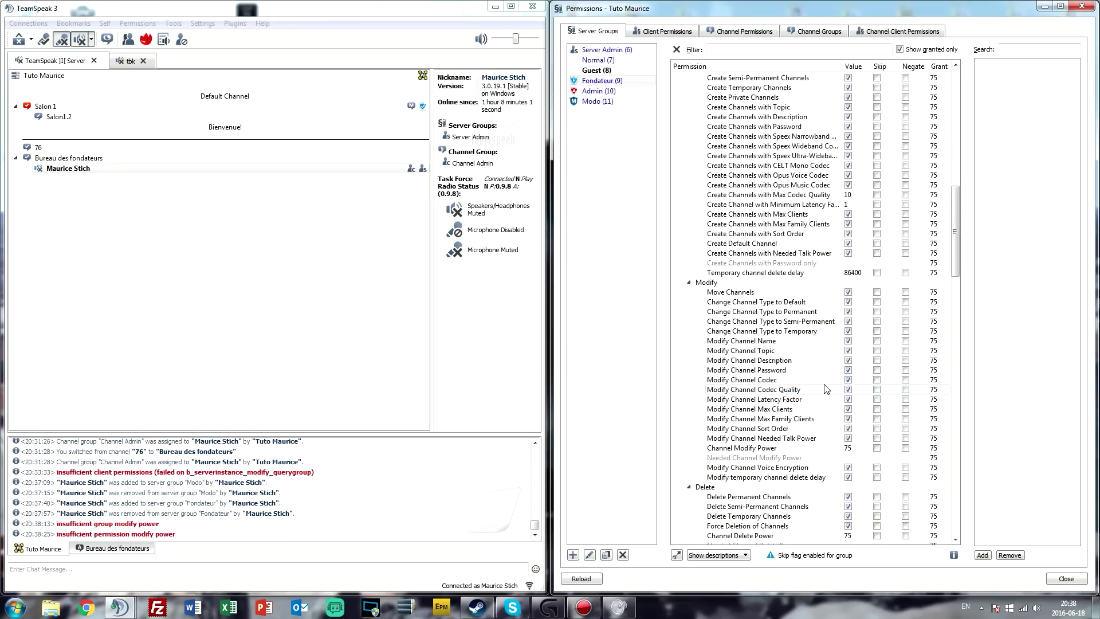
scroll(779, 393, "down", 5)
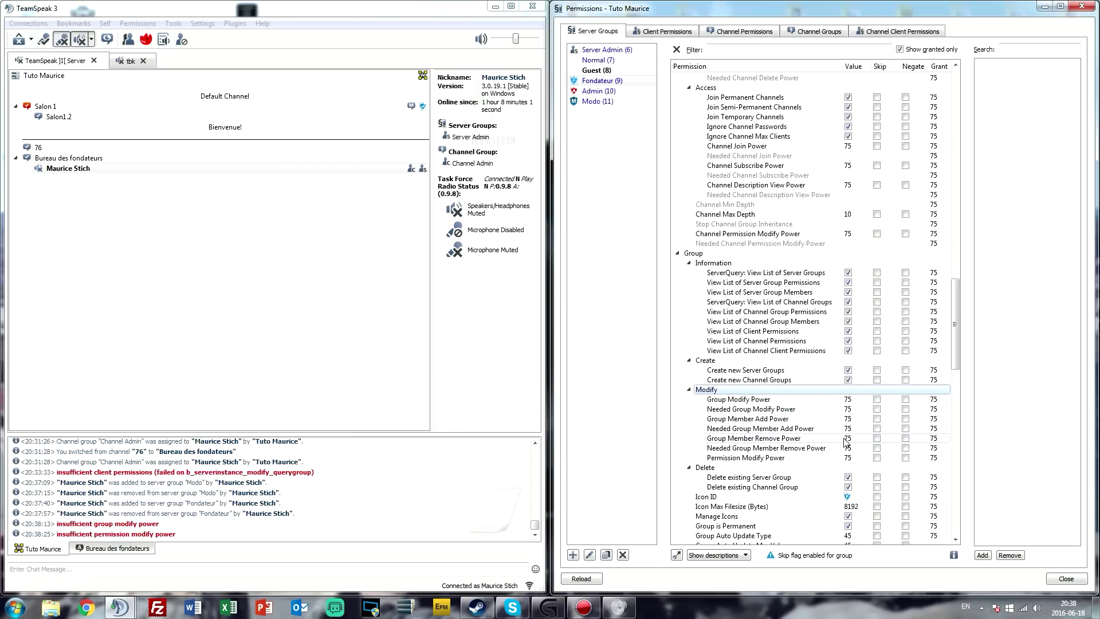
left_click(854, 459)
left_click(849, 418)
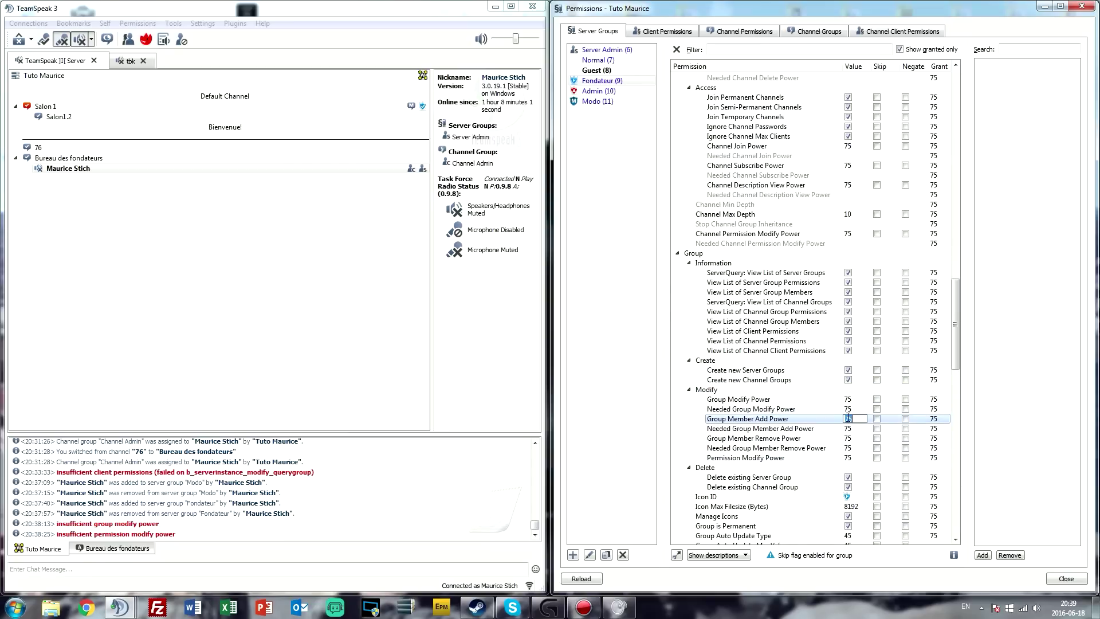
left_click(851, 438)
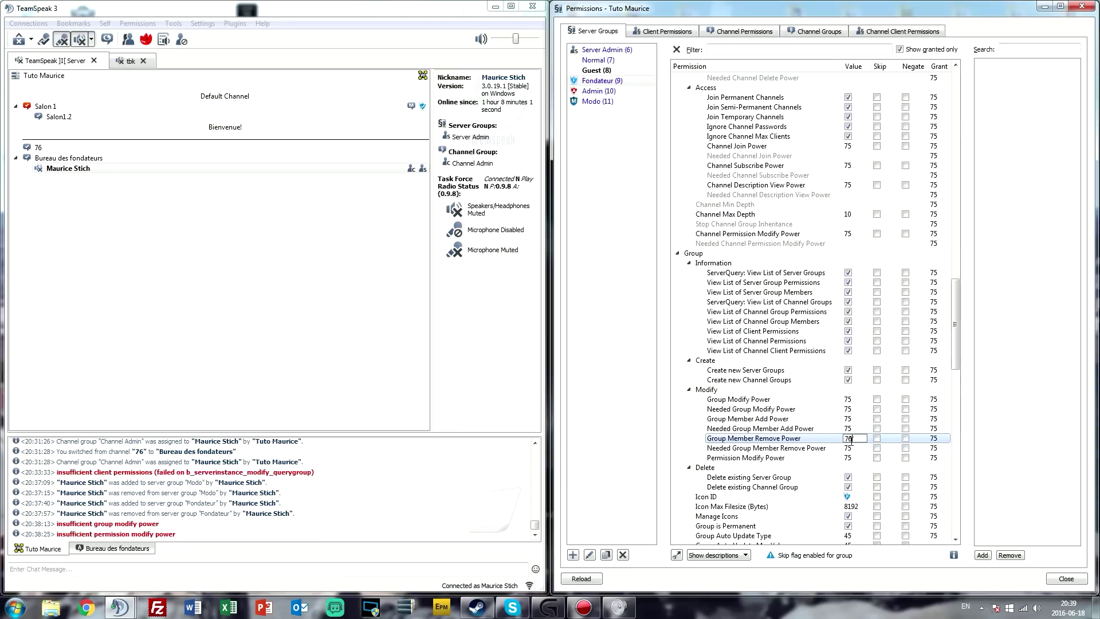
key("Return")
Step: Collapse the Information and Create categories under Group in the Fondateur permissions, leaving the Modify category expanded
scroll(852, 399, "down", 11)
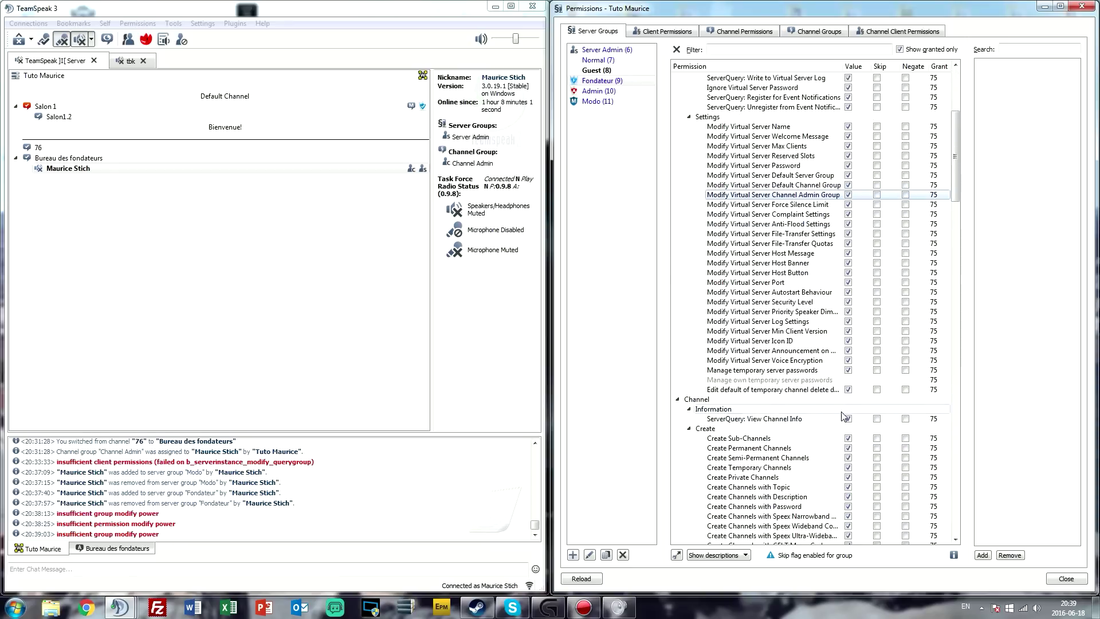
scroll(837, 449, "down", 20)
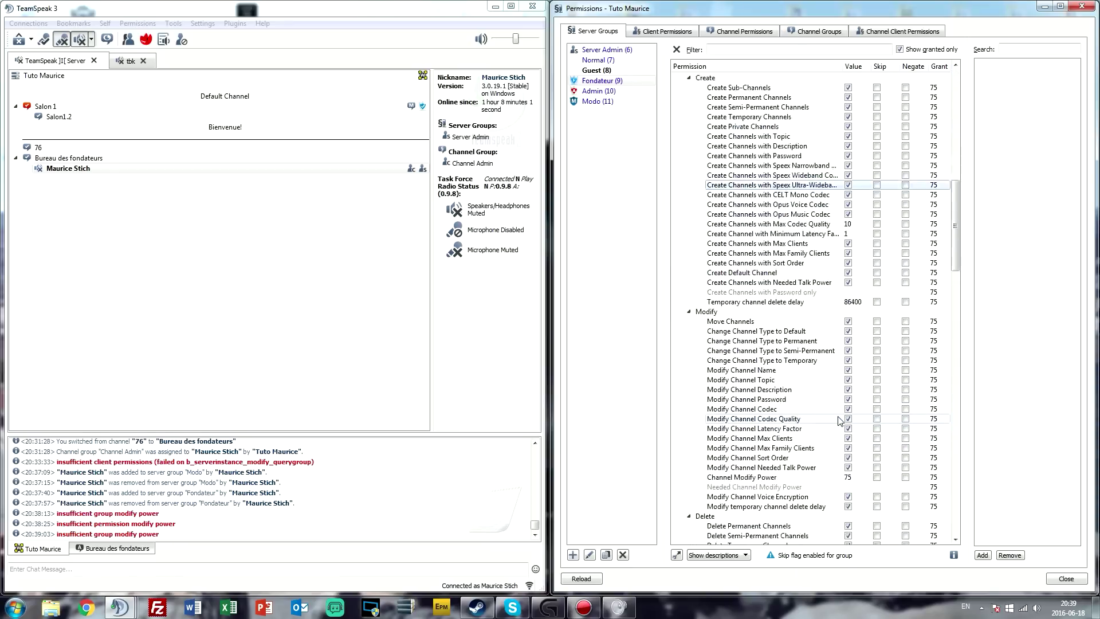
scroll(834, 429, "down", 10)
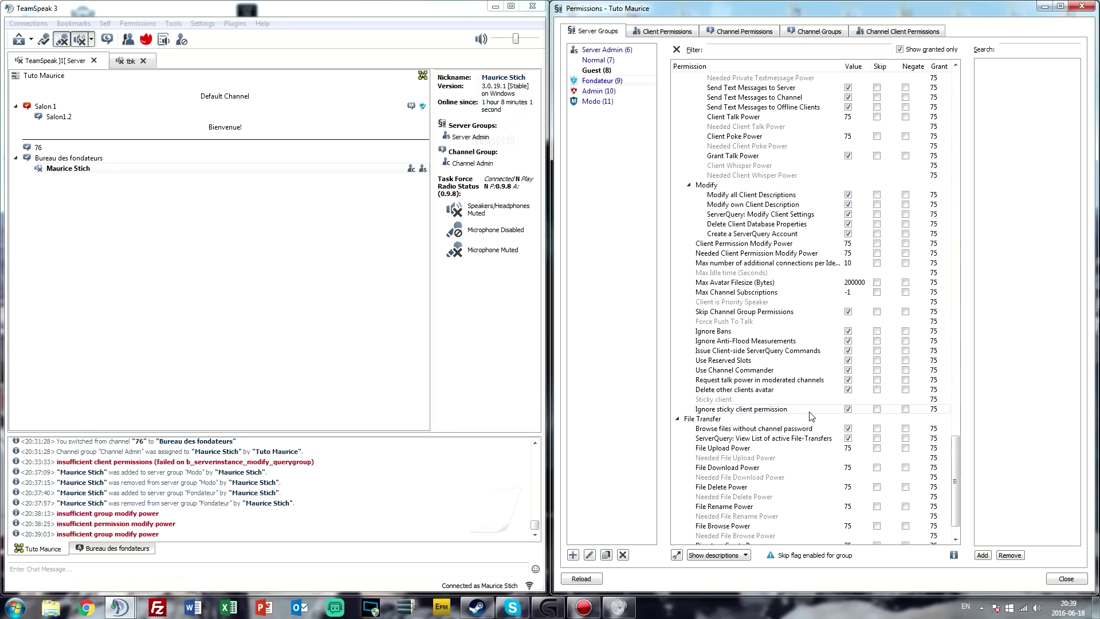
scroll(805, 412, "up", 16)
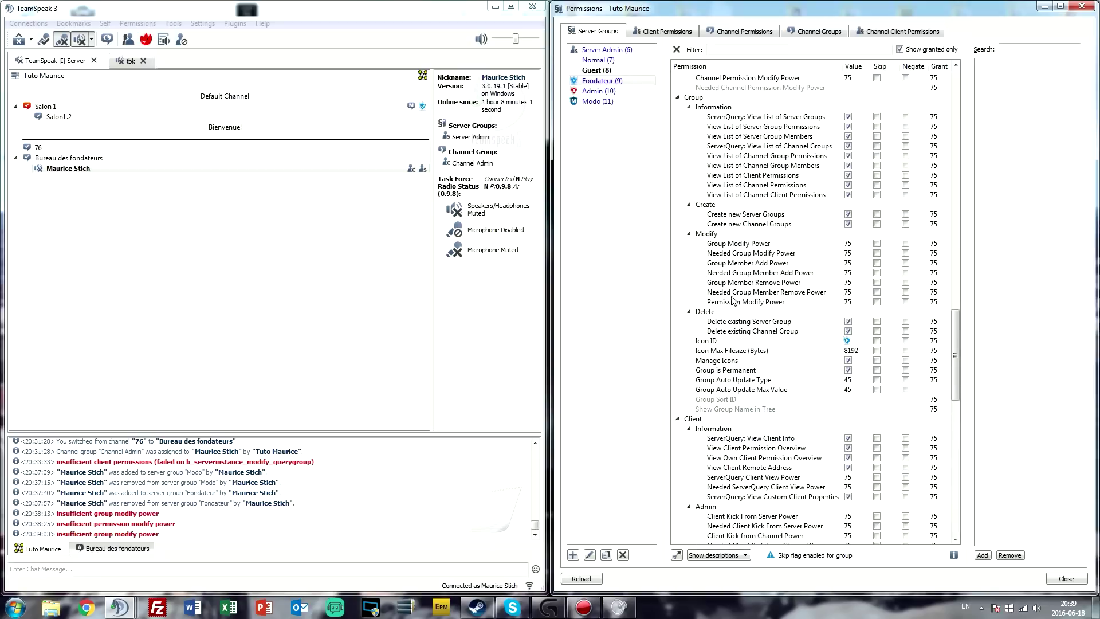
scroll(676, 183, "up", 5)
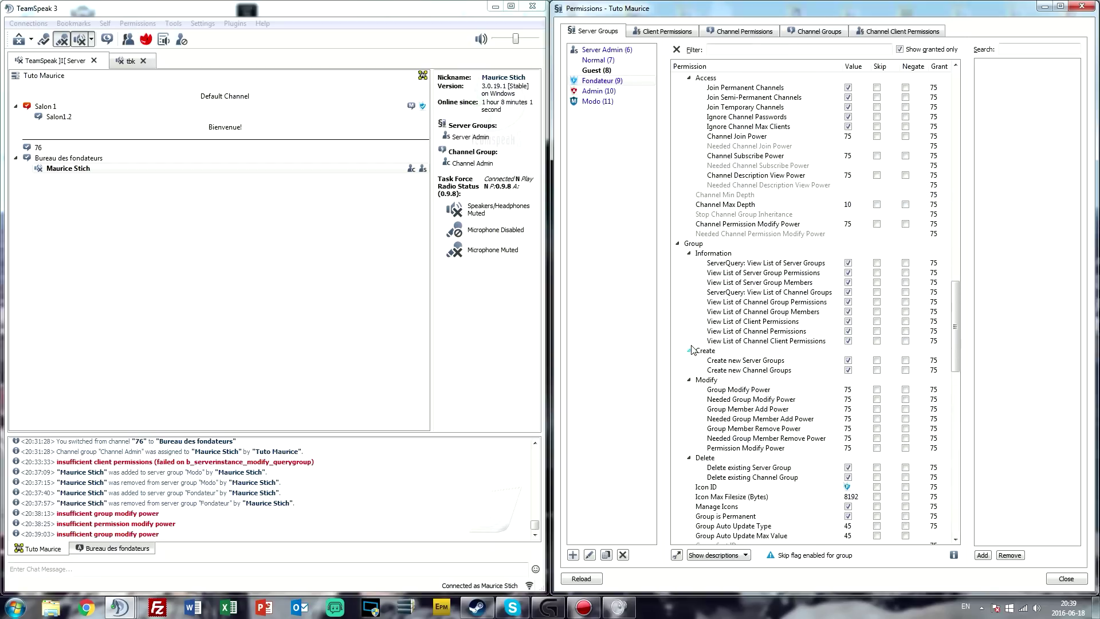
left_click(689, 253)
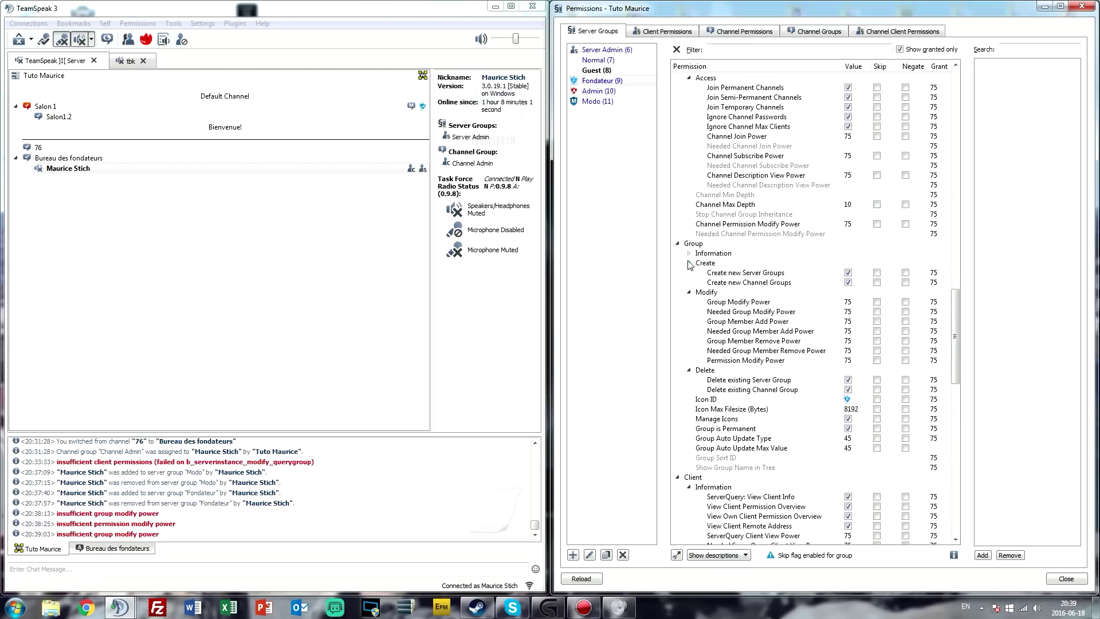
left_click(689, 262)
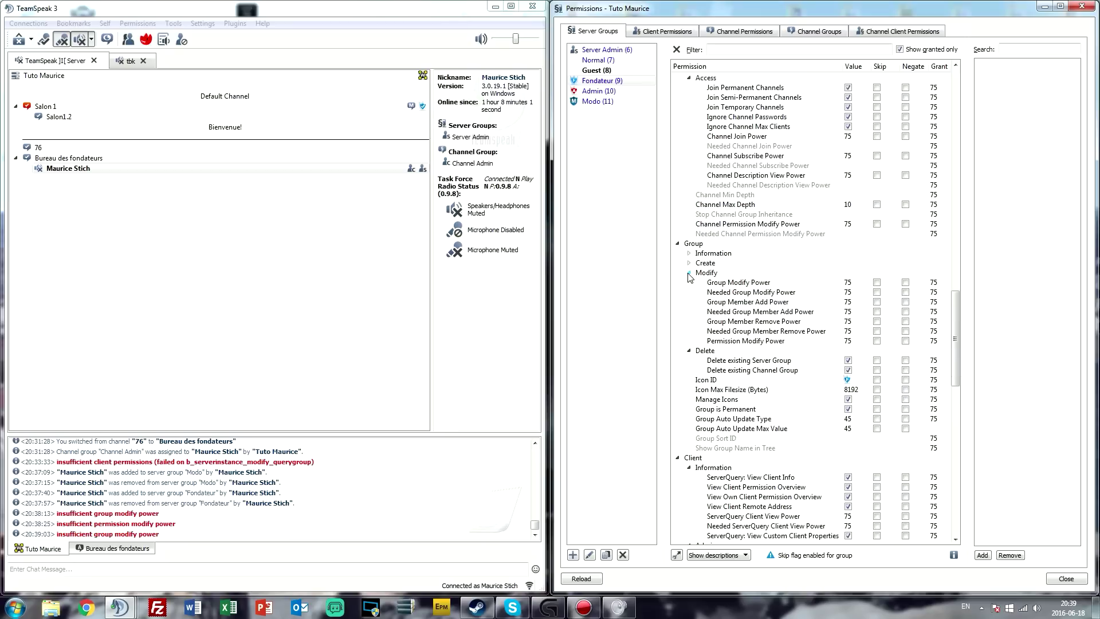
left_click(689, 272)
left_click(689, 273)
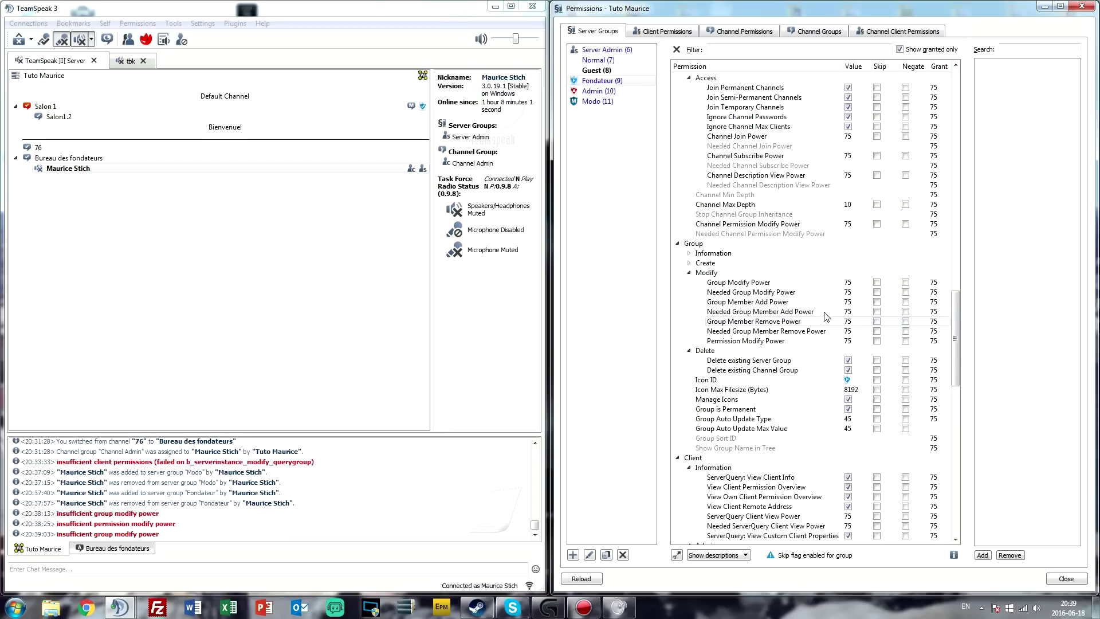
Step: Collapse the Modify and Delete categories under Group in the Fondateur permissions and glance at the tbk server's channel tree
left_click(689, 272)
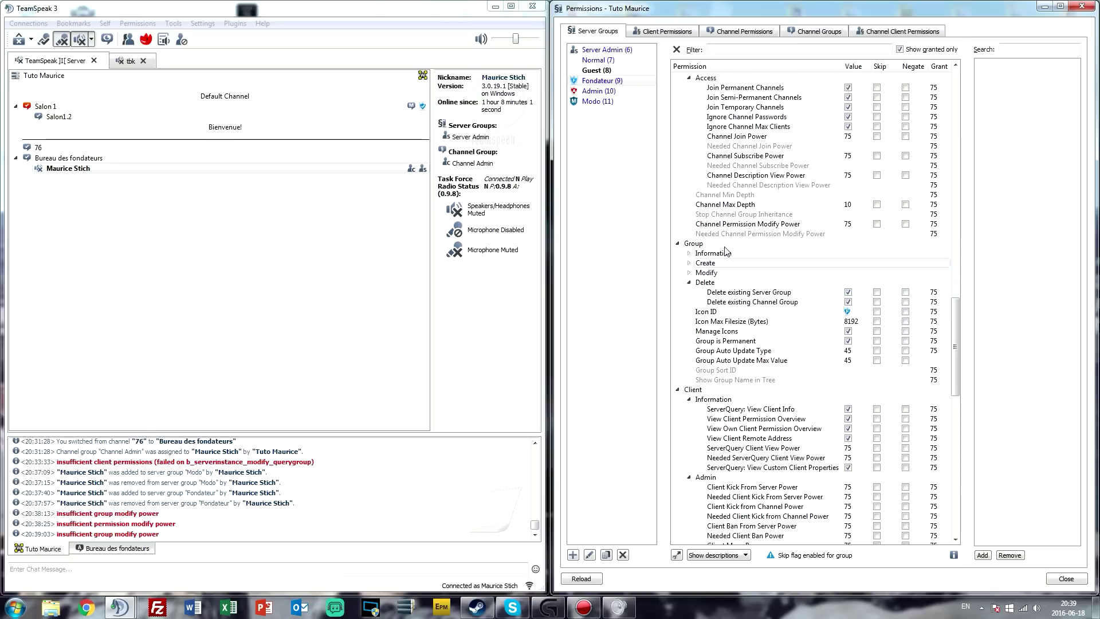
left_click(129, 61)
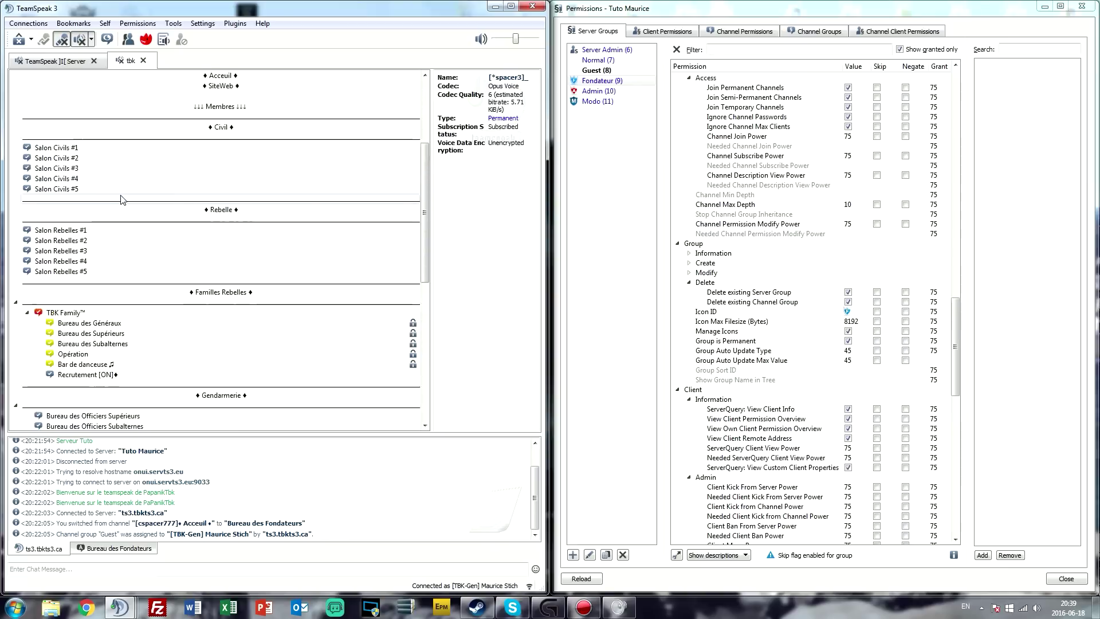
scroll(122, 196, "up", 3)
left_click(53, 61)
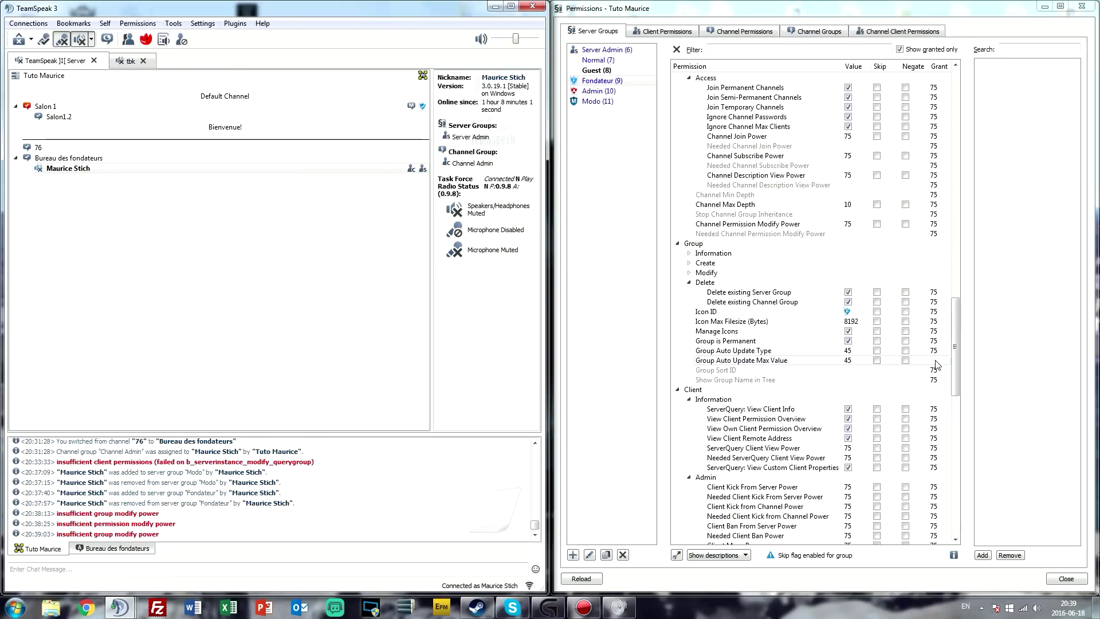
left_click(739, 351)
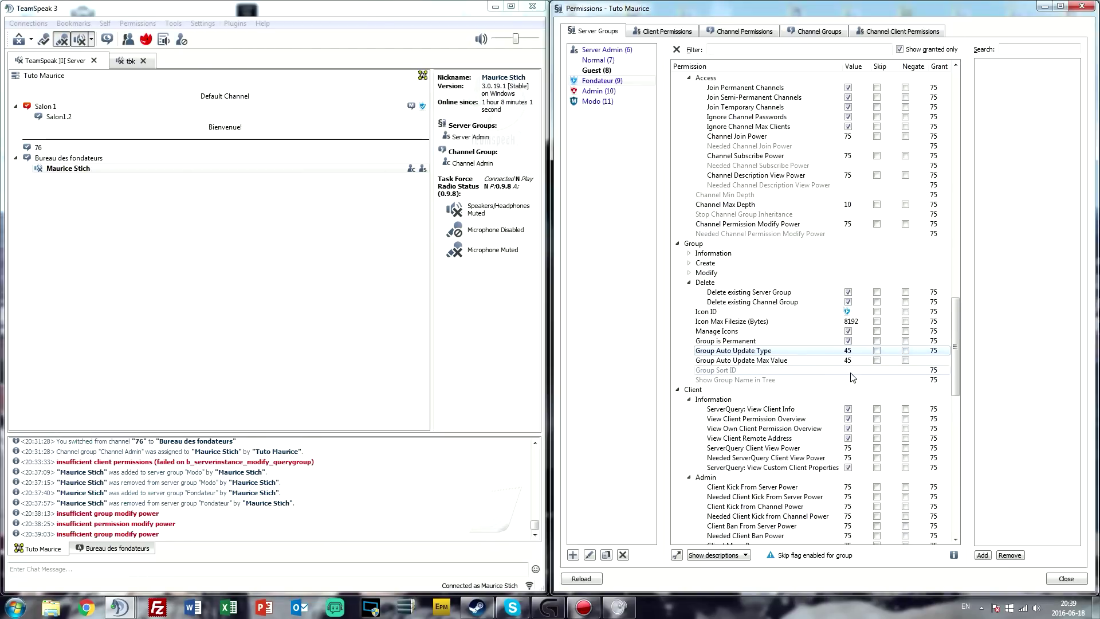
double_click(798, 283)
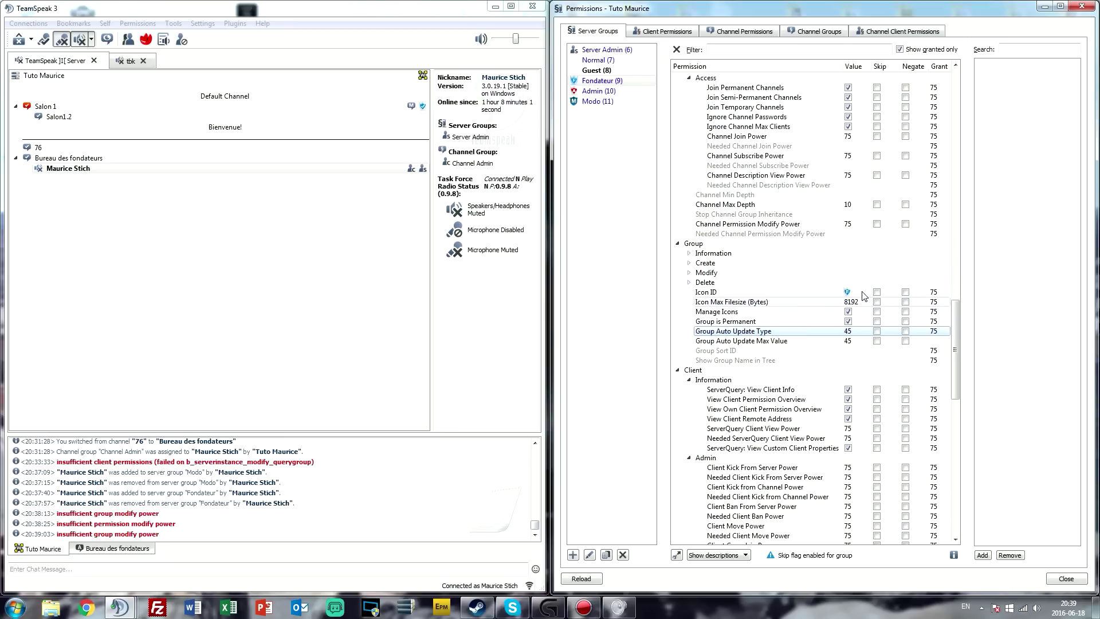
Step: Open the icon chooser for the Fondateur group's Icon ID permission and close it without picking another icon
left_click(848, 292)
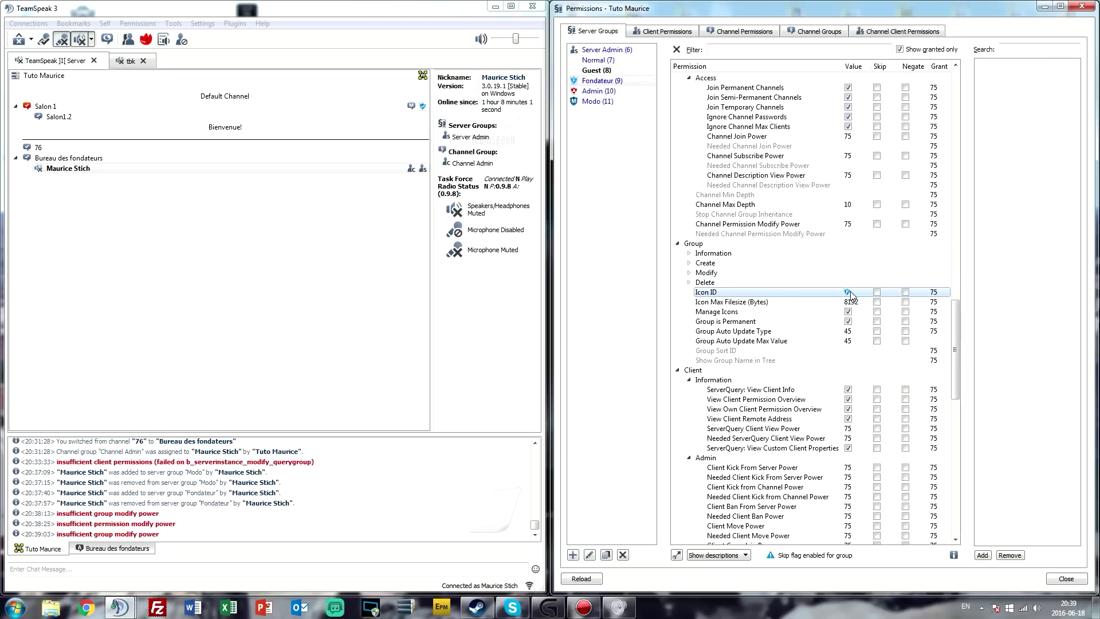
right_click(851, 294)
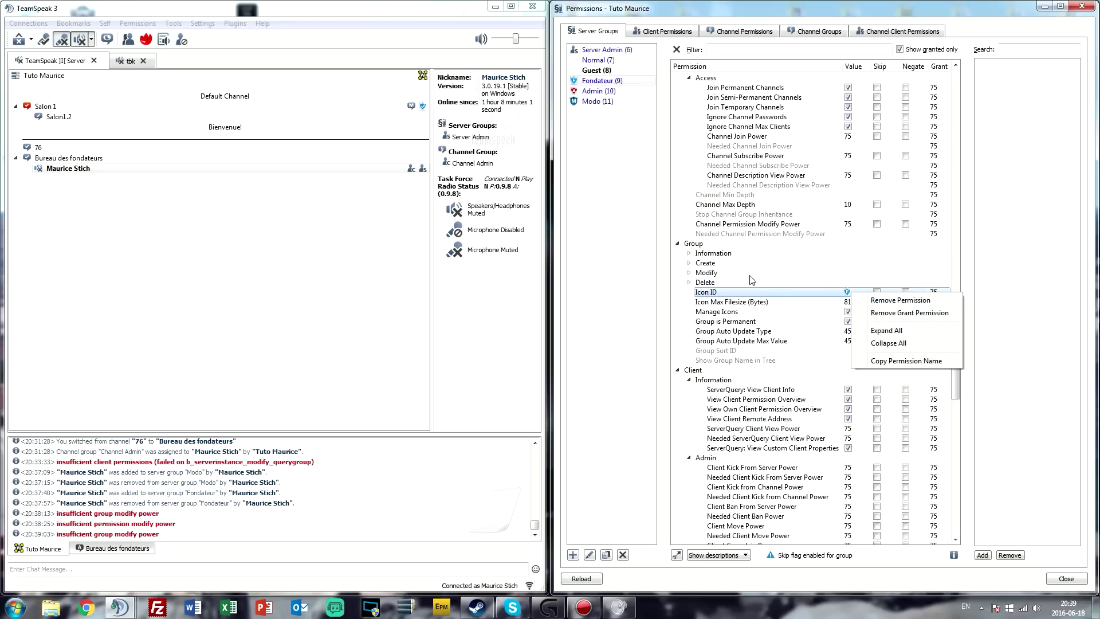
left_click(773, 281)
double_click(849, 293)
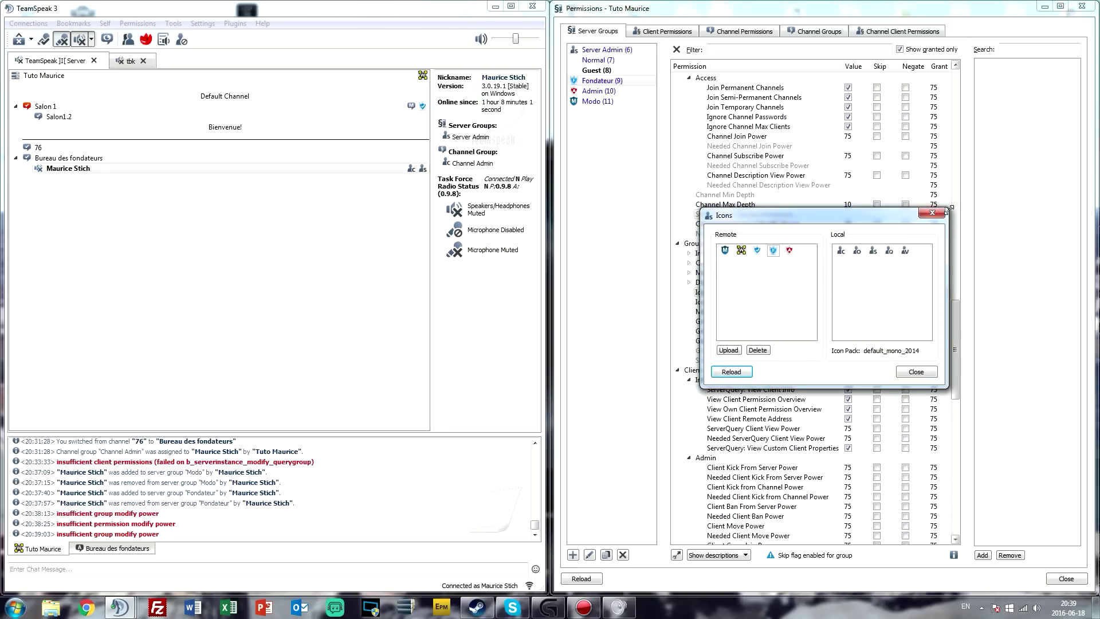
left_click(933, 213)
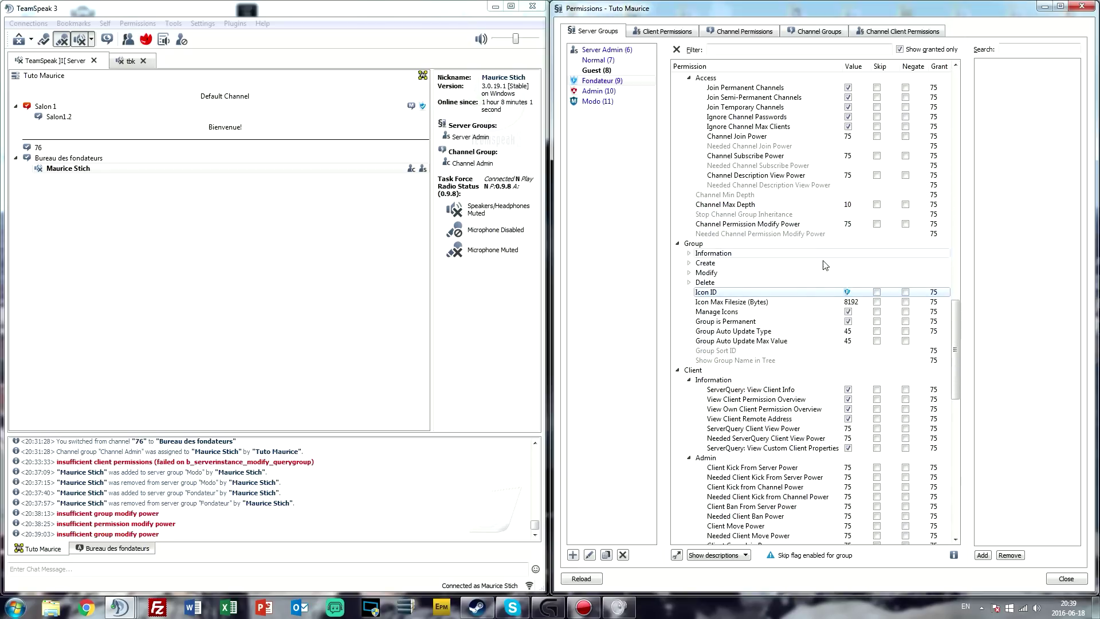
Step: Examine Fondateur's Icon Max Filesize, Manage Icons and Group is Permanent permissions, and view the icons stored on the Tuto Maurice server
left_click(826, 304)
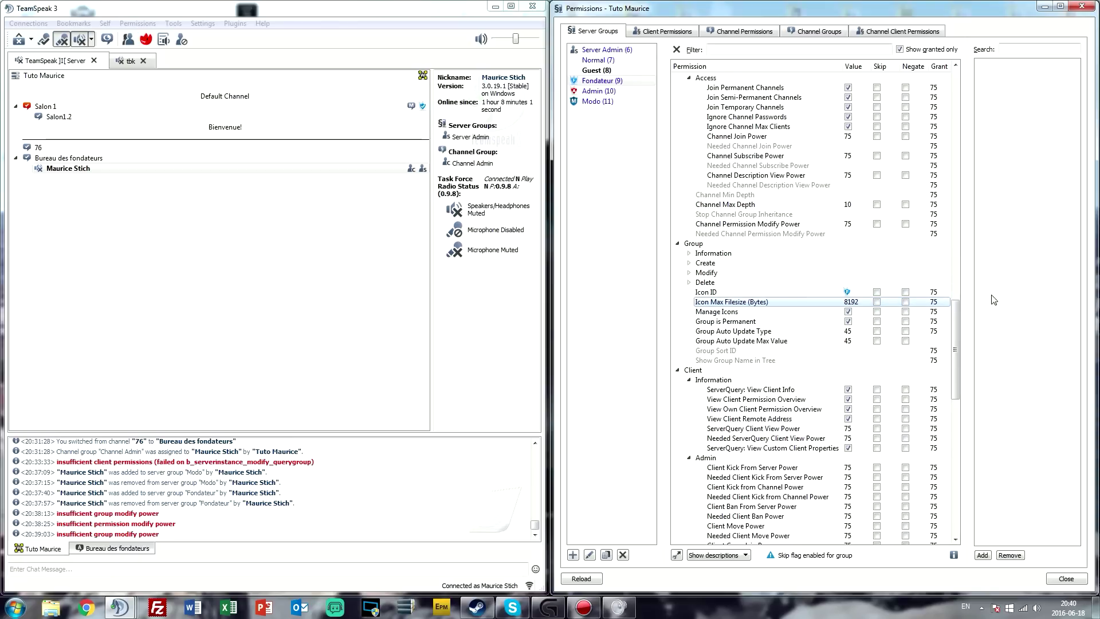
left_click(838, 314)
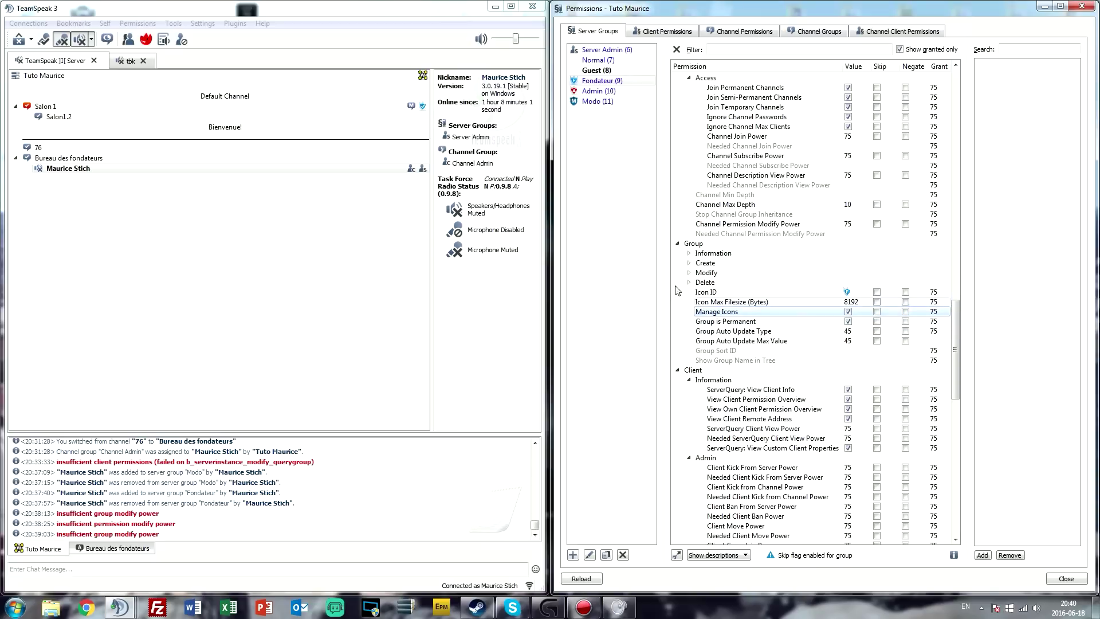
right_click(44, 77)
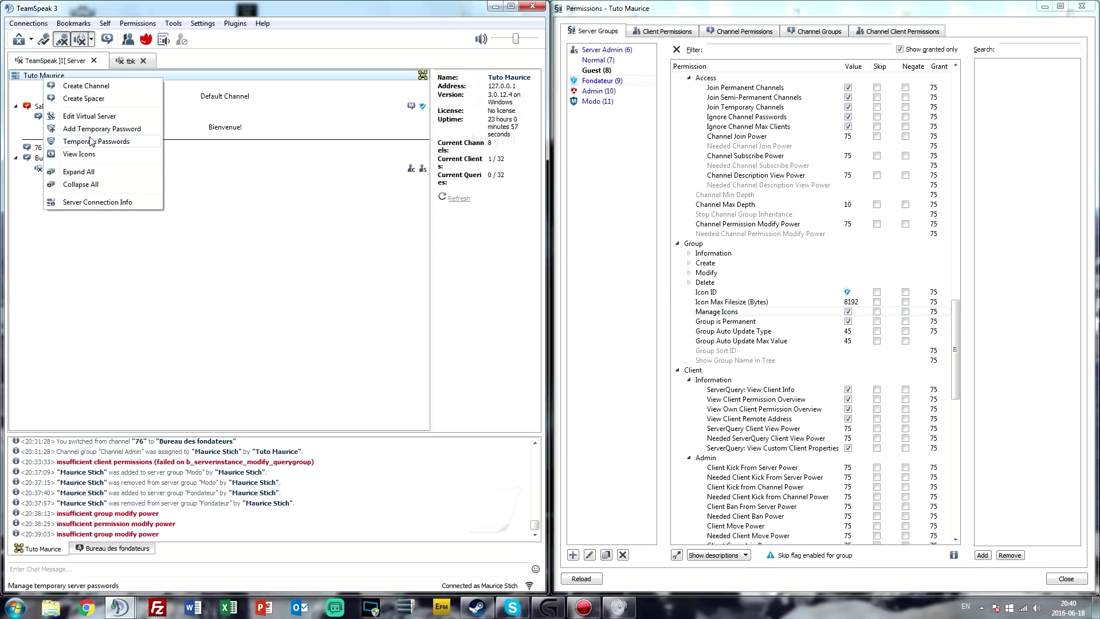
left_click(86, 154)
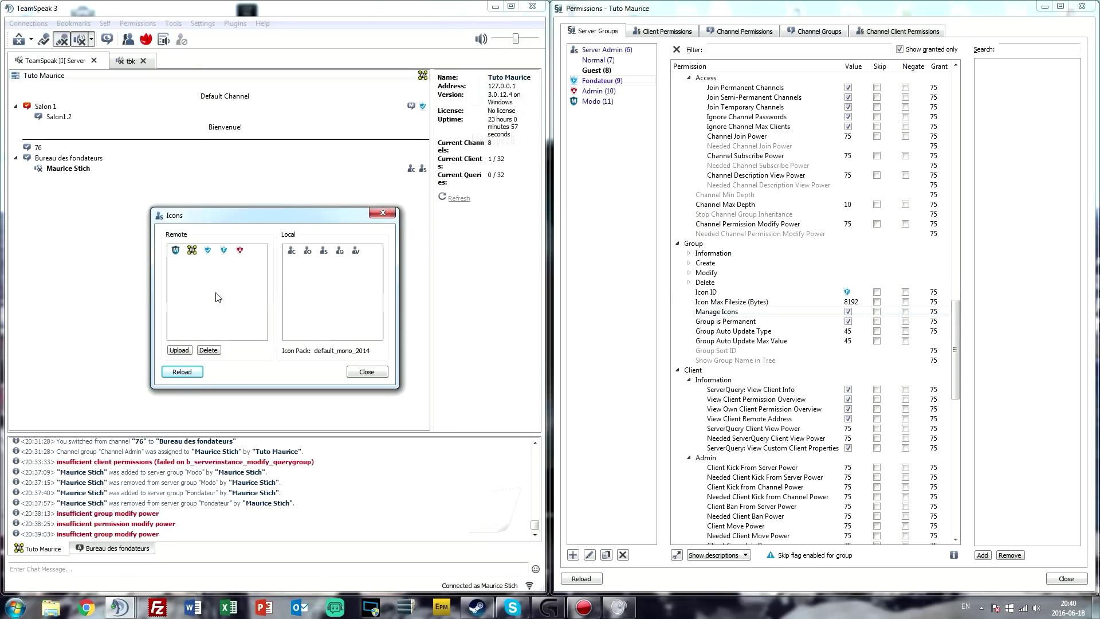
left_click(382, 212)
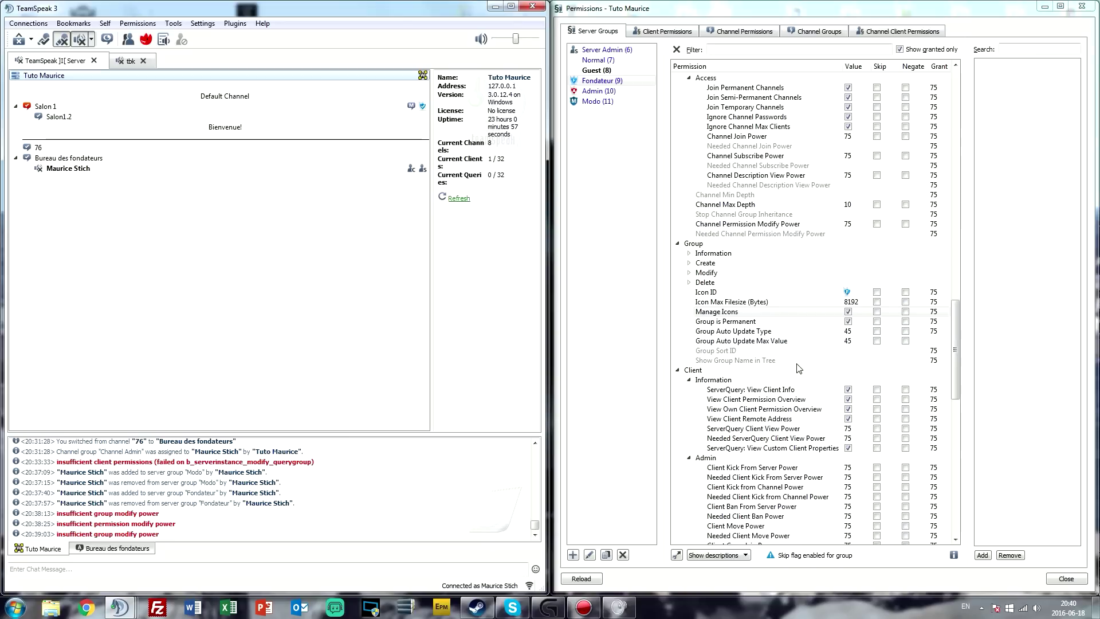
left_click(848, 312)
left_click(848, 322)
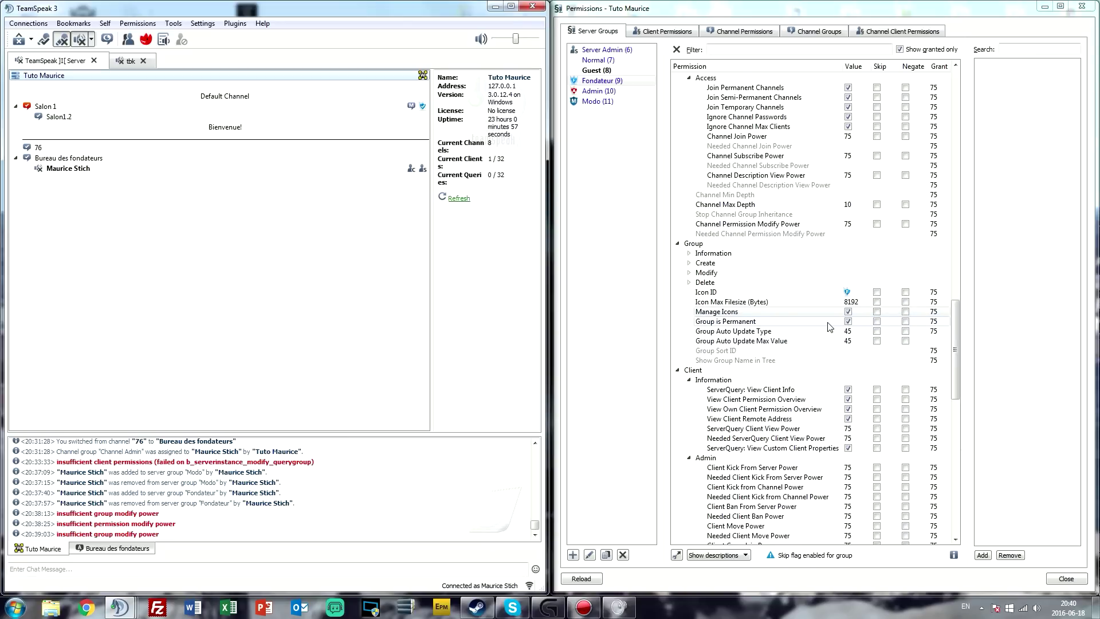
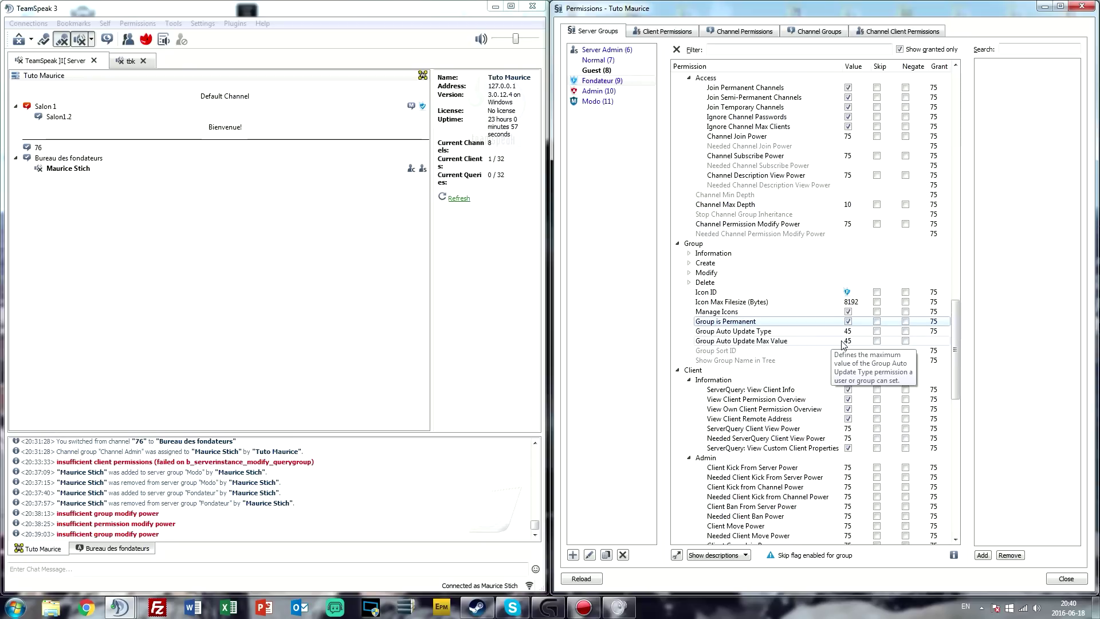
Step: Set the Fondateur server group's Group Sort ID to 1
left_click(789, 352)
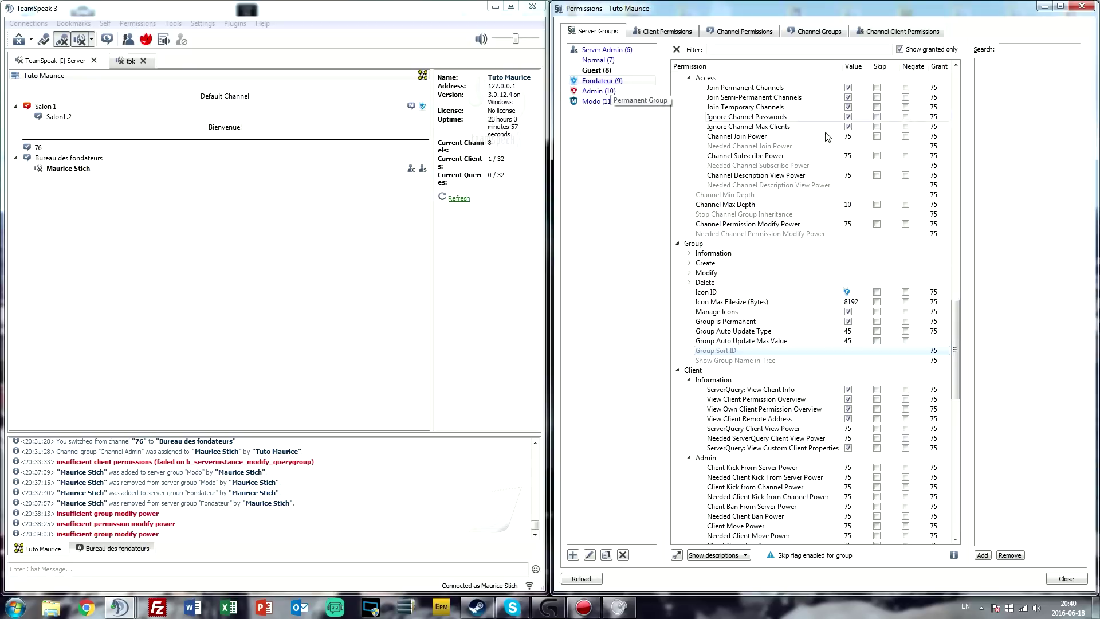
double_click(848, 350)
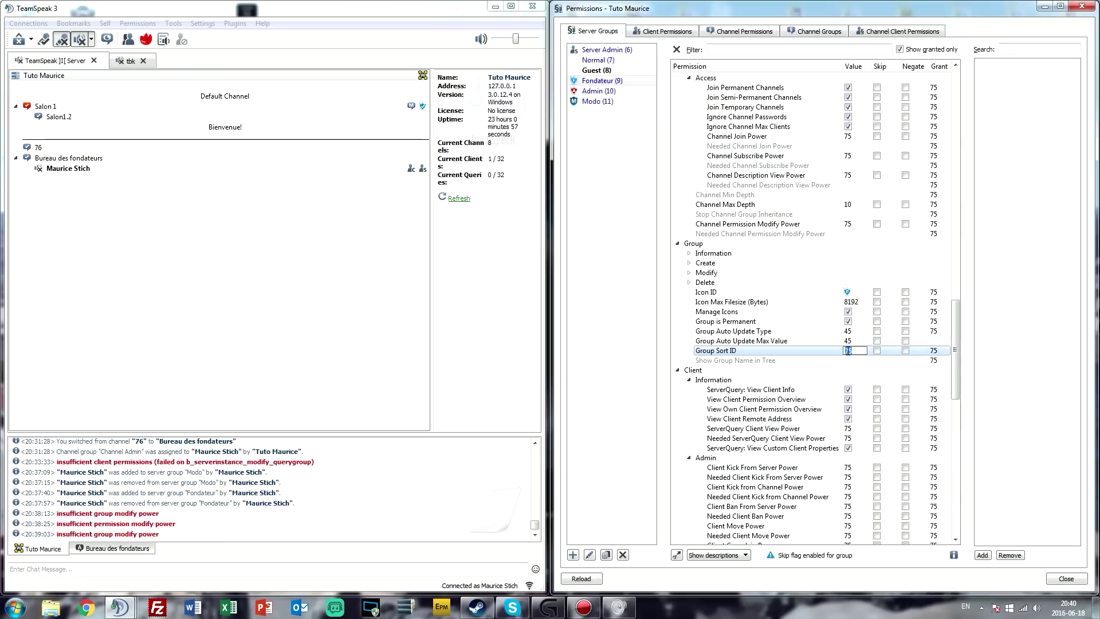
key("Return")
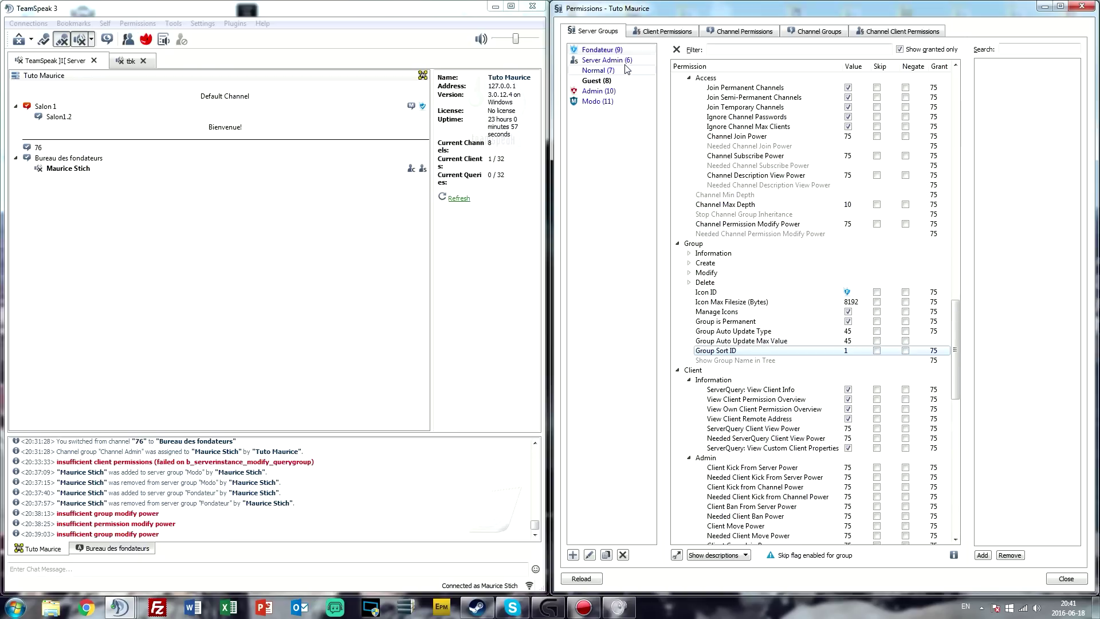
Step: Filter the permissions by "sort" and set the Admin group's Group Sort ID to 2
left_click(741, 49)
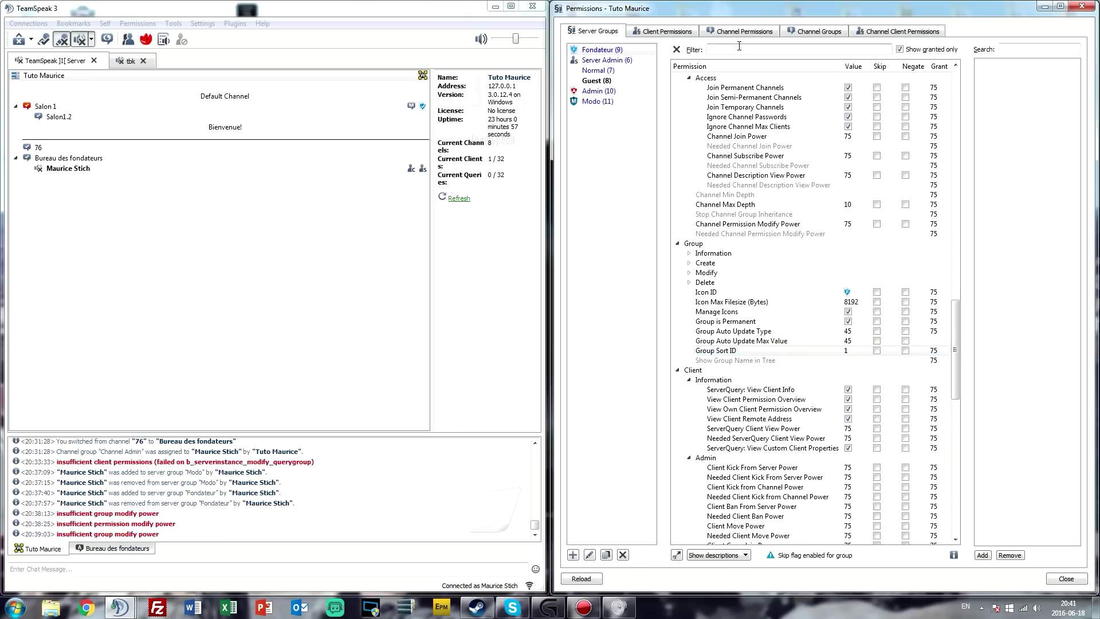
type("sort")
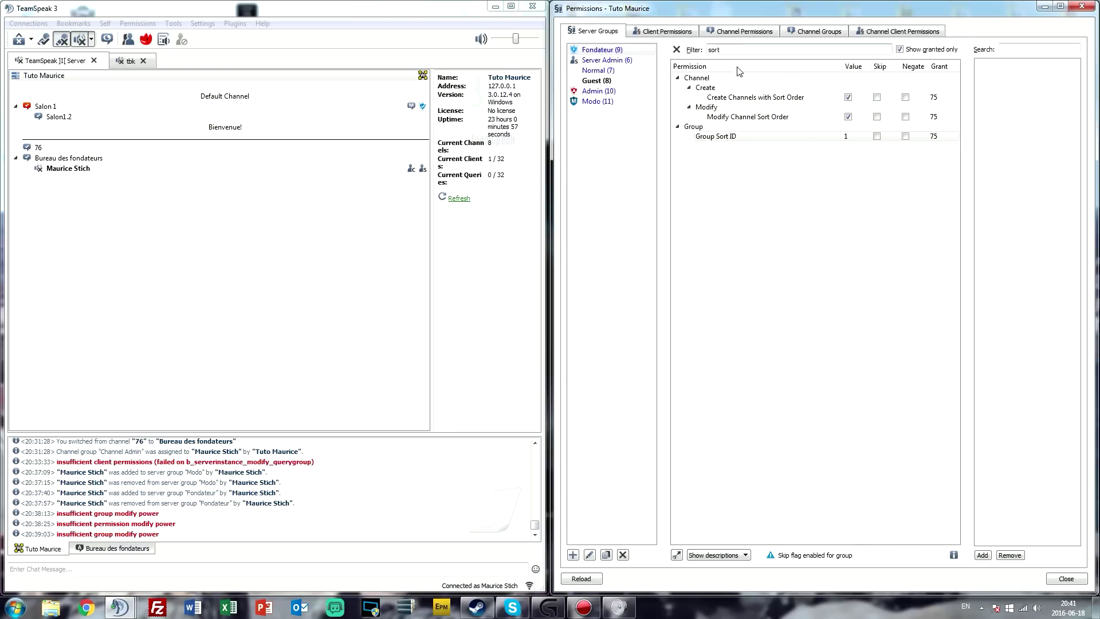
left_click(623, 90)
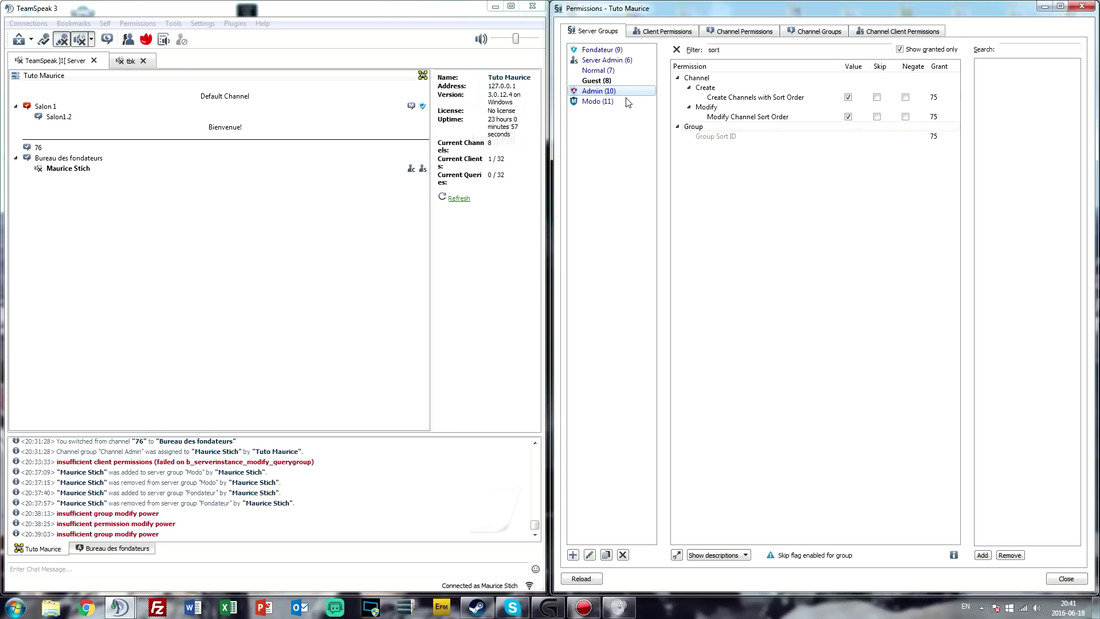
double_click(850, 138)
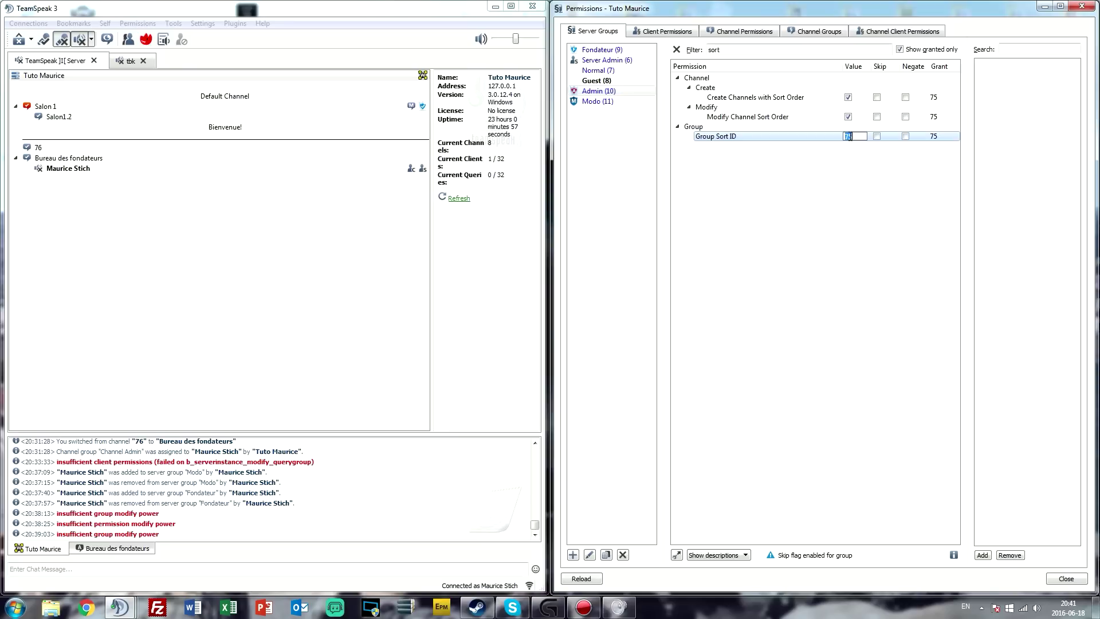
key("Return")
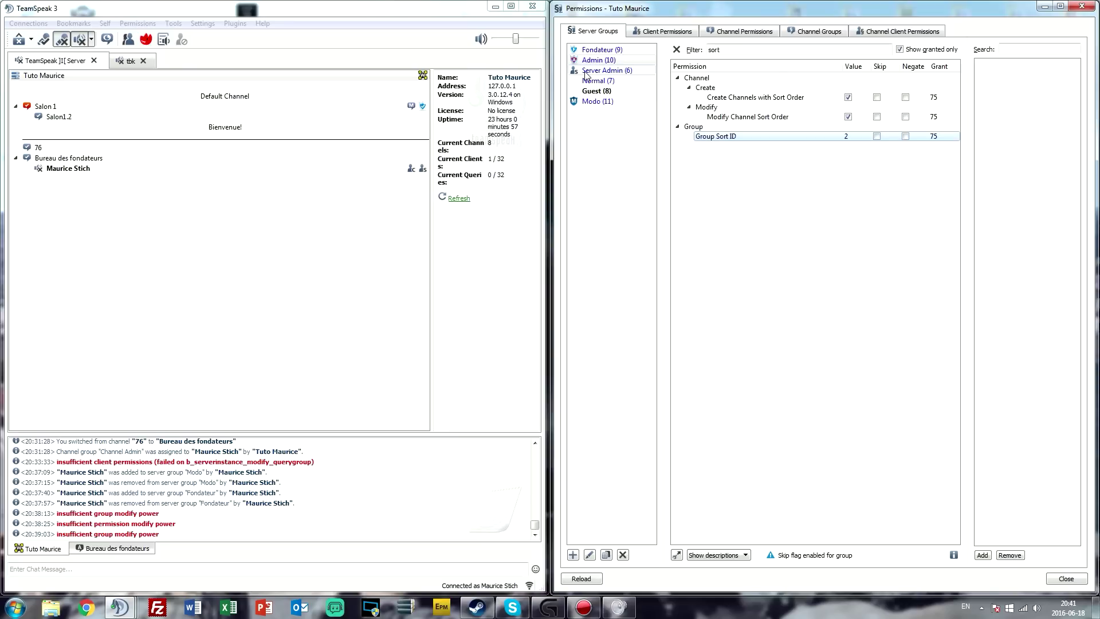
Step: Set the Modo server group's Group Sort ID to 3
left_click(605, 103)
double_click(850, 138)
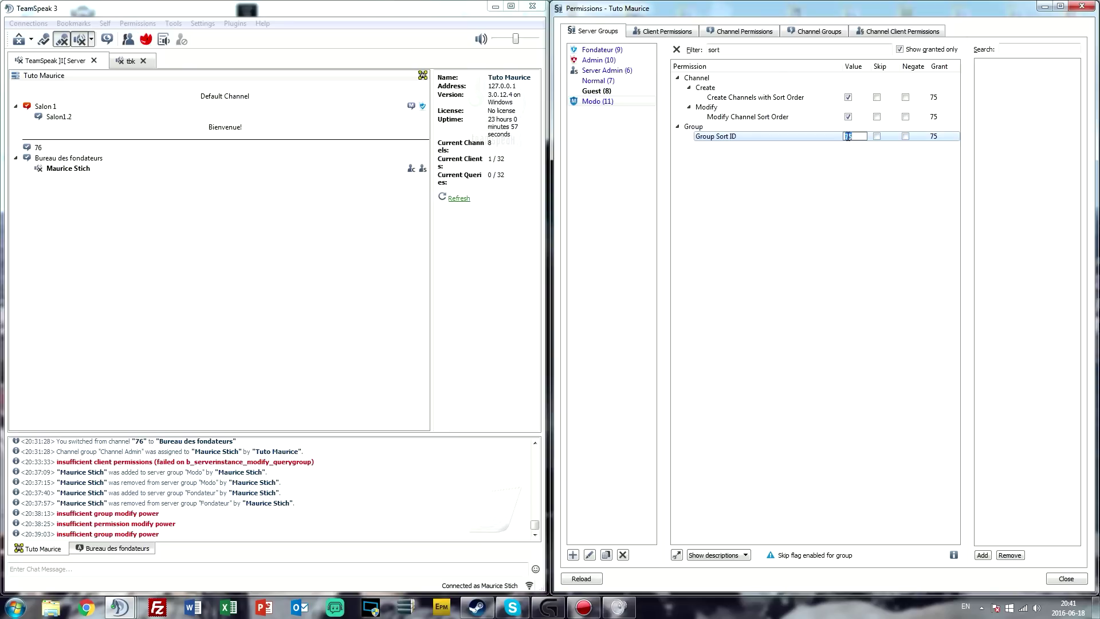
type("3")
key("Return")
Step: Review the sort settings of Admin and Server Admin, and check the group order among the connected client's server group choices
left_click(624, 62)
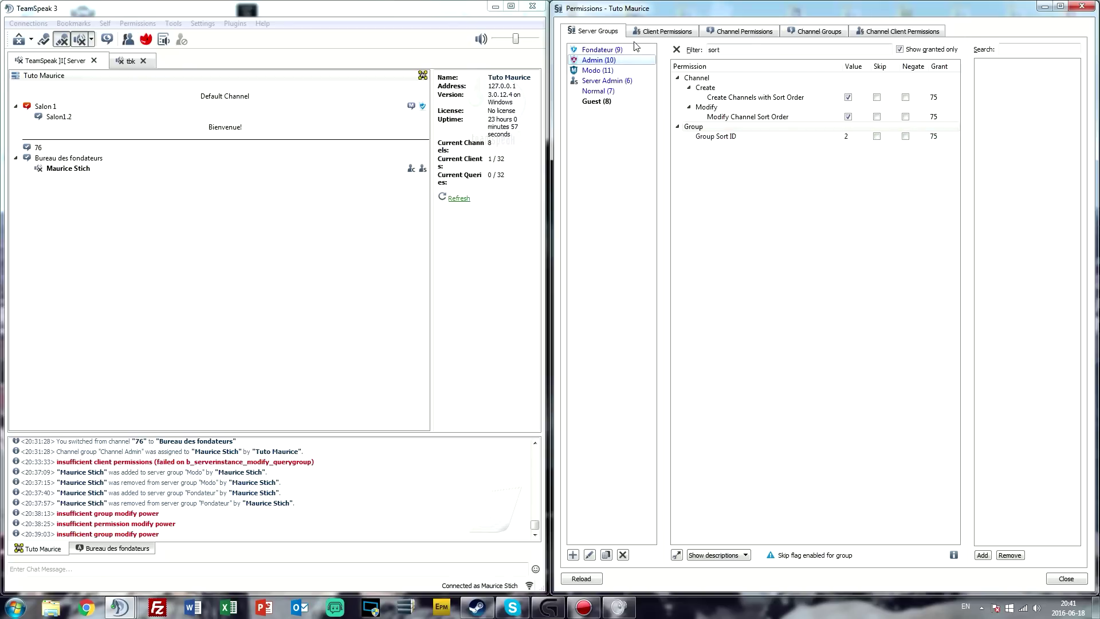
left_click(629, 80)
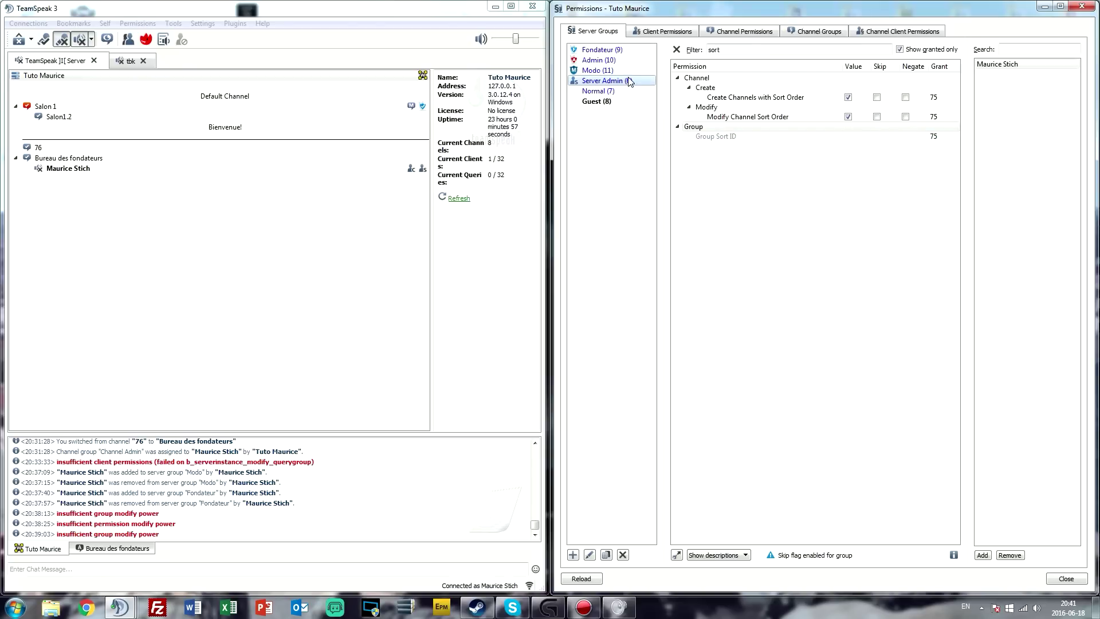
right_click(185, 167)
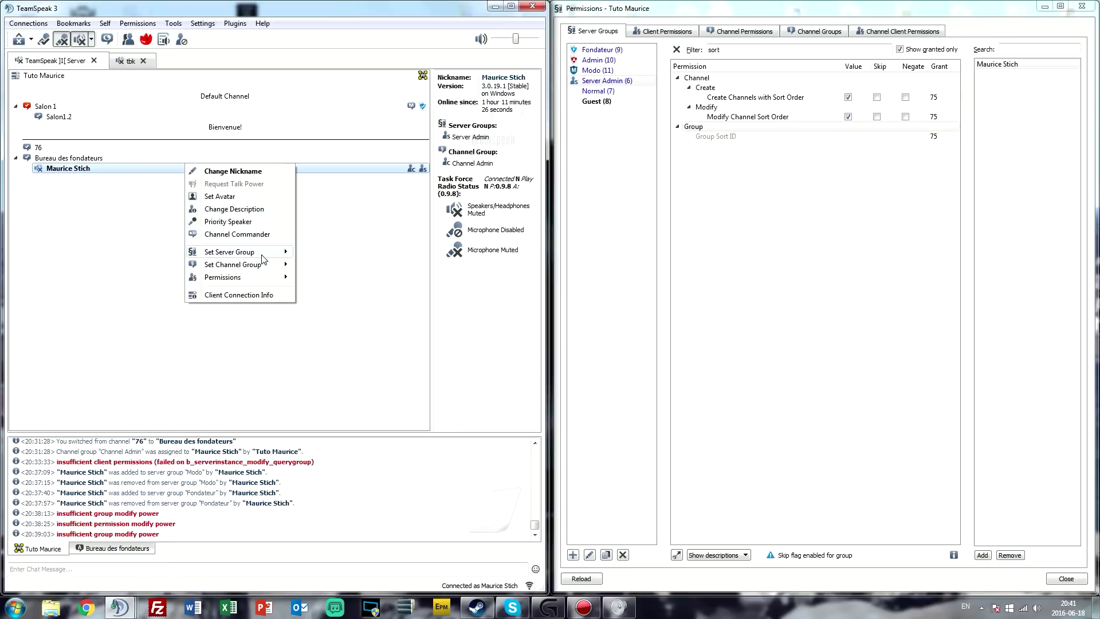
mouse_move(263, 255)
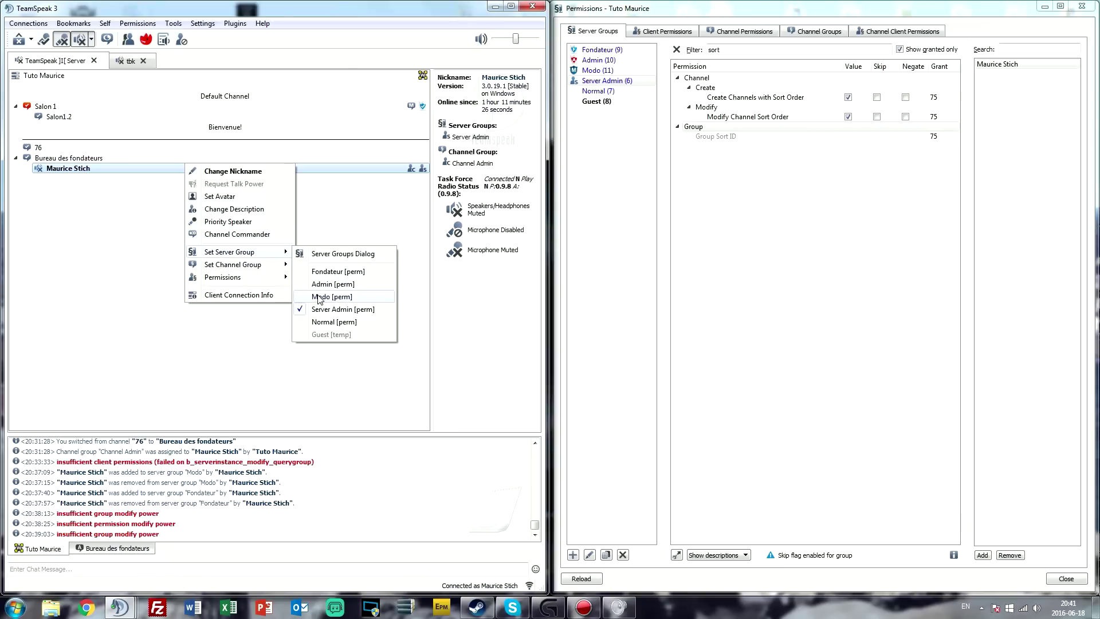
left_click(601, 139)
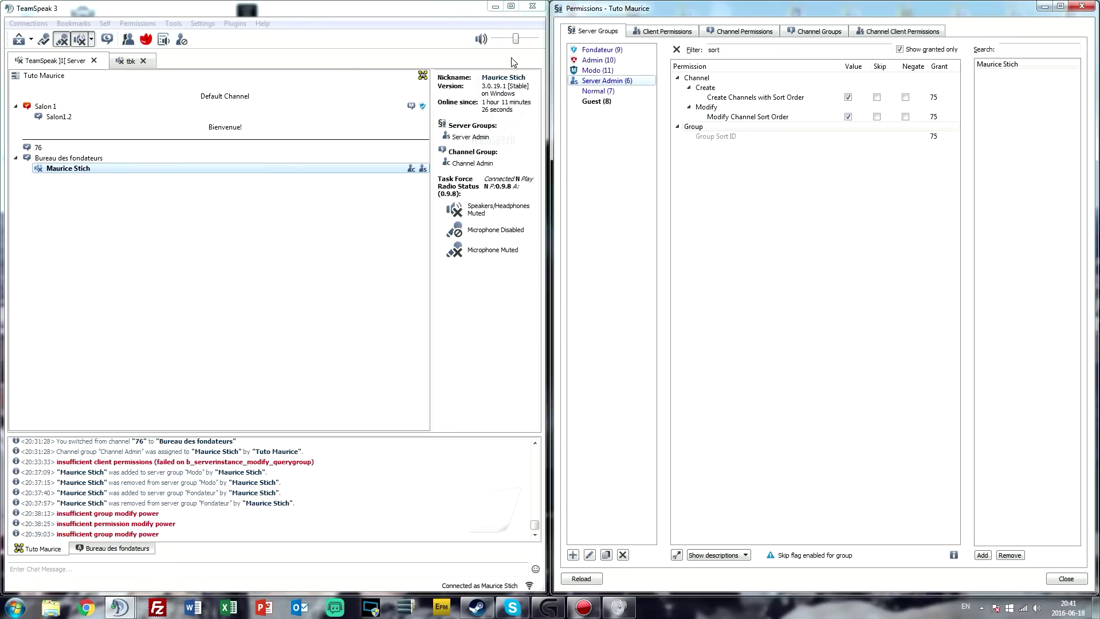
Step: Create a regular server group named Co-Fondateur
right_click(624, 147)
left_click(652, 150)
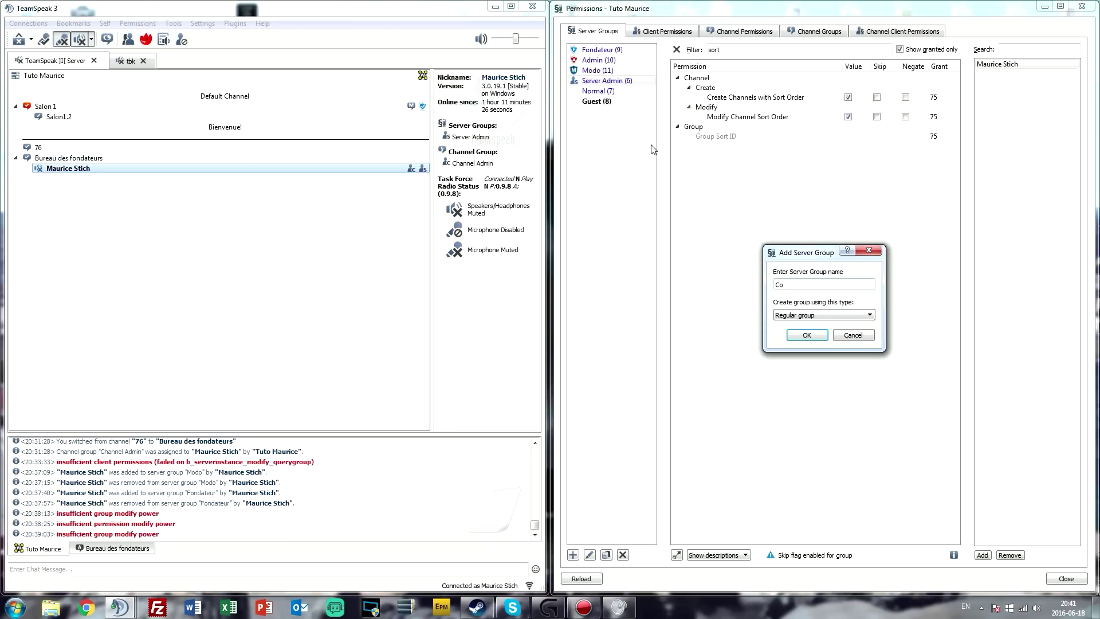
type("r")
key("Return")
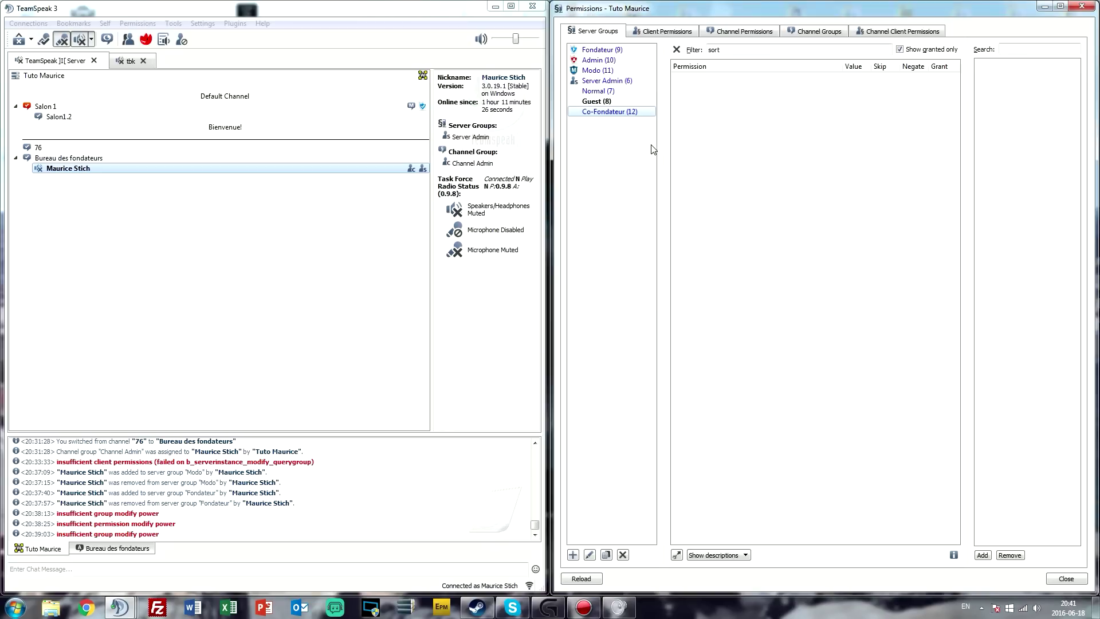
Step: Show the non-granted permissions as well for the Co-Fondateur group and set its Group Sort ID to 1
right_click(621, 112)
left_click(588, 110)
left_click(791, 50)
left_click(901, 51)
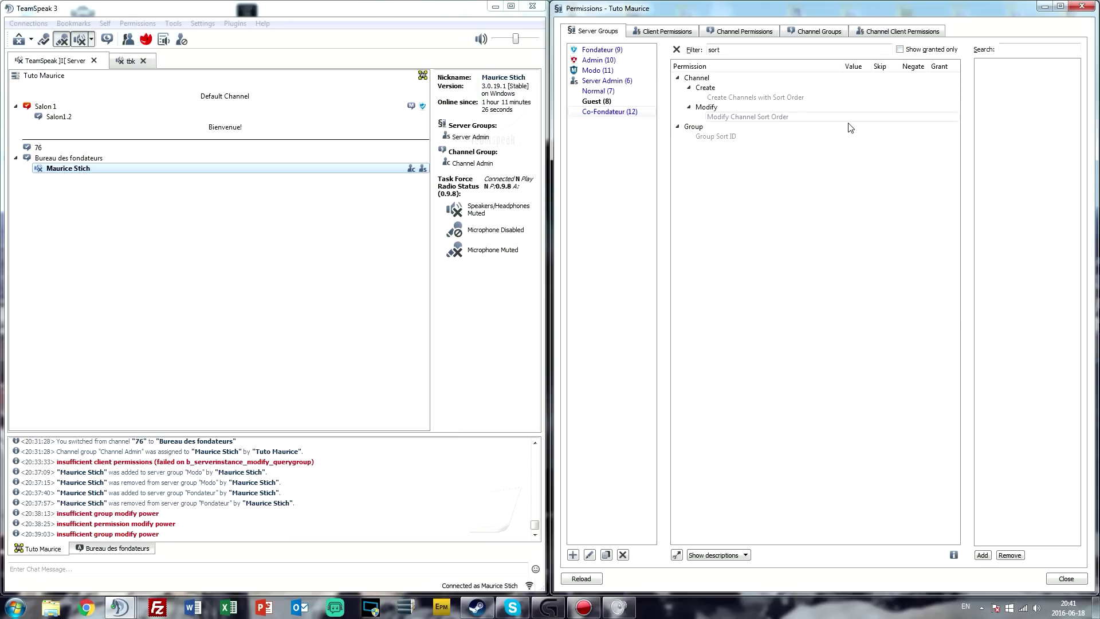
double_click(852, 137)
type("1")
key("Return")
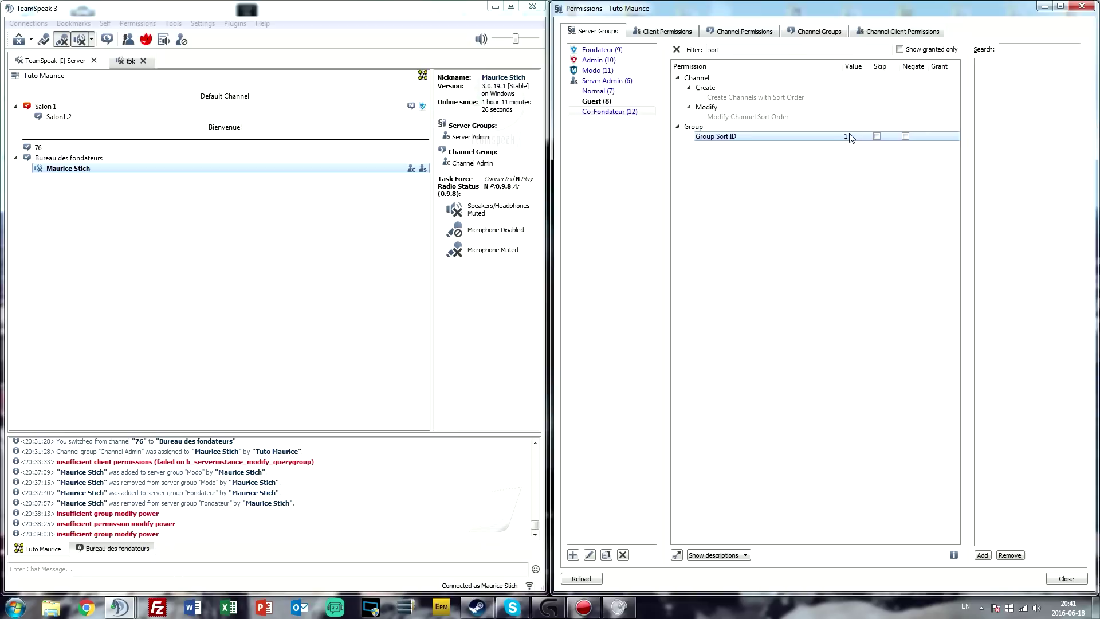
left_click(621, 60)
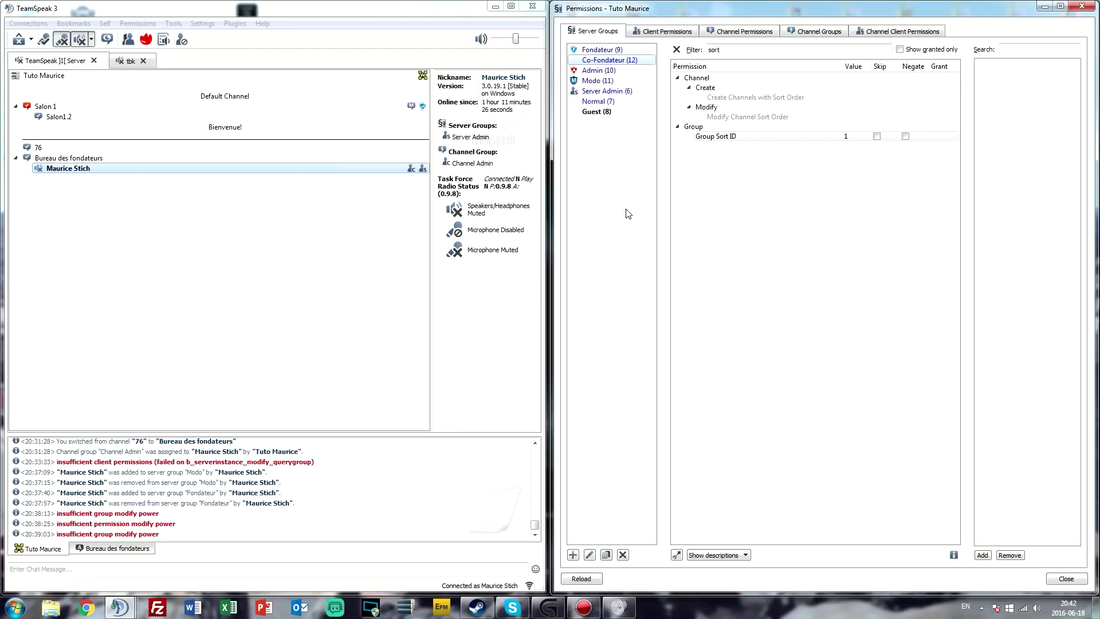
Step: Clear the permission filter for the Admin server group and show its group settings around Group Sort ID
left_click(646, 71)
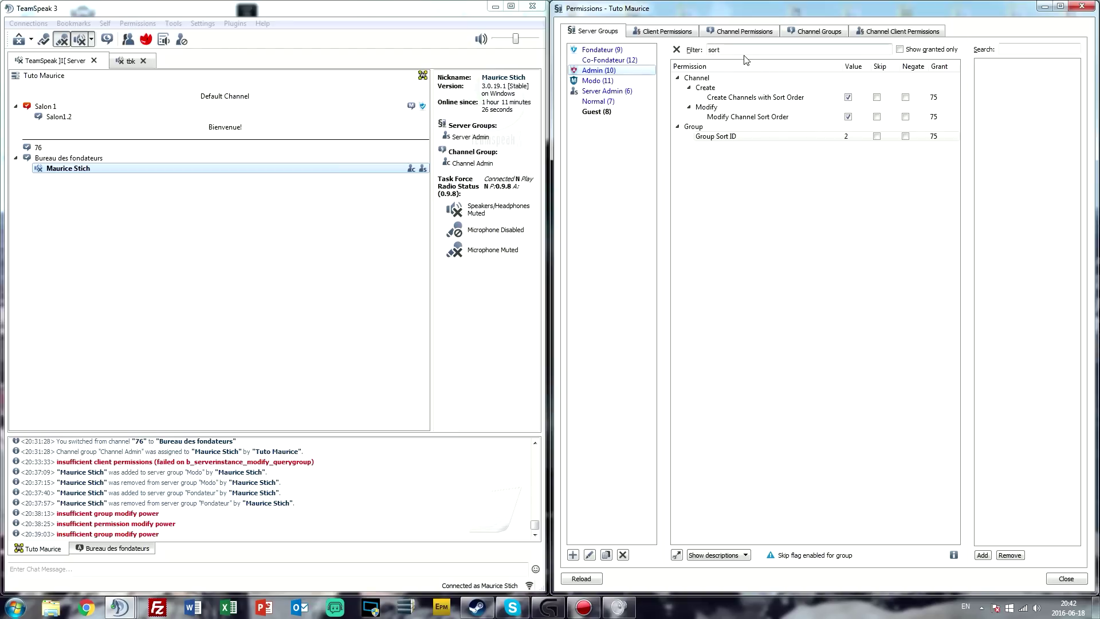
key("BackSpace")
scroll(831, 518, "down", 10)
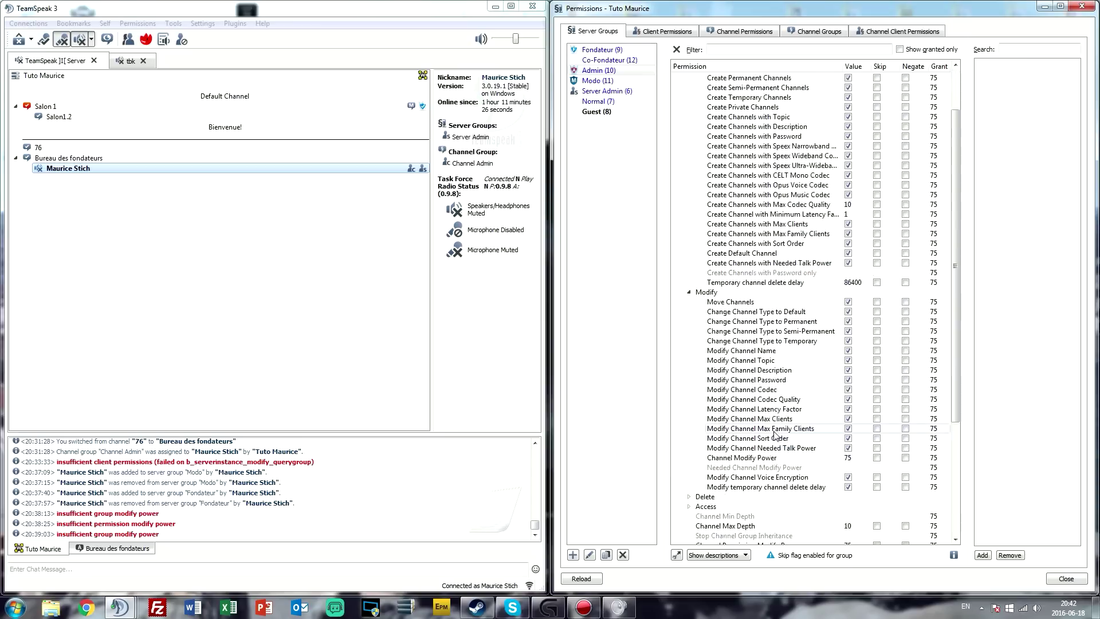
scroll(834, 519, "down", 1)
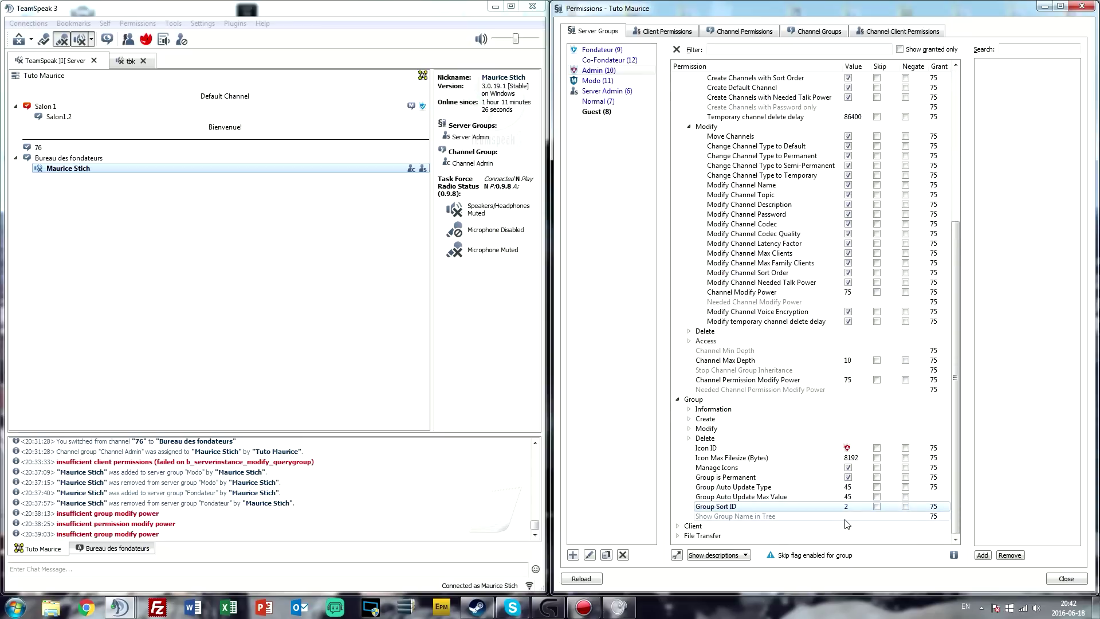
Step: Add the connected client to the Fondateur server group
right_click(75, 168)
mouse_move(120, 254)
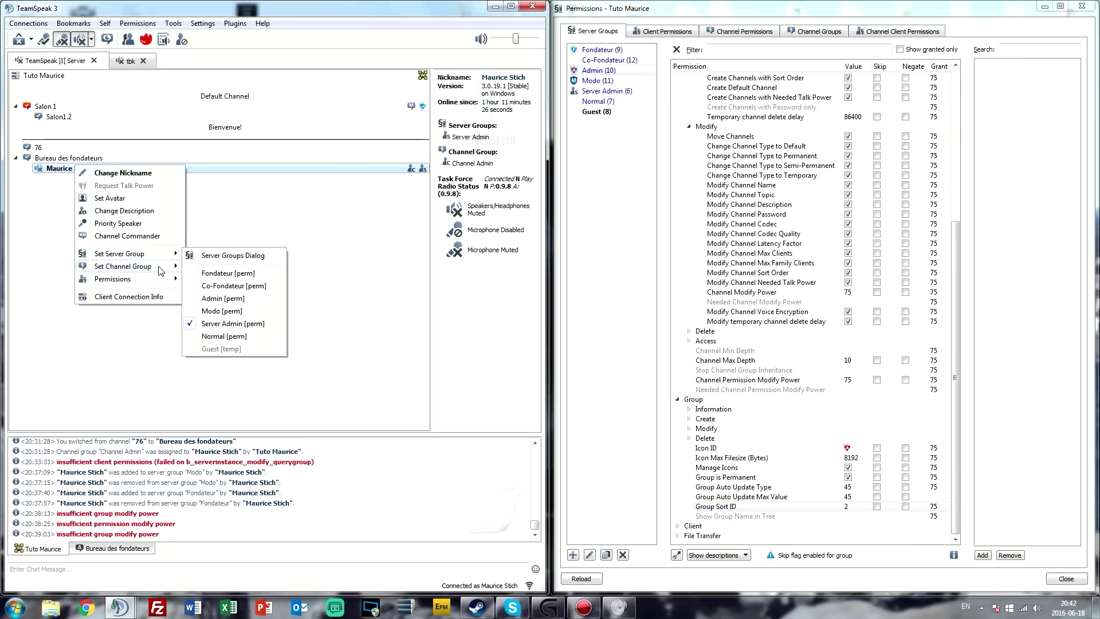
left_click(213, 277)
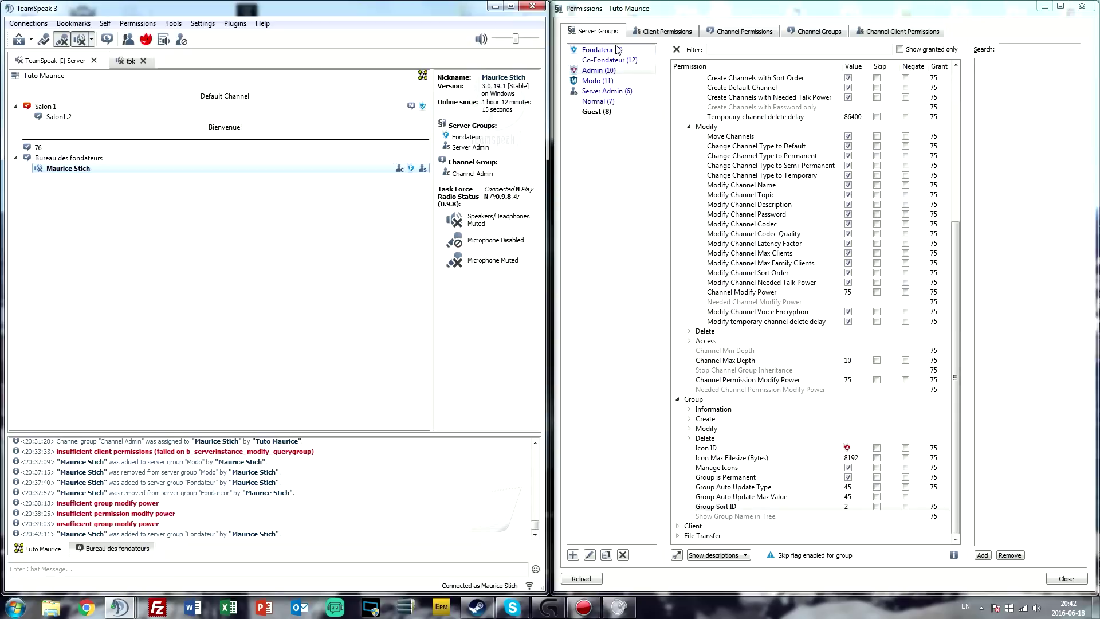
Step: Set Show Group Name in Tree to Before for the Fondateur server group
left_click(599, 50)
left_click(835, 423)
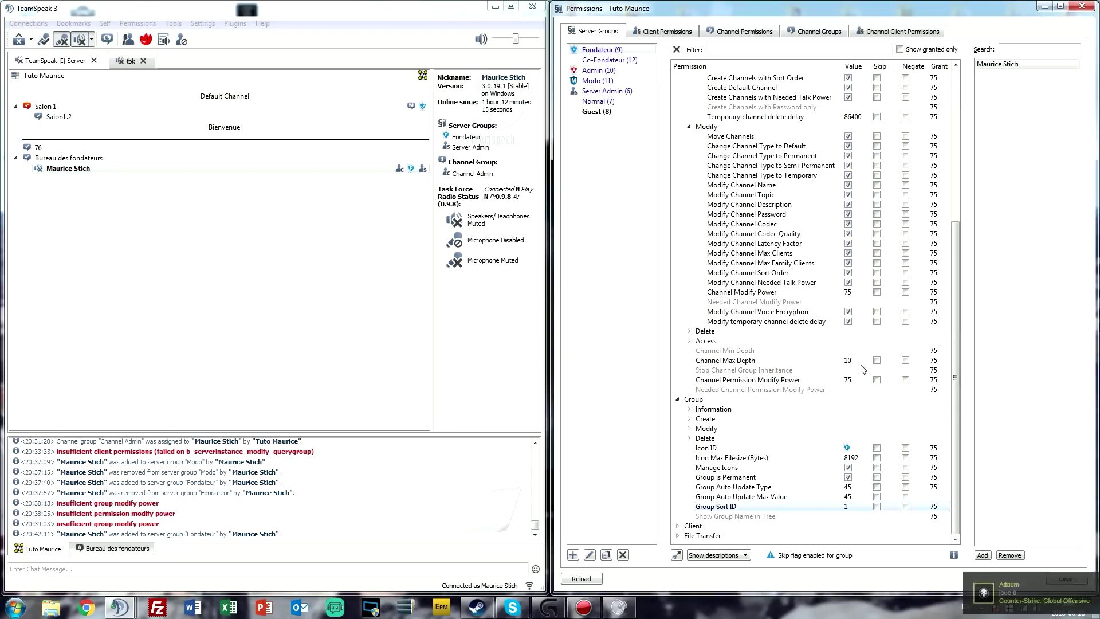
double_click(848, 517)
left_click(860, 517)
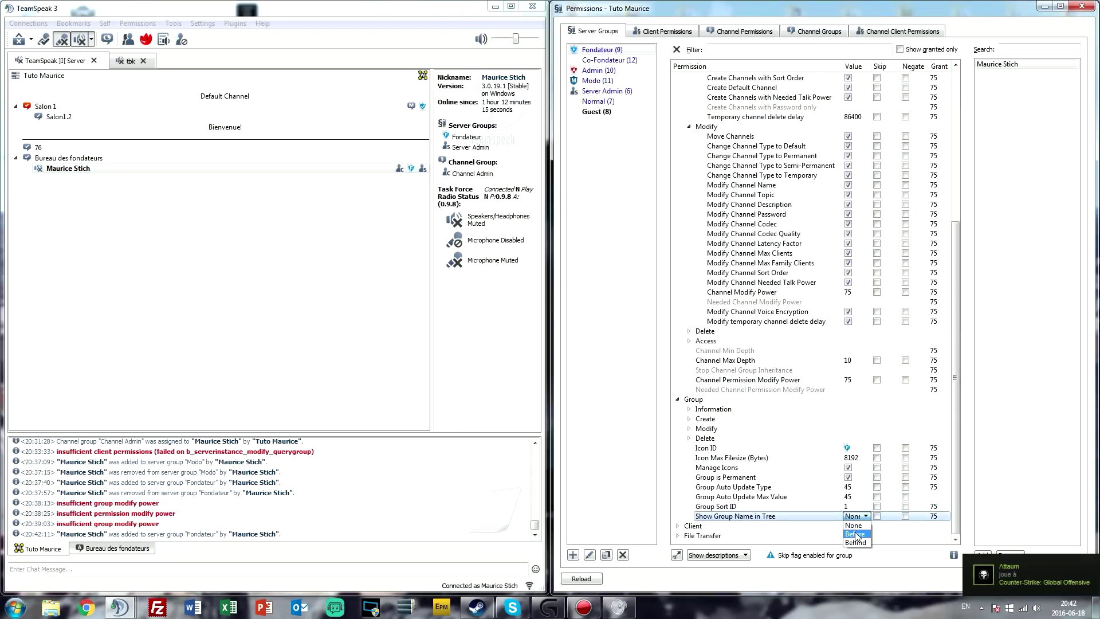
left_click(856, 535)
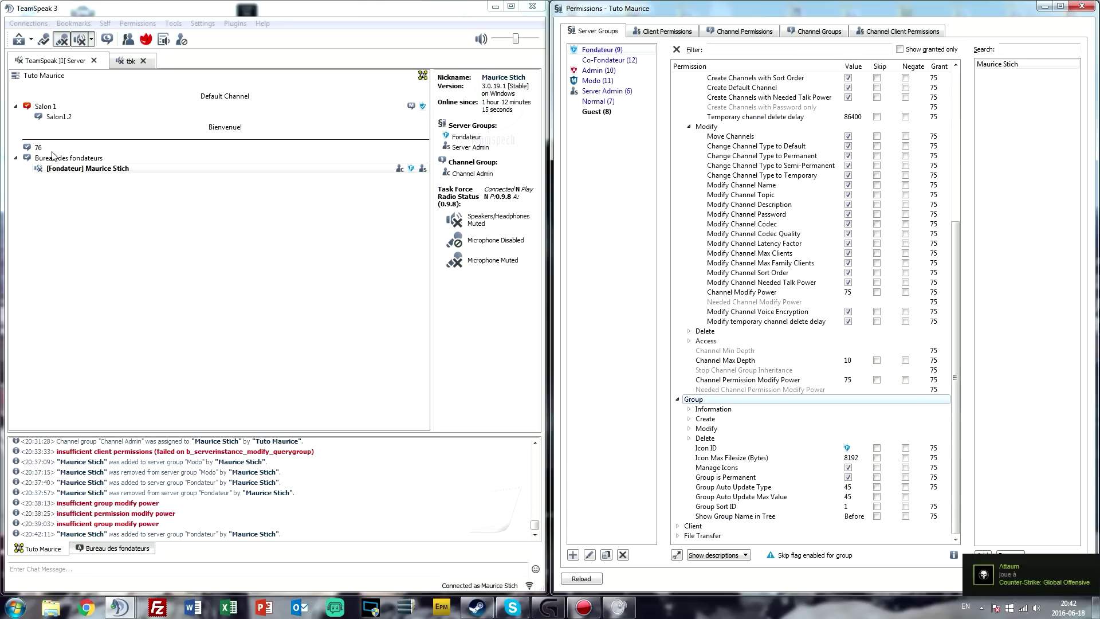
Step: Try the Behind option for Fondateur's Show Group Name in Tree and return the setting to Before
double_click(849, 517)
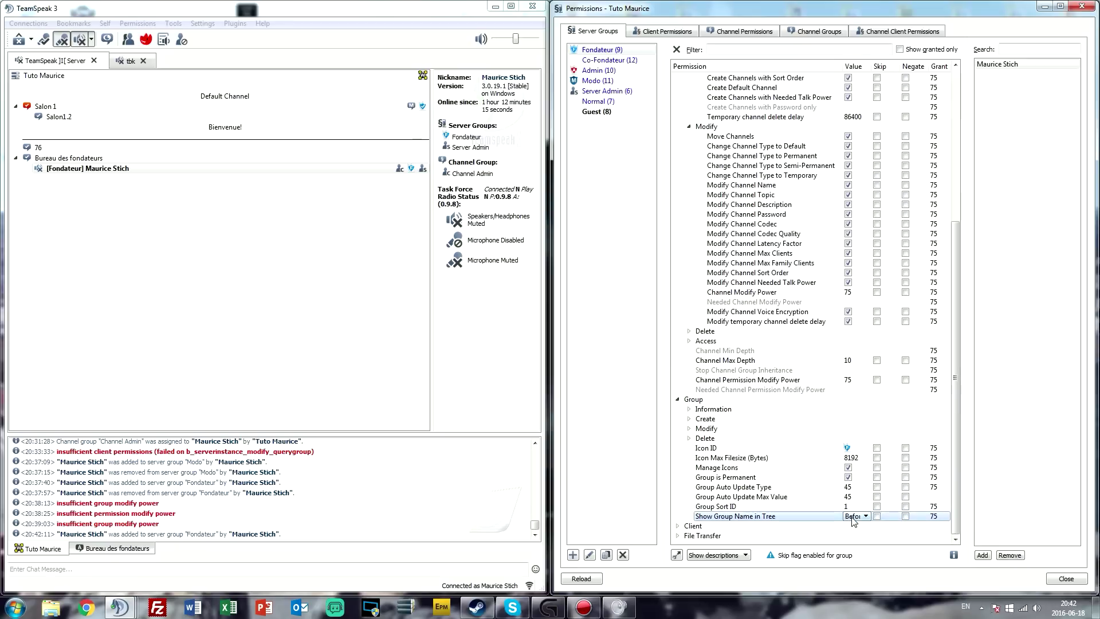
left_click(866, 517)
left_click(862, 544)
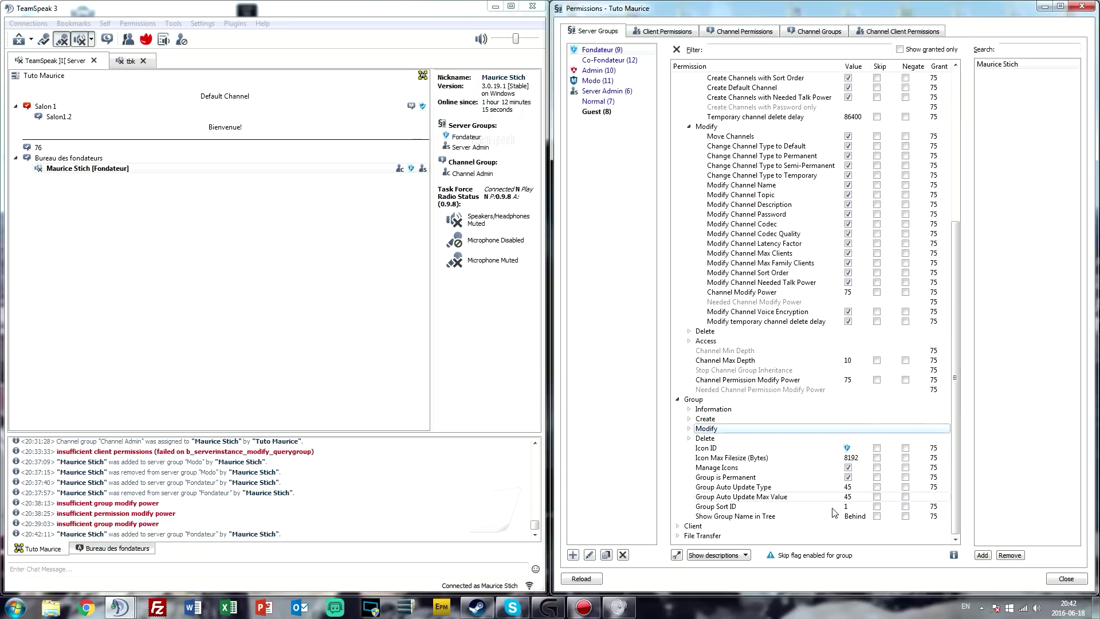
double_click(859, 517)
left_click(862, 516)
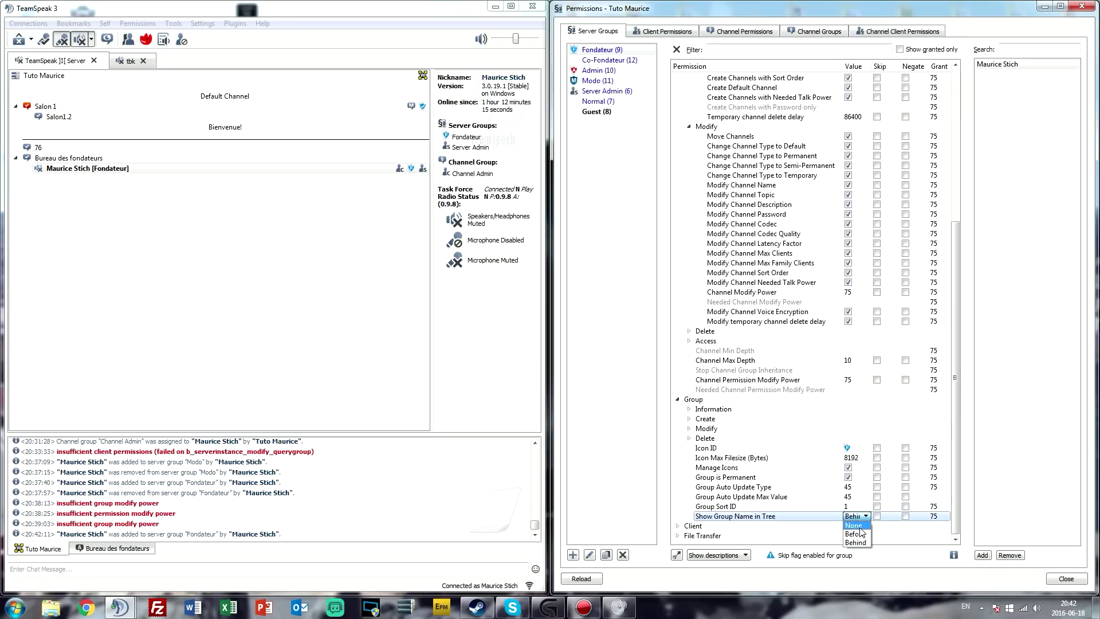
left_click(862, 534)
left_click(762, 447)
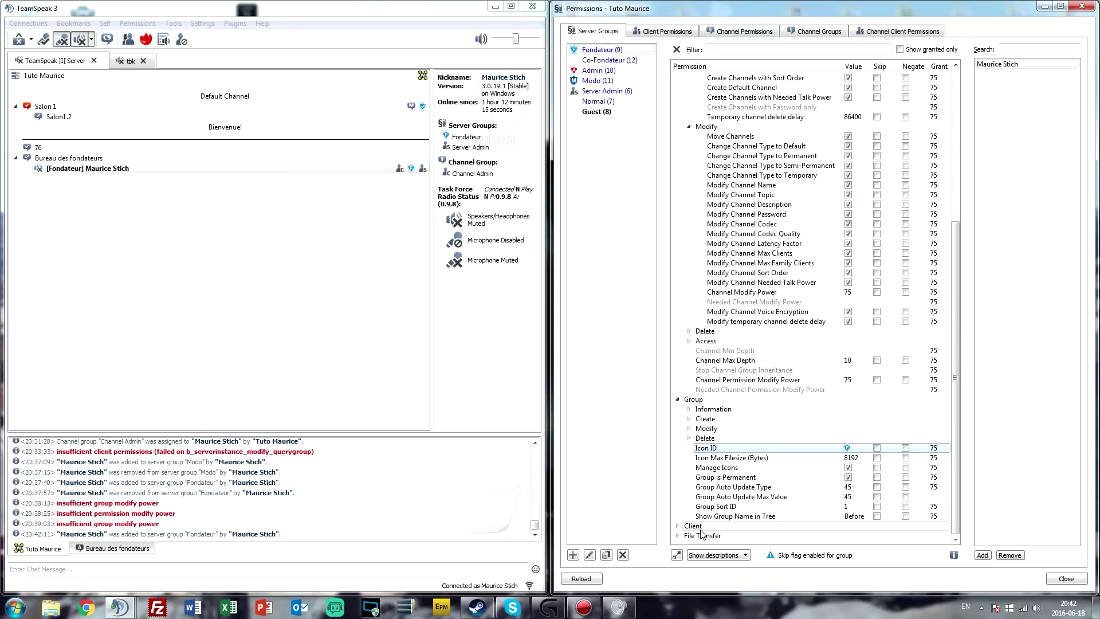
Step: Collapse Fondateur's Group permissions and review the Information permissions in its Client category
left_click(678, 400)
left_click(678, 526)
scroll(706, 471, "down", 5)
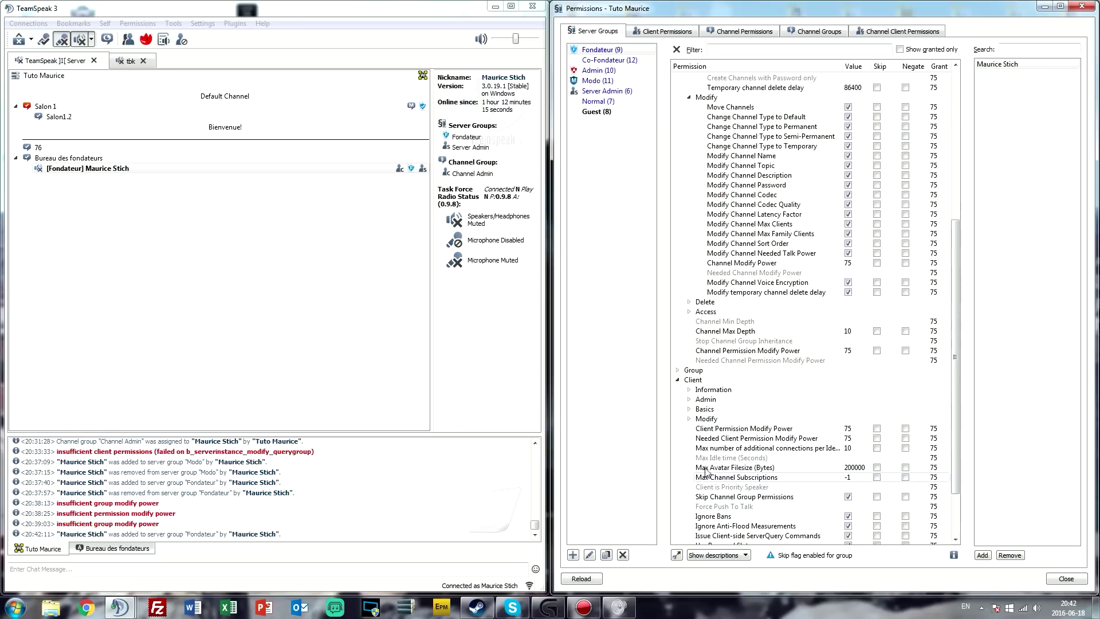
left_click(690, 391)
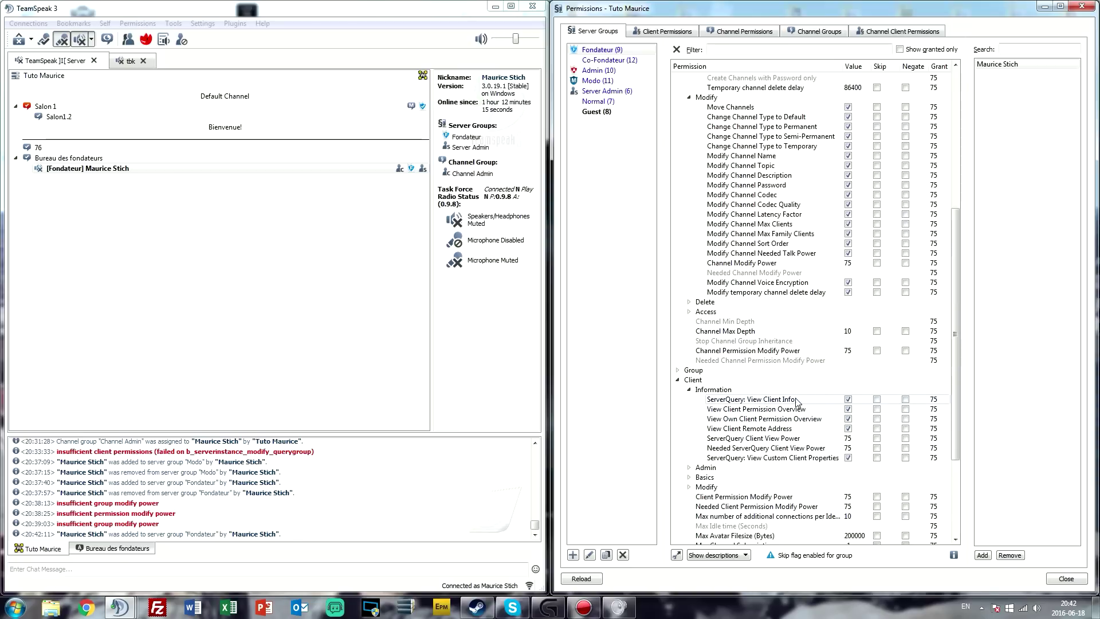
left_click(804, 410)
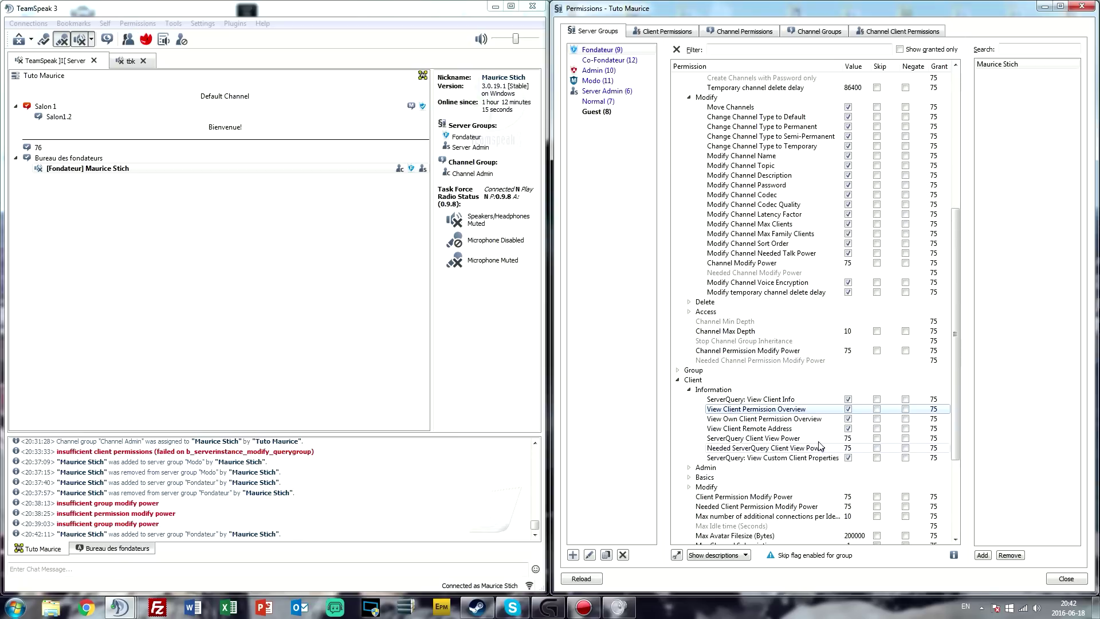
mouse_move(826, 443)
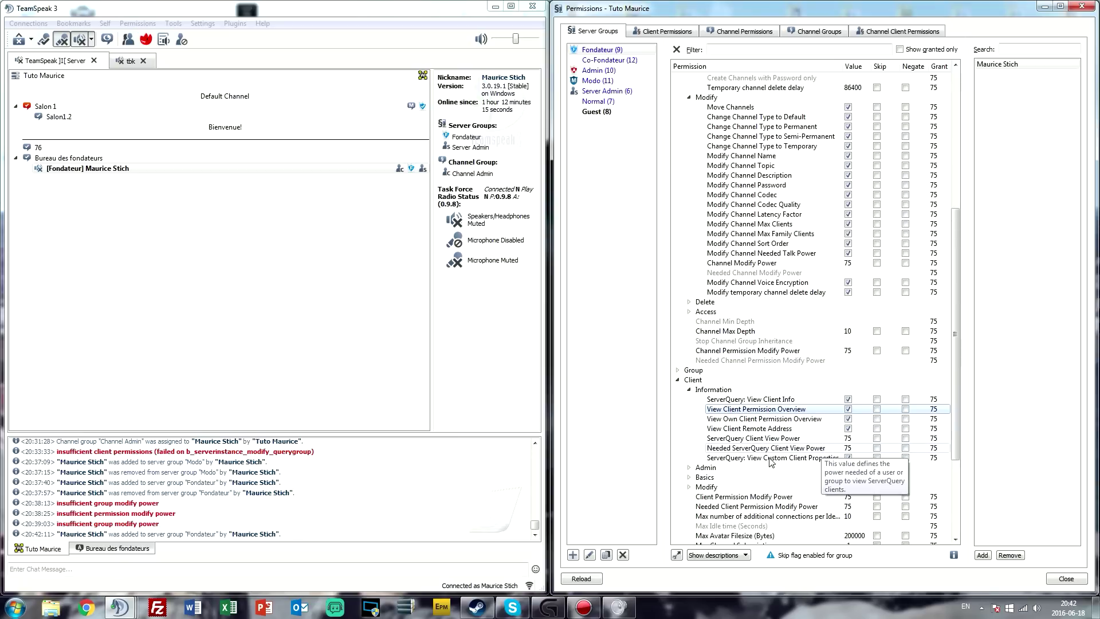
left_click(690, 390)
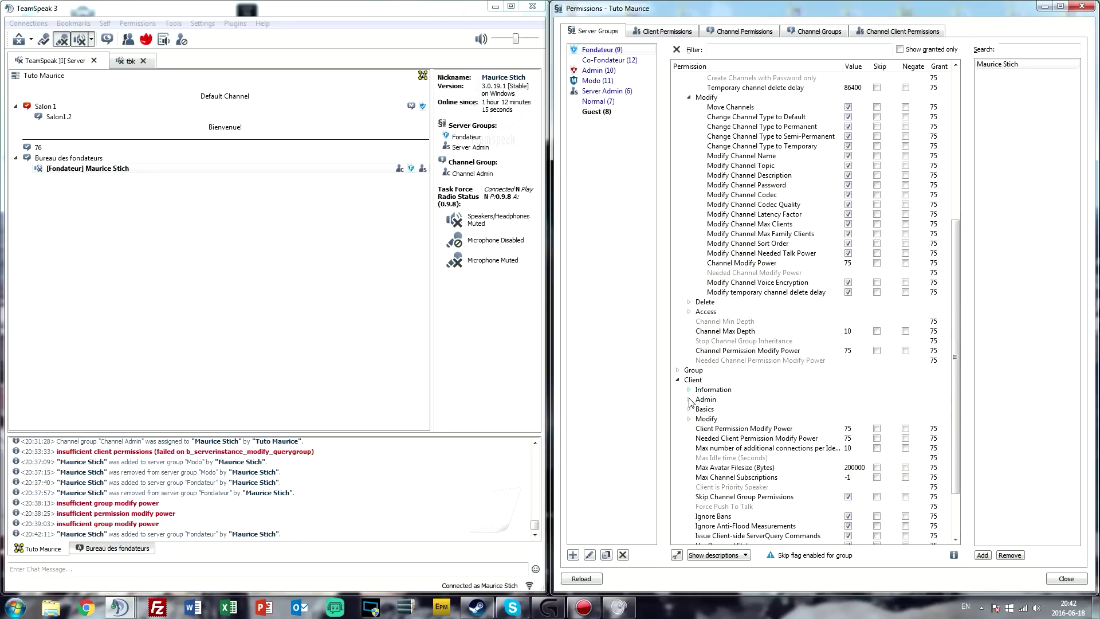
Step: Set the Admin group's Client Kick From Server Power and Client Kick from Channel Power to 74
left_click(689, 399)
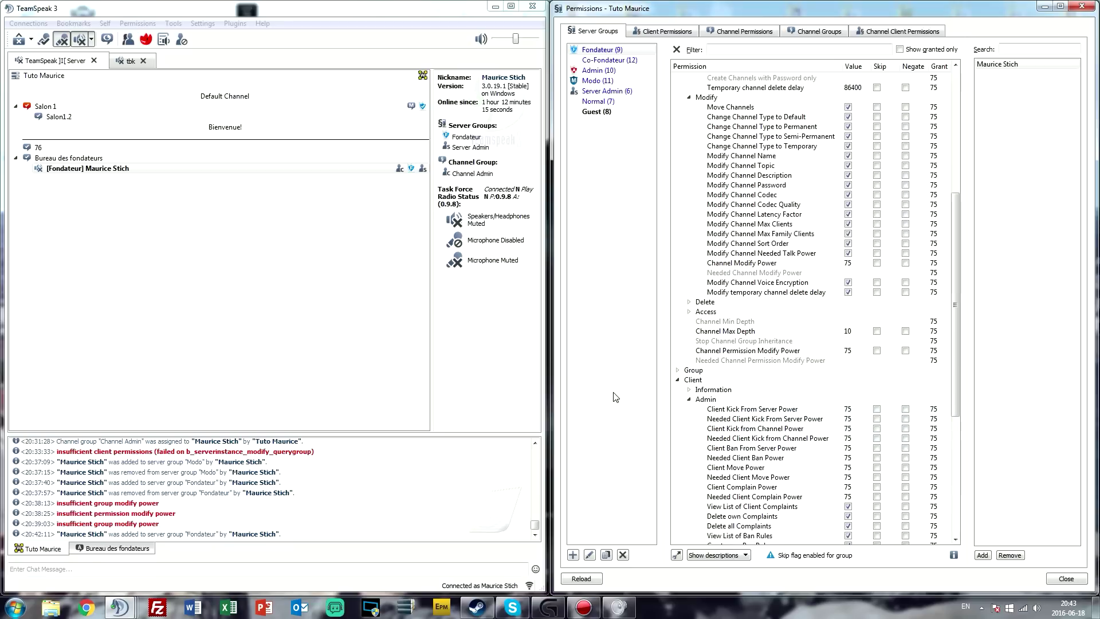
left_click(606, 72)
left_click(850, 410)
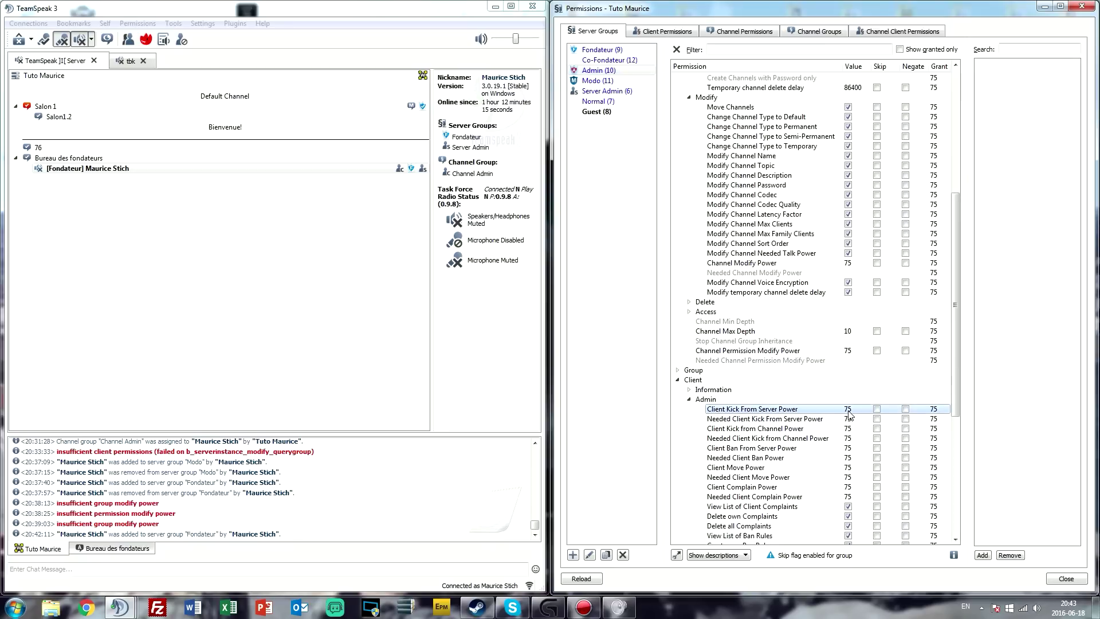
type("74")
key("Return")
double_click(849, 429)
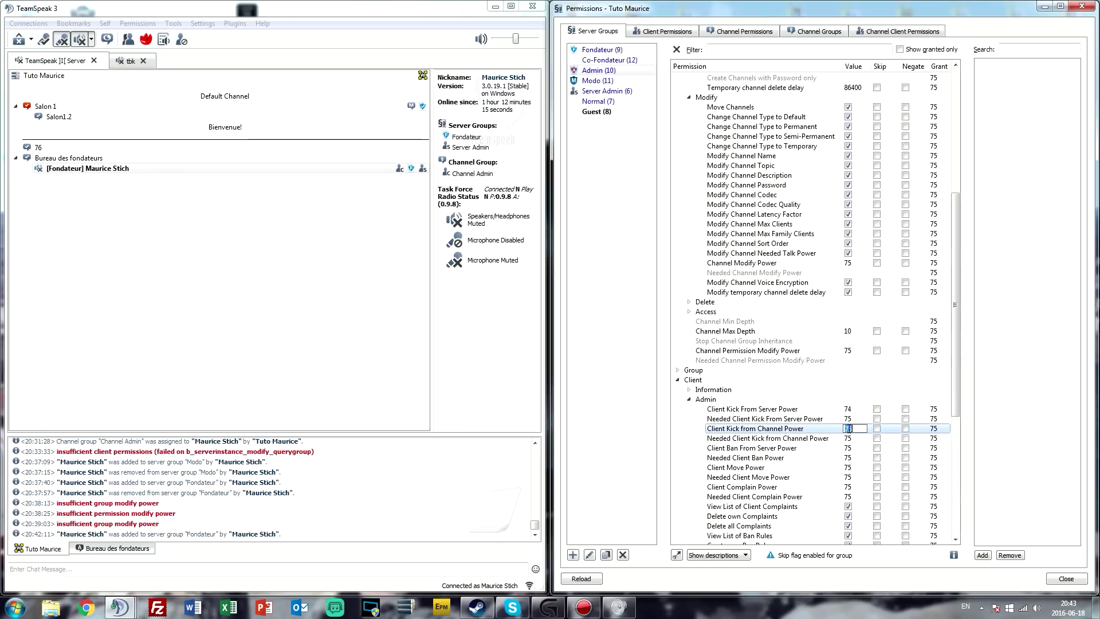
type("74")
key("Return")
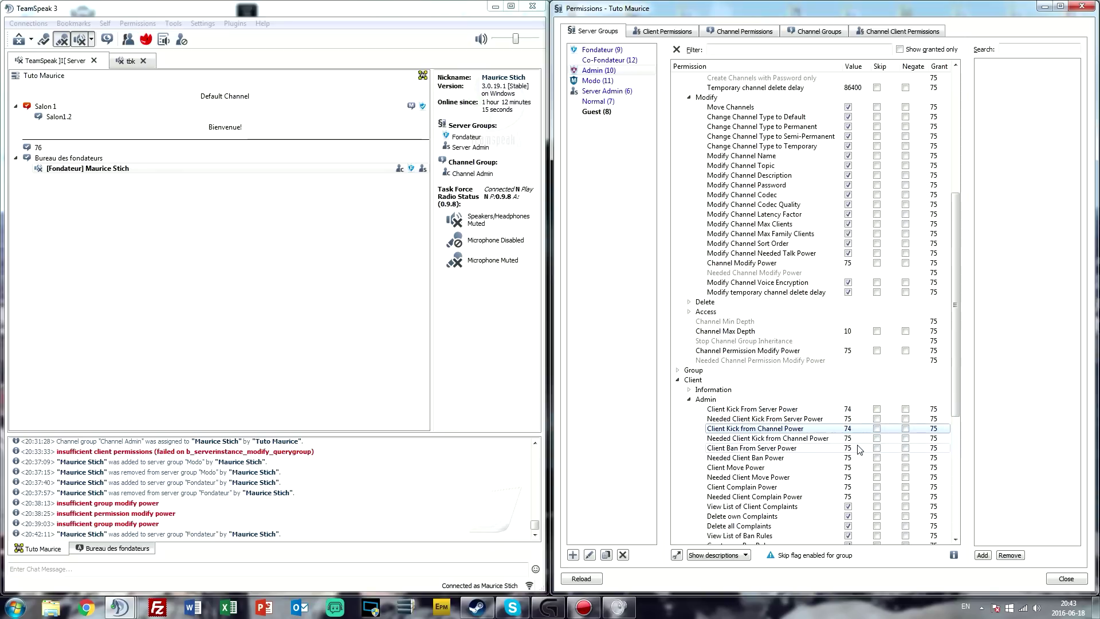
Step: Set the Admin group's Client Ban From Server Power and Client Move Power to 74
double_click(849, 448)
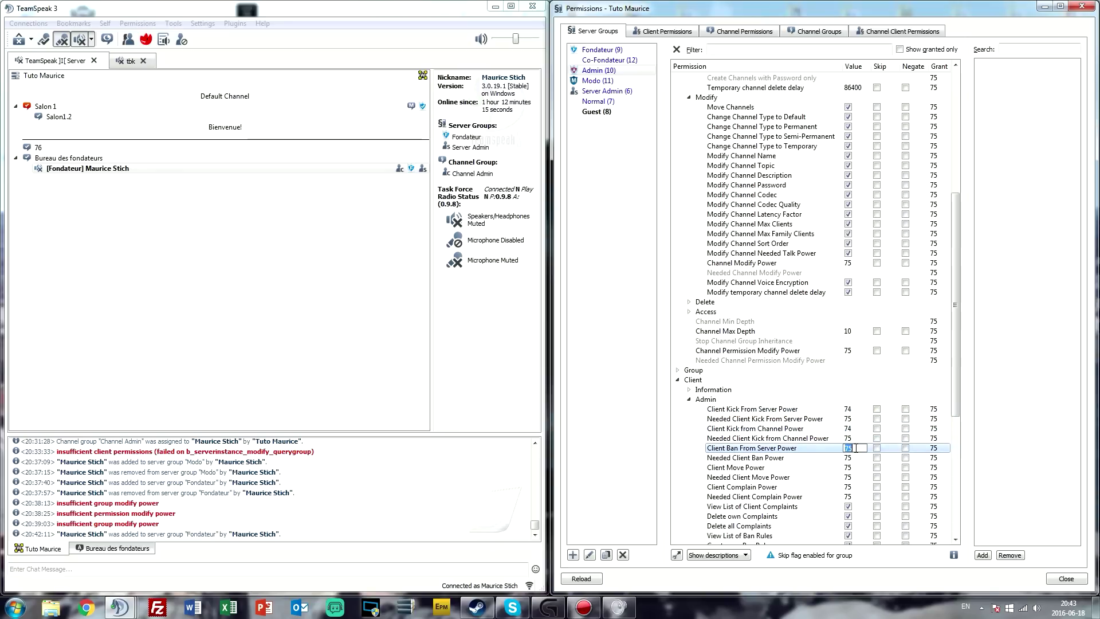
type("74")
key("Return")
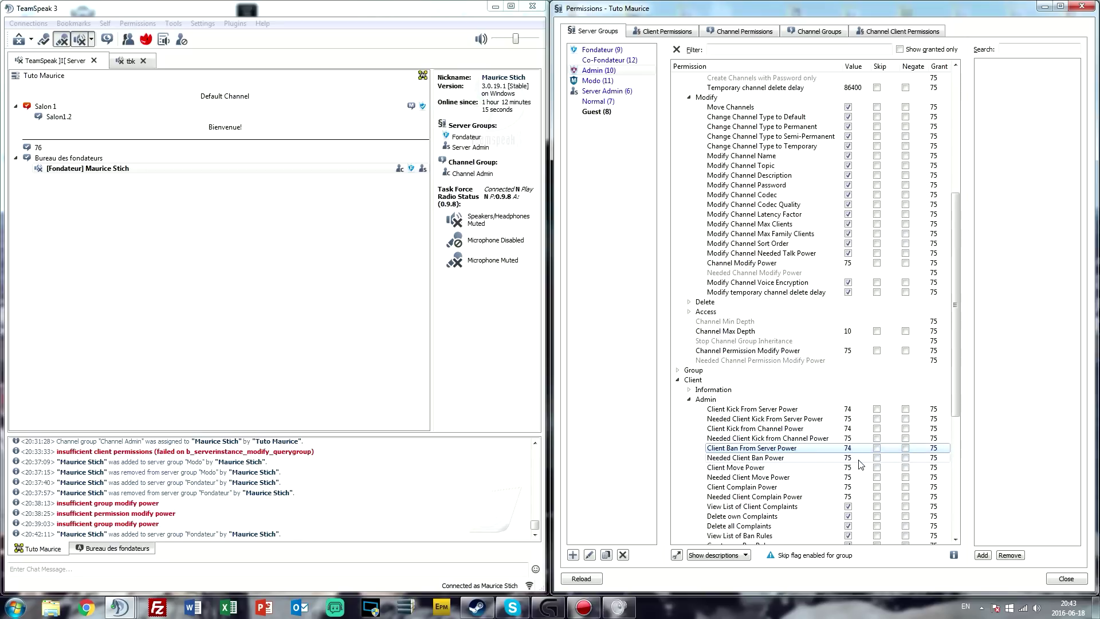
double_click(851, 468)
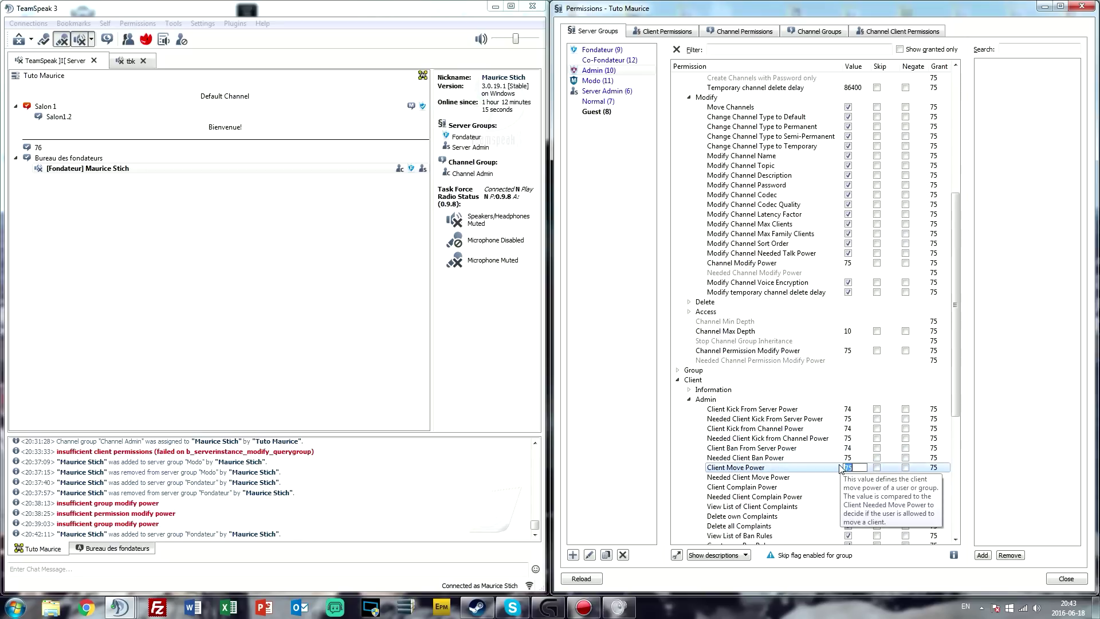
type("74")
key("Return")
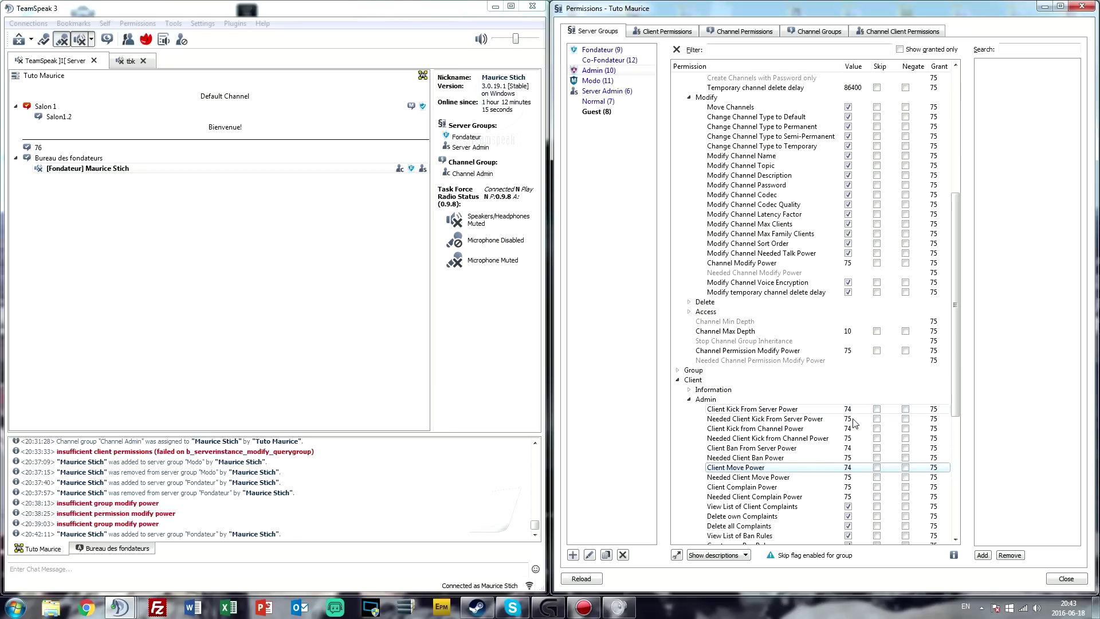
Step: Compare the client administration powers of Fondateur and Admin, and review Admin's complaint and ban rule permissions
left_click(615, 50)
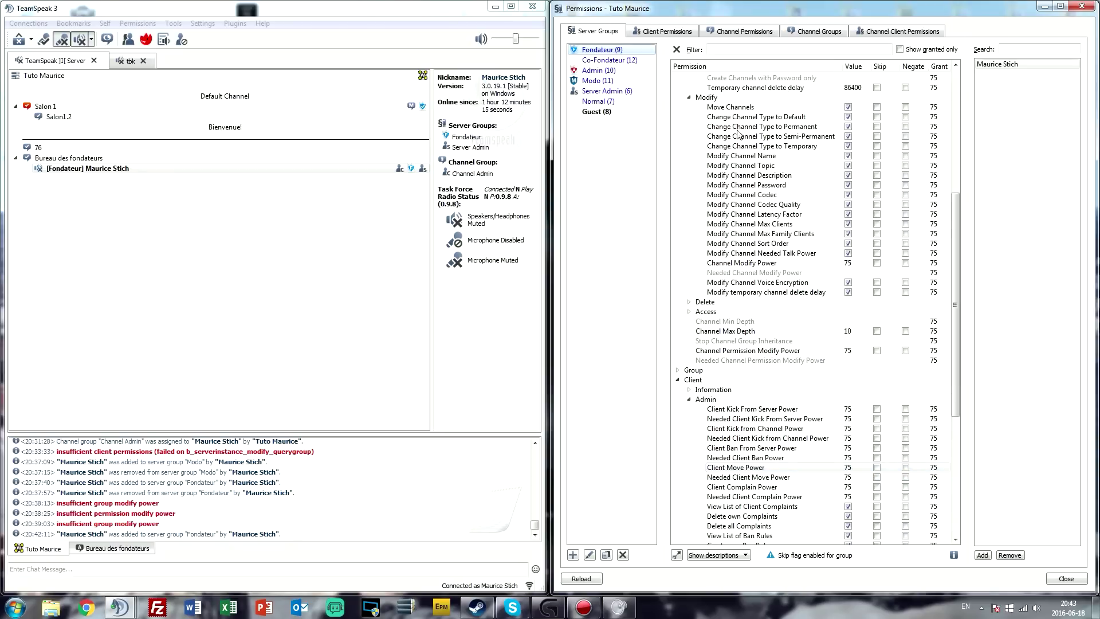
left_click(618, 71)
scroll(845, 457, "down", 1)
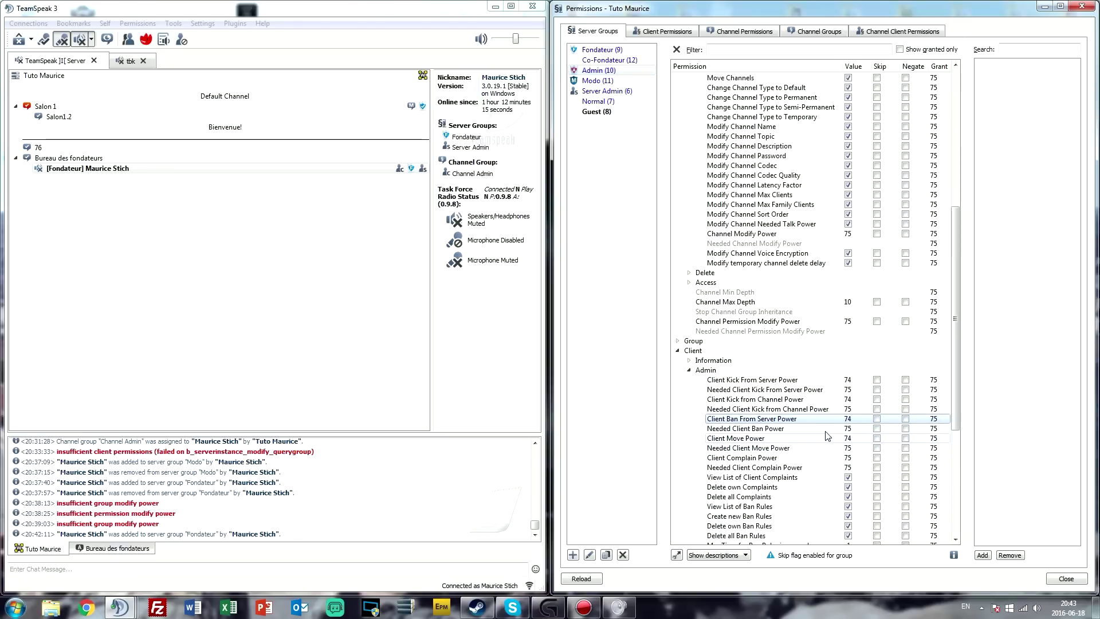
mouse_move(818, 442)
scroll(887, 439, "down", 1)
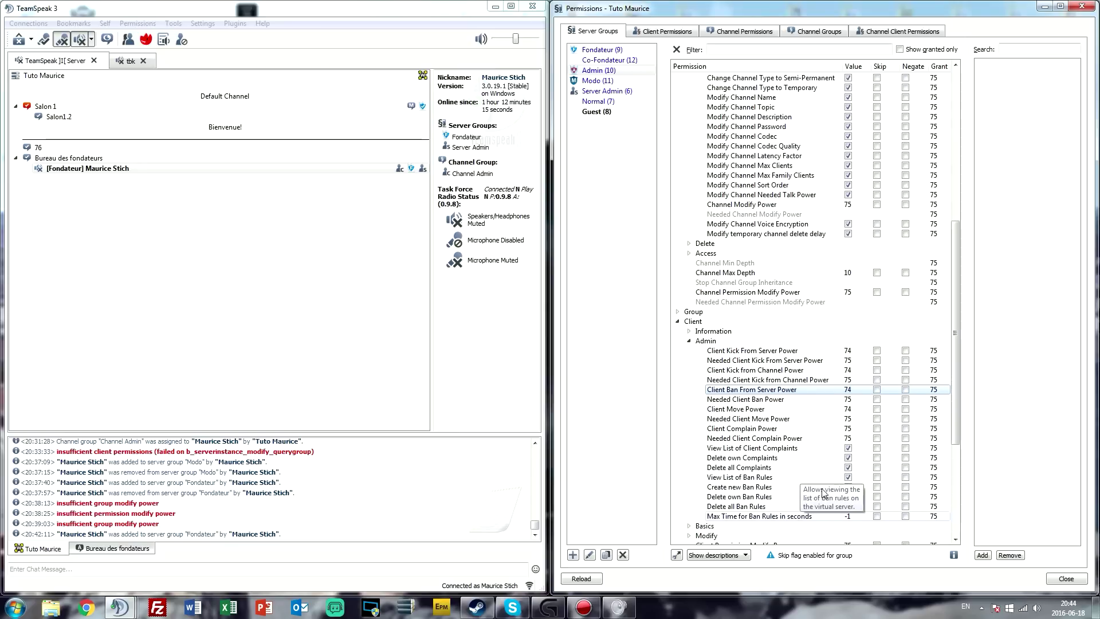
scroll(813, 484, "down", 3)
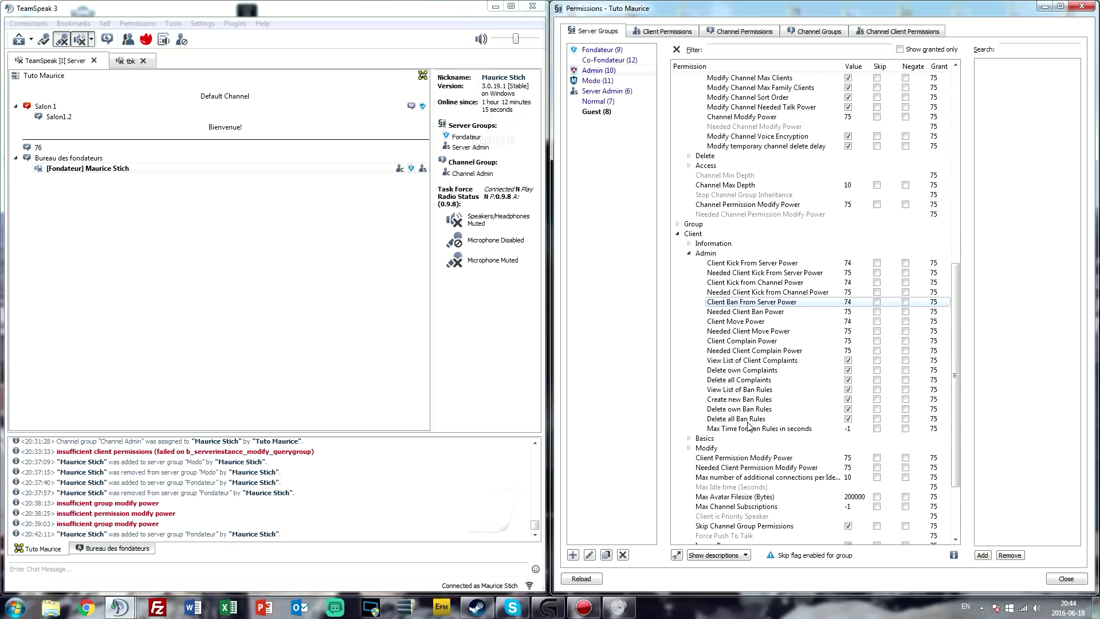
Step: Set the Admin group's Needed Private Textmessage Power to 75 in the client Basics permissions
left_click(690, 438)
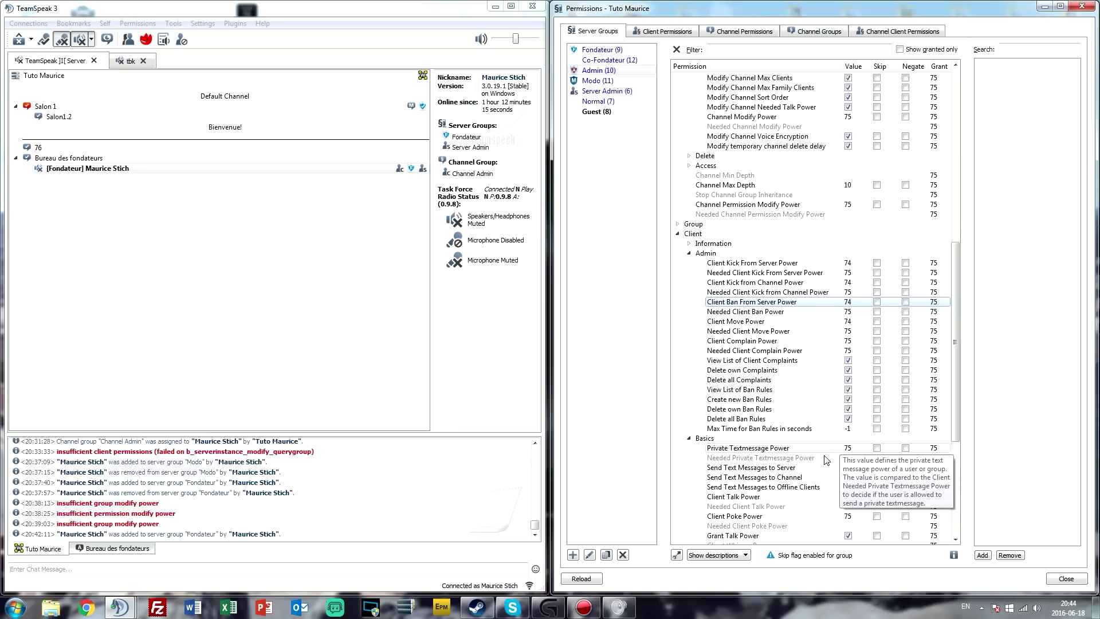
double_click(846, 458)
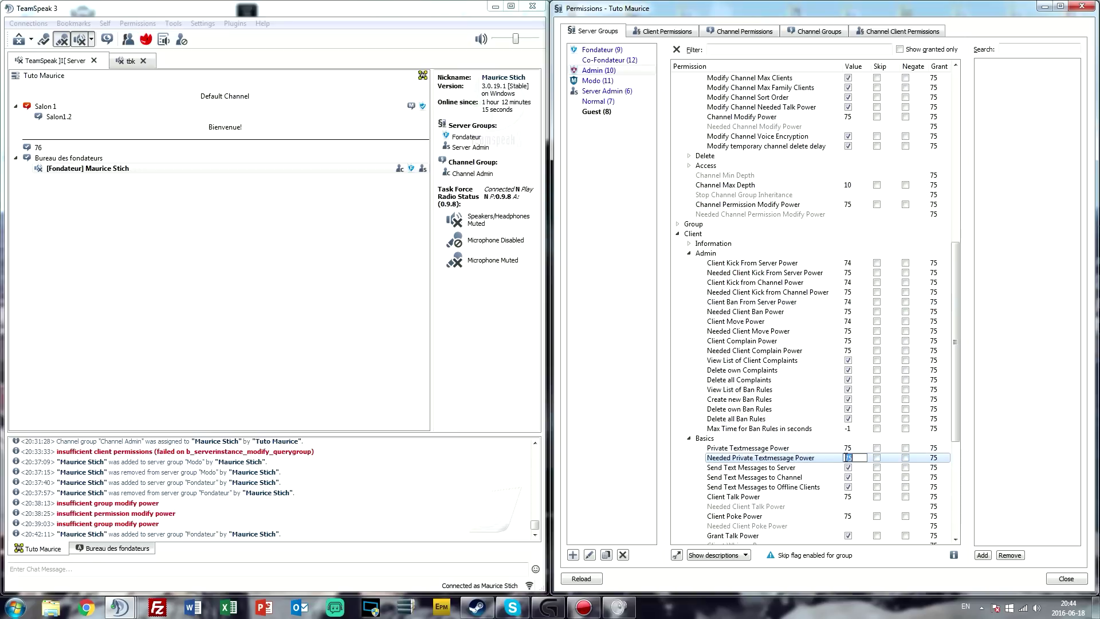
key("BackSpace")
type("75")
key("Return")
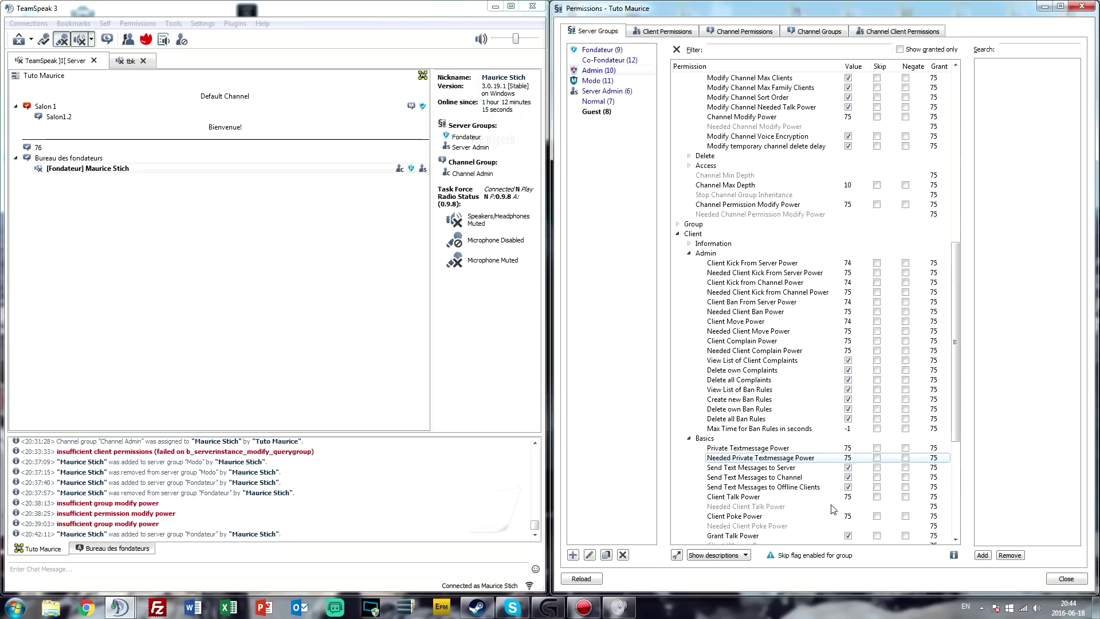
Step: Demonstrate the Send Text Messages to Server permission by sending "Allo" in the server chat
left_click(815, 470)
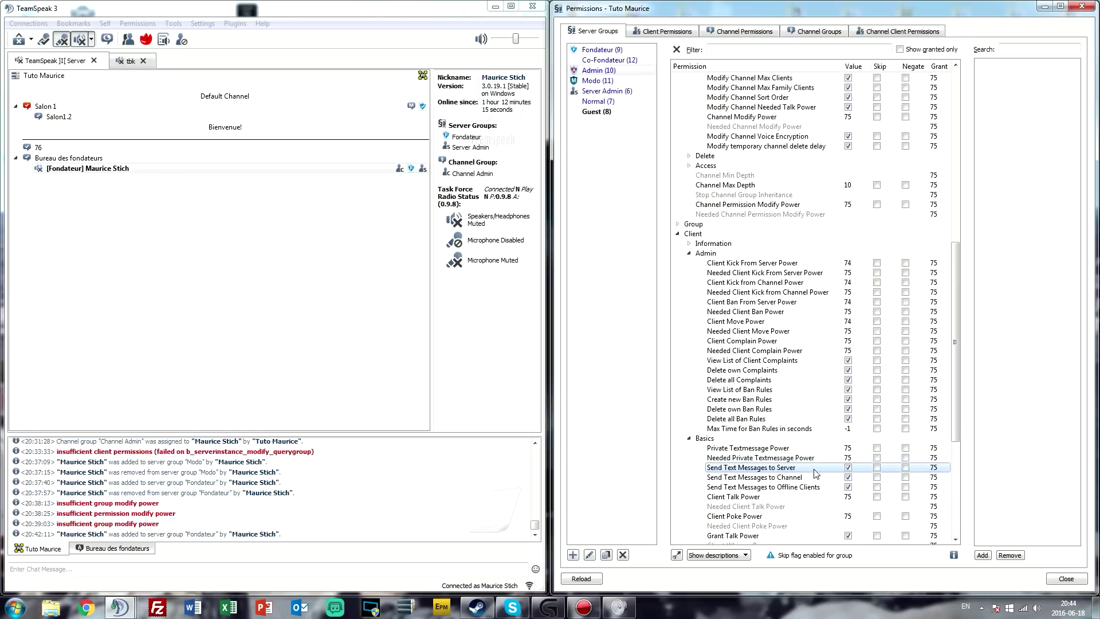
left_click(39, 554)
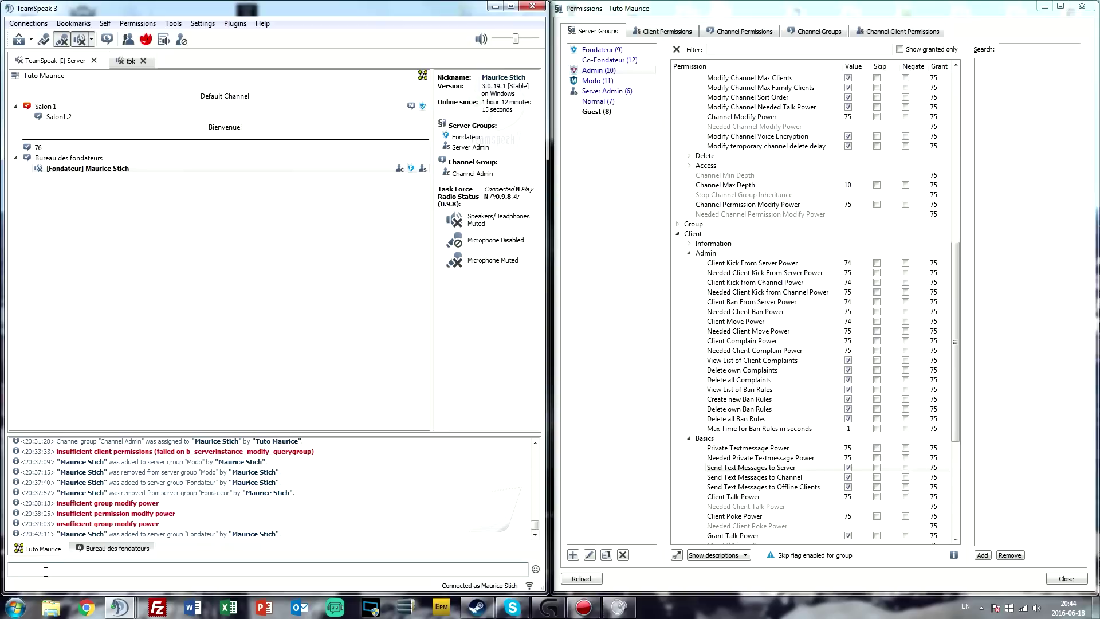
type("Allo")
key("Return")
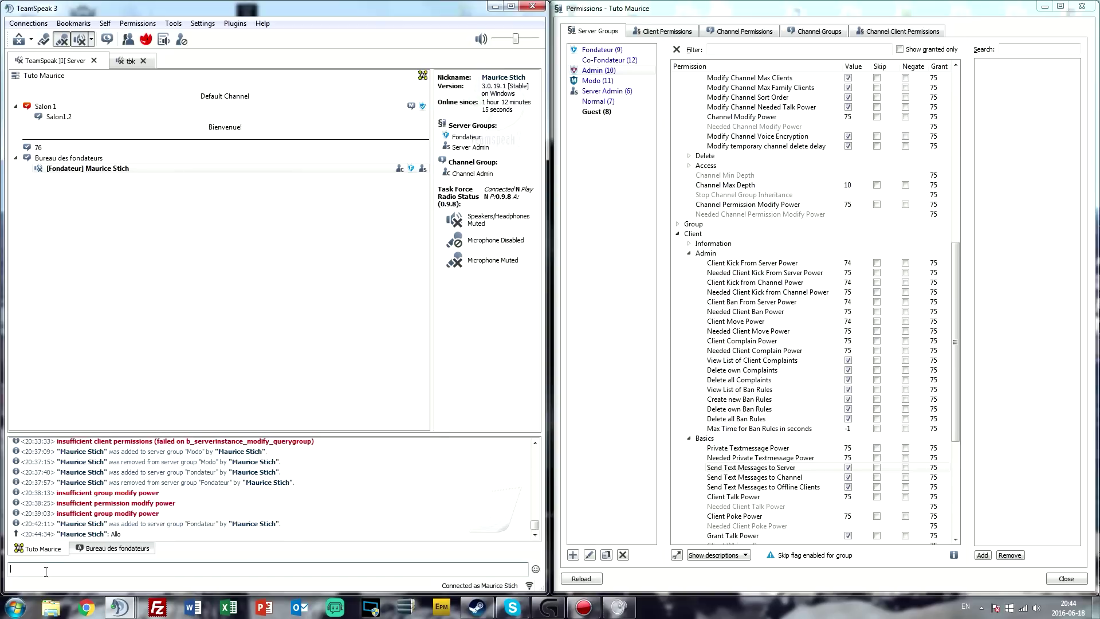
Step: Compare the Send Text Messages to Server permission across the Normal, Server Admin and Admin groups
left_click(598, 101)
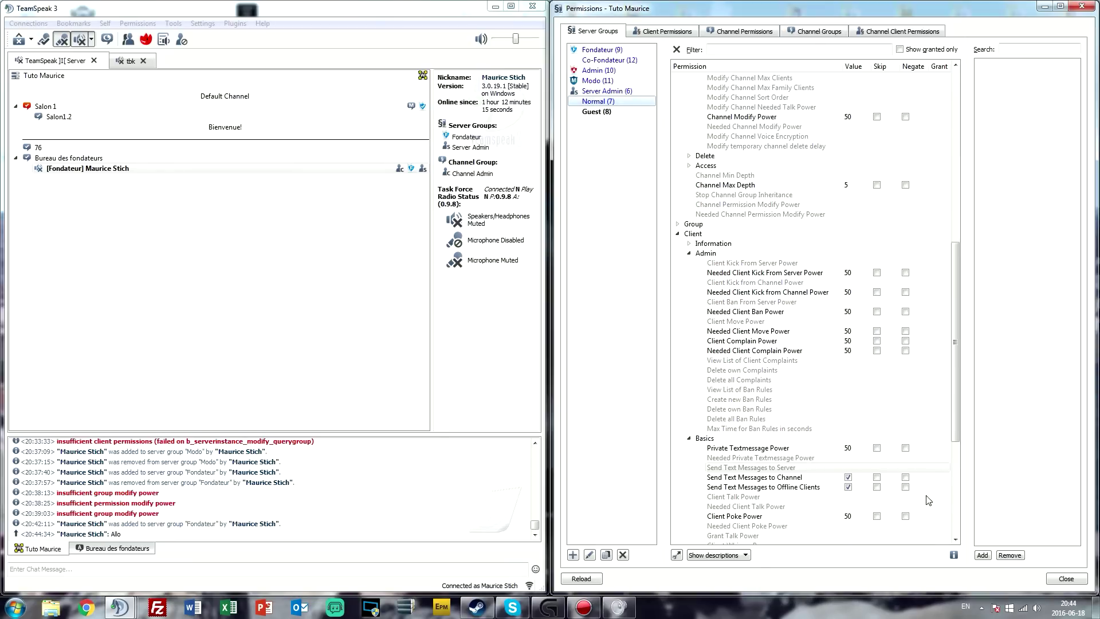
left_click(847, 466)
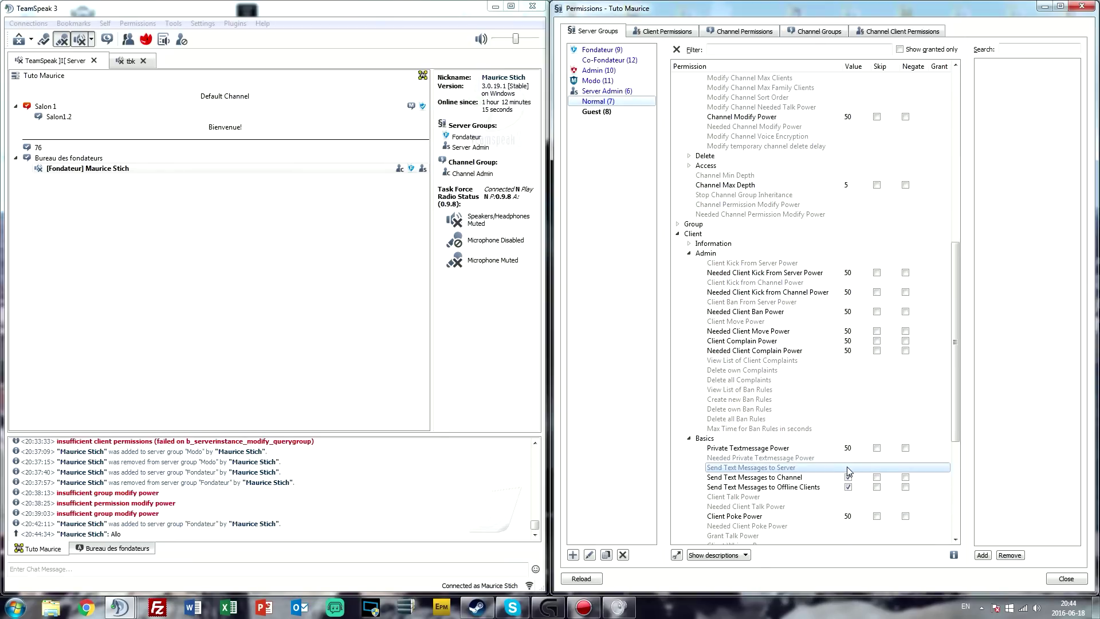
left_click(599, 70)
left_click(621, 92)
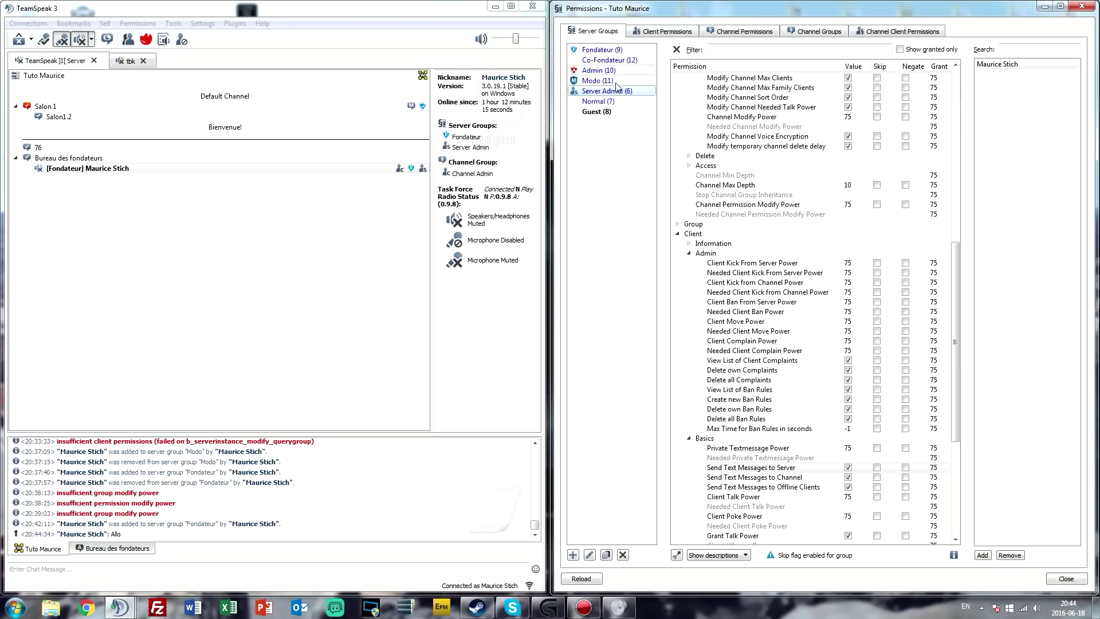
left_click(613, 102)
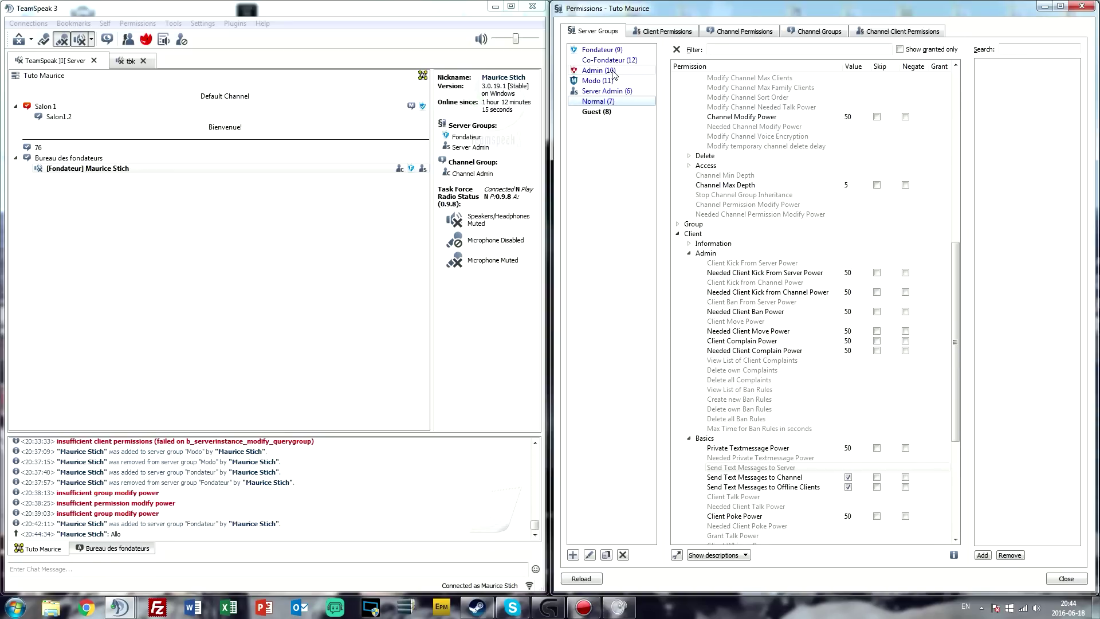
left_click(612, 71)
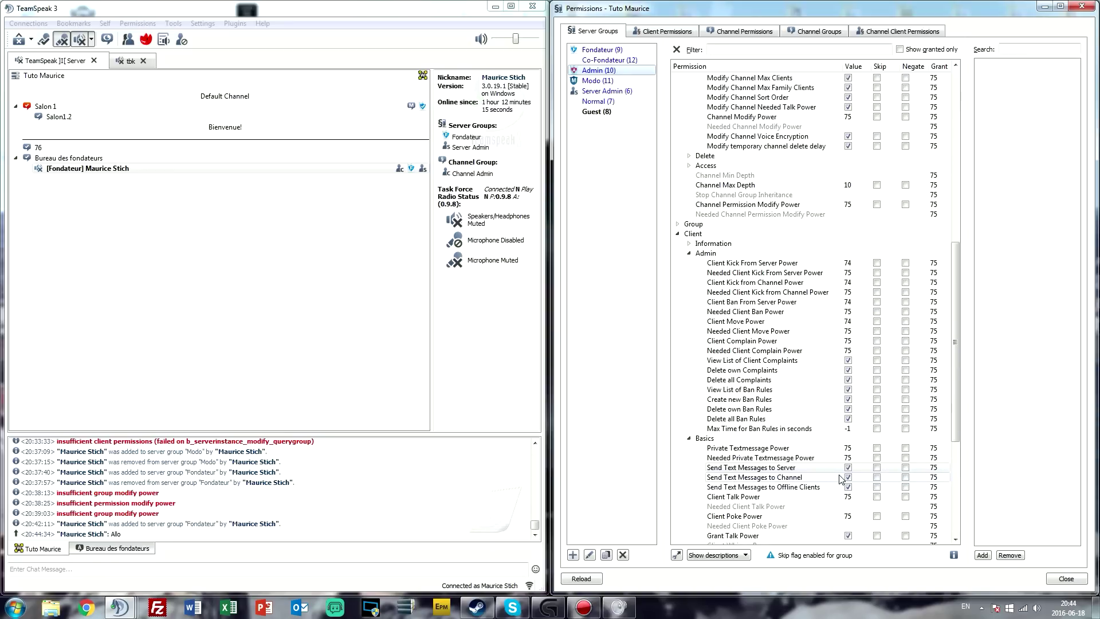
Step: Examine the Bureau des fondateurs channel chat and the actions offered for that channel and its connected client
left_click(117, 549)
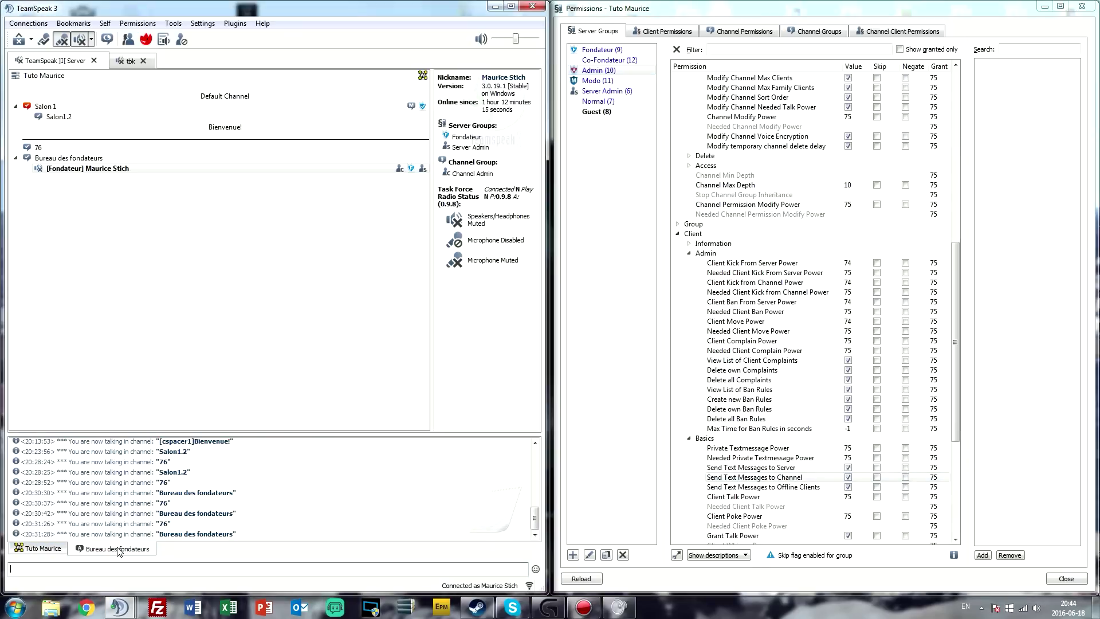
right_click(155, 160)
key("Escape")
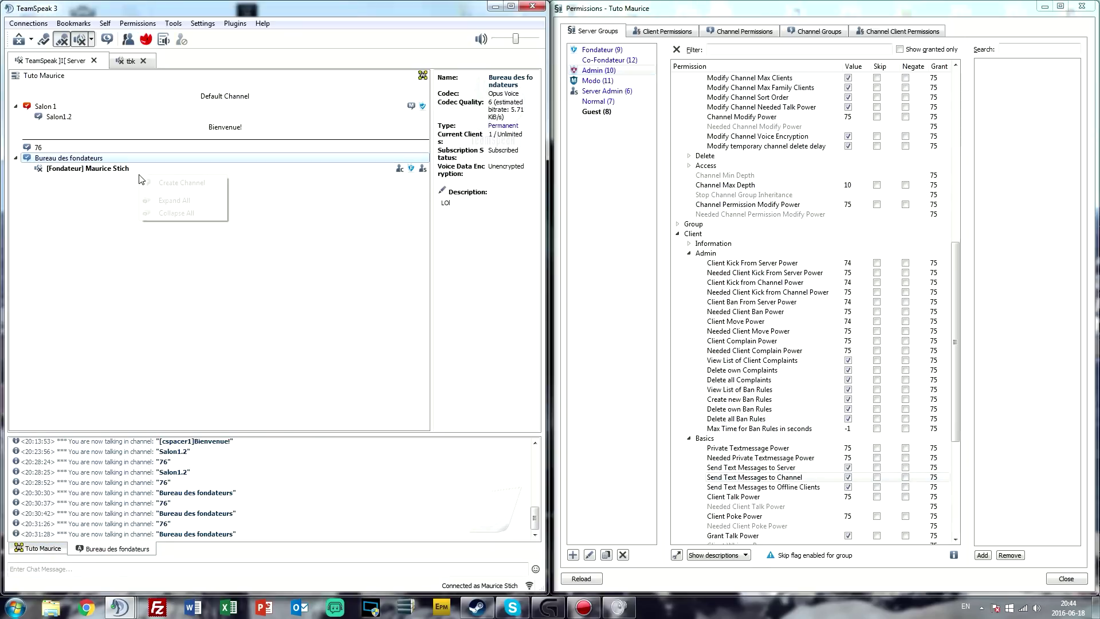
left_click(142, 172)
right_click(143, 172)
key("Escape")
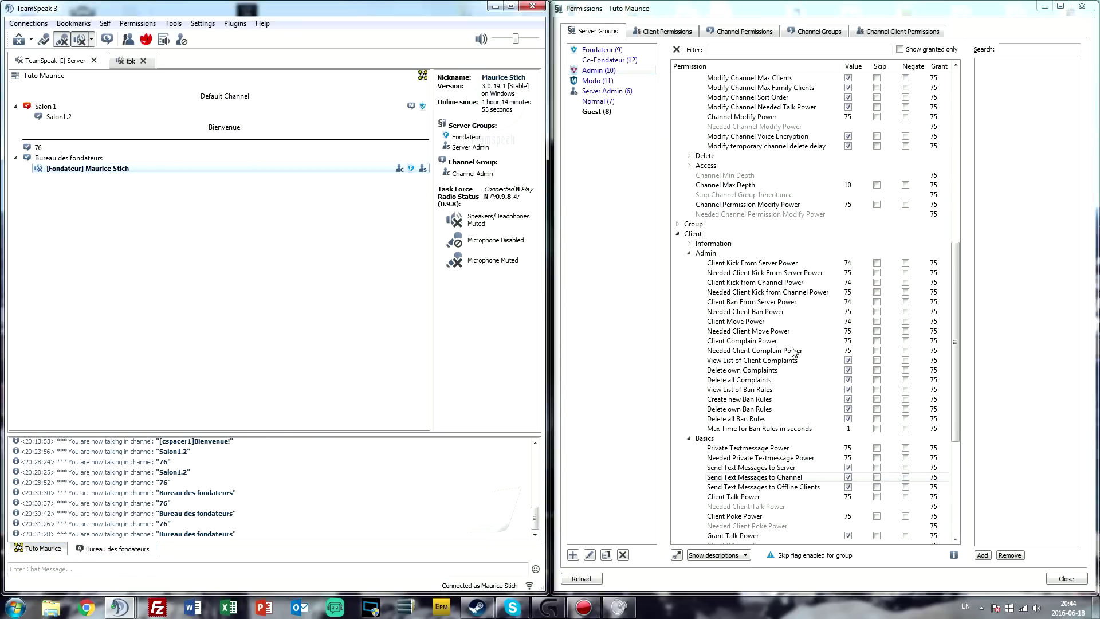
Step: Inspect the Admin group's Client Talk Power, join the moderated channel Salon 1 and mute the speakers
left_click(784, 486)
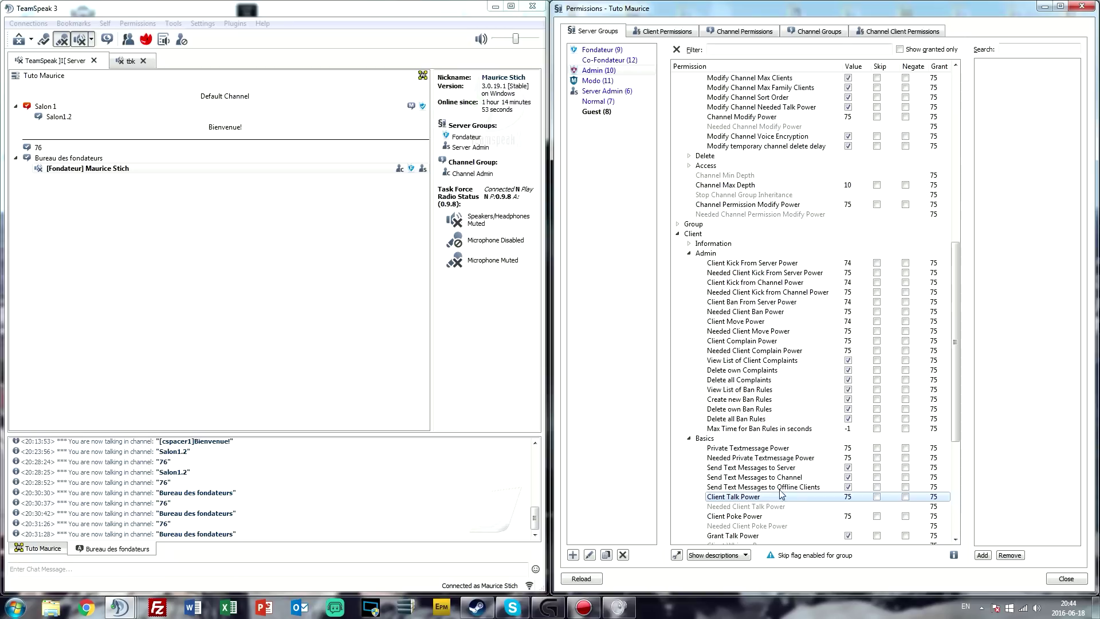
left_click(874, 497)
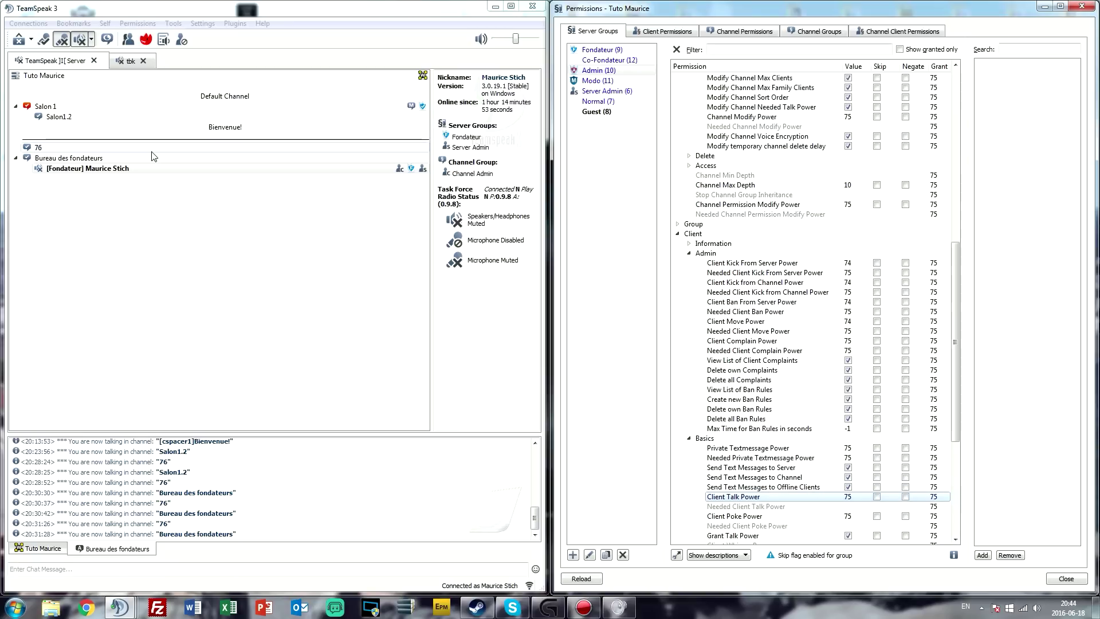
double_click(161, 107)
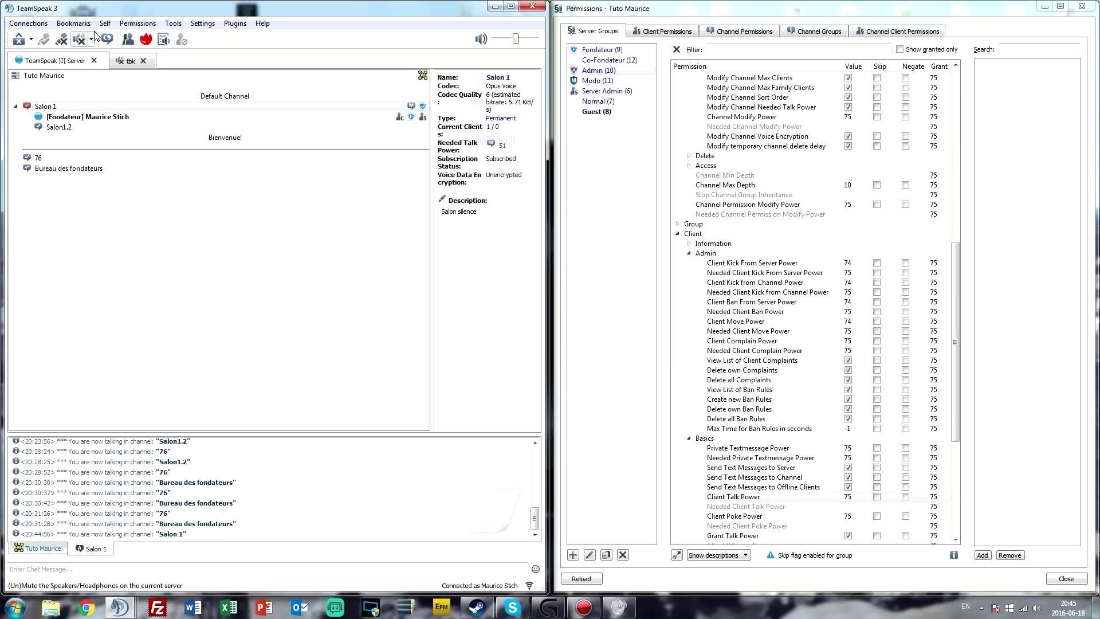
left_click(81, 38)
left_click(740, 419)
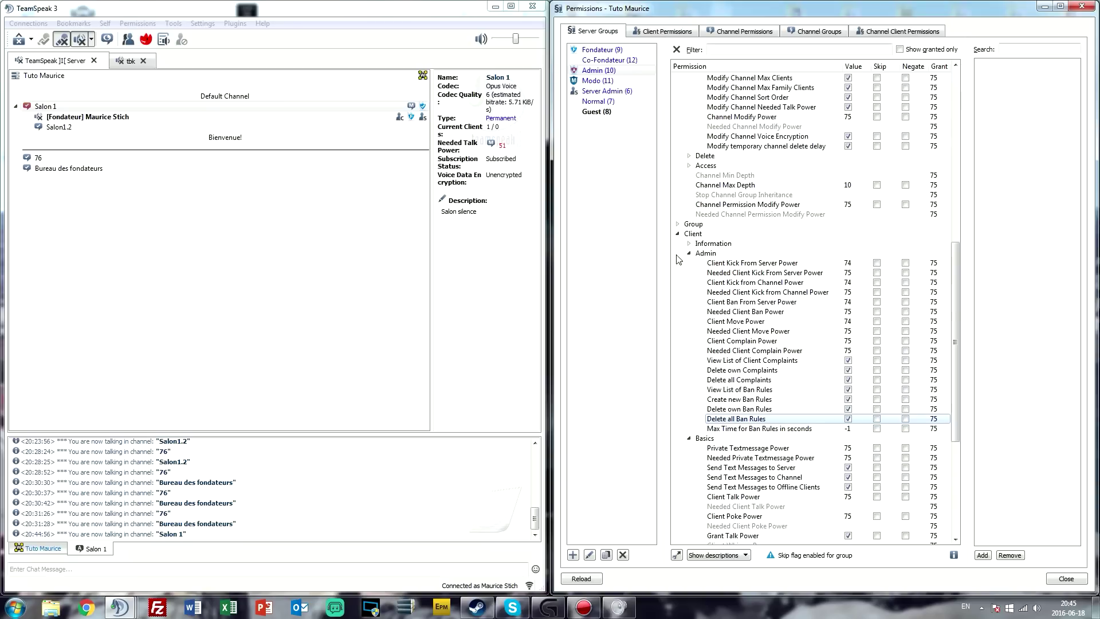
left_click(797, 430)
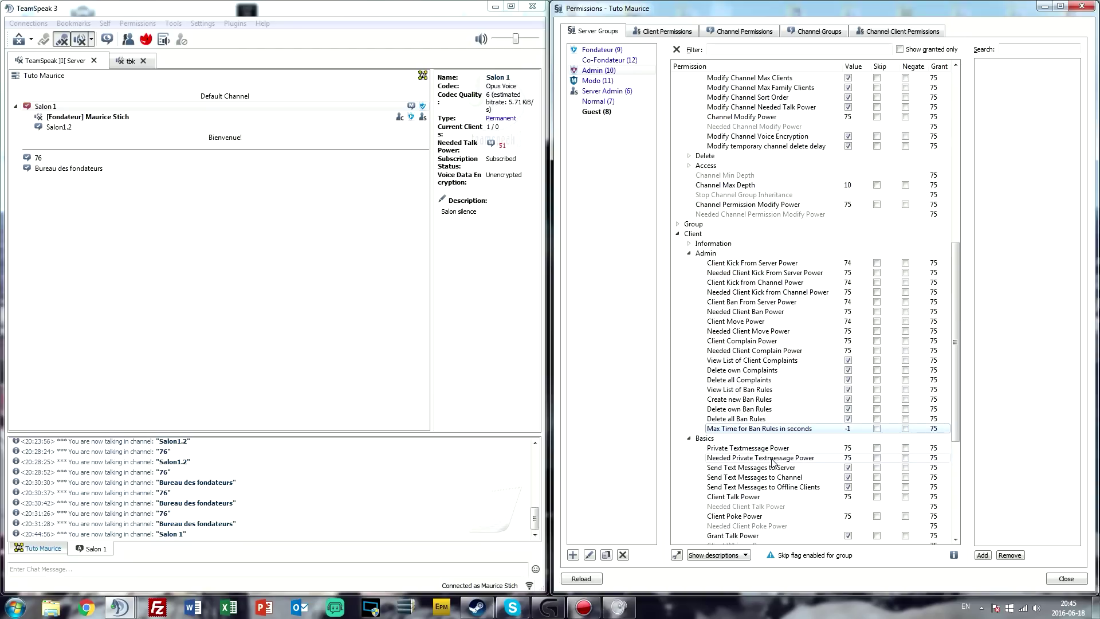
scroll(760, 520, "down", 1)
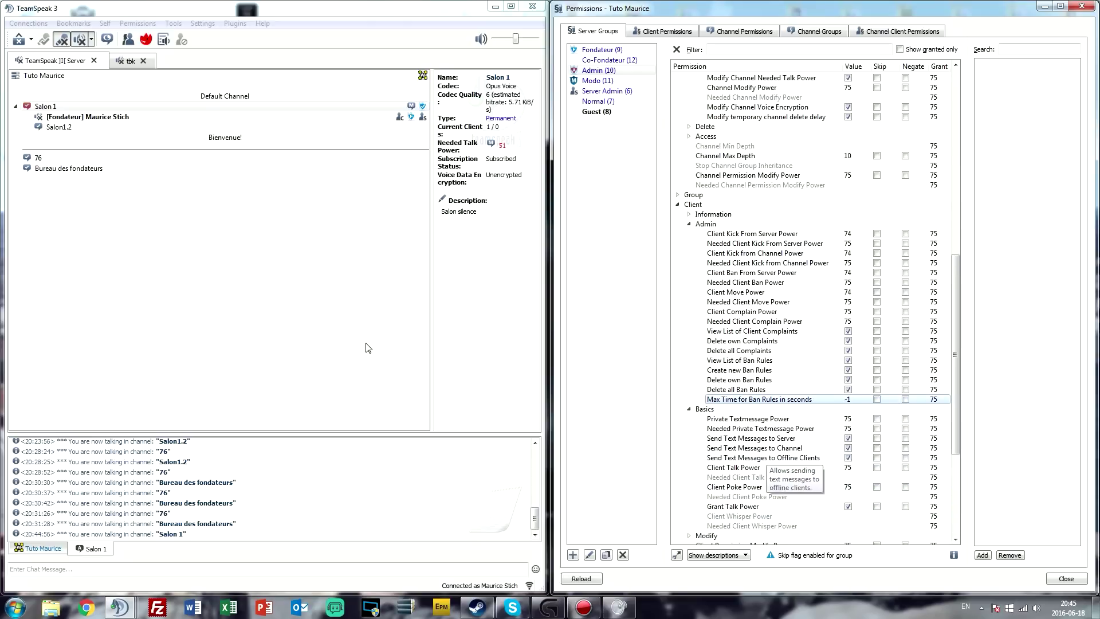
Step: Create a new server group named Anti-Poke using the Regular group type
right_click(596, 185)
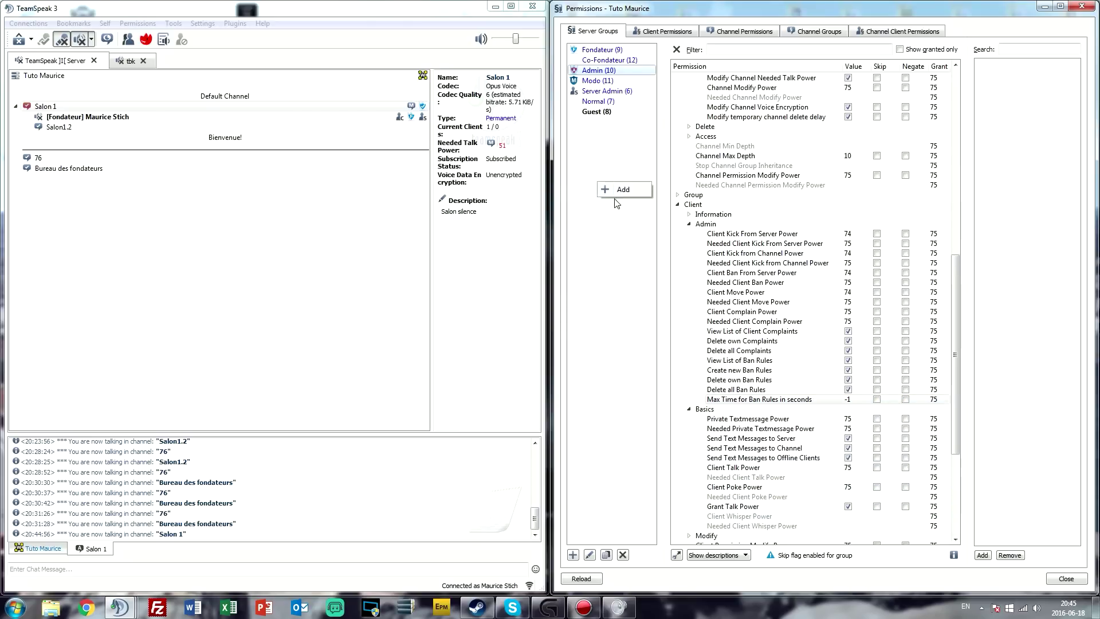
left_click(618, 188)
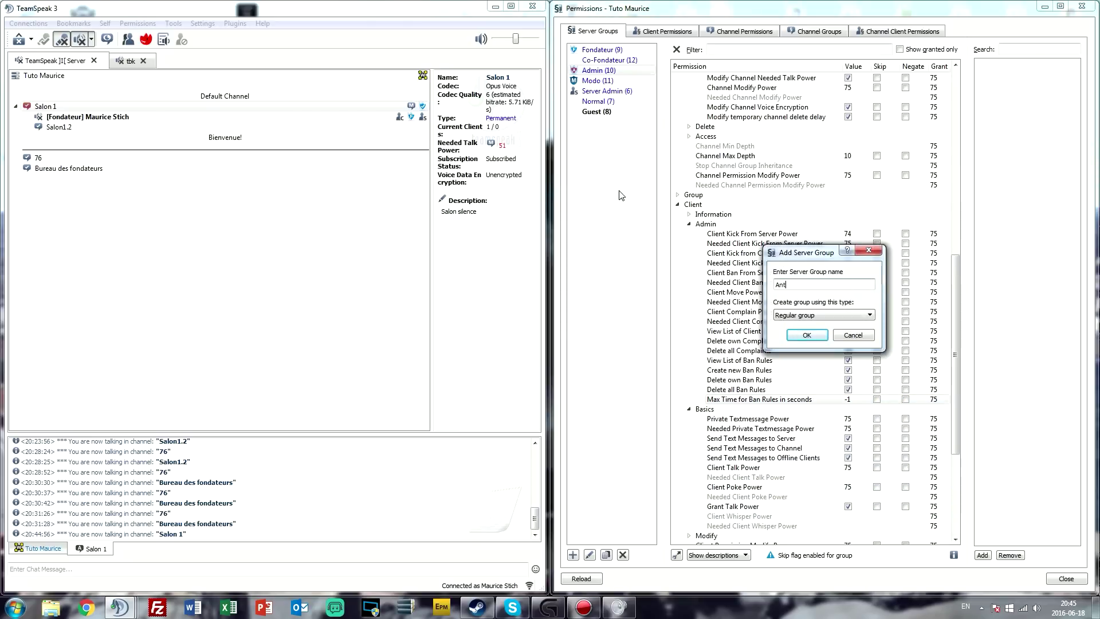
type("Anti-Poke")
key("Return")
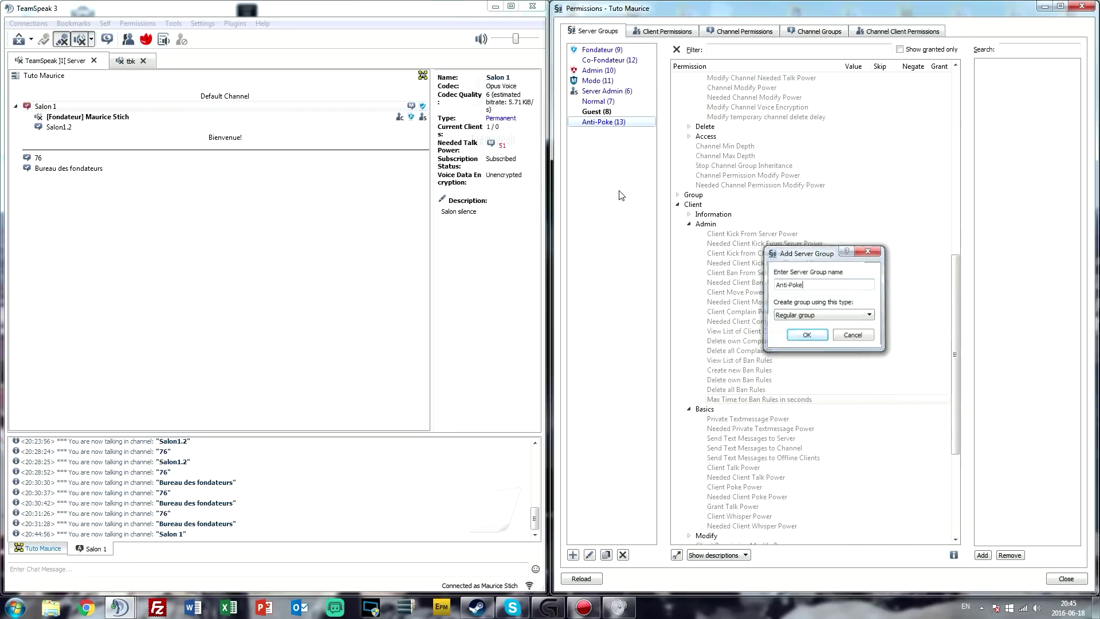
Step: Filter the Anti-Poke group's permissions by "need" and set its Needed Client Poke Power to 75
left_click(729, 51)
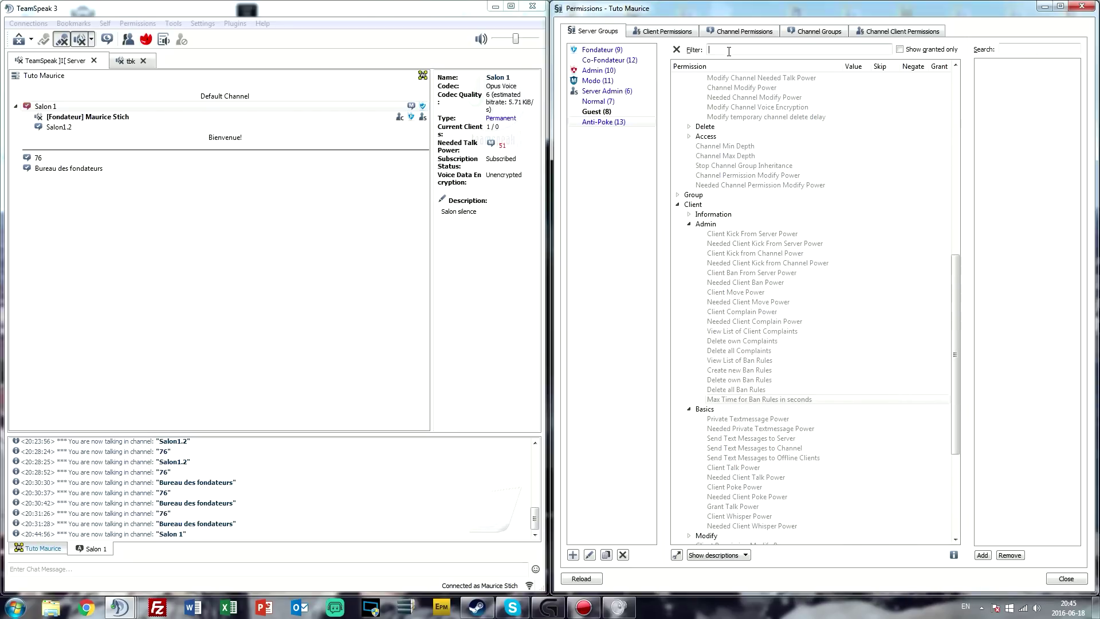
type("nee")
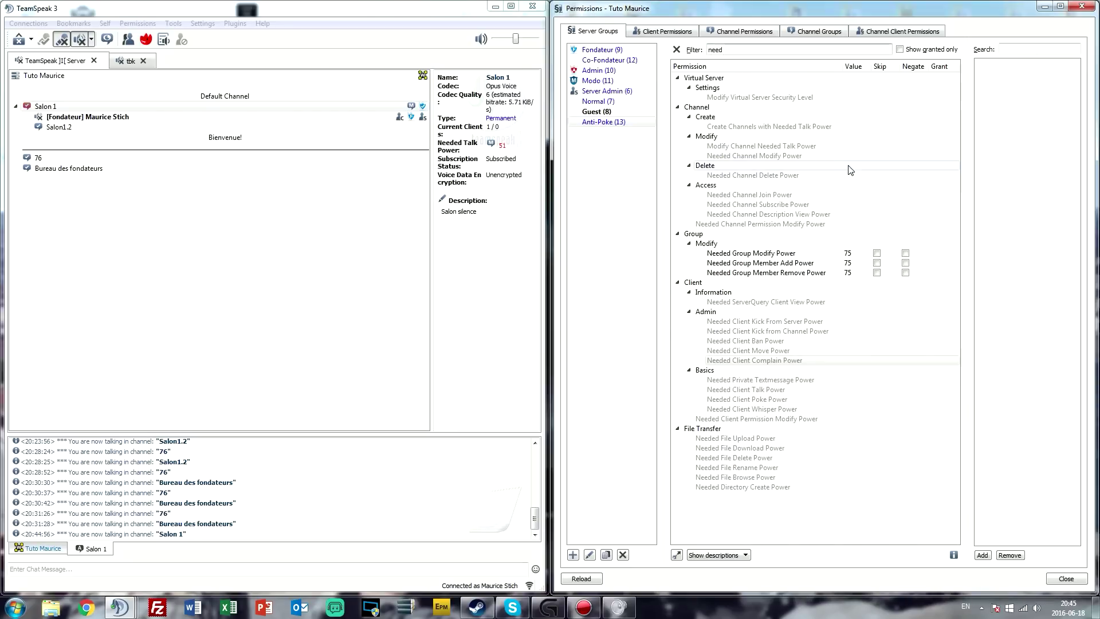
type("d")
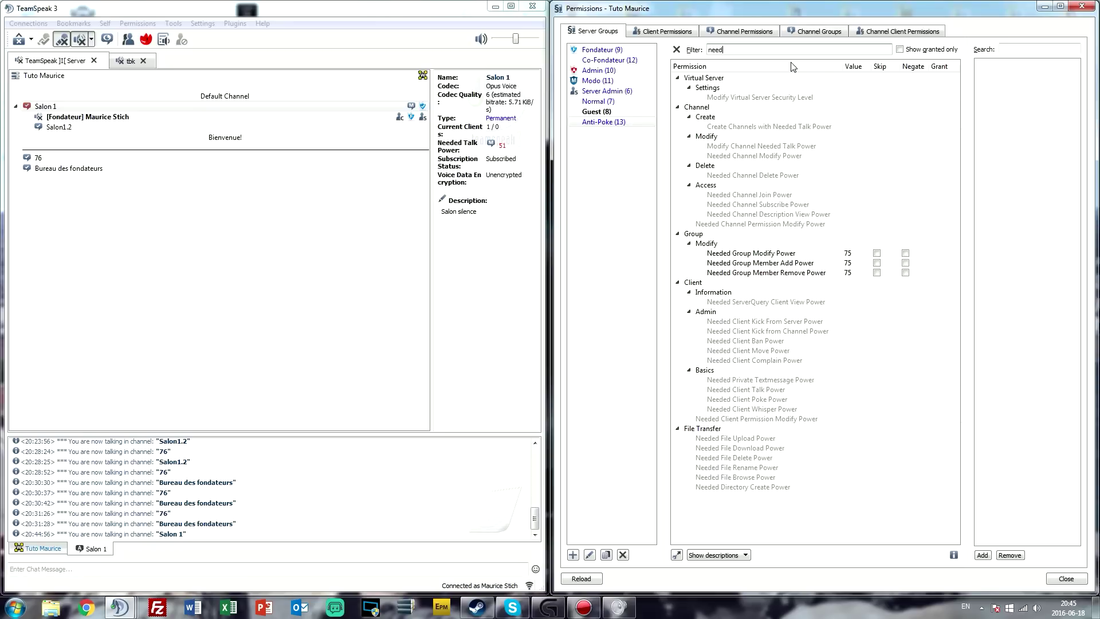
left_click(842, 400)
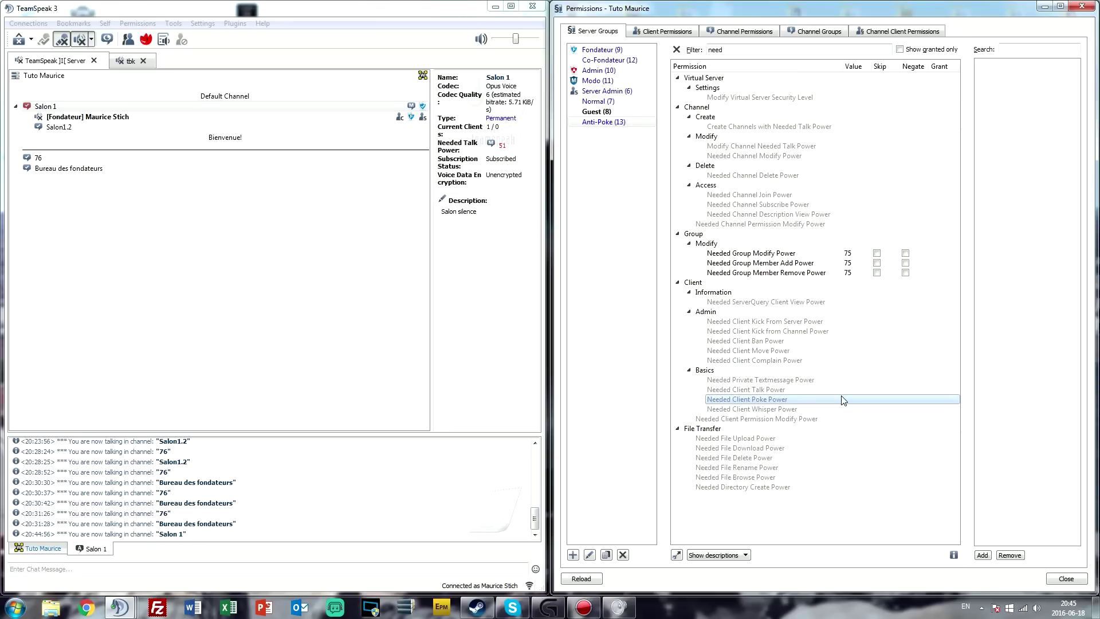
double_click(843, 399)
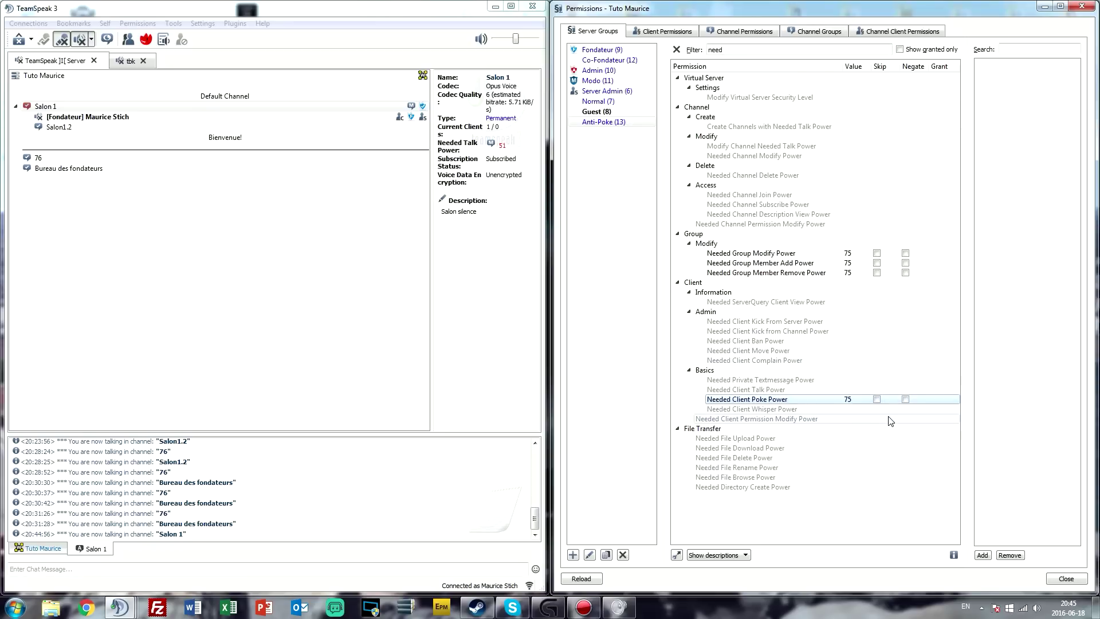
Step: Filter the permissions by "poke" and compare Client Poke Power and Needed Client Poke Power across the server groups
left_click(598, 102)
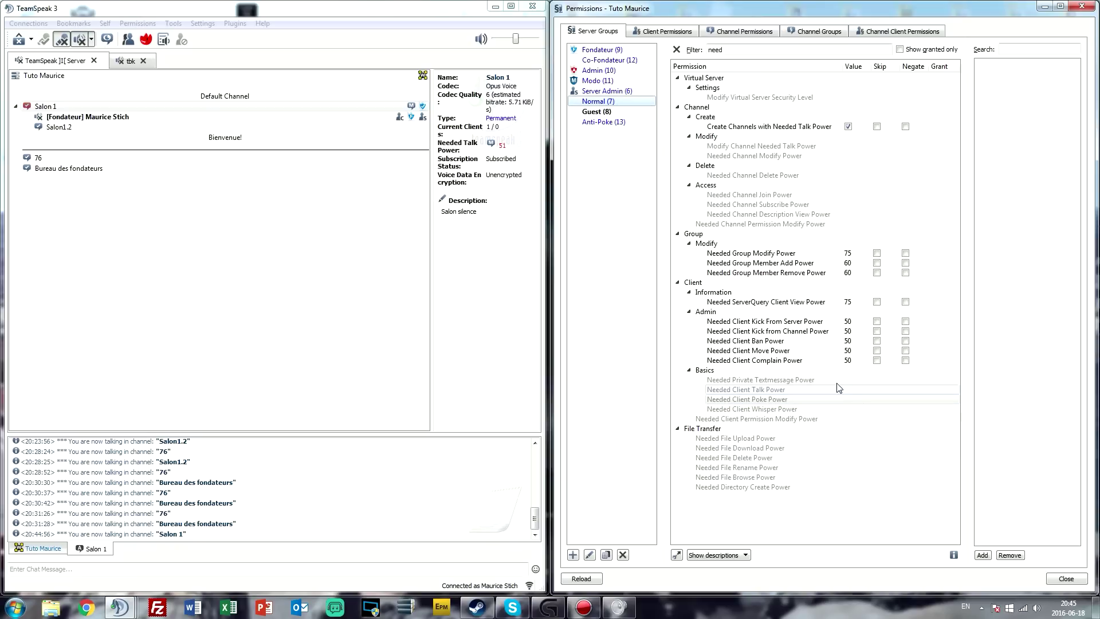
left_click(752, 45)
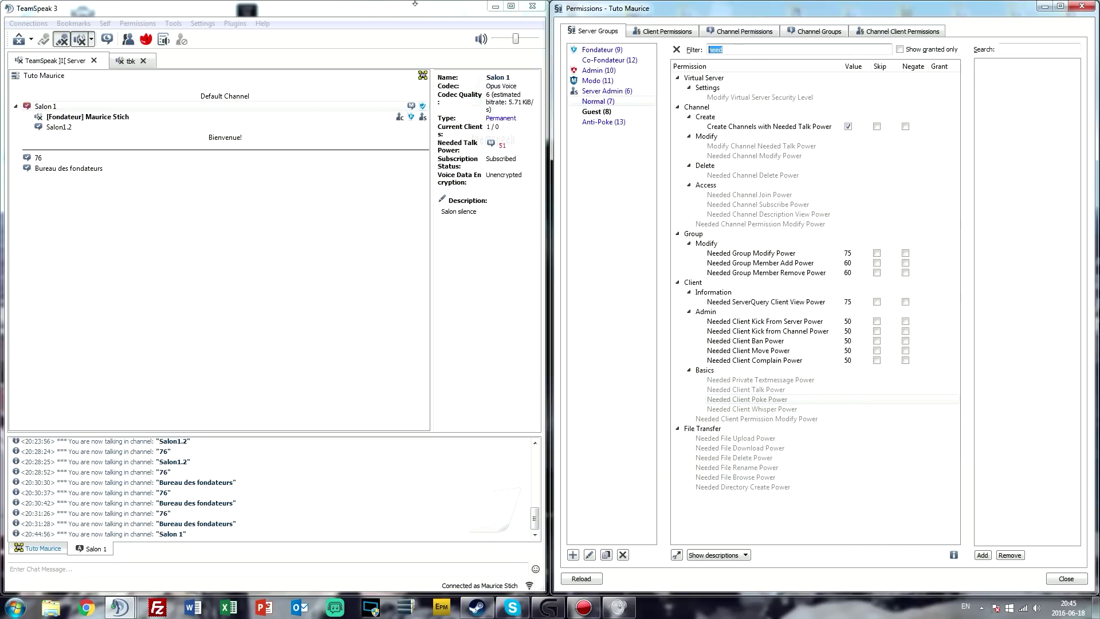
type("poke")
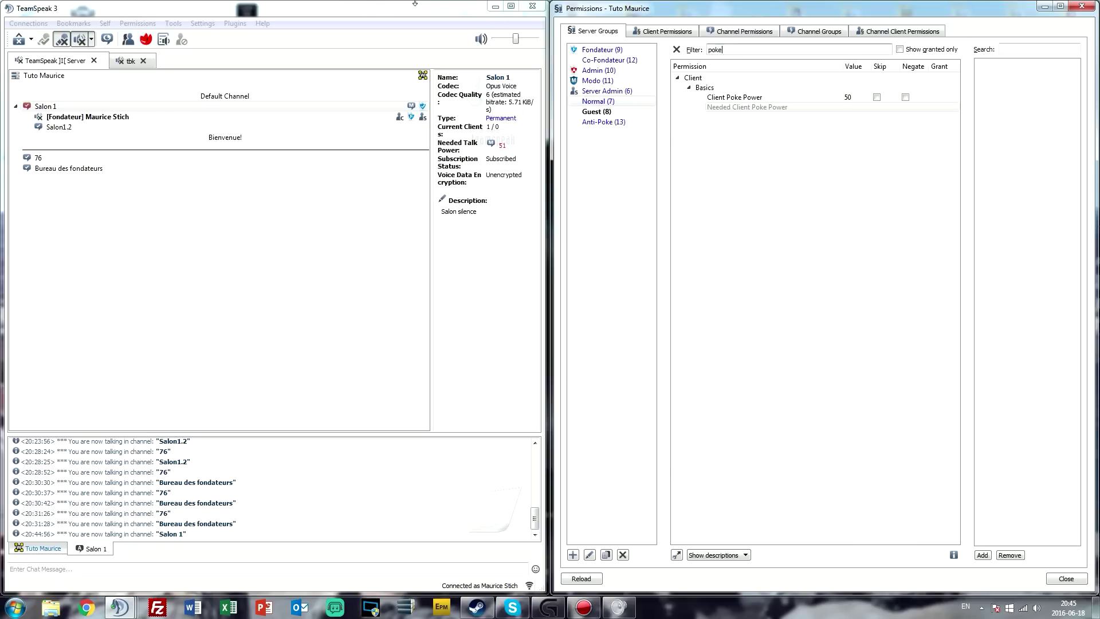
left_click(619, 70)
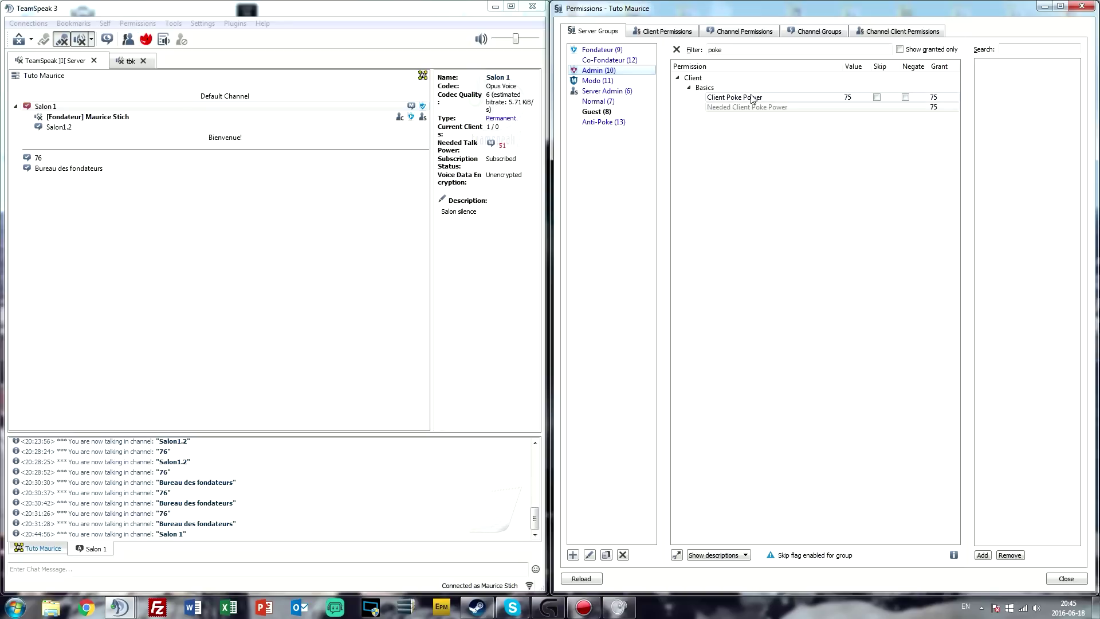
left_click(625, 49)
left_click(631, 80)
left_click(626, 91)
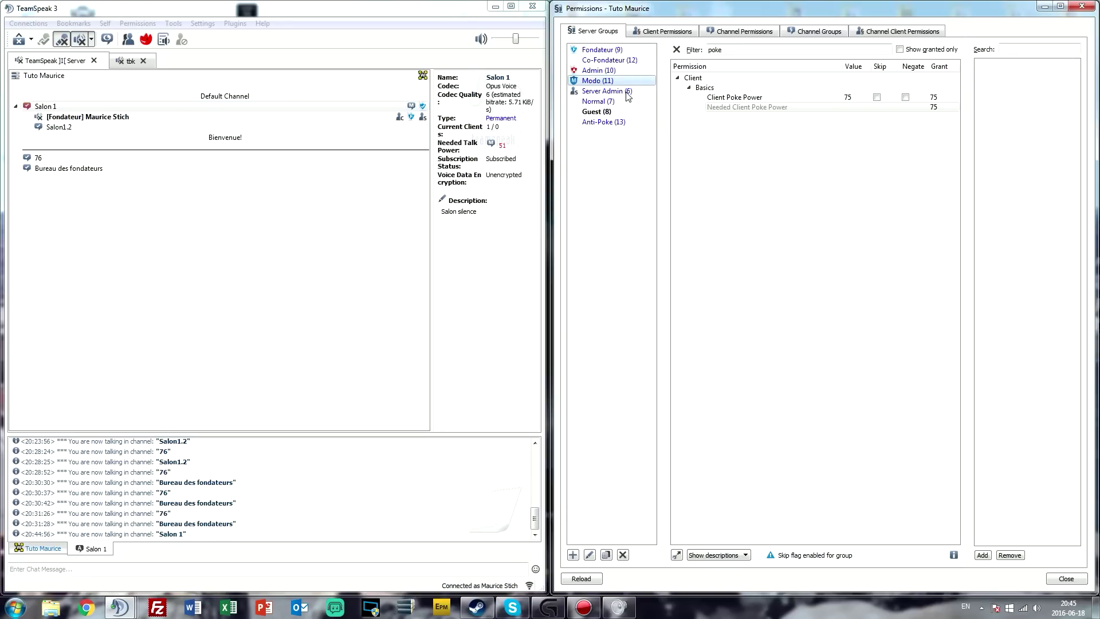
left_click(622, 101)
left_click(621, 113)
left_click(619, 101)
left_click(616, 90)
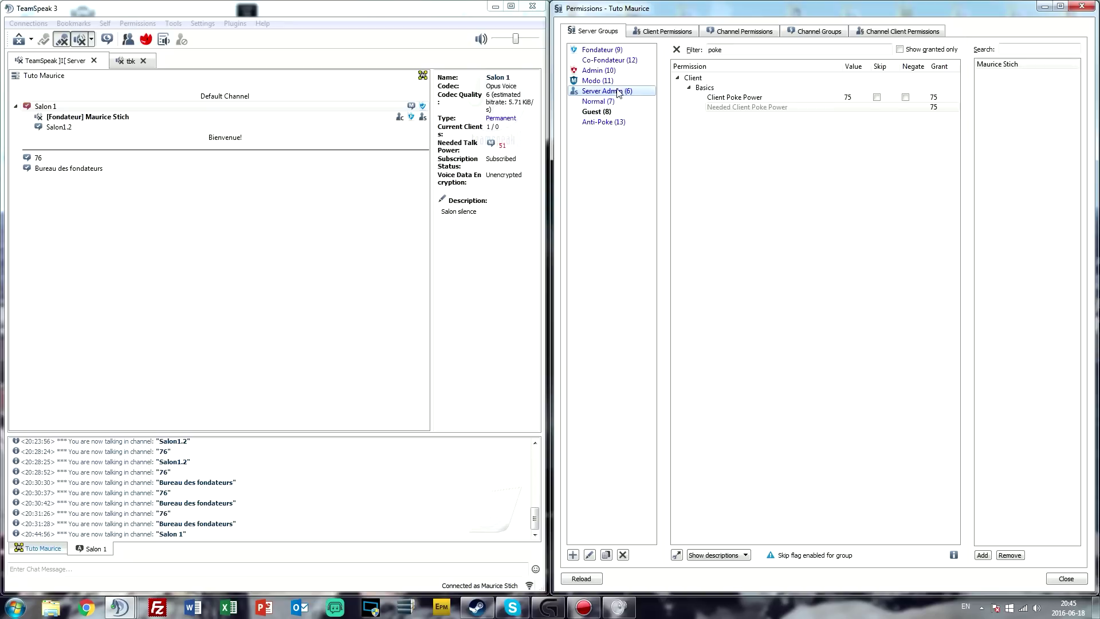
left_click(614, 72)
left_click(615, 113)
left_click(617, 121)
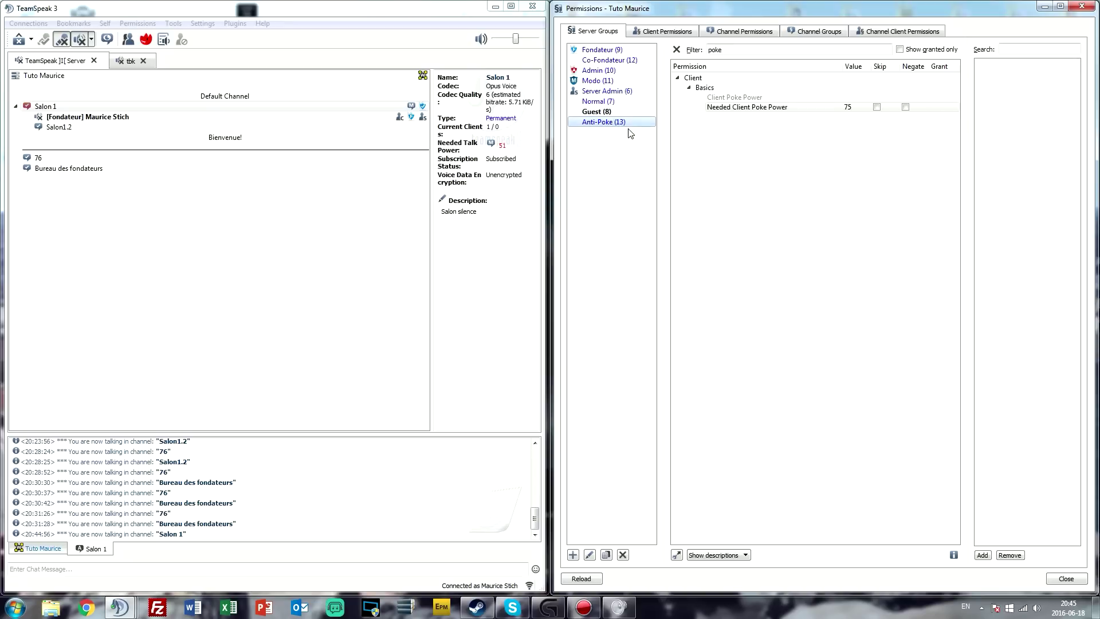
Step: Assign the Anti-Poke server group to the connected client in Salon 1
right_click(190, 117)
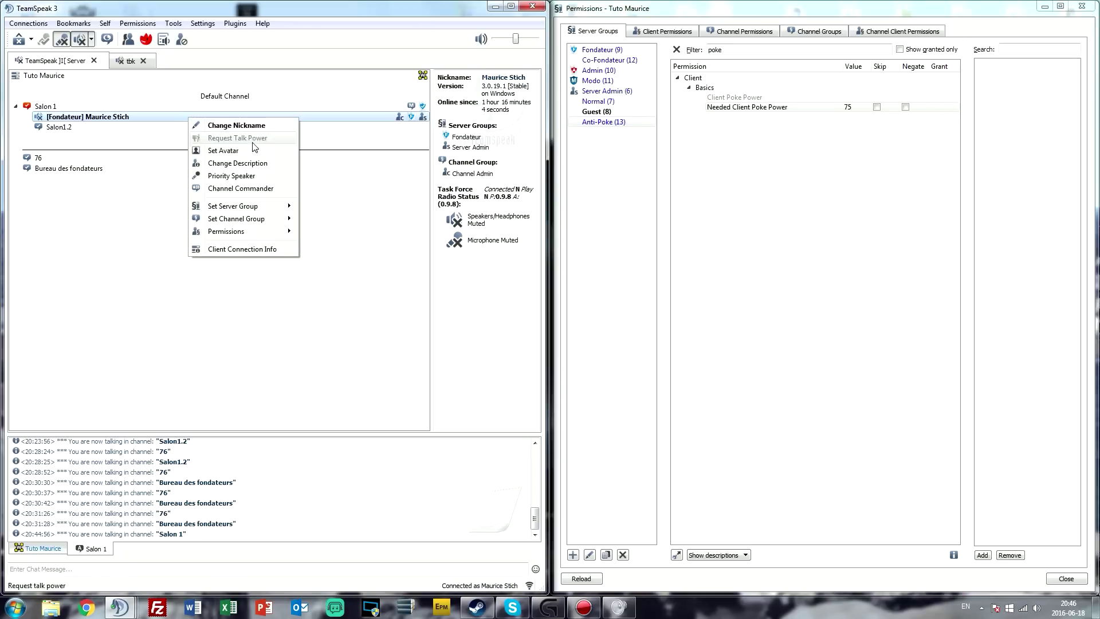
mouse_move(274, 215)
left_click(340, 314)
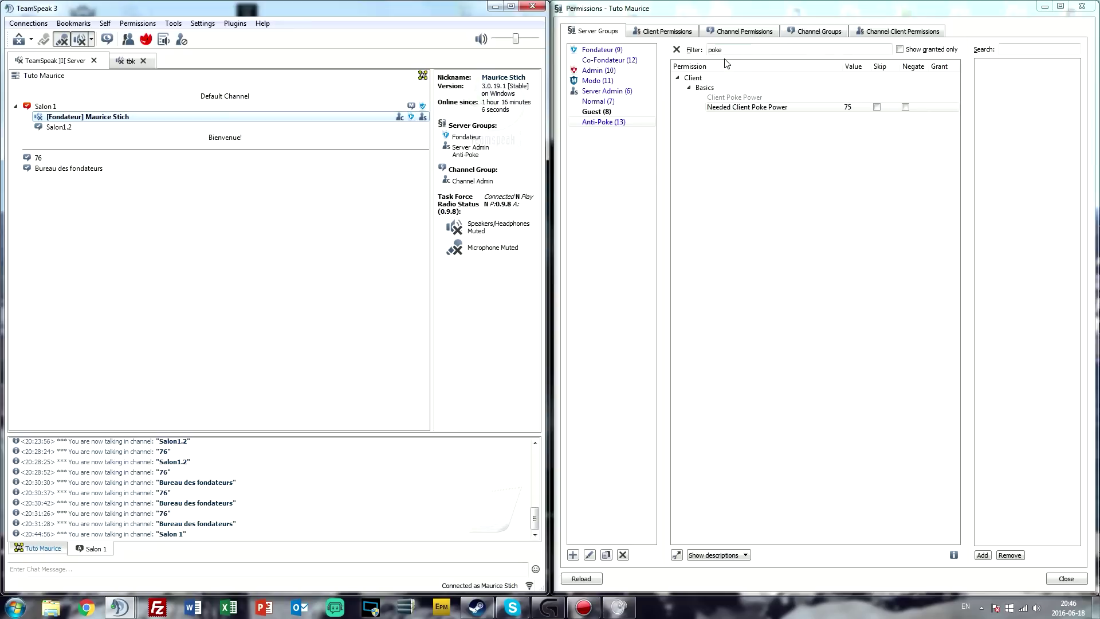
Step: Clear the permission filter and review the Admin group's client Basics permissions, including Needed Client Poke Power
left_click(676, 50)
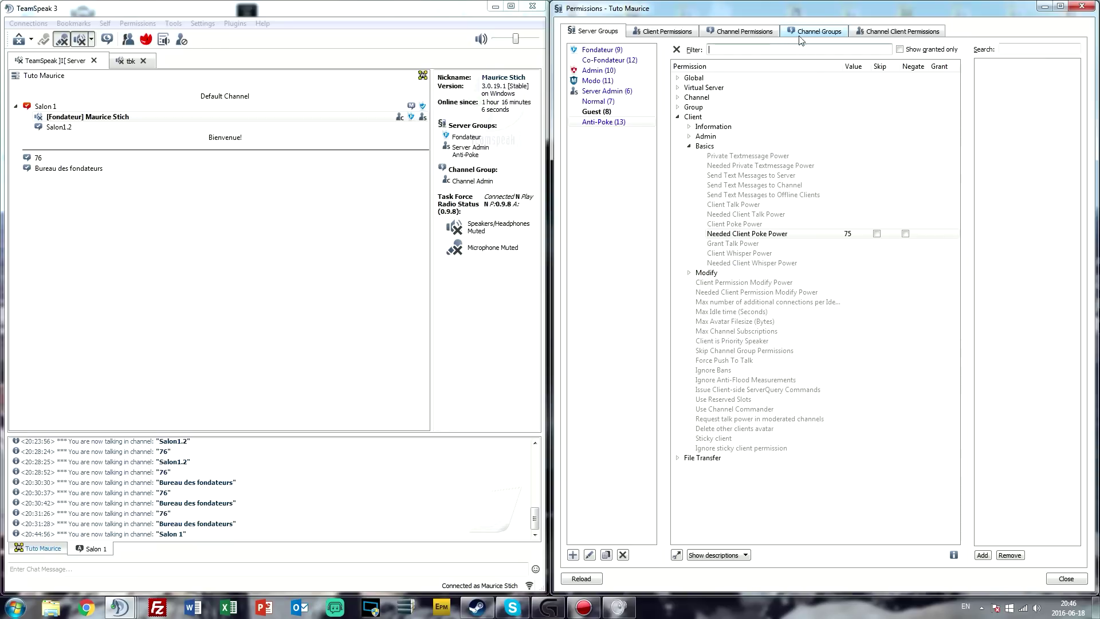
left_click(613, 71)
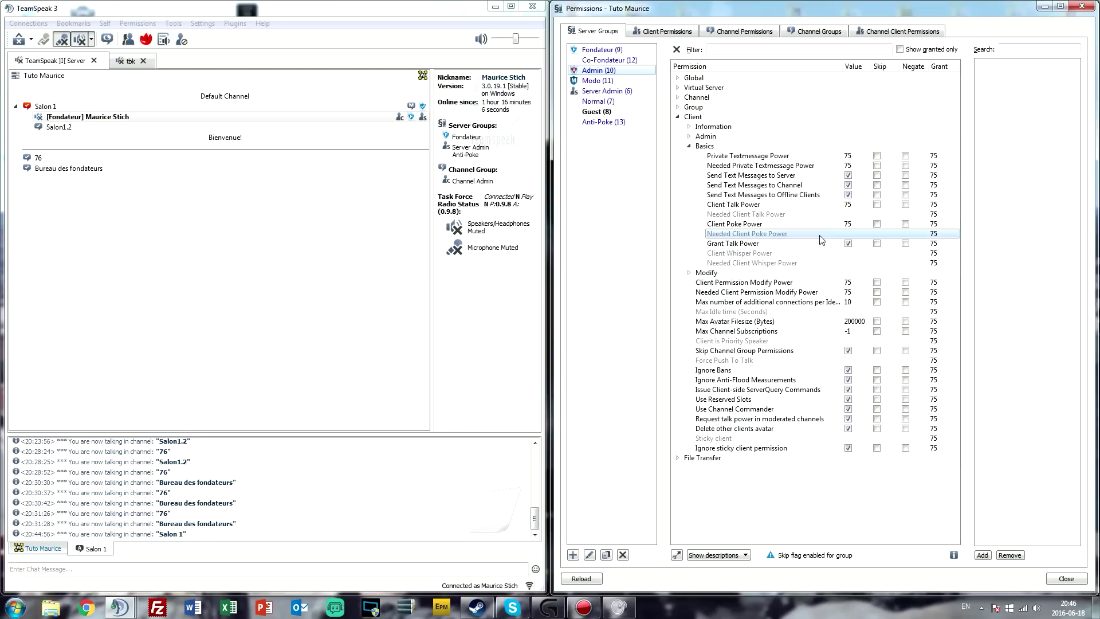
right_click(194, 118)
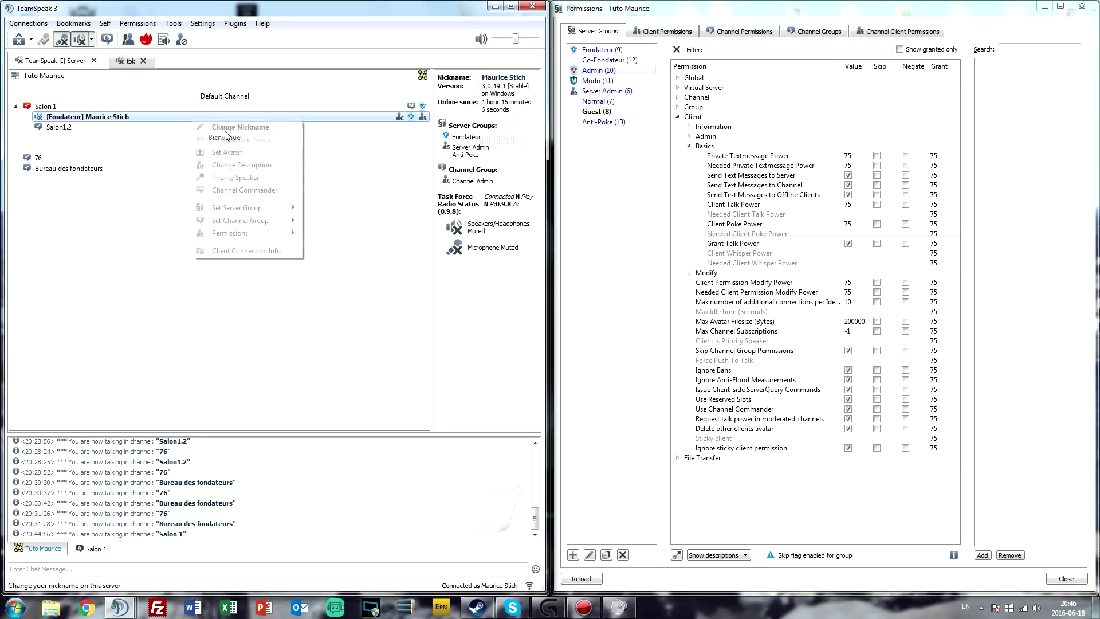
left_click(328, 258)
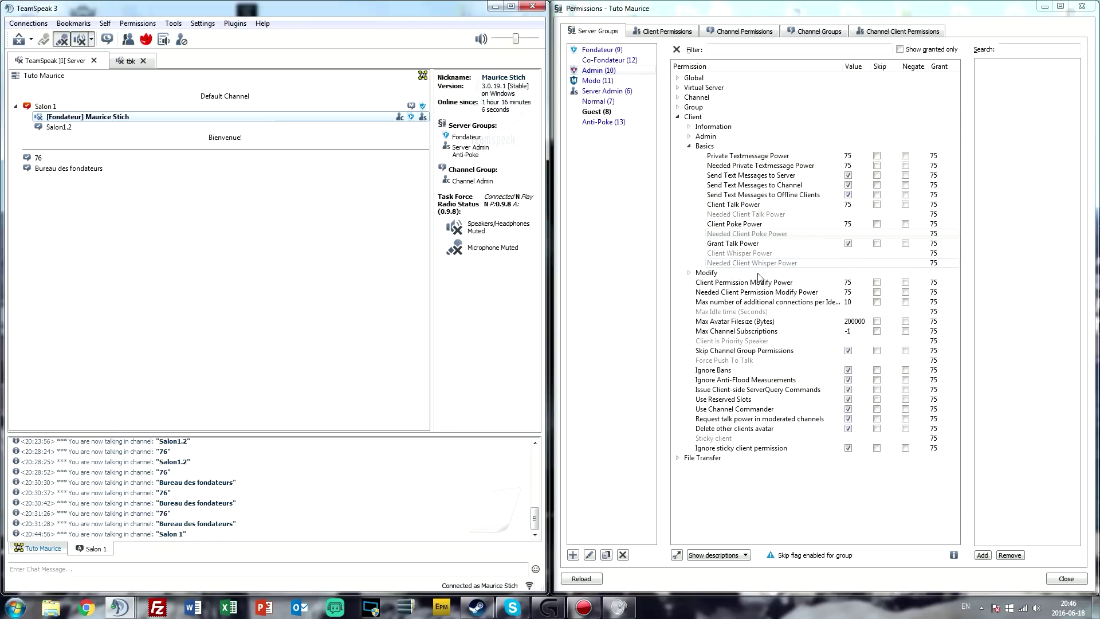
Step: Expand the Admin group's client Modify permissions and view the connected client's description editor without changing the description
left_click(689, 273)
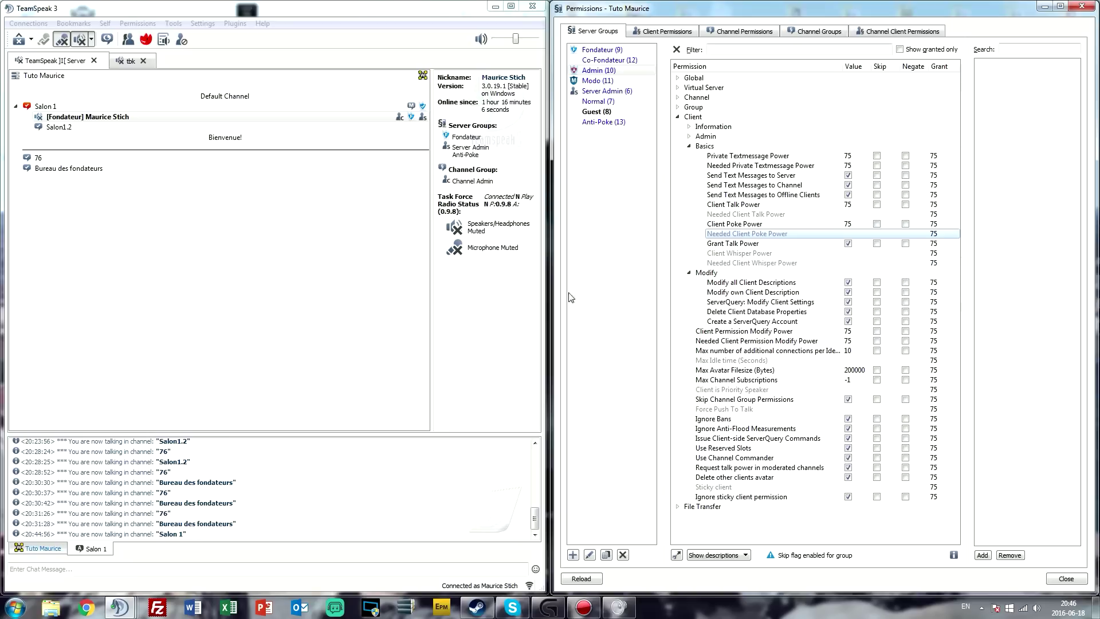
right_click(182, 117)
left_click(228, 163)
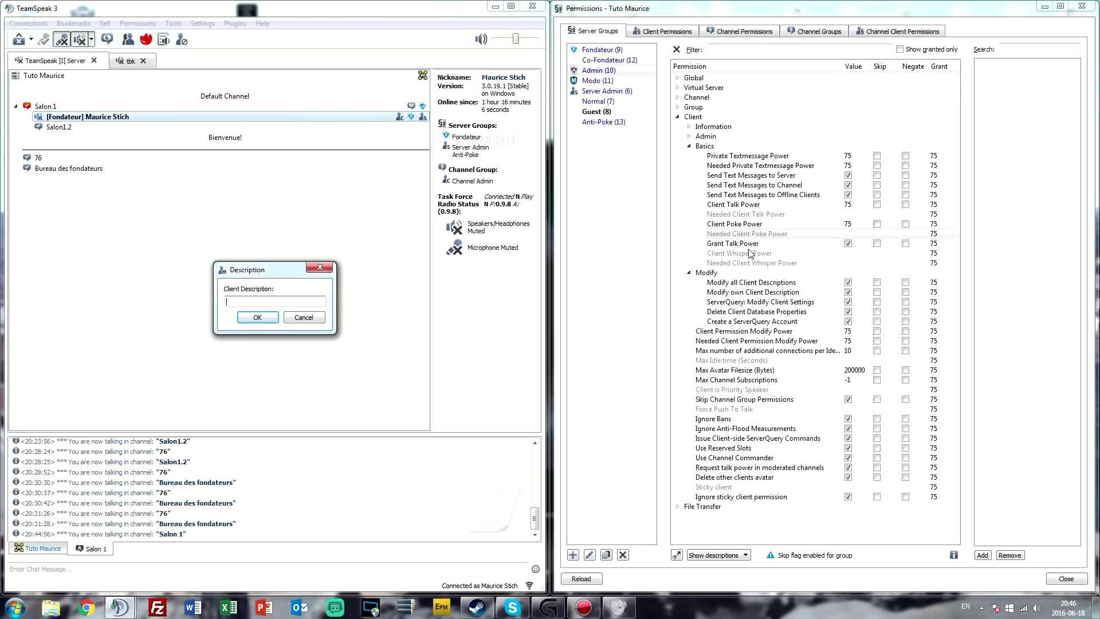
left_click(307, 316)
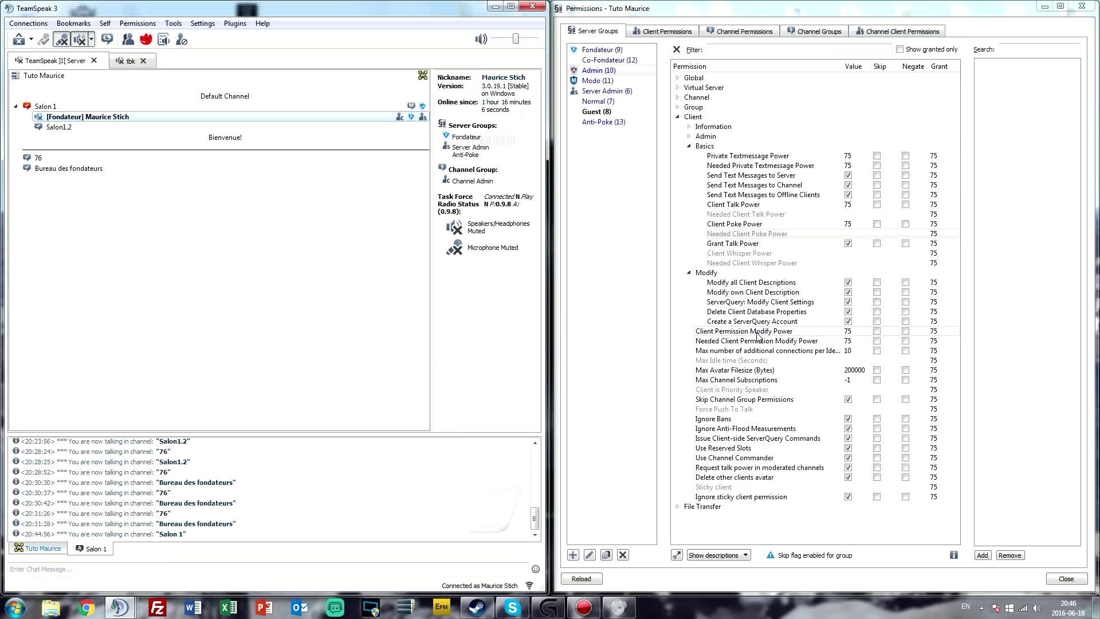
Step: Compare Client Permission Modify Power and Needed Client Permission Modify Power across the Admin, Normal and Modo groups
left_click(757, 334)
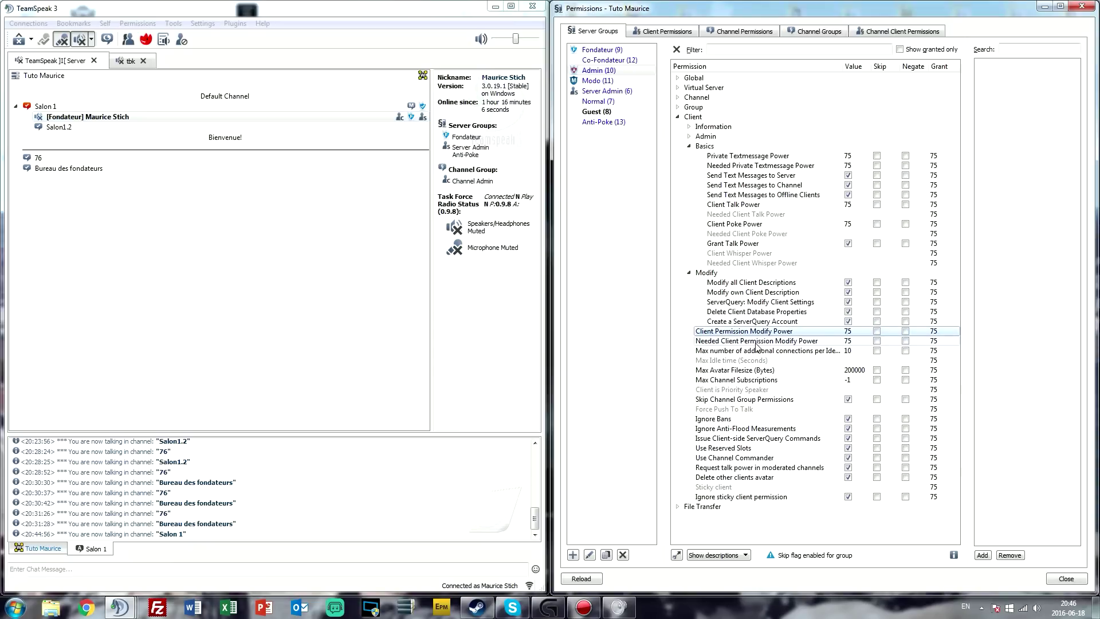
left_click(599, 101)
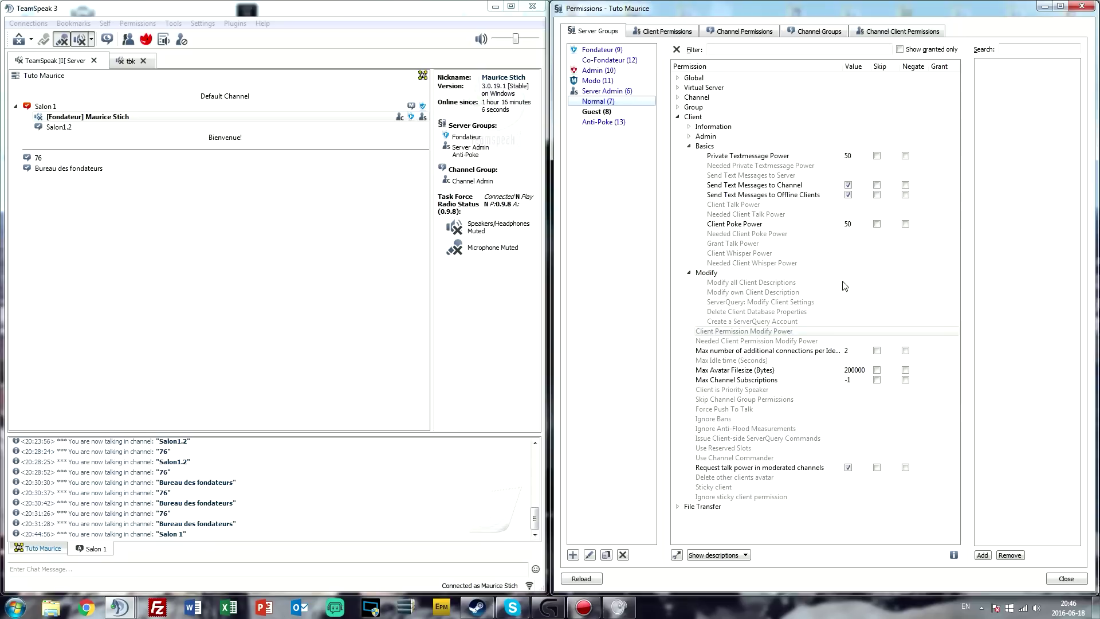
left_click(598, 81)
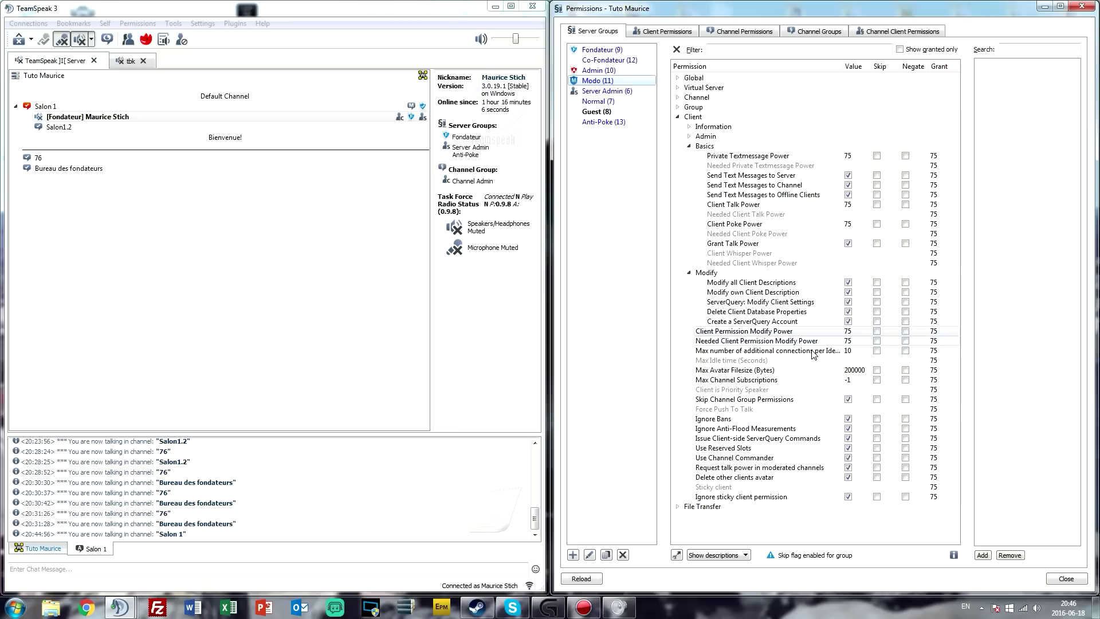
Step: Widen the permission list and its name column to show Max number of additional connections per Identity in full
left_click(849, 352)
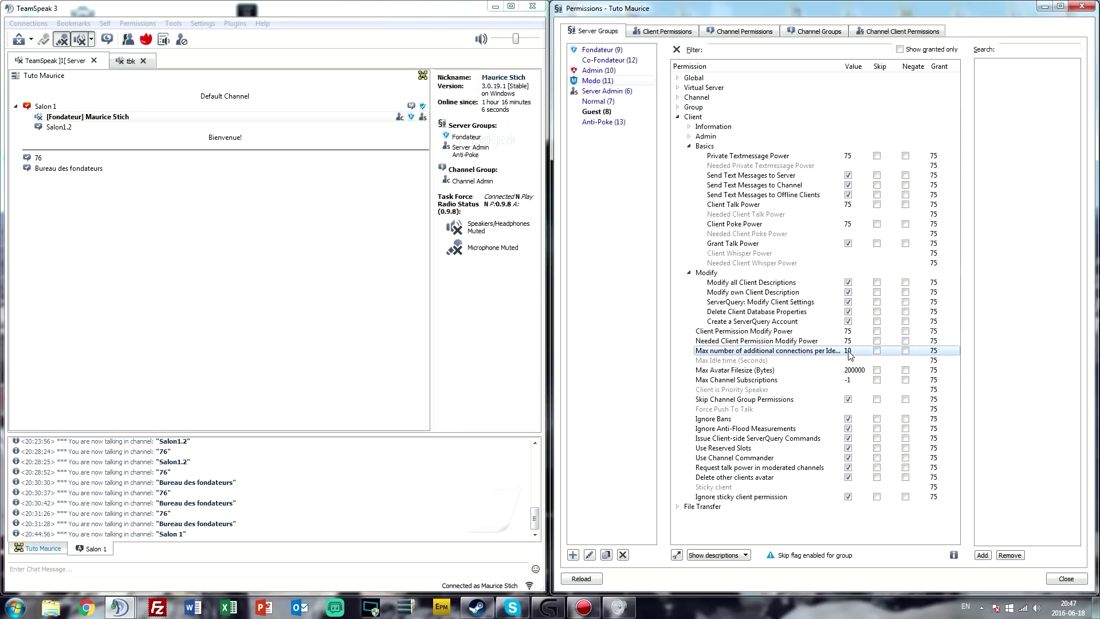
double_click(848, 352)
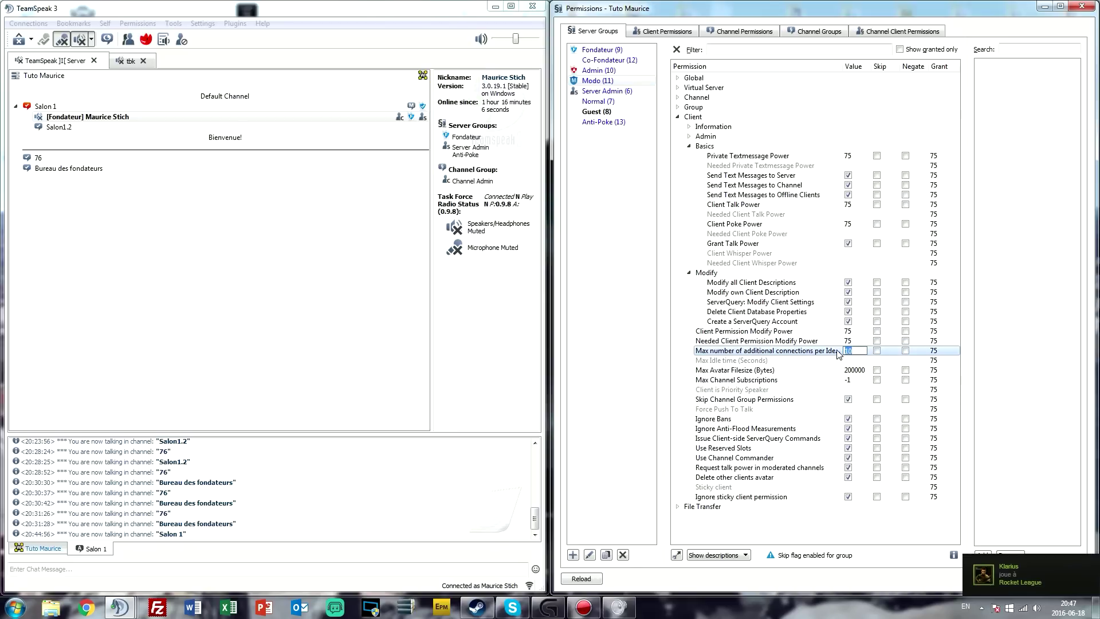
key("Return")
left_click_drag(659, 240, 632, 240)
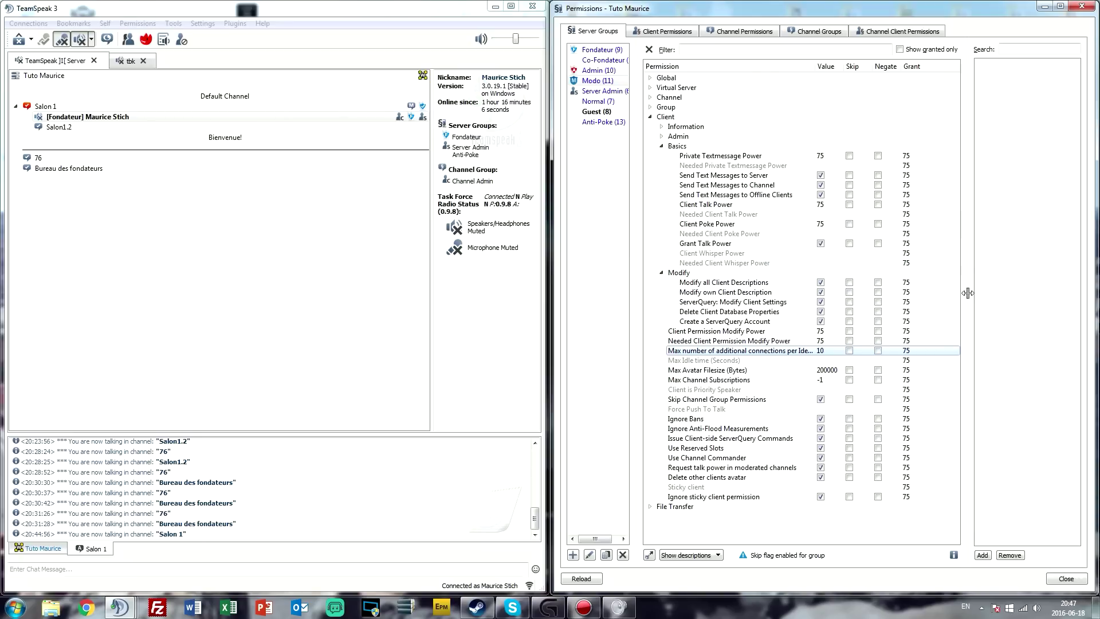
left_click_drag(967, 291, 1022, 291)
left_click(843, 342)
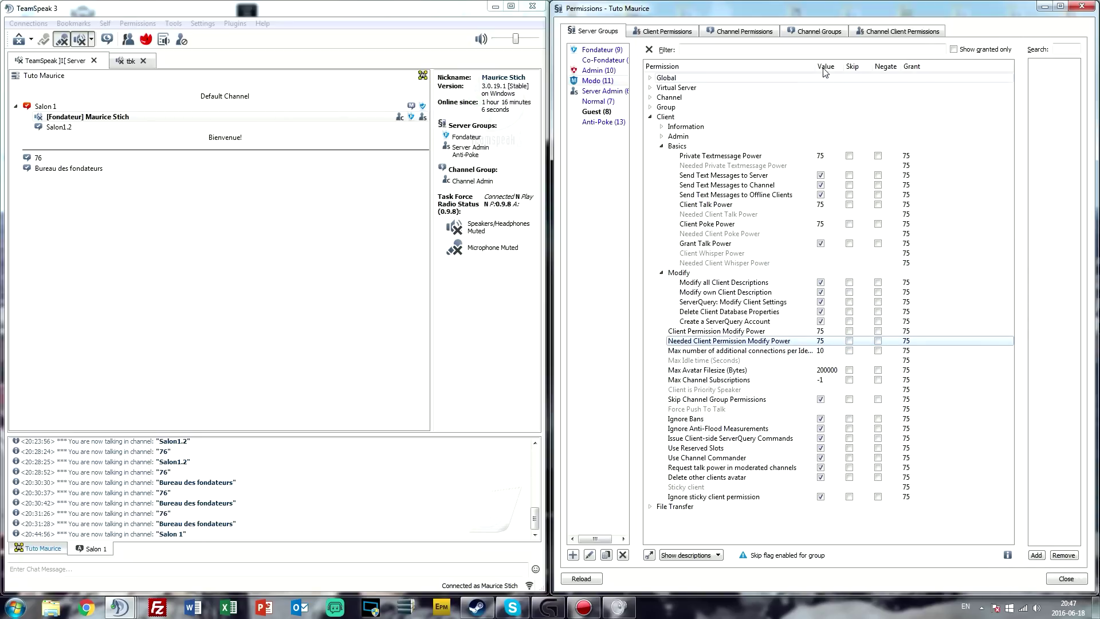
left_click_drag(822, 59, 864, 59)
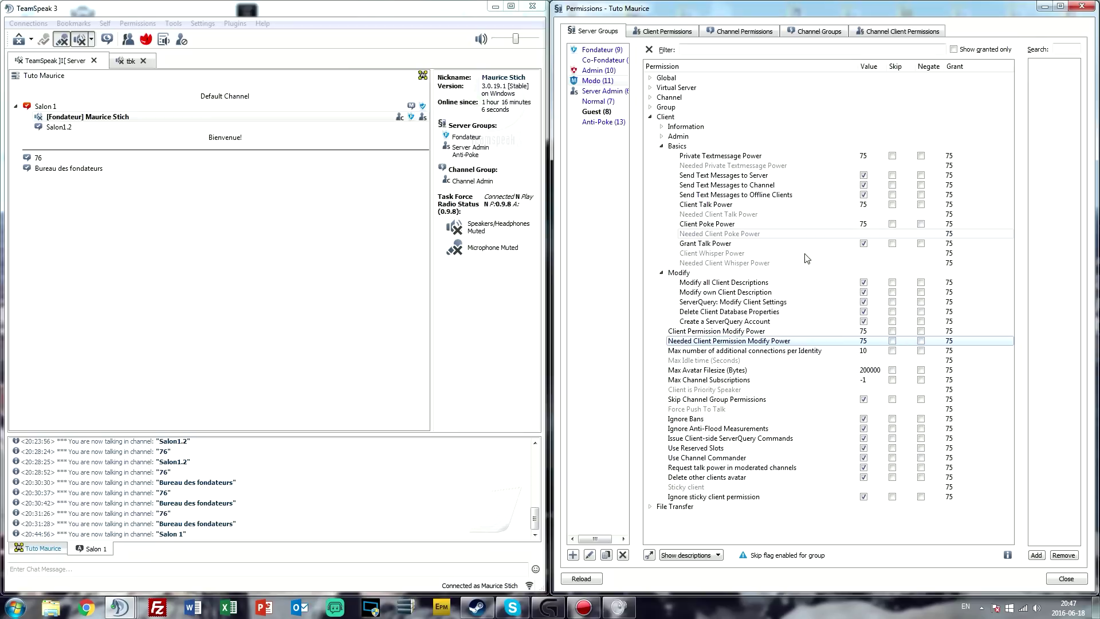
left_click(802, 352)
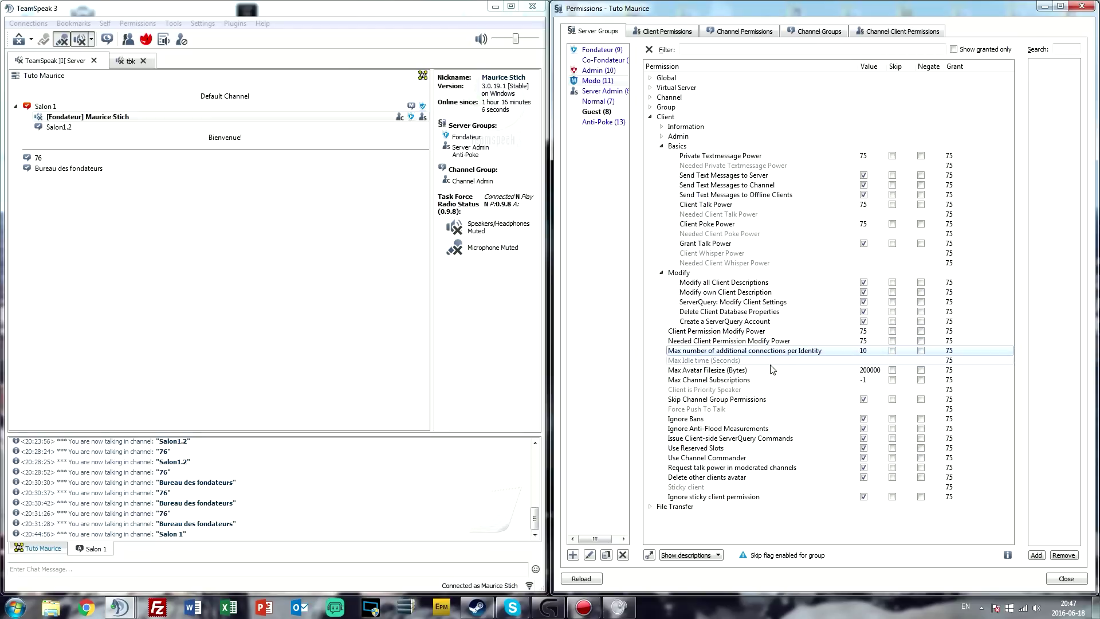
Step: View the tbk server connection, return to Tuto Maurice, and compare the Normal and Modo groups' additional connection limits
left_click(96, 88)
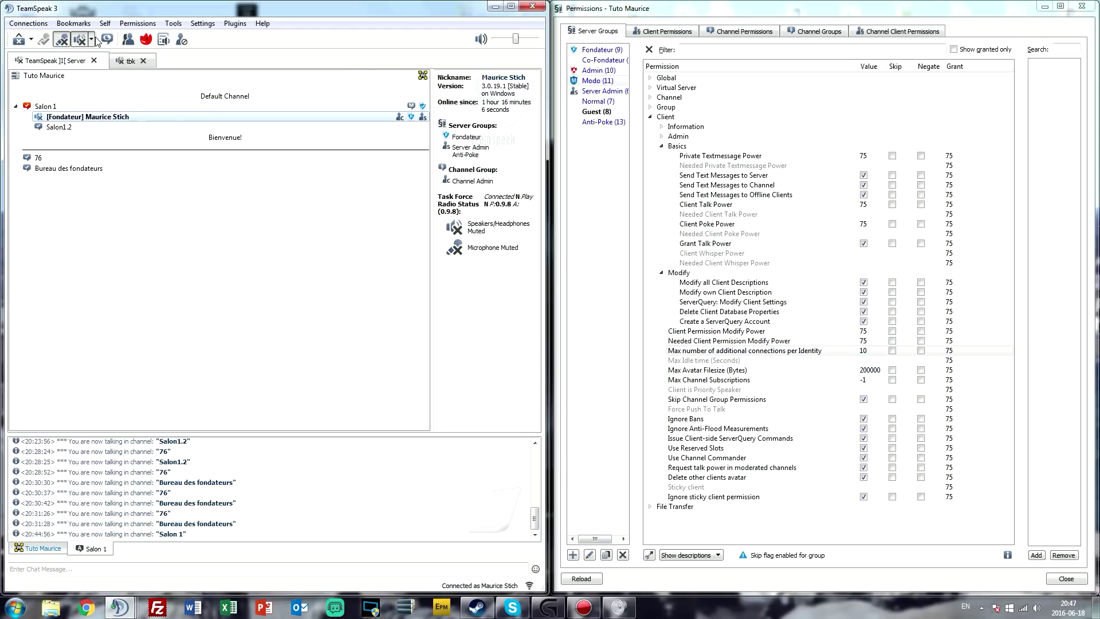
left_click(131, 61)
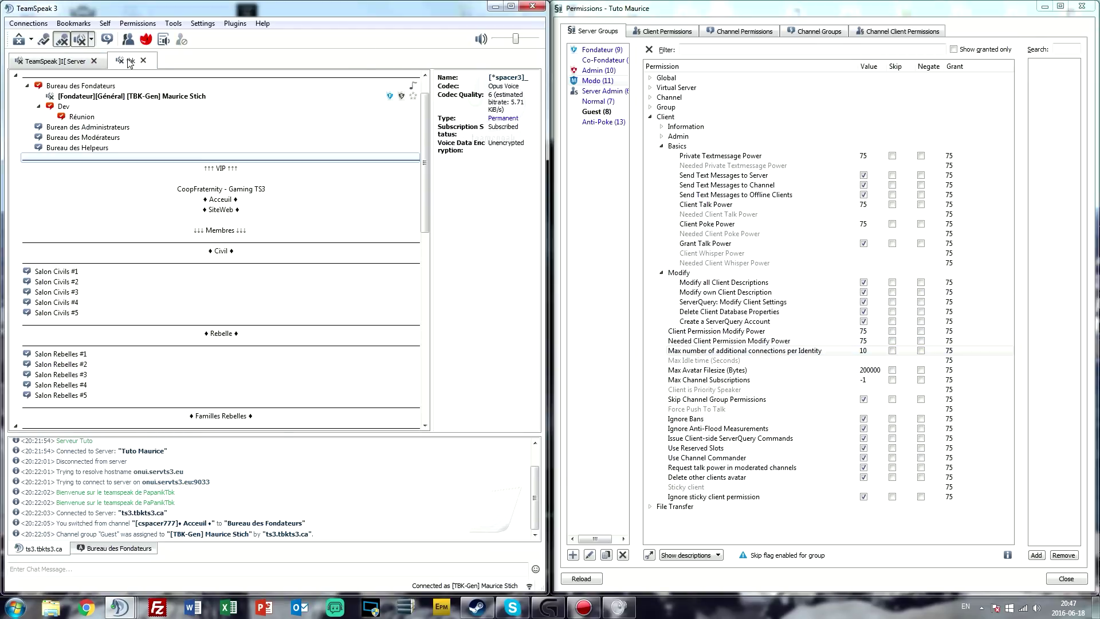
left_click(73, 59)
left_click(613, 103)
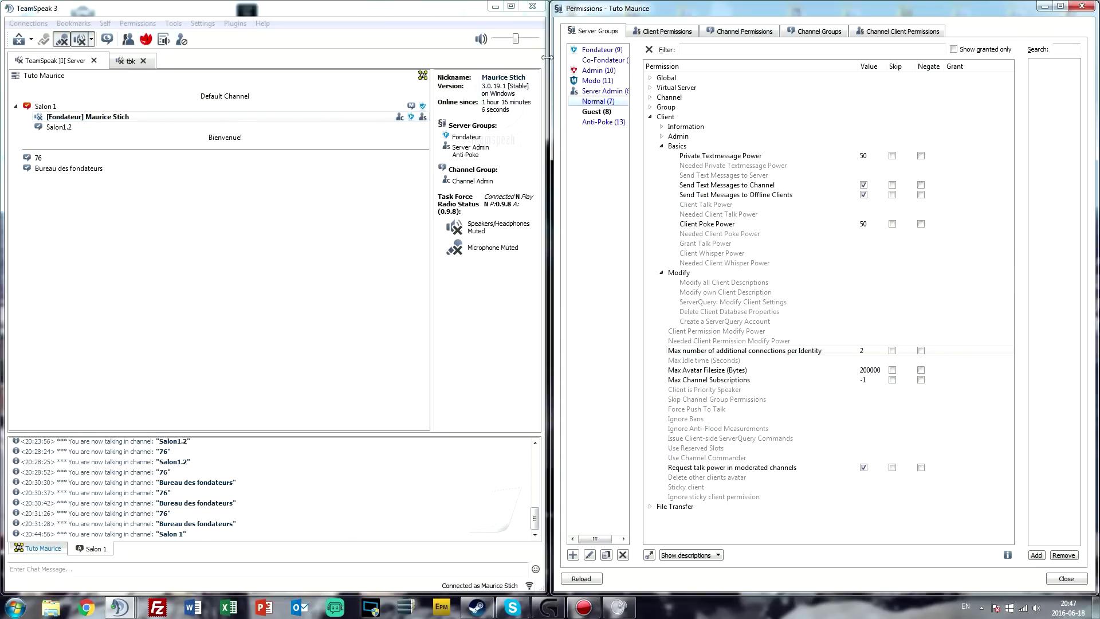
left_click(580, 81)
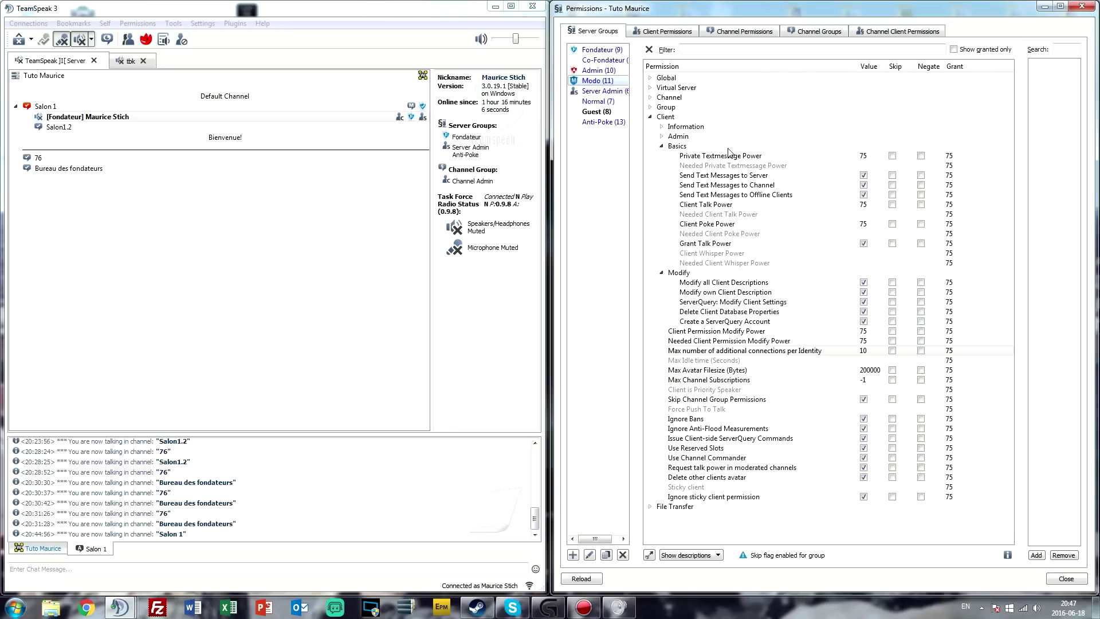
Step: Set the Modo group's Max Avatar Filesize (Bytes) to -1 and select Max Channel Subscriptions
double_click(871, 370)
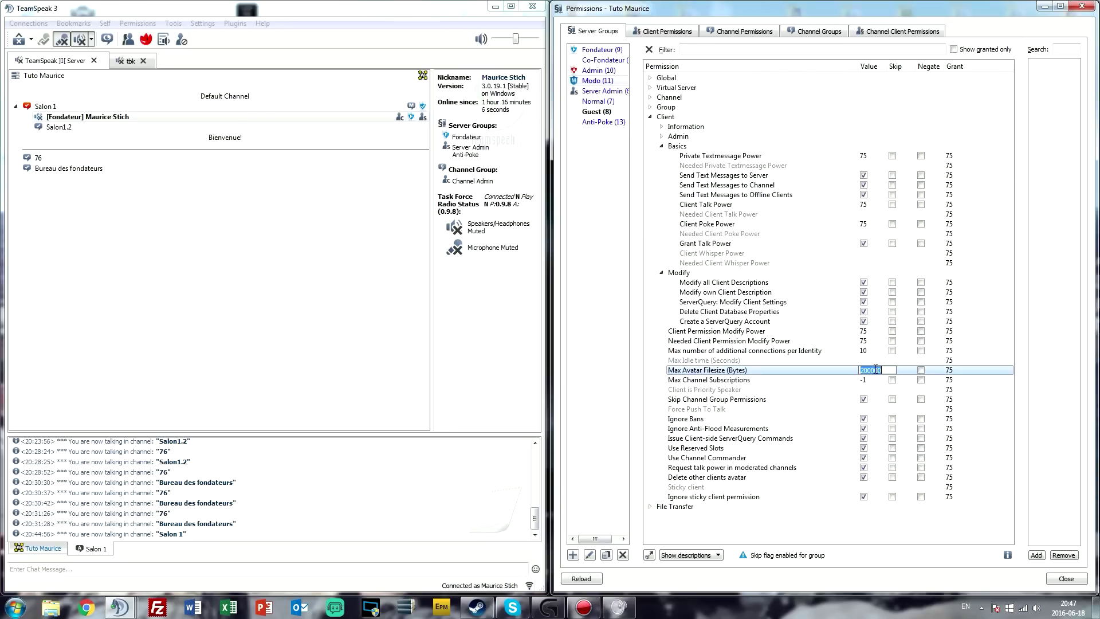
type("0")
key("Return")
double_click(875, 371)
key("Return")
left_click(877, 381)
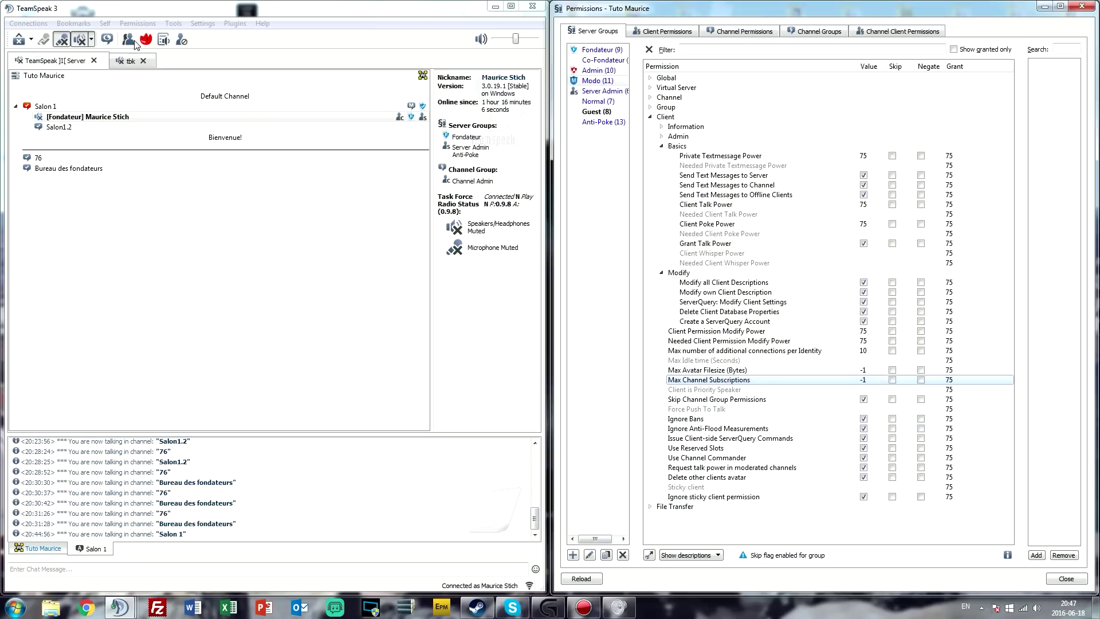
Step: Connect to the bookmarked Tla server from the tbk connection and dismiss its host message
left_click(115, 59)
left_click(71, 24)
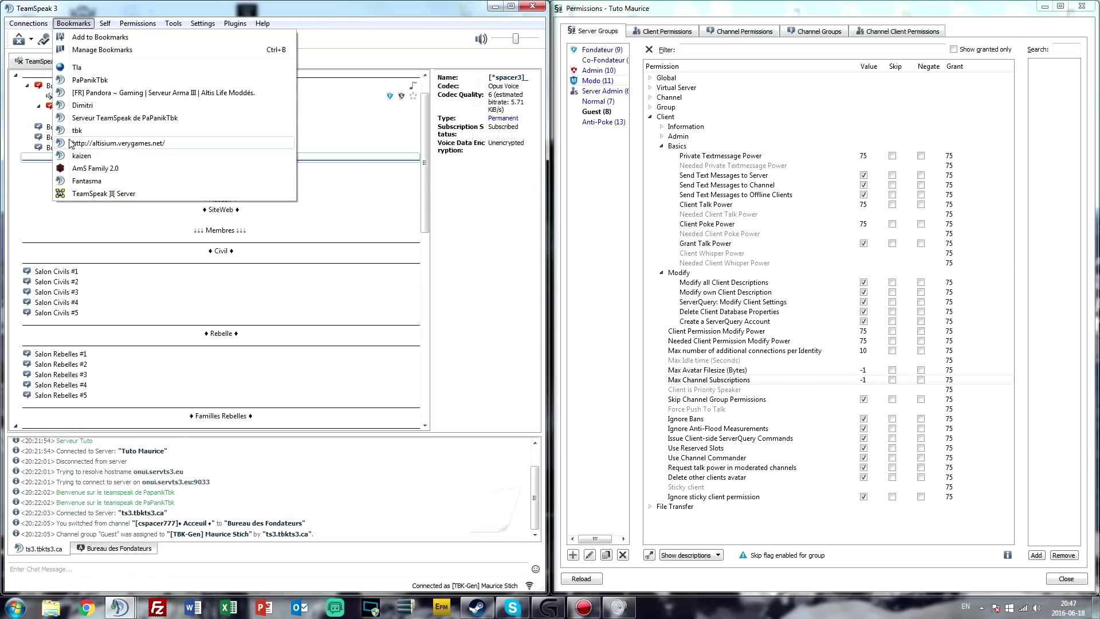
left_click(109, 80)
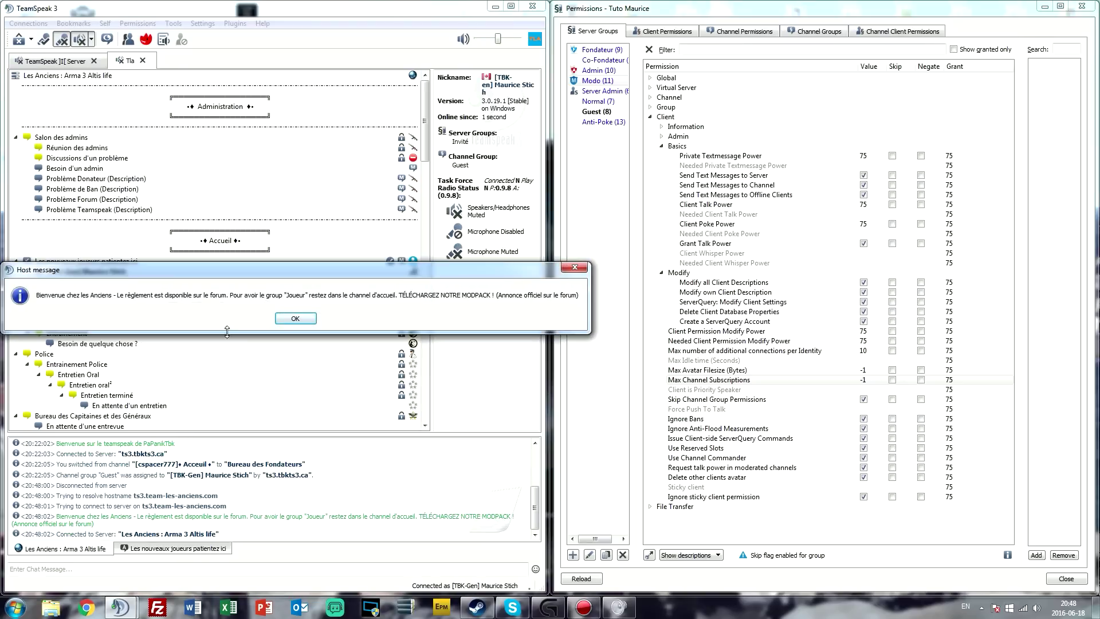
left_click(294, 318)
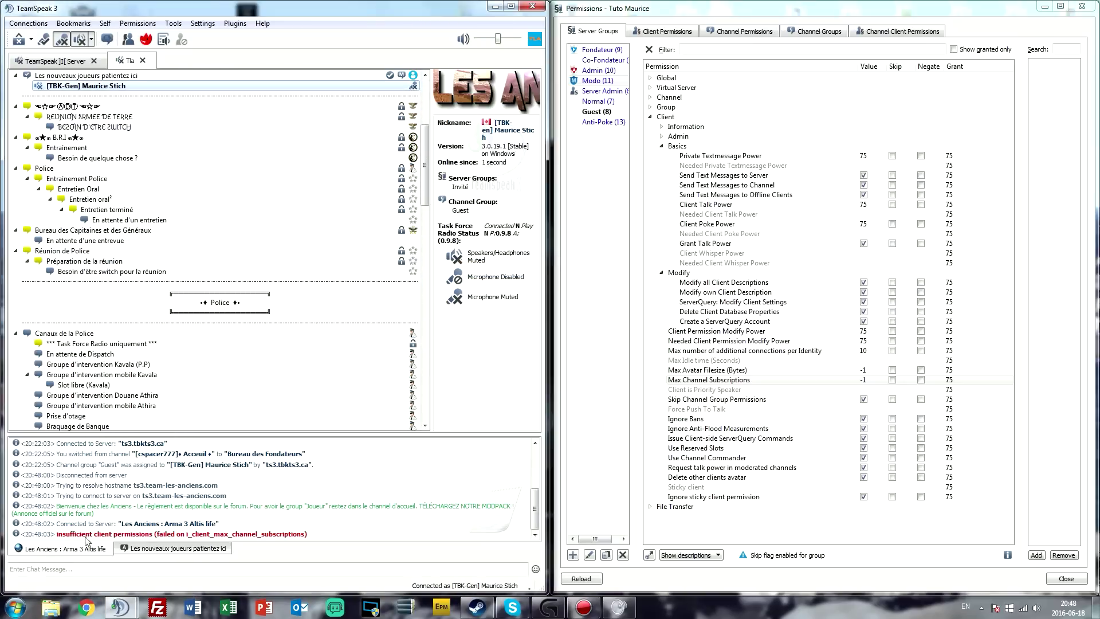
Step: Examine the Les Anciens server's log, channel tree, server information and channel details to illustrate channel subscription limits
left_click_drag(86, 537, 270, 378)
left_click(267, 325)
scroll(265, 321, "down", 13)
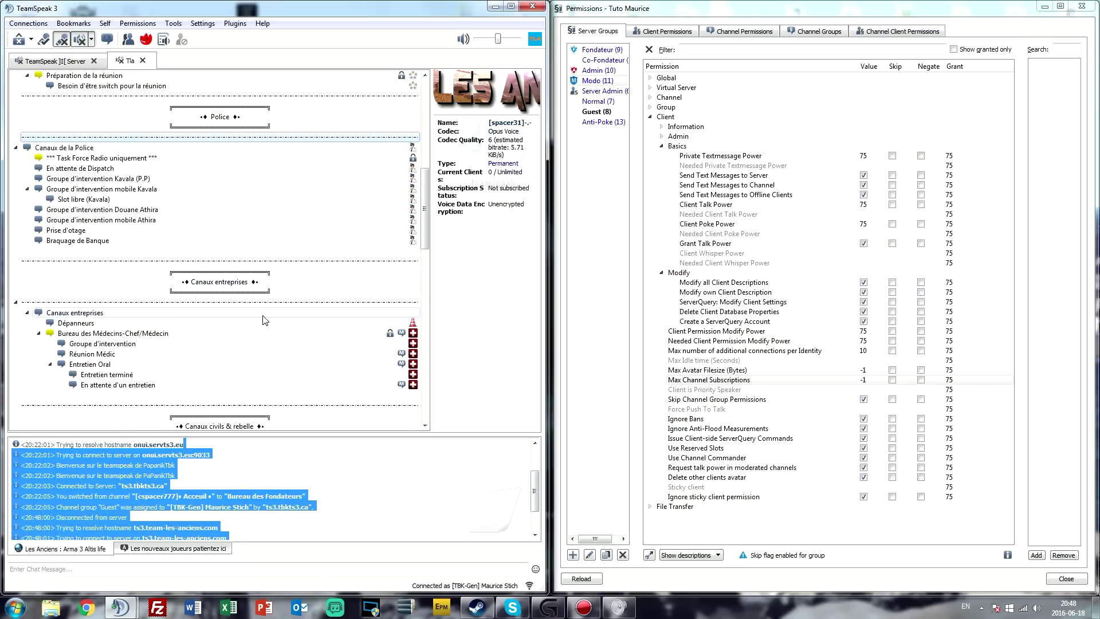
scroll(37, 348, "down", 17)
scroll(36, 348, "up", 14)
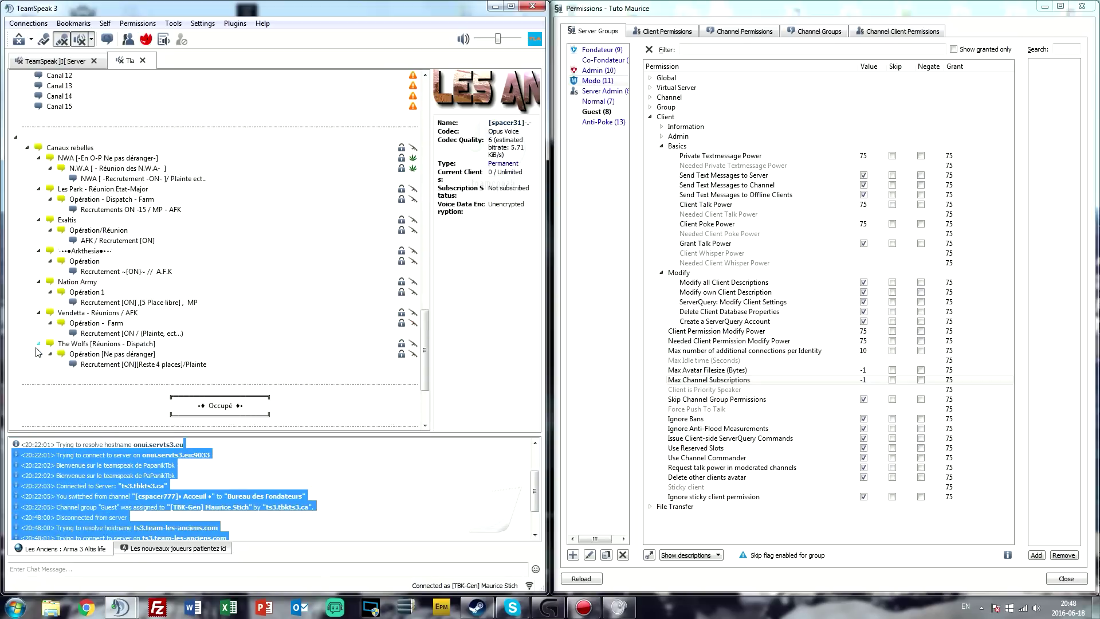
scroll(37, 351, "up", 10)
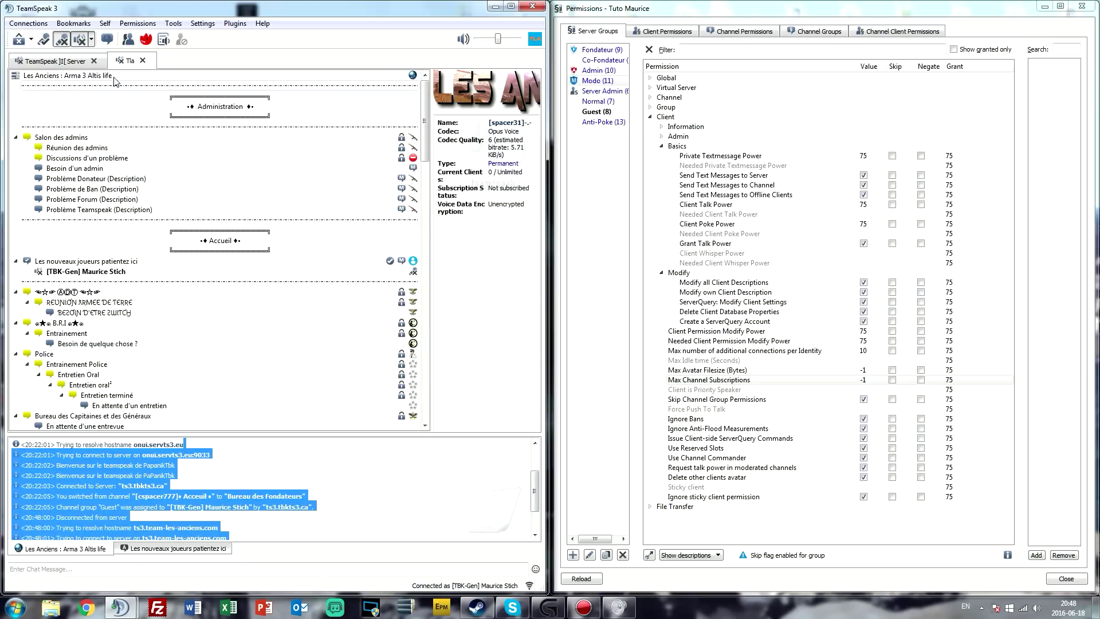
left_click(124, 78)
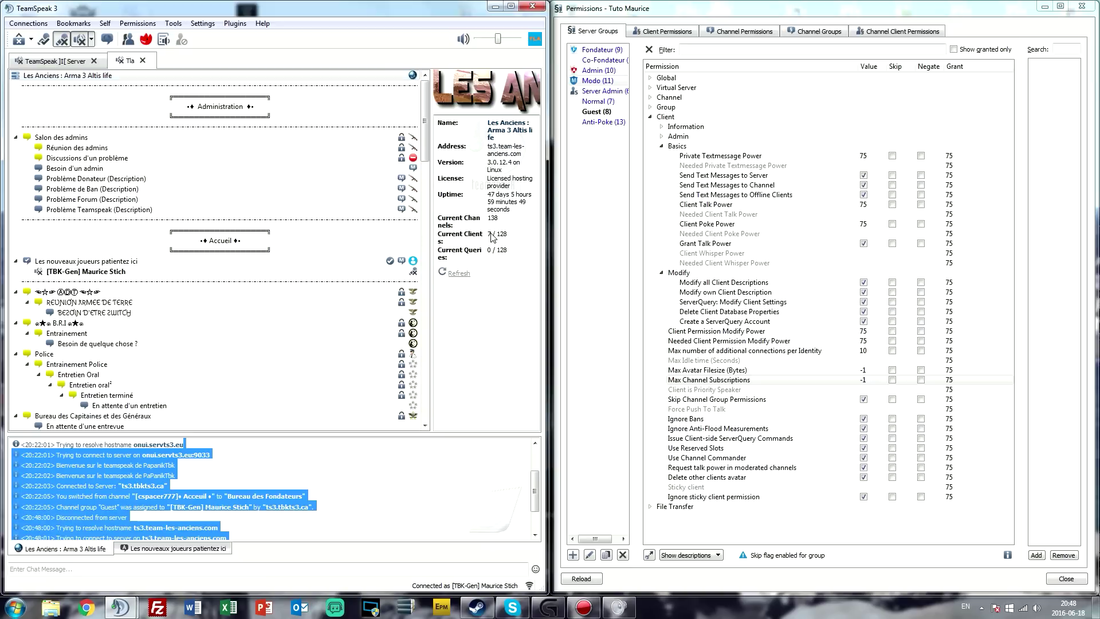
left_click(182, 189)
scroll(182, 189, "down", 10)
scroll(182, 189, "down", 15)
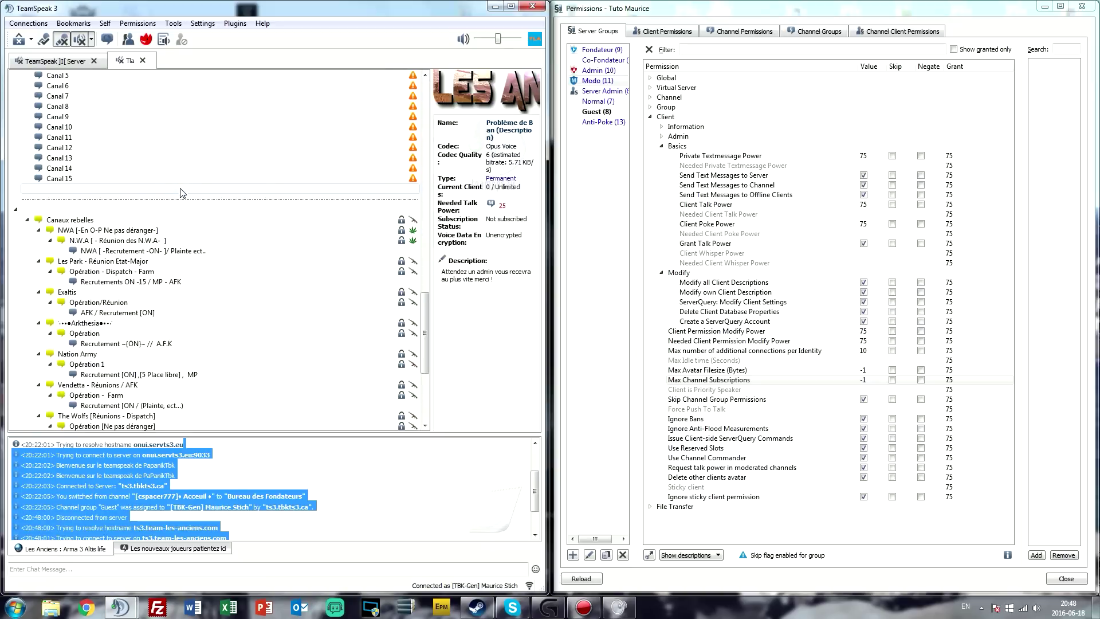
scroll(166, 218, "up", 5)
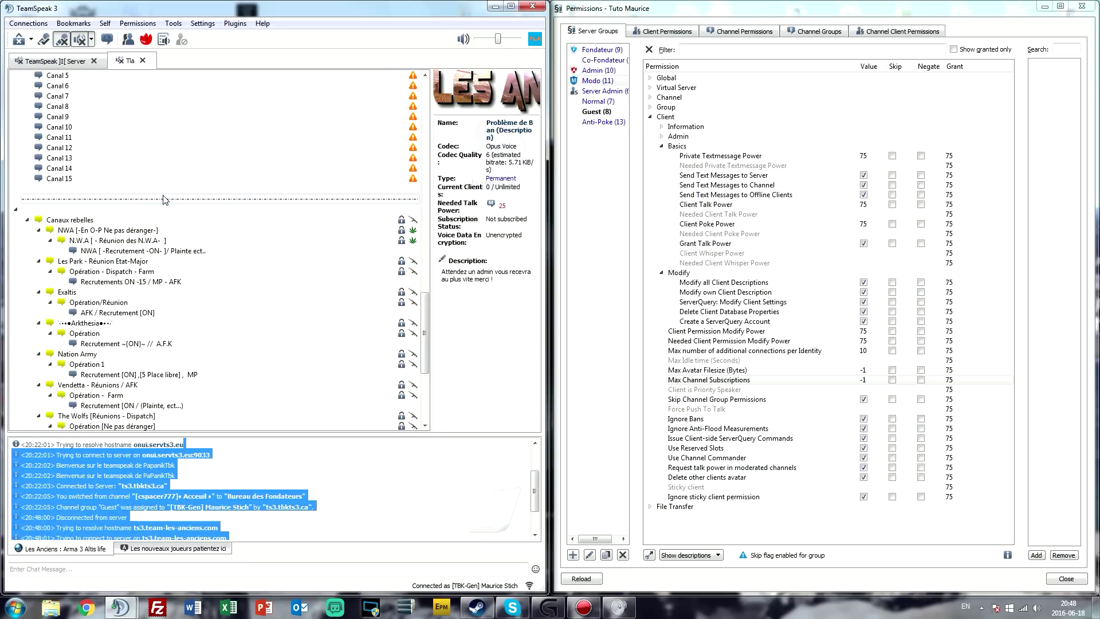
left_click(160, 230)
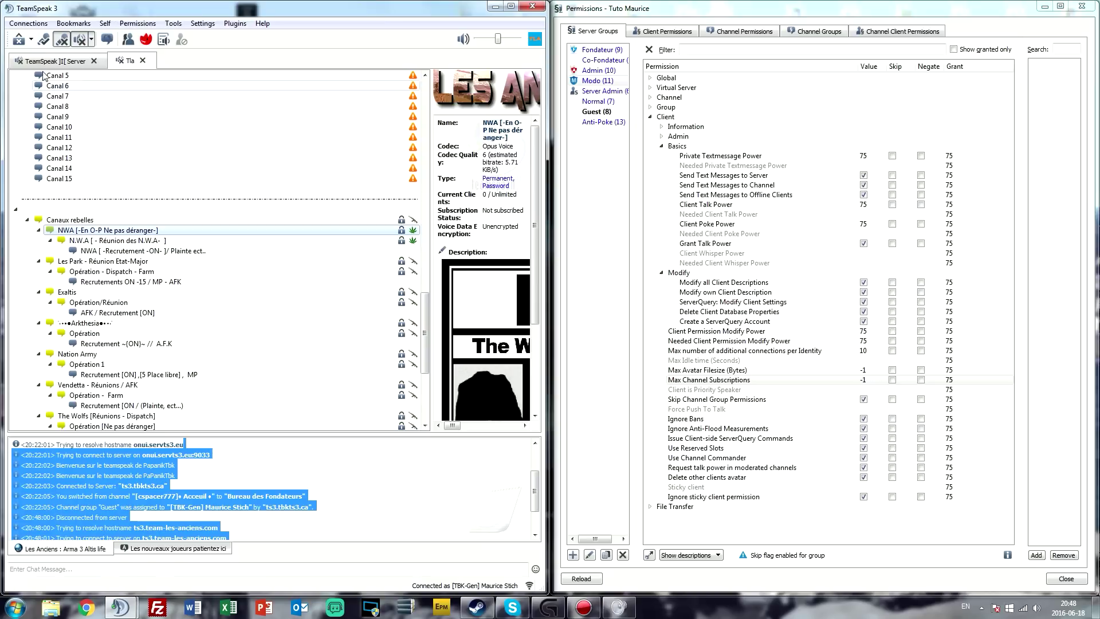
Step: Return to the Tuto Maurice server and review Skip Channel Group Permissions and the remaining client permissions for Admin and Modo
left_click(58, 57)
left_click(831, 401)
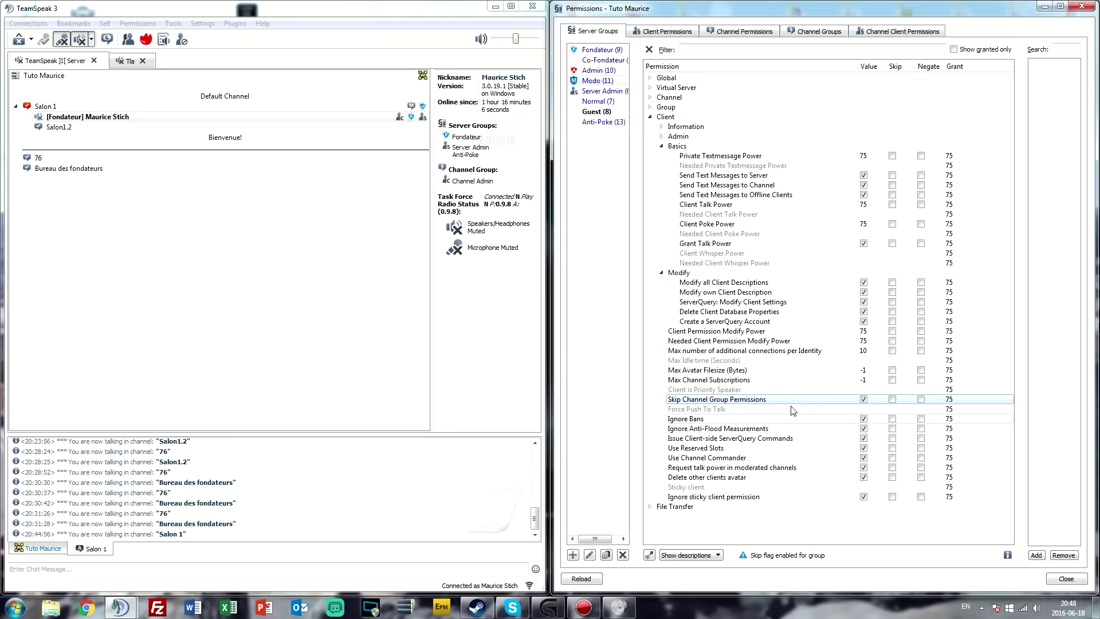
left_click(606, 70)
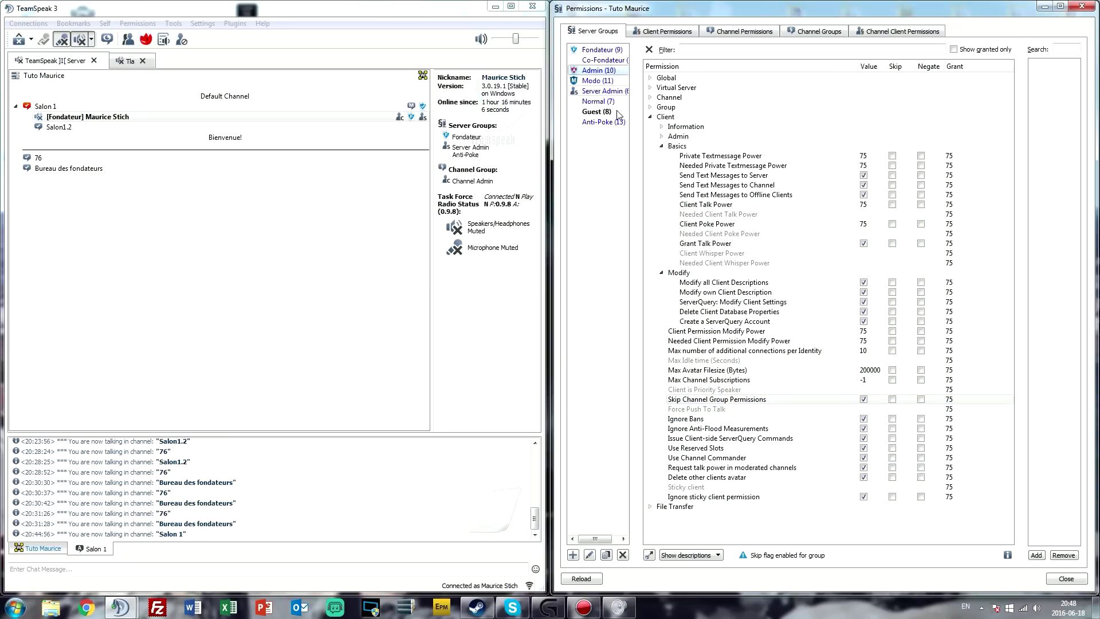
left_click(607, 81)
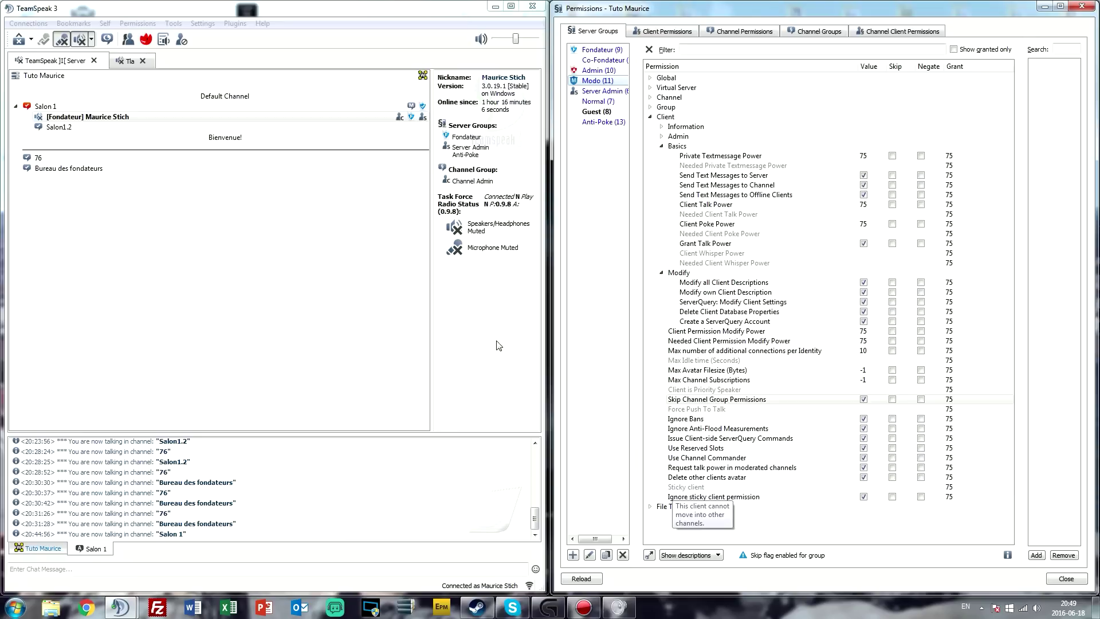
Step: Edit the Salon 1 channel and set its Needed Talk Power to 510
right_click(260, 118)
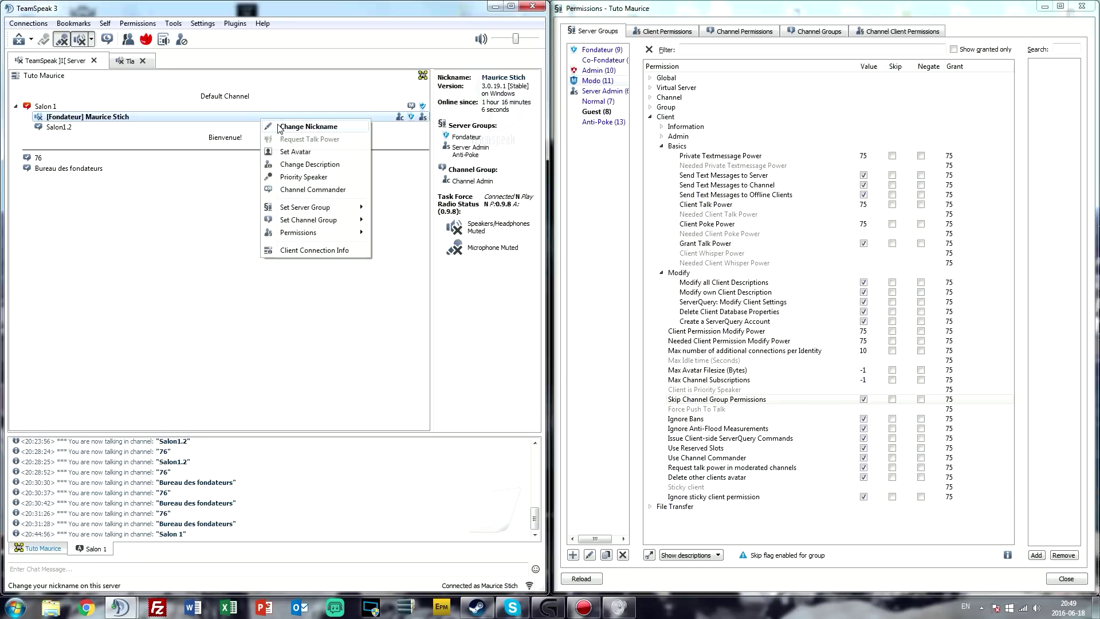
left_click(199, 100)
right_click(201, 106)
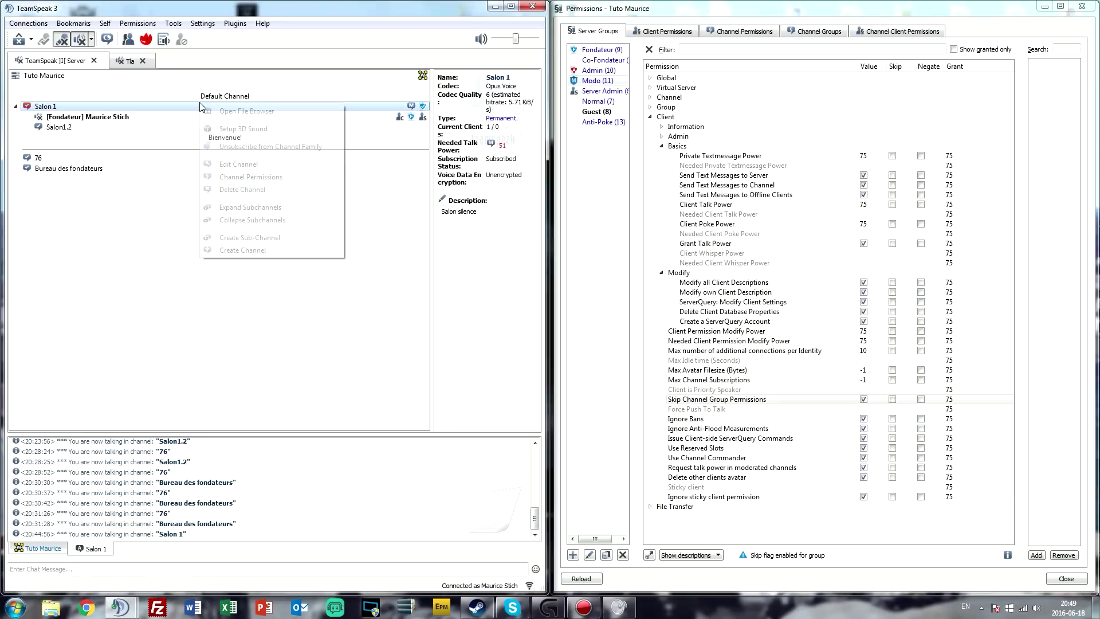
left_click(277, 166)
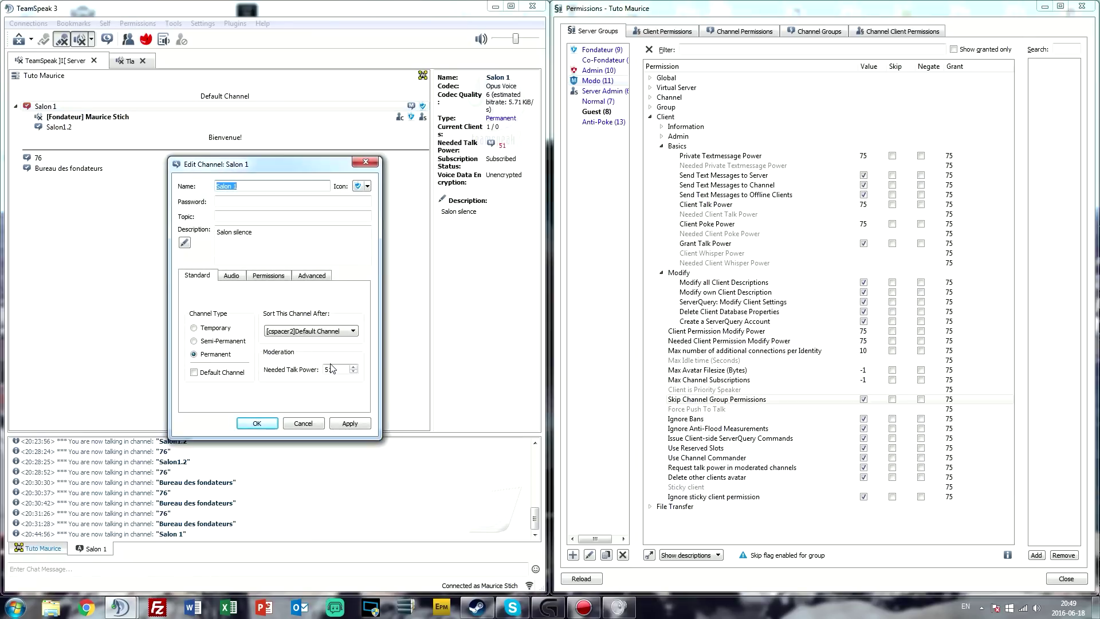
left_click(336, 369)
type("0")
key("Return")
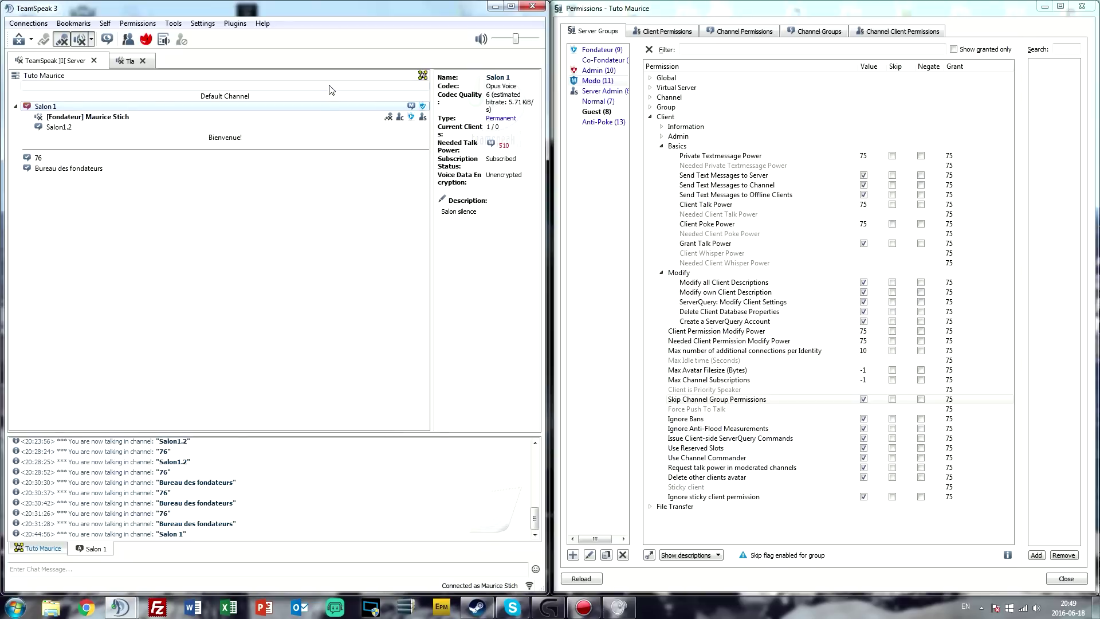
Step: Request talk power for the own client in Salon 1, giving "kjl" as the reason
right_click(330, 118)
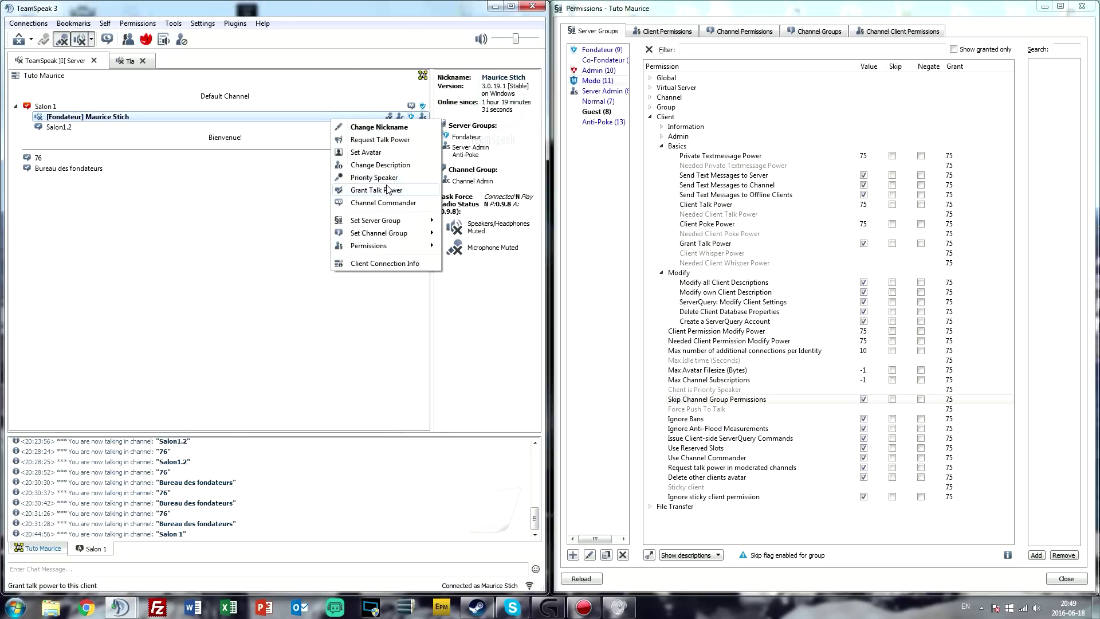
left_click(410, 139)
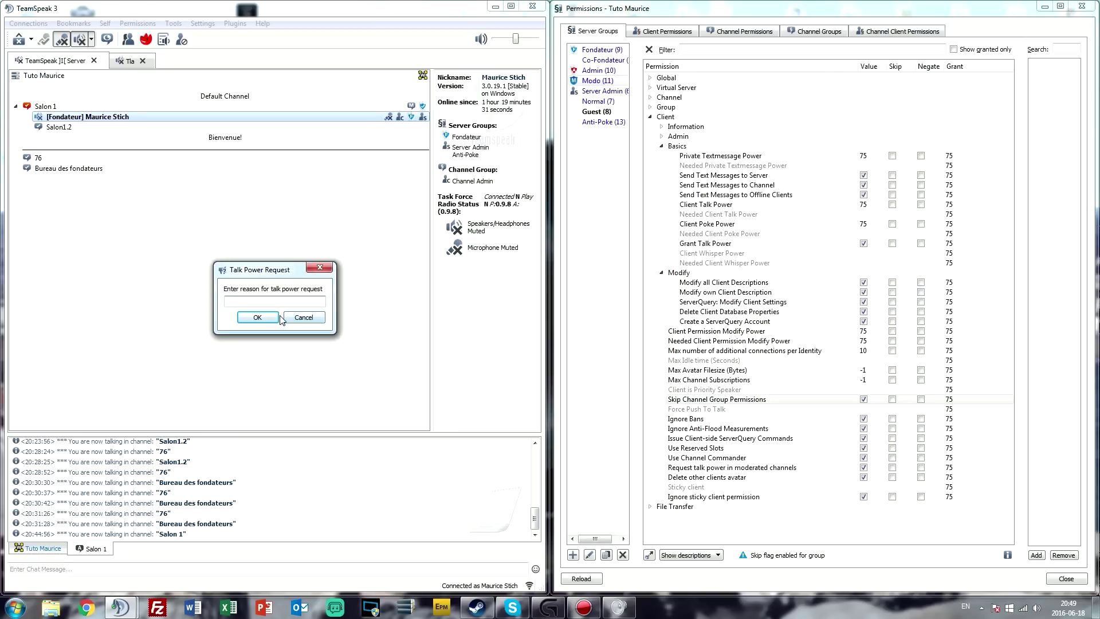
type("kjl")
key("Return")
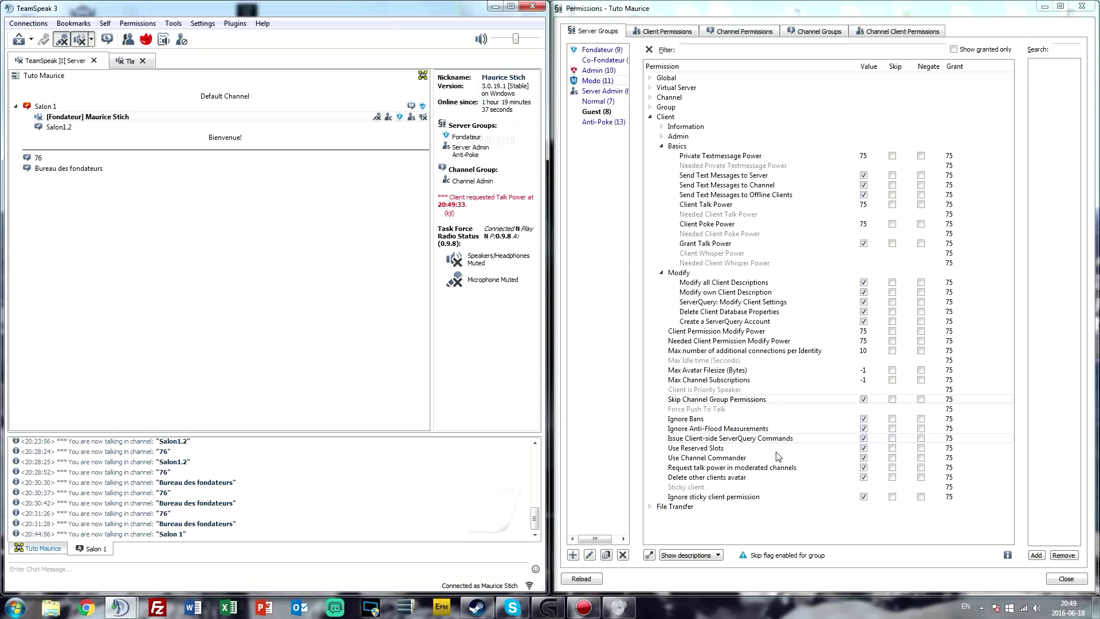
Step: Review the sticky client and avatar deletion permissions and the File Transfer permissions, collapsing that category when finished
left_click(774, 499)
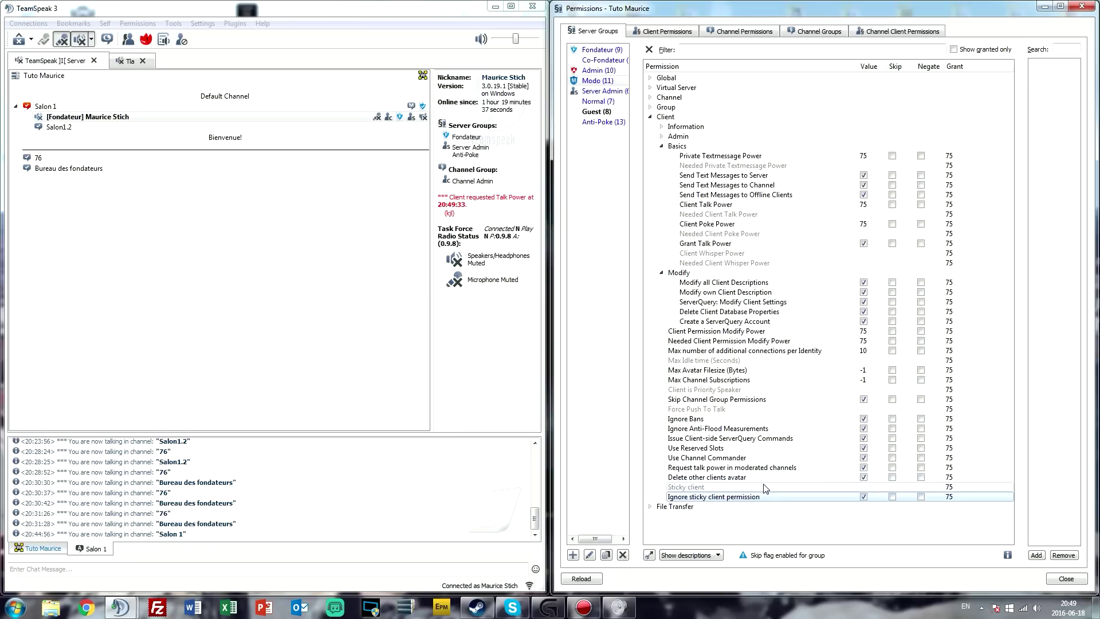
left_click(859, 487)
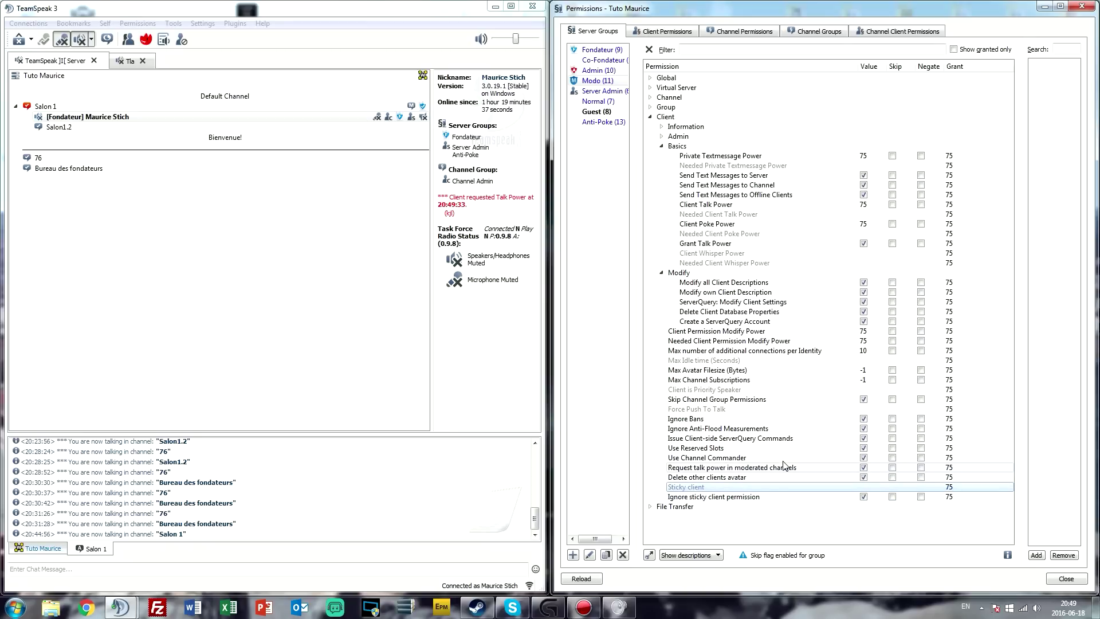
left_click(790, 477)
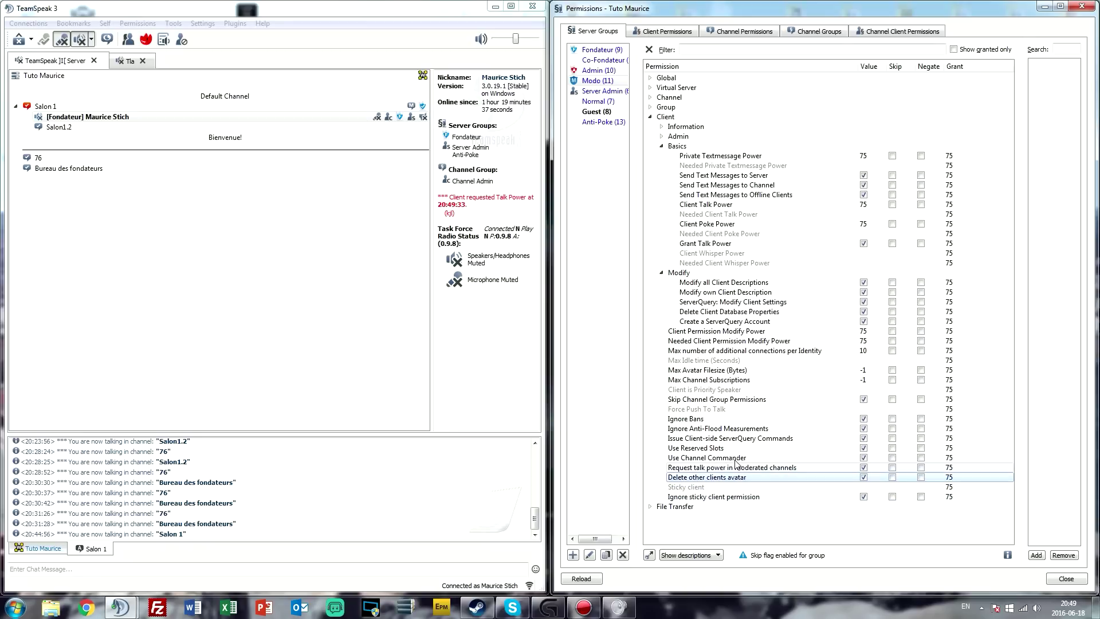
left_click(651, 506)
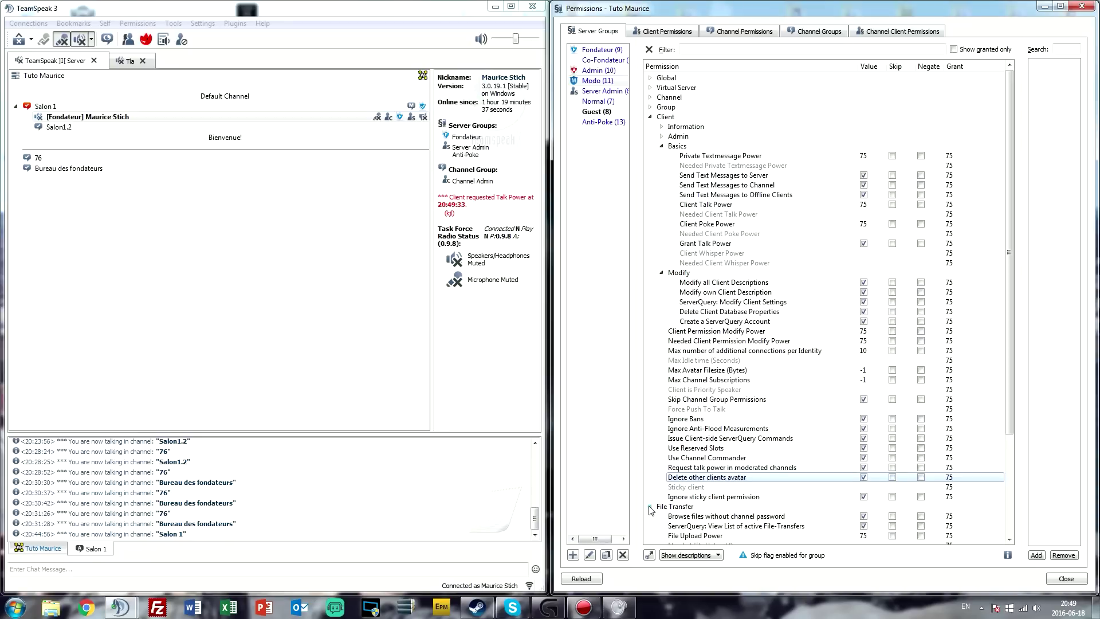
scroll(784, 496, "down", 3)
scroll(784, 496, "down", 2)
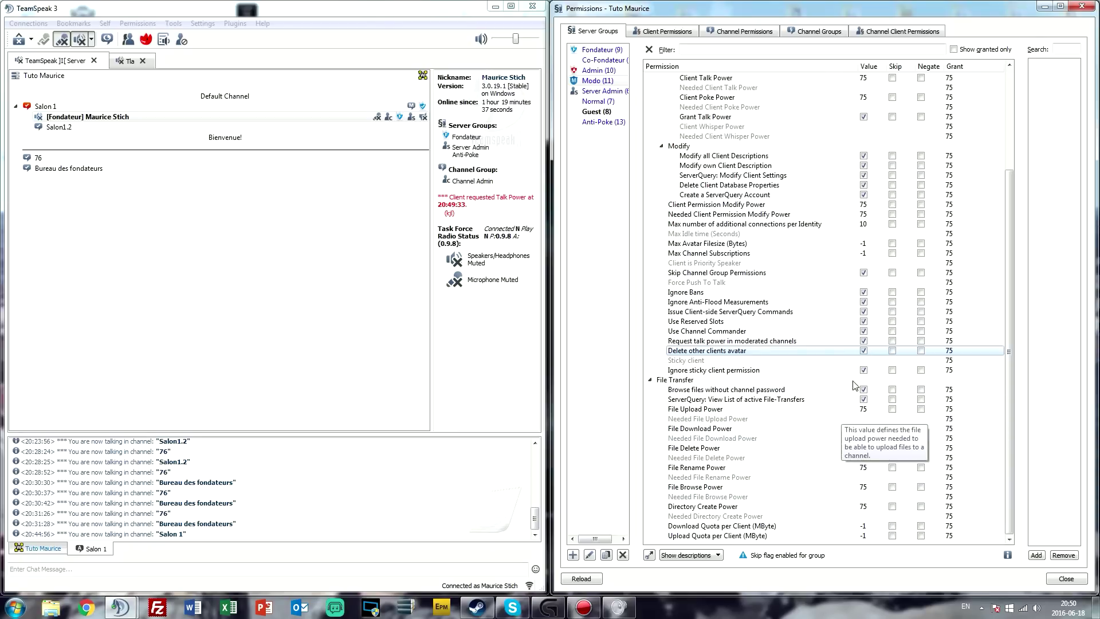
left_click(651, 380)
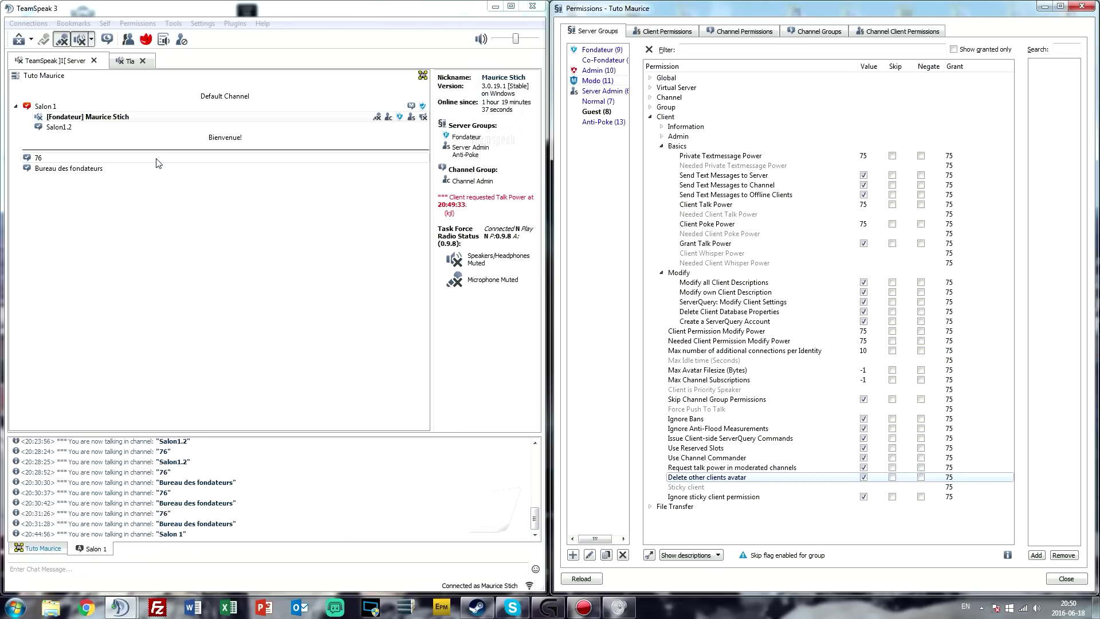
Step: View the actions available for Salon 1 and the Tuto Maurice virtual server settings, then return to the server group permissions
right_click(165, 106)
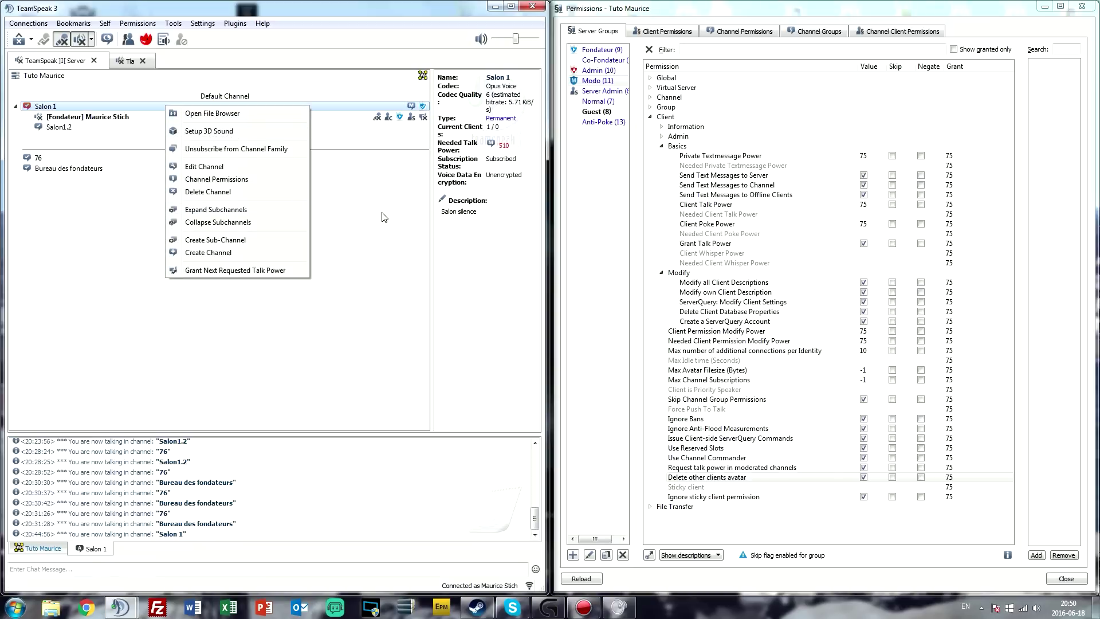
left_click(357, 212)
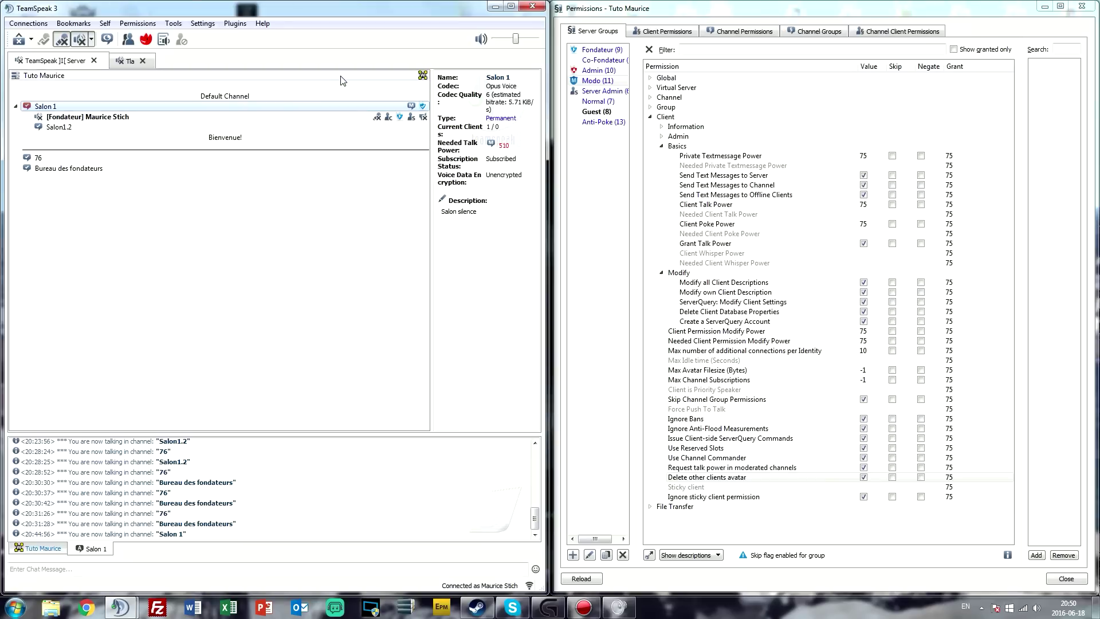
left_click(355, 75)
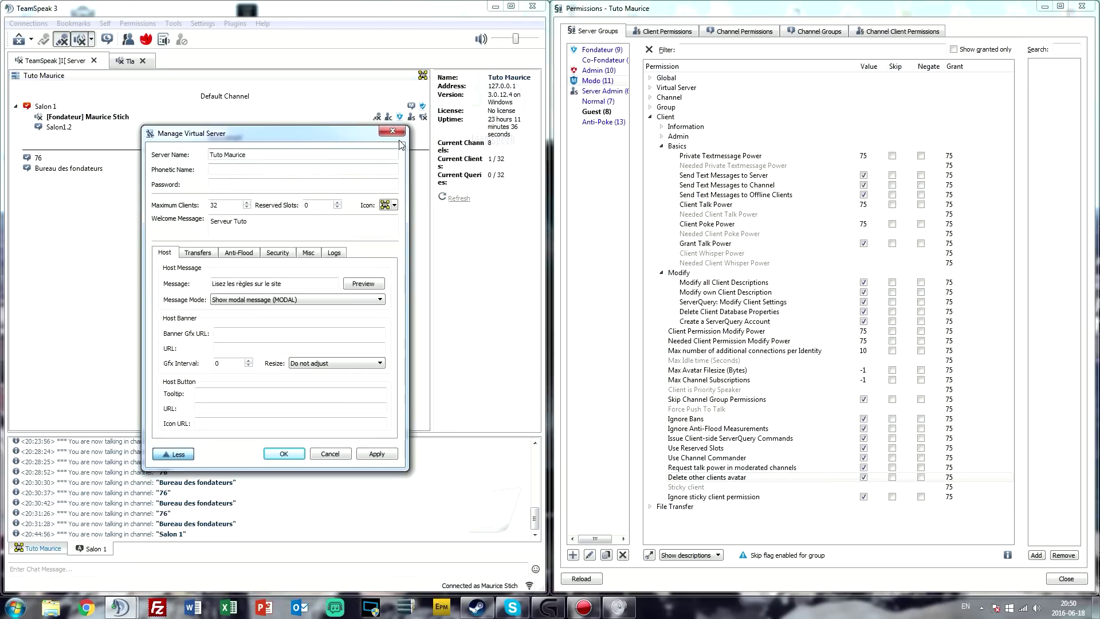
left_click(393, 131)
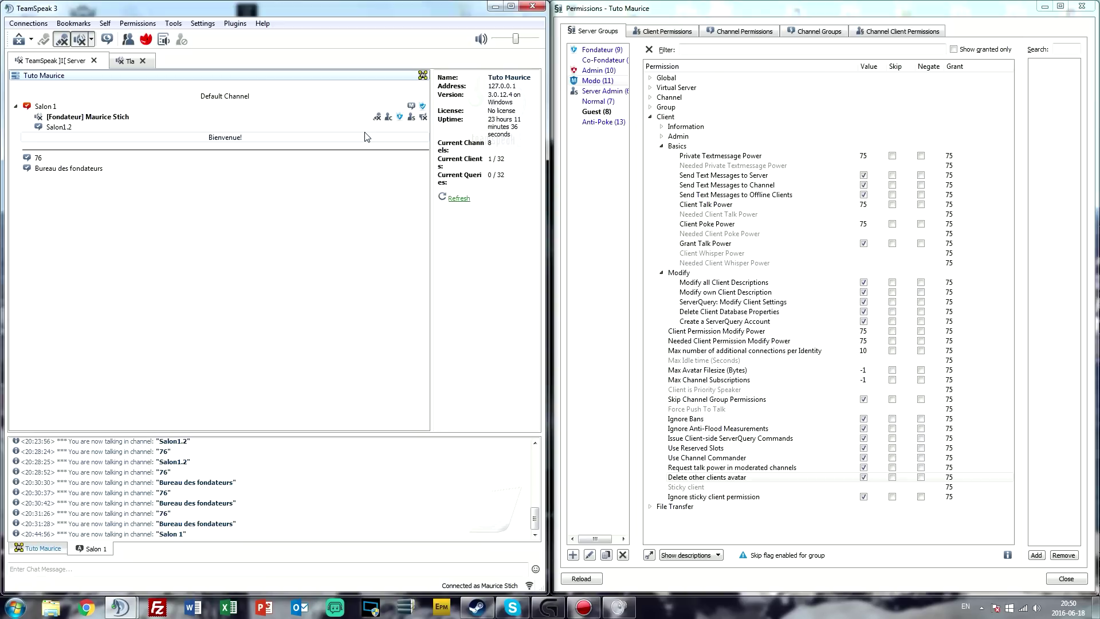
left_click(929, 11)
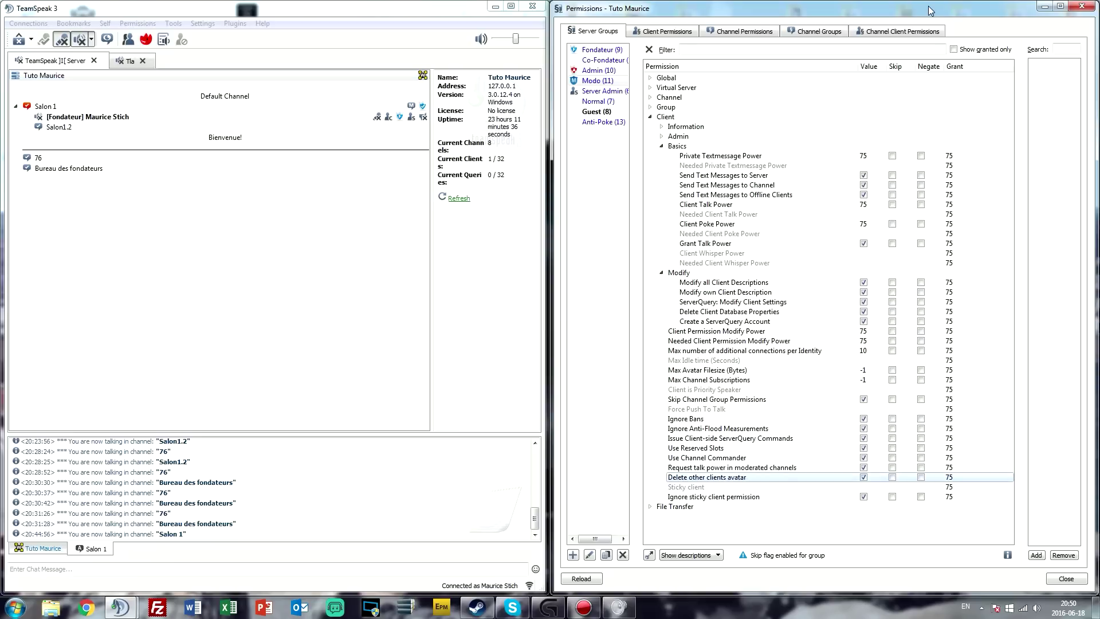